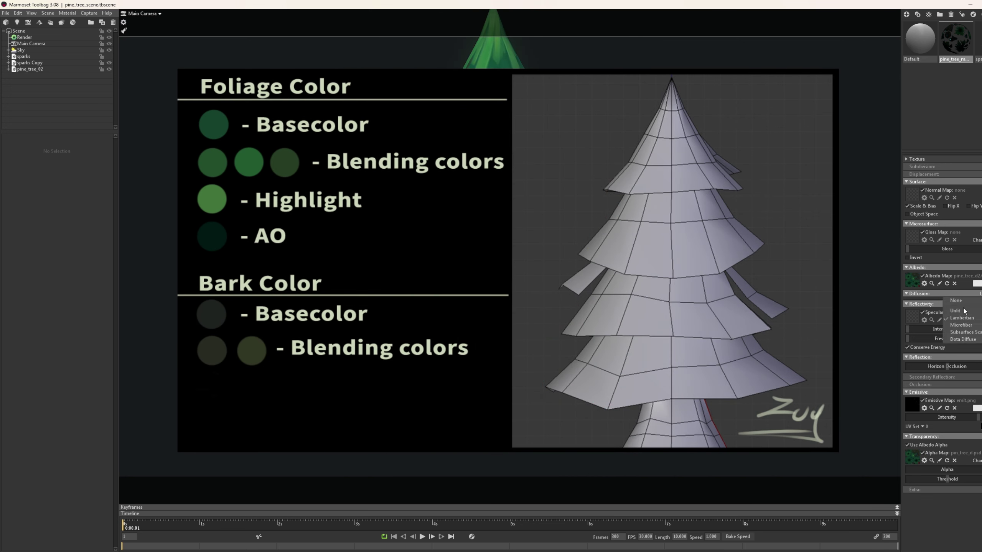
# - Set the pine tree material's diffusion model to Unlit and choose its reflectivity model
pyautogui.click(964, 311)
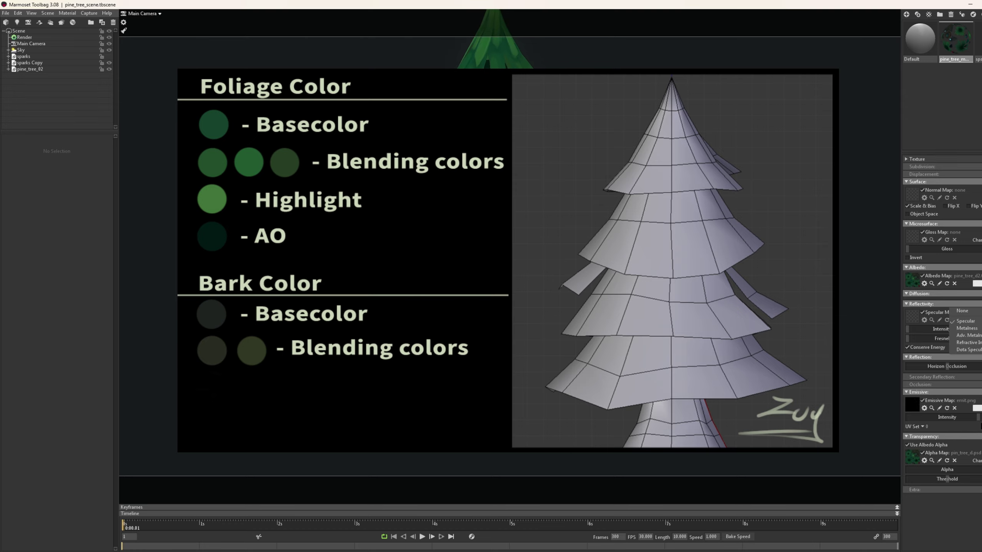
pyautogui.click(979, 294)
pyautogui.click(971, 319)
pyautogui.keyDown('alt'); pyautogui.moveTo(654, 290); pyautogui.dragTo(656, 217); pyautogui.keyUp('alt')
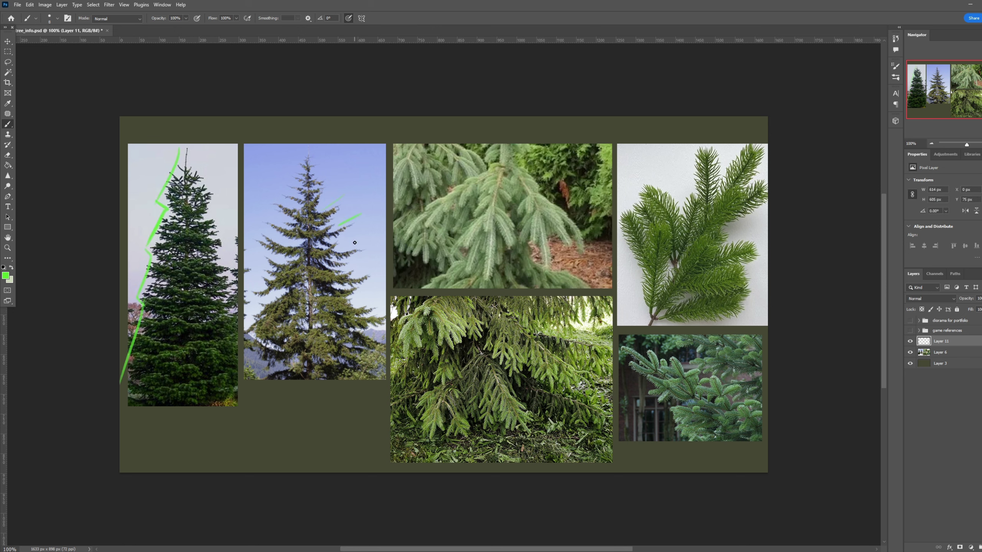
# - In Photoshop, paint green guide strokes along the branches of the second pine photo and the hanging-branch close-up
pyautogui.moveTo(269, 226)
pyautogui.mouseDown()
pyautogui.moveTo(297, 246)
pyautogui.moveTo(295, 265)
pyautogui.mouseUp()
pyautogui.moveTo(260, 278); pyautogui.dragTo(298, 277)
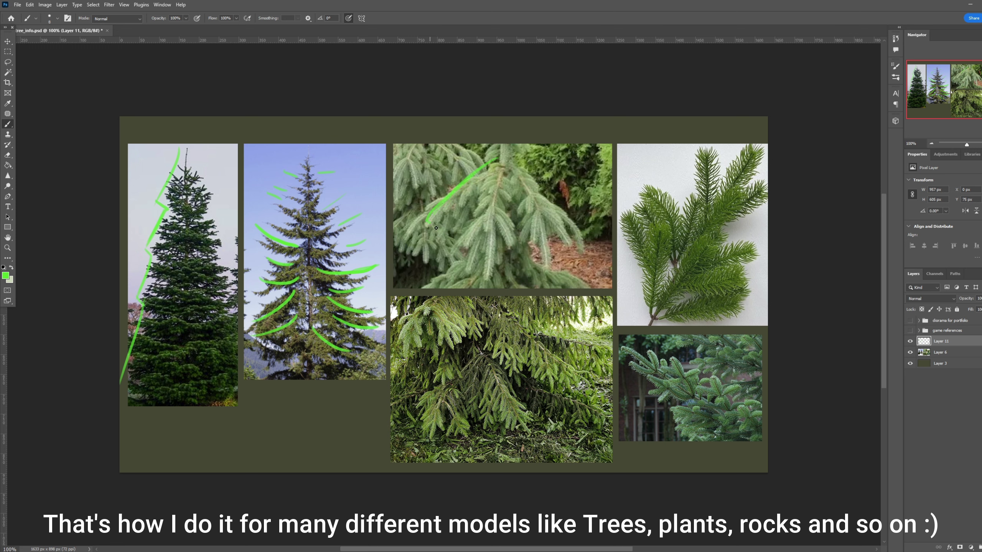
pyautogui.moveTo(457, 251); pyautogui.dragTo(486, 272)
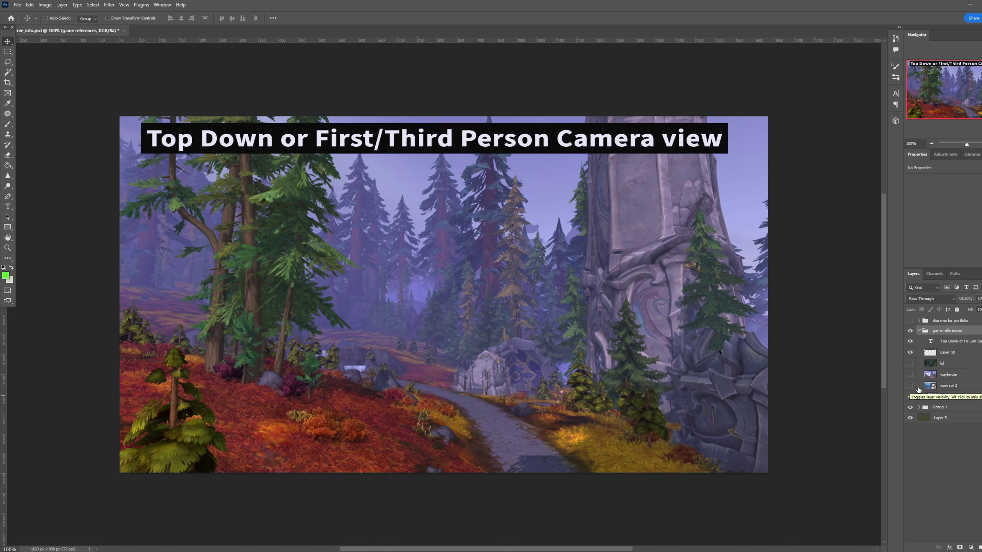
# - Show the wow ref 2, wayfinder and lol reference layers and the diorama for portfolio group
pyautogui.click(910, 386)
pyautogui.click(910, 375)
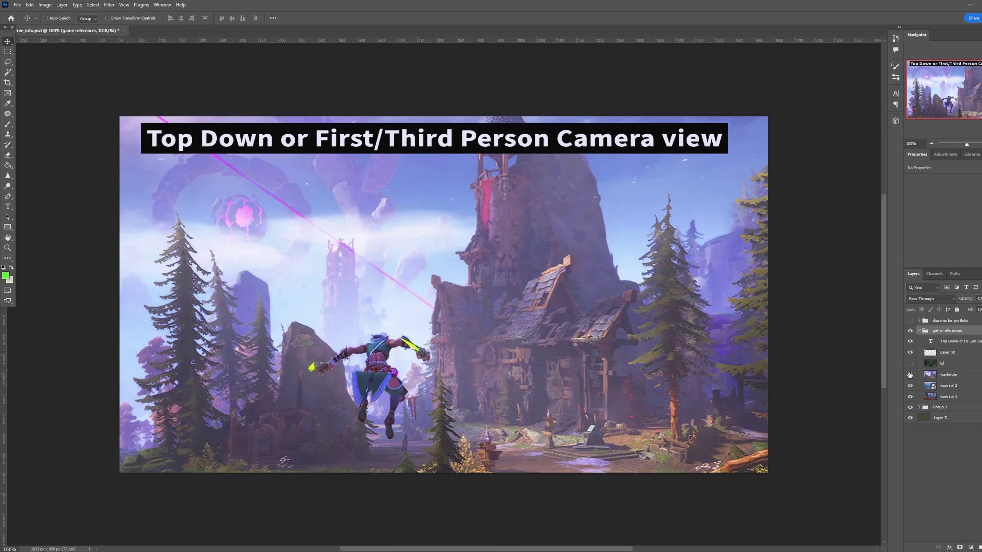
pyautogui.click(910, 363)
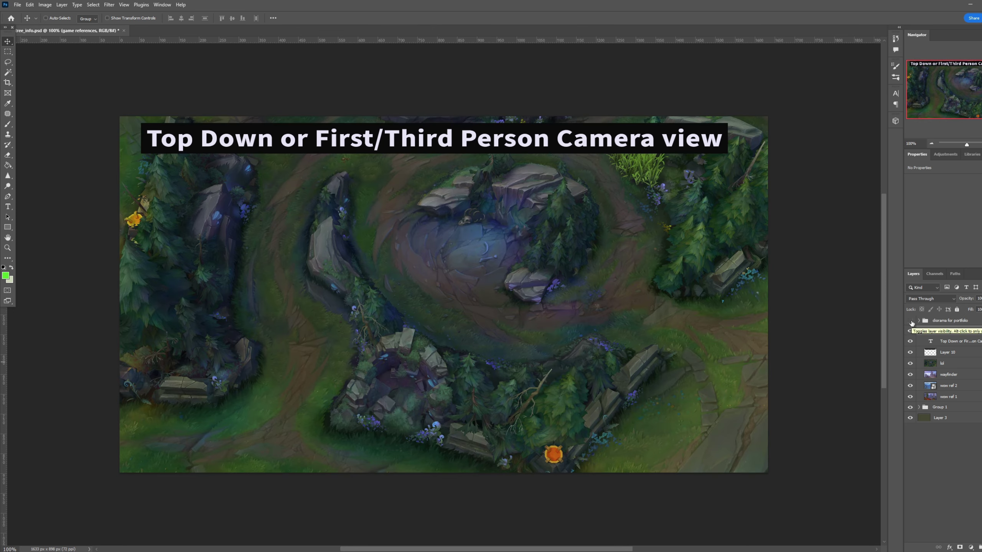
pyautogui.click(910, 321)
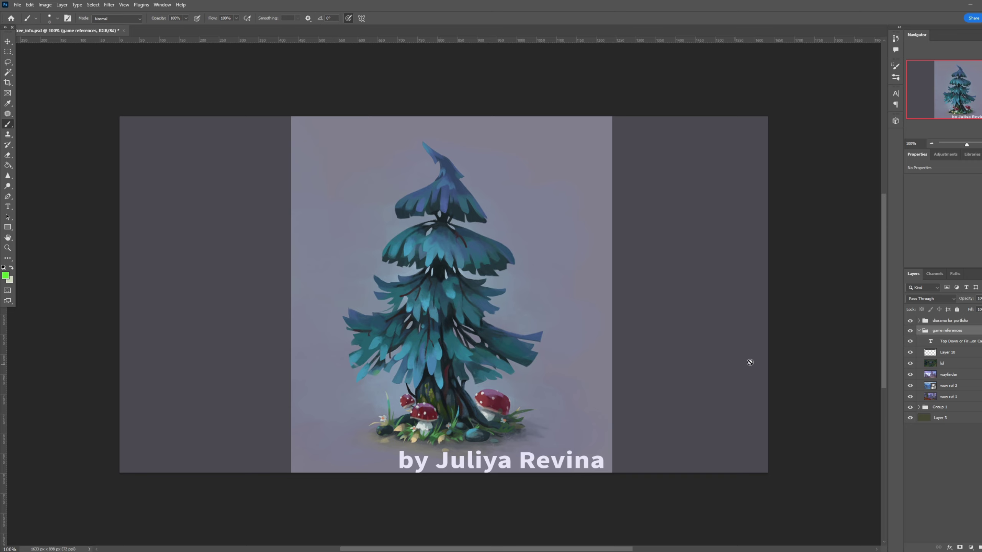
# - Create a new layer with default settings and paint a guide stroke around the mushrooms in the diorama artwork
pyautogui.click(947, 353)
pyautogui.hotkey('ctrl', 'shift', 'n')
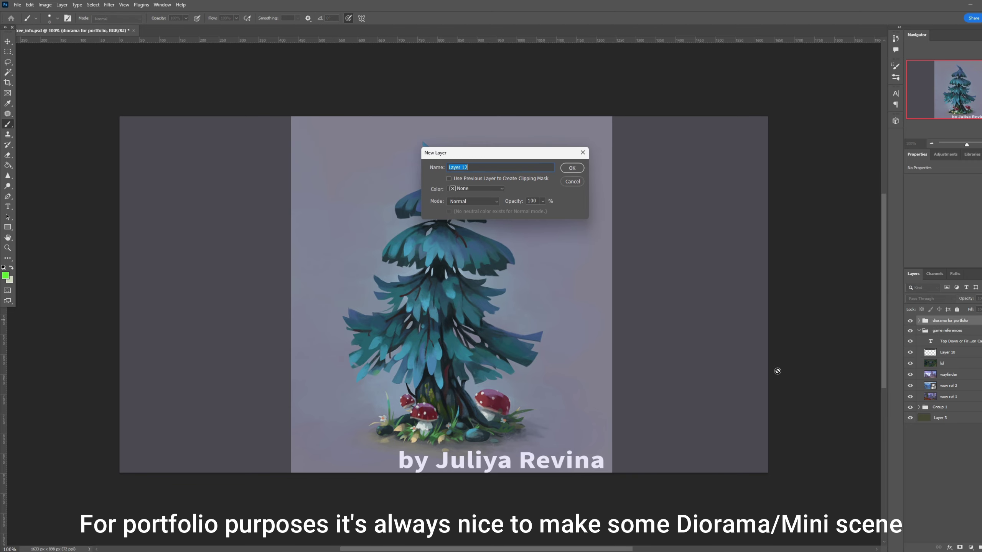
pyautogui.press('Return')
pyautogui.moveTo(473, 380); pyautogui.dragTo(542, 433)
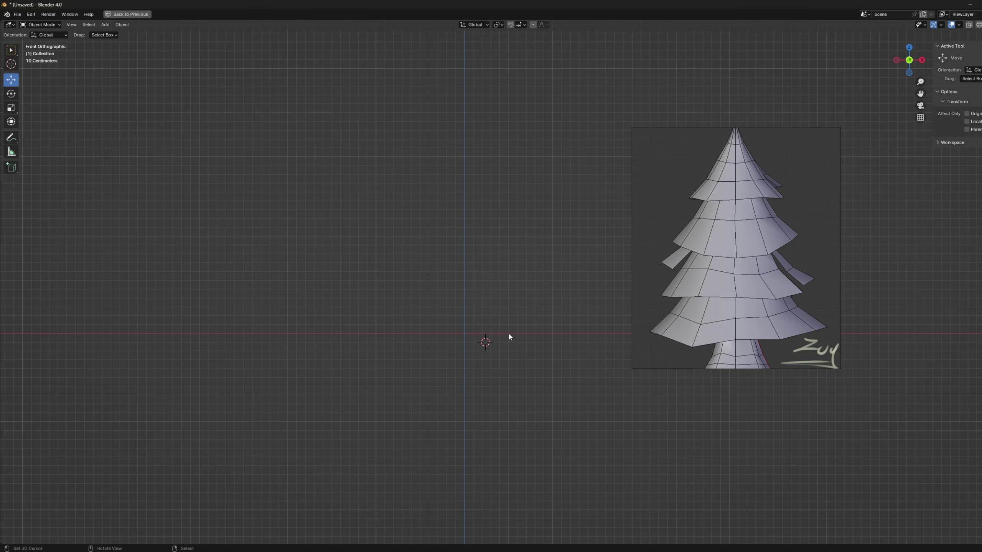
# - In Blender, add a cylinder mesh and reset its location to the world origin
pyautogui.hotkey('shift', 'a')
pyautogui.click(561, 365)
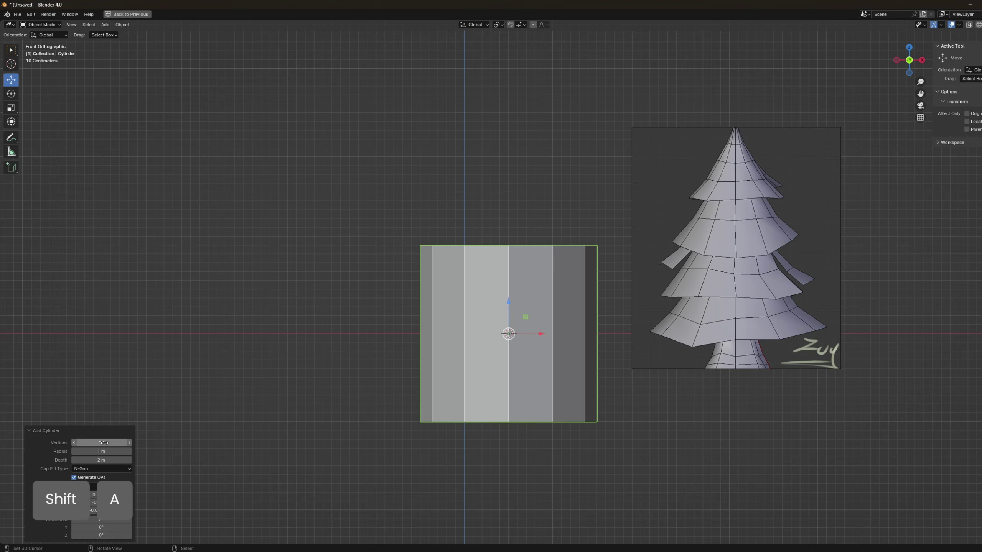
pyautogui.hotkey('alt', 'g')
# - Taper the cylinder in wireframe edit mode by scaling its upper vertex ring inward
pyautogui.press('Tab')
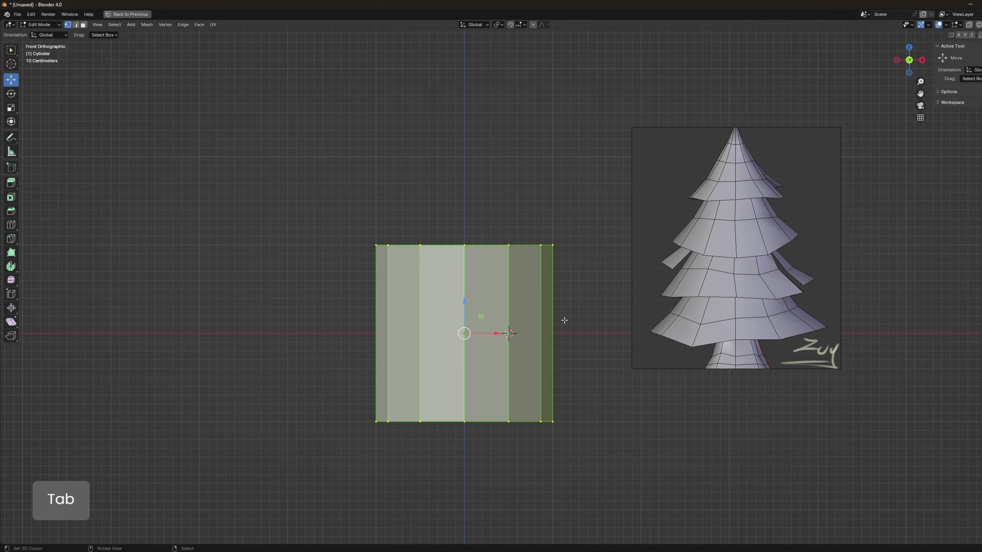
pyautogui.press('z')
pyautogui.press('a')
pyautogui.press('b')
pyautogui.moveTo(337, 205); pyautogui.dragTo(596, 306)
pyautogui.press('s')
pyautogui.click(505, 260)
# - Move the tapered cylinder's selected top ring upward, extrude it and scale the new ring inward
pyautogui.moveTo(465, 213); pyautogui.dragTo(468, 129)
pyautogui.press('e')
pyautogui.rightClick(475, 306)
pyautogui.press('s')
pyautogui.click(483, 292)
# - Scale the whole cone in object mode down to the size of a treetop tier
pyautogui.press('Tab')
pyautogui.press('s')
pyautogui.click(521, 341)
pyautogui.press('s')
pyautogui.click(467, 163)
# - Add a centred loop cut through the cone's lower section and scale it slightly inward
pyautogui.press('Tab')
pyautogui.hotkey('ctrl', 'r')
pyautogui.click(509, 202)
pyautogui.rightClick(541, 190)
pyautogui.press('s')
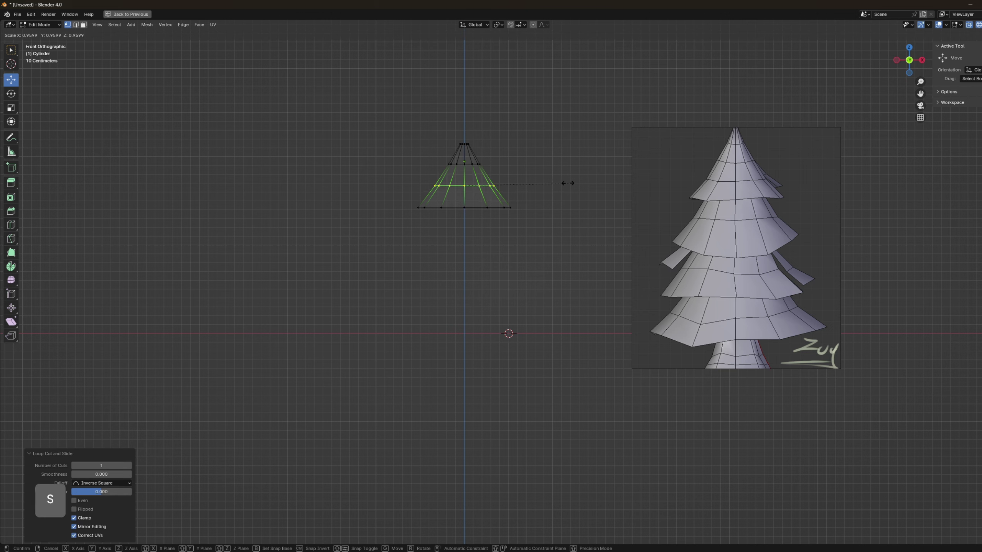
pyautogui.click(567, 183)
# - Scale the cone's top vertex ring by 0.821 and merge its vertices at the center into a point
pyautogui.press('b')
pyautogui.moveTo(416, 109); pyautogui.dragTo(491, 149)
pyautogui.press('q')
pyautogui.press('w')
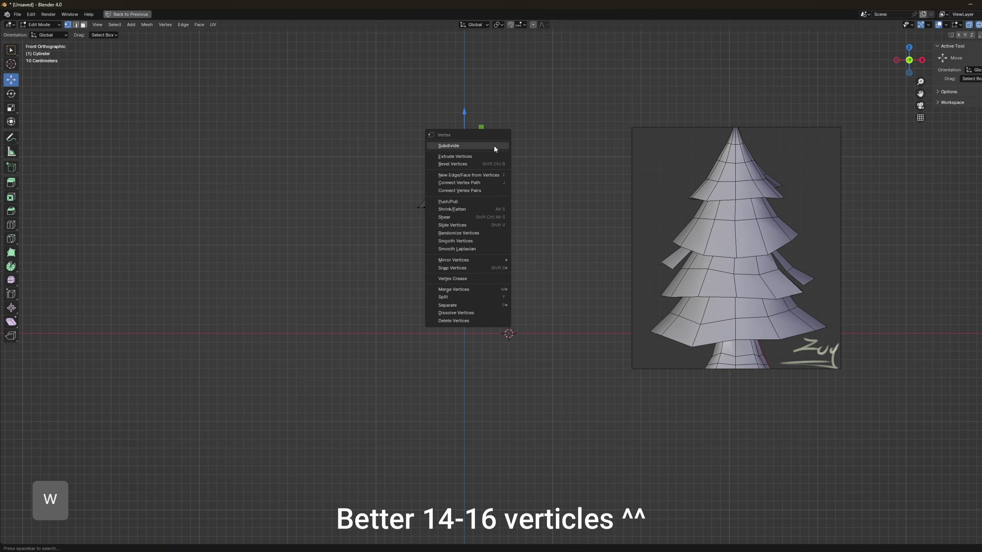
pyautogui.keyDown('shift'); pyautogui.moveTo(526, 167); pyautogui.dragTo(522, 226, button='middle'); pyautogui.keyUp('shift')
pyautogui.scroll(3, 522, 224)
pyautogui.press('q')
pyautogui.press('s')
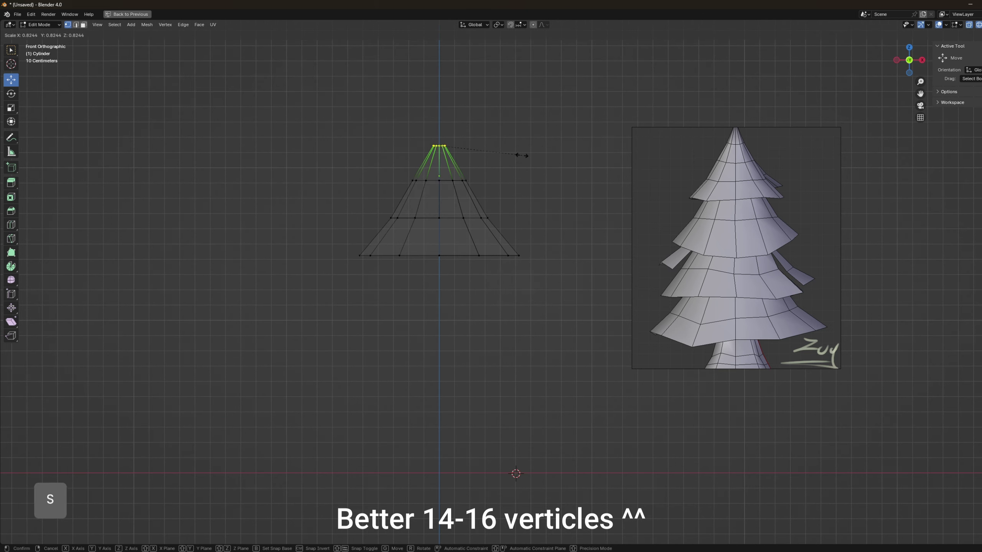
pyautogui.click(521, 154)
pyautogui.press('w')
pyautogui.moveTo(500, 298)
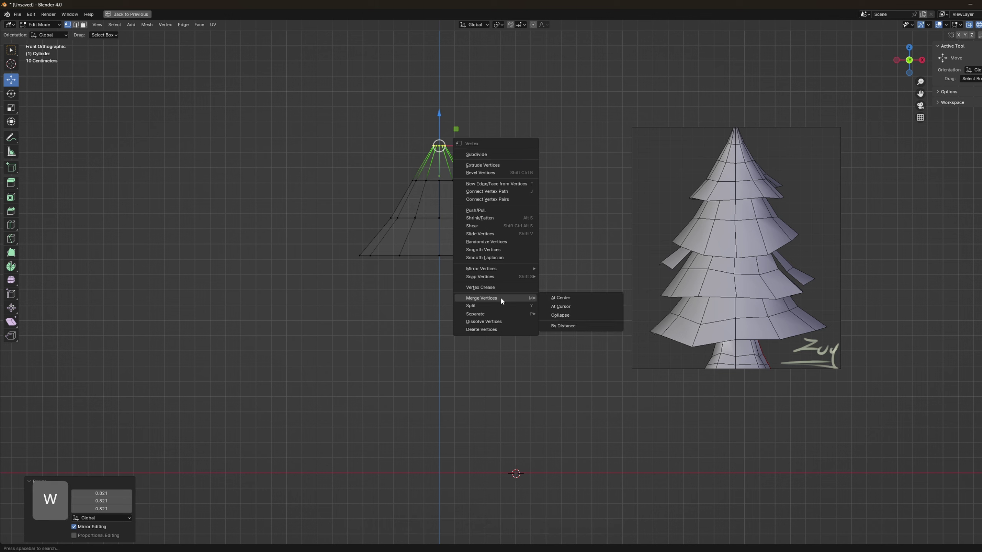
pyautogui.click(571, 298)
# - Scale the ring below the tip by 0.743 and move the ring beneath it down
pyautogui.press('a')
pyautogui.press('b')
pyautogui.moveTo(375, 171); pyautogui.dragTo(536, 192)
pyautogui.press('s')
pyautogui.click(513, 188)
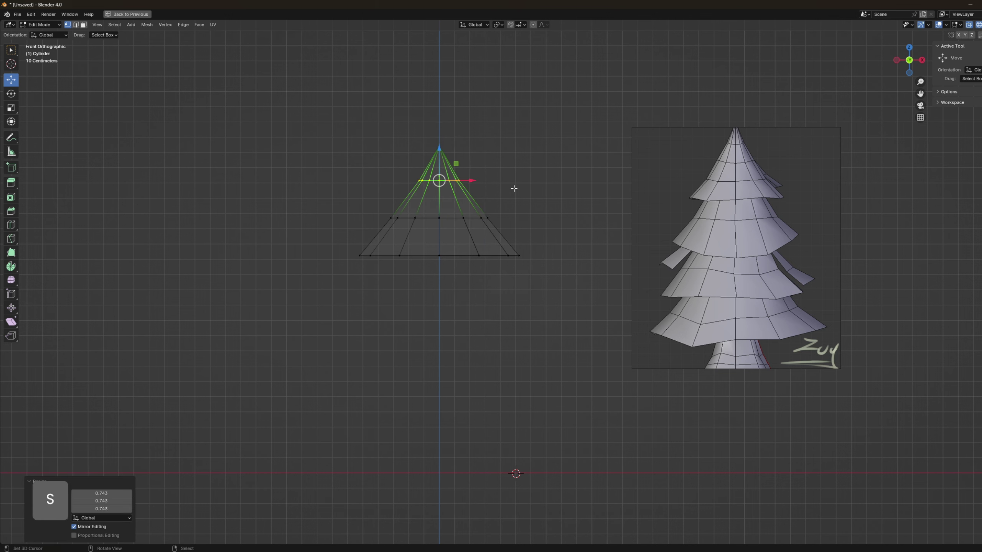
pyautogui.press('b')
pyautogui.moveTo(331, 209); pyautogui.dragTo(529, 232)
pyautogui.moveTo(446, 186); pyautogui.dragTo(445, 199)
# - Move the cone's bottom vertex ring down along the vertical axis
pyautogui.press('a')
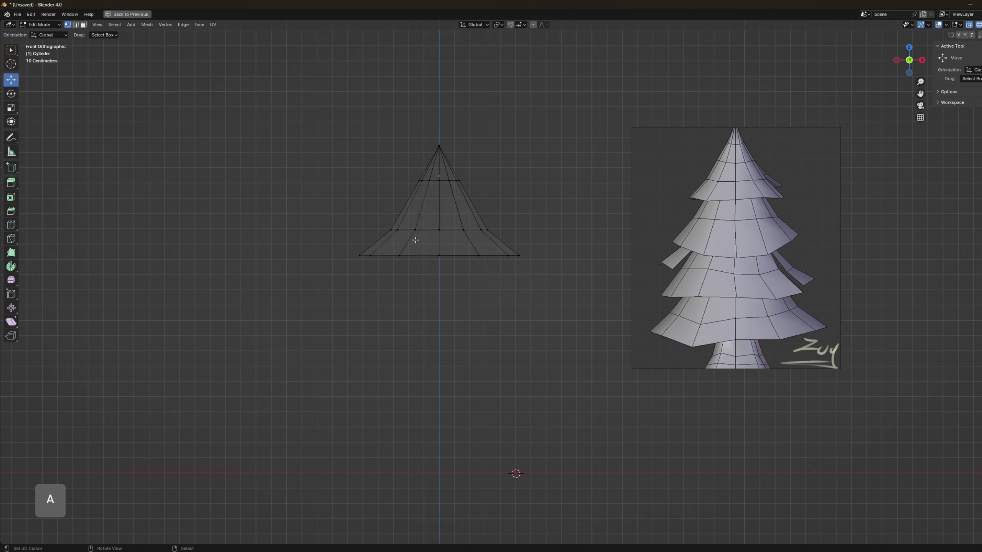
pyautogui.press('b')
pyautogui.moveTo(311, 233); pyautogui.dragTo(561, 286)
pyautogui.moveTo(456, 239); pyautogui.dragTo(458, 248)
pyautogui.moveTo(443, 234); pyautogui.dragTo(437, 241)
pyautogui.press('x')
pyautogui.hotkey('ctrl', 'z')
pyautogui.hotkey('ctrl', 'z')
pyautogui.press('x')
# - Scale the cone's bottom ring slightly wider and lower the ring directly above it
pyautogui.press('a')
pyautogui.press('b')
pyautogui.moveTo(309, 260); pyautogui.dragTo(533, 296)
pyautogui.press('s')
pyautogui.press('a')
pyautogui.press('b')
pyautogui.moveTo(363, 221); pyautogui.dragTo(516, 248)
pyautogui.moveTo(439, 192); pyautogui.dragTo(439, 202)
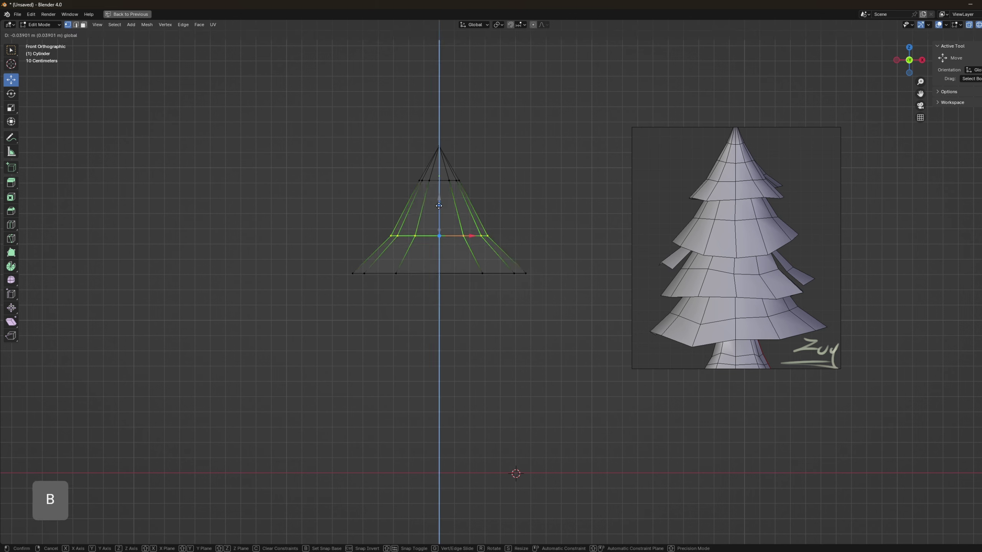
# - Add a loop cut across the middle of the cone and rescale it to shape the curve
pyautogui.press('a')
pyautogui.hotkey('ctrl', 'r')
pyautogui.doubleClick(475, 210)
pyautogui.press('s')
pyautogui.click(555, 202)
# - Widen the ring just above the cone's base and narrow the ring nearest the tip
pyautogui.press('a')
pyautogui.press('b')
pyautogui.moveTo(337, 227); pyautogui.dragTo(528, 255)
pyautogui.press('s')
pyautogui.click(534, 250)
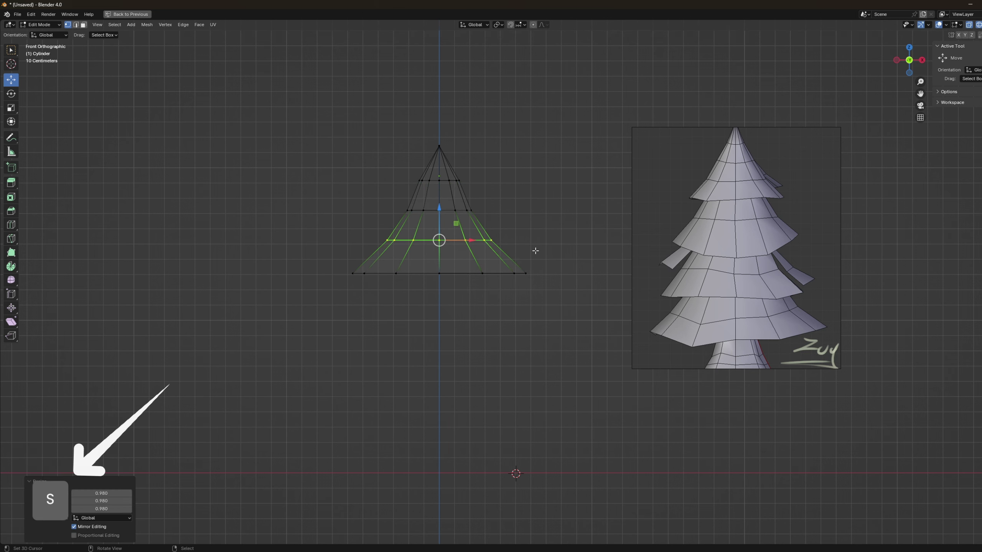
pyautogui.press('a')
pyautogui.press('b')
pyautogui.moveTo(366, 166); pyautogui.dragTo(510, 193)
pyautogui.press('s')
pyautogui.click(502, 179)
# - Rotate and shift the leftmost vertices of the cone's base so the hem curves upward
pyautogui.press('b')
pyautogui.moveTo(310, 254); pyautogui.dragTo(379, 283)
pyautogui.press('r')
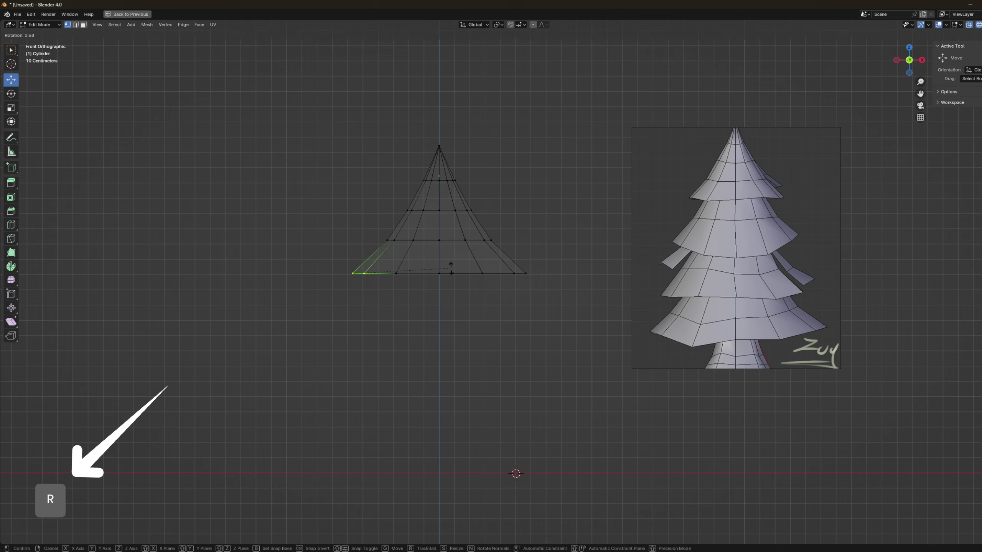
pyautogui.click(448, 273)
pyautogui.press('g')
pyautogui.click(440, 286)
# - Reposition the rightmost vertices of the cone's base to make the hem uneven
pyautogui.press('a')
pyautogui.press('b')
pyautogui.moveTo(494, 260); pyautogui.dragTo(533, 282)
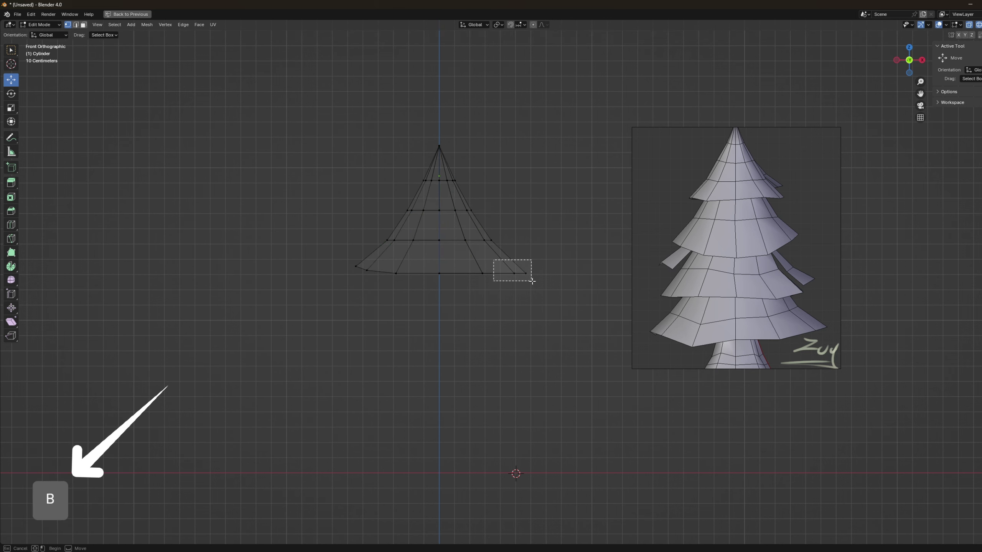
pyautogui.click(572, 263)
pyautogui.press('b')
pyautogui.moveTo(462, 259); pyautogui.dragTo(557, 303)
pyautogui.click(513, 284)
pyautogui.press('a')
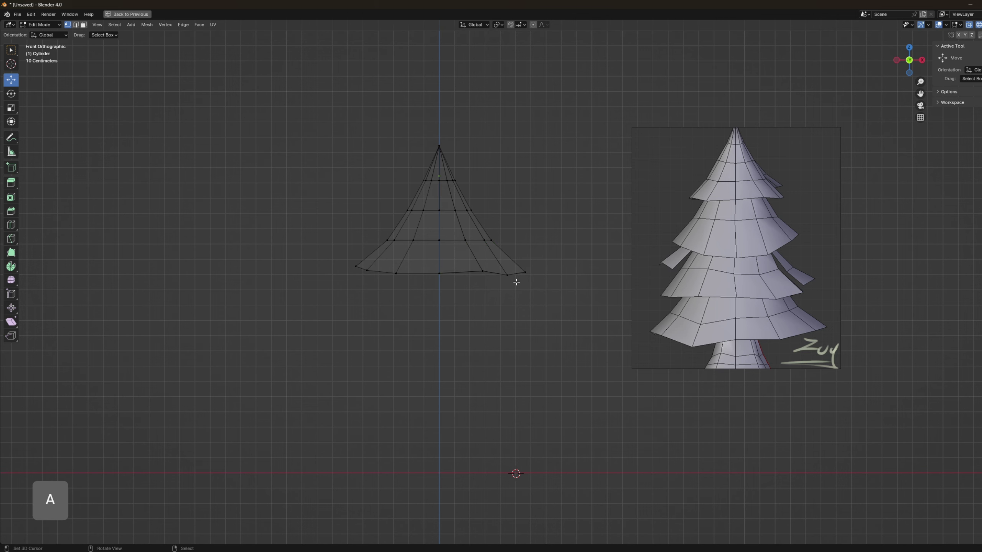
# - Duplicate the foliage cone, scale the copy by 1.612 and place it lower as the second tier
pyautogui.keyDown('shift'); pyautogui.moveTo(474, 281); pyautogui.dragTo(439, 268, button='middle'); pyautogui.keyUp('shift')
pyautogui.scroll(-1, 465, 240)
pyautogui.press('Tab')
pyautogui.scroll(-1, 465, 241)
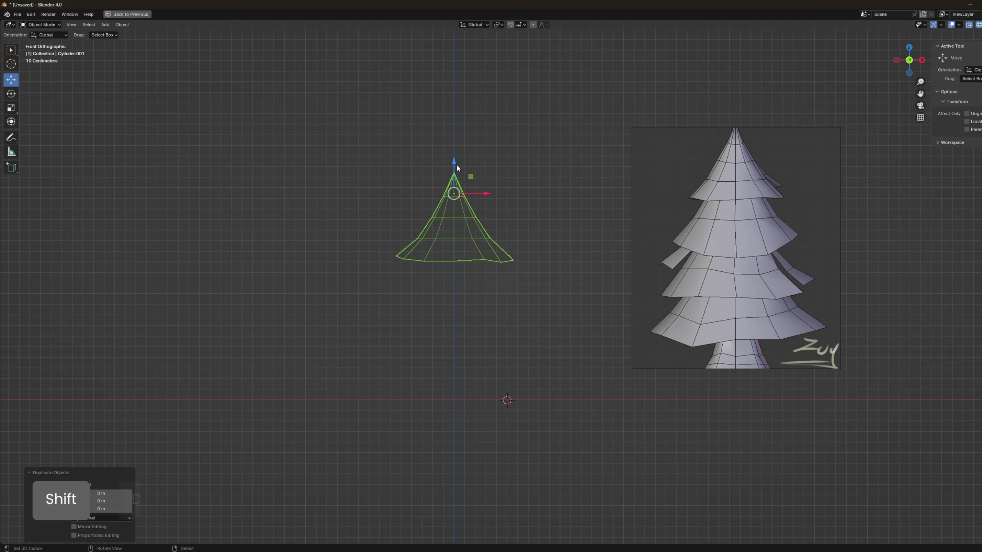
pyautogui.hotkey('shift', 'd')
pyautogui.click(517, 206)
pyautogui.press('s')
pyautogui.click(554, 210)
pyautogui.moveTo(454, 193); pyautogui.dragTo(454, 198)
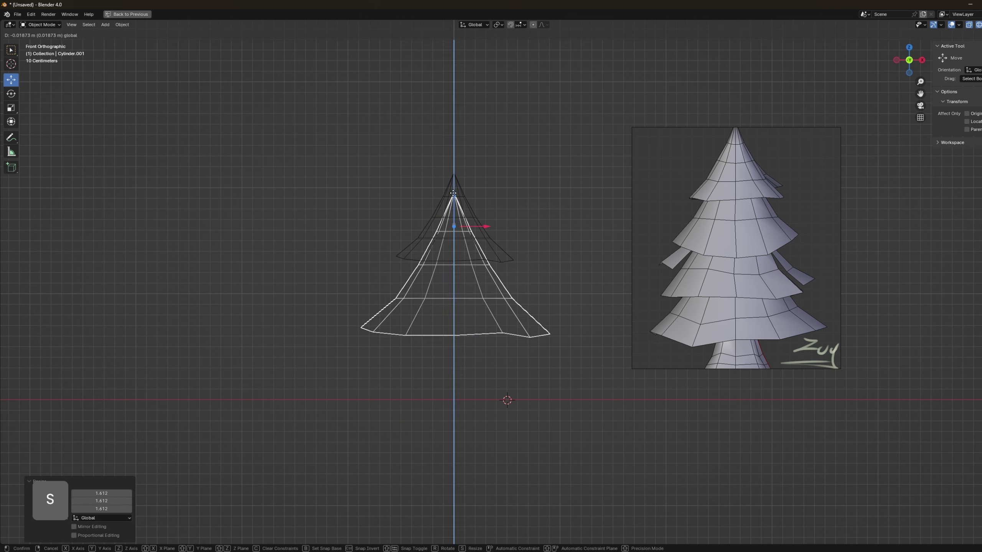
# - Delete the tip of the second foliage tier to leave its top open
pyautogui.press('Tab')
pyautogui.press('b')
pyautogui.moveTo(322, 164); pyautogui.dragTo(506, 244)
pyautogui.press('x')
pyautogui.click(506, 244)
# - Widen the second tier's two upper rings, and raise its top ring and the ring above its base
pyautogui.press('b')
pyautogui.moveTo(385, 201); pyautogui.dragTo(509, 244)
pyautogui.click(562, 277)
pyautogui.press('a')
pyautogui.press('a')
pyautogui.press('b')
pyautogui.press('s')
pyautogui.click(503, 237)
pyautogui.moveTo(454, 207); pyautogui.dragTo(454, 196)
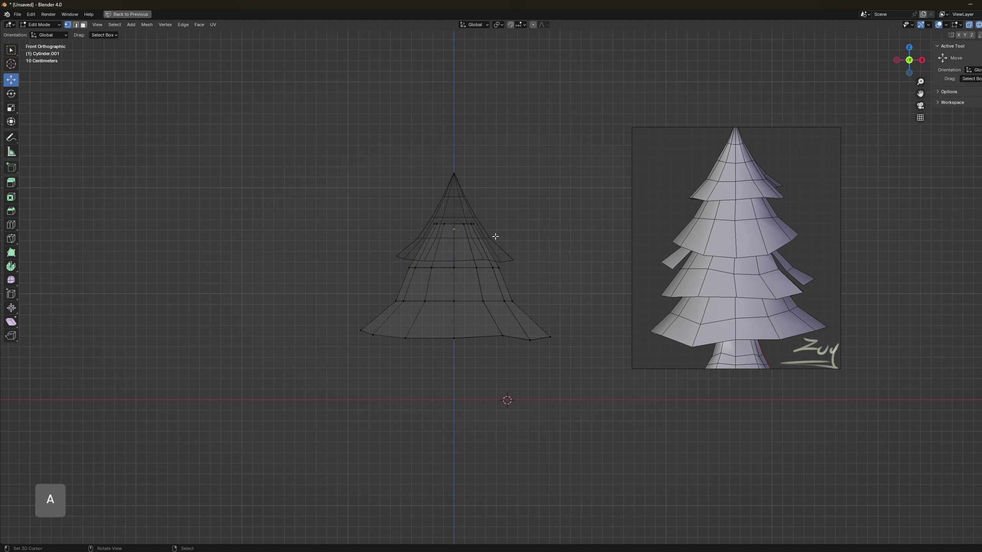
pyautogui.click(571, 308)
pyautogui.moveTo(454, 270); pyautogui.dragTo(454, 254)
# - Narrow the second tier's base ring and raise it to shorten the tier
pyautogui.press('a')
pyautogui.press('a')
pyautogui.press('b')
pyautogui.moveTo(349, 315); pyautogui.dragTo(580, 354)
pyautogui.press('s')
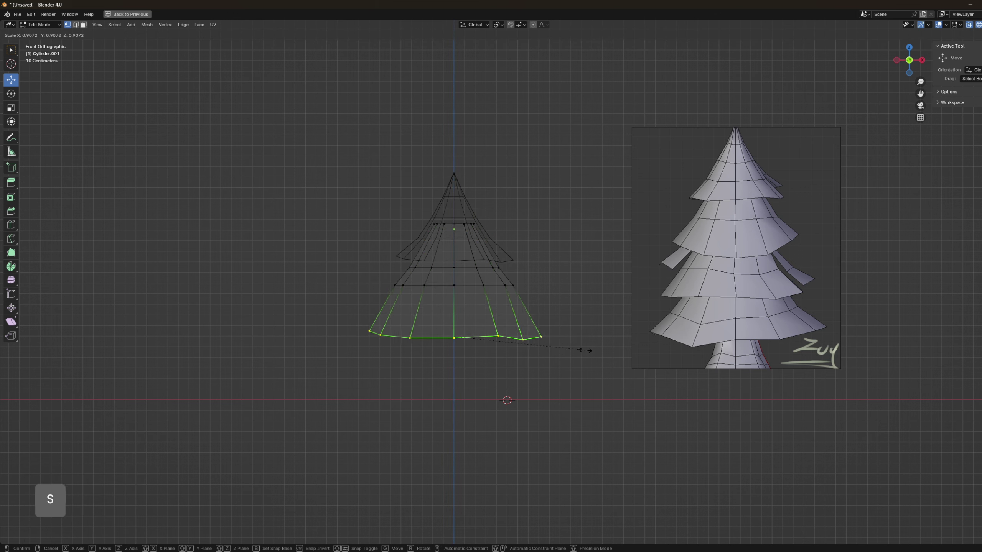
pyautogui.click(556, 342)
pyautogui.moveTo(455, 306); pyautogui.dragTo(455, 288)
pyautogui.press('s')
pyautogui.click(557, 278)
# - Lower the ring above the second tier's base by about 0.097 m and scale it slightly inward
pyautogui.moveTo(453, 251); pyautogui.dragTo(453, 262)
pyautogui.press('s')
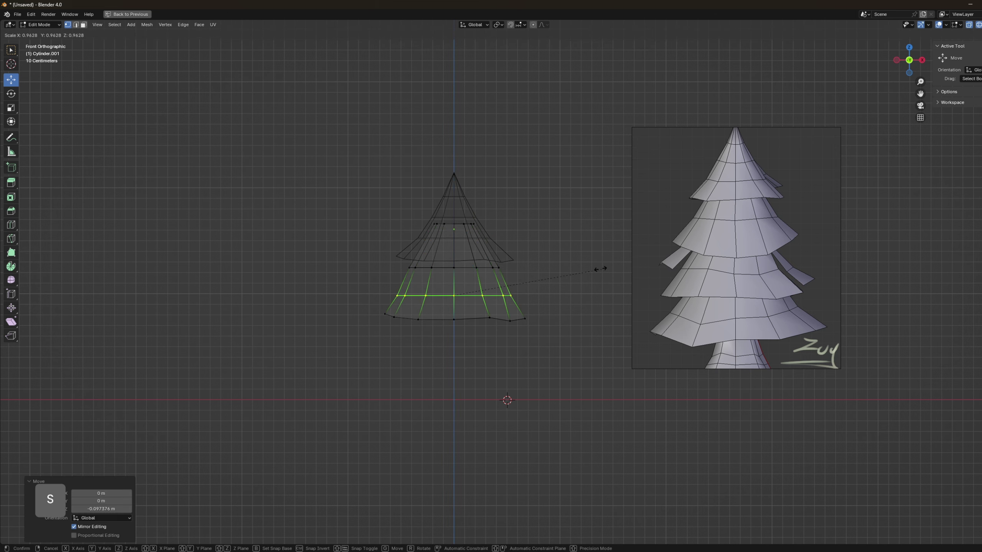
pyautogui.click(580, 273)
# - Raise the second tier's two lowest rings together
pyautogui.press('a')
pyautogui.press('a')
pyautogui.press('a')
pyautogui.press('a')
pyautogui.press('b')
pyautogui.moveTo(348, 279); pyautogui.dragTo(544, 345)
pyautogui.moveTo(455, 275); pyautogui.dragTo(456, 264)
# - Rotate the left half of the second tier's base ring about 5.4° so its outer edge tilts upward
pyautogui.scroll(1, 456, 264)
pyautogui.press('a')
pyautogui.press('a')
pyautogui.press('b')
pyautogui.moveTo(346, 303); pyautogui.dragTo(456, 331)
pyautogui.press('r')
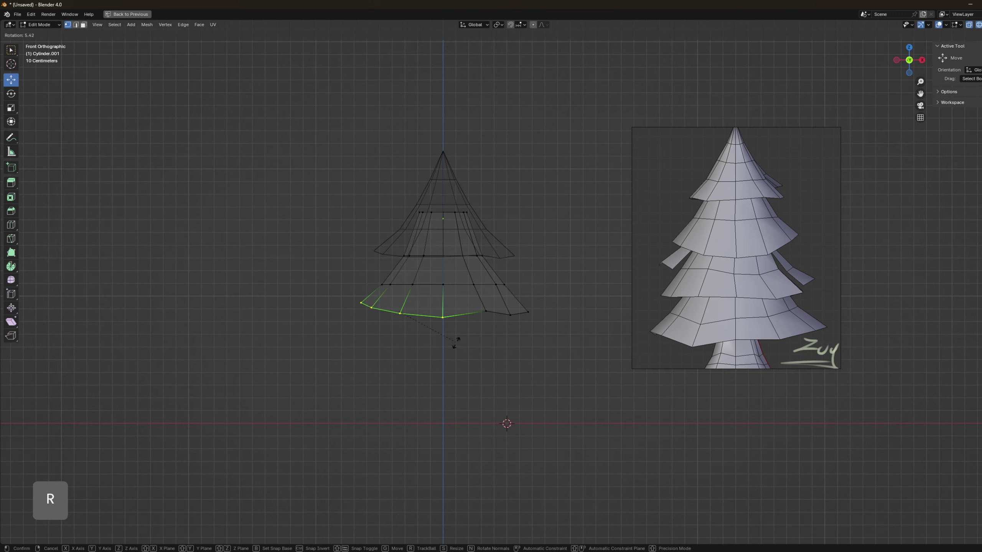
pyautogui.click(456, 342)
# - Rotate the right half of the second tier's base ring so its outer edge tilts upward, and lower it about 0.012 m
pyautogui.press('a')
pyautogui.press('a')
pyautogui.press('b')
pyautogui.moveTo(467, 291); pyautogui.dragTo(544, 331)
pyautogui.press('r')
pyautogui.click(574, 283)
pyautogui.moveTo(504, 277); pyautogui.dragTo(504, 280)
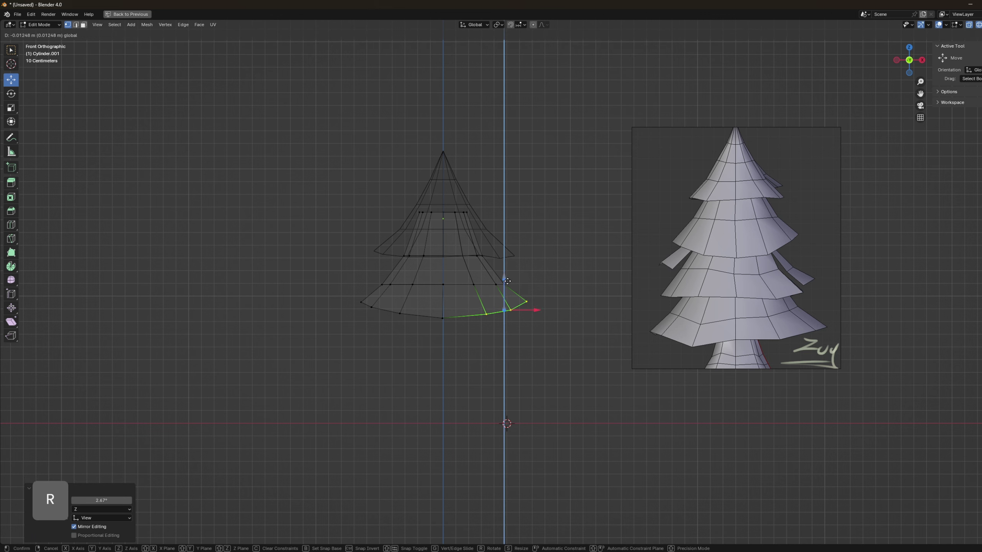
# - Tilt the right half of the ring above the second tier's base upward and raise it slightly
pyautogui.press('a')
pyautogui.press('a')
pyautogui.press('b')
pyautogui.moveTo(445, 273); pyautogui.dragTo(520, 293)
pyautogui.press('r')
pyautogui.click(521, 273)
pyautogui.moveTo(489, 257); pyautogui.dragTo(489, 255)
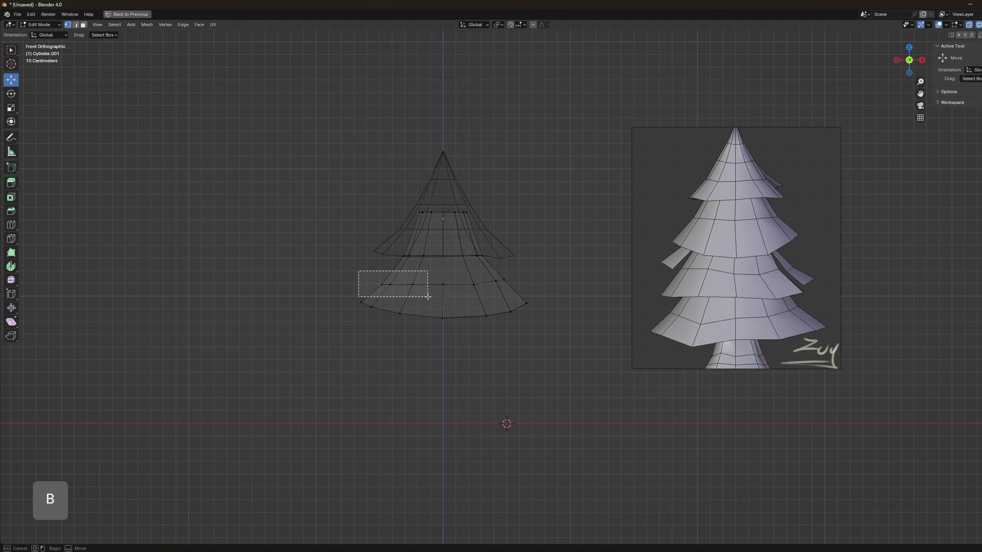
# - Tilt the left half of the ring above the second tier's base upward, raise it slightly, and finish editing the mesh
pyautogui.moveTo(428, 297); pyautogui.dragTo(430, 298)
pyautogui.press('r')
pyautogui.click(427, 308)
pyautogui.moveTo(398, 259); pyautogui.dragTo(397, 257)
pyautogui.press('z')
pyautogui.press('Tab')
pyautogui.press('a')
pyautogui.press('a')
# - Duplicate the second tier, move the copy down beneath it, and enlarge it as a wider third tier
pyautogui.moveTo(492, 313)
pyautogui.mouseDown(button='middle')
pyautogui.moveTo(435, 389)
pyautogui.moveTo(460, 258)
pyautogui.mouseUp(button='middle')
pyautogui.press('KP_1')
pyautogui.press('z')
pyautogui.rightClick(475, 316)
pyautogui.hotkey('shift', 'd')
pyautogui.rightClick(427, 109)
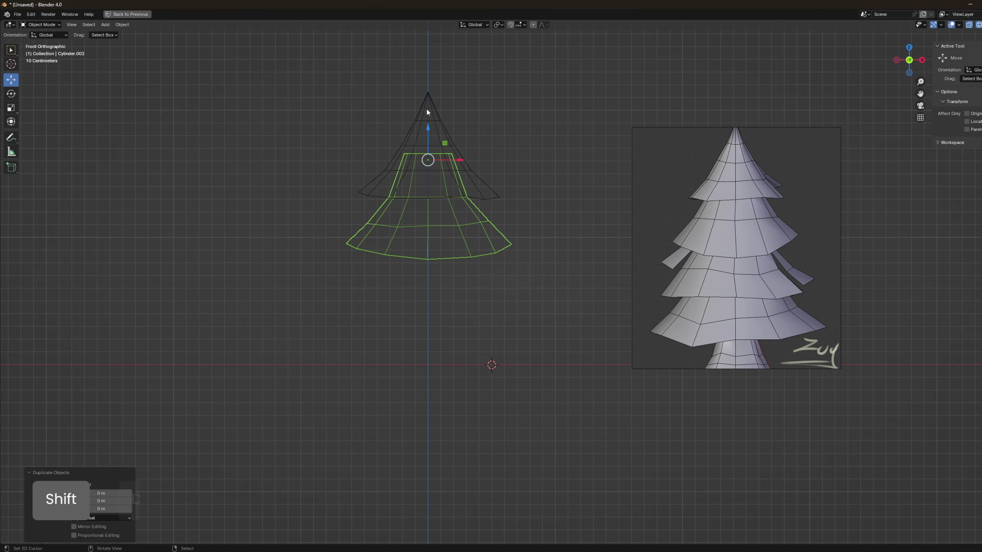
pyautogui.moveTo(428, 130); pyautogui.dragTo(426, 183)
pyautogui.press('s')
pyautogui.click(524, 180)
pyautogui.hotkey('ctrl', 'z')
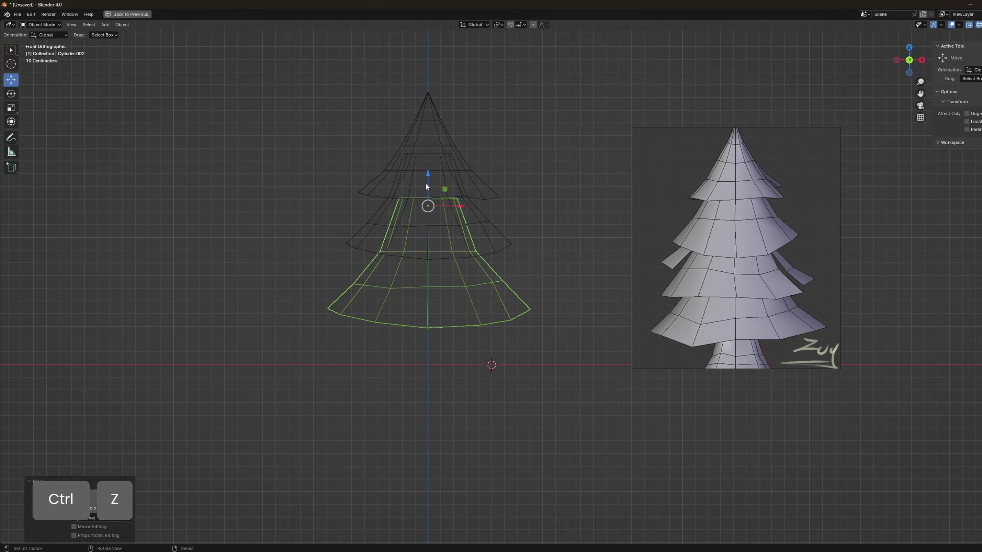
# - Widen the third tier's second ring from the top slightly, and raise the whole tier a little
pyautogui.press('Tab')
pyautogui.press('a')
pyautogui.press('b')
pyautogui.moveTo(340, 233); pyautogui.dragTo(504, 276)
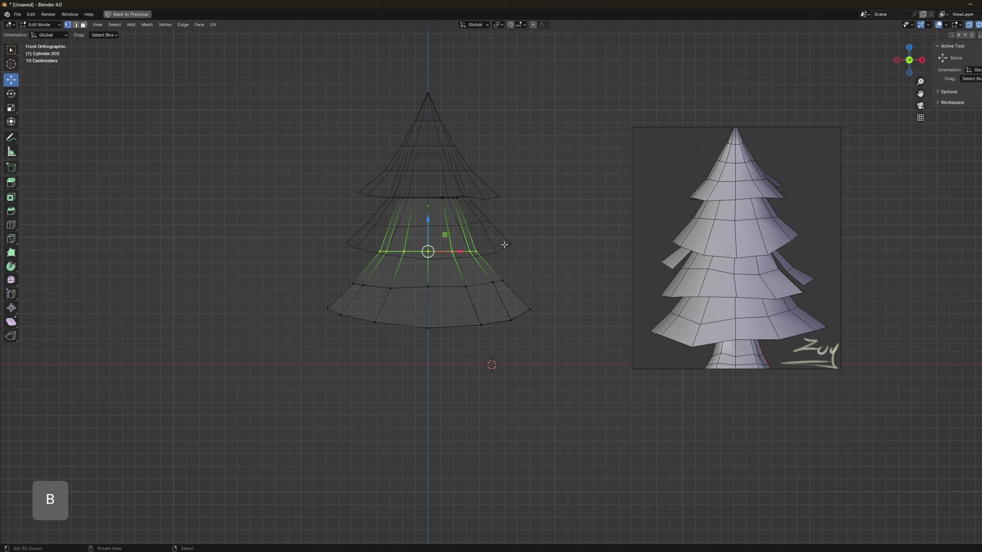
pyautogui.press('s')
pyautogui.click(532, 244)
pyautogui.press('a')
pyautogui.press('Tab')
pyautogui.press('z')
pyautogui.moveTo(428, 176); pyautogui.dragTo(428, 173)
# - Scale the top tier down and stretch it slightly along Z
pyautogui.rightClick(471, 177)
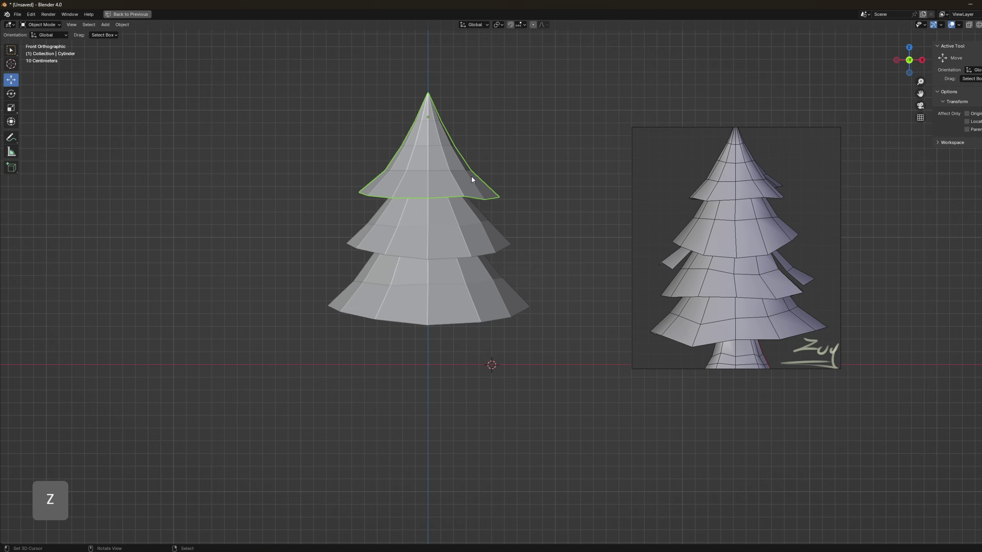
pyautogui.press('s')
pyautogui.click(523, 184)
pyautogui.press('s')
pyautogui.press('z')
pyautogui.click(550, 138)
pyautogui.press('s')
pyautogui.click(558, 153)
# - Narrow the second tier's top ring so it fits inside the top tier
pyautogui.rightClick(465, 216)
pyautogui.press('Tab')
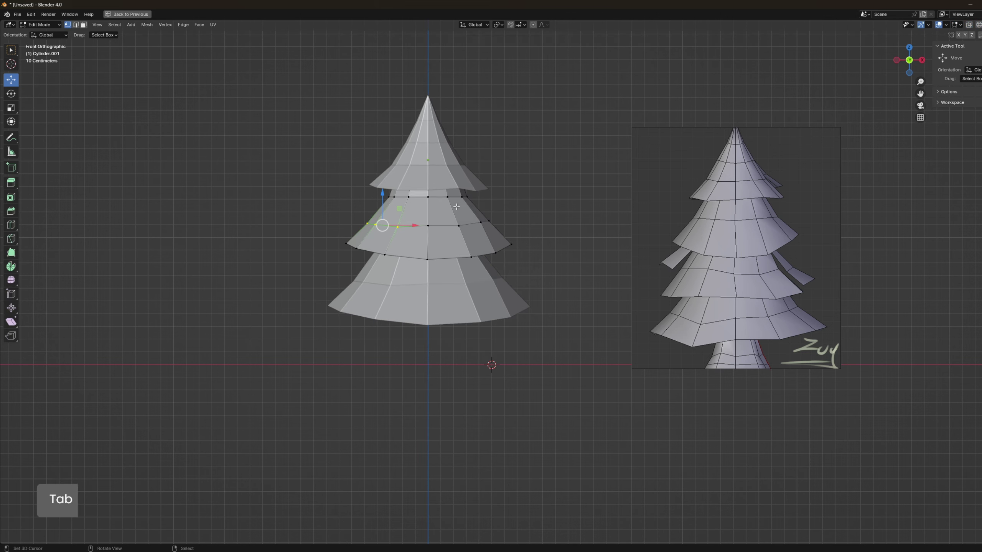
pyautogui.press('z')
pyautogui.press('a')
pyautogui.press('b')
pyautogui.moveTo(371, 144); pyautogui.dragTo(492, 176)
pyautogui.press('Tab')
pyautogui.hotkey('alt', 'a')
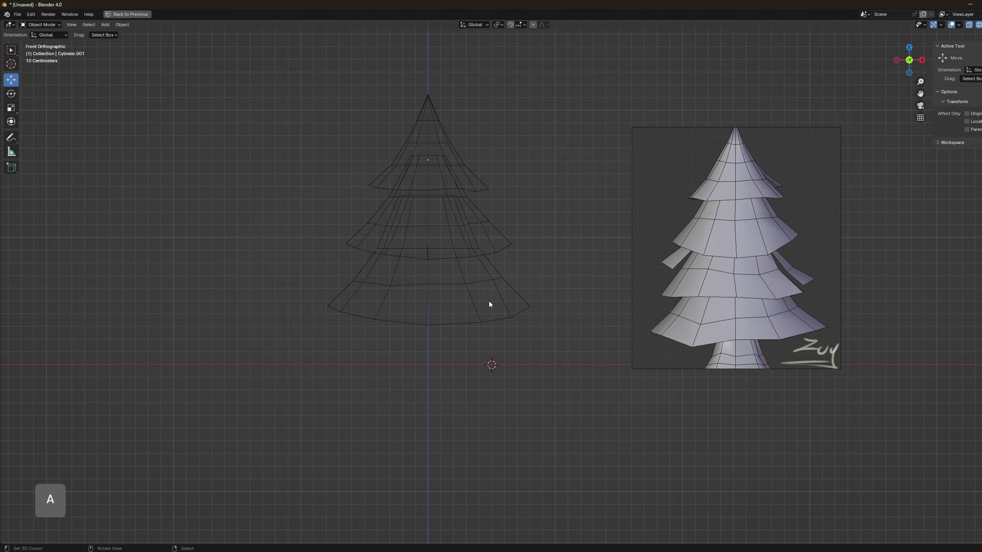
# - Raise the middle vertices of the third tier's base ring slightly
pyautogui.rightClick(438, 210)
pyautogui.press('Tab')
pyautogui.press('a')
pyautogui.press('a')
pyautogui.press('b')
pyautogui.moveTo(410, 313); pyautogui.dragTo(445, 337)
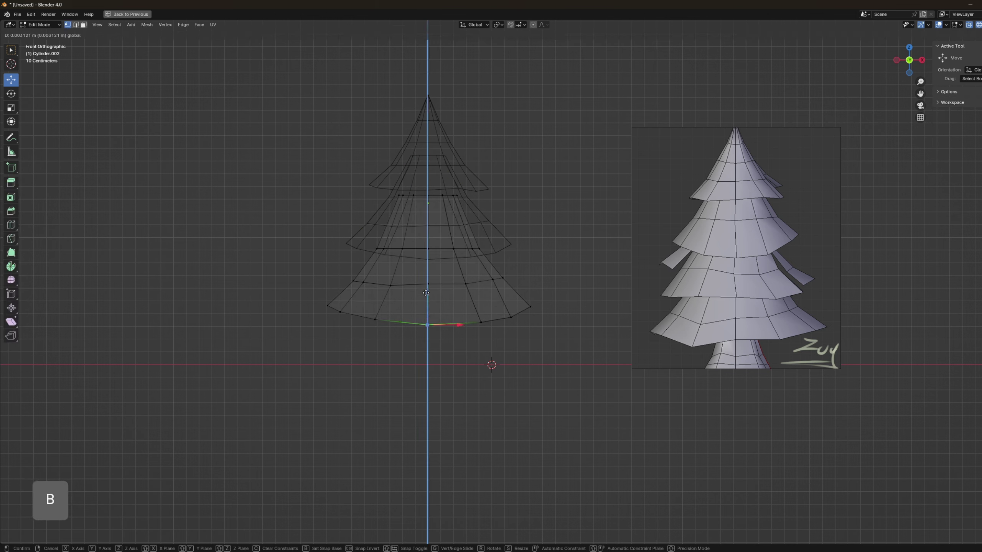
pyautogui.moveTo(428, 290); pyautogui.dragTo(428, 281)
# - Rotate the left part of the third tier's base ring slightly to make the hem uneven
pyautogui.press('a')
pyautogui.press('b')
pyautogui.moveTo(300, 298); pyautogui.dragTo(410, 333)
pyautogui.press('r')
pyautogui.click(428, 326)
pyautogui.press('Tab')
# - Duplicate the third tier, move the copy down as a fourth tier, enlarge it, and scale it 0.961 along Z
pyautogui.hotkey('shift', 'd')
pyautogui.rightClick(430, 174)
pyautogui.moveTo(429, 174); pyautogui.dragTo(430, 220)
pyautogui.hotkey('ctrl', 'z')
pyautogui.press('s')
pyautogui.click(605, 258)
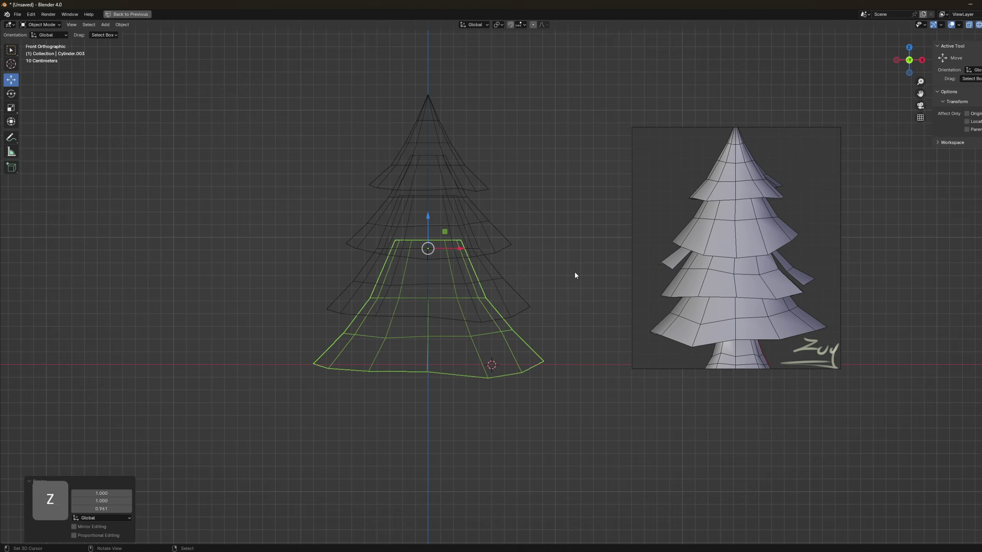
# - Select all four foliage tiers, scale them down together, and stretch them 1.193 along Z
pyautogui.keyDown('shift'); pyautogui.click(493, 188); pyautogui.keyUp('shift')
pyautogui.press('b')
pyautogui.moveTo(358, 149); pyautogui.dragTo(564, 263)
pyautogui.press('s')
pyautogui.click(554, 224)
pyautogui.press('s')
pyautogui.press('z')
pyautogui.click(594, 194)
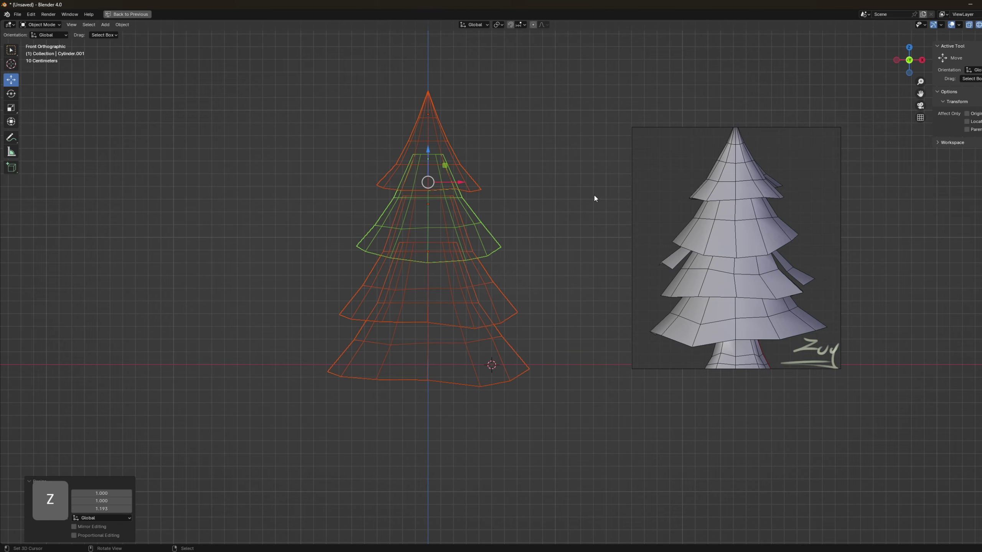
# - Scale the four tiers down again, squash them slightly along Z, and lower them a little
pyautogui.press('s')
pyautogui.click(568, 194)
pyautogui.press('s')
pyautogui.press('z')
pyautogui.moveTo(431, 156); pyautogui.dragTo(430, 166)
# - Lower the fourth tier's top ring by about 0.194 m and scale it slightly wider
pyautogui.rightClick(443, 355)
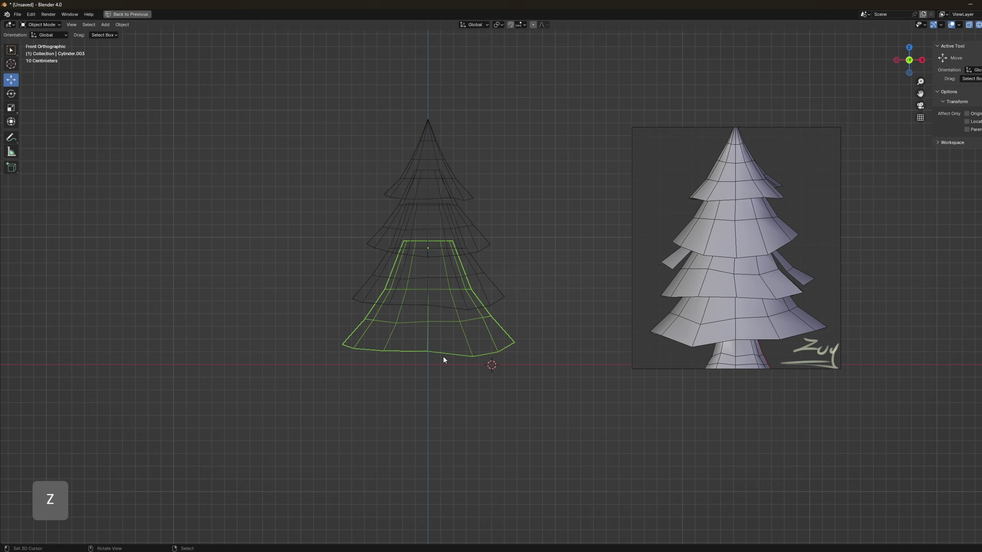
pyautogui.press('Tab')
pyautogui.hotkey('shift', 'z')
pyautogui.hotkey('shift', 'z')
pyautogui.press('b')
pyautogui.moveTo(335, 186); pyautogui.dragTo(505, 281)
pyautogui.press('g')
pyautogui.press('z')
pyautogui.click(506, 307)
pyautogui.press('s')
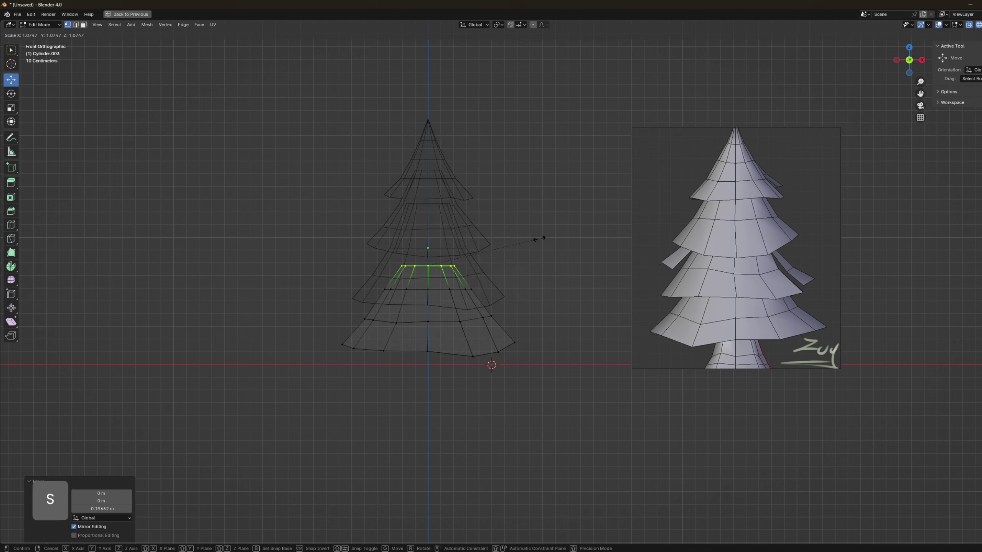
pyautogui.click(549, 238)
# - Examine the four stacked foliage tiers in shaded display from the front against the reference tree
pyautogui.hotkey('alt', 'a')
pyautogui.press('b')
pyautogui.rightClick(433, 339)
pyautogui.moveTo(470, 340)
pyautogui.keyDown('shift'); pyautogui.mouseDown(button='middle')
pyautogui.moveTo(467, 322)
pyautogui.moveTo(462, 345)
pyautogui.moveTo(399, 300)
pyautogui.moveTo(409, 283)
pyautogui.mouseUp(button='middle'); pyautogui.keyUp('shift')
pyautogui.hotkey('shift', 'z')
pyautogui.press('Tab')
pyautogui.hotkey('alt', 'a')
pyautogui.press('KP_1')
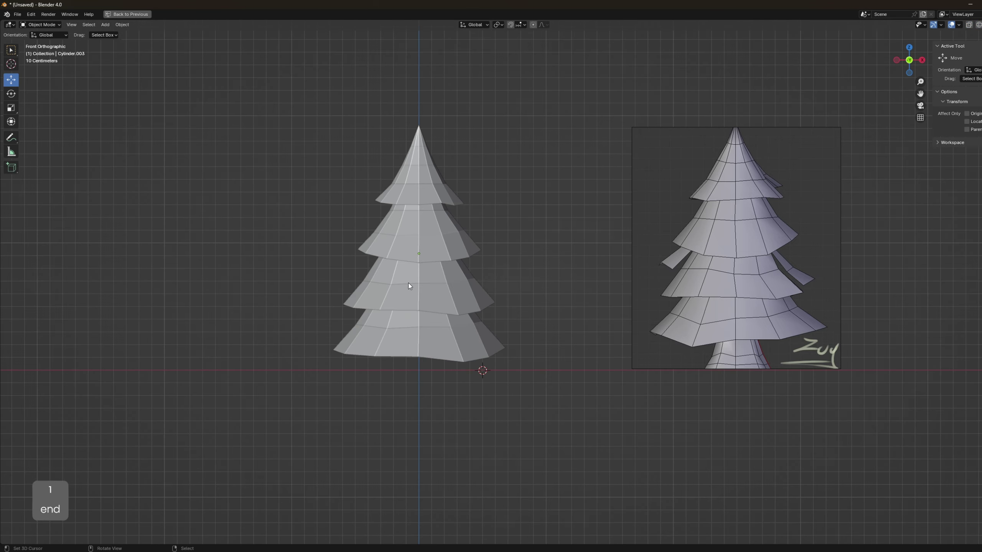
# - Place the 3D cursor beneath the foliage and add a 12-vertex cylinder with 1 m radius and 2 m depth for the trunk
pyautogui.hotkey('shift', 'z')
pyautogui.click(416, 373)
pyautogui.hotkey('shift', 's')
pyautogui.hotkey('shift', 'a')
pyautogui.moveTo(530, 396)
pyautogui.click(565, 435)
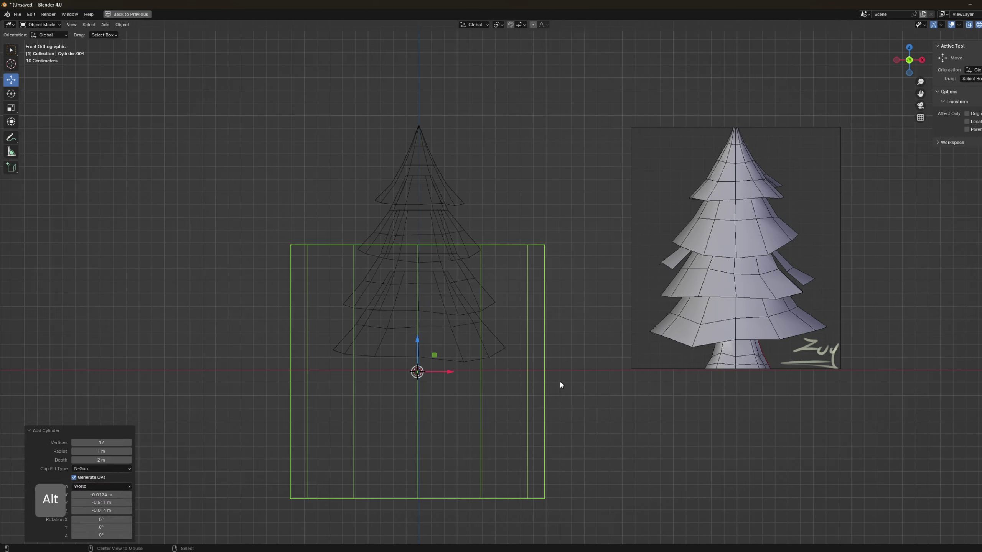
# - Reset the trunk cylinder's location to the world origin and scale it down to trunk size
pyautogui.hotkey('alt', 'g')
pyautogui.press('s')
pyautogui.click(451, 379)
# - Taper the trunk by narrowing its top ring and widening its bottom ring, and raise the bottom ring slightly
pyautogui.press('Tab')
pyautogui.scroll(2, 482, 390)
pyautogui.hotkey('alt', 'a')
pyautogui.keyDown('shift'); pyautogui.moveTo(362, 459); pyautogui.dragTo(380, 375, button='middle'); pyautogui.keyUp('shift')
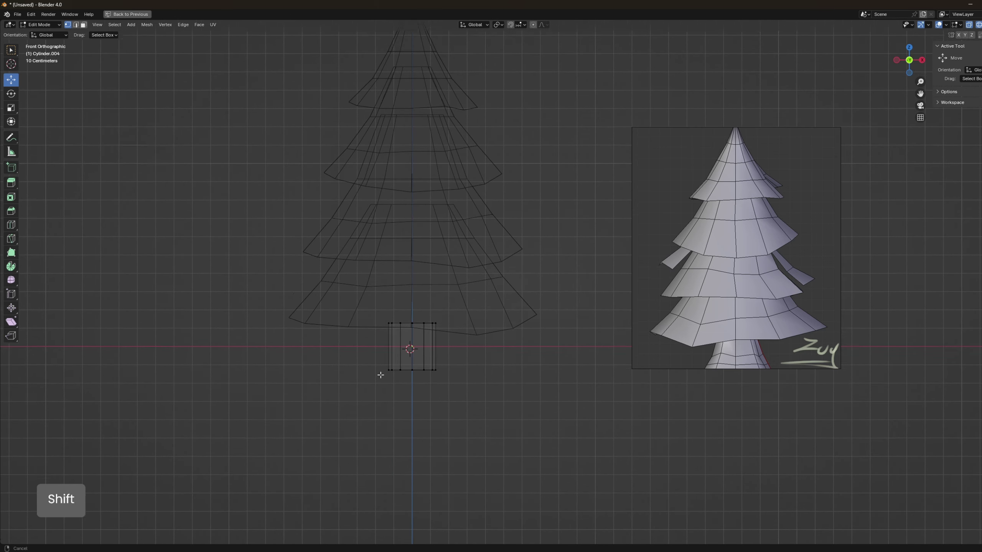
pyautogui.moveTo(359, 304); pyautogui.dragTo(498, 342)
pyautogui.press('s')
pyautogui.click(485, 338)
pyautogui.moveTo(363, 359); pyautogui.dragTo(499, 391)
pyautogui.press('s')
pyautogui.click(545, 386)
pyautogui.moveTo(412, 341)
pyautogui.mouseDown()
pyautogui.moveTo(412, 321)
pyautogui.moveTo(412, 335)
pyautogui.mouseUp()
# - Extrude the trunk's bottom ring downward and scale it outward to flare the base
pyautogui.press('e')
pyautogui.click(479, 342)
pyautogui.press('s')
pyautogui.click(512, 339)
# - Raise the trunk's top ring up inside the foliage and add a loop cut near the lowest tier's hem
pyautogui.press('b')
pyautogui.moveTo(348, 300); pyautogui.dragTo(465, 341)
pyautogui.moveTo(412, 295); pyautogui.dragTo(507, 296)
pyautogui.hotkey('ctrl', 'r')
pyautogui.click(434, 307)
pyautogui.click(444, 335)
# - Delete the cap faces at the trunk's top ring and scale the ring inward slightly
pyautogui.hotkey('alt', 'a')
pyautogui.press('b')
pyautogui.press('x')
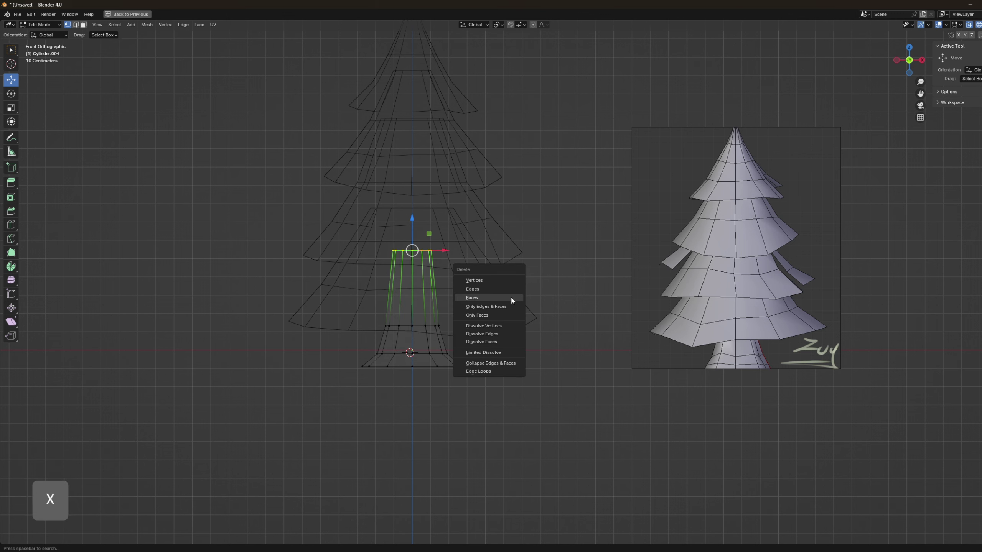
pyautogui.press('s')
pyautogui.click(486, 266)
# - Lower the trunk's bottom ring slightly and scale it down to about 0.949
pyautogui.press('b')
pyautogui.moveTo(342, 360); pyautogui.dragTo(484, 377)
pyautogui.moveTo(414, 332); pyautogui.dragTo(414, 337)
pyautogui.press('s')
pyautogui.click(521, 336)
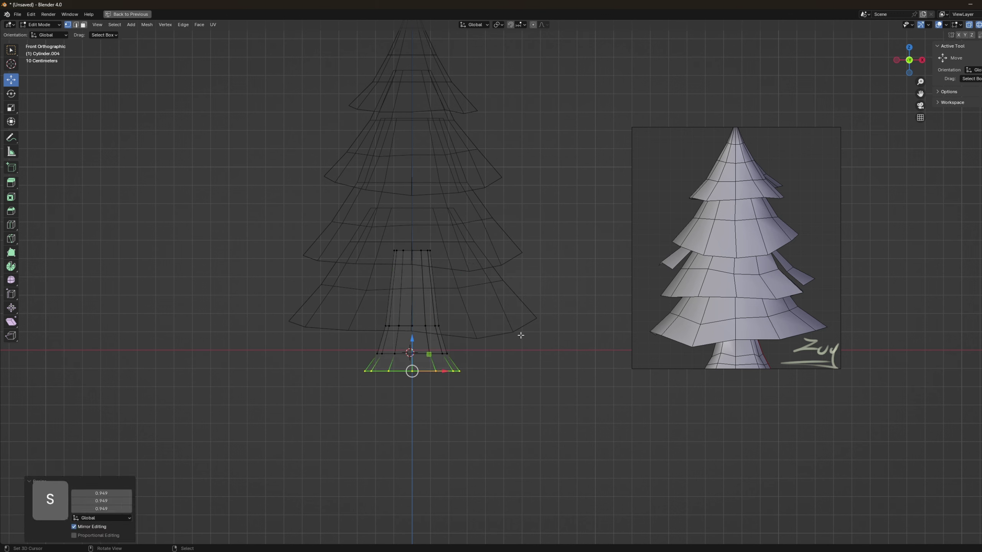
# - Adjust the widths of the trunk's two rings above the base and lower the ring nearest the base slightly
pyautogui.moveTo(326, 302); pyautogui.dragTo(486, 350)
pyautogui.press('s')
pyautogui.click(531, 339)
pyautogui.press('b')
pyautogui.moveTo(334, 340); pyautogui.dragTo(478, 363)
pyautogui.press('s')
pyautogui.click(482, 365)
pyautogui.moveTo(413, 322); pyautogui.dragTo(413, 325)
# - Raise the trunk's top ring slightly inside the foliage and narrow it
pyautogui.press('b')
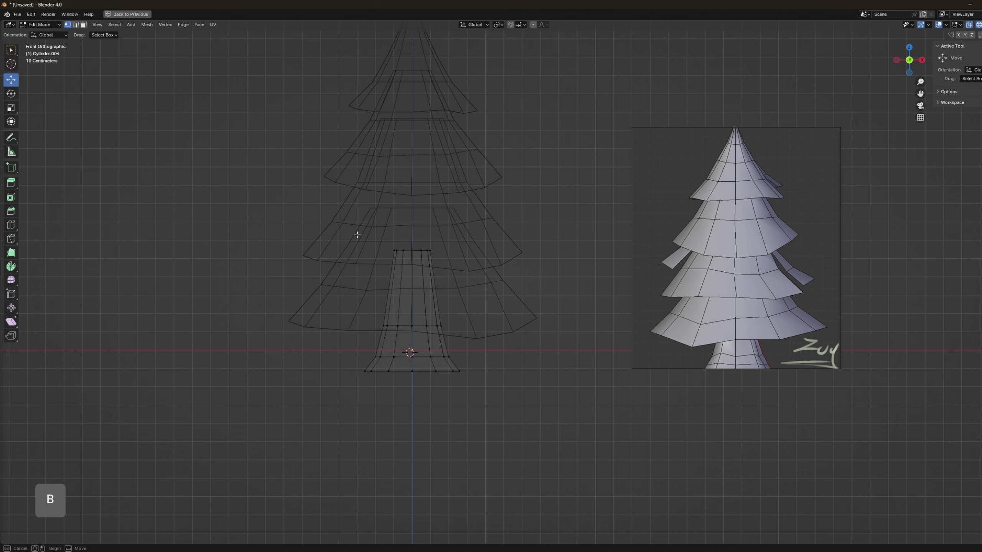
pyautogui.moveTo(357, 234); pyautogui.dragTo(460, 271)
pyautogui.hotkey('ctrl', 'z')
pyautogui.moveTo(413, 194); pyautogui.dragTo(409, 215)
pyautogui.press('s')
pyautogui.click(463, 226)
pyautogui.hotkey('ctrl', 'z')
pyautogui.press('a')
pyautogui.press('Tab')
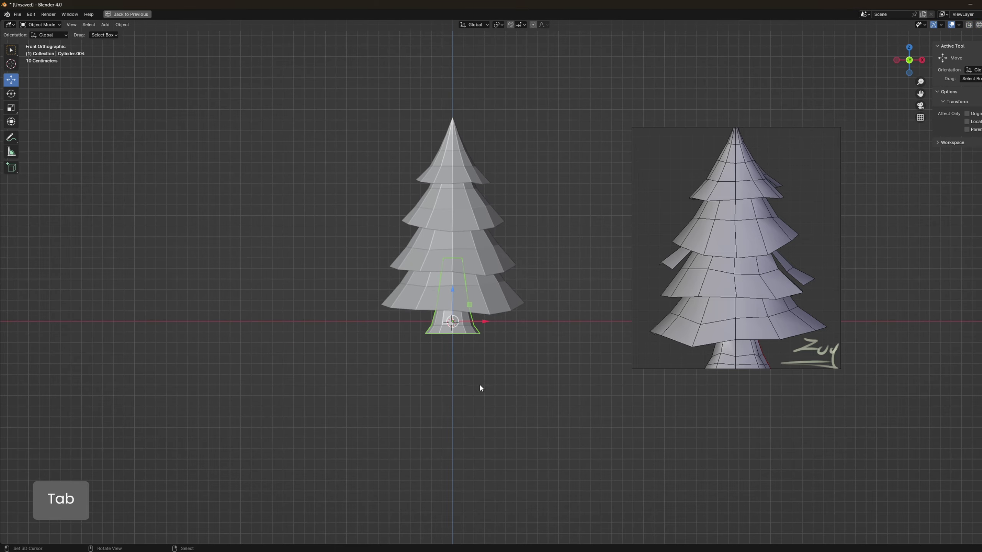
# - Delete the cap faces at the trunk's bottom and top rings
pyautogui.moveTo(478, 385); pyautogui.dragTo(405, 373, button='middle')
pyautogui.press('Tab')
pyautogui.press('KP_1')
pyautogui.press('KP_4')
pyautogui.hotkey('shift', 'z')
pyautogui.press('b')
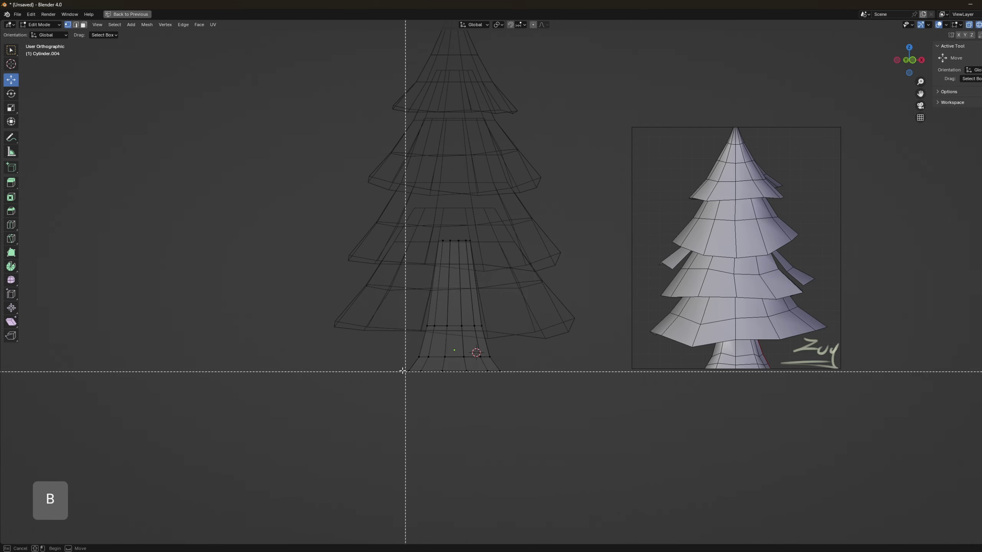
pyautogui.moveTo(402, 364); pyautogui.dragTo(555, 390)
pyautogui.press('b')
pyautogui.moveTo(362, 206); pyautogui.dragTo(523, 255)
pyautogui.press('x')
pyautogui.click(524, 256)
pyautogui.hotkey('shift', 'z')
pyautogui.press('Tab')
pyautogui.keyDown('shift'); pyautogui.moveTo(501, 312); pyautogui.dragTo(434, 358, button='middle'); pyautogui.keyUp('shift')
pyautogui.scroll(-2, 435, 357)
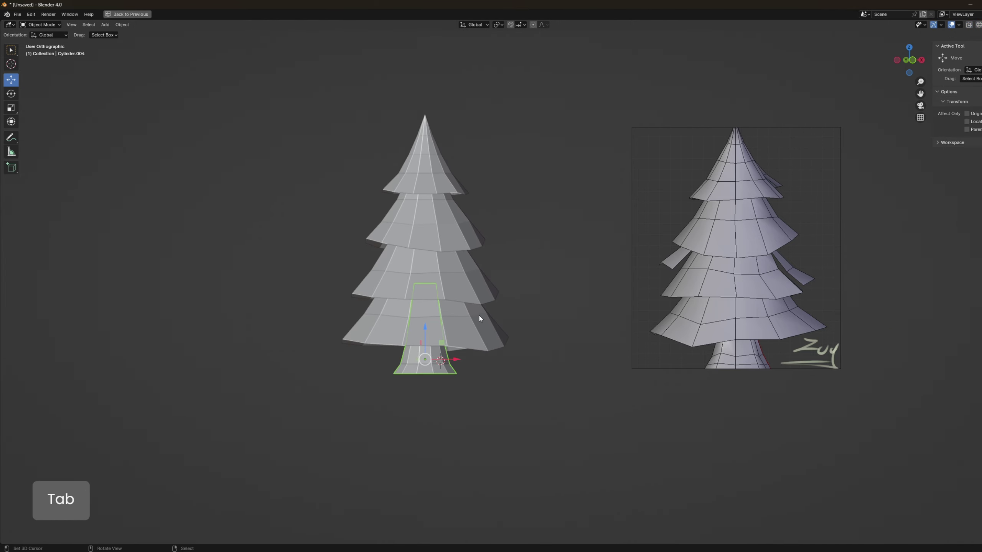
# - Scale the whole trunk up slightly and lower it along Z beneath the foliage
pyautogui.press('s')
pyautogui.click(483, 307)
pyautogui.moveTo(426, 324); pyautogui.dragTo(426, 326)
pyautogui.press('KP_1')
pyautogui.keyDown('shift'); pyautogui.moveTo(427, 326); pyautogui.dragTo(449, 293, button='middle'); pyautogui.keyUp('shift')
pyautogui.scroll(1, 449, 293)
pyautogui.hotkey('shift', 'z')
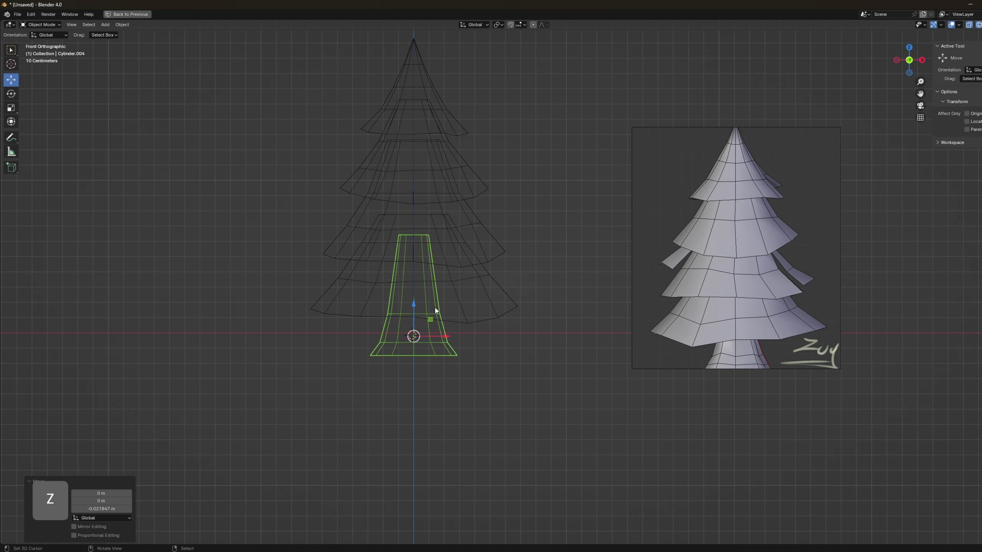
pyautogui.hotkey('shift', 'z')
pyautogui.moveTo(410, 308); pyautogui.dragTo(407, 312)
pyautogui.press('a')
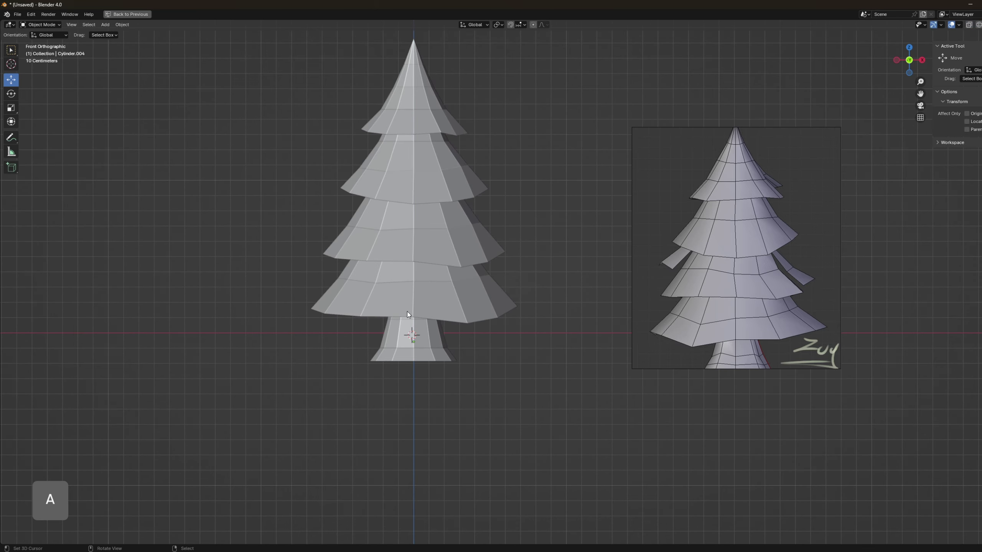
# - Widen the trunk's second-lowest ring slightly to soften the flare at the base
pyautogui.press('Tab')
pyautogui.hotkey('shift', 'z')
pyautogui.moveTo(362, 337); pyautogui.dragTo(478, 352)
pyautogui.press('s')
pyautogui.click(483, 351)
pyautogui.press('a')
pyautogui.keyDown('shift'); pyautogui.moveTo(405, 360); pyautogui.dragTo(425, 375, button='middle'); pyautogui.keyUp('shift')
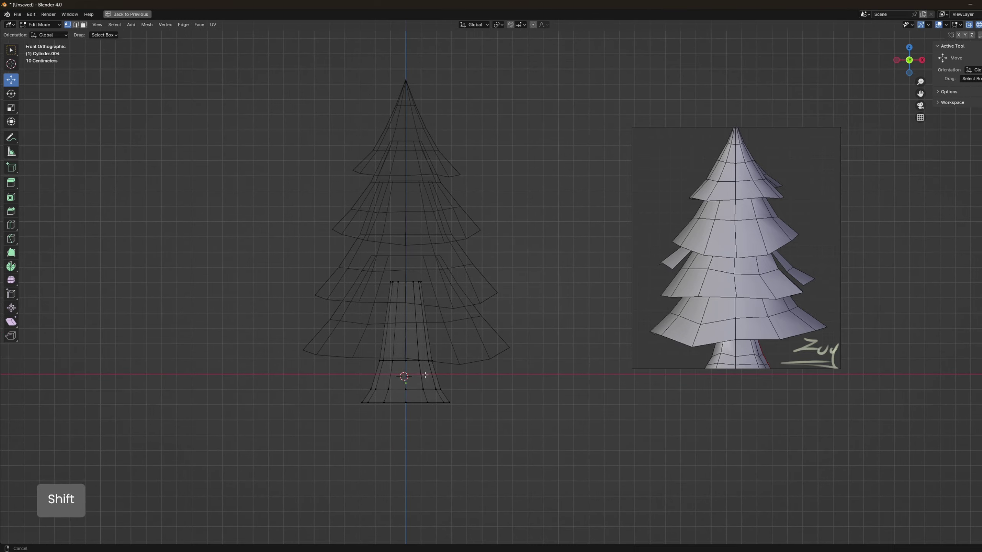
pyautogui.scroll(2, 447, 408)
pyautogui.keyDown('shift'); pyautogui.moveTo(446, 407); pyautogui.dragTo(439, 352, button='middle'); pyautogui.keyUp('shift')
pyautogui.hotkey('alt', 'z')
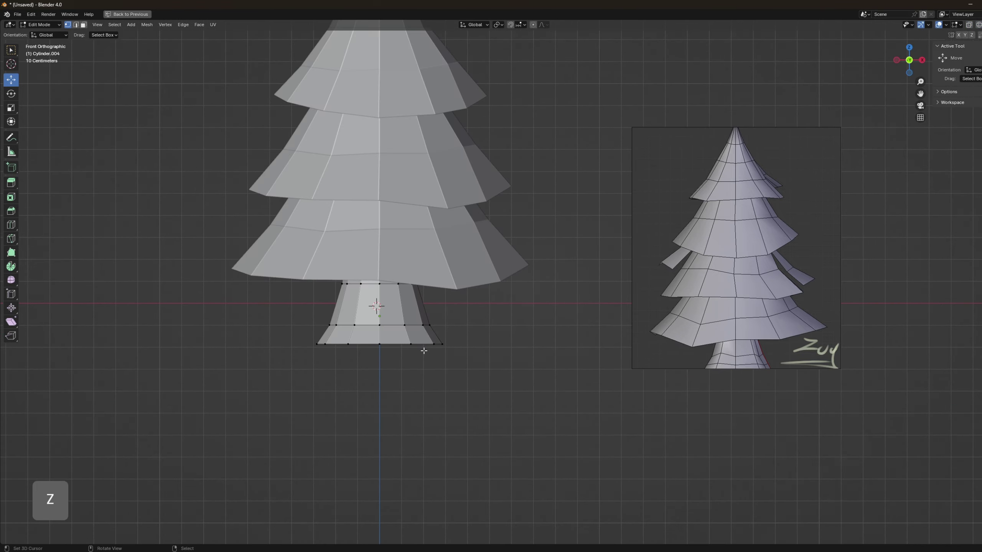
# - Isolate the trunk in local view and open its mesh for editing in wireframe from above
pyautogui.press('KP_7')
pyautogui.hotkey('shift', 'z')
pyautogui.press('Tab')
pyautogui.rightClick(410, 371)
pyautogui.rightClick(398, 393)
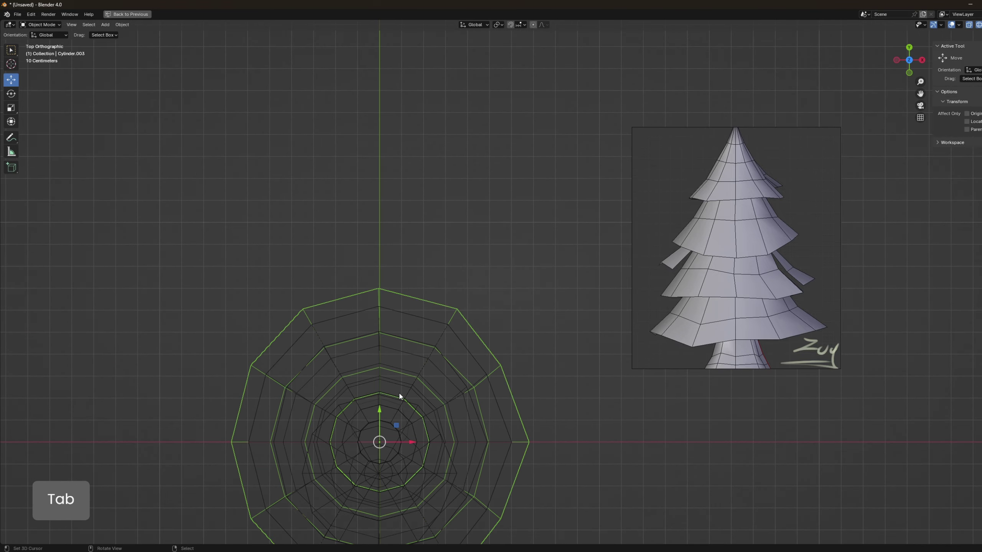
pyautogui.rightClick(390, 414)
pyautogui.moveTo(373, 497); pyautogui.dragTo(371, 442, button='middle')
pyautogui.click(433, 373)
pyautogui.press('KP_Divide')
pyautogui.press('Tab')
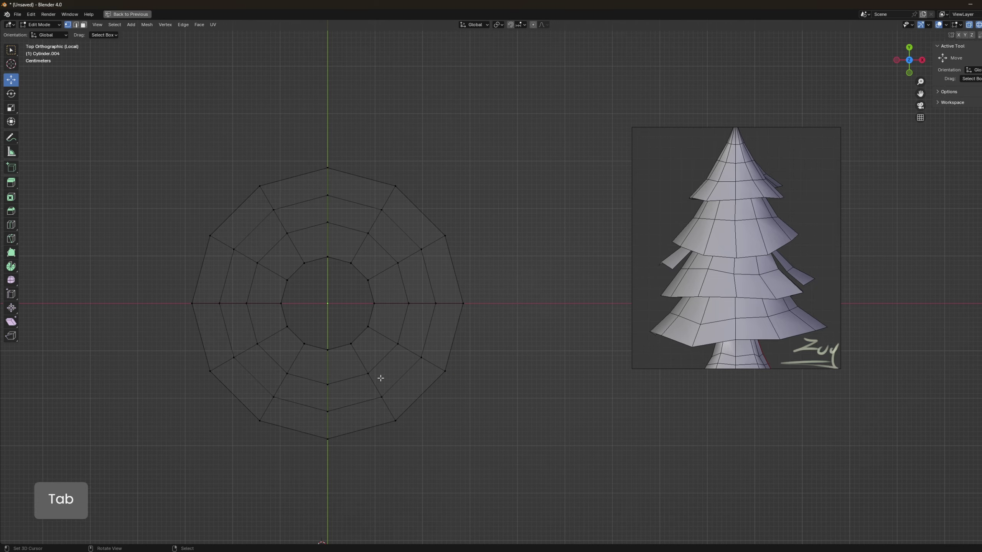
pyautogui.press('Home')
pyautogui.press('KP_7')
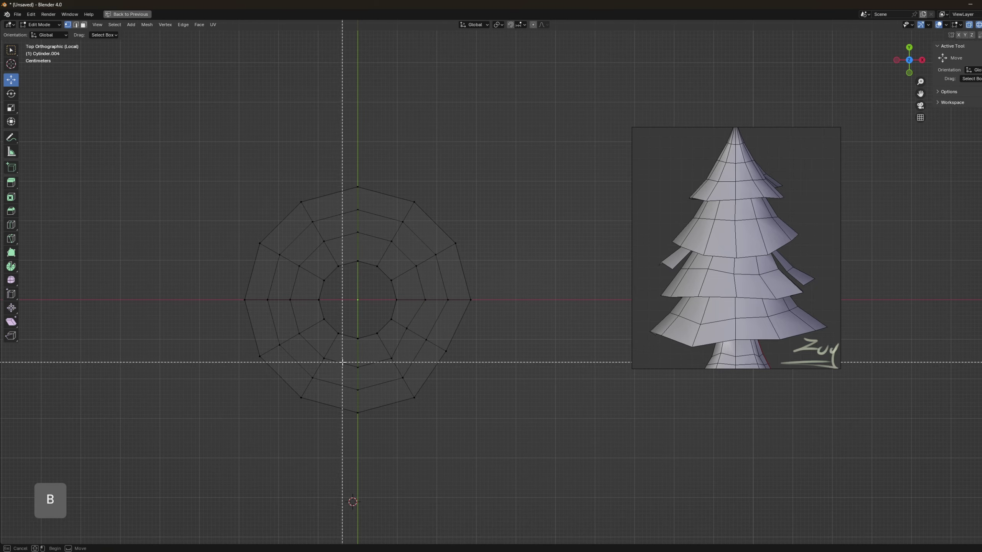
# - Shift the lower-left spoke of trunk vertices inward, and rotate and move the upper-left spoke to break the even outline
pyautogui.press('b')
pyautogui.moveTo(219, 321); pyautogui.dragTo(305, 366)
pyautogui.press('g')
pyautogui.click(309, 360)
pyautogui.press('a')
pyautogui.press('b')
pyautogui.moveTo(244, 226); pyautogui.dragTo(321, 281)
pyautogui.press('g')
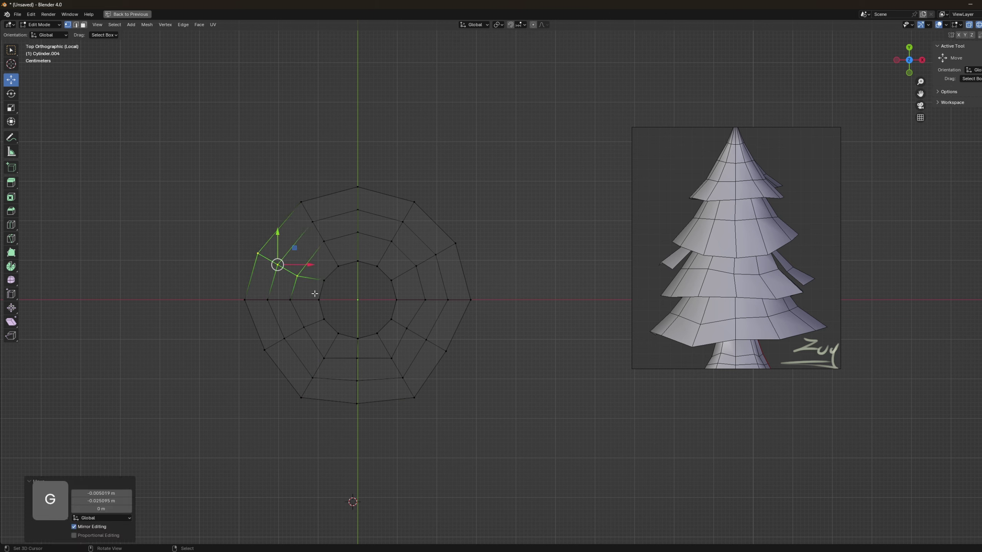
pyautogui.press('r')
pyautogui.click(333, 311)
pyautogui.press('g')
pyautogui.click(333, 306)
pyautogui.press('a')
# - Move the top and upper-right spokes of trunk vertices off their regular positions to make the outline irregular
pyautogui.press('b')
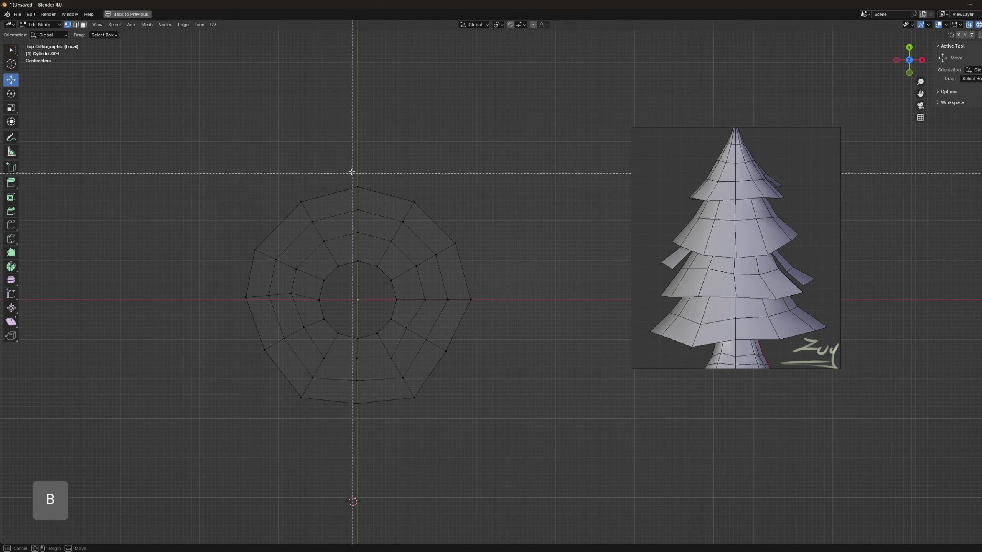
pyautogui.moveTo(352, 173); pyautogui.dragTo(383, 244)
pyautogui.press('g')
pyautogui.click(453, 257)
pyautogui.press('a')
pyautogui.press('a')
pyautogui.press('b')
pyautogui.press('g')
pyautogui.moveTo(388, 174); pyautogui.dragTo(487, 270)
pyautogui.click(425, 260)
pyautogui.press('a')
pyautogui.press('a')
pyautogui.press('b')
pyautogui.press('g')
pyautogui.press('a')
# - Shift the trunk's two lower-right vertex spokes unevenly and rotate the bottom spoke by about -11.9 degrees
pyautogui.press('b')
pyautogui.moveTo(398, 321); pyautogui.dragTo(466, 359)
pyautogui.press('g')
pyautogui.click(462, 356)
pyautogui.press('a')
pyautogui.press('b')
pyautogui.moveTo(383, 351); pyautogui.dragTo(439, 410)
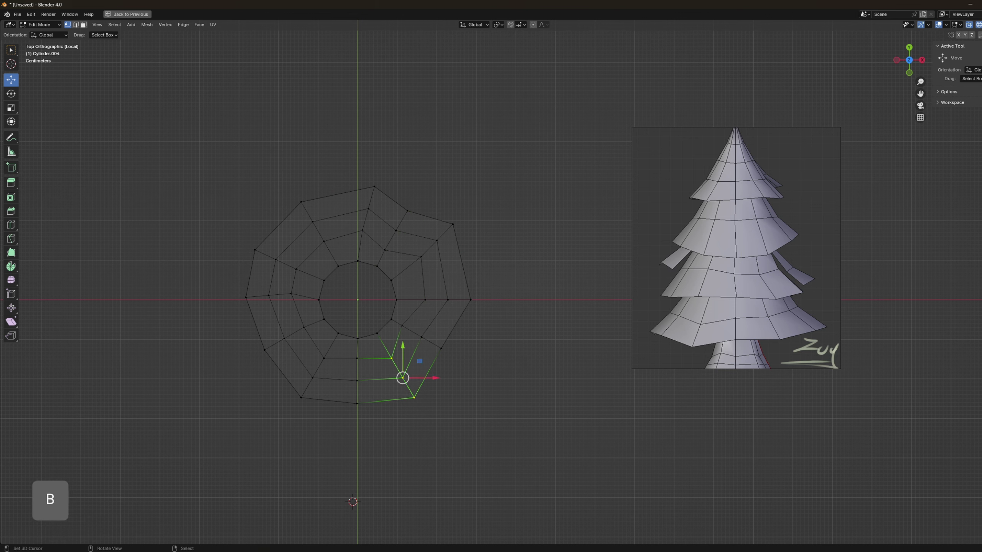
pyautogui.press('r')
pyautogui.click(457, 403)
pyautogui.press('r')
pyautogui.click(458, 376)
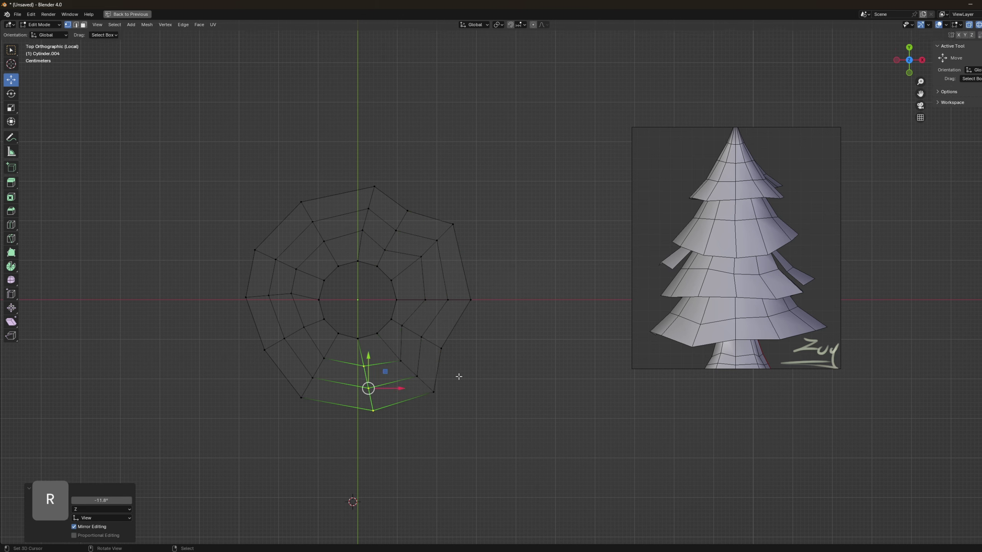
# - Add a lengthwise edge loop beside the trunk's bottom spoke, then move it and rotate it about 7.5 degrees
pyautogui.click(350, 336)
pyautogui.press('r')
pyautogui.click(355, 338)
pyautogui.press('g')
pyautogui.click(344, 343)
pyautogui.keyDown('alt'); pyautogui.keyDown('shift'); pyautogui.rightClick(328, 354); pyautogui.keyUp('shift'); pyautogui.keyUp('alt')
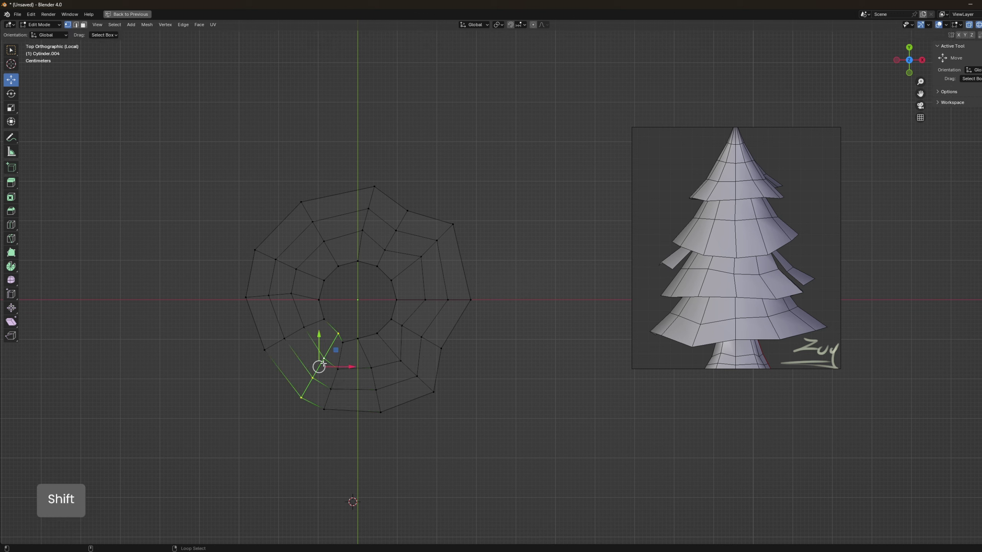
pyautogui.press('g')
pyautogui.click(351, 353)
pyautogui.press('r')
pyautogui.click(414, 366)
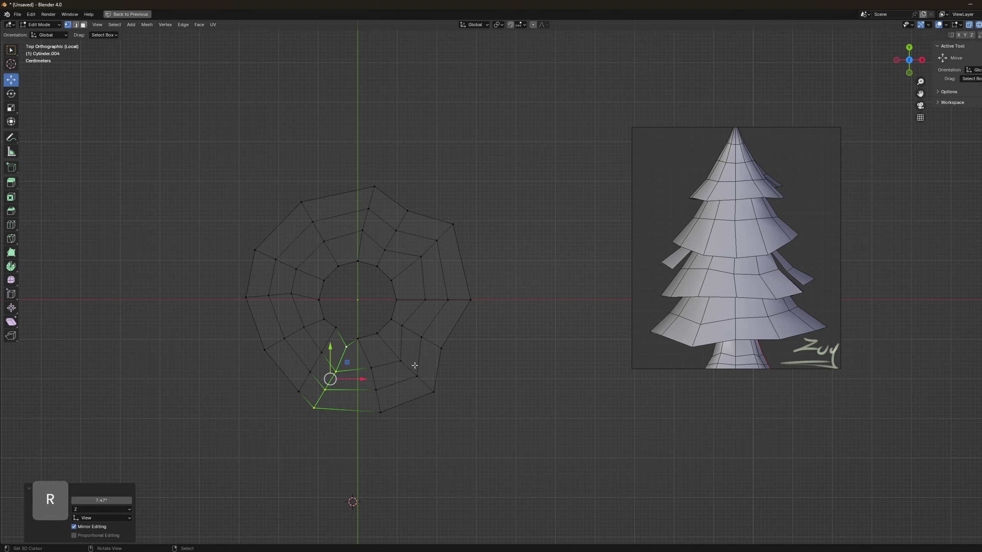
# - Rotate the lower-left vertex spoke and pull its outer vertices inward toward the trunk's centre
pyautogui.keyDown('alt'); pyautogui.keyDown('shift'); pyautogui.click(325, 339); pyautogui.keyUp('shift'); pyautogui.keyUp('alt')
pyautogui.press('r')
pyautogui.click(403, 357)
pyautogui.moveTo(313, 392); pyautogui.dragTo(313, 391)
pyautogui.press('g')
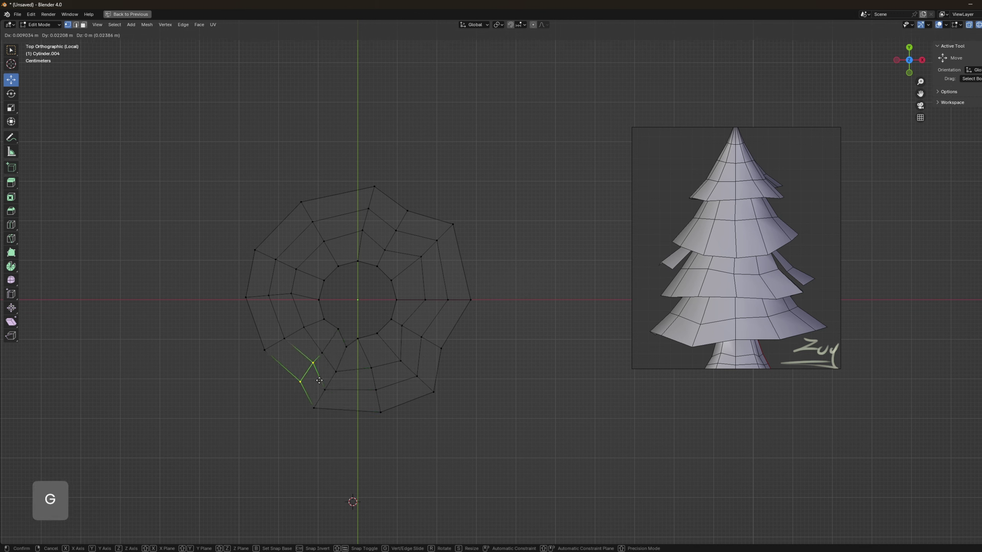
# - Rotate the outer vertices of the trunk's left spoke about 21 degrees and move them inward to dent the outline
pyautogui.click(289, 294)
pyautogui.press('r')
pyautogui.click(289, 293)
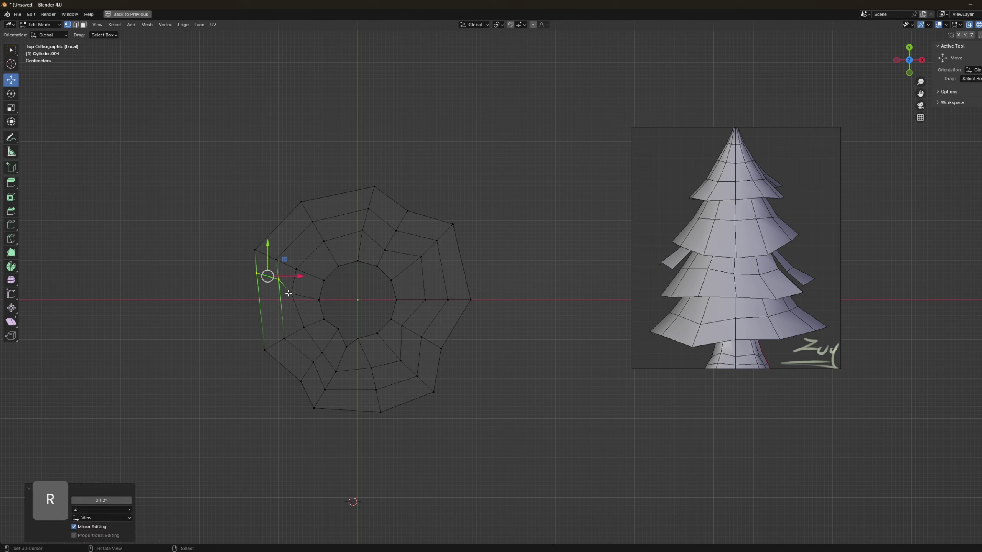
pyautogui.moveTo(291, 287); pyautogui.dragTo(243, 264, button='right')
pyautogui.press('g')
pyautogui.click(244, 275)
pyautogui.press('a')
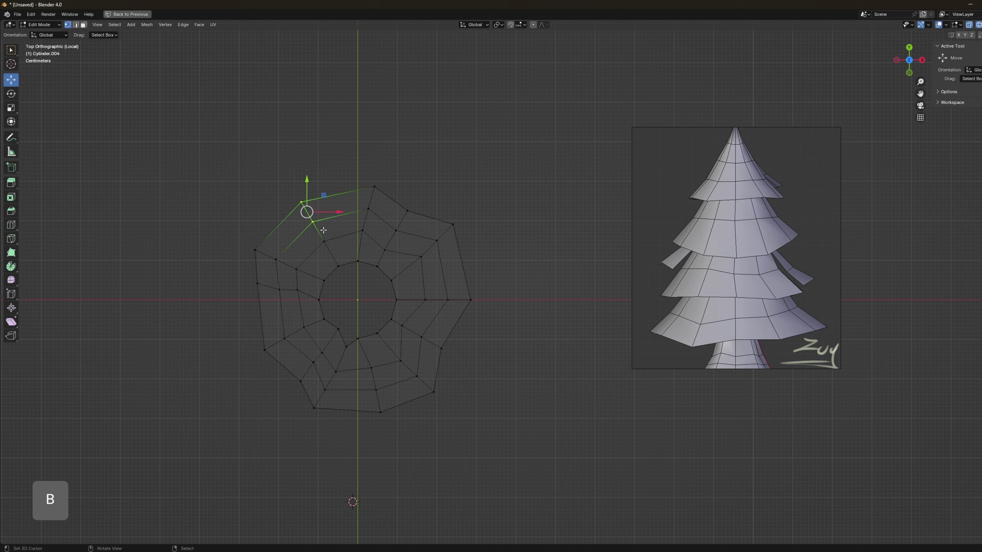
# - Move the outer vertices of the trunk's two upper-left spokes to reshape the outline
pyautogui.press('g')
pyautogui.click(309, 249)
pyautogui.press('a')
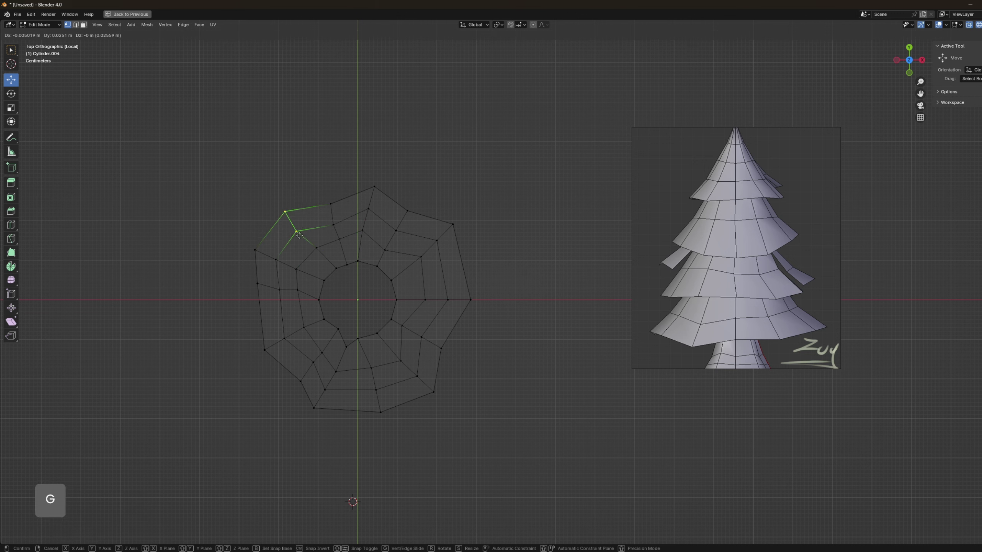
pyautogui.click(382, 249)
# - Examine the trunk's outline in solid and wireframe shading from perspective and from above
pyautogui.press('z')
pyautogui.moveTo(448, 325); pyautogui.dragTo(438, 362, button='middle')
pyautogui.press('Tab')
pyautogui.press('KP_7')
pyautogui.press('Tab')
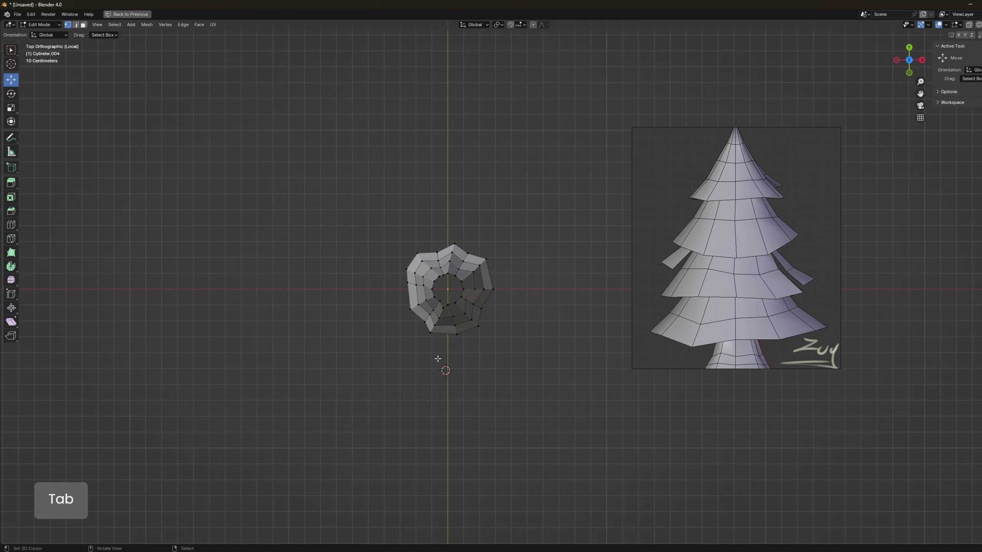
pyautogui.scroll(5, 438, 359)
pyautogui.press('z')
pyautogui.press('b')
pyautogui.hotkey('alt', 'a')
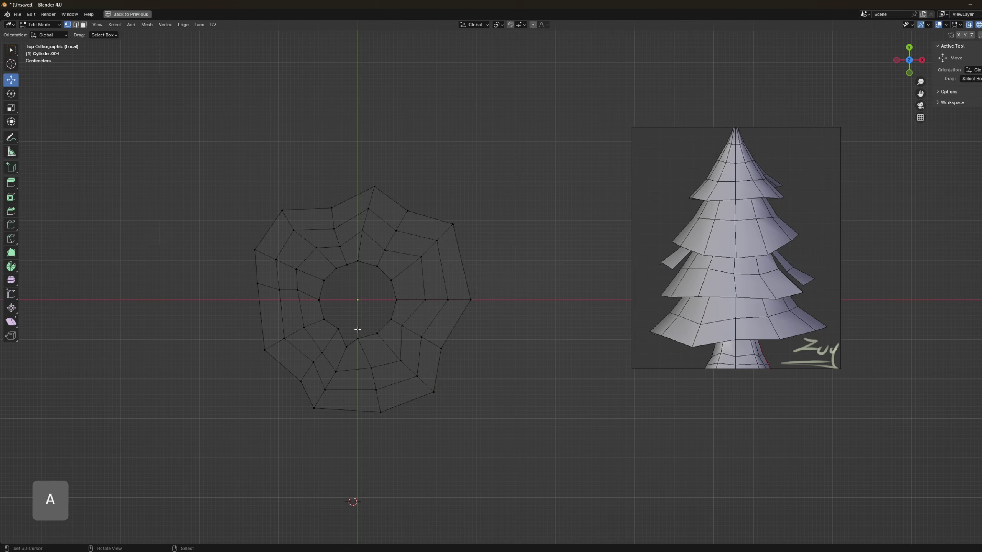
# - Check the trunk's profile from the front, return to Object Mode and bring the whole tree back into view
pyautogui.press('KP_1')
pyautogui.press('z')
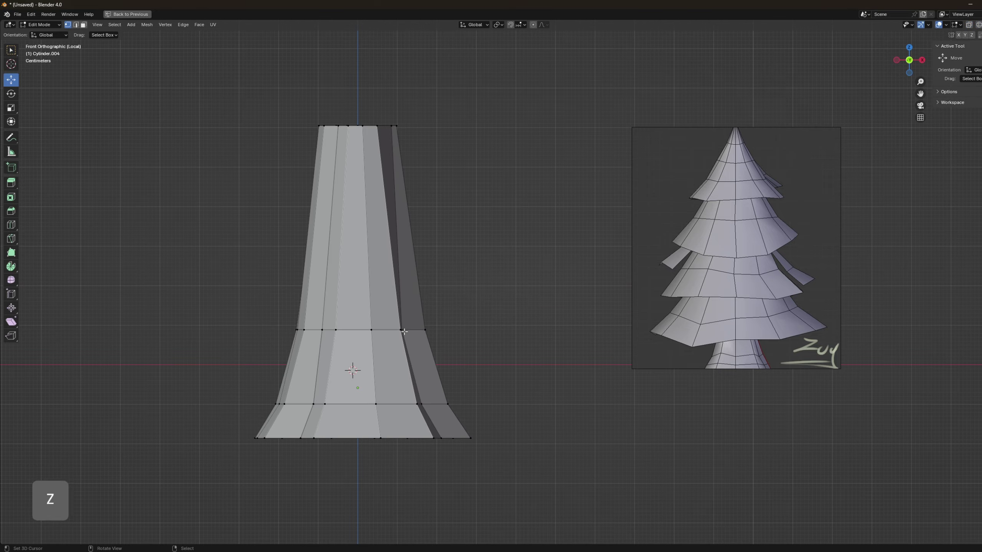
pyautogui.scroll(-3, 406, 328)
pyautogui.press('Tab')
pyautogui.moveTo(428, 342); pyautogui.dragTo(419, 387, button='middle')
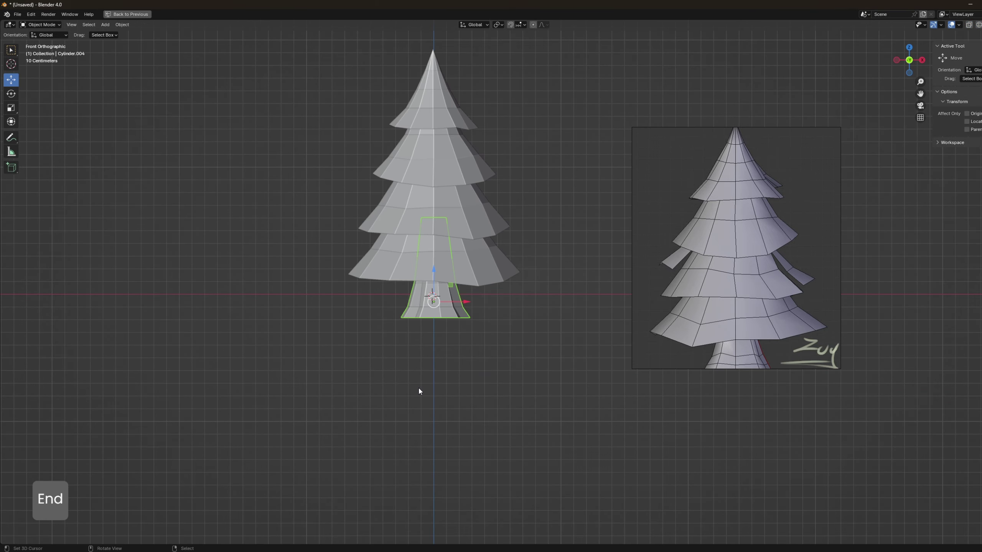
# - Shade the foliage and trunk smooth and set the trunk's Auto Smooth angle to 87°
pyautogui.keyDown('shift'); pyautogui.click(486, 291); pyautogui.keyUp('shift')
pyautogui.press('w')
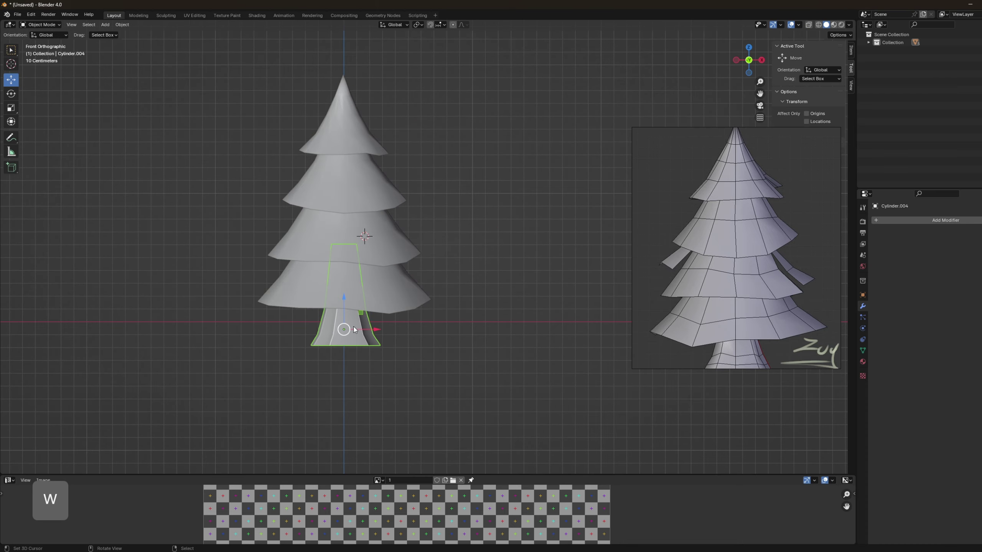
pyautogui.press('w')
pyautogui.click(354, 329)
pyautogui.keyDown('shift'); pyautogui.moveTo(374, 332); pyautogui.dragTo(449, 335, button='middle'); pyautogui.keyUp('shift')
pyautogui.click(862, 350)
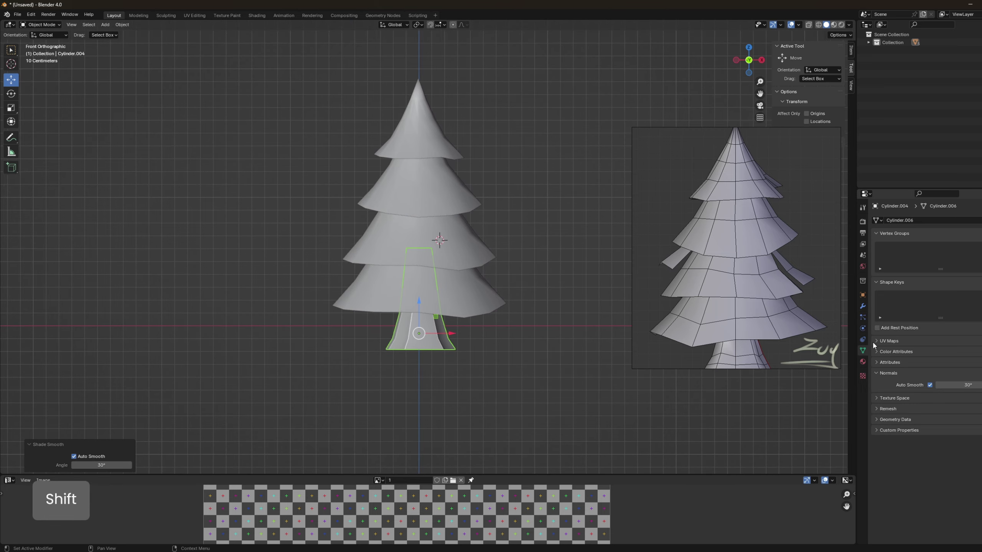
pyautogui.moveTo(961, 385); pyautogui.dragTo(967, 385)
pyautogui.press('a')
# - Rip the third foliage tier along two lengthwise edges on its +X side and select the freed panel's edges
pyautogui.moveTo(495, 347); pyautogui.dragTo(478, 371, button='middle')
pyautogui.press('KP_1')
pyautogui.scroll(1, 472, 368)
pyautogui.keyDown('shift'); pyautogui.moveTo(456, 318); pyautogui.dragTo(458, 348, button='middle'); pyautogui.keyUp('shift')
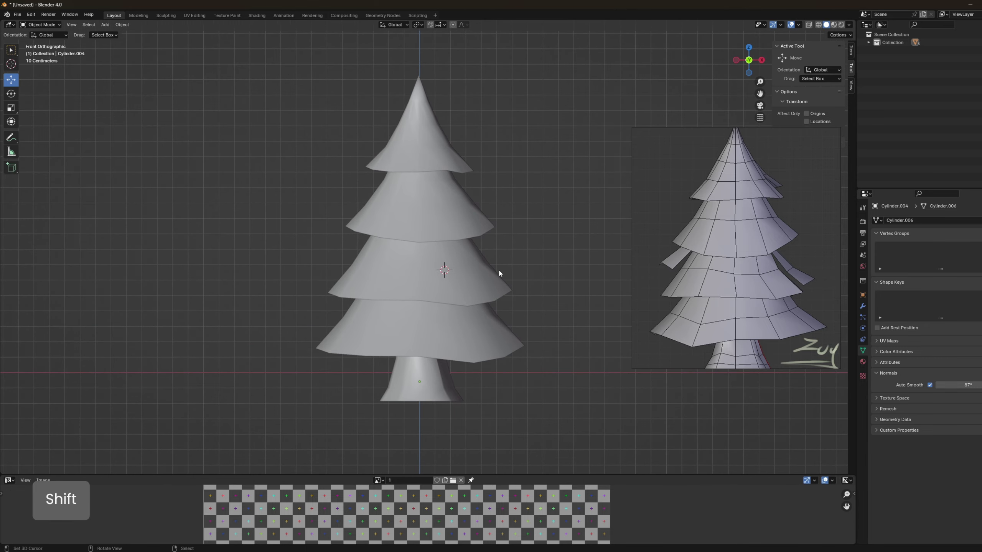
pyautogui.press('2')
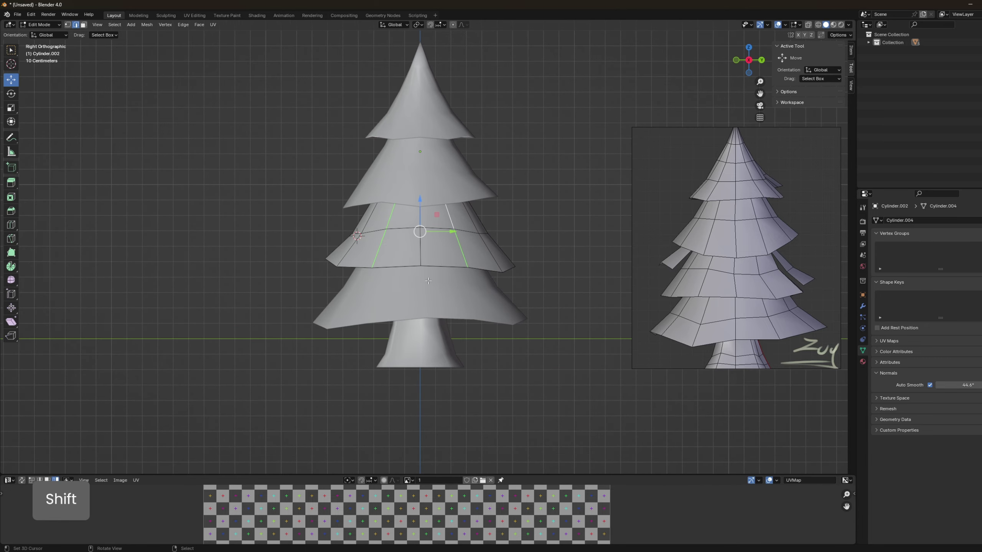
pyautogui.press('v')
pyautogui.rightClick(434, 307)
pyautogui.keyDown('shift'); pyautogui.rightClick(421, 249); pyautogui.keyUp('shift')
pyautogui.keyDown('shift'); pyautogui.rightClick(420, 218); pyautogui.keyUp('shift')
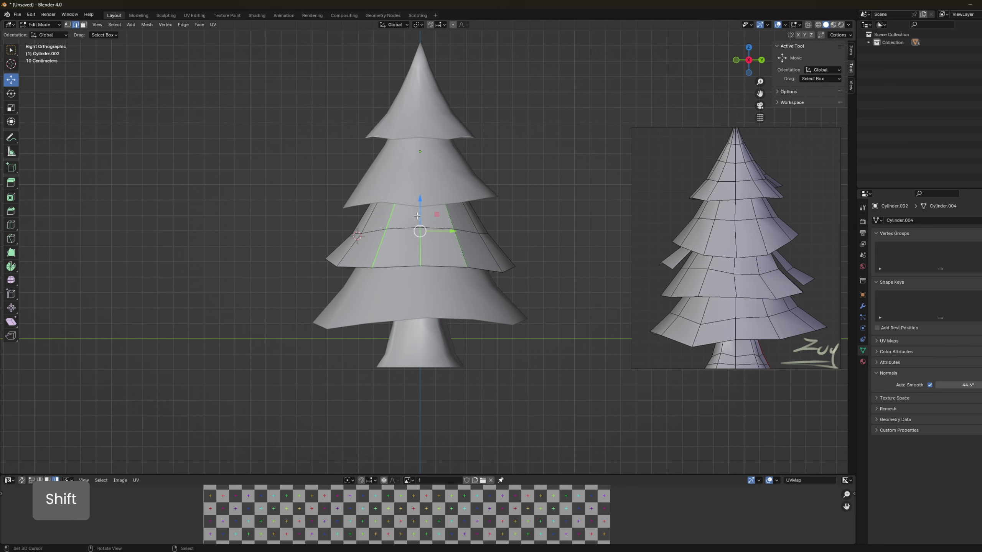
# - Rotate the third tier's ripped panel about -5.2 degrees in front view and move it outward from the tree
pyautogui.hotkey('shift', 'z')
pyautogui.press('KP_1')
pyautogui.keyDown('shift'); pyautogui.moveTo(456, 237); pyautogui.dragTo(380, 304, button='middle'); pyautogui.keyUp('shift')
pyautogui.click(520, 300)
pyautogui.press('r')
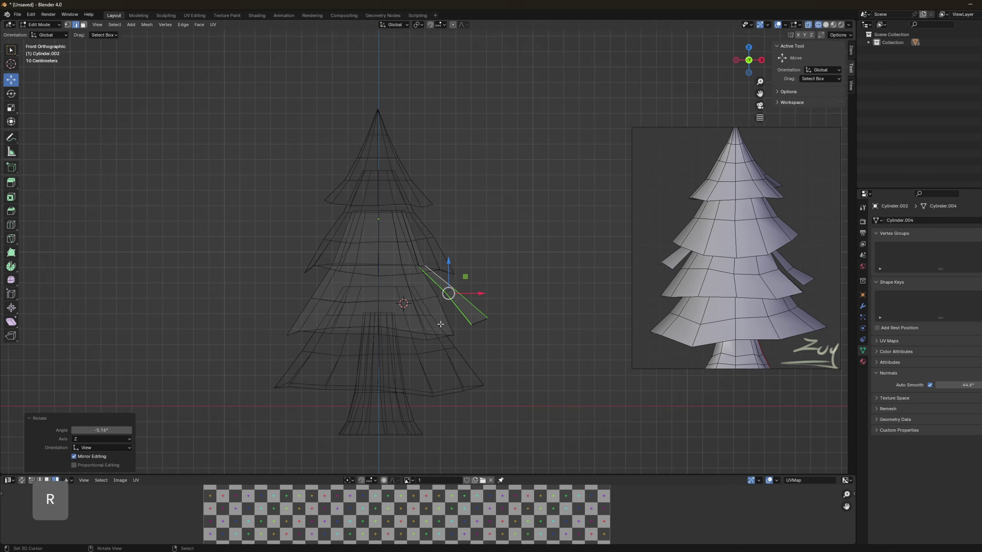
pyautogui.press('g')
pyautogui.click(498, 296)
# - Rotate the lower edge of the third tier's ripped panel about -14.3 degrees and shift it into place
pyautogui.scroll(1, 498, 296)
pyautogui.press('r')
pyautogui.click(544, 324)
pyautogui.press('g')
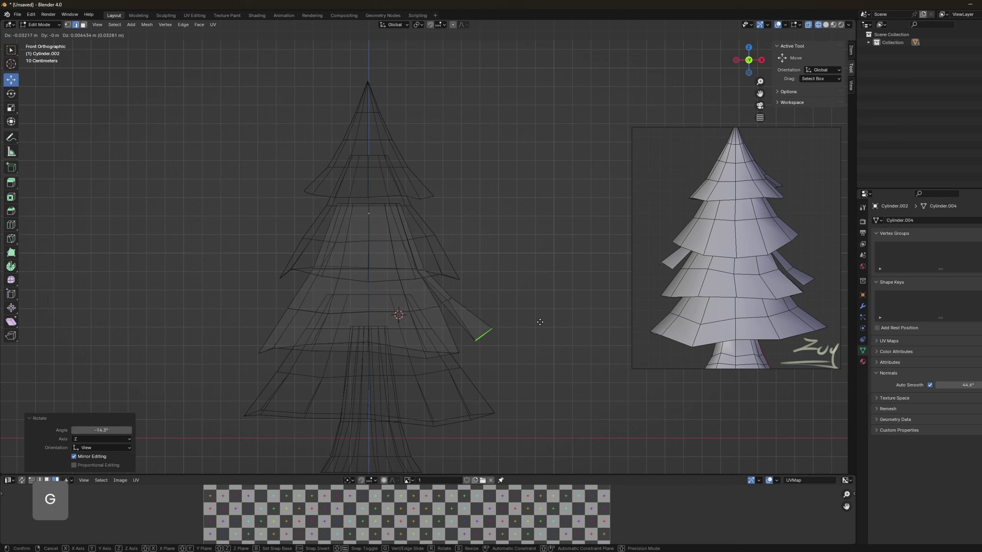
pyautogui.hotkey('alt', 'a')
pyautogui.hotkey('shift', 'z')
pyautogui.moveTo(463, 306); pyautogui.dragTo(404, 286, button='middle')
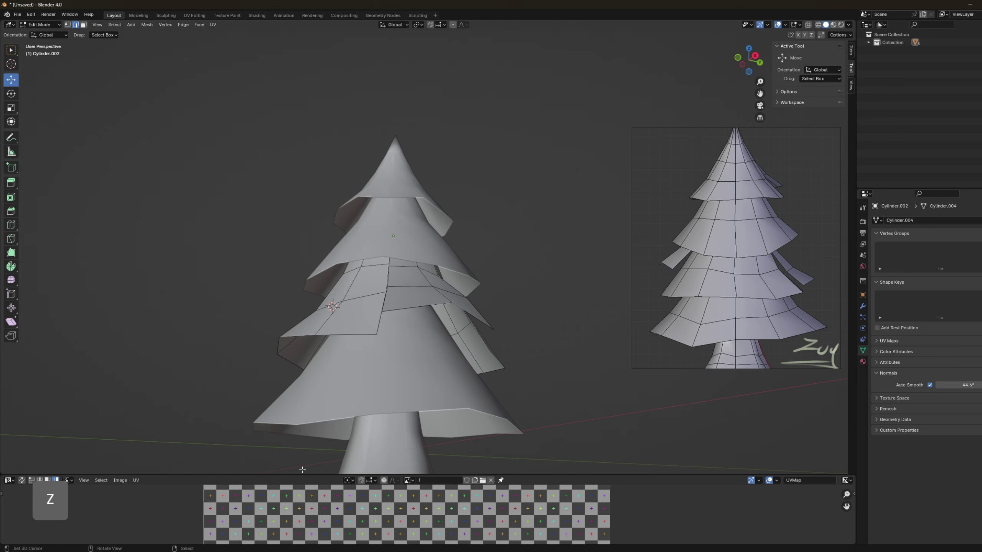
# - Merge the split vertices on one side of the third tier's ripped panel at their center
pyautogui.hotkey('alt', 'z')
pyautogui.scroll(4, 345, 295)
pyautogui.press('w')
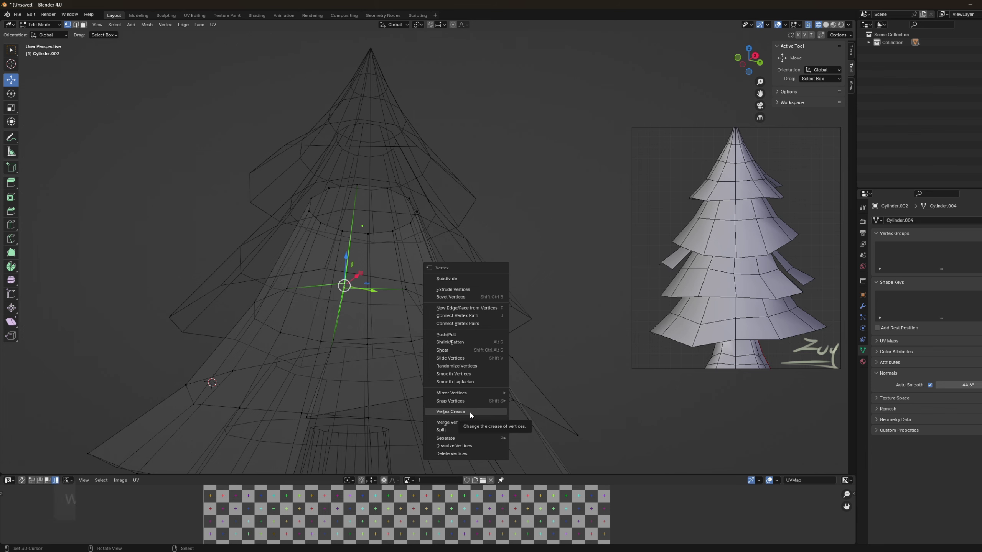
pyautogui.moveTo(472, 422)
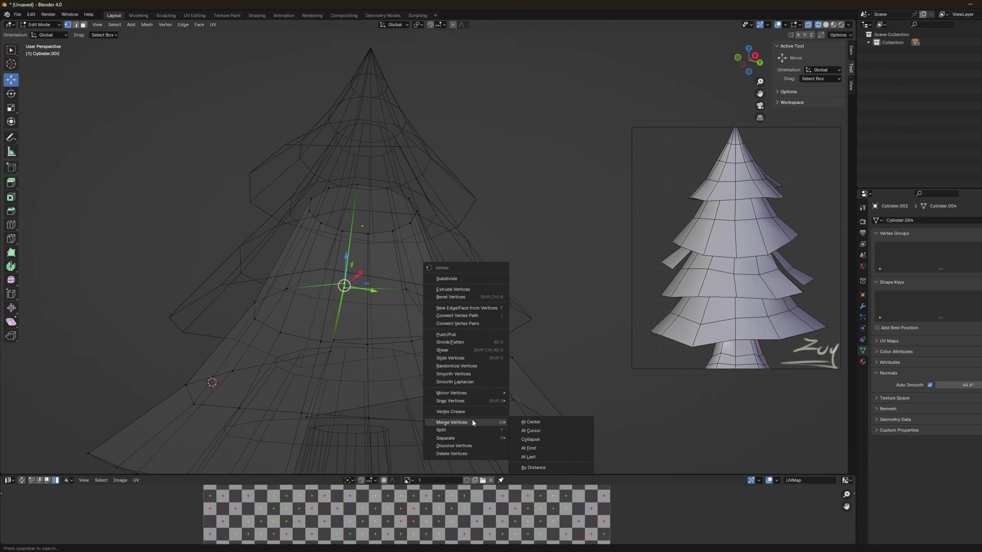
pyautogui.click(548, 420)
# - Merge the split vertices on the opposite side of the third tier's panel at center
pyautogui.moveTo(421, 302); pyautogui.dragTo(450, 333, button='middle')
pyautogui.moveTo(422, 267); pyautogui.dragTo(449, 287)
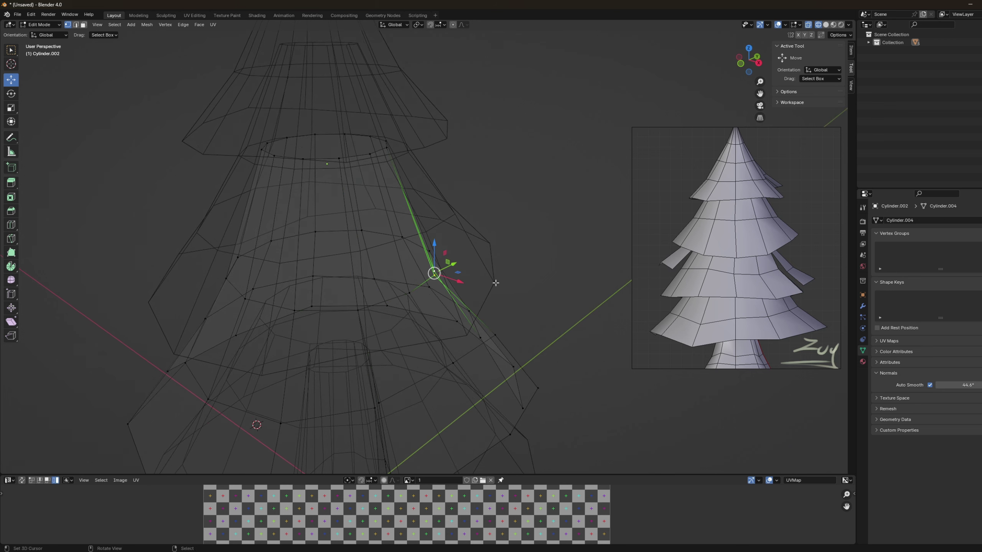
pyautogui.press('w')
pyautogui.moveTo(504, 283)
pyautogui.click(562, 286)
pyautogui.press('a')
pyautogui.moveTo(458, 329); pyautogui.dragTo(495, 351, button='middle')
pyautogui.press('z')
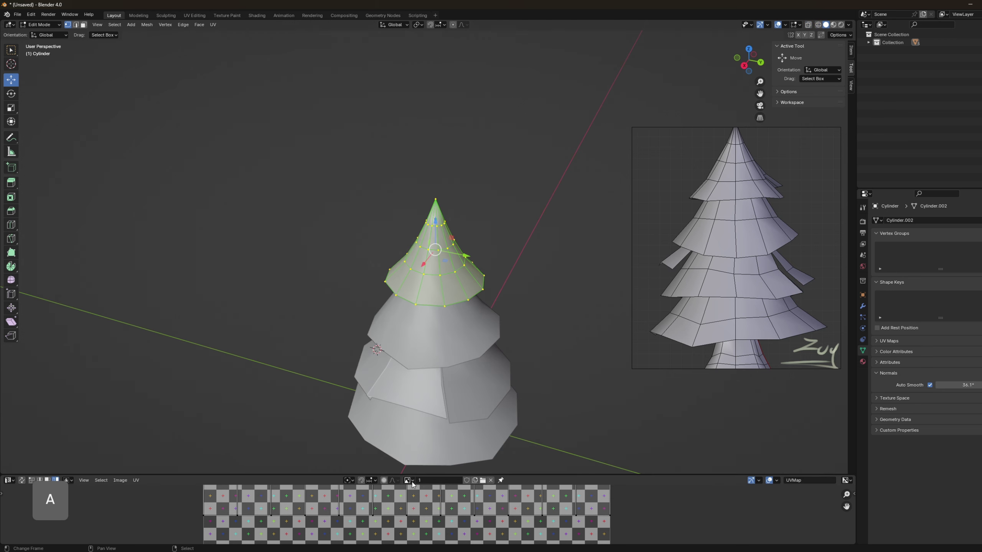
# - Rip the top foliage tier along two lengthwise edges to free a panel at its lower rim
pyautogui.scroll(2, 441, 273)
pyautogui.press('2')
pyautogui.rightClick(448, 269)
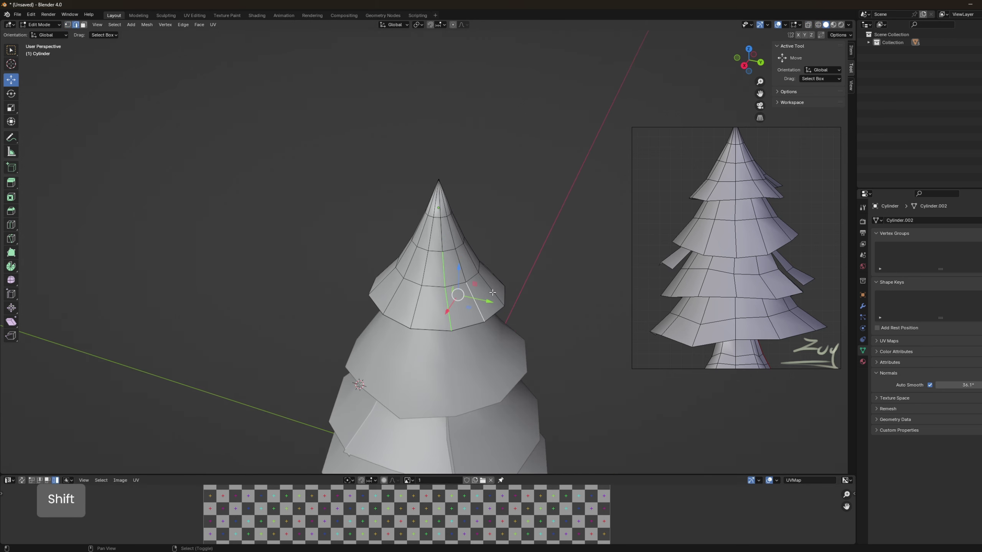
pyautogui.press('v')
pyautogui.rightClick(552, 269)
# - Select the edges of the top tier's ripped panel and rotate it about -2.6 degrees
pyautogui.keyDown('shift'); pyautogui.rightClick(463, 271); pyautogui.keyUp('shift')
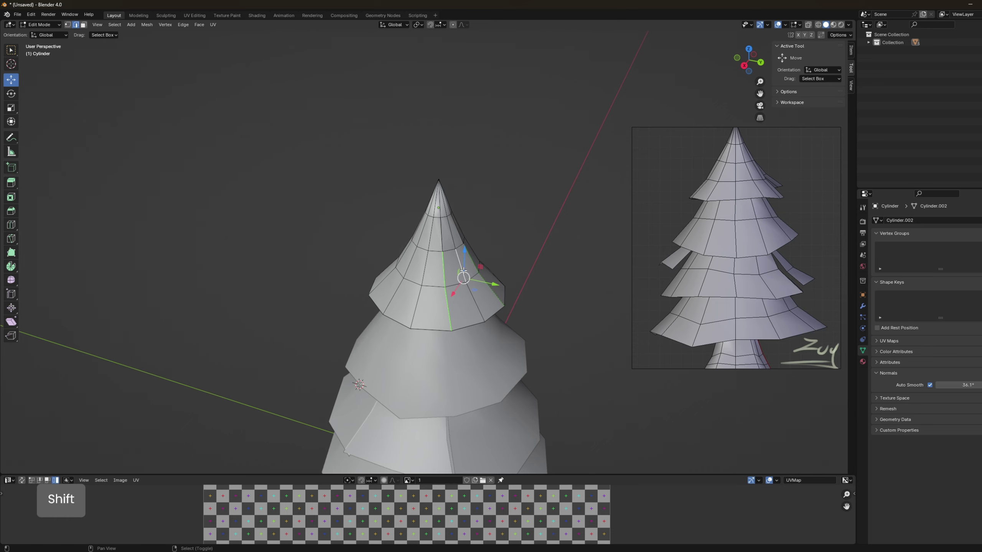
pyautogui.press('z')
pyautogui.moveTo(476, 304)
pyautogui.mouseDown(button='middle')
pyautogui.moveTo(515, 280)
pyautogui.moveTo(479, 304)
pyautogui.moveTo(524, 254)
pyautogui.mouseUp(button='middle')
pyautogui.keyDown('shift'); pyautogui.rightClick(475, 317); pyautogui.keyUp('shift')
pyautogui.click(565, 294)
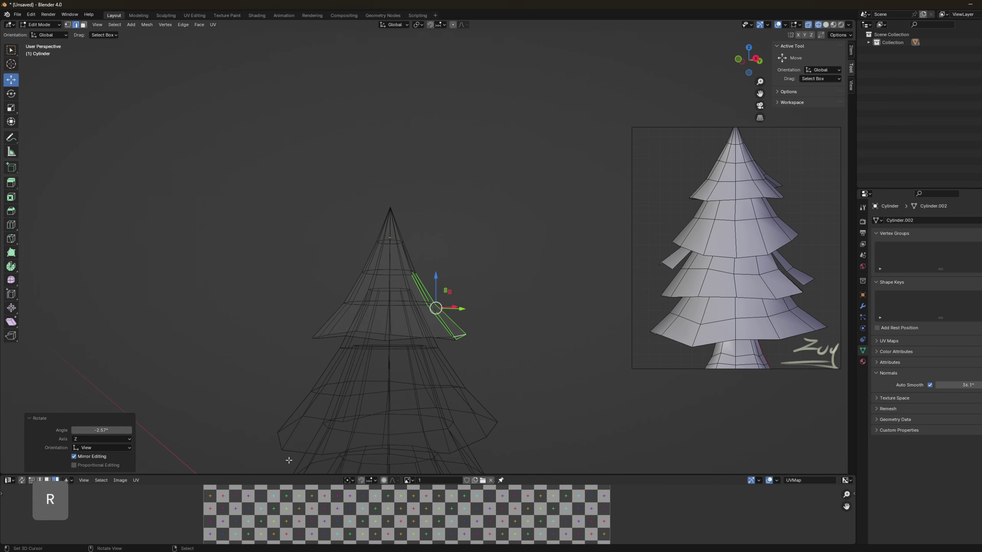
# - Box-select vertices of the top tier's ripped panel and move them away from the tier
pyautogui.press('b')
pyautogui.click(495, 299)
pyautogui.moveTo(495, 298); pyautogui.dragTo(367, 310, button='middle')
pyautogui.hotkey('shift', 'z')
pyautogui.press('g')
pyautogui.click(495, 301)
# - Adjust the lower corner vertices of the top tier's split and undo the last vertex change
pyautogui.press('g')
pyautogui.click(524, 282)
pyautogui.click(512, 287)
pyautogui.moveTo(428, 340); pyautogui.dragTo(431, 328, button='right')
pyautogui.rightClick(505, 342)
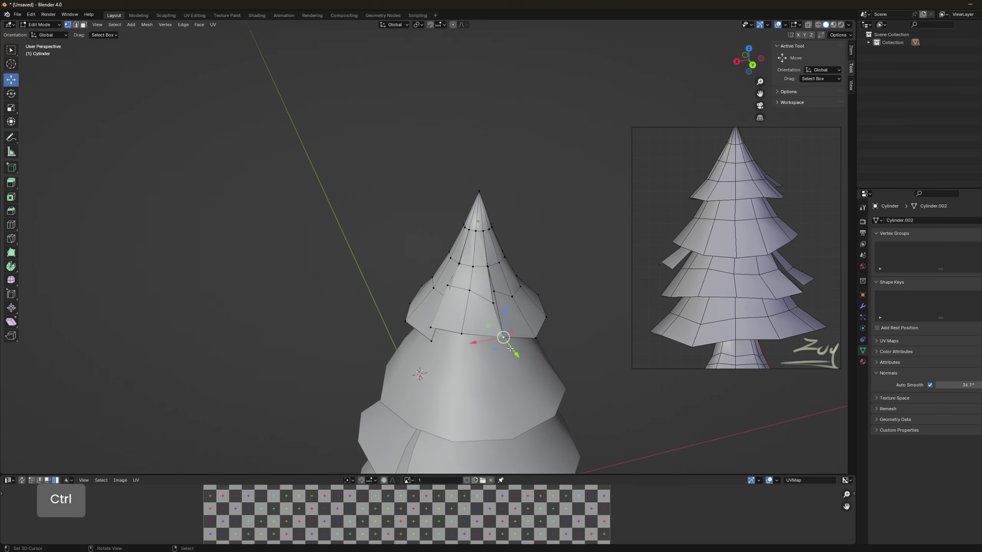
pyautogui.hotkey('ctrl', 'z')
# - Rotate and scale the selected vertices of the top tier's ripped panel
pyautogui.moveTo(510, 349); pyautogui.dragTo(477, 318, button='middle')
pyautogui.moveTo(476, 318)
pyautogui.mouseDown(button='middle')
pyautogui.moveTo(493, 304)
pyautogui.moveTo(496, 317)
pyautogui.moveTo(475, 317)
pyautogui.moveTo(509, 313)
pyautogui.moveTo(478, 306)
pyautogui.moveTo(502, 302)
pyautogui.moveTo(522, 311)
pyautogui.mouseUp(button='middle')
pyautogui.hotkey('shift', 'z')
pyautogui.press('End')
pyautogui.press('r')
pyautogui.click(533, 293)
pyautogui.hotkey('shift', 'z')
pyautogui.press('s')
pyautogui.click(514, 314)
pyautogui.click(465, 291)
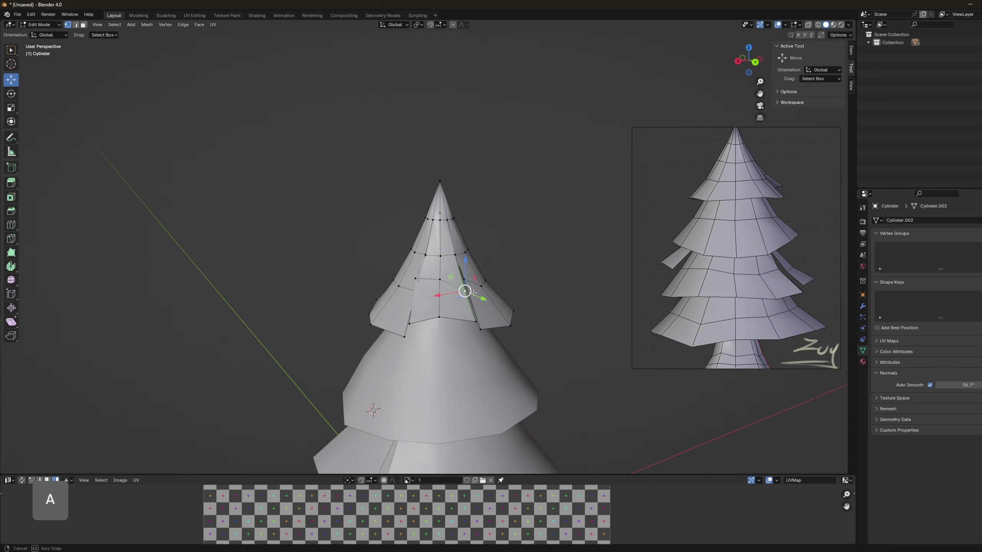
# - Move the middle vertices of the top tier's panel and rotate them about -2.8 degrees
pyautogui.moveTo(465, 292); pyautogui.dragTo(468, 315, button='middle')
pyautogui.press('g')
pyautogui.keyDown('alt'); pyautogui.click(448, 286); pyautogui.keyUp('alt')
pyautogui.press('s')
pyautogui.click(507, 280)
pyautogui.press('g')
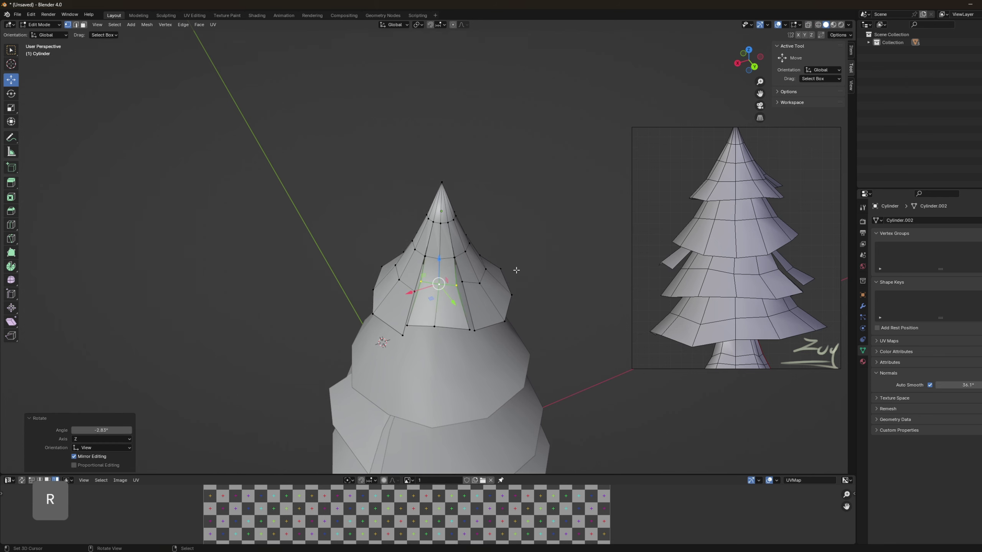
# - Merge the split vertices at one upper corner of the top tier's panel at their center
pyautogui.hotkey('alt', 'a')
pyautogui.moveTo(516, 270); pyautogui.dragTo(456, 217, button='middle')
pyautogui.hotkey('shift', 'z')
pyautogui.press('b')
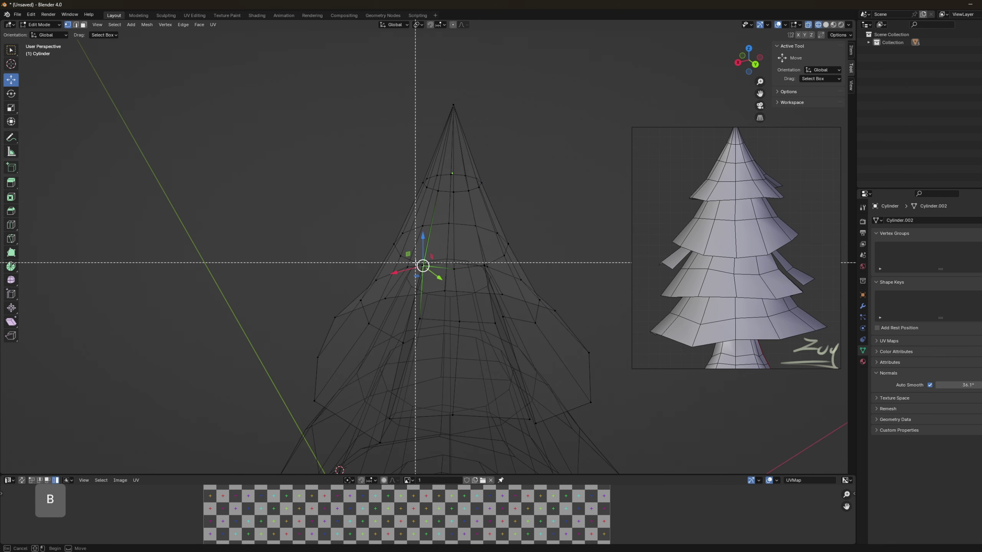
pyautogui.moveTo(414, 263); pyautogui.dragTo(432, 273)
pyautogui.press('q')
pyautogui.press('w')
pyautogui.press('q')
pyautogui.moveTo(402, 291)
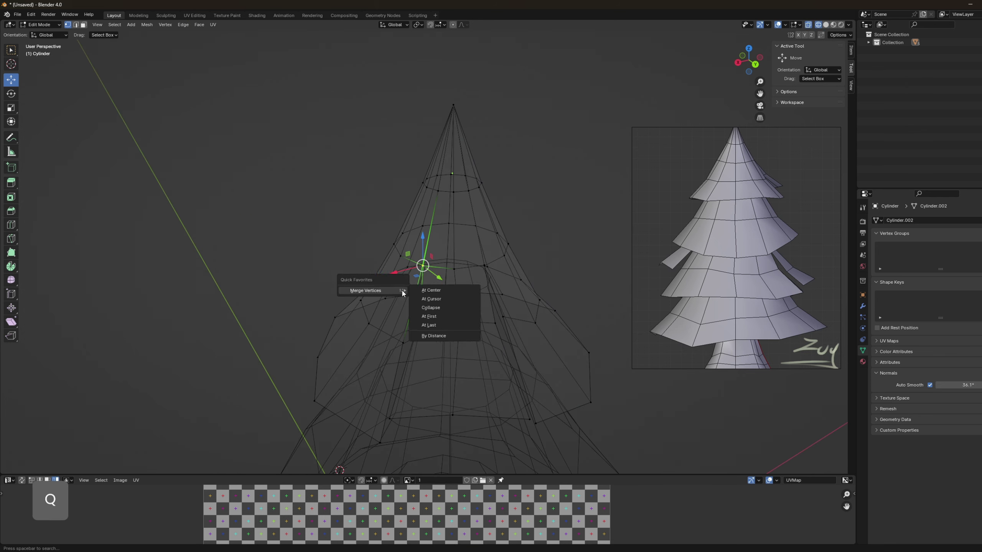
pyautogui.click(445, 291)
# - Merge the split vertices at the other upper corner of the top tier's panel at center
pyautogui.moveTo(445, 290); pyautogui.dragTo(471, 266, button='middle')
pyautogui.press('b')
pyautogui.click(512, 276)
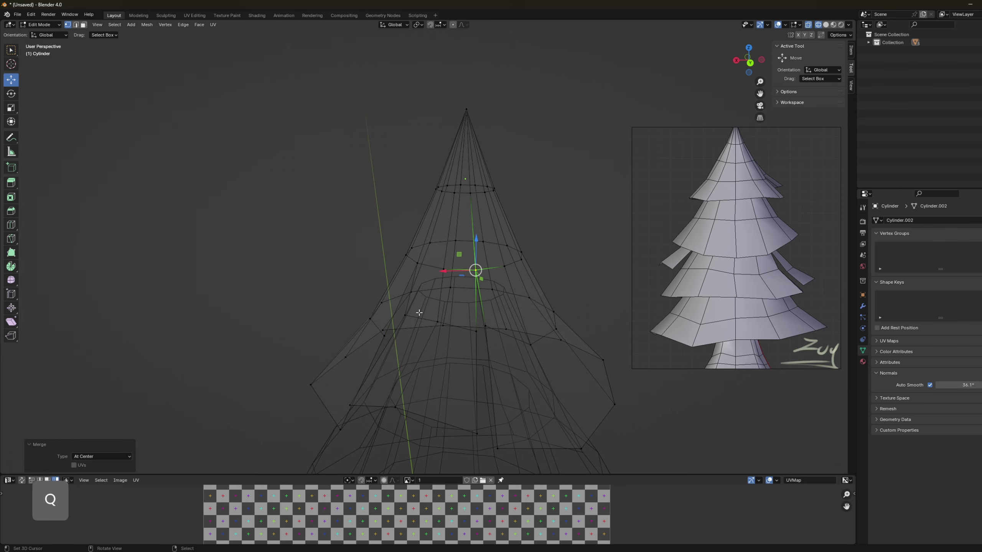
# - Rotate the middle vertex row of the top tier's panel about 2.25 degrees and move it outward
pyautogui.press('z')
pyautogui.scroll(-2, 452, 294)
pyautogui.moveTo(418, 312); pyautogui.dragTo(482, 266, button='middle')
pyautogui.keyDown('alt'); pyautogui.rightClick(470, 292); pyautogui.keyUp('alt')
pyautogui.press('End')
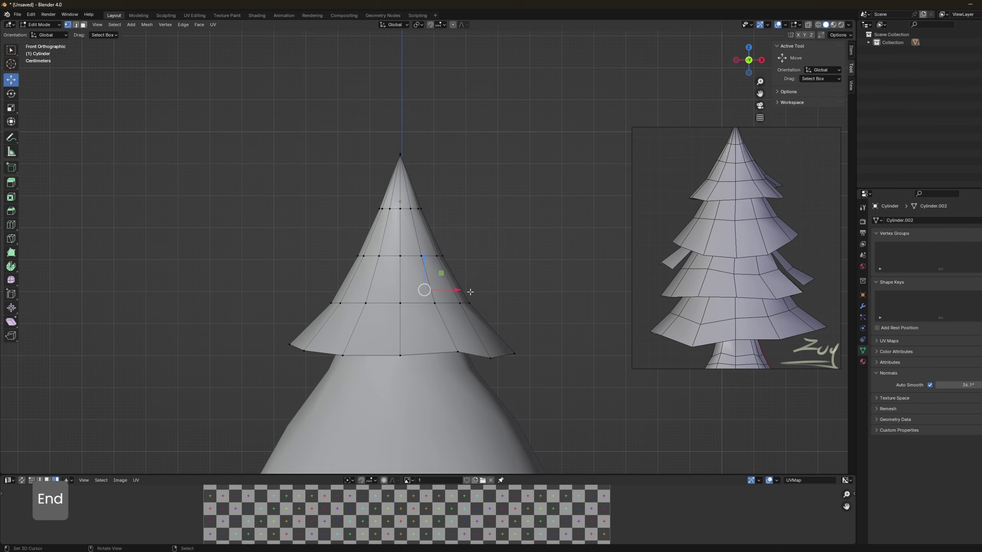
pyautogui.press('z')
pyautogui.press('r')
pyautogui.click(530, 276)
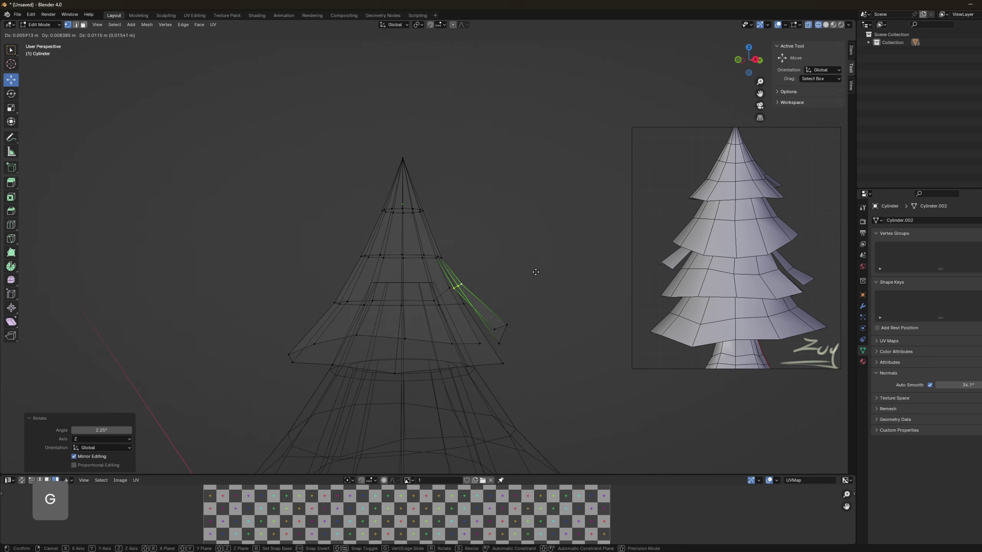
pyautogui.click(535, 272)
# - Trackball-rotate the lower vertices of the top tier's panel by about -4 and 2.9 degrees, then rotate and reposition them
pyautogui.press('a')
pyautogui.rightClick(498, 342)
pyautogui.keyDown('shift'); pyautogui.rightClick(507, 324); pyautogui.keyUp('shift')
pyautogui.moveTo(506, 325); pyautogui.dragTo(512, 309, button='middle')
pyautogui.press('r')
pyautogui.press('r')
pyautogui.click(530, 286)
pyautogui.press('r')
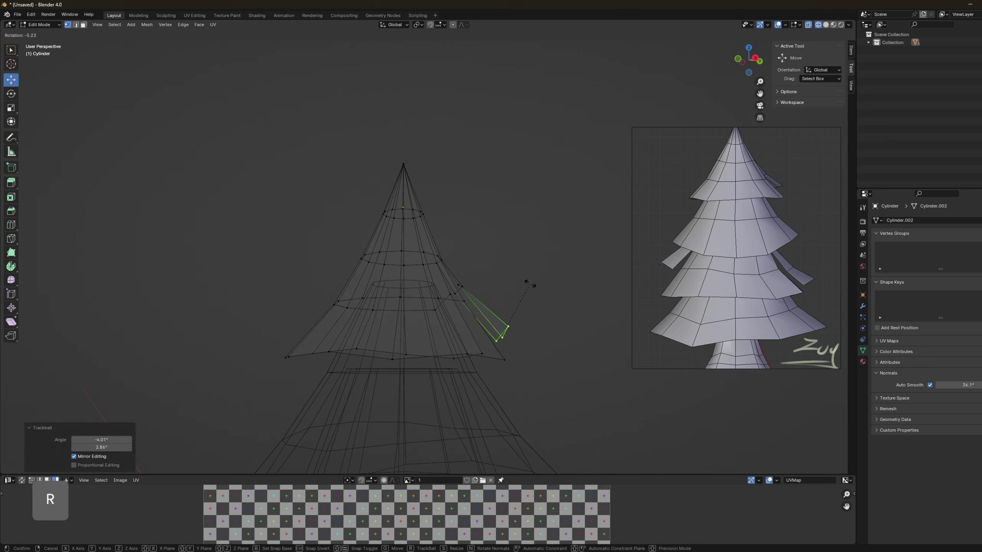
pyautogui.press('z')
pyautogui.press('g')
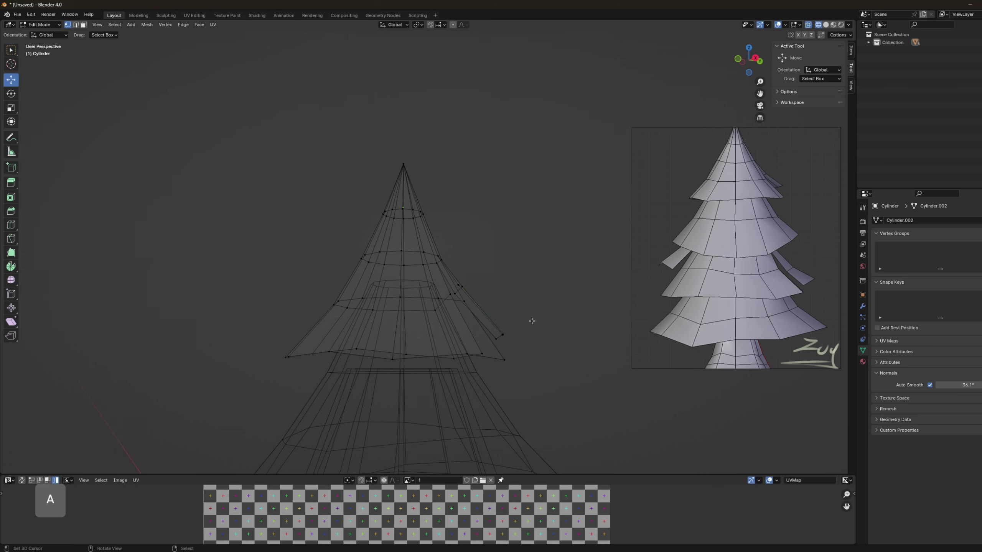
# - Move one more vertex of the top tier and check the whole tree from the front
pyautogui.press('z')
pyautogui.moveTo(532, 321)
pyautogui.mouseDown(button='middle')
pyautogui.moveTo(444, 367)
pyautogui.moveTo(544, 295)
pyautogui.moveTo(516, 275)
pyautogui.moveTo(506, 298)
pyautogui.mouseUp(button='middle')
pyautogui.rightClick(433, 315)
pyautogui.press('g')
pyautogui.click(436, 318)
pyautogui.press('a')
pyautogui.scroll(-2, 520, 317)
pyautogui.press('Tab')
pyautogui.press('KP_1')
pyautogui.press('a')
pyautogui.press('Tab')
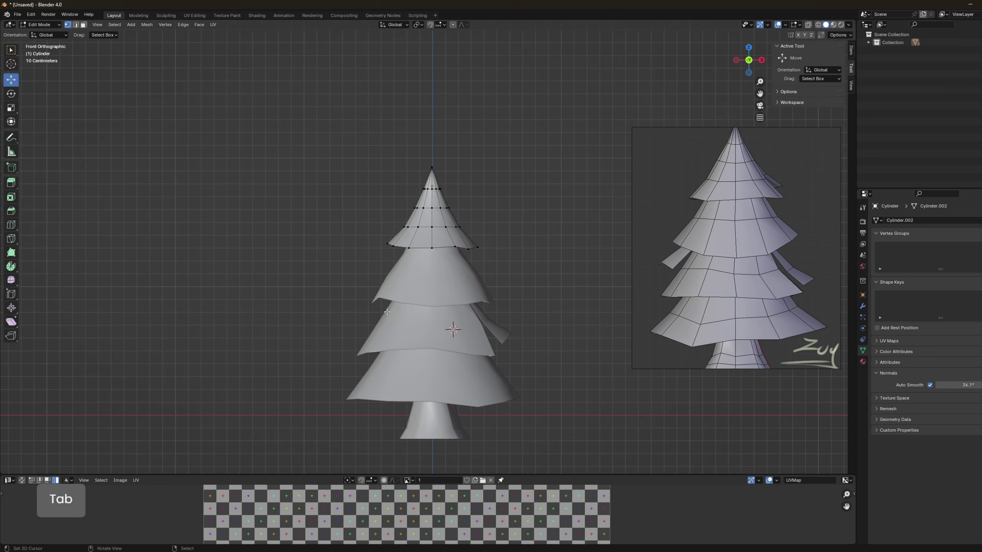
# - Duplicate a strip of faces on the second tier's -X side, move it about -0.029 m in X and -0.048 m in Z, and rotate it slightly
pyautogui.press('Tab')
pyautogui.scroll(2, 387, 311)
pyautogui.rightClick(387, 312)
pyautogui.press('Tab')
pyautogui.scroll(1, 415, 314)
pyautogui.keyDown('shift'); pyautogui.moveTo(354, 359); pyautogui.dragTo(491, 330, button='middle'); pyautogui.keyUp('shift')
pyautogui.press('a')
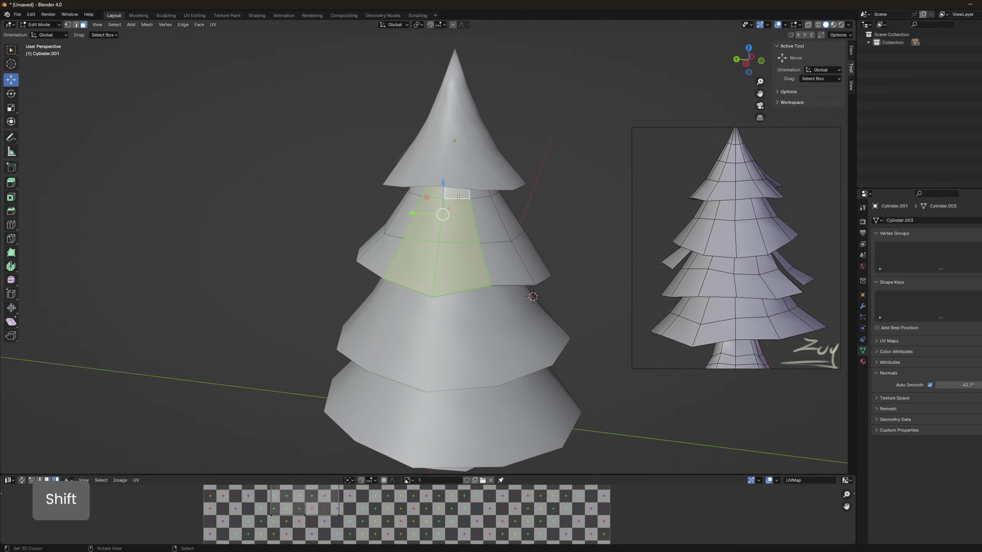
pyautogui.press('KP_1')
pyautogui.hotkey('shift', 'z')
pyautogui.hotkey('shift', 'd')
pyautogui.click(456, 308)
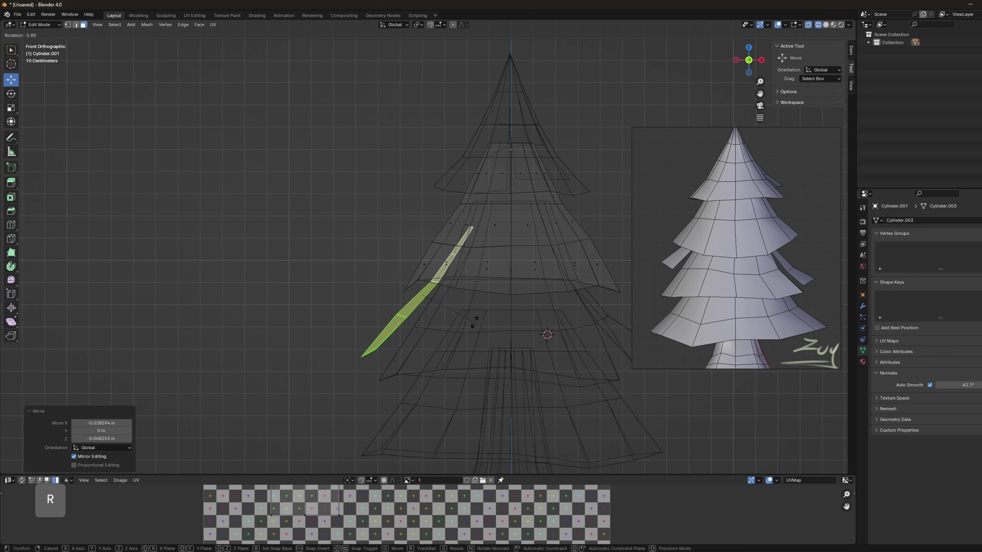
# - Select the upper end vertices of the duplicated strip and move them outward and down
pyautogui.press('1')
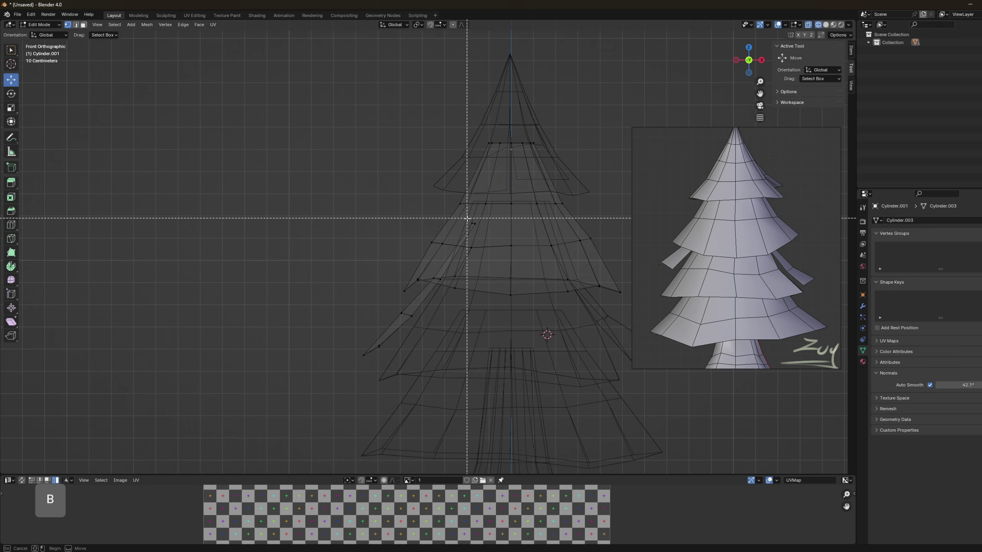
pyautogui.moveTo(443, 282); pyautogui.dragTo(443, 281)
pyautogui.press('g')
pyautogui.click(438, 282)
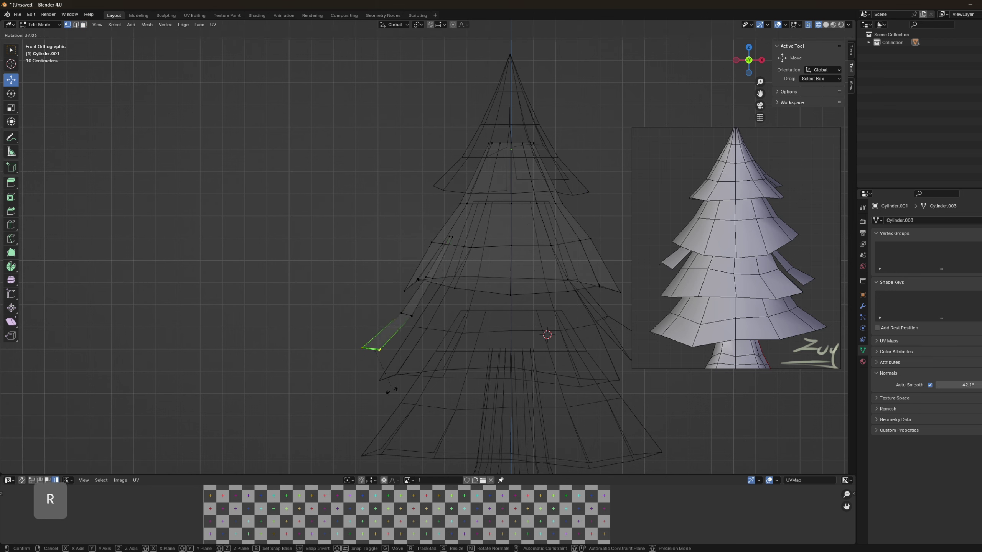
# - Rotate the end vertices of the second tier's -X strip about 37 degrees and adjust the strip's last face
pyautogui.click(436, 387)
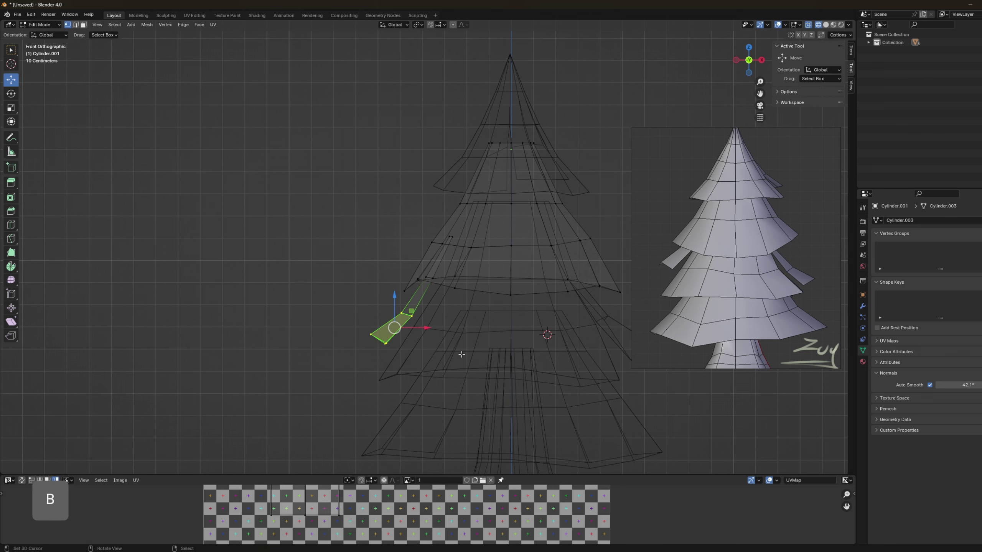
pyautogui.click(483, 339)
pyautogui.hotkey('shift', 'z')
pyautogui.press('Tab')
pyautogui.scroll(-4, 482, 335)
pyautogui.hotkey('alt', 'a')
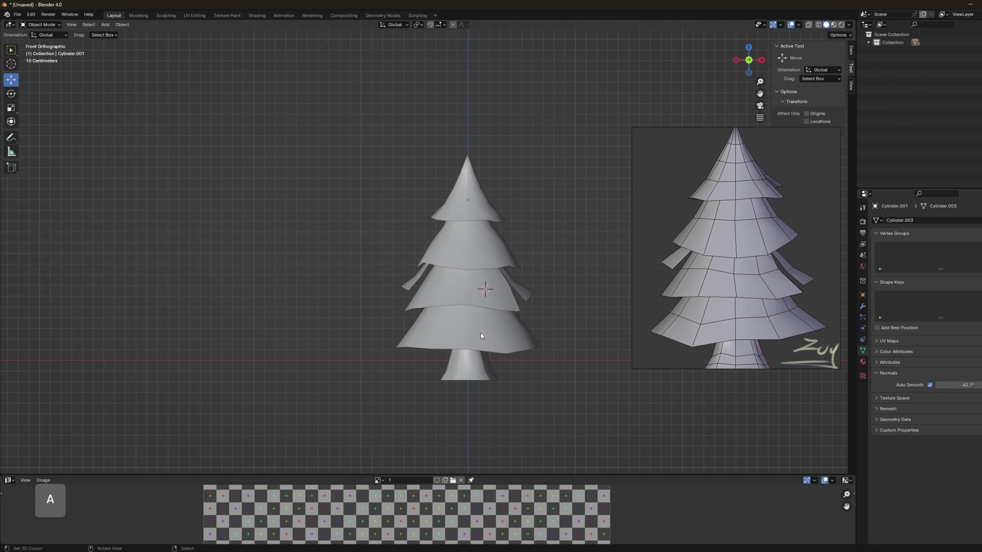
# - Move and rotate the end of the -X strip once more to refine its outward bend, viewed from the front
pyautogui.keyDown('shift'); pyautogui.moveTo(509, 309); pyautogui.dragTo(344, 347, button='middle'); pyautogui.keyUp('shift')
pyautogui.scroll(4, 386, 358)
pyautogui.press('Tab')
pyautogui.press('g')
pyautogui.click(352, 373)
pyautogui.press('r')
pyautogui.click(386, 360)
pyautogui.scroll(-3, 402, 360)
pyautogui.press('Tab')
pyautogui.scroll(-3, 506, 350)
pyautogui.press('KP_1')
# - Join the trunk and all foliage parts into one object and open it for mesh editing
pyautogui.keyDown('shift'); pyautogui.moveTo(418, 355); pyautogui.dragTo(443, 309, button='middle'); pyautogui.keyUp('shift')
pyautogui.rightClick(437, 312)
pyautogui.scroll(2, 435, 302)
pyautogui.rightClick(414, 167)
pyautogui.press('a')
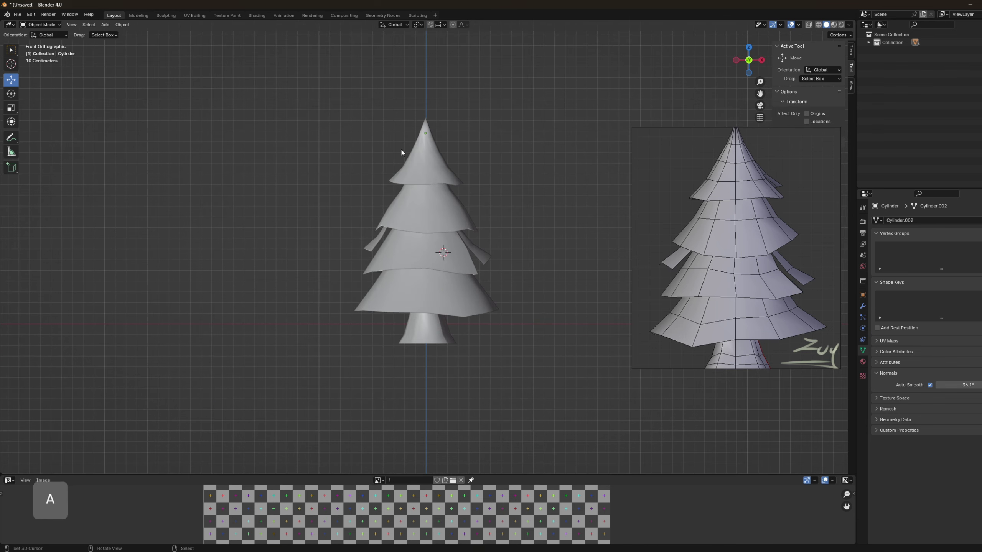
pyautogui.hotkey('ctrl', 'j')
pyautogui.press('Tab')
# - Select the bottom ring of vertices at the trunk's base and snap the 3D cursor to it
pyautogui.hotkey('shift', 'z')
pyautogui.scroll(1, 438, 359)
pyautogui.press('a')
pyautogui.press('a')
pyautogui.press('b')
pyautogui.moveTo(368, 356); pyautogui.dragTo(541, 383)
pyautogui.hotkey('shift', 's')
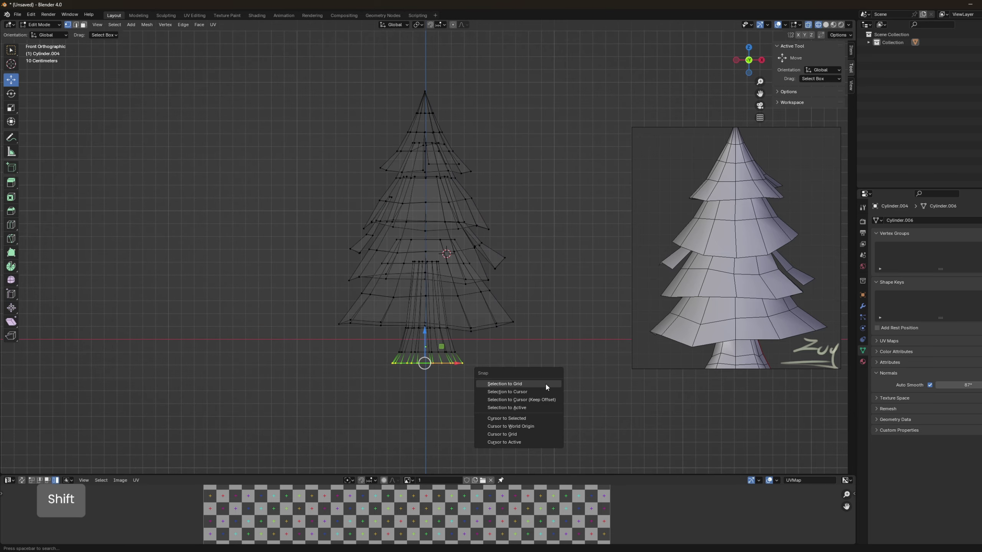
# - Set the tree's origin to the 3D cursor and clear the object's location to the world origin
pyautogui.press('Tab')
pyautogui.hotkey('ctrl', 'alt', 'shift', 'c')
pyautogui.click(492, 374)
pyautogui.hotkey('alt', 'g')
pyautogui.moveTo(493, 374); pyautogui.dragTo(461, 373, button='middle')
pyautogui.scroll(3, 451, 342)
# - Mark a seam along a vertical edge line of the trunk
pyautogui.press('Tab')
pyautogui.press('a')
pyautogui.scroll(-3, 410, 380)
pyautogui.hotkey('shift', 'z')
pyautogui.press('2')
pyautogui.moveTo(372, 364); pyautogui.dragTo(381, 323, button='middle')
pyautogui.keyDown('alt'); pyautogui.rightClick(402, 356); pyautogui.keyUp('alt')
pyautogui.hotkey('ctrl', 'e')
pyautogui.click(380, 481)
# - Mark further seams along vertical edge lines of the foliage tiers
pyautogui.moveTo(381, 484); pyautogui.dragTo(455, 323, button='middle')
pyautogui.keyDown('alt'); pyautogui.rightClick(442, 339); pyautogui.keyUp('alt')
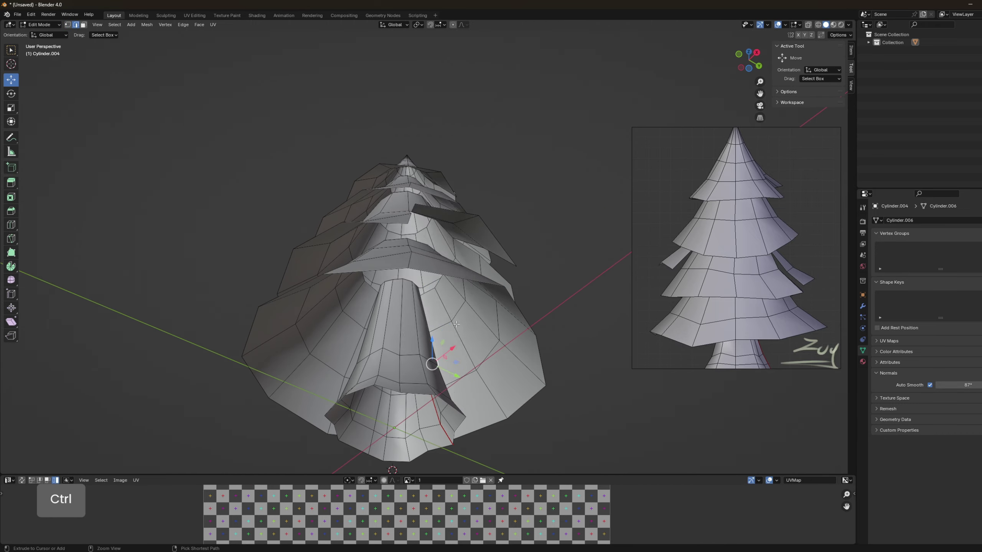
pyautogui.hotkey('ctrl', 'e')
pyautogui.click(455, 324)
pyautogui.keyDown('alt'); pyautogui.rightClick(422, 280); pyautogui.keyUp('alt')
pyautogui.hotkey('ctrl', 'e')
pyautogui.click(421, 279)
pyautogui.moveTo(416, 227); pyautogui.dragTo(351, 284, button='middle')
pyautogui.keyDown('alt'); pyautogui.keyDown('shift'); pyautogui.rightClick(390, 242); pyautogui.keyUp('shift'); pyautogui.keyUp('alt')
pyautogui.hotkey('ctrl', 'e')
pyautogui.click(386, 237)
# - Unwrap the whole tree mesh
pyautogui.press('a')
pyautogui.press('a')
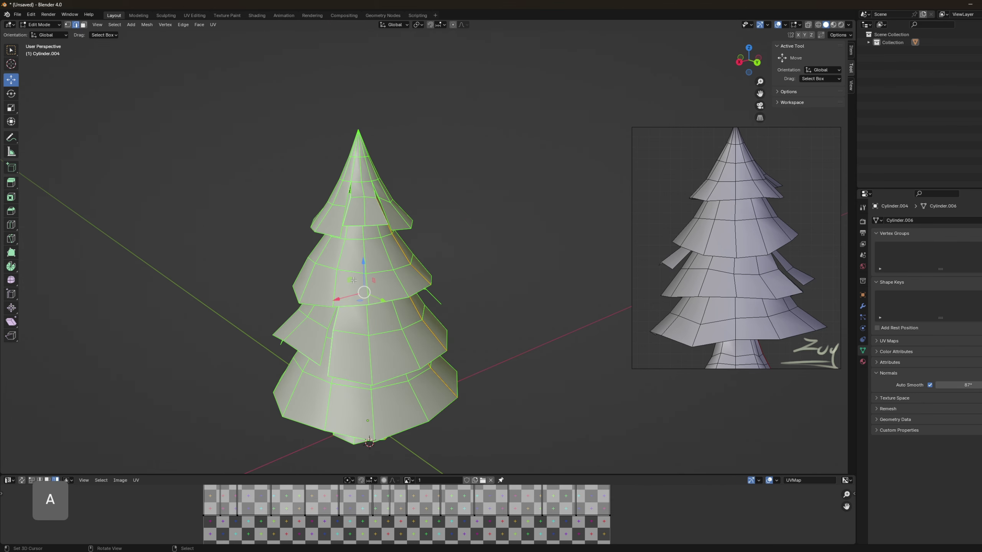
pyautogui.press('u')
pyautogui.click(389, 304)
pyautogui.press('Tab')
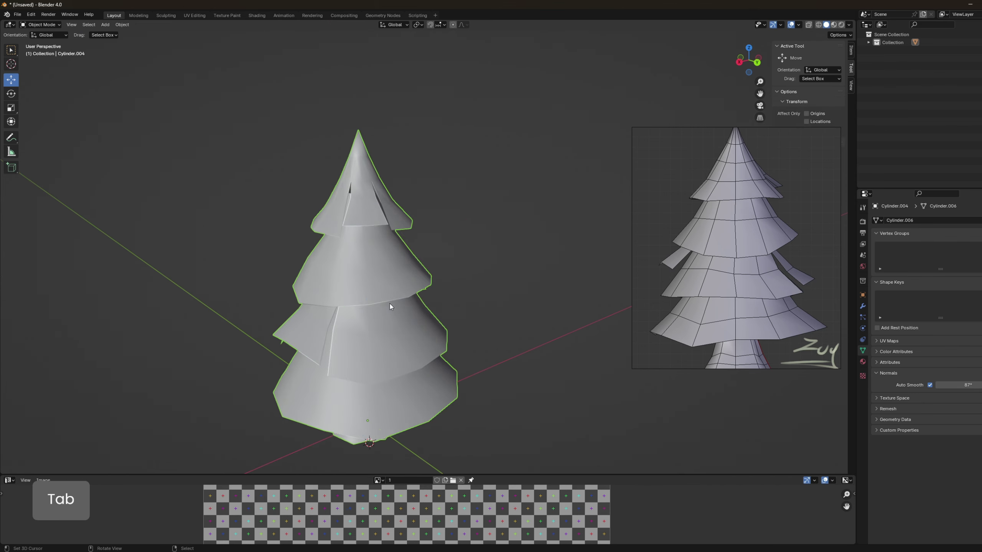
# - Apply the tree object's transforms, then unwrap the entire mesh along its seams
pyautogui.hotkey('ctrl', 'a')
pyautogui.click(378, 345)
pyautogui.press('Tab')
pyautogui.press('a')
pyautogui.press('u')
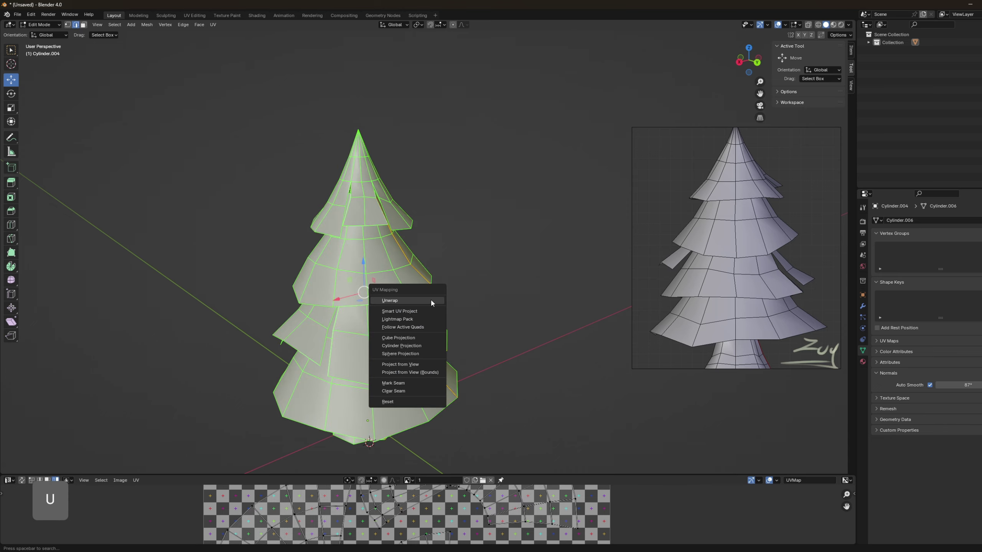
pyautogui.click(430, 298)
# - Maximize the UV editor and frame all the unwrapped islands
pyautogui.hotkey('shift', 'space')
pyautogui.press('a')
pyautogui.keyDown('shift'); pyautogui.moveTo(538, 290); pyautogui.dragTo(457, 286, button='middle'); pyautogui.keyUp('shift')
pyautogui.scroll(-3, 458, 286)
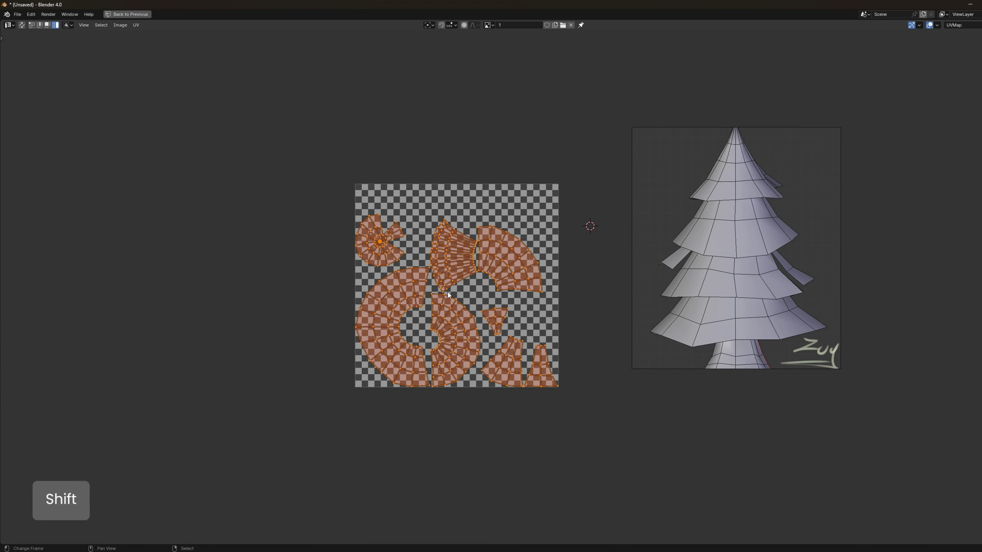
pyautogui.scroll(2, 332, 319)
pyautogui.keyDown('shift'); pyautogui.moveTo(332, 320); pyautogui.dragTo(302, 335, button='middle'); pyautogui.keyUp('shift')
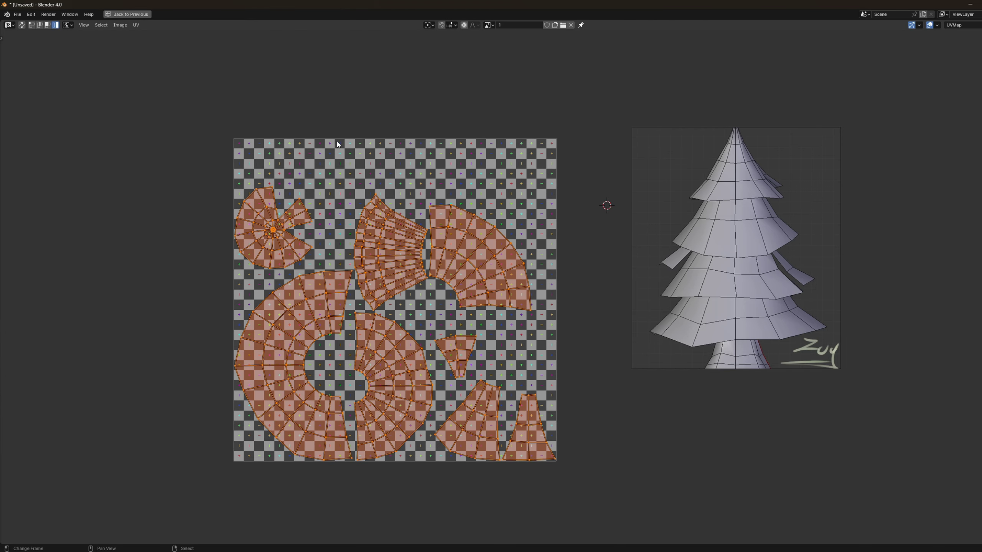
# - Rotate the largest ring-shaped UV island slightly and reposition it inside the tile
pyautogui.click(385, 364)
pyautogui.click(305, 304)
pyautogui.press('r')
pyautogui.click(313, 304)
pyautogui.press('g')
pyautogui.click(323, 296)
# - Rotate the half-ring UV island and nest it against the opening of the largest ring island
pyautogui.click(416, 351)
pyautogui.press('r')
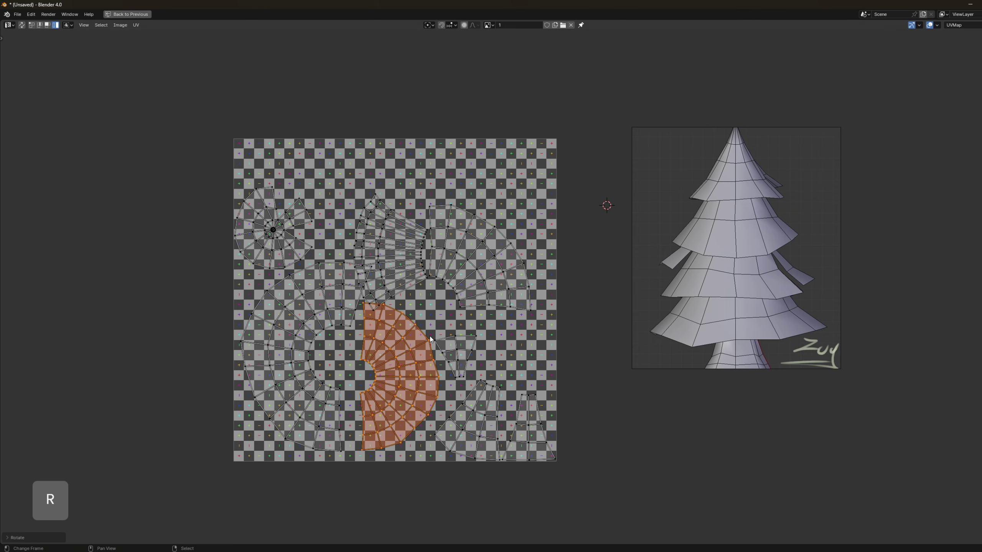
pyautogui.press('r')
pyautogui.click(430, 350)
pyautogui.press('g')
pyautogui.click(429, 354)
# - Move the branch-panel, trunk, quarter-fan and cone-top islands out of the UV tile, leaving only the two nested ring islands
pyautogui.click(475, 421)
pyautogui.keyDown('shift'); pyautogui.click(529, 428); pyautogui.keyUp('shift')
pyautogui.keyDown('shift'); pyautogui.click(462, 352); pyautogui.keyUp('shift')
pyautogui.press('g')
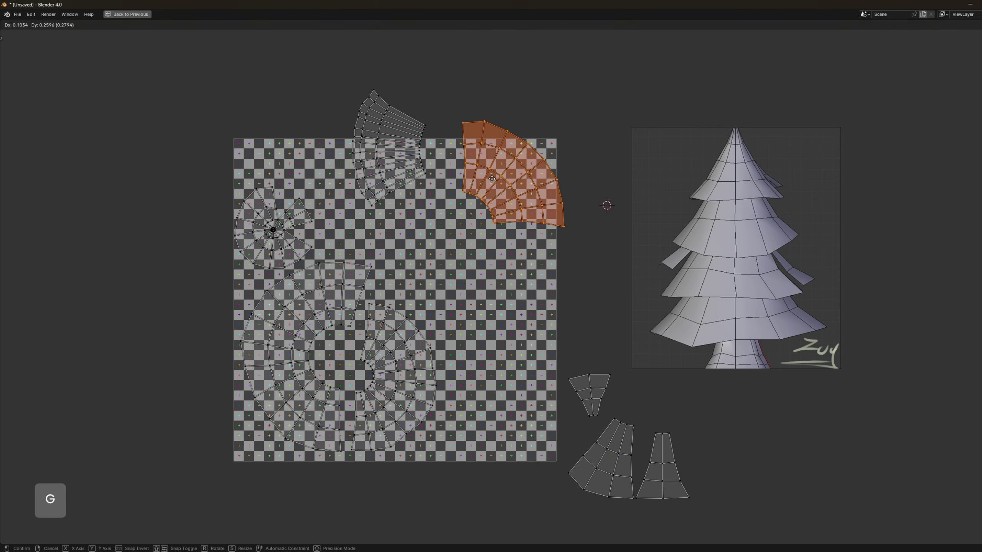
pyautogui.click(550, 98)
pyautogui.press('g')
pyautogui.press('g')
# - Scale up all the UV islands together
pyautogui.click(310, 297)
pyautogui.keyDown('shift'); pyautogui.click(418, 401); pyautogui.keyUp('shift')
pyautogui.scroll(-2, 485, 358)
pyautogui.press('a')
pyautogui.press('s')
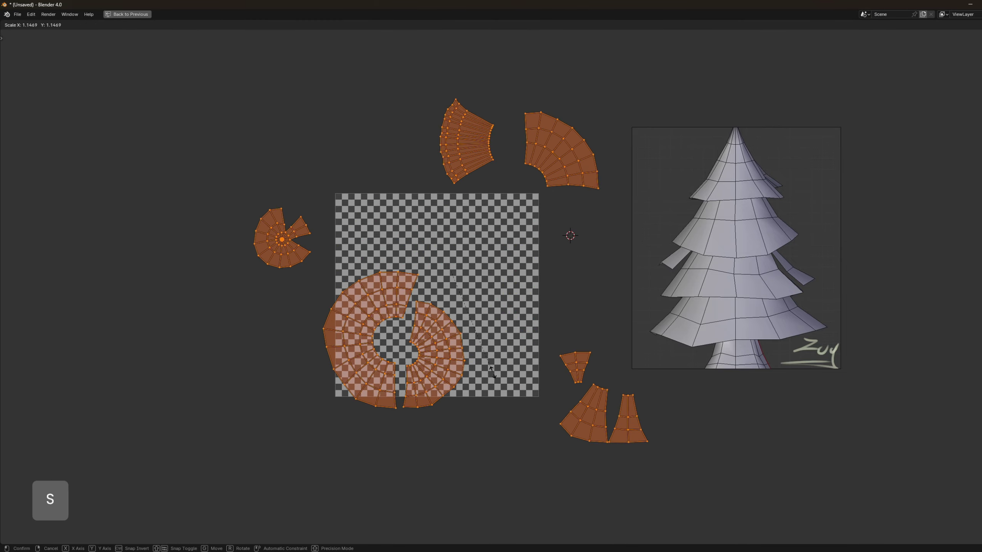
pyautogui.click(499, 393)
# - Move the two nested ring islands back inside the UV tile
pyautogui.click(365, 409)
pyautogui.keyDown('shift'); pyautogui.click(416, 410); pyautogui.keyUp('shift')
pyautogui.press('g')
pyautogui.click(477, 344)
# - Rotate and scale the trunk's fan-shaped island and move it into the upper-right corner of the UV tile
pyautogui.moveTo(470, 58); pyautogui.dragTo(393, 134, button='middle')
pyautogui.click(387, 124)
pyautogui.press('r')
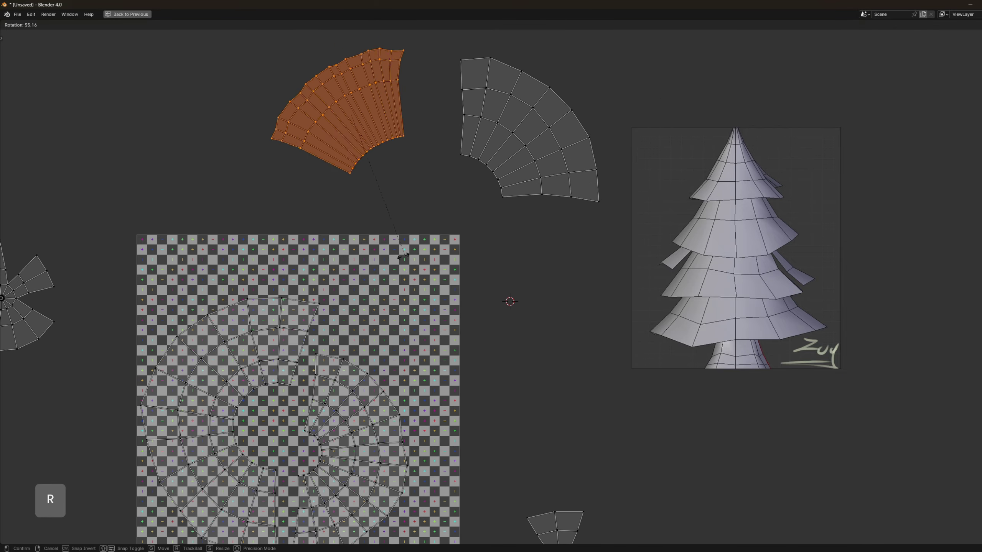
pyautogui.click(403, 256)
pyautogui.press('g')
pyautogui.click(446, 328)
pyautogui.press('r')
pyautogui.click(491, 332)
pyautogui.press('s')
pyautogui.click(556, 343)
pyautogui.scroll(-2, 544, 348)
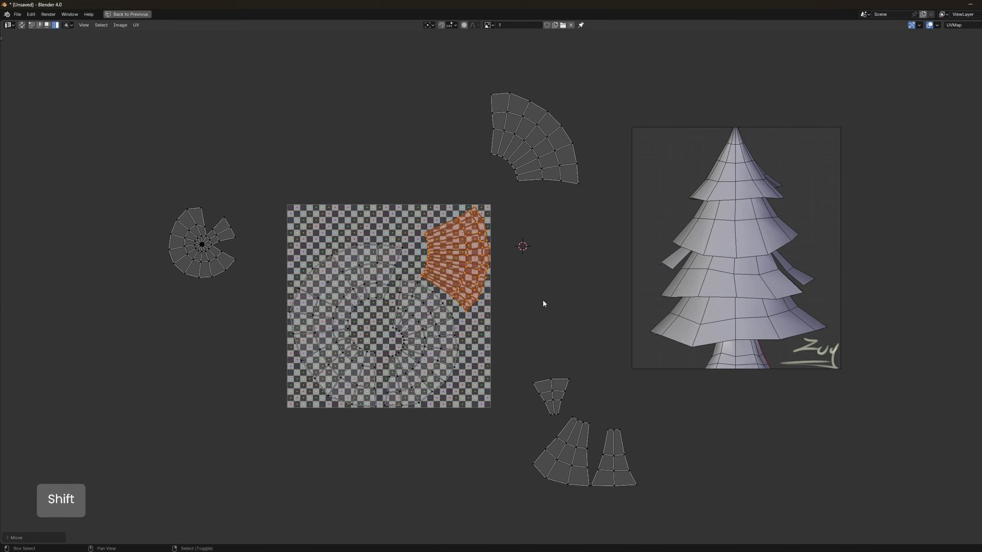
# - Scale down the two nested ring islands together and fit them into the lower-left corner of the UV tile
pyautogui.click(340, 306)
pyautogui.keyDown('shift'); pyautogui.click(431, 325); pyautogui.keyUp('shift')
pyautogui.press('s')
pyautogui.click(485, 303)
pyautogui.press('g')
pyautogui.click(471, 315)
# - Rotate the quarter-fan foliage island and place it in the UV tile above the nested ring islands
pyautogui.click(570, 139)
pyautogui.press('g')
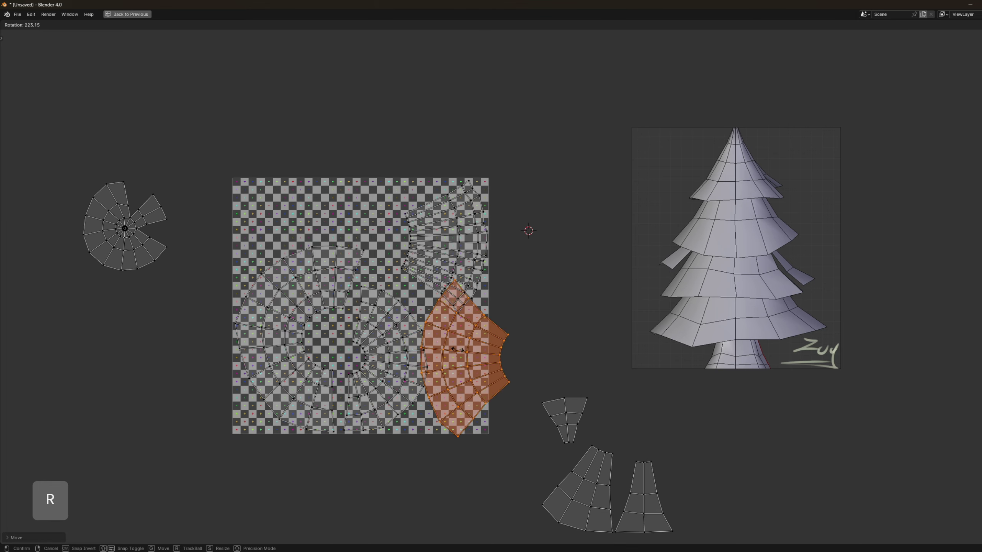
pyautogui.click(457, 351)
pyautogui.press('r')
pyautogui.click(459, 314)
pyautogui.press('g')
pyautogui.click(353, 181)
# - Shift the fan island's topmost vertices down inside the tile and scale its inner edge loop along Y
pyautogui.press('g')
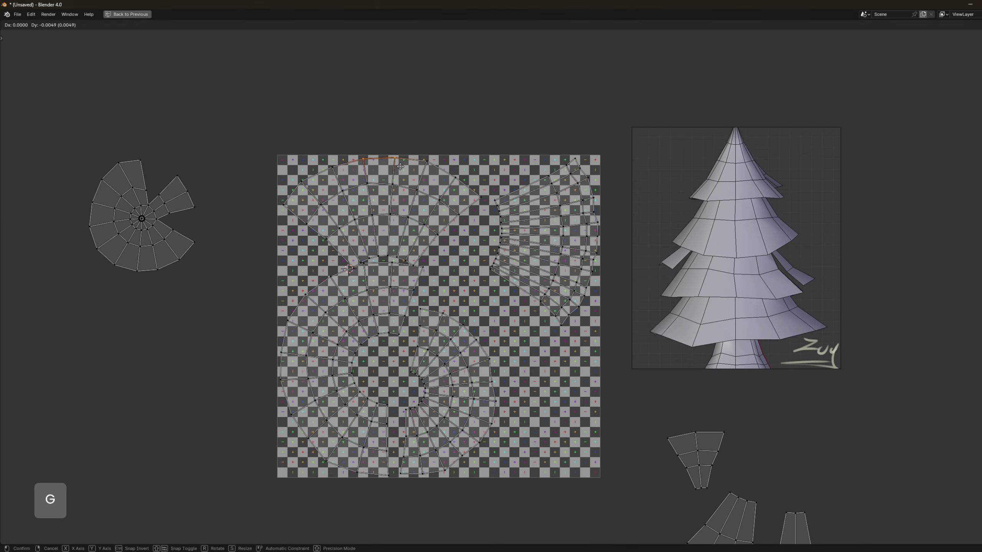
pyautogui.click(395, 159)
pyautogui.click(393, 184)
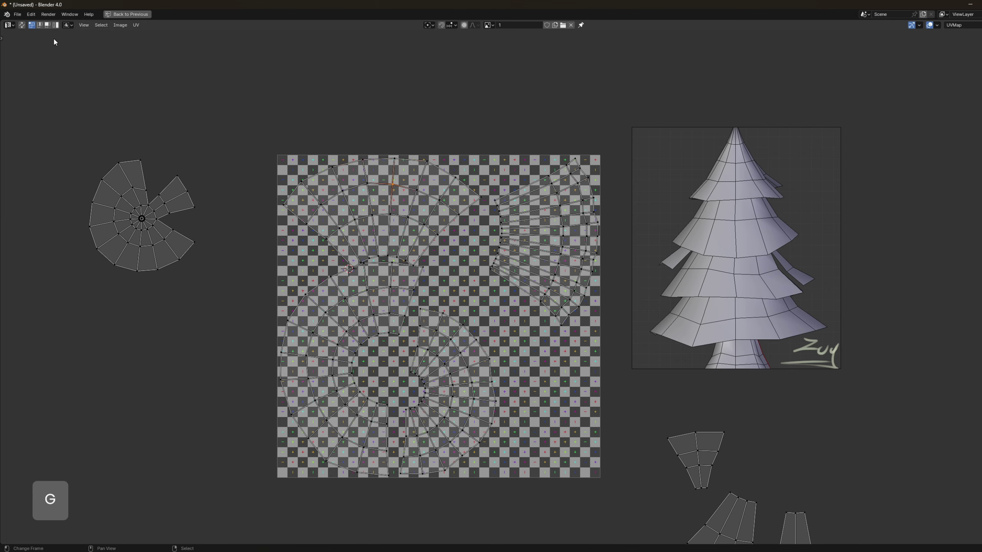
pyautogui.keyDown('alt'); pyautogui.rightClick(389, 256); pyautogui.keyUp('alt')
pyautogui.press('s')
pyautogui.press('y')
pyautogui.click(416, 254)
# - Select the trunk's UV island and nudge it up within the upper-right corner of the tile
pyautogui.rightClick(392, 245)
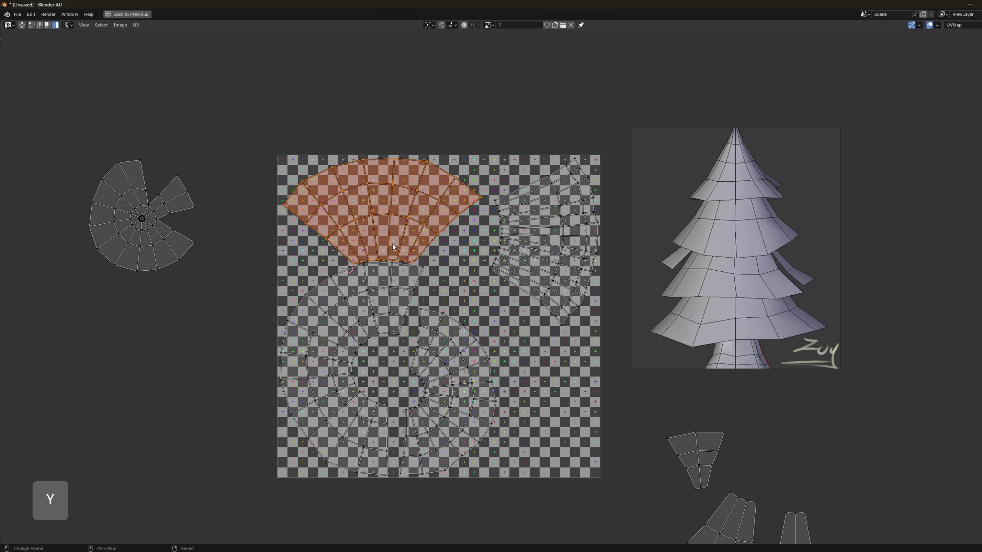
pyautogui.click(460, 242)
pyautogui.click(548, 273)
pyautogui.press('g')
pyautogui.click(554, 246)
# - Move the cone-top island into the lower-right corner of the UV tile and rotate it
pyautogui.click(131, 187)
pyautogui.press('g')
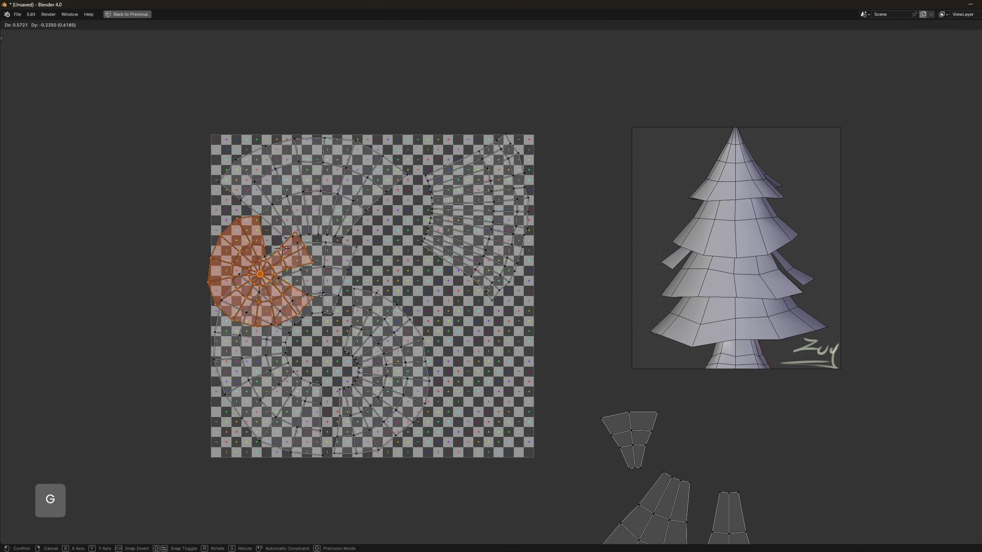
pyautogui.click(536, 372)
pyautogui.press('r')
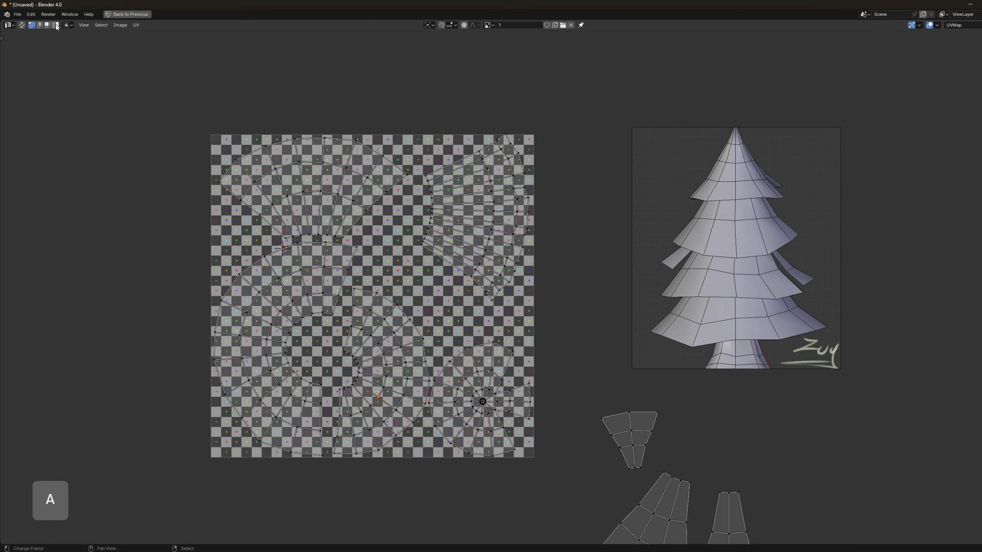
# - Switch to island selection, shift the half-ring island along X and reposition the cone-top island
pyautogui.click(56, 25)
pyautogui.rightClick(394, 367)
pyautogui.press('g')
pyautogui.press('x')
pyautogui.rightClick(471, 402)
pyautogui.press('g')
# - Move the widest branch-panel island close to the right edge of the UV tile
pyautogui.rightClick(517, 287)
pyautogui.press('g')
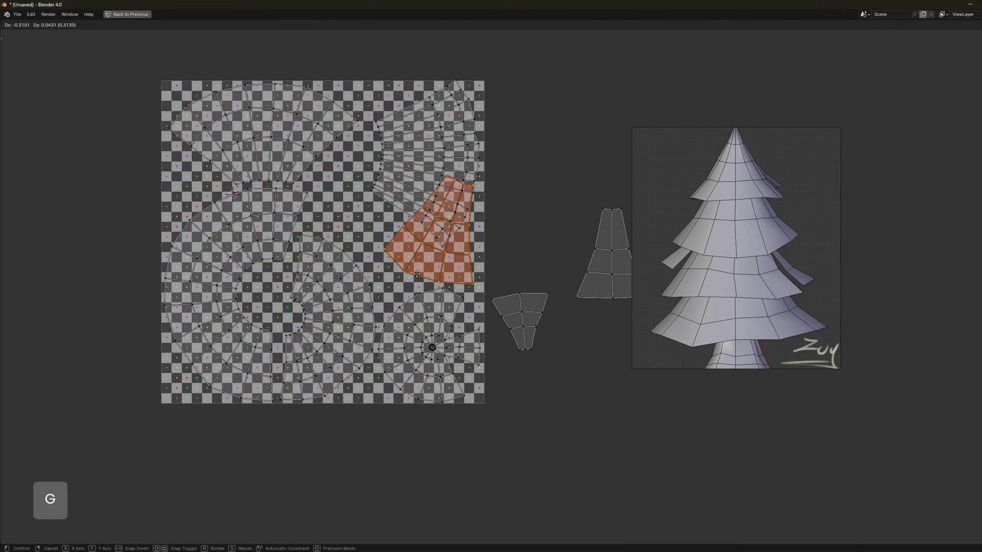
pyautogui.click(509, 247)
# - Turn the trunk's island around and move it to the right-hand middle of the tile above the cone-top island
pyautogui.moveTo(498, 229); pyautogui.dragTo(523, 295, button='middle')
pyautogui.rightClick(416, 207)
pyautogui.press('g')
pyautogui.press('r')
pyautogui.click(538, 328)
pyautogui.press('g')
pyautogui.click(545, 352)
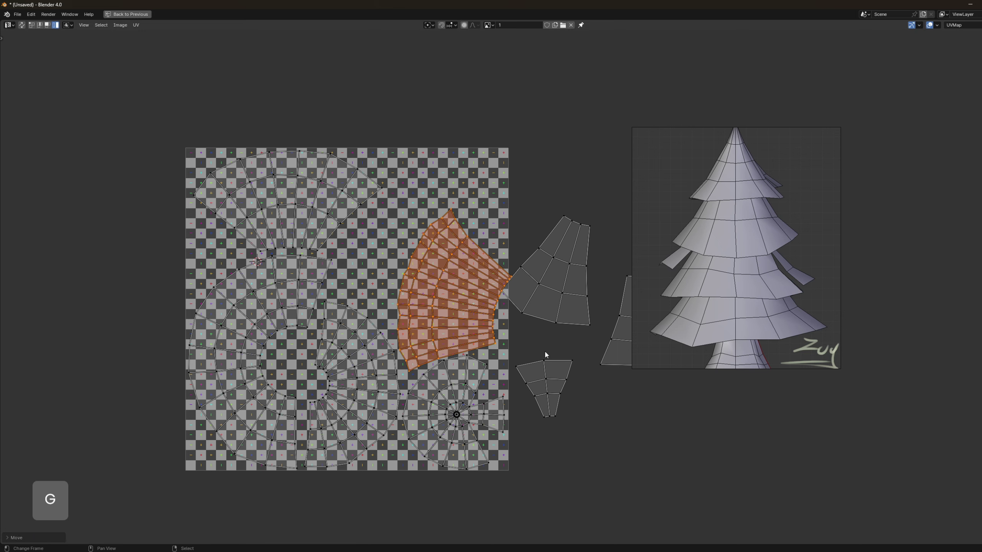
# - Move the medium branch-panel island into the gap beside the trunk island and nudge the trunk island against the tile's right edge
pyautogui.rightClick(555, 279)
pyautogui.press('g')
pyautogui.click(583, 251)
pyautogui.press('a')
pyautogui.press('a')
pyautogui.rightClick(460, 284)
pyautogui.press('g')
pyautogui.rightClick(459, 282)
pyautogui.press('a')
pyautogui.press('a')
# - Rotate the flared two-column branch-panel island onto its side and move it into the upper-right corner of the UV tile
pyautogui.press('r')
pyautogui.click(568, 205)
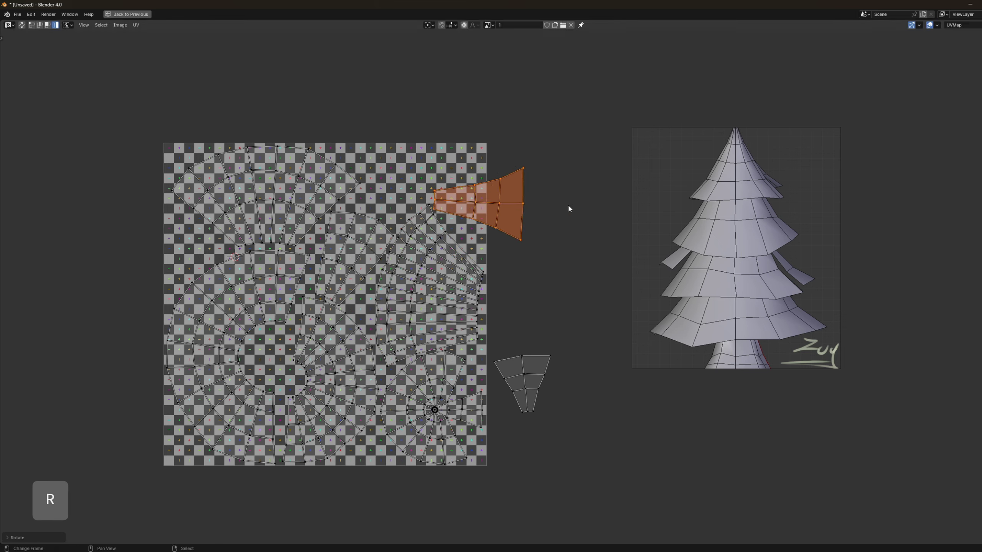
pyautogui.press('g')
pyautogui.click(540, 200)
# - Move the small triangular branch-panel island inside the tile, rotate it, and adjust its scale and position to fit a free gap
pyautogui.rightClick(557, 377)
pyautogui.press('g')
pyautogui.click(311, 352)
pyautogui.moveTo(310, 353); pyautogui.dragTo(386, 427, button='middle')
pyautogui.press('r')
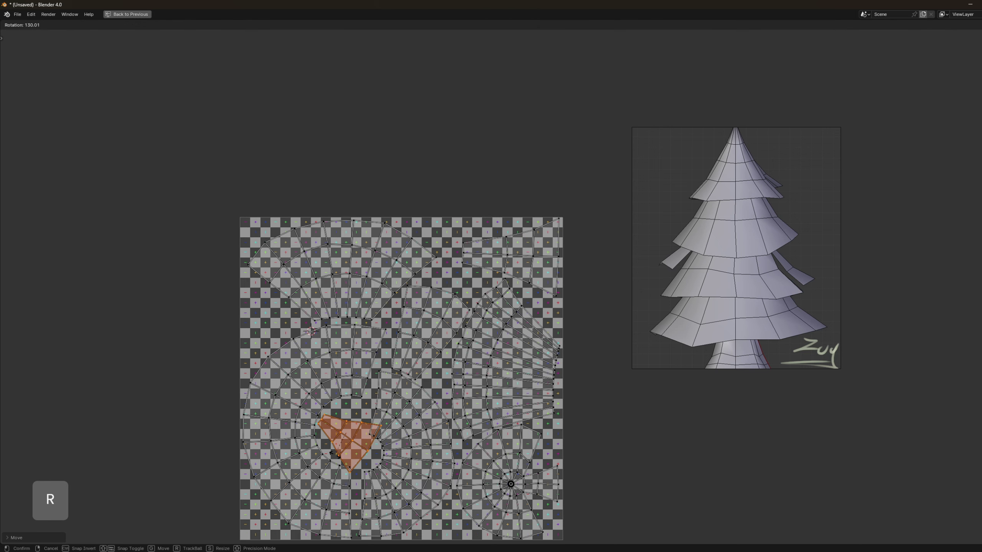
pyautogui.click(381, 398)
pyautogui.press('g')
pyautogui.press('s')
pyautogui.click(372, 305)
pyautogui.press('g')
pyautogui.click(373, 300)
pyautogui.press('s')
pyautogui.click(375, 300)
# - Nudge the large fan island along the tile's upper edge and select all islands to check the packed layout
pyautogui.rightClick(402, 295)
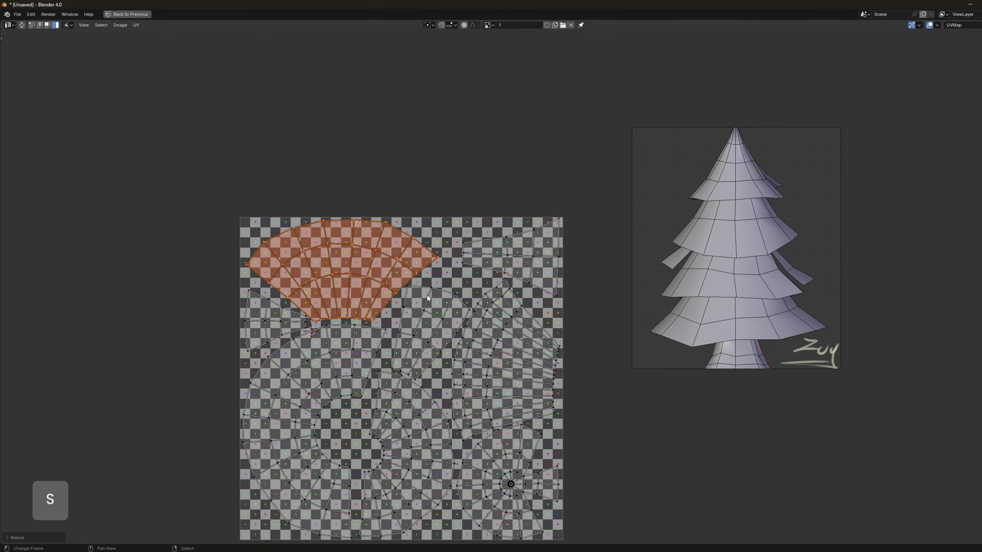
pyautogui.press('g')
pyautogui.click(428, 293)
pyautogui.scroll(1, 479, 320)
pyautogui.press('g')
pyautogui.press('a')
pyautogui.press('a')
pyautogui.scroll(-3, 469, 333)
pyautogui.keyDown('shift'); pyautogui.moveTo(469, 332); pyautogui.dragTo(436, 275, button='middle'); pyautogui.keyUp('shift')
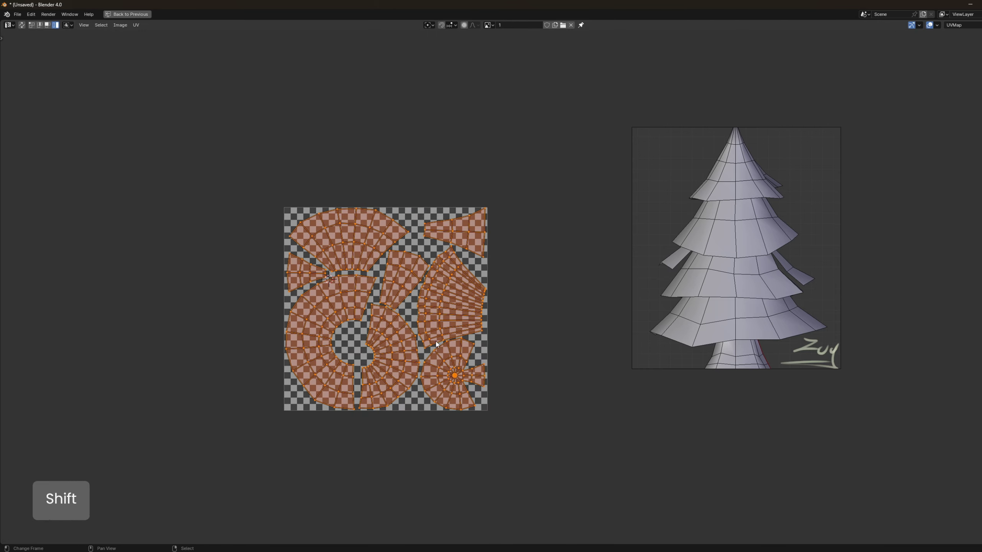
pyautogui.scroll(3, 484, 284)
pyautogui.scroll(-2, 494, 295)
# - Restore the normal editor layout and show the whole tree mesh selected in front orthographic view
pyautogui.hotkey('ctrl', 'space')
pyautogui.press('Tab')
pyautogui.hotkey('alt', 'z')
pyautogui.press('a')
pyautogui.moveTo(456, 344)
pyautogui.mouseDown(button='middle')
pyautogui.moveTo(480, 365)
pyautogui.moveTo(459, 336)
pyautogui.moveTo(405, 309)
pyautogui.mouseUp(button='middle')
pyautogui.press('Tab')
pyautogui.press('KP_1')
pyautogui.scroll(1, 435, 324)
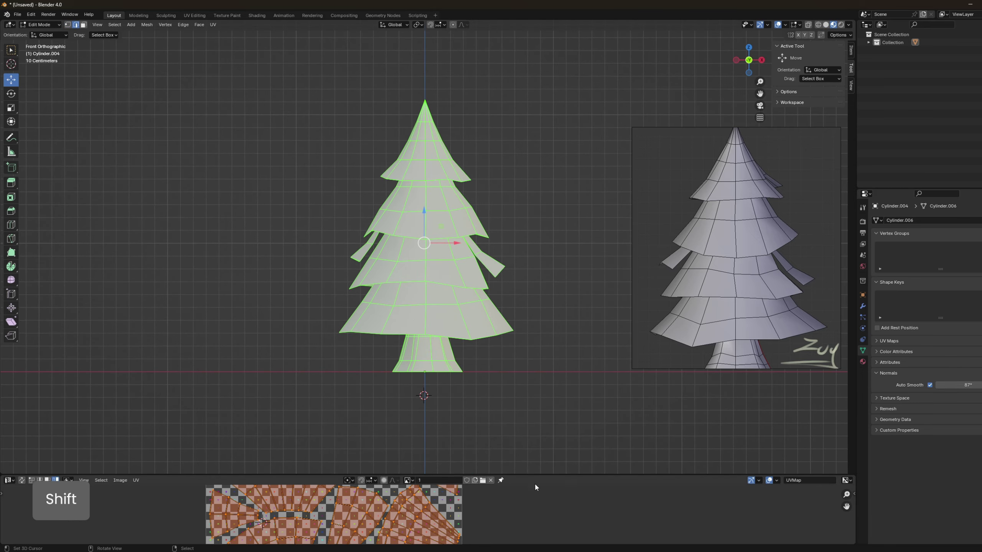
# - Enlarge the UV editor area so the tree and its complete packed UV tile are shown together
pyautogui.moveTo(534, 475); pyautogui.dragTo(534, 270)
pyautogui.scroll(-1, 485, 342)
pyautogui.moveTo(485, 342); pyautogui.dragTo(545, 300, button='middle')
pyautogui.moveTo(556, 270); pyautogui.dragTo(557, 294)
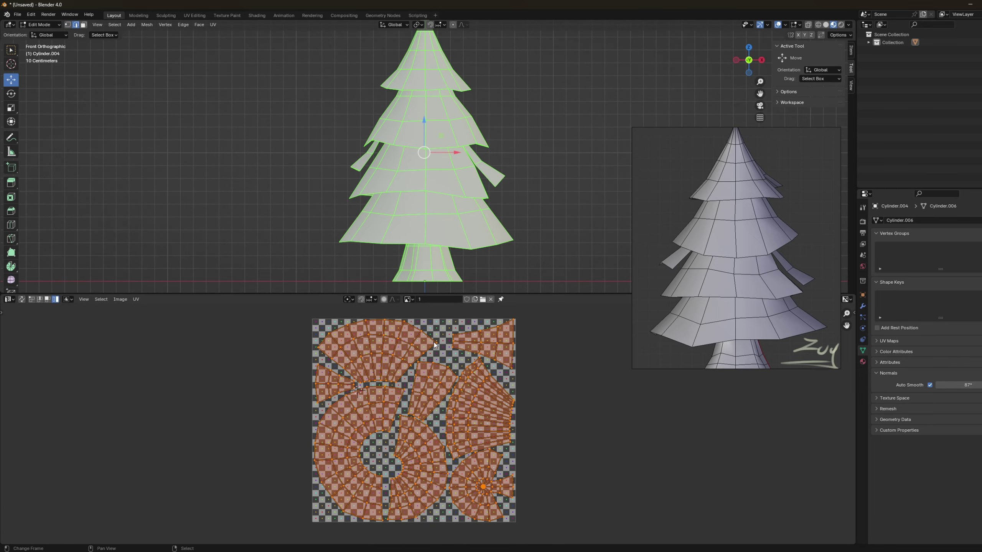
pyautogui.scroll(-1, 537, 225)
pyautogui.keyDown('shift'); pyautogui.moveTo(530, 202); pyautogui.dragTo(532, 223, button='middle'); pyautogui.keyUp('shift')
pyautogui.click(608, 403)
pyautogui.press('a')
pyautogui.press('a')
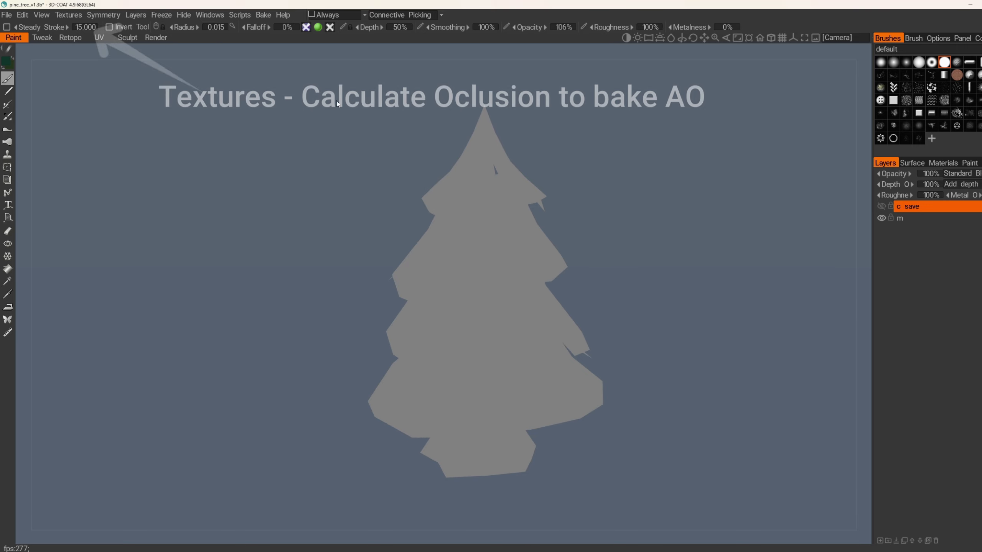
# - Switch to 3D-Coat and bake ambient occlusion for the pine tree with Calculate Occlusion
pyautogui.click(68, 15)
pyautogui.click(89, 179)
pyautogui.click(377, 356)
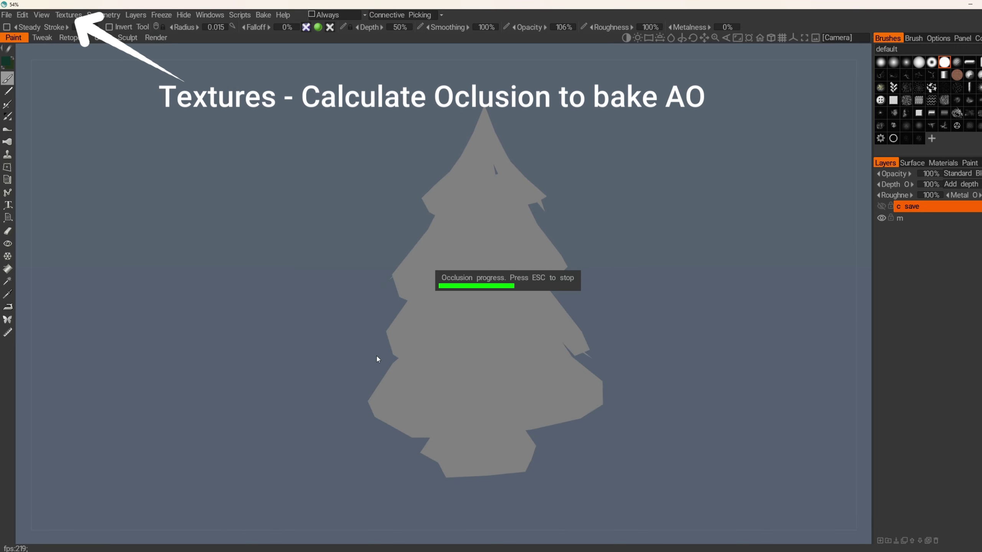
# - Add a paint layer named c beneath AmbientOcclusion and another layer named black bg above layer m
pyautogui.hotkey('ctrl', 'shift', 'n')
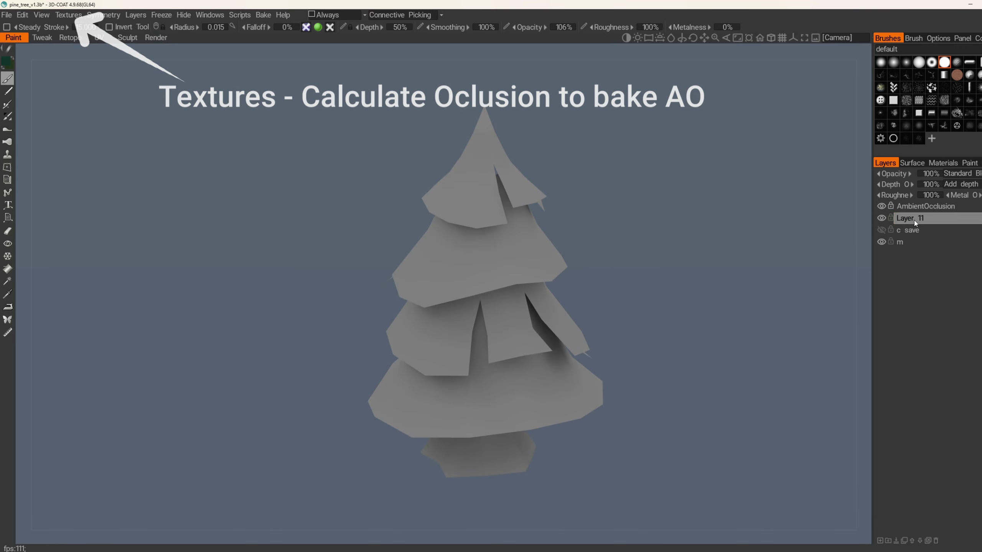
pyautogui.doubleClick(916, 222)
pyautogui.write('c')
pyautogui.press('Return')
pyautogui.click(920, 244)
pyautogui.hotkey('ctrl', 'shift', 'n')
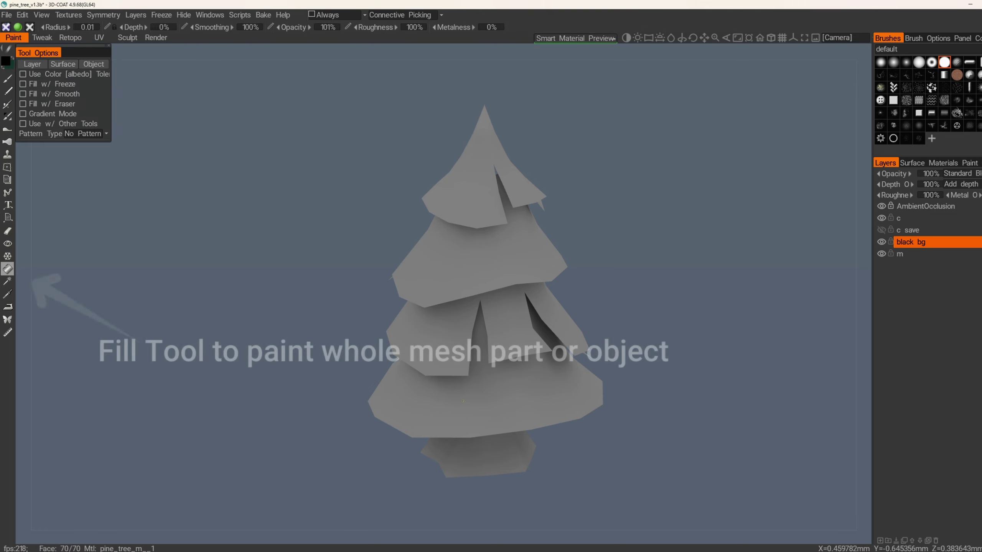
# - Fill the tree's branch tiers with black on the black bg layer using the Fill tool
pyautogui.click(483, 406)
pyautogui.click(483, 232)
pyautogui.click(11, 79)
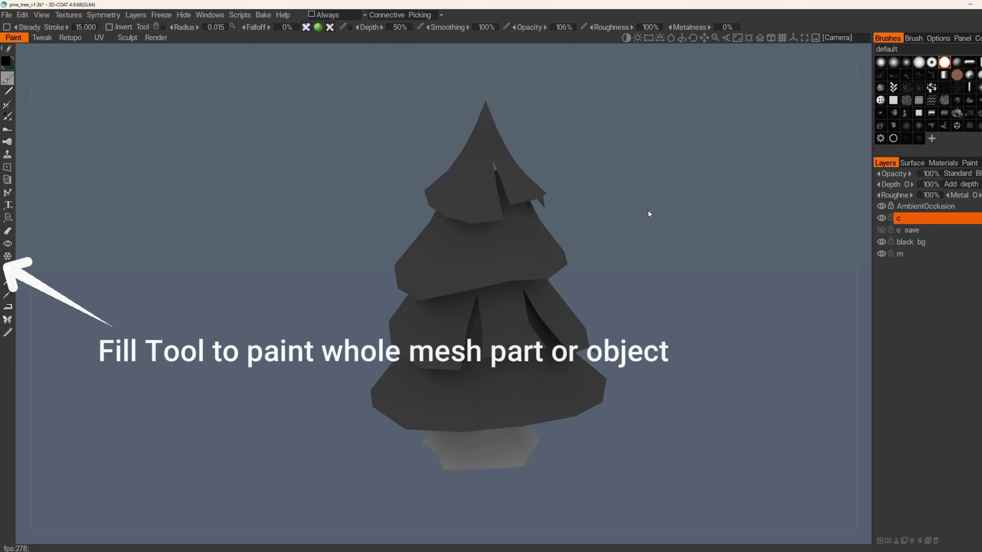
# - Undo a misplaced fill on layer c and fill the side branch panel with black on the black bg layer
pyautogui.keyDown('alt'); pyautogui.moveTo(649, 214); pyautogui.dragTo(611, 270); pyautogui.keyUp('alt')
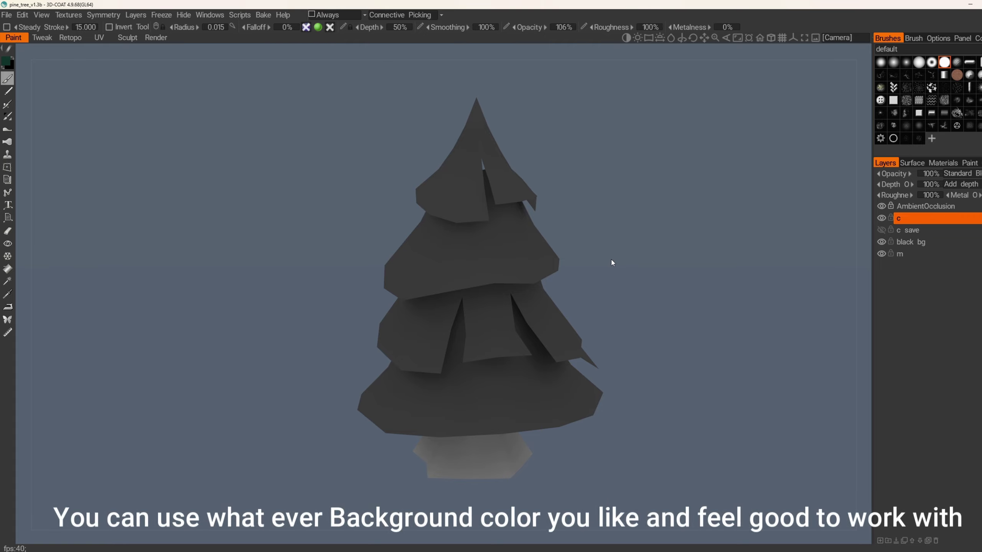
pyautogui.keyDown('alt'); pyautogui.moveTo(610, 260); pyautogui.dragTo(447, 329); pyautogui.keyUp('alt')
pyautogui.click(8, 269)
pyautogui.click(414, 428)
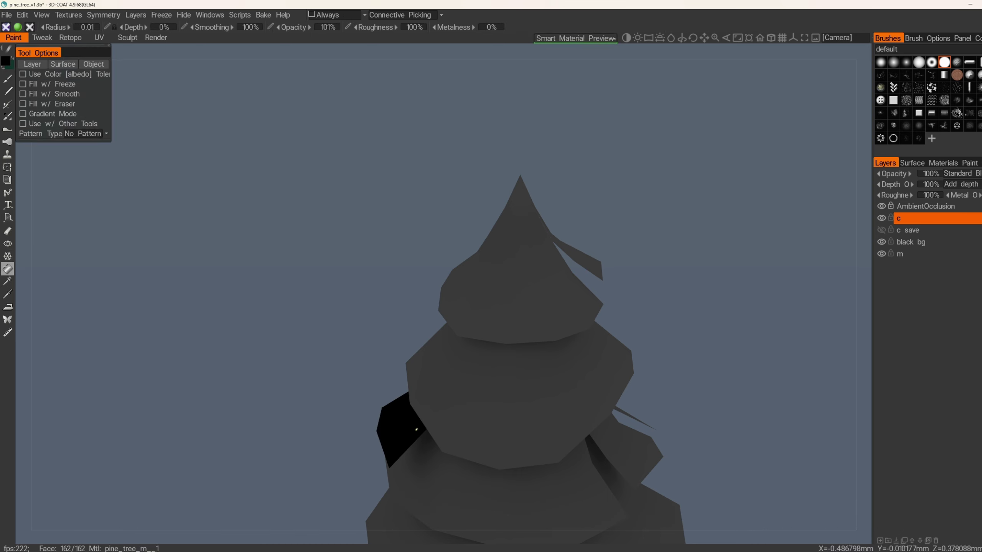
pyautogui.hotkey('ctrl', 'z')
pyautogui.click(920, 243)
pyautogui.click(407, 418)
# - On layer c, brush the first dark green streaks from the tree's tip down the top tier, with the radius at about 0.038
pyautogui.click(7, 79)
pyautogui.click(919, 219)
pyautogui.press('x')
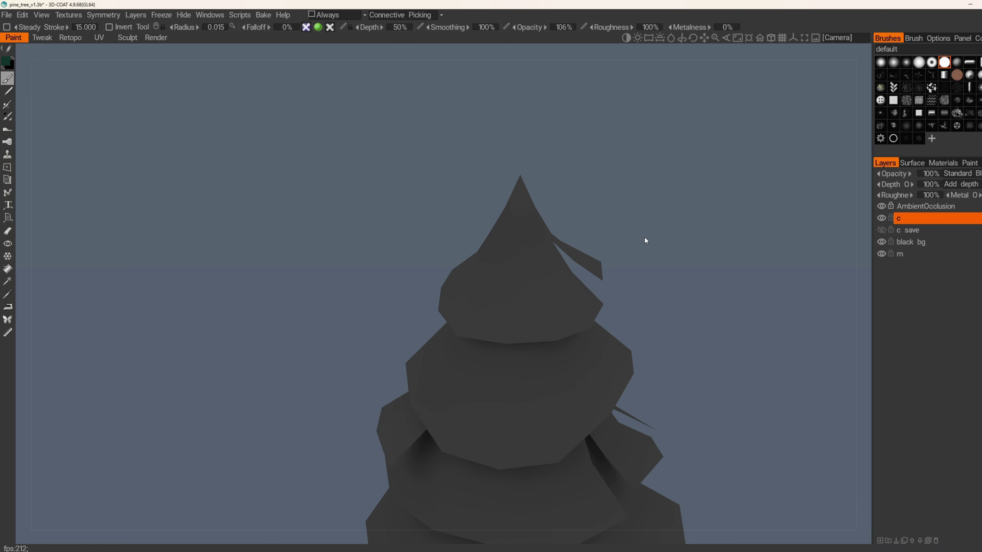
pyautogui.keyDown('alt'); pyautogui.moveTo(478, 297); pyautogui.dragTo(493, 255); pyautogui.keyUp('alt')
pyautogui.press(']')
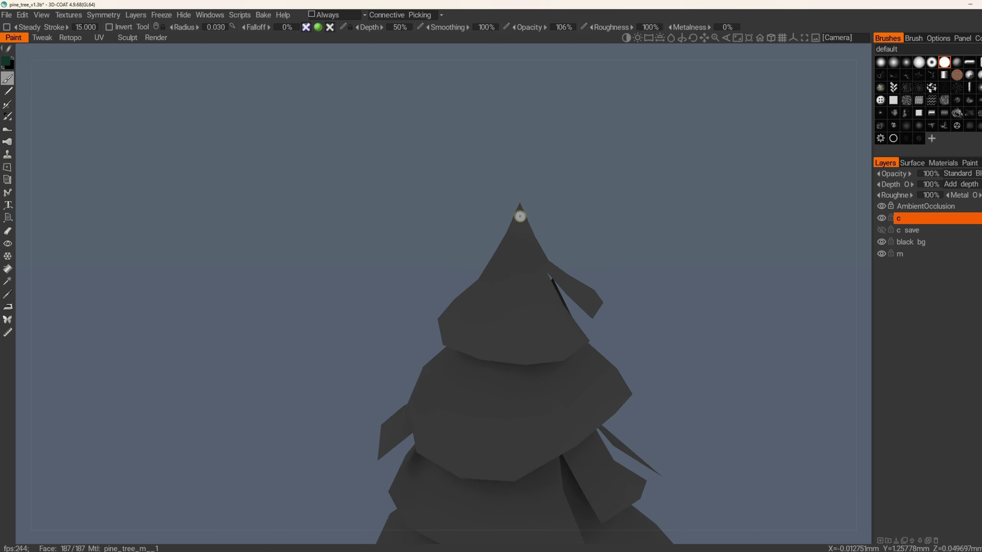
pyautogui.moveTo(519, 217); pyautogui.dragTo(493, 335)
pyautogui.press(']')
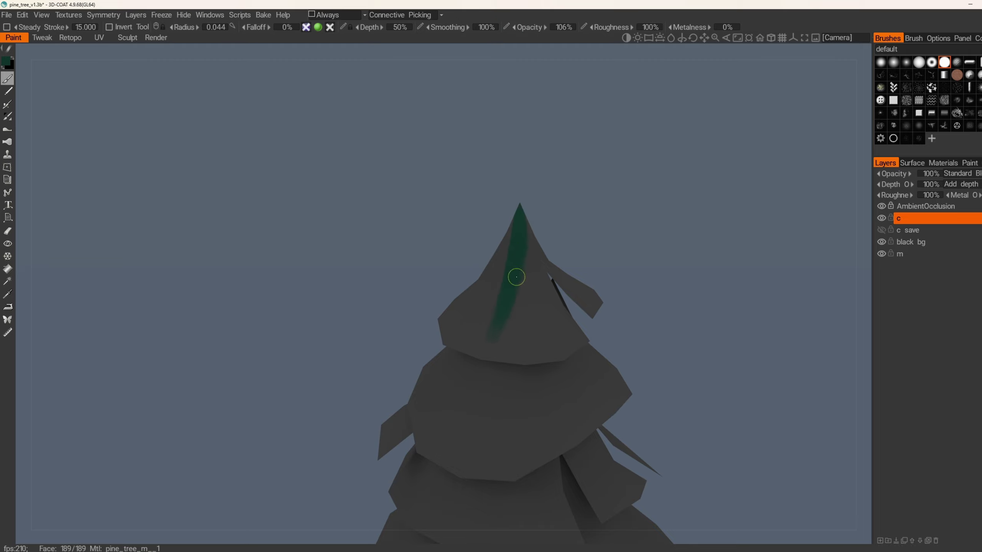
pyautogui.moveTo(517, 279); pyautogui.dragTo(518, 321)
pyautogui.press('[')
pyautogui.keyDown('alt'); pyautogui.moveTo(526, 285); pyautogui.dragTo(509, 290); pyautogui.keyUp('alt')
pyautogui.moveTo(520, 284); pyautogui.dragTo(510, 336)
pyautogui.moveTo(532, 282)
pyautogui.mouseDown()
pyautogui.moveTo(528, 333)
pyautogui.moveTo(528, 299)
pyautogui.mouseUp()
pyautogui.moveTo(528, 279); pyautogui.dragTo(521, 293, button='middle')
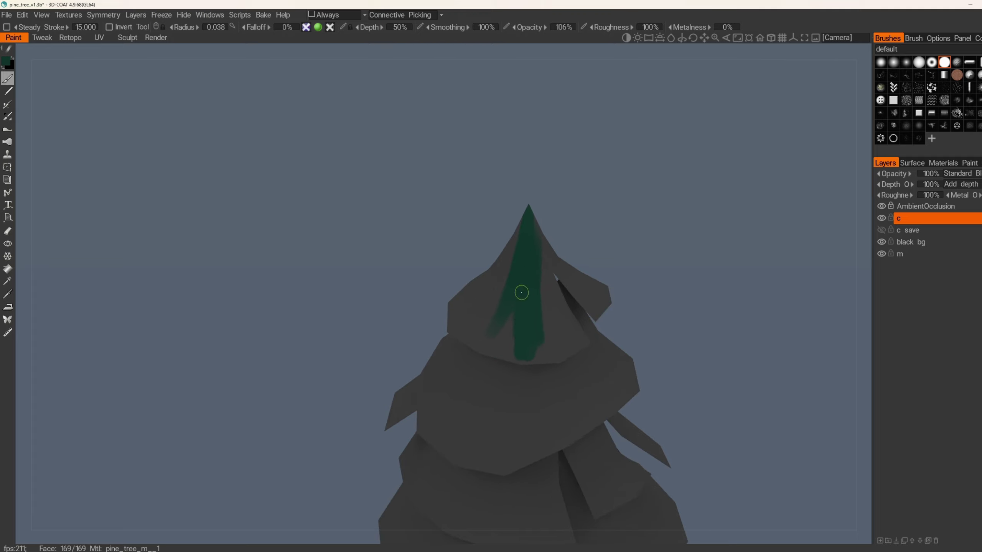
# - Extend the dark green streaks around the top tier beside its split branch panel
pyautogui.keyDown('alt'); pyautogui.moveTo(522, 349); pyautogui.dragTo(478, 285); pyautogui.keyUp('alt')
pyautogui.moveTo(536, 316)
pyautogui.mouseDown()
pyautogui.moveTo(540, 255)
pyautogui.moveTo(550, 329)
pyautogui.mouseUp()
pyautogui.moveTo(550, 285)
pyautogui.mouseDown()
pyautogui.moveTo(555, 335)
pyautogui.moveTo(528, 280)
pyautogui.moveTo(555, 235)
pyautogui.moveTo(551, 217)
pyautogui.mouseUp()
pyautogui.moveTo(546, 213)
pyautogui.mouseDown()
pyautogui.moveTo(541, 301)
pyautogui.moveTo(540, 266)
pyautogui.mouseUp()
pyautogui.moveTo(541, 265)
pyautogui.mouseDown()
pyautogui.moveTo(546, 343)
pyautogui.moveTo(559, 326)
pyautogui.moveTo(554, 252)
pyautogui.moveTo(550, 347)
pyautogui.mouseUp()
pyautogui.keyDown('alt'); pyautogui.moveTo(542, 294); pyautogui.dragTo(487, 274, button='right'); pyautogui.keyUp('alt')
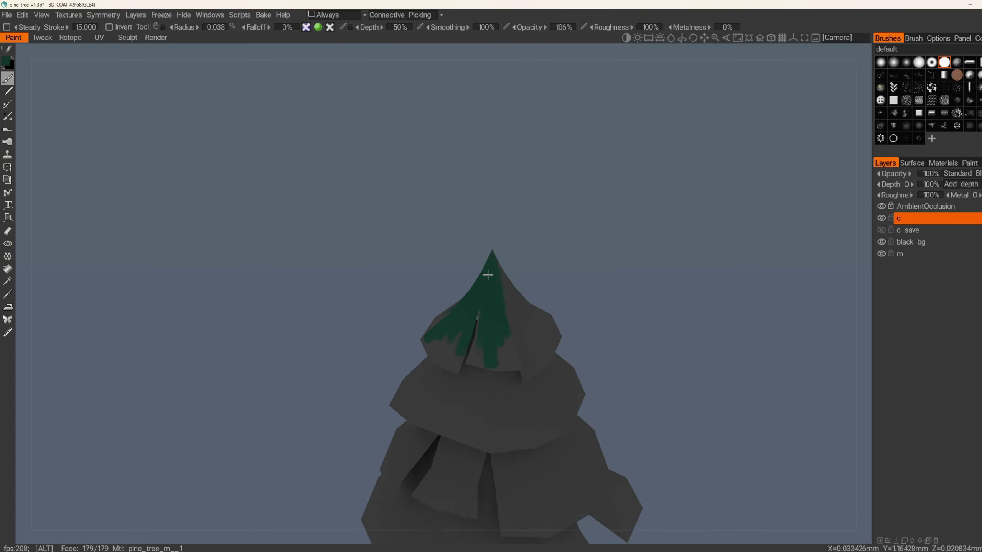
pyautogui.moveTo(486, 274)
pyautogui.keyDown('alt'); pyautogui.mouseDown()
pyautogui.moveTo(465, 276)
pyautogui.moveTo(501, 315)
pyautogui.mouseUp(); pyautogui.keyUp('alt')
pyautogui.moveTo(501, 288)
pyautogui.mouseDown()
pyautogui.moveTo(497, 350)
pyautogui.moveTo(492, 307)
pyautogui.moveTo(505, 332)
pyautogui.moveTo(499, 374)
pyautogui.mouseUp()
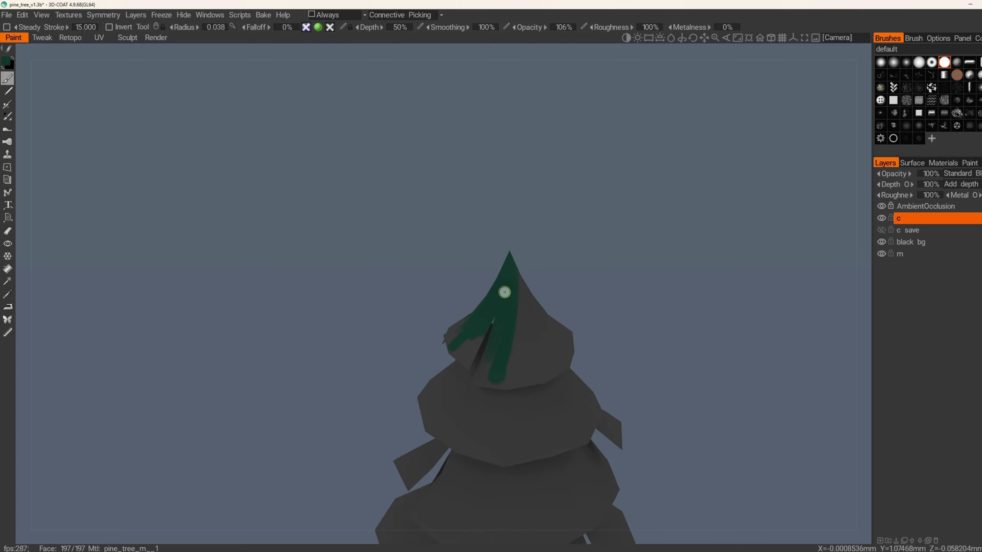
# - Paint dark green streaks over the remaining sides of the top tier, leaving its lower rim dark
pyautogui.moveTo(513, 366)
pyautogui.mouseDown(button='middle')
pyautogui.moveTo(522, 331)
pyautogui.moveTo(519, 356)
pyautogui.mouseUp(button='middle')
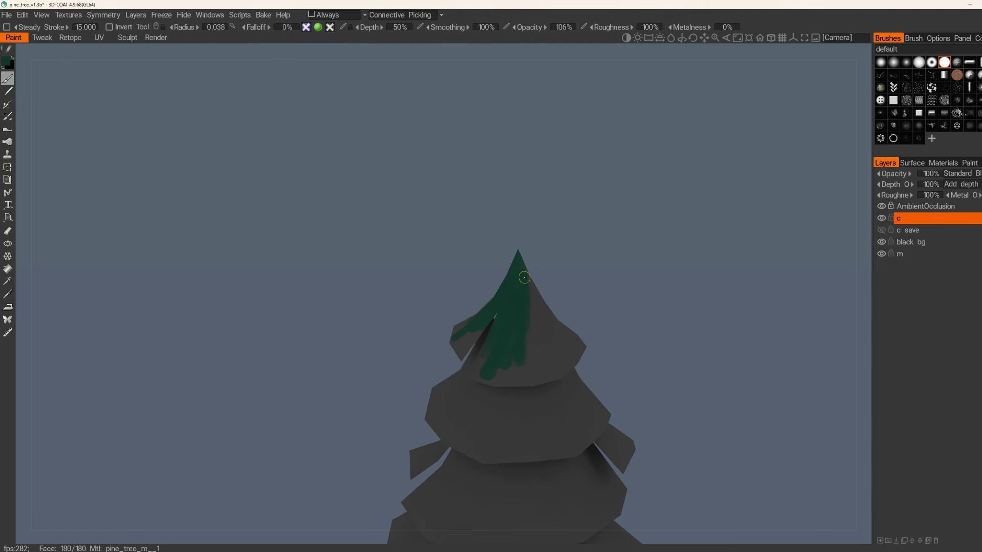
pyautogui.moveTo(524, 277); pyautogui.dragTo(522, 298, button='middle')
pyautogui.moveTo(520, 348)
pyautogui.mouseDown(button='middle')
pyautogui.moveTo(498, 328)
pyautogui.moveTo(510, 310)
pyautogui.mouseUp(button='middle')
pyautogui.moveTo(535, 284); pyautogui.dragTo(531, 357)
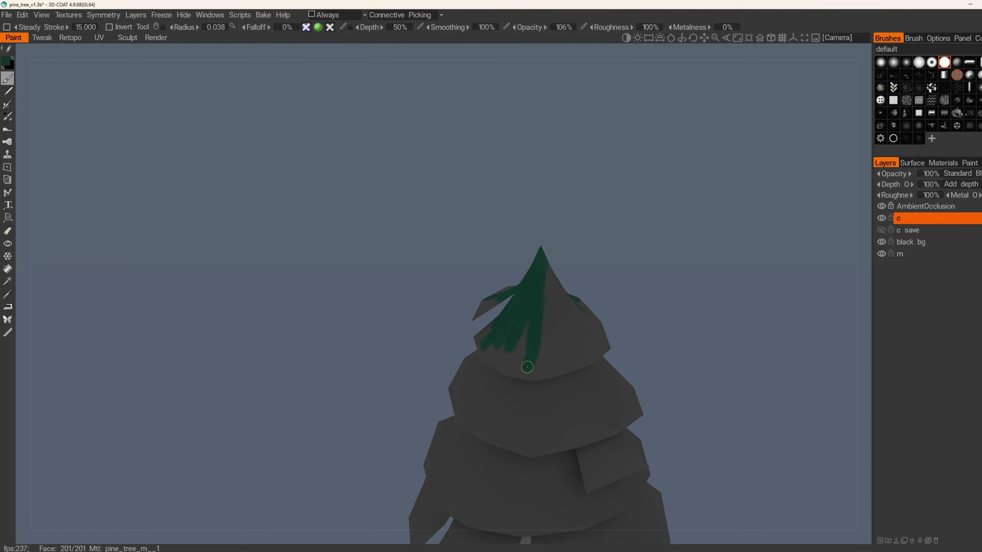
pyautogui.keyDown('alt'); pyautogui.moveTo(537, 268); pyautogui.dragTo(537, 351); pyautogui.keyUp('alt')
pyautogui.keyDown('alt'); pyautogui.moveTo(542, 307); pyautogui.dragTo(532, 308); pyautogui.keyUp('alt')
pyautogui.moveTo(548, 293); pyautogui.dragTo(547, 351)
pyautogui.moveTo(545, 325)
pyautogui.keyDown('alt'); pyautogui.mouseDown()
pyautogui.moveTo(535, 321)
pyautogui.moveTo(548, 335)
pyautogui.mouseUp(); pyautogui.keyUp('alt')
pyautogui.moveTo(547, 336); pyautogui.dragTo(529, 312, button='middle')
pyautogui.keyDown('alt'); pyautogui.moveTo(525, 342); pyautogui.dragTo(520, 311); pyautogui.keyUp('alt')
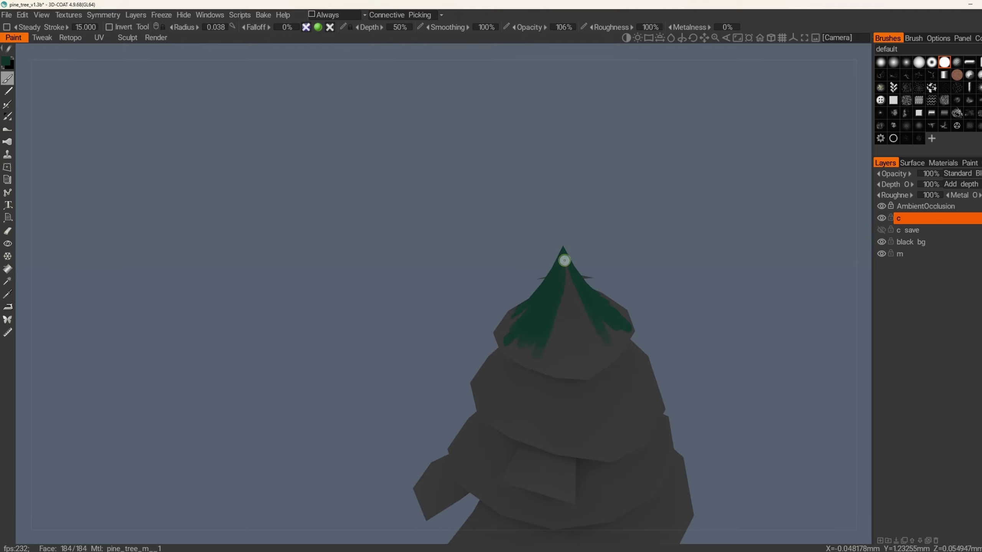
pyautogui.moveTo(564, 261); pyautogui.dragTo(568, 354)
pyautogui.moveTo(570, 310)
pyautogui.keyDown('alt'); pyautogui.mouseDown()
pyautogui.moveTo(539, 306)
pyautogui.moveTo(570, 368)
pyautogui.mouseUp(); pyautogui.keyUp('alt')
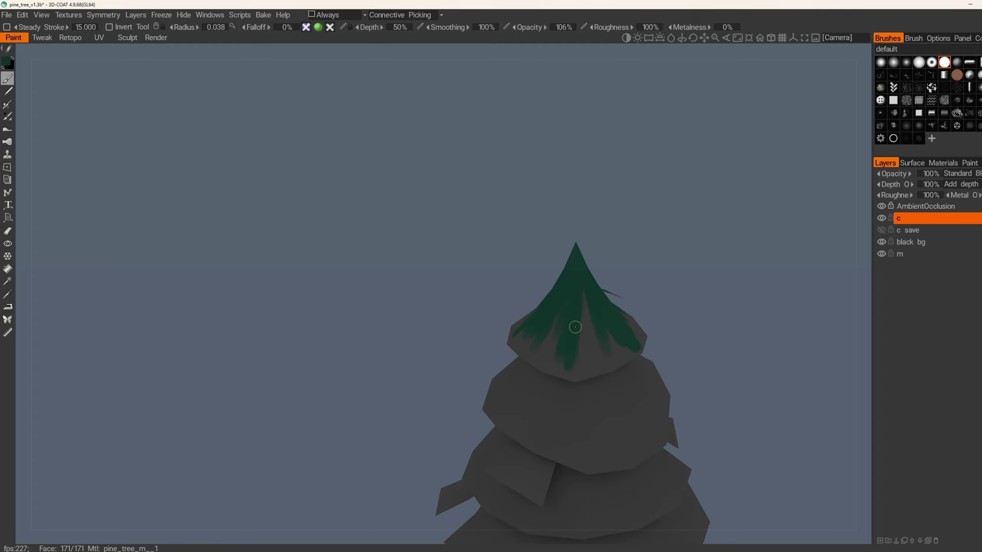
pyautogui.moveTo(582, 298)
pyautogui.mouseDown()
pyautogui.moveTo(581, 354)
pyautogui.moveTo(556, 338)
pyautogui.moveTo(441, 318)
pyautogui.moveTo(712, 358)
pyautogui.mouseUp()
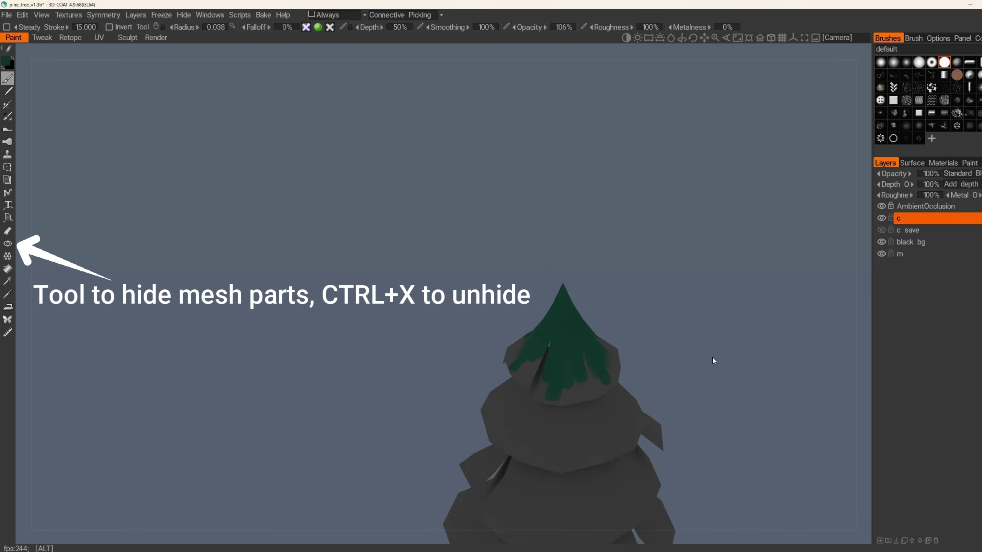
# - Hide the painted top tier with the hide tool and return to the paint brush
pyautogui.keyDown('alt'); pyautogui.moveTo(712, 358); pyautogui.dragTo(683, 335, button='middle'); pyautogui.keyUp('alt')
pyautogui.click(7, 243)
pyautogui.click(511, 246)
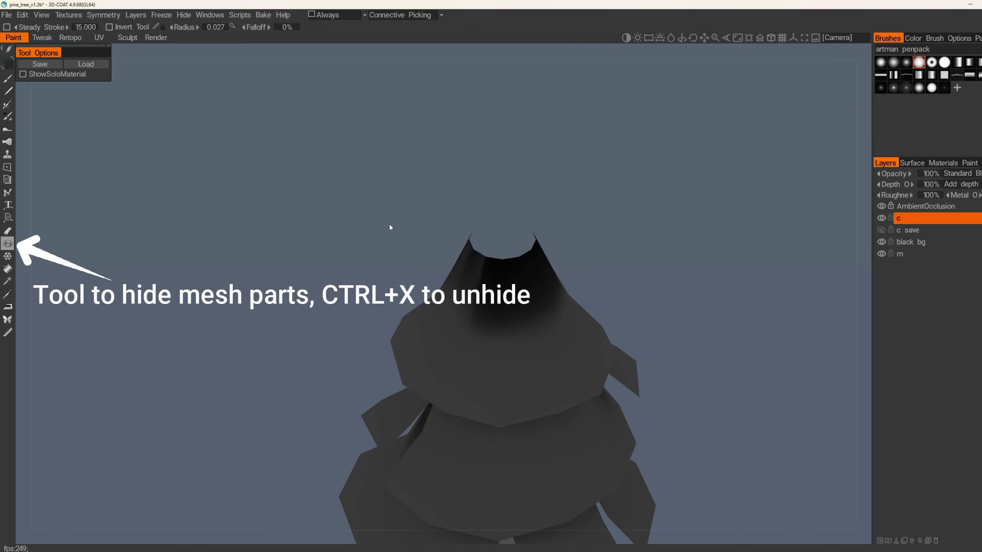
pyautogui.press('c')
pyautogui.press('b')
# - Enlarge the brush radius to 0.048 and paint the first dark green streaks down the back of the second tier
pyautogui.moveTo(527, 383)
pyautogui.keyDown('alt'); pyautogui.mouseDown()
pyautogui.moveTo(556, 375)
pyautogui.moveTo(541, 340)
pyautogui.mouseUp(); pyautogui.keyUp('alt')
pyautogui.moveTo(505, 284); pyautogui.dragTo(505, 336)
pyautogui.press(']')
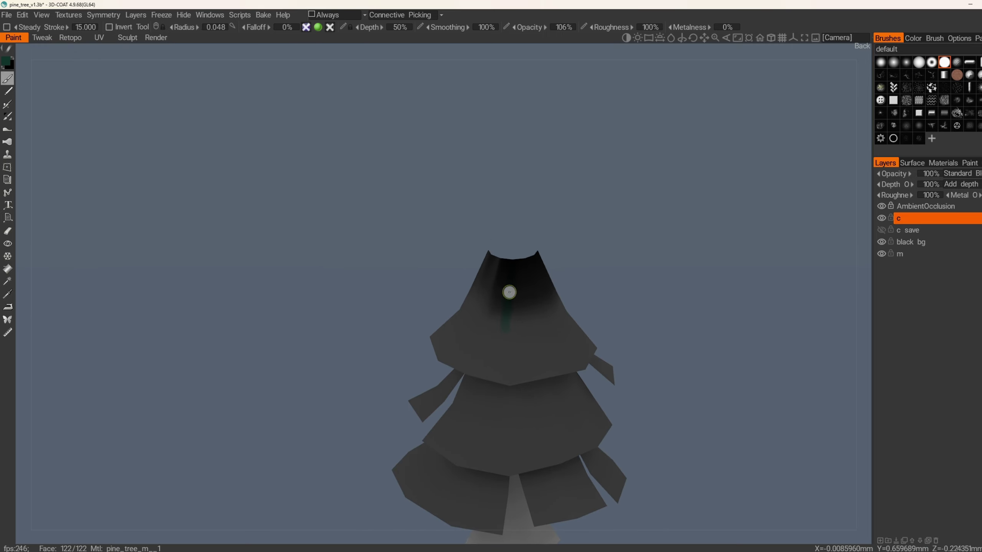
pyautogui.moveTo(509, 270); pyautogui.dragTo(493, 355)
pyautogui.hotkey('ctrl', 'x')
pyautogui.hotkey('ctrl', 'z')
pyautogui.moveTo(523, 264)
pyautogui.mouseDown()
pyautogui.moveTo(512, 365)
pyautogui.moveTo(528, 360)
pyautogui.mouseUp()
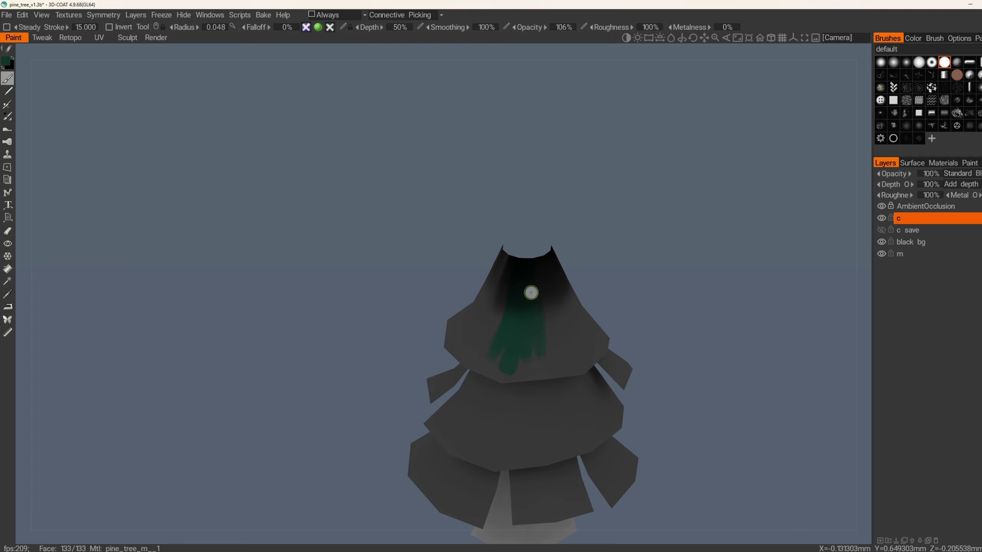
pyautogui.keyDown('alt'); pyautogui.moveTo(541, 301); pyautogui.dragTo(530, 317); pyautogui.keyUp('alt')
pyautogui.moveTo(537, 288)
pyautogui.mouseDown()
pyautogui.moveTo(547, 338)
pyautogui.moveTo(547, 306)
pyautogui.mouseUp()
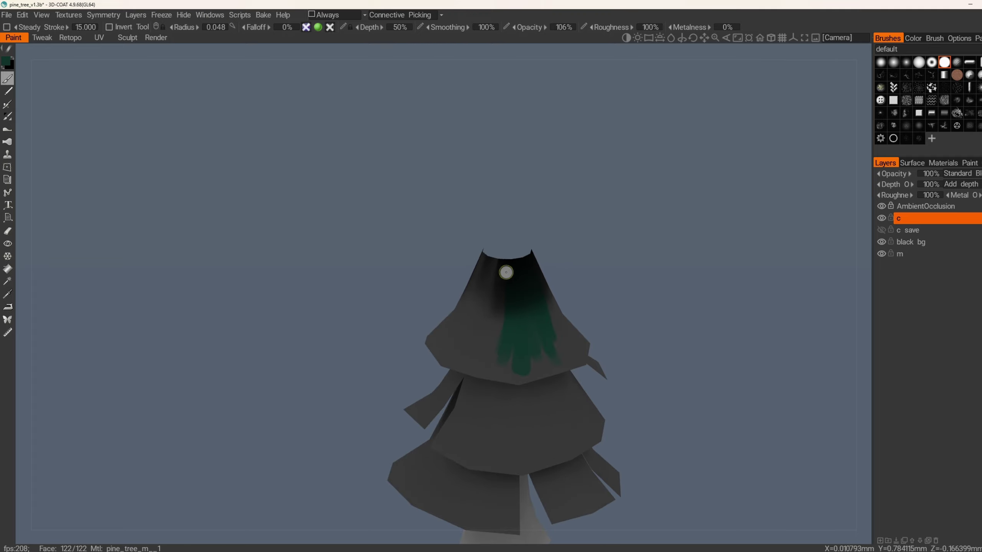
# - Continue the dark green streaks around the second tier on the side above the small branch panel
pyautogui.moveTo(505, 272)
pyautogui.keyDown('alt'); pyautogui.mouseDown()
pyautogui.moveTo(506, 238)
pyautogui.moveTo(506, 252)
pyautogui.mouseUp(); pyautogui.keyUp('alt')
pyautogui.moveTo(505, 281); pyautogui.dragTo(489, 321)
pyautogui.moveTo(542, 304)
pyautogui.keyDown('alt'); pyautogui.mouseDown()
pyautogui.moveTo(494, 307)
pyautogui.moveTo(497, 324)
pyautogui.moveTo(502, 309)
pyautogui.moveTo(483, 336)
pyautogui.mouseUp(); pyautogui.keyUp('alt')
pyautogui.moveTo(497, 275); pyautogui.dragTo(509, 366)
pyautogui.moveTo(519, 309)
pyautogui.mouseDown()
pyautogui.moveTo(527, 373)
pyautogui.moveTo(523, 298)
pyautogui.moveTo(527, 345)
pyautogui.mouseUp()
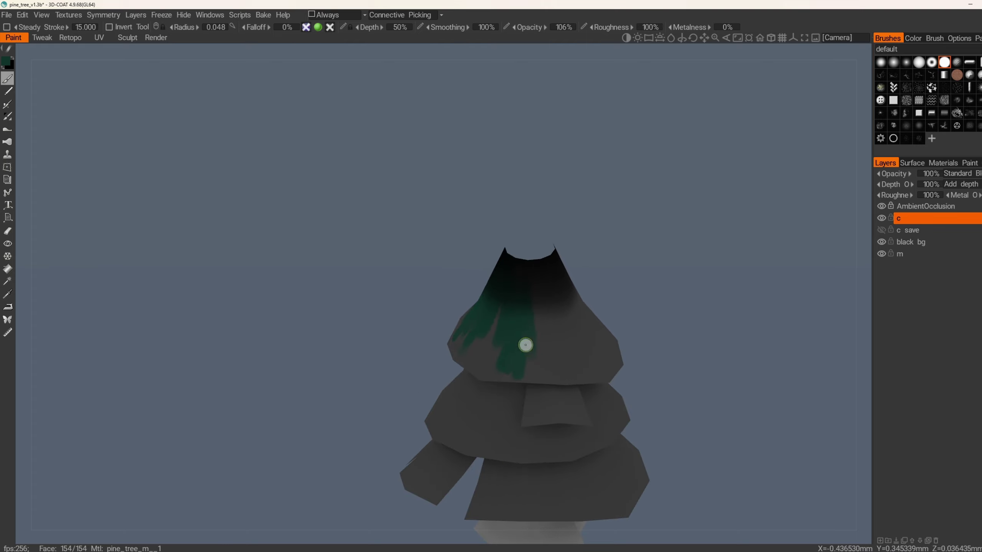
pyautogui.moveTo(532, 283); pyautogui.dragTo(533, 353)
pyautogui.moveTo(542, 284)
pyautogui.keyDown('alt'); pyautogui.mouseDown()
pyautogui.moveTo(508, 333)
pyautogui.moveTo(516, 288)
pyautogui.moveTo(550, 362)
pyautogui.mouseUp(); pyautogui.keyUp('alt')
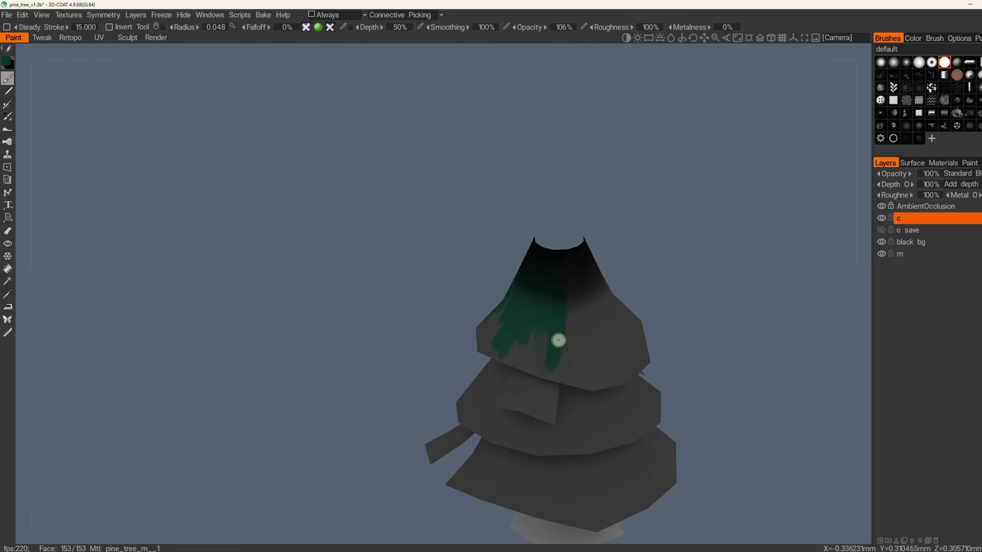
pyautogui.moveTo(556, 273)
pyautogui.mouseDown()
pyautogui.moveTo(566, 354)
pyautogui.moveTo(555, 319)
pyautogui.moveTo(582, 323)
pyautogui.mouseUp()
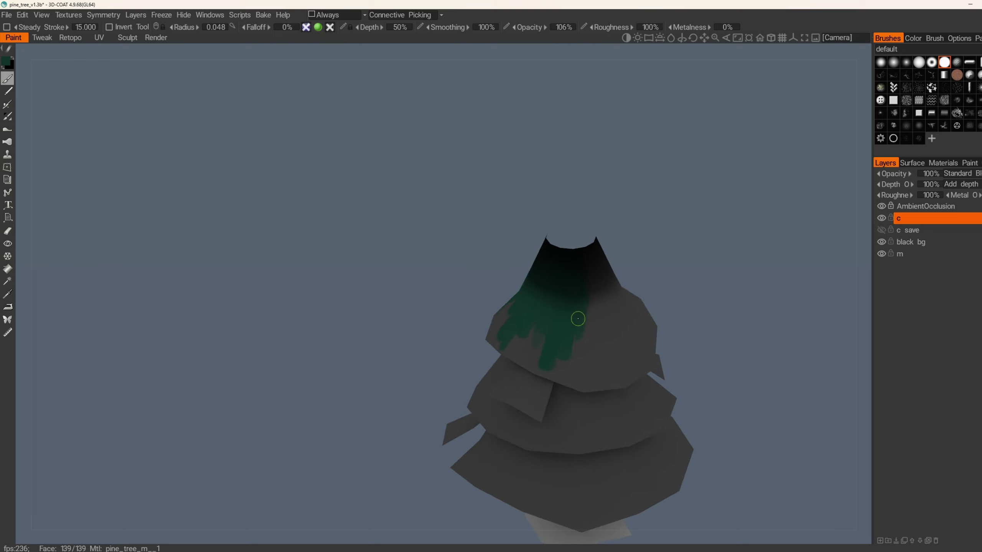
# - Continue the dark green streaks down the second tier on the side above the split branch panels
pyautogui.moveTo(540, 364)
pyautogui.keyDown('alt'); pyautogui.mouseDown()
pyautogui.moveTo(594, 313)
pyautogui.moveTo(535, 320)
pyautogui.moveTo(569, 370)
pyautogui.mouseUp(); pyautogui.keyUp('alt')
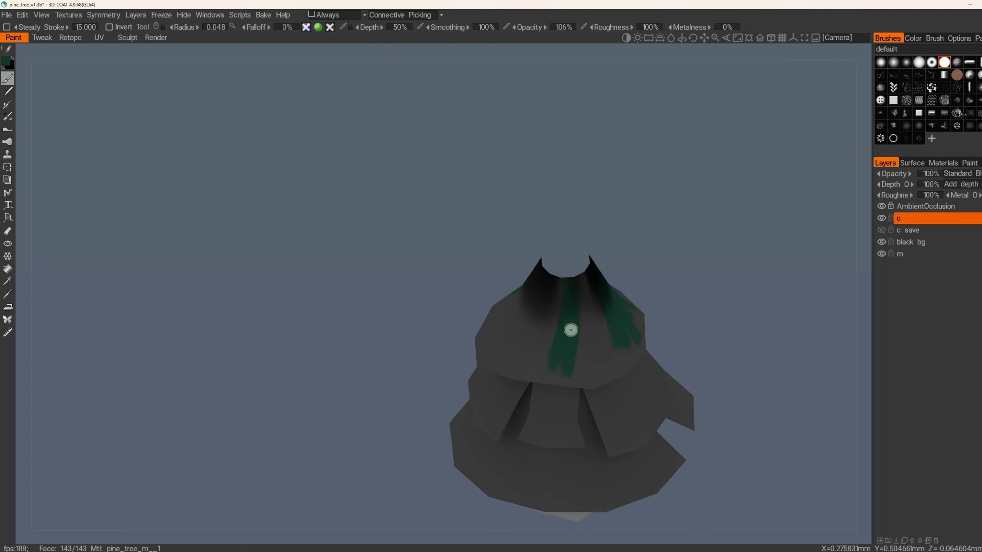
pyautogui.moveTo(570, 330); pyautogui.dragTo(572, 374)
pyautogui.moveTo(577, 297); pyautogui.dragTo(584, 363)
pyautogui.keyDown('alt'); pyautogui.moveTo(587, 320); pyautogui.dragTo(590, 310); pyautogui.keyUp('alt')
pyautogui.moveTo(589, 311); pyautogui.dragTo(594, 363)
pyautogui.keyDown('alt'); pyautogui.moveTo(594, 328); pyautogui.dragTo(595, 373); pyautogui.keyUp('alt')
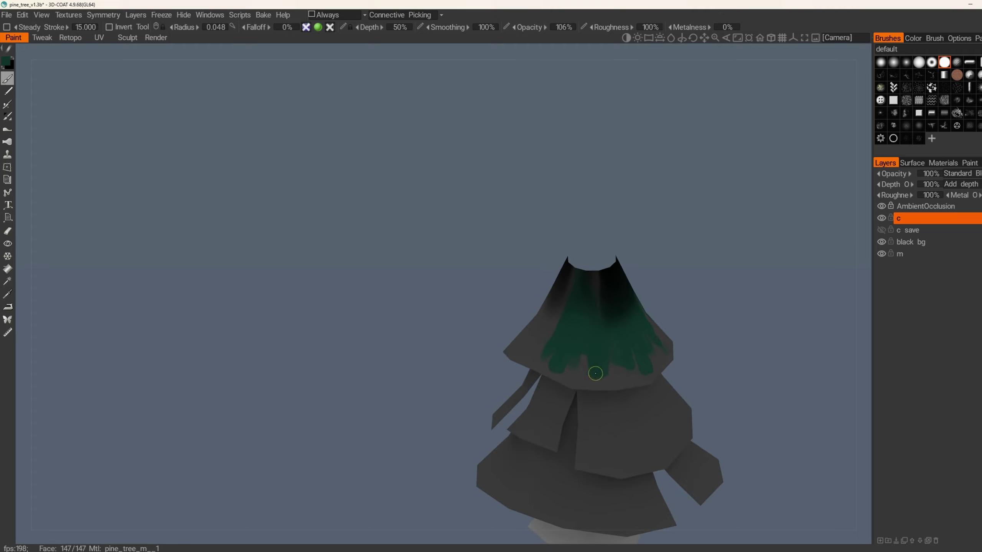
pyautogui.keyDown('alt'); pyautogui.moveTo(608, 296); pyautogui.dragTo(634, 294); pyautogui.keyUp('alt')
# - Paint dark green streaks over the remaining sides of the second tier, leaving its lower rim dark
pyautogui.moveTo(547, 291); pyautogui.dragTo(535, 353)
pyautogui.moveTo(480, 316)
pyautogui.keyDown('alt'); pyautogui.mouseDown()
pyautogui.moveTo(498, 314)
pyautogui.moveTo(517, 361)
pyautogui.mouseUp(); pyautogui.keyUp('alt')
pyautogui.moveTo(514, 316)
pyautogui.keyDown('alt'); pyautogui.mouseDown()
pyautogui.moveTo(500, 373)
pyautogui.moveTo(482, 301)
pyautogui.mouseUp(); pyautogui.keyUp('alt')
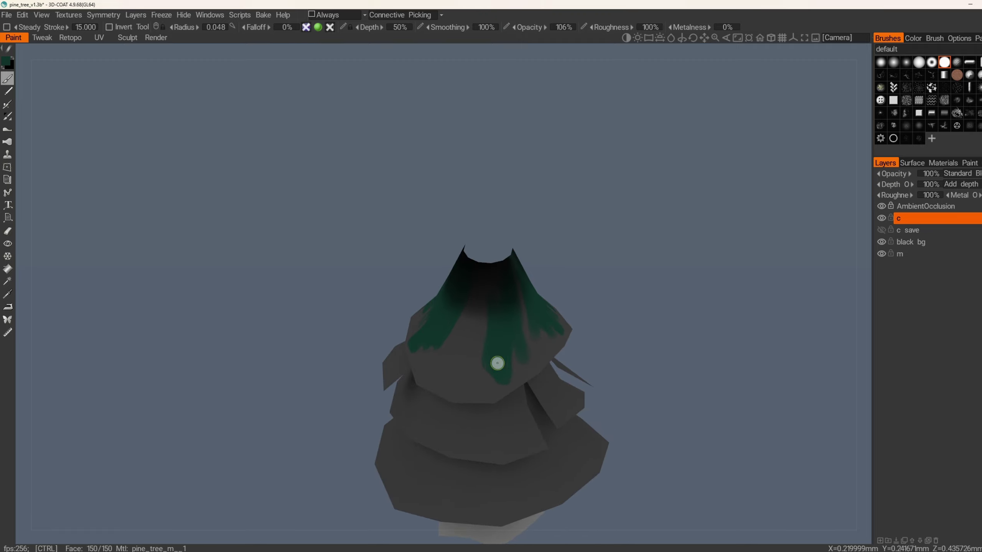
pyautogui.keyDown('alt'); pyautogui.moveTo(467, 373); pyautogui.dragTo(449, 335); pyautogui.keyUp('alt')
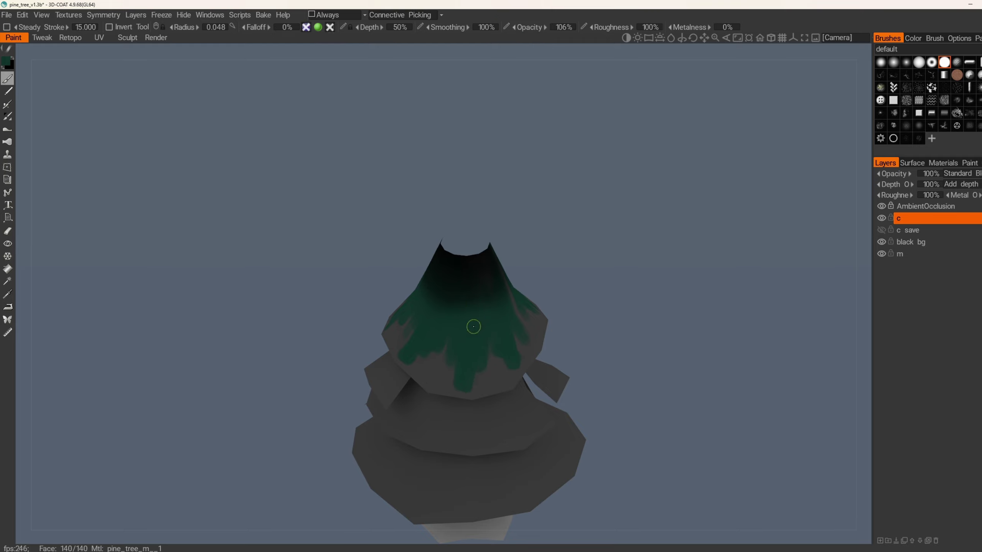
pyautogui.moveTo(473, 327)
pyautogui.keyDown('alt'); pyautogui.mouseDown()
pyautogui.moveTo(418, 287)
pyautogui.moveTo(418, 273)
pyautogui.mouseUp(); pyautogui.keyUp('alt')
pyautogui.moveTo(539, 287)
pyautogui.keyDown('alt'); pyautogui.mouseDown()
pyautogui.moveTo(512, 259)
pyautogui.moveTo(514, 275)
pyautogui.mouseUp(); pyautogui.keyUp('alt')
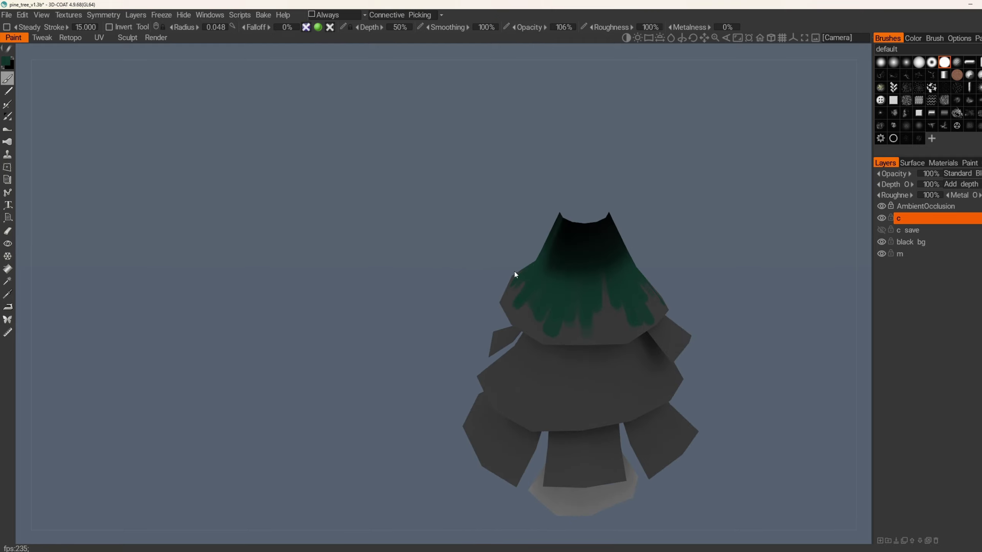
# - Paint the first dark green streaks down the wide panels of the third tier, undoing one stroke along the way
pyautogui.keyDown('alt'); pyautogui.moveTo(609, 276); pyautogui.dragTo(687, 305); pyautogui.keyUp('alt')
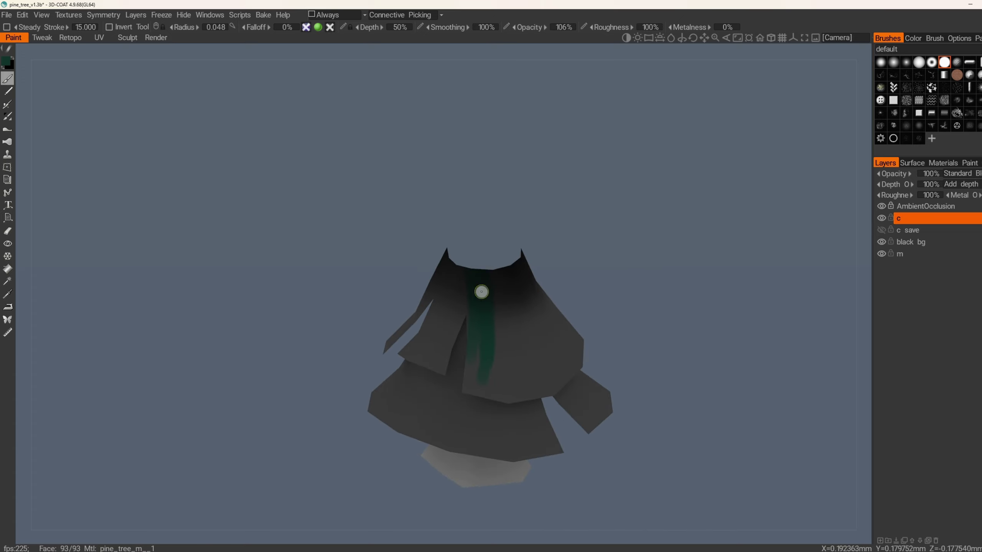
pyautogui.moveTo(482, 291); pyautogui.dragTo(486, 382)
pyautogui.moveTo(490, 309); pyautogui.dragTo(504, 398)
pyautogui.moveTo(500, 338)
pyautogui.keyDown('alt'); pyautogui.mouseDown()
pyautogui.moveTo(508, 377)
pyautogui.moveTo(508, 344)
pyautogui.moveTo(496, 370)
pyautogui.moveTo(515, 294)
pyautogui.moveTo(536, 353)
pyautogui.moveTo(539, 303)
pyautogui.moveTo(546, 362)
pyautogui.mouseUp(); pyautogui.keyUp('alt')
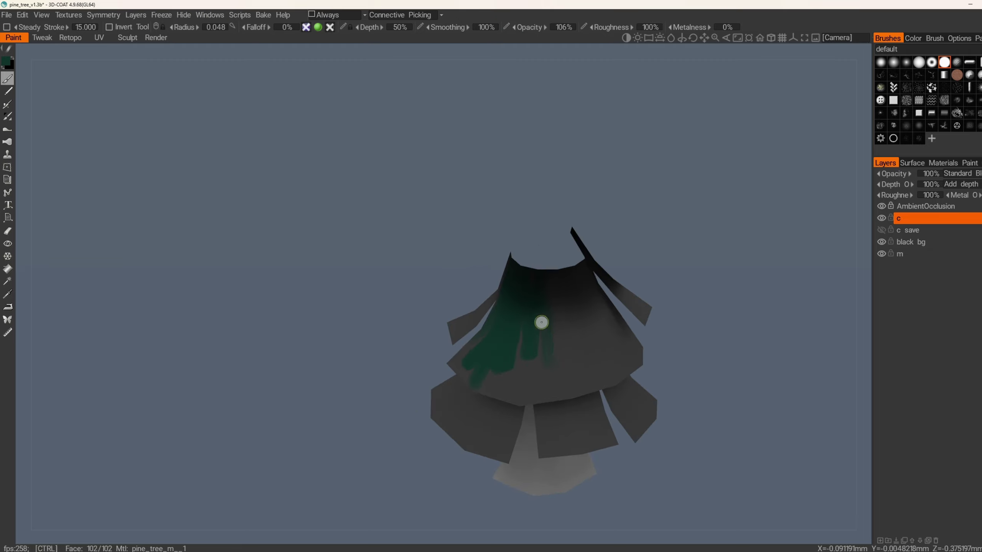
pyautogui.hotkey('ctrl', 'z')
pyautogui.moveTo(543, 308); pyautogui.dragTo(529, 375)
pyautogui.moveTo(546, 356); pyautogui.dragTo(549, 363)
pyautogui.moveTo(554, 286)
pyautogui.mouseDown()
pyautogui.moveTo(554, 366)
pyautogui.moveTo(675, 328)
pyautogui.moveTo(581, 340)
pyautogui.moveTo(508, 327)
pyautogui.moveTo(529, 367)
pyautogui.moveTo(542, 298)
pyautogui.moveTo(555, 328)
pyautogui.moveTo(557, 302)
pyautogui.moveTo(547, 325)
pyautogui.mouseUp()
# - Reduce the brush radius to 0.043 and continue the dark green streaks onto the third tier's narrow overlapping branch panel
pyautogui.press('[')
pyautogui.press('[')
pyautogui.keyDown('alt'); pyautogui.moveTo(532, 353); pyautogui.dragTo(501, 307, button='right'); pyautogui.keyUp('alt')
pyautogui.keyDown('alt'); pyautogui.moveTo(501, 307); pyautogui.dragTo(489, 309); pyautogui.keyUp('alt')
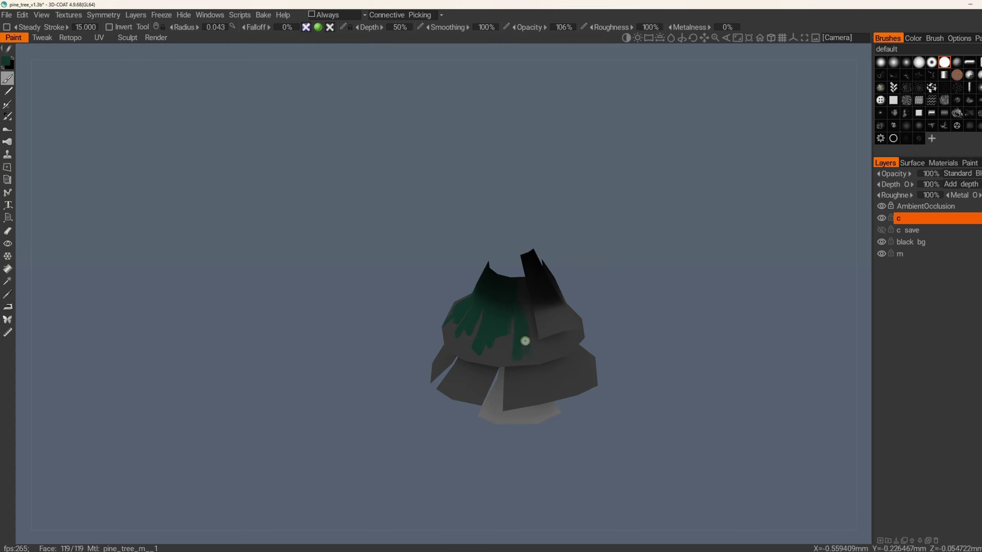
pyautogui.keyDown('alt'); pyautogui.moveTo(532, 335); pyautogui.dragTo(537, 277); pyautogui.keyUp('alt')
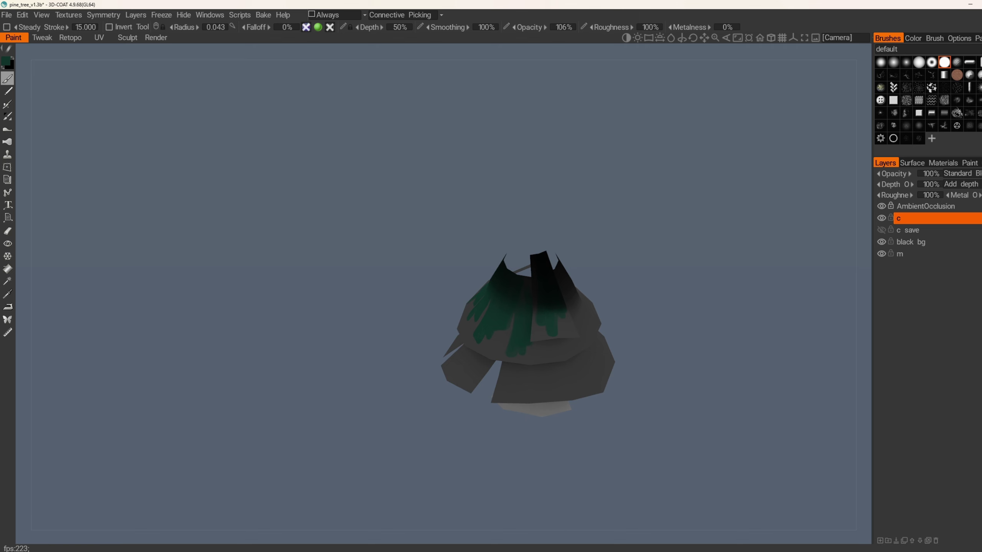
pyautogui.keyDown('alt'); pyautogui.moveTo(548, 350); pyautogui.dragTo(515, 386); pyautogui.keyUp('alt')
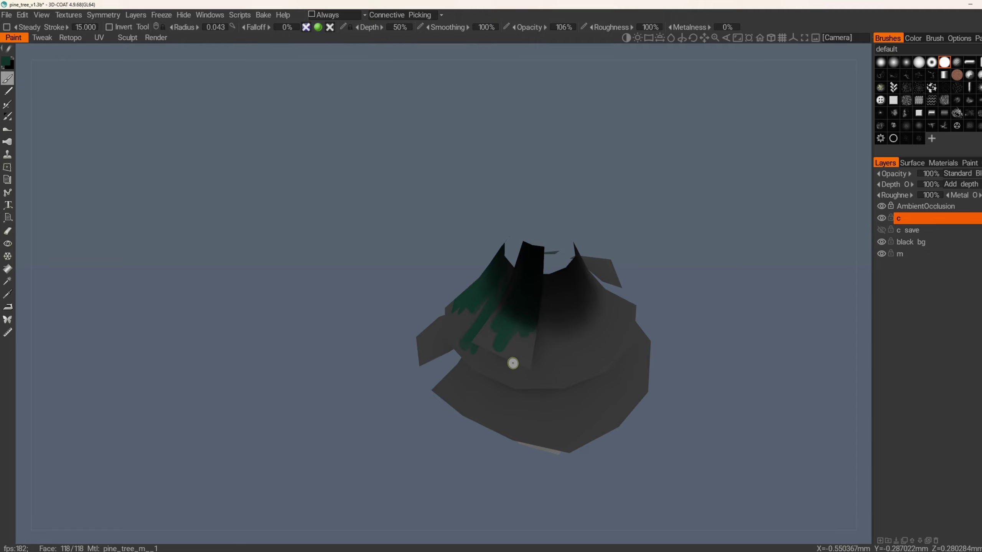
pyautogui.moveTo(524, 319)
pyautogui.keyDown('alt'); pyautogui.mouseDown()
pyautogui.moveTo(570, 322)
pyautogui.moveTo(568, 331)
pyautogui.moveTo(501, 313)
pyautogui.moveTo(501, 348)
pyautogui.mouseUp(); pyautogui.keyUp('alt')
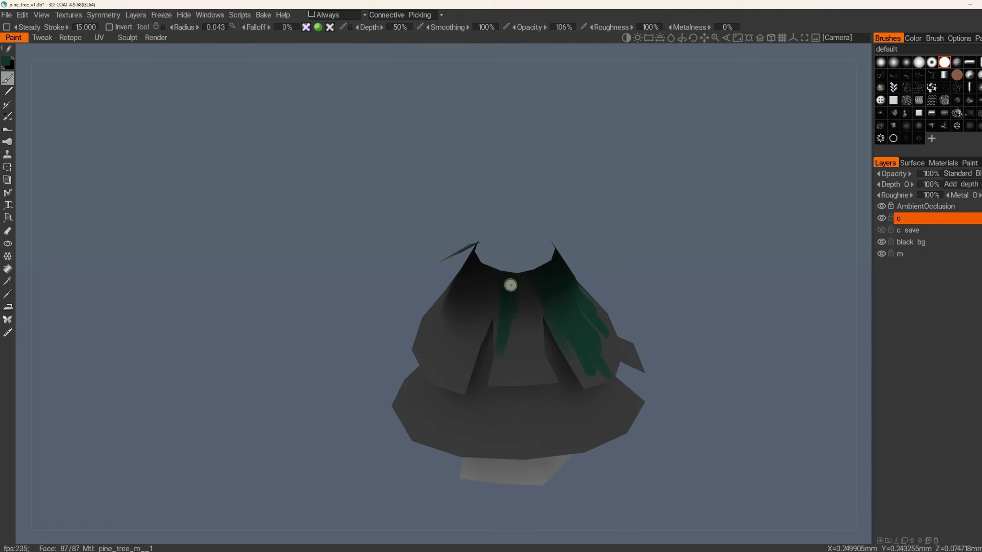
# - Paint dark green streaks on the third tier's recessed middle panel and start on the wide panel beside it
pyautogui.moveTo(510, 285)
pyautogui.mouseDown()
pyautogui.moveTo(512, 373)
pyautogui.moveTo(533, 320)
pyautogui.mouseUp()
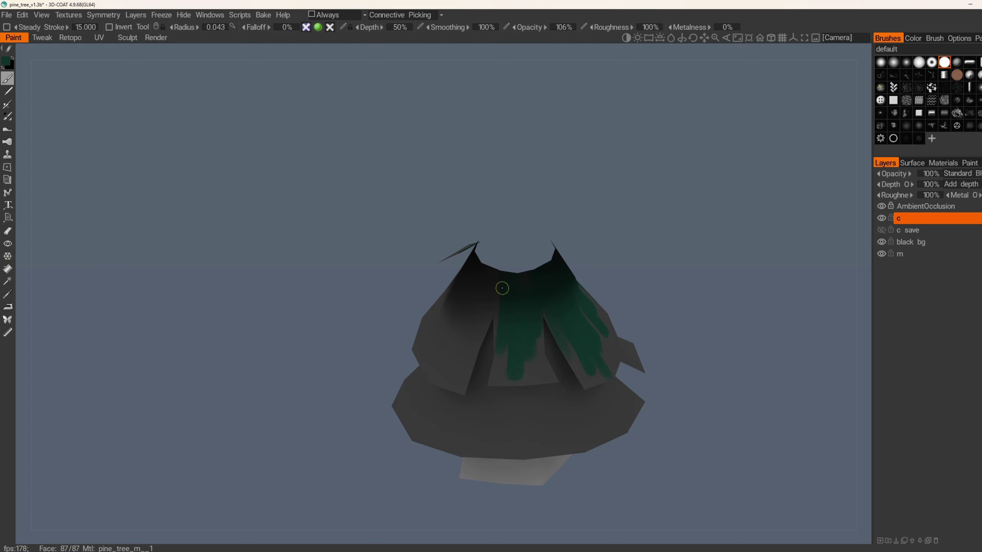
pyautogui.moveTo(523, 279)
pyautogui.keyDown('alt'); pyautogui.mouseDown()
pyautogui.moveTo(531, 285)
pyautogui.moveTo(490, 302)
pyautogui.mouseUp(); pyautogui.keyUp('alt')
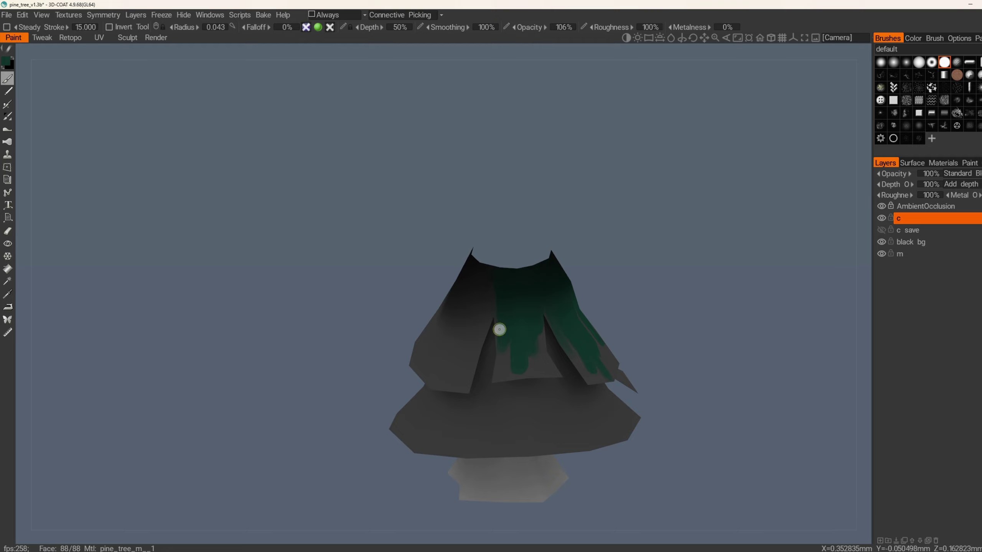
pyautogui.moveTo(509, 342)
pyautogui.mouseDown(button='middle')
pyautogui.moveTo(533, 332)
pyautogui.moveTo(513, 281)
pyautogui.mouseUp(button='middle')
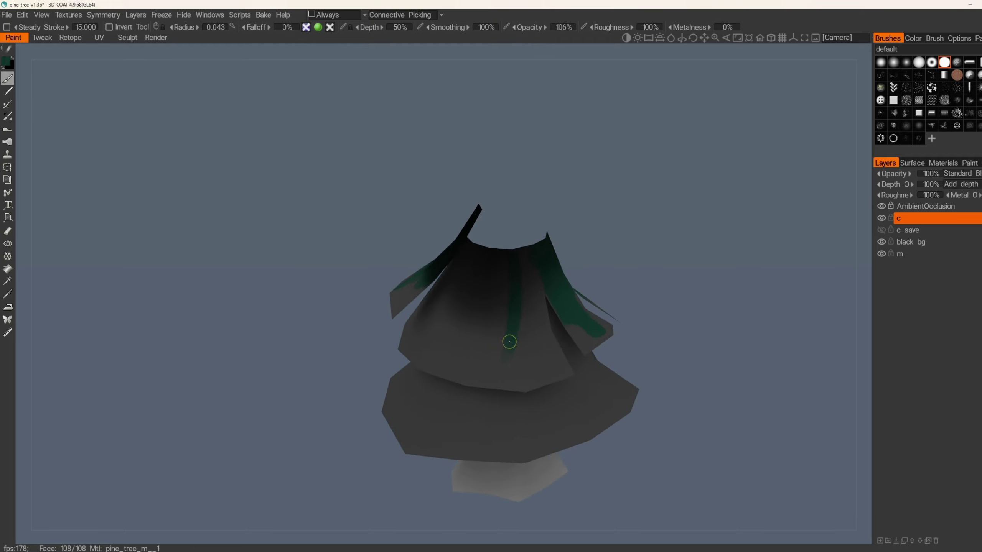
pyautogui.moveTo(508, 342)
pyautogui.mouseDown()
pyautogui.moveTo(519, 270)
pyautogui.moveTo(515, 345)
pyautogui.mouseUp()
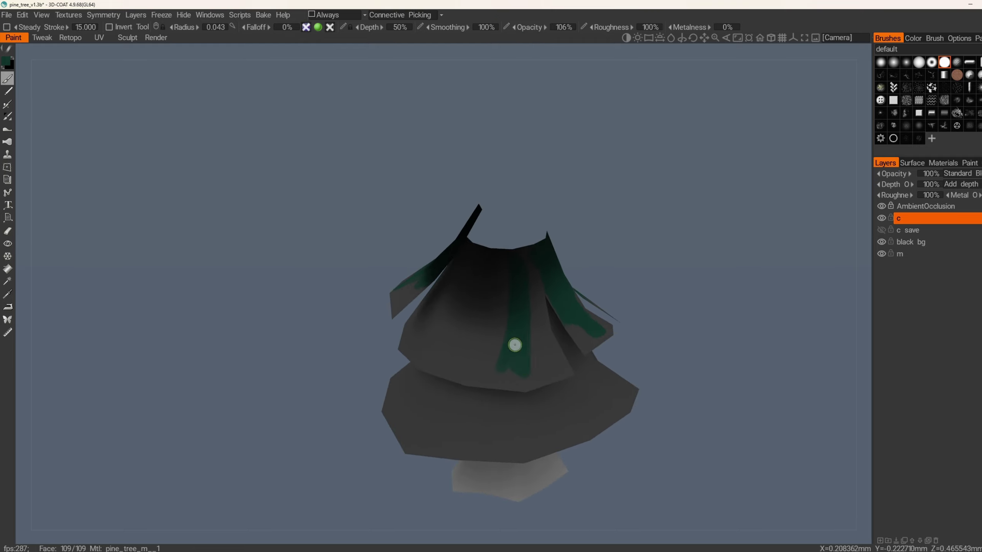
pyautogui.moveTo(502, 317)
pyautogui.mouseDown(button='middle')
pyautogui.moveTo(530, 340)
pyautogui.moveTo(528, 285)
pyautogui.mouseUp(button='middle')
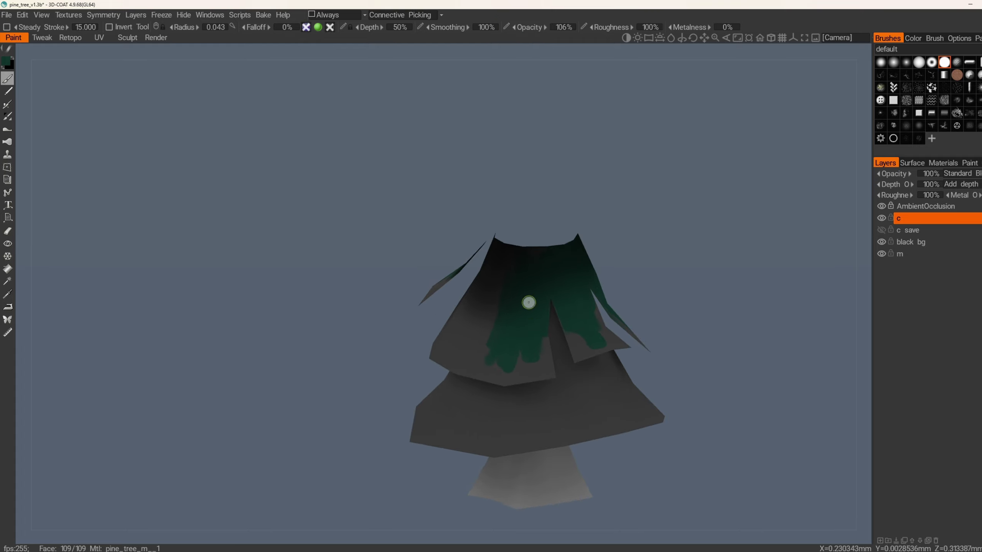
# - Extend the dark green streaks across the third tier's wide side up to the overlapping branch panel
pyautogui.keyDown('alt'); pyautogui.moveTo(529, 303); pyautogui.dragTo(515, 309); pyautogui.keyUp('alt')
pyautogui.keyDown('alt'); pyautogui.moveTo(540, 355); pyautogui.dragTo(535, 322); pyautogui.keyUp('alt')
pyautogui.moveTo(480, 270); pyautogui.dragTo(483, 358)
pyautogui.keyDown('alt'); pyautogui.moveTo(469, 312); pyautogui.dragTo(461, 331); pyautogui.keyUp('alt')
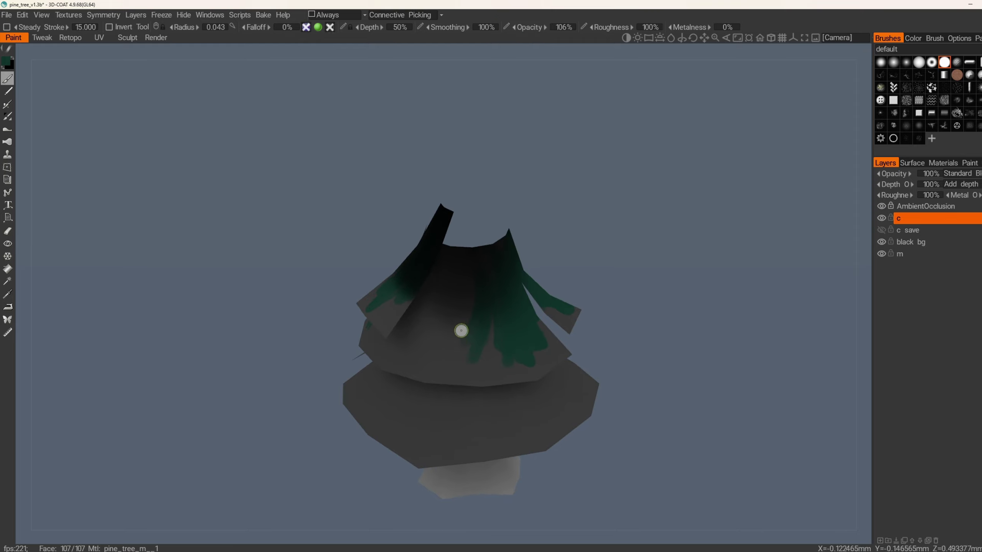
pyautogui.moveTo(471, 216)
pyautogui.mouseDown(button='middle')
pyautogui.moveTo(454, 314)
pyautogui.moveTo(485, 283)
pyautogui.moveTo(512, 319)
pyautogui.moveTo(499, 305)
pyautogui.moveTo(471, 335)
pyautogui.mouseUp(button='middle')
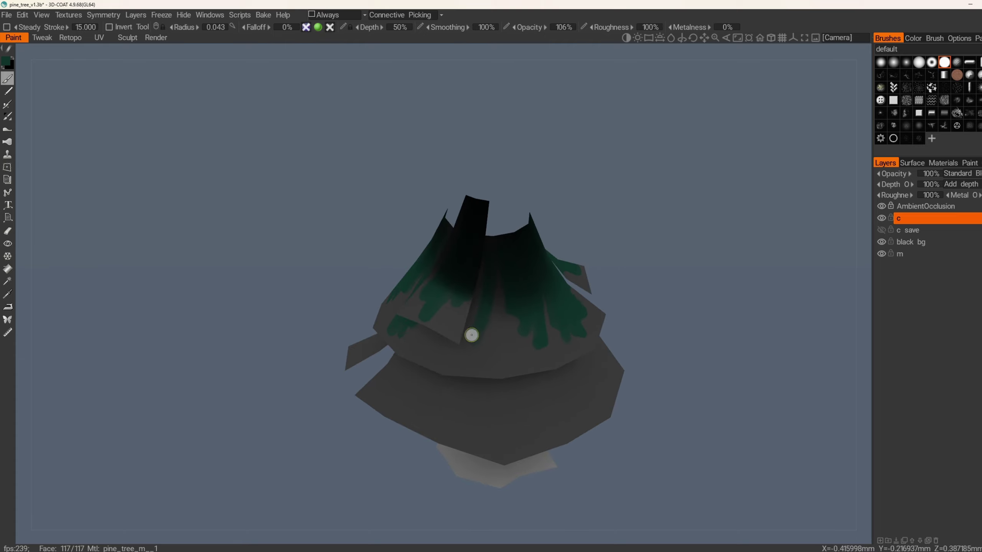
pyautogui.moveTo(472, 354); pyautogui.dragTo(502, 277)
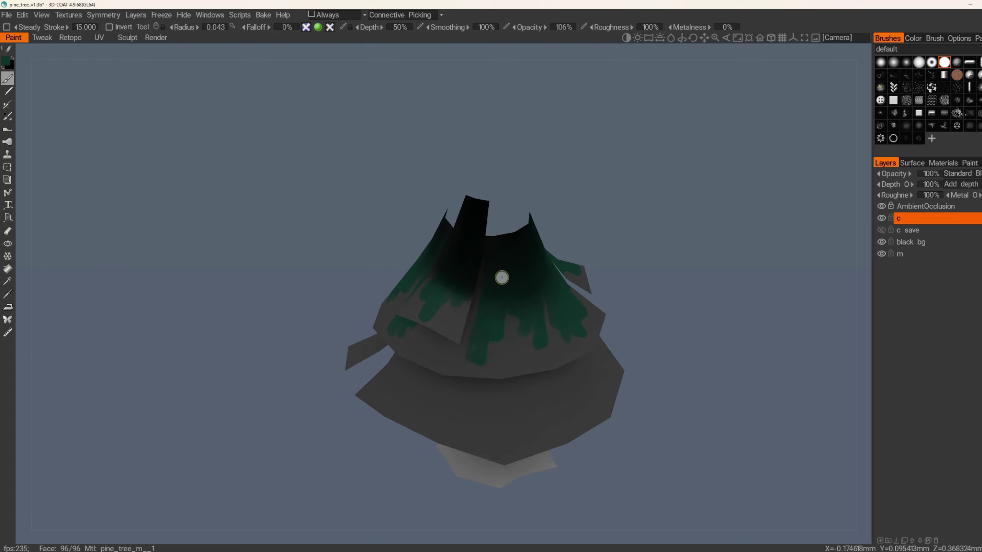
pyautogui.moveTo(483, 306); pyautogui.dragTo(513, 350, button='middle')
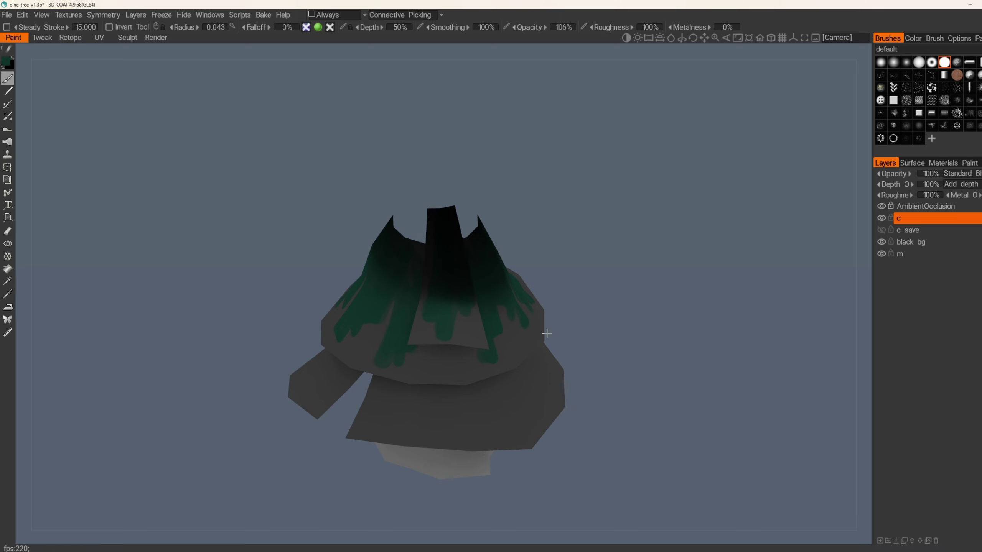
# - Hide the third tier's narrow overlapping branch panel and paint dark green over the bare strip behind it
pyautogui.click(5, 245)
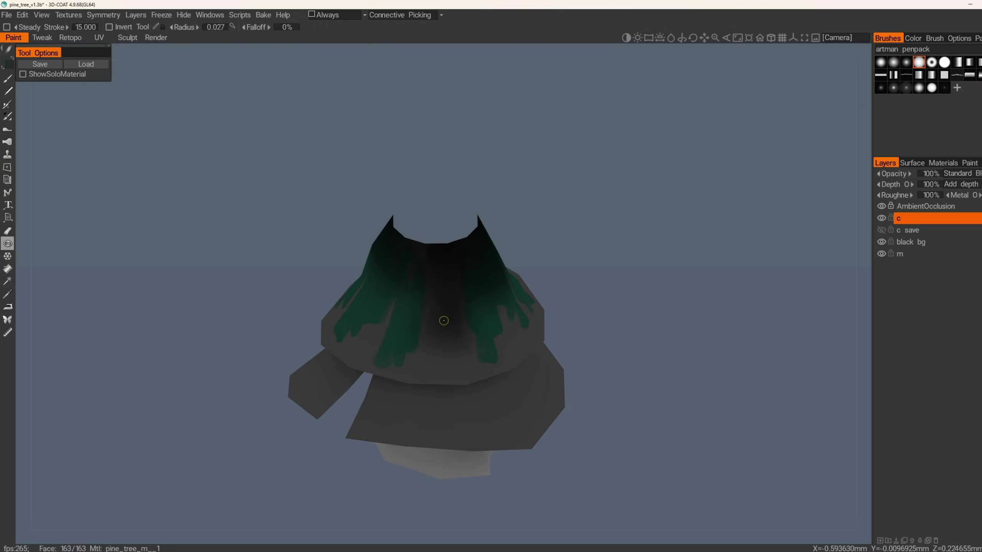
pyautogui.press('b')
pyautogui.moveTo(426, 267)
pyautogui.mouseDown()
pyautogui.moveTo(421, 327)
pyautogui.moveTo(439, 349)
pyautogui.mouseUp()
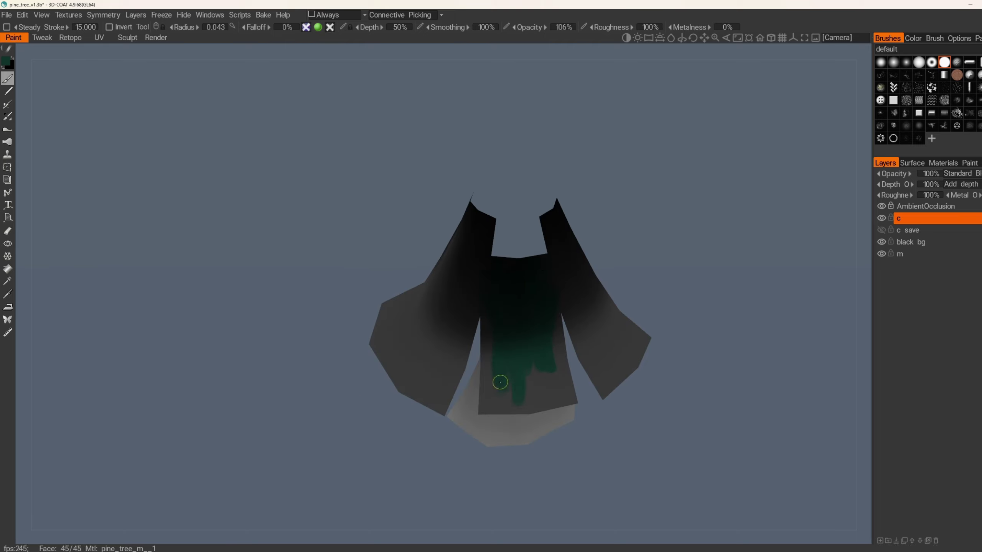
# - Paint dark green streaks down the bottom tier, from its narrow separate panel onto the adjoining wide skirt
pyautogui.moveTo(504, 384)
pyautogui.keyDown('alt'); pyautogui.mouseDown()
pyautogui.moveTo(495, 309)
pyautogui.moveTo(460, 316)
pyautogui.mouseUp(); pyautogui.keyUp('alt')
pyautogui.moveTo(473, 338)
pyautogui.mouseDown()
pyautogui.moveTo(495, 394)
pyautogui.moveTo(480, 315)
pyautogui.mouseUp()
pyautogui.moveTo(481, 315); pyautogui.dragTo(501, 380)
pyautogui.moveTo(493, 329)
pyautogui.keyDown('alt'); pyautogui.mouseDown()
pyautogui.moveTo(500, 322)
pyautogui.moveTo(520, 353)
pyautogui.mouseUp(); pyautogui.keyUp('alt')
pyautogui.moveTo(519, 388)
pyautogui.mouseDown()
pyautogui.moveTo(518, 348)
pyautogui.moveTo(541, 344)
pyautogui.moveTo(523, 331)
pyautogui.moveTo(547, 304)
pyautogui.moveTo(533, 388)
pyautogui.moveTo(543, 403)
pyautogui.mouseUp()
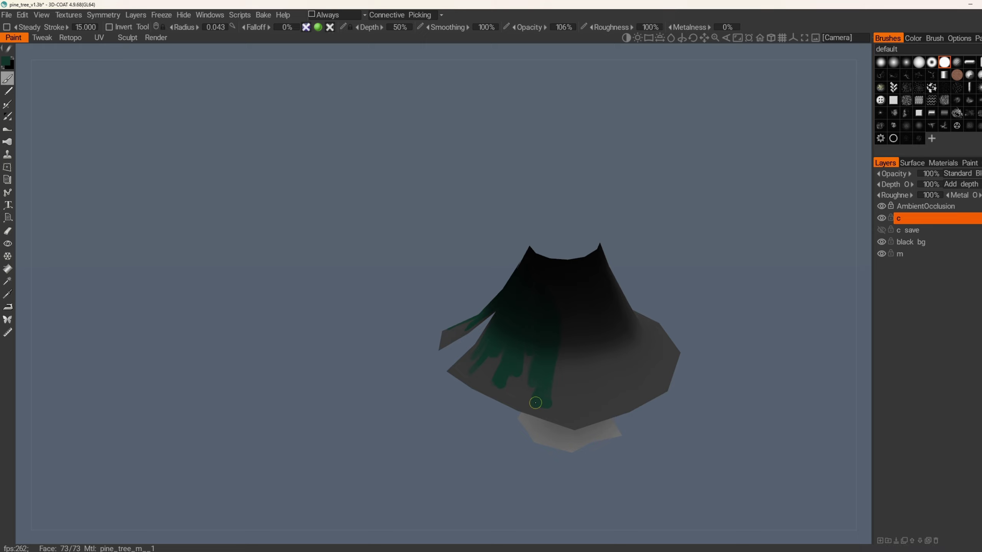
pyautogui.moveTo(556, 348); pyautogui.dragTo(555, 394)
pyautogui.moveTo(573, 334)
pyautogui.keyDown('alt'); pyautogui.mouseDown()
pyautogui.moveTo(555, 363)
pyautogui.moveTo(562, 390)
pyautogui.moveTo(578, 381)
pyautogui.mouseUp(); pyautogui.keyUp('alt')
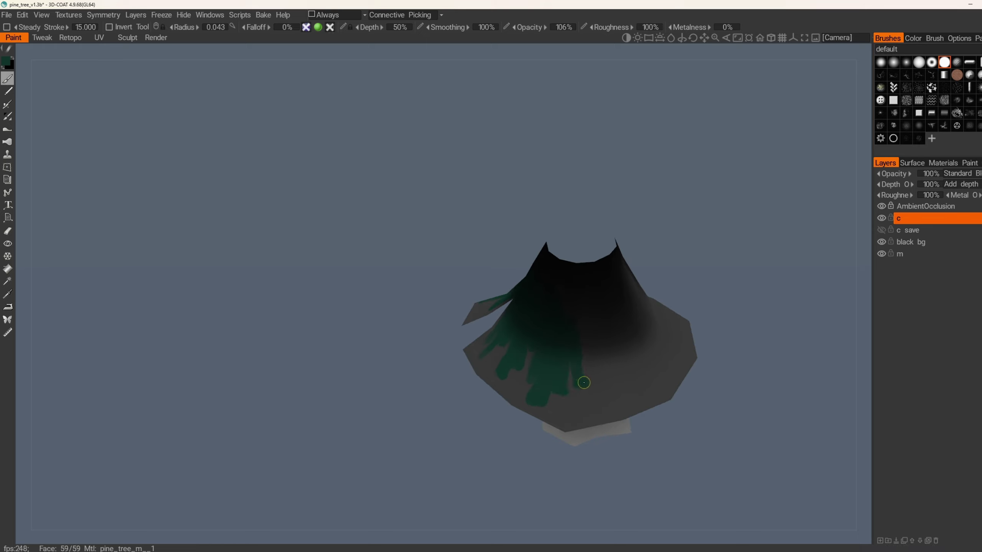
# - Continue the dark green streaks around the wide skirt of the bottom tier with uneven lower ends
pyautogui.keyDown('alt'); pyautogui.moveTo(549, 271); pyautogui.dragTo(505, 285); pyautogui.keyUp('alt')
pyautogui.moveTo(519, 296)
pyautogui.mouseDown()
pyautogui.moveTo(509, 381)
pyautogui.moveTo(518, 388)
pyautogui.mouseUp()
pyautogui.moveTo(524, 342); pyautogui.dragTo(533, 371)
pyautogui.moveTo(519, 315); pyautogui.dragTo(527, 375)
pyautogui.moveTo(550, 309)
pyautogui.keyDown('alt'); pyautogui.mouseDown()
pyautogui.moveTo(534, 295)
pyautogui.moveTo(539, 286)
pyautogui.mouseUp(); pyautogui.keyUp('alt')
pyautogui.moveTo(542, 296); pyautogui.dragTo(548, 354)
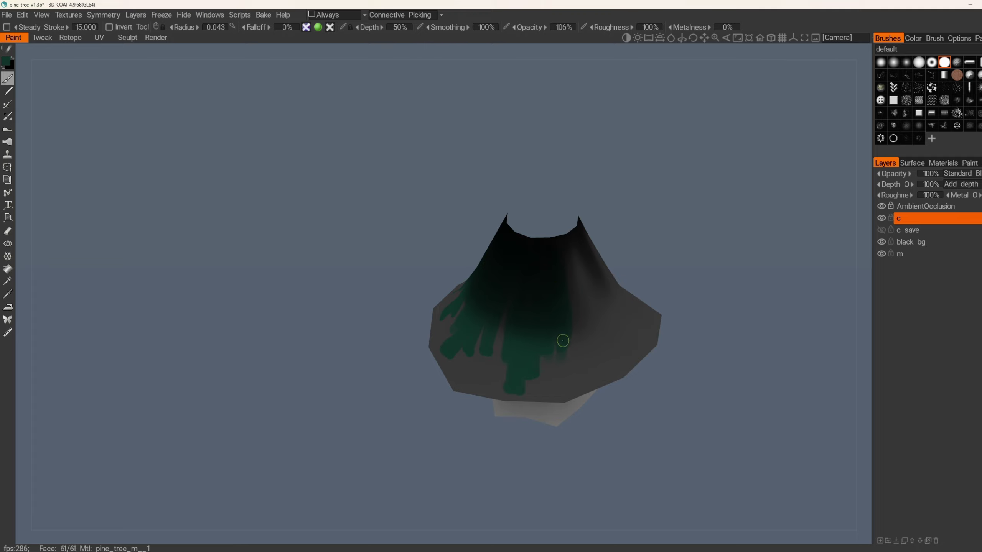
pyautogui.moveTo(558, 338)
pyautogui.keyDown('alt'); pyautogui.mouseDown()
pyautogui.moveTo(463, 342)
pyautogui.moveTo(563, 351)
pyautogui.moveTo(535, 390)
pyautogui.moveTo(534, 430)
pyautogui.mouseUp(); pyautogui.keyUp('alt')
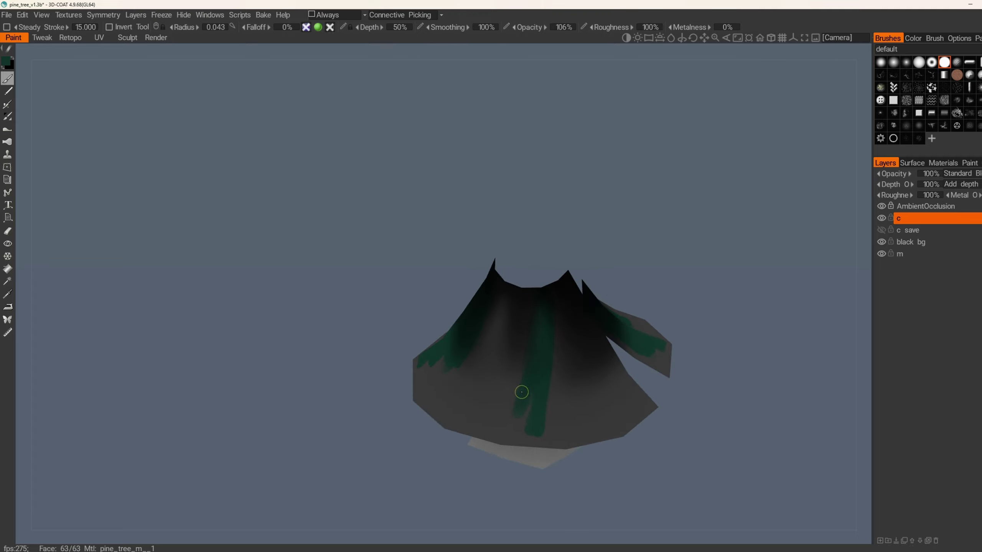
# - Fill the last bare sides of the bottom tier with dark green streaks, leaving the lower rim dark
pyautogui.moveTo(521, 393); pyautogui.dragTo(525, 404)
pyautogui.moveTo(541, 312)
pyautogui.mouseDown()
pyautogui.moveTo(510, 389)
pyautogui.moveTo(552, 308)
pyautogui.mouseUp()
pyautogui.moveTo(552, 309)
pyautogui.mouseDown()
pyautogui.moveTo(554, 396)
pyautogui.moveTo(566, 354)
pyautogui.mouseUp()
pyautogui.moveTo(568, 356); pyautogui.dragTo(571, 402)
pyautogui.keyDown('alt'); pyautogui.moveTo(567, 361); pyautogui.dragTo(582, 316); pyautogui.keyUp('alt')
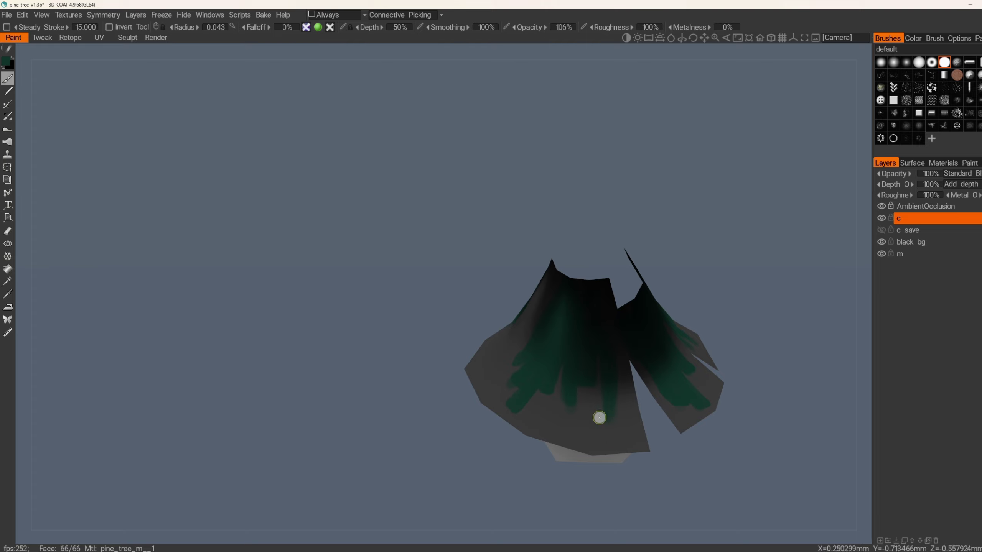
pyautogui.moveTo(617, 437); pyautogui.dragTo(607, 352)
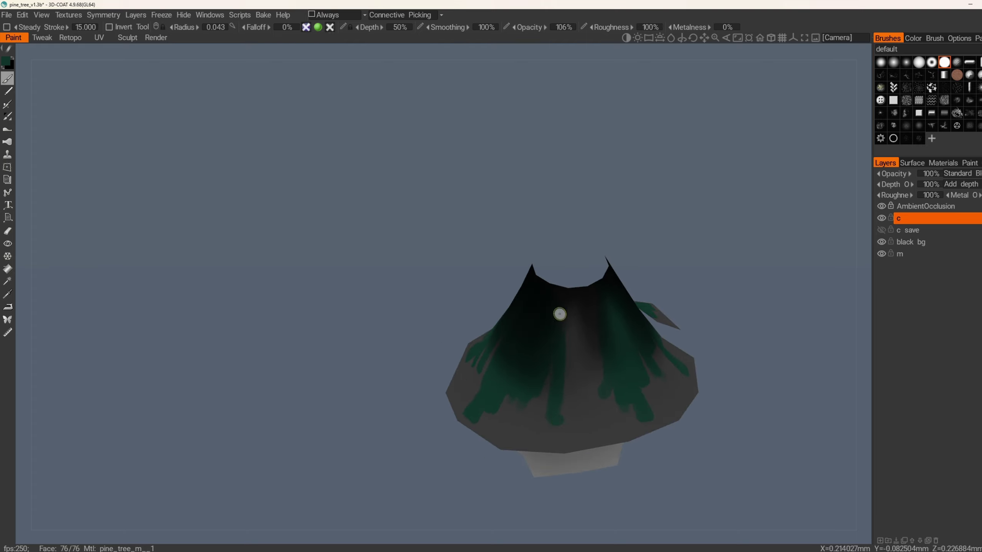
pyautogui.moveTo(560, 314); pyautogui.dragTo(570, 429)
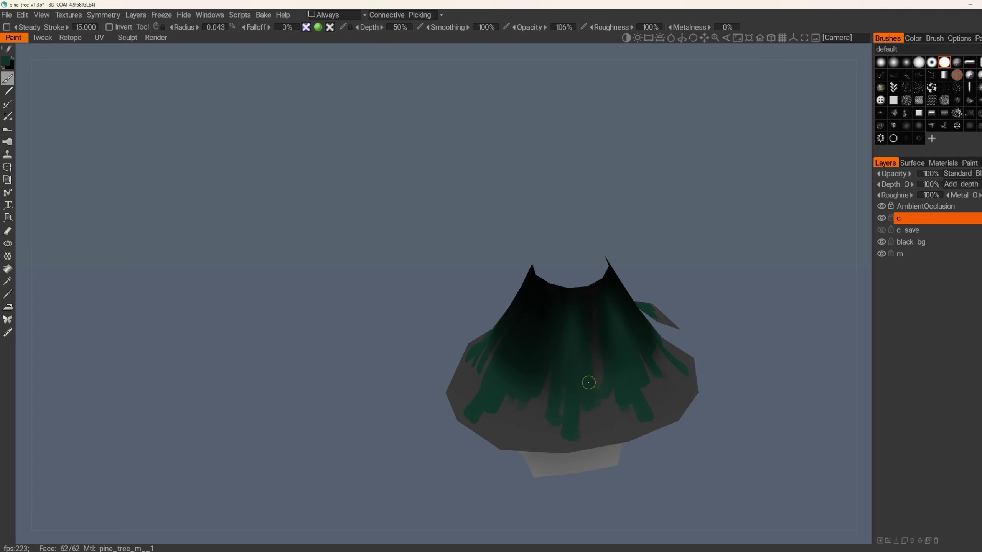
pyautogui.moveTo(599, 351)
pyautogui.keyDown('alt'); pyautogui.mouseDown()
pyautogui.moveTo(525, 367)
pyautogui.moveTo(557, 436)
pyautogui.moveTo(577, 375)
pyautogui.mouseUp(); pyautogui.keyUp('alt')
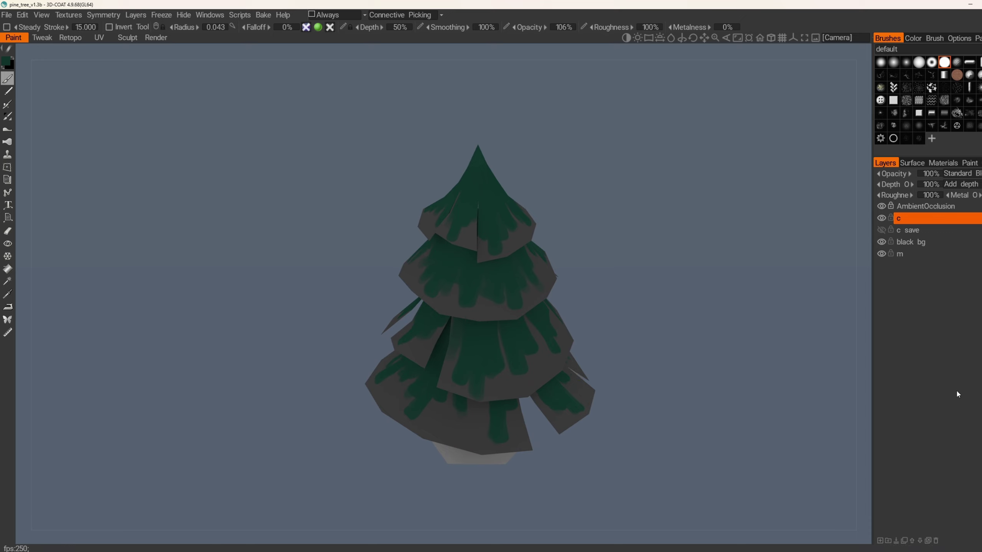
# - Toggle the visibility of the c and c save layers to compare the tree with and without the painted streaks
pyautogui.click(881, 219)
pyautogui.click(881, 219)
pyautogui.click(881, 218)
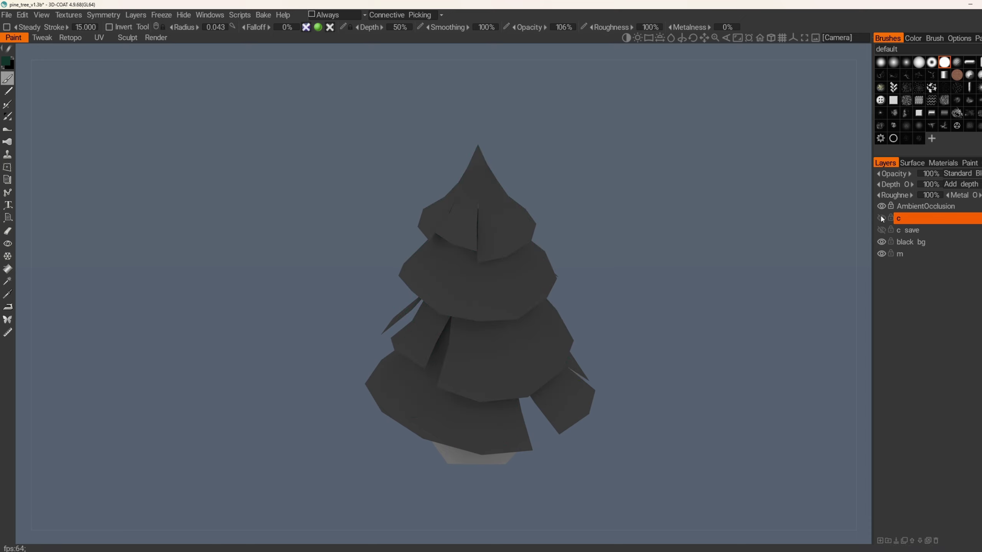
pyautogui.click(881, 218)
pyautogui.click(881, 218)
pyautogui.click(881, 230)
pyautogui.click(881, 230)
pyautogui.click(881, 218)
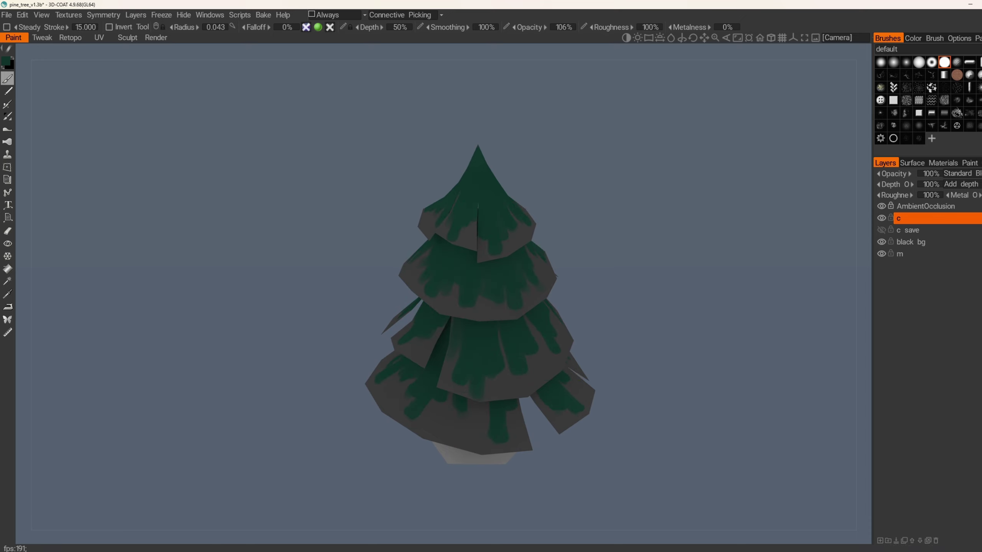
# - Set the opacity of the black bg layer to 100%
pyautogui.keyDown('alt'); pyautogui.moveTo(406, 247); pyautogui.dragTo(436, 244); pyautogui.keyUp('alt')
pyautogui.keyDown('alt'); pyautogui.moveTo(437, 244); pyautogui.dragTo(431, 336, button='right'); pyautogui.keyUp('alt')
pyautogui.keyDown('alt'); pyautogui.moveTo(431, 335); pyautogui.dragTo(456, 331); pyautogui.keyUp('alt')
pyautogui.click(916, 242)
pyautogui.click(930, 174)
pyautogui.write('100')
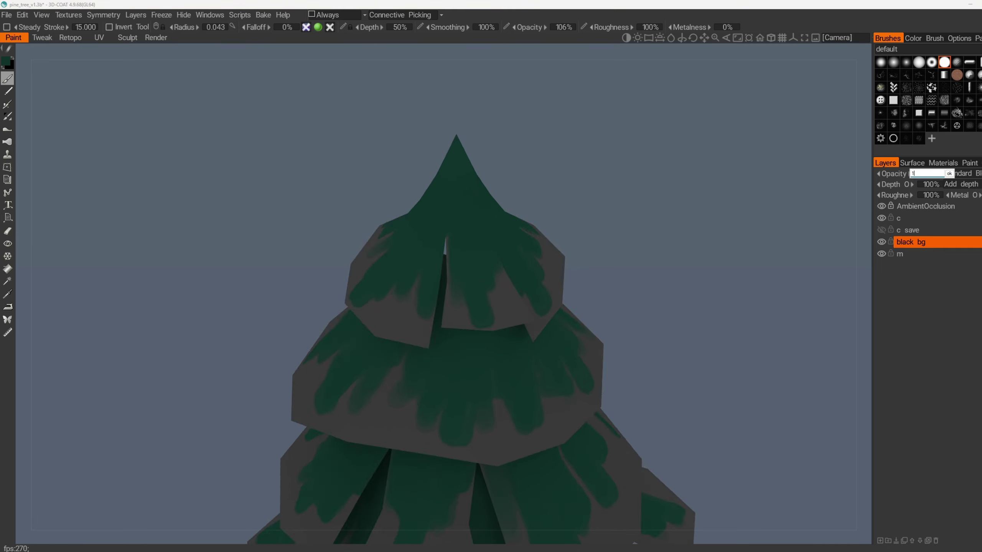
pyautogui.press('Return')
# - On layer c, erase notches into the rounded end of the top tier's central streak with a 0.011 radius Eraser
pyautogui.keyDown('alt'); pyautogui.moveTo(498, 296); pyautogui.dragTo(510, 361); pyautogui.keyUp('alt')
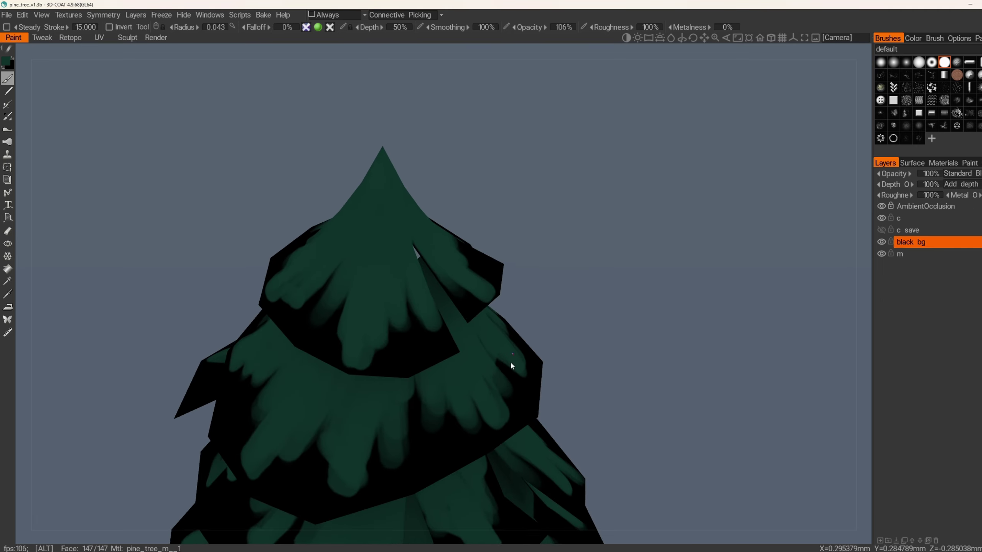
pyautogui.keyDown('alt'); pyautogui.moveTo(510, 361); pyautogui.dragTo(631, 362, button='middle'); pyautogui.keyUp('alt')
pyautogui.press('e')
pyautogui.moveTo(474, 355); pyautogui.dragTo(460, 356, button='right')
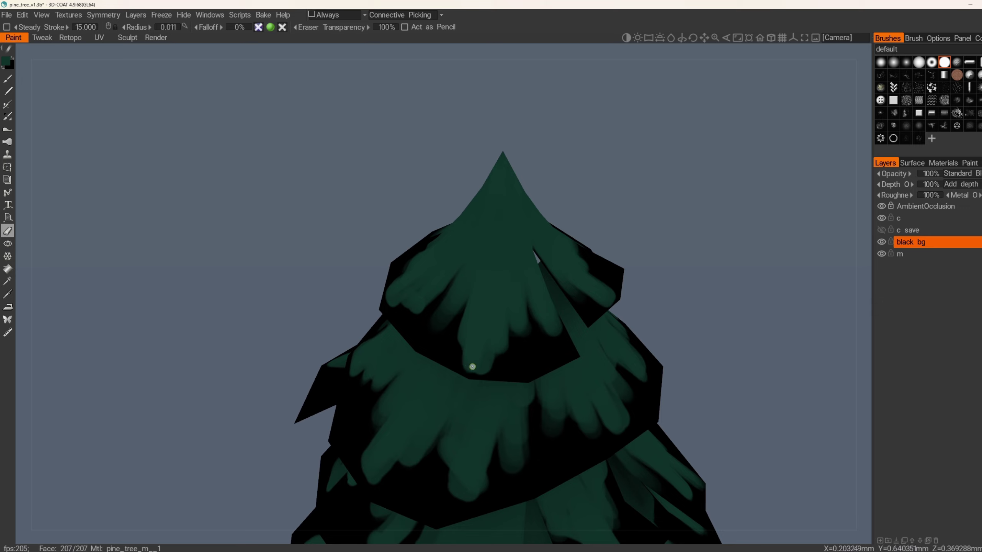
pyautogui.click(906, 218)
pyautogui.moveTo(484, 373); pyautogui.dragTo(495, 327)
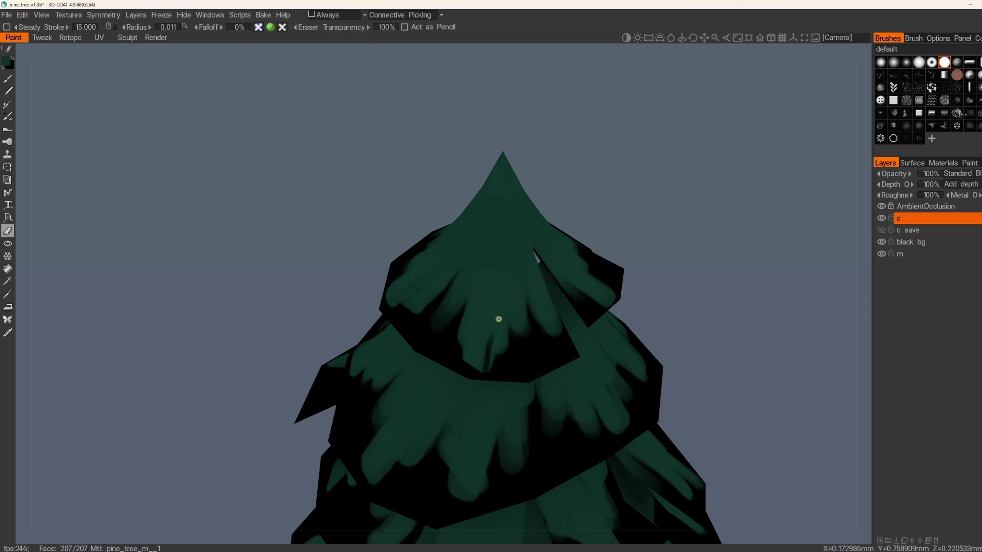
pyautogui.hotkey('ctrl', 'z')
pyautogui.moveTo(483, 377); pyautogui.dragTo(492, 319)
pyautogui.moveTo(488, 367)
pyautogui.mouseDown()
pyautogui.moveTo(525, 348)
pyautogui.moveTo(482, 371)
pyautogui.mouseUp()
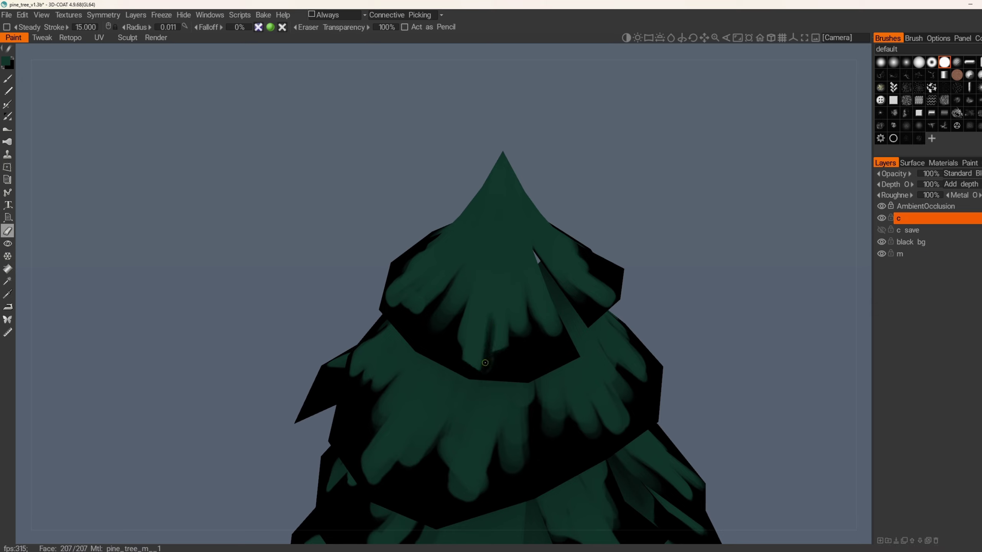
# - Erase the adjoining streak ends around the top tier into split, angular tips, reducing the Eraser radius to 0.01
pyautogui.keyDown('alt'); pyautogui.moveTo(437, 334); pyautogui.dragTo(451, 337); pyautogui.keyUp('alt')
pyautogui.moveTo(450, 337); pyautogui.dragTo(492, 347)
pyautogui.moveTo(422, 327)
pyautogui.mouseDown()
pyautogui.moveTo(439, 310)
pyautogui.moveTo(427, 336)
pyautogui.moveTo(493, 340)
pyautogui.moveTo(473, 340)
pyautogui.mouseUp()
pyautogui.moveTo(450, 343); pyautogui.dragTo(490, 329)
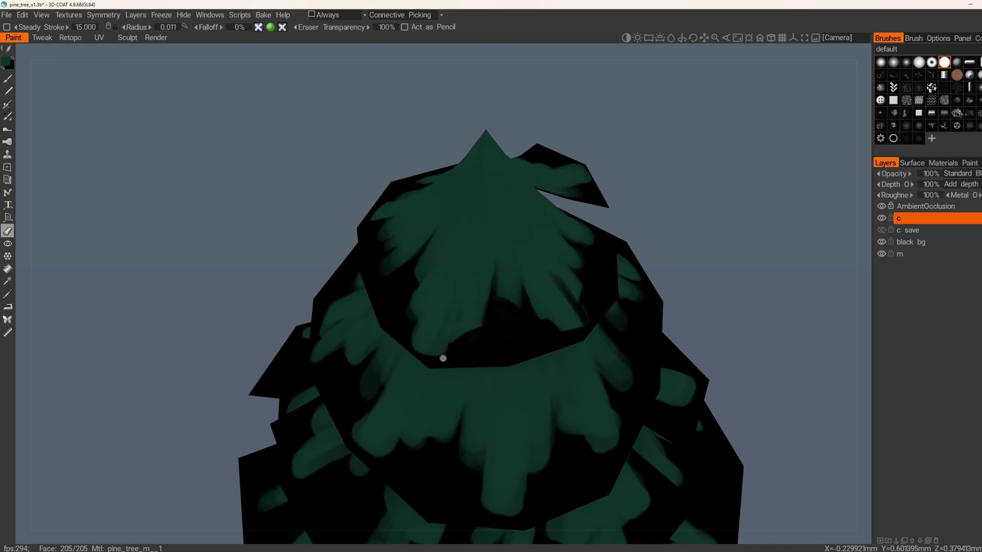
pyautogui.moveTo(442, 358); pyautogui.dragTo(463, 307)
pyautogui.hotkey('ctrl', 'z')
pyautogui.press('[')
pyautogui.moveTo(447, 350); pyautogui.dragTo(462, 292)
pyautogui.moveTo(442, 333)
pyautogui.keyDown('alt'); pyautogui.mouseDown()
pyautogui.moveTo(452, 288)
pyautogui.moveTo(451, 329)
pyautogui.mouseUp(); pyautogui.keyUp('alt')
pyautogui.moveTo(428, 361)
pyautogui.keyDown('alt'); pyautogui.mouseDown()
pyautogui.moveTo(449, 354)
pyautogui.moveTo(410, 334)
pyautogui.moveTo(518, 321)
pyautogui.moveTo(507, 312)
pyautogui.moveTo(531, 362)
pyautogui.moveTo(459, 368)
pyautogui.mouseUp(); pyautogui.keyUp('alt')
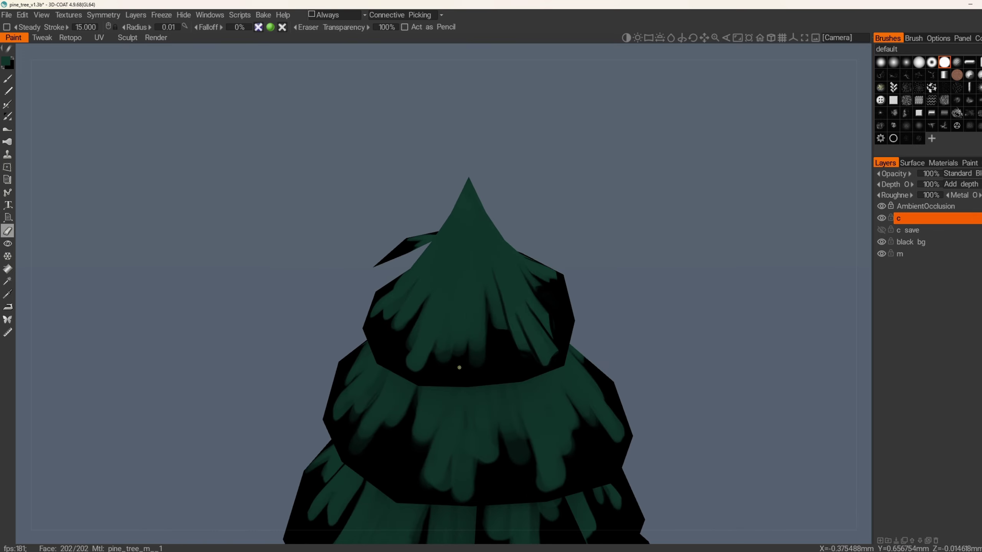
# - Cut narrow dark gaps between the streaks along the next side of the top tier and sharpen their lower ends
pyautogui.keyDown('alt'); pyautogui.moveTo(461, 290); pyautogui.dragTo(437, 354); pyautogui.keyUp('alt')
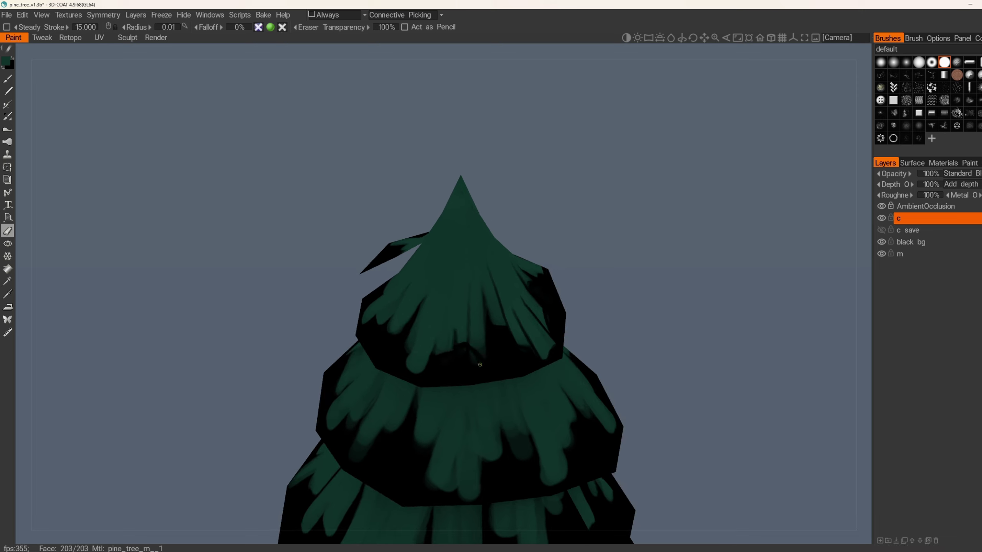
pyautogui.keyDown('alt'); pyautogui.moveTo(465, 348); pyautogui.dragTo(578, 346); pyautogui.keyUp('alt')
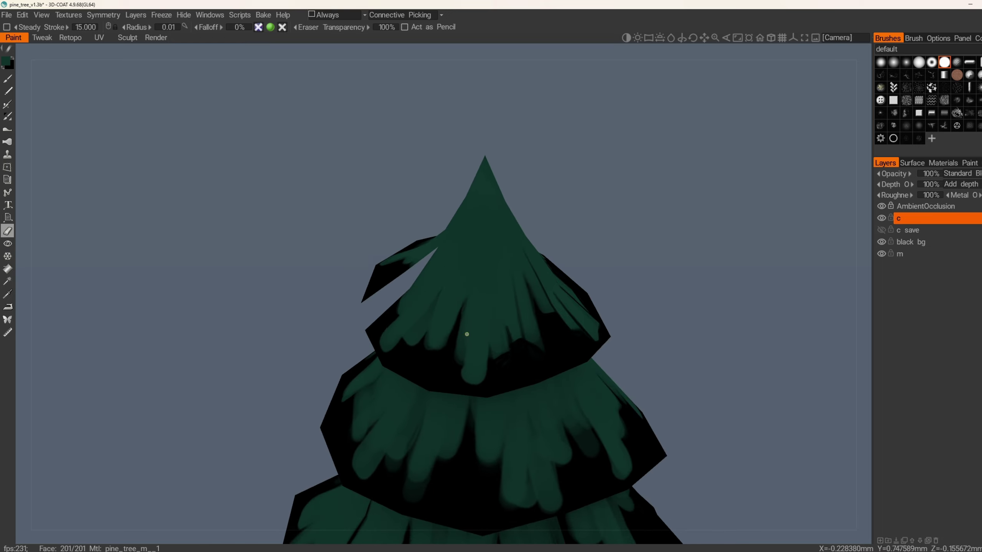
pyautogui.keyDown('alt'); pyautogui.moveTo(446, 360); pyautogui.dragTo(458, 363); pyautogui.keyUp('alt')
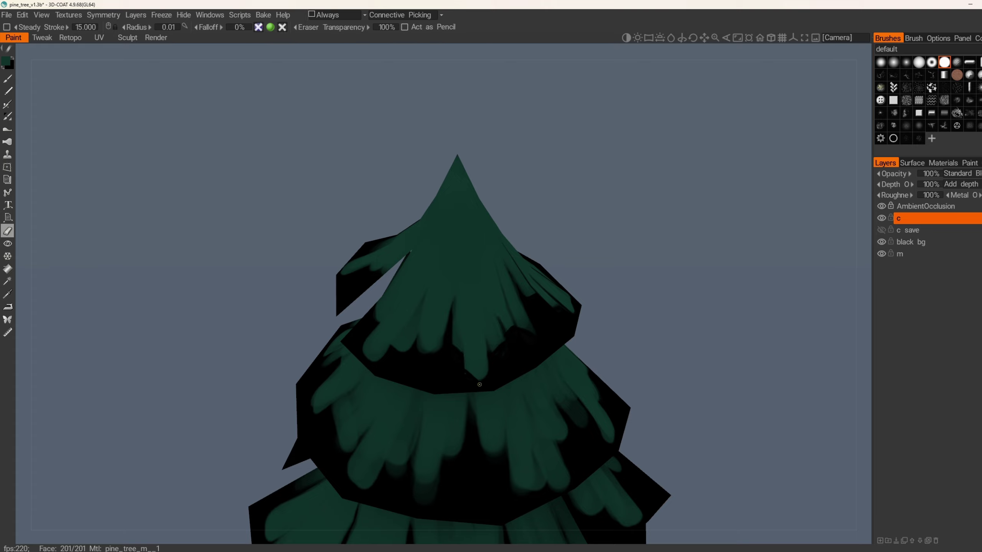
pyautogui.keyDown('alt'); pyautogui.moveTo(493, 357); pyautogui.dragTo(474, 361); pyautogui.keyUp('alt')
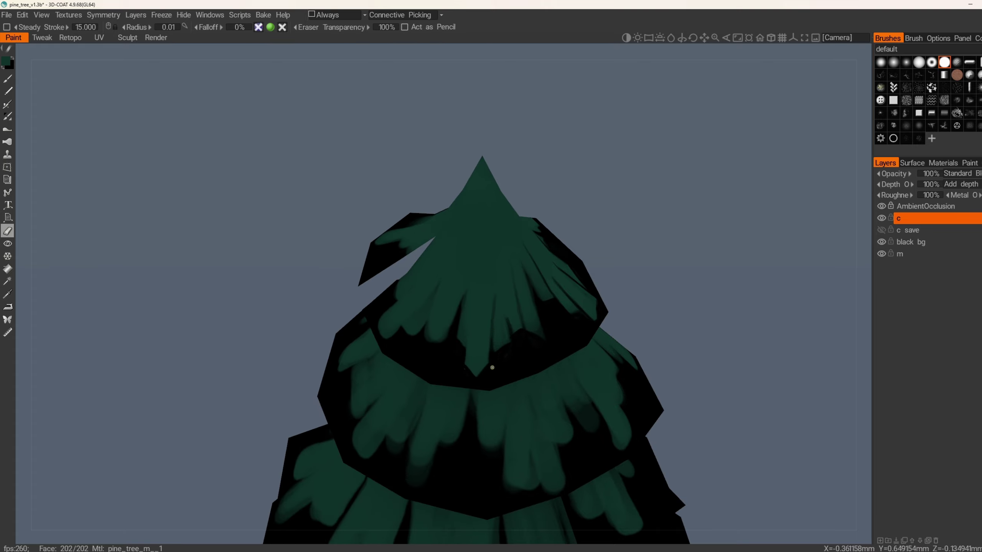
pyautogui.keyDown('alt'); pyautogui.moveTo(508, 358); pyautogui.dragTo(431, 342); pyautogui.keyUp('alt')
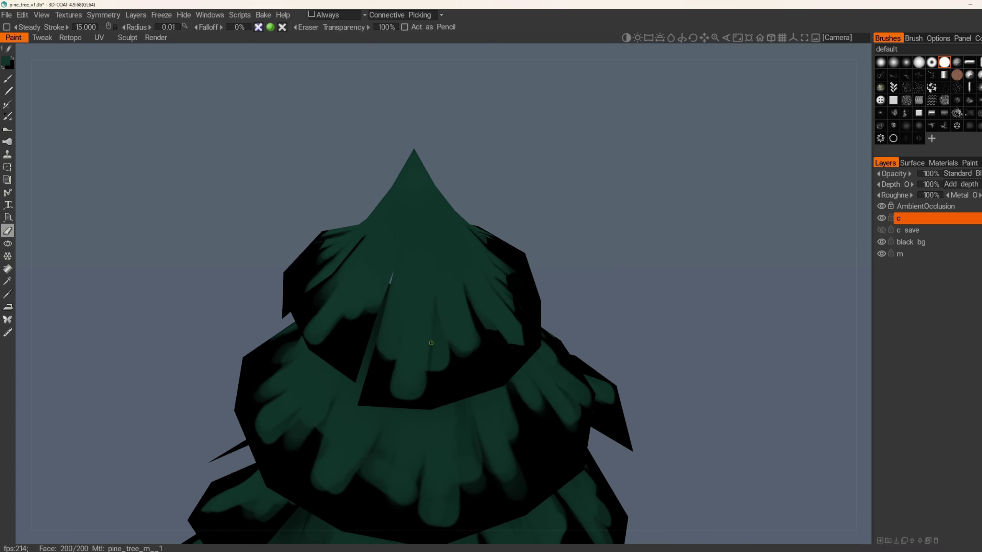
# - Erase the rounded streak ends on both sides of the top tier's slit into angular, split tips
pyautogui.keyDown('alt'); pyautogui.moveTo(421, 394); pyautogui.dragTo(439, 371); pyautogui.keyUp('alt')
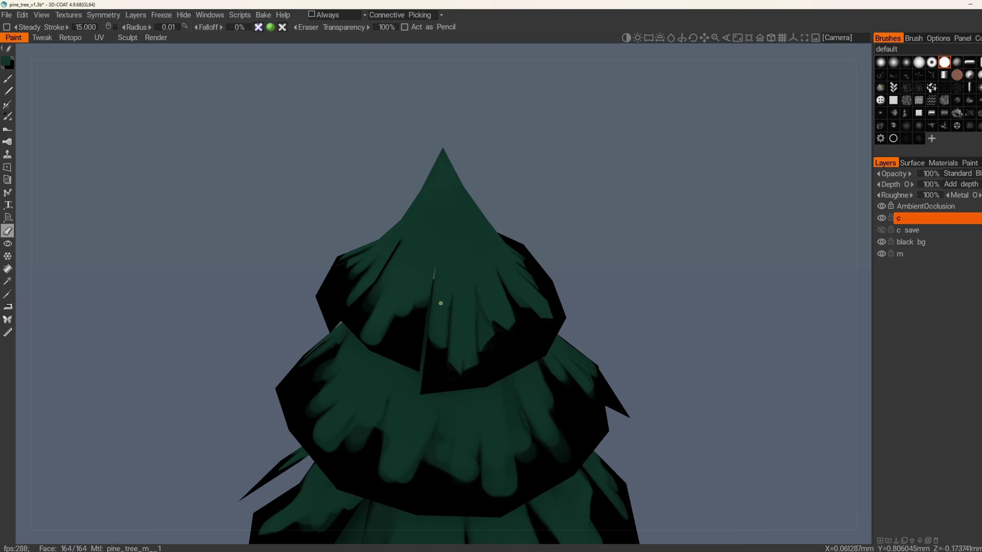
pyautogui.keyDown('alt'); pyautogui.moveTo(441, 352); pyautogui.dragTo(449, 323); pyautogui.keyUp('alt')
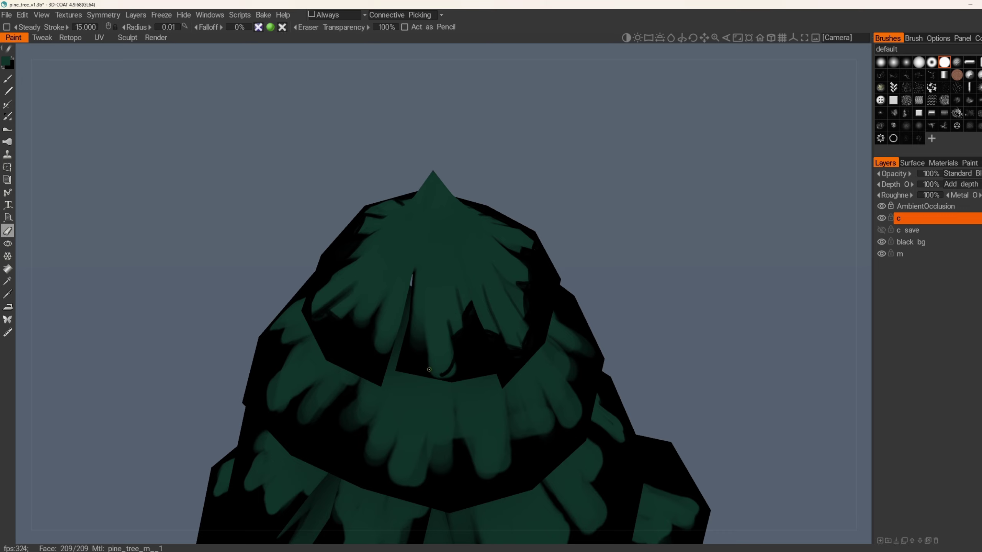
pyautogui.keyDown('alt'); pyautogui.moveTo(416, 351); pyautogui.dragTo(420, 339); pyautogui.keyUp('alt')
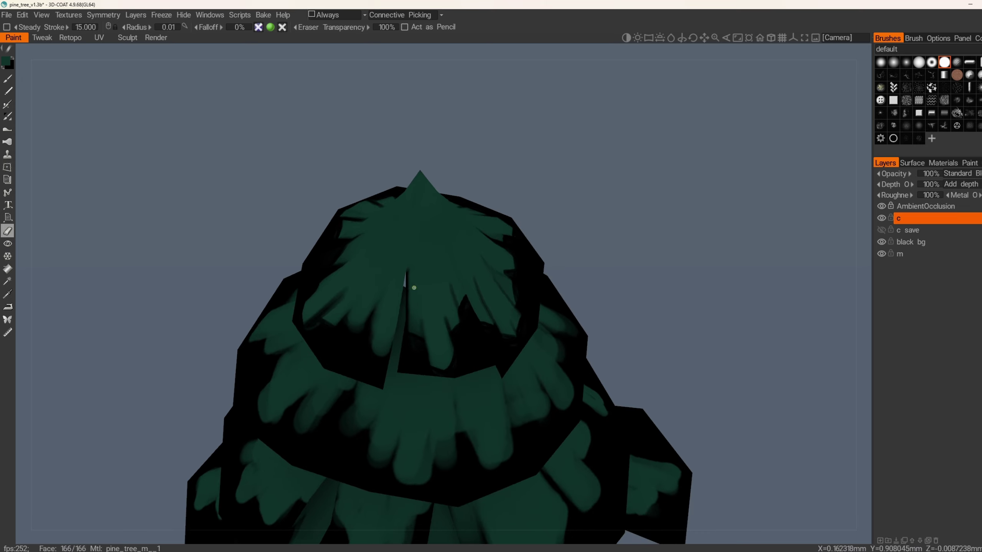
pyautogui.keyDown('alt'); pyautogui.moveTo(415, 297); pyautogui.dragTo(425, 351); pyautogui.keyUp('alt')
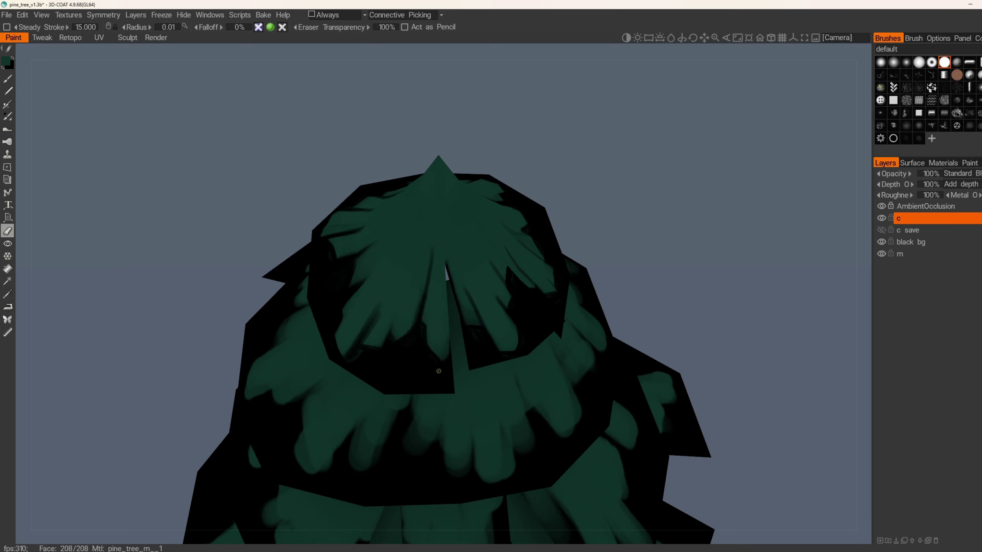
pyautogui.keyDown('alt'); pyautogui.moveTo(443, 358); pyautogui.dragTo(387, 349); pyautogui.keyUp('alt')
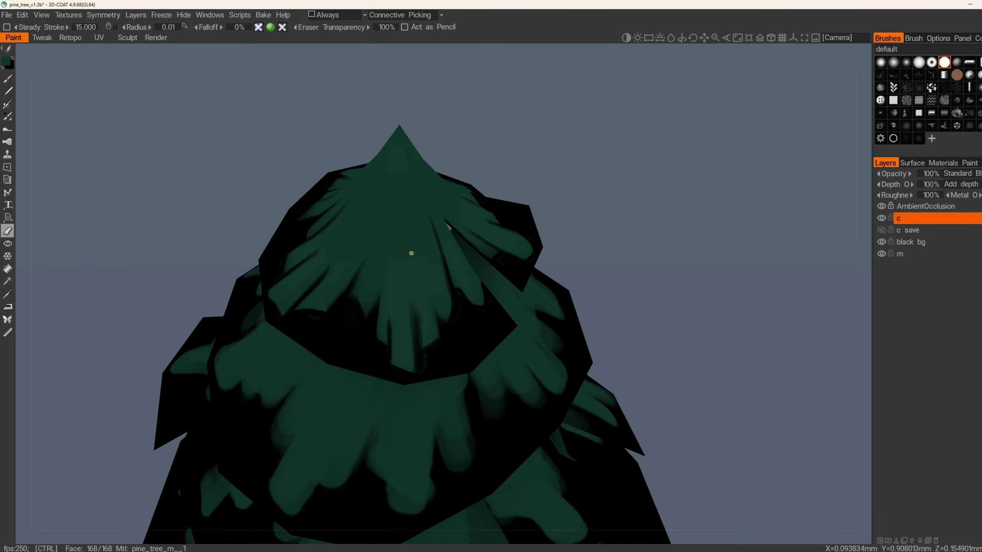
pyautogui.moveTo(409, 335)
pyautogui.keyDown('alt'); pyautogui.mouseDown()
pyautogui.moveTo(511, 291)
pyautogui.moveTo(512, 308)
pyautogui.moveTo(434, 316)
pyautogui.moveTo(442, 318)
pyautogui.mouseUp(); pyautogui.keyUp('alt')
# - Set the paint brush radius to 0.012, check the top tier's streaks from all sides, and save the file
pyautogui.press('v')
pyautogui.press('[')
pyautogui.press('[')
pyautogui.press('[')
pyautogui.press('[')
pyautogui.press('[')
pyautogui.press('[')
pyautogui.keyDown('alt'); pyautogui.moveTo(434, 355); pyautogui.dragTo(403, 303); pyautogui.keyUp('alt')
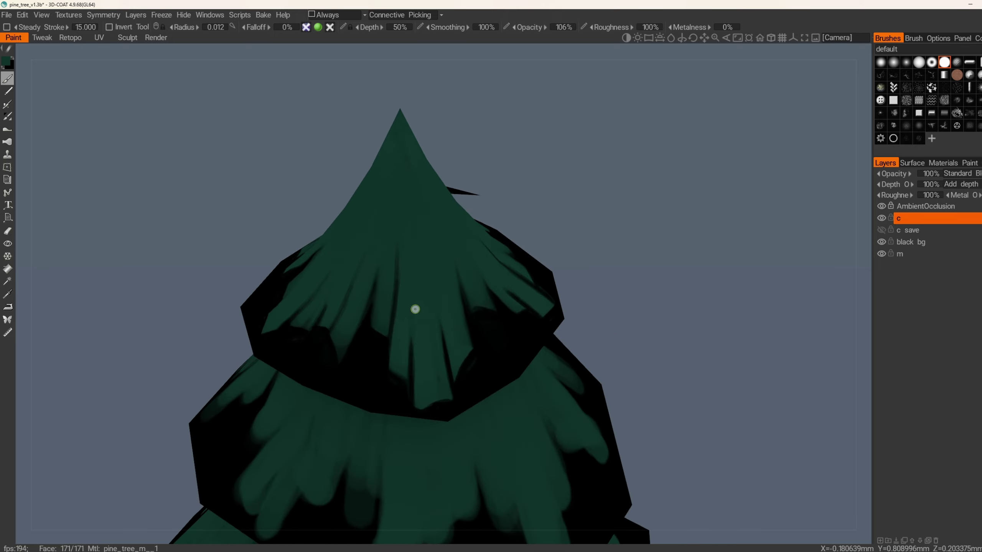
pyautogui.keyDown('alt'); pyautogui.moveTo(394, 233); pyautogui.dragTo(430, 259); pyautogui.keyUp('alt')
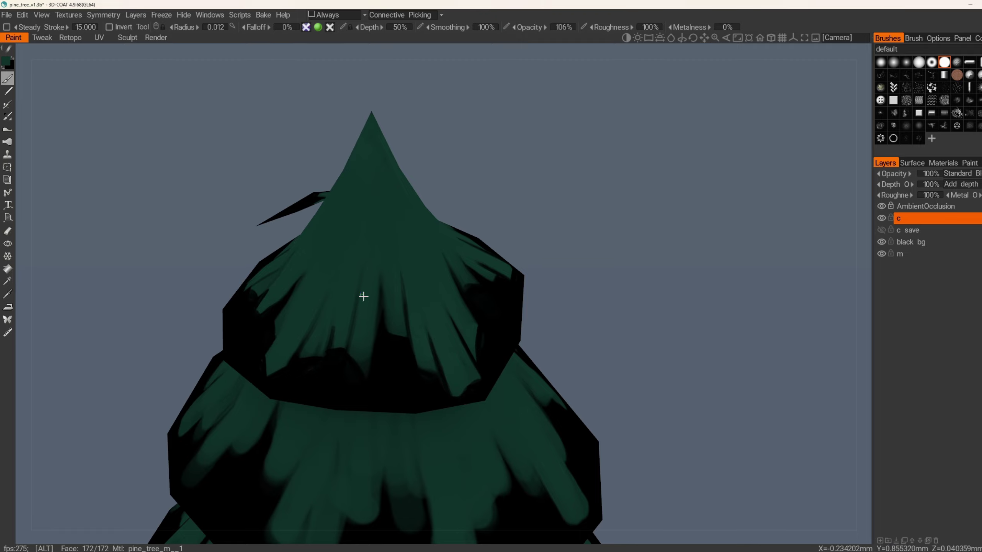
pyautogui.keyDown('alt'); pyautogui.moveTo(364, 296); pyautogui.dragTo(572, 311); pyautogui.keyUp('alt')
pyautogui.hotkey('ctrl', 's')
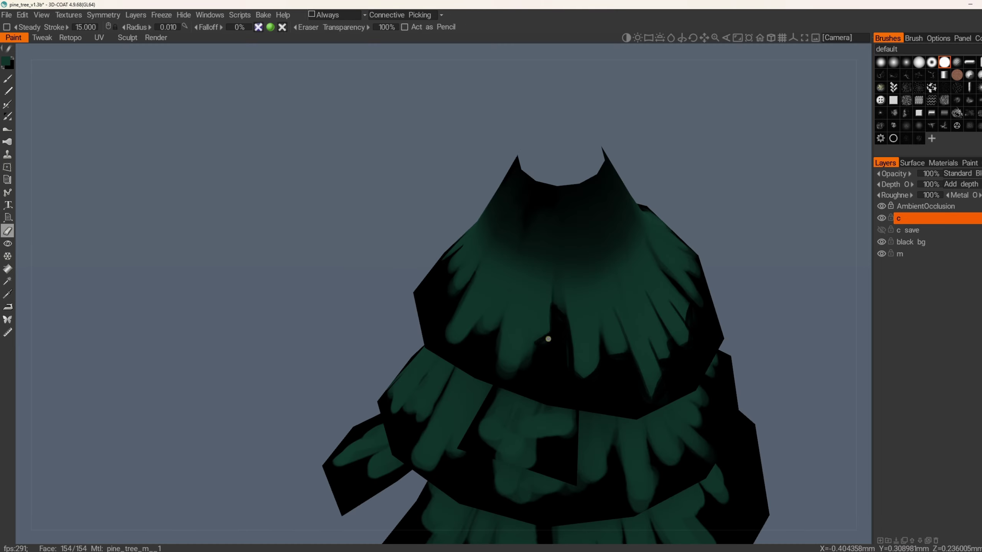
# - Erase the soft streak ends of the second tier from the top into jagged tips with the Eraser
pyautogui.moveTo(548, 339)
pyautogui.keyDown('alt'); pyautogui.mouseDown()
pyautogui.moveTo(538, 349)
pyautogui.moveTo(547, 322)
pyautogui.mouseUp(); pyautogui.keyUp('alt')
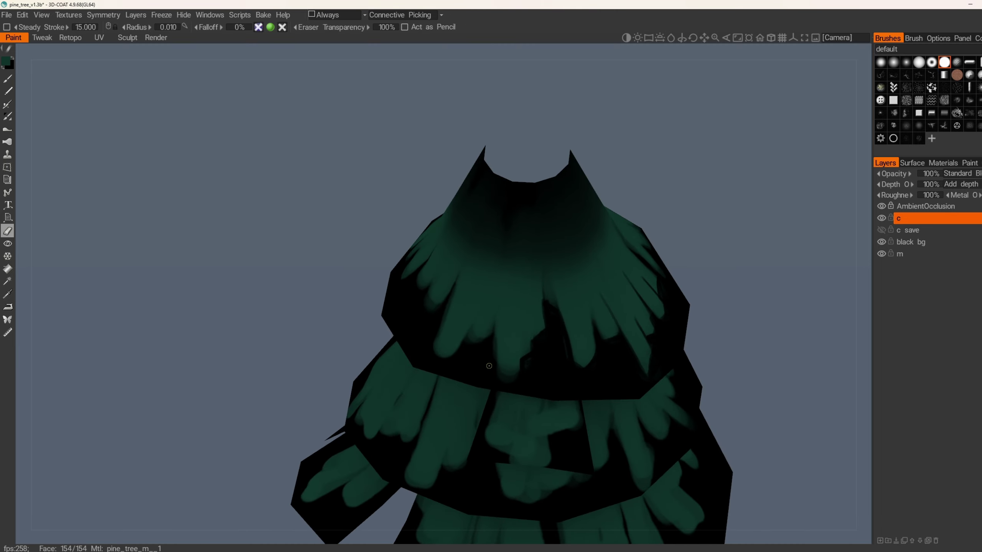
pyautogui.moveTo(491, 360); pyautogui.dragTo(534, 359)
pyautogui.keyDown('alt'); pyautogui.moveTo(527, 362); pyautogui.dragTo(533, 351, button='middle'); pyautogui.keyUp('alt')
pyautogui.moveTo(535, 347)
pyautogui.keyDown('alt'); pyautogui.mouseDown()
pyautogui.moveTo(533, 337)
pyautogui.moveTo(528, 363)
pyautogui.moveTo(484, 361)
pyautogui.moveTo(469, 339)
pyautogui.moveTo(462, 356)
pyautogui.moveTo(487, 371)
pyautogui.moveTo(519, 335)
pyautogui.moveTo(583, 341)
pyautogui.moveTo(520, 333)
pyautogui.moveTo(502, 315)
pyautogui.mouseUp(); pyautogui.keyUp('alt')
pyautogui.hotkey('ctrl', 'z')
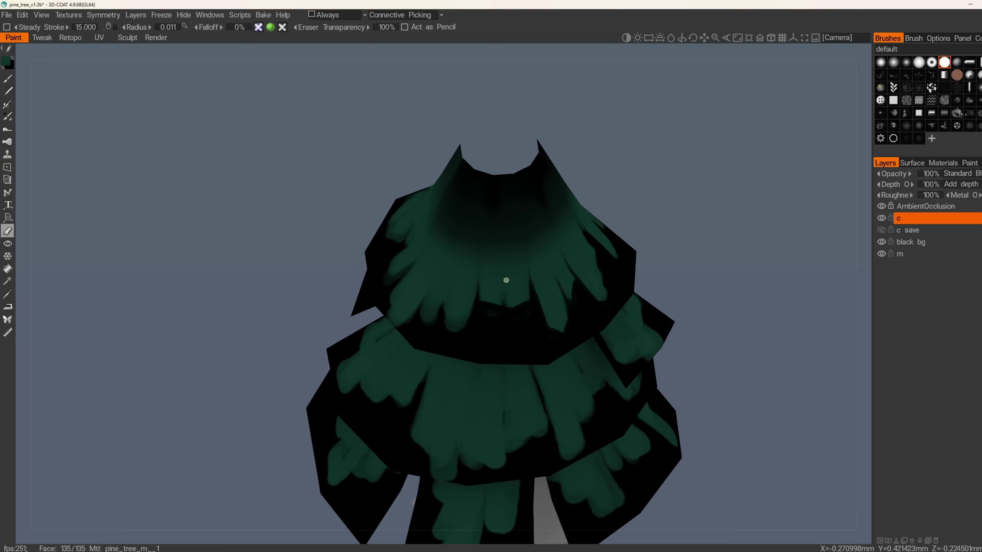
pyautogui.keyDown('alt'); pyautogui.moveTo(504, 282); pyautogui.dragTo(460, 358); pyautogui.keyUp('alt')
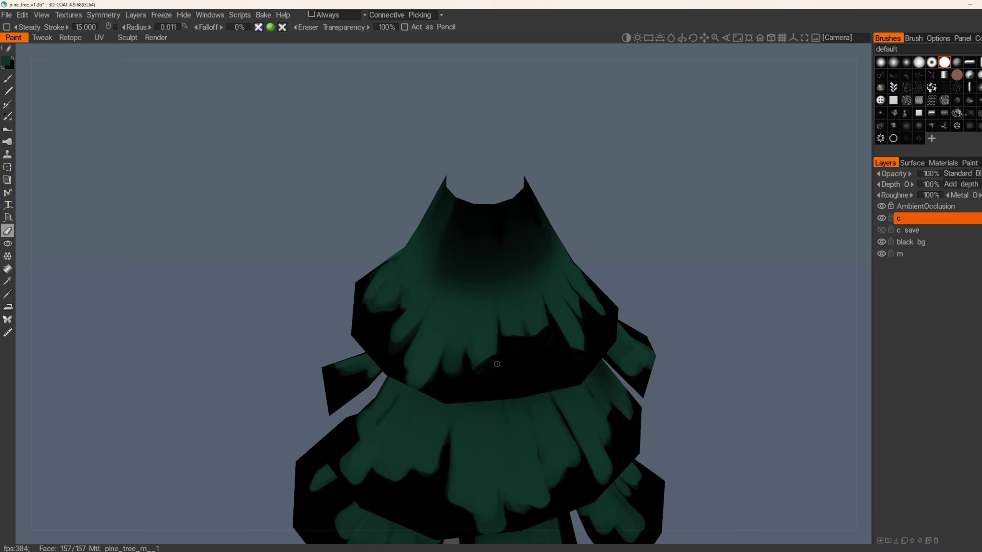
pyautogui.keyDown('alt'); pyautogui.moveTo(497, 364); pyautogui.dragTo(483, 380, button='right'); pyautogui.keyUp('alt')
pyautogui.keyDown('alt'); pyautogui.moveTo(484, 379); pyautogui.dragTo(520, 354, button='middle'); pyautogui.keyUp('alt')
pyautogui.moveTo(522, 352)
pyautogui.mouseDown()
pyautogui.moveTo(500, 364)
pyautogui.moveTo(533, 347)
pyautogui.mouseUp()
pyautogui.keyDown('alt'); pyautogui.moveTo(535, 347); pyautogui.dragTo(579, 324, button='middle'); pyautogui.keyUp('alt')
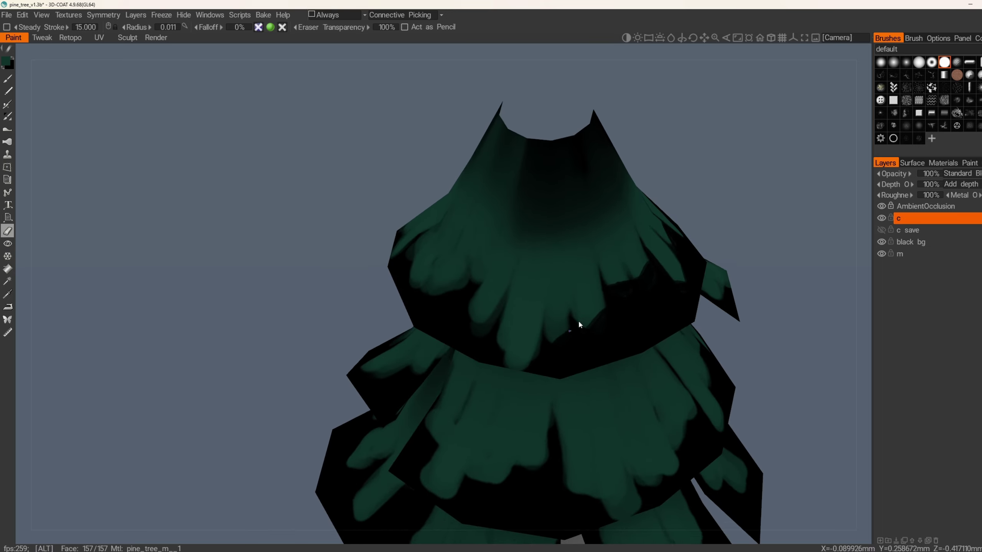
# - Carry the jagged streak edge further around the second tier, cutting thin gaps with a 0.01 radius Eraser
pyautogui.moveTo(579, 324)
pyautogui.keyDown('alt'); pyautogui.mouseDown()
pyautogui.moveTo(496, 349)
pyautogui.moveTo(511, 362)
pyautogui.mouseUp(); pyautogui.keyUp('alt')
pyautogui.moveTo(512, 362)
pyautogui.keyDown('alt'); pyautogui.mouseDown()
pyautogui.moveTo(502, 343)
pyautogui.moveTo(506, 353)
pyautogui.mouseUp(); pyautogui.keyUp('alt')
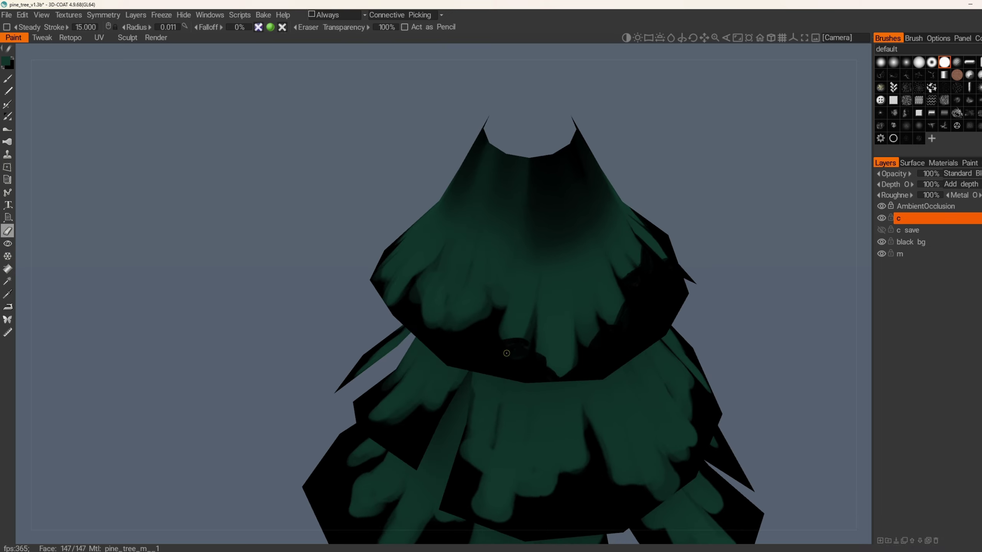
pyautogui.keyDown('alt'); pyautogui.moveTo(521, 349); pyautogui.dragTo(456, 362, button='middle'); pyautogui.keyUp('alt')
pyautogui.keyDown('alt'); pyautogui.moveTo(456, 361); pyautogui.dragTo(427, 354); pyautogui.keyUp('alt')
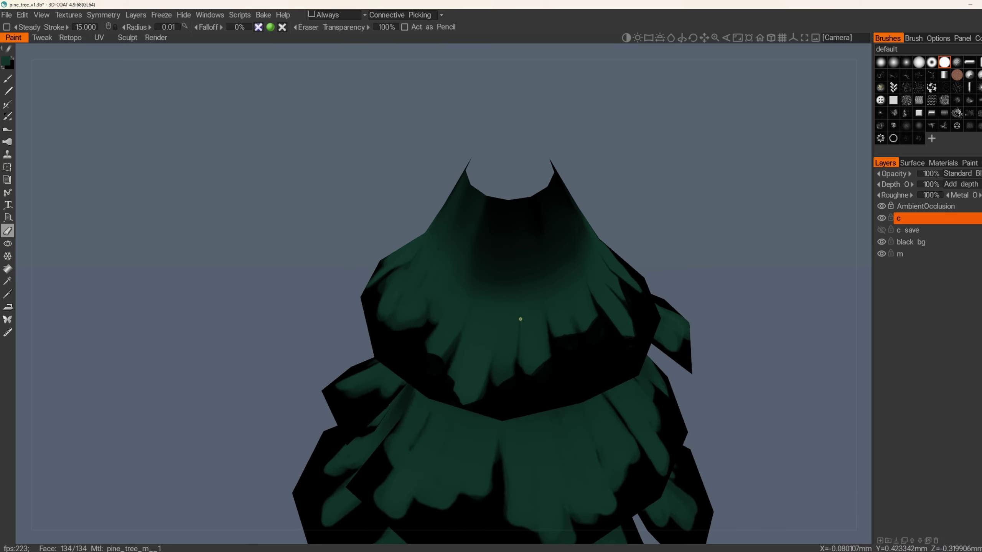
pyautogui.moveTo(521, 320)
pyautogui.mouseDown()
pyautogui.moveTo(517, 363)
pyautogui.moveTo(547, 357)
pyautogui.mouseUp()
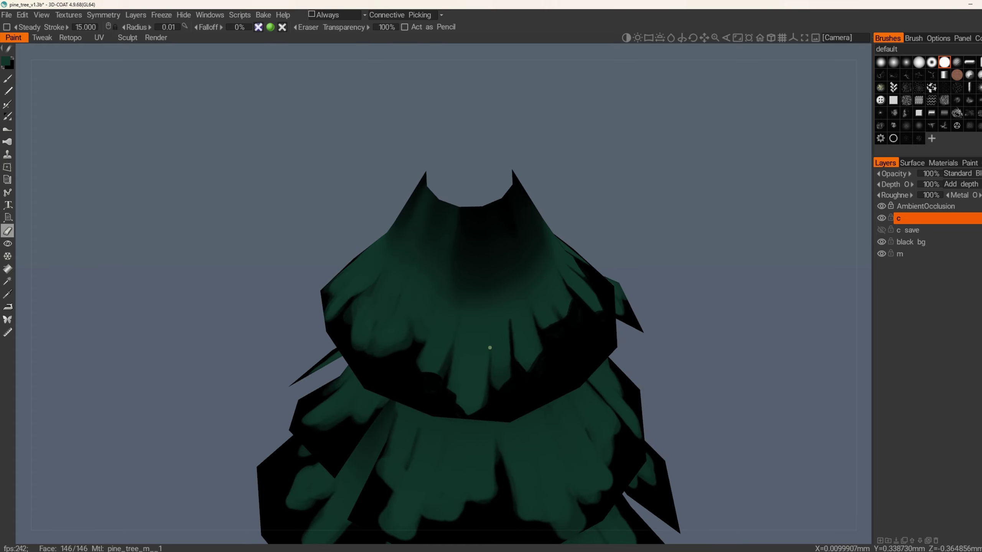
pyautogui.moveTo(488, 347); pyautogui.dragTo(490, 353)
pyautogui.keyDown('alt'); pyautogui.moveTo(489, 353); pyautogui.dragTo(543, 312, button='middle'); pyautogui.keyUp('alt')
# - Split the wide streaks on the next side of the second tier with thin vertical dark cuts
pyautogui.keyDown('alt'); pyautogui.moveTo(543, 312); pyautogui.dragTo(568, 312); pyautogui.keyUp('alt')
pyautogui.moveTo(516, 341)
pyautogui.keyDown('alt'); pyautogui.mouseDown()
pyautogui.moveTo(510, 357)
pyautogui.moveTo(592, 338)
pyautogui.moveTo(503, 360)
pyautogui.moveTo(489, 377)
pyautogui.mouseUp(); pyautogui.keyUp('alt')
pyautogui.moveTo(491, 366)
pyautogui.mouseDown()
pyautogui.moveTo(514, 361)
pyautogui.moveTo(507, 372)
pyautogui.mouseUp()
pyautogui.moveTo(506, 300); pyautogui.dragTo(515, 370)
pyautogui.moveTo(506, 295); pyautogui.dragTo(519, 366)
pyautogui.moveTo(505, 290)
pyautogui.mouseDown()
pyautogui.moveTo(524, 356)
pyautogui.moveTo(508, 355)
pyautogui.mouseUp()
# - Erase the neighbouring streak ends on the second tier, undoing the stray cuts and recutting with a smaller Eraser
pyautogui.moveTo(501, 298)
pyautogui.mouseDown()
pyautogui.moveTo(506, 356)
pyautogui.moveTo(550, 336)
pyautogui.mouseUp()
pyautogui.moveTo(532, 352)
pyautogui.mouseDown()
pyautogui.moveTo(550, 329)
pyautogui.moveTo(558, 358)
pyautogui.mouseUp()
pyautogui.moveTo(541, 303)
pyautogui.mouseDown()
pyautogui.moveTo(545, 346)
pyautogui.moveTo(542, 328)
pyautogui.moveTo(559, 302)
pyautogui.moveTo(546, 328)
pyautogui.moveTo(578, 311)
pyautogui.moveTo(515, 336)
pyautogui.moveTo(528, 349)
pyautogui.mouseUp()
pyautogui.hotkey('ctrl', 'z')
pyautogui.press('[')
pyautogui.hotkey('ctrl', 'z')
pyautogui.moveTo(525, 311)
pyautogui.mouseDown()
pyautogui.moveTo(528, 348)
pyautogui.moveTo(516, 350)
pyautogui.moveTo(539, 255)
pyautogui.moveTo(526, 287)
pyautogui.moveTo(548, 275)
pyautogui.moveTo(544, 331)
pyautogui.mouseUp()
# - Touch up the last streak ends of the second tier with the paint brush and Eraser
pyautogui.press('b')
pyautogui.moveTo(551, 297)
pyautogui.mouseDown()
pyautogui.moveTo(557, 321)
pyautogui.moveTo(555, 298)
pyautogui.mouseUp()
pyautogui.moveTo(555, 300)
pyautogui.mouseDown()
pyautogui.moveTo(557, 329)
pyautogui.moveTo(556, 303)
pyautogui.moveTo(542, 335)
pyautogui.moveTo(569, 284)
pyautogui.moveTo(648, 309)
pyautogui.moveTo(635, 333)
pyautogui.moveTo(642, 308)
pyautogui.moveTo(530, 380)
pyautogui.moveTo(559, 301)
pyautogui.moveTo(561, 334)
pyautogui.moveTo(522, 340)
pyautogui.moveTo(467, 326)
pyautogui.moveTo(503, 344)
pyautogui.moveTo(484, 344)
pyautogui.moveTo(439, 327)
pyautogui.mouseUp()
pyautogui.press('e')
pyautogui.moveTo(440, 324)
pyautogui.mouseDown()
pyautogui.moveTo(438, 254)
pyautogui.moveTo(441, 324)
pyautogui.moveTo(500, 325)
pyautogui.moveTo(472, 289)
pyautogui.moveTo(550, 307)
pyautogui.moveTo(455, 289)
pyautogui.moveTo(444, 263)
pyautogui.moveTo(407, 292)
pyautogui.moveTo(377, 252)
pyautogui.moveTo(476, 243)
pyautogui.mouseUp()
pyautogui.scroll(-2, 528, 309)
pyautogui.press('v')
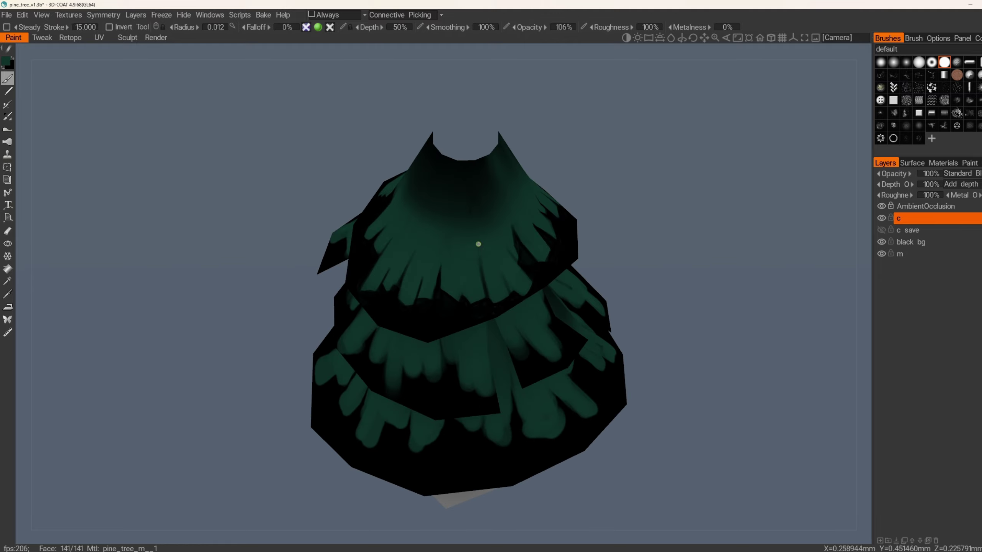
# - Save the file and hide the top two tiers of the tree to expose the third tier
pyautogui.keyDown('alt'); pyautogui.moveTo(488, 285); pyautogui.dragTo(620, 286); pyautogui.keyUp('alt')
pyautogui.keyDown('alt'); pyautogui.moveTo(620, 287); pyautogui.dragTo(530, 320, button='right'); pyautogui.keyUp('alt')
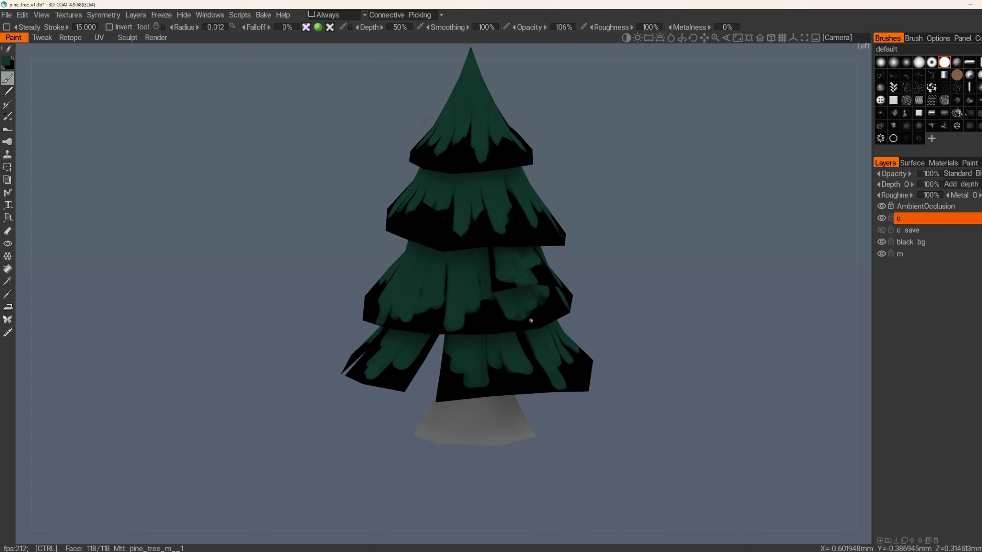
pyautogui.hotkey('ctrl', 's')
pyautogui.press('h')
pyautogui.click(459, 216)
pyautogui.click(456, 155)
pyautogui.press('c')
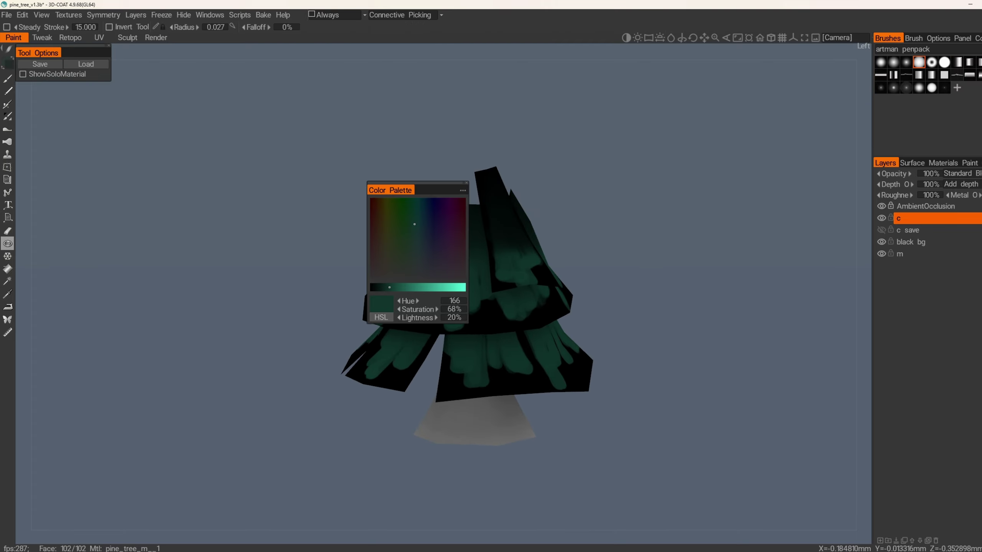
pyautogui.press('b')
# - Erase the first streak ends of the third tier into angular tips with a 0.014 radius Eraser
pyautogui.keyDown('alt'); pyautogui.moveTo(534, 352); pyautogui.dragTo(596, 318); pyautogui.keyUp('alt')
pyautogui.press('e')
pyautogui.moveTo(394, 346)
pyautogui.keyDown('alt'); pyautogui.mouseDown()
pyautogui.moveTo(454, 365)
pyautogui.moveTo(457, 296)
pyautogui.mouseUp(); pyautogui.keyUp('alt')
pyautogui.moveTo(455, 351)
pyautogui.mouseDown()
pyautogui.moveTo(472, 358)
pyautogui.moveTo(435, 343)
pyautogui.moveTo(478, 383)
pyautogui.moveTo(502, 342)
pyautogui.moveTo(436, 370)
pyautogui.moveTo(454, 369)
pyautogui.moveTo(429, 361)
pyautogui.moveTo(489, 340)
pyautogui.moveTo(450, 382)
pyautogui.moveTo(442, 355)
pyautogui.mouseUp()
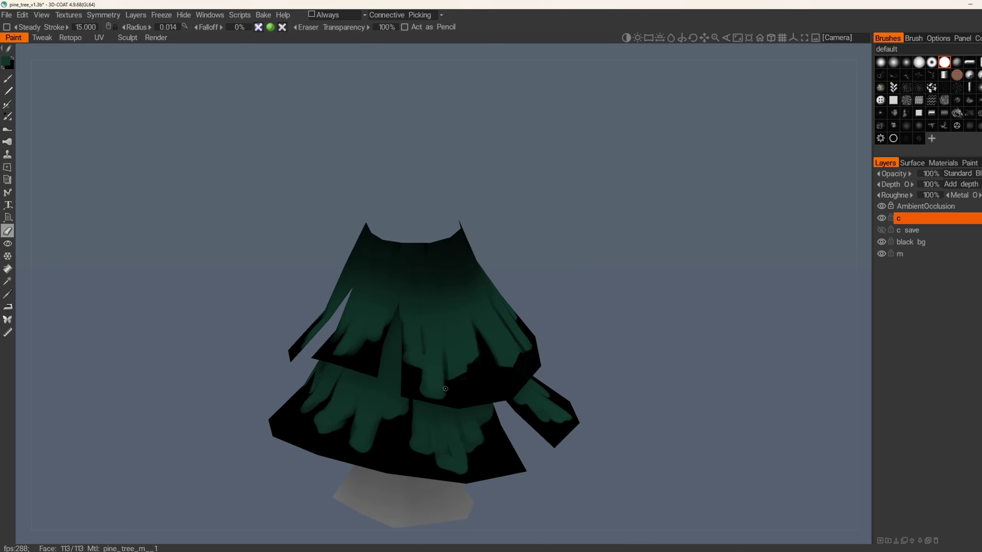
pyautogui.keyDown('alt'); pyautogui.moveTo(426, 397); pyautogui.dragTo(494, 324); pyautogui.keyUp('alt')
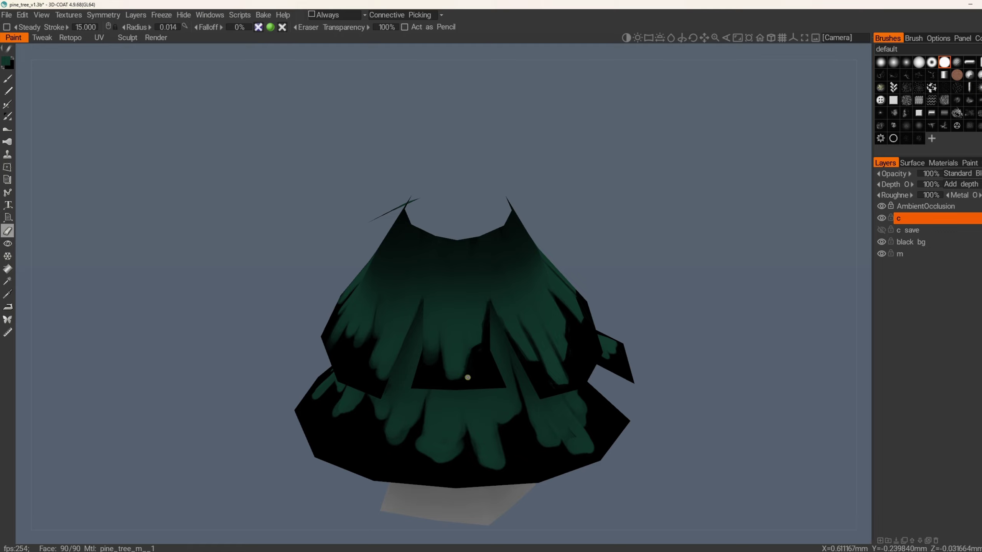
# - Cut dark gaps into the streaks around the third tier's slits and trim their lower ends
pyautogui.moveTo(468, 377); pyautogui.dragTo(420, 350, button='right')
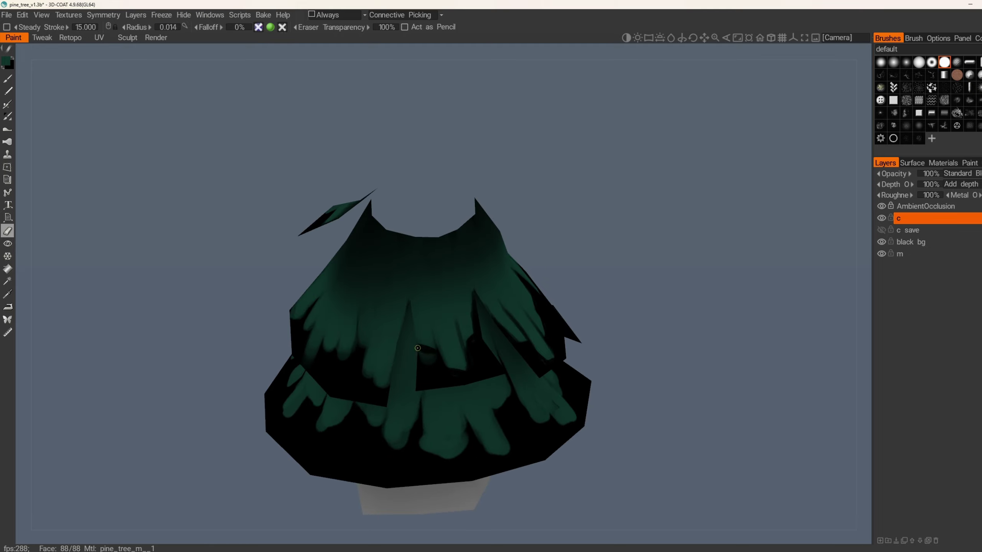
pyautogui.moveTo(418, 348); pyautogui.dragTo(432, 364)
pyautogui.moveTo(419, 367)
pyautogui.keyDown('alt'); pyautogui.mouseDown()
pyautogui.moveTo(495, 358)
pyautogui.moveTo(476, 370)
pyautogui.moveTo(487, 353)
pyautogui.moveTo(495, 377)
pyautogui.moveTo(492, 347)
pyautogui.mouseUp(); pyautogui.keyUp('alt')
pyautogui.moveTo(501, 378); pyautogui.dragTo(518, 373)
pyautogui.keyDown('alt'); pyautogui.moveTo(458, 350); pyautogui.dragTo(469, 355); pyautogui.keyUp('alt')
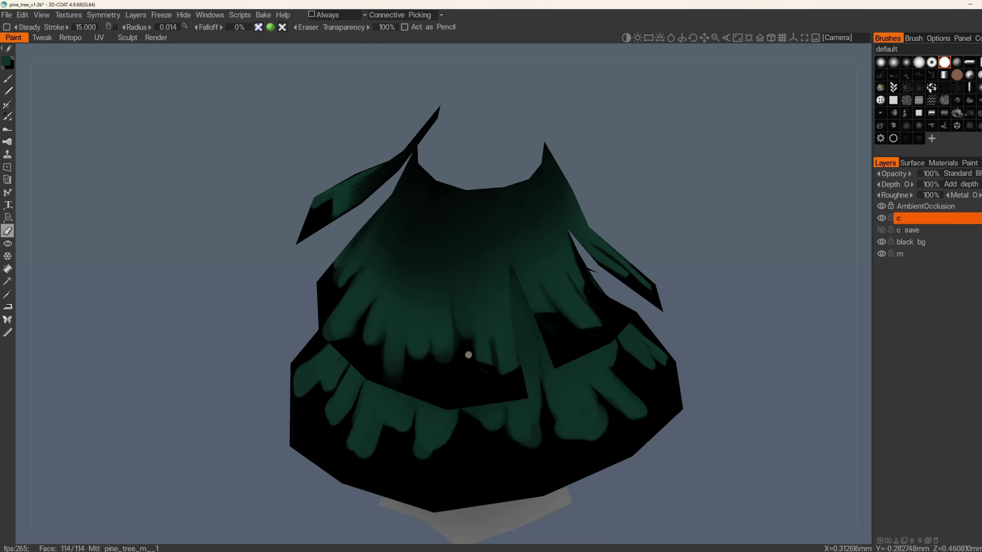
# - Erase the third tier's streak ends beside its slit into jagged tips with the 0.014 radius Eraser
pyautogui.scroll(-3, 471, 323)
pyautogui.moveTo(472, 289); pyautogui.dragTo(474, 363)
pyautogui.moveTo(453, 309)
pyautogui.mouseDown()
pyautogui.moveTo(460, 336)
pyautogui.moveTo(493, 315)
pyautogui.moveTo(518, 342)
pyautogui.mouseUp()
pyautogui.scroll(3, 519, 319)
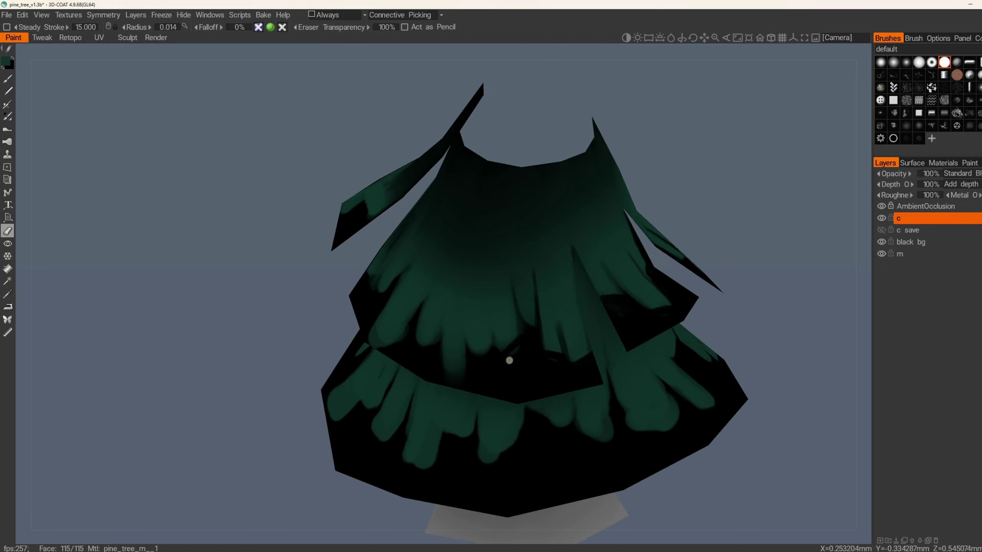
pyautogui.moveTo(508, 357); pyautogui.dragTo(492, 324, button='right')
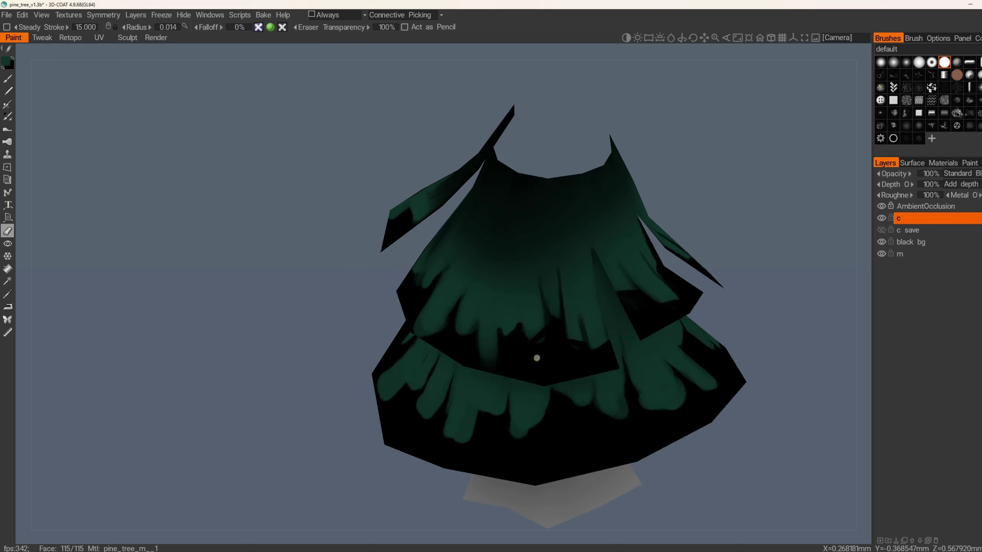
pyautogui.keyDown('alt'); pyautogui.moveTo(536, 358); pyautogui.dragTo(532, 342); pyautogui.keyUp('alt')
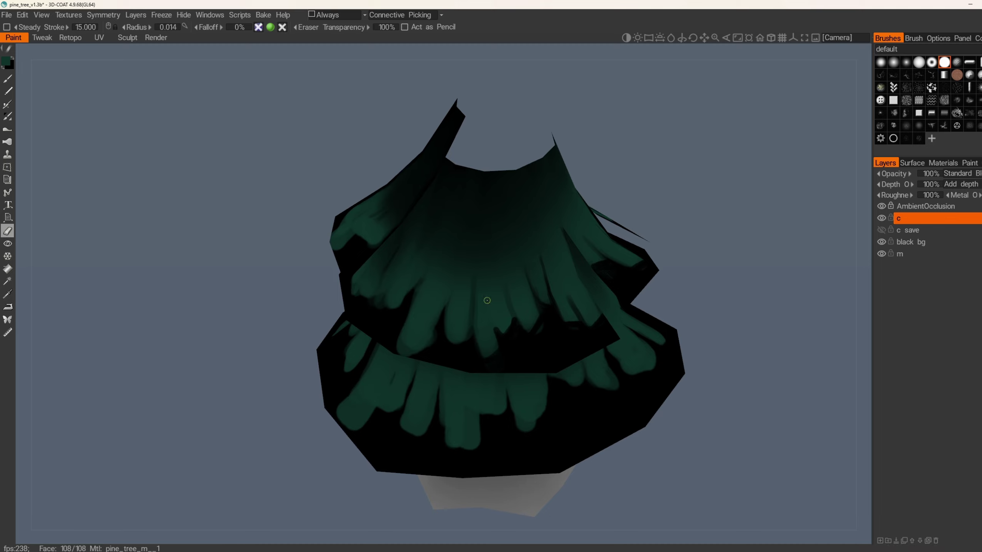
pyautogui.moveTo(500, 357)
pyautogui.mouseDown(button='right')
pyautogui.moveTo(491, 321)
pyautogui.moveTo(443, 346)
pyautogui.moveTo(432, 291)
pyautogui.moveTo(471, 329)
pyautogui.moveTo(453, 320)
pyautogui.moveTo(462, 334)
pyautogui.moveTo(424, 305)
pyautogui.moveTo(400, 336)
pyautogui.moveTo(374, 323)
pyautogui.moveTo(418, 392)
pyautogui.moveTo(412, 333)
pyautogui.mouseUp(button='right')
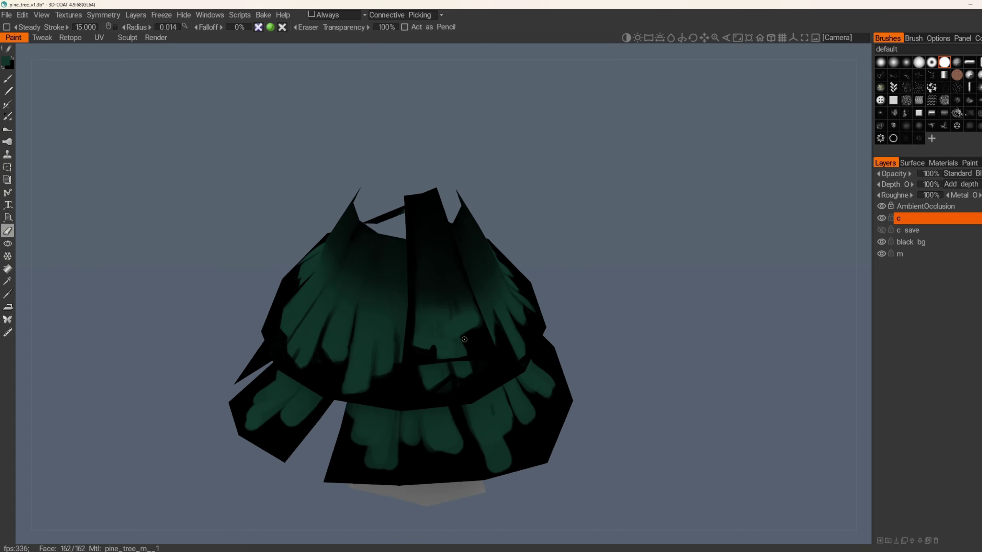
# - Trim the blunt streak ends on the third tier's narrow middle flap into angular tips
pyautogui.moveTo(469, 358); pyautogui.dragTo(476, 329, button='right')
pyautogui.moveTo(483, 342); pyautogui.dragTo(460, 340)
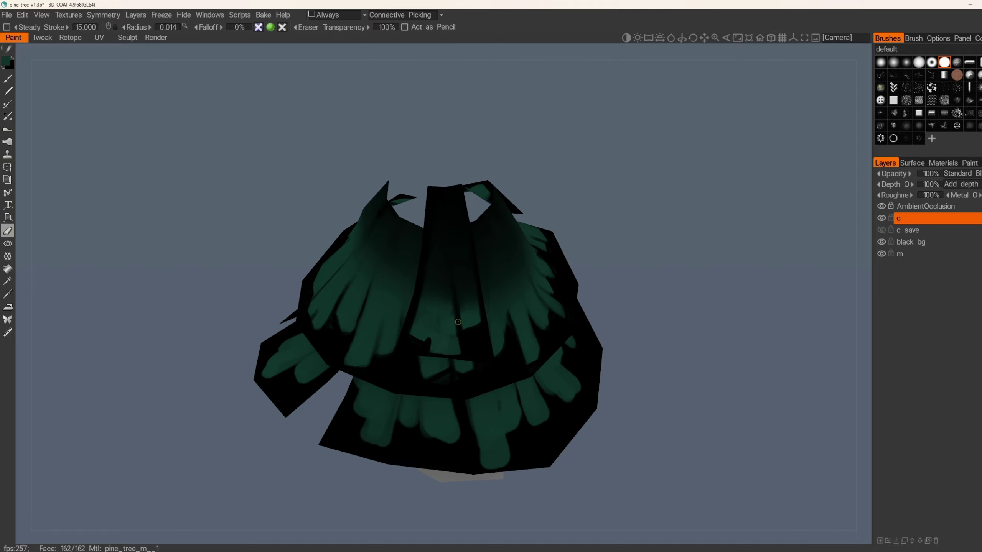
pyautogui.moveTo(457, 321); pyautogui.dragTo(487, 377, button='right')
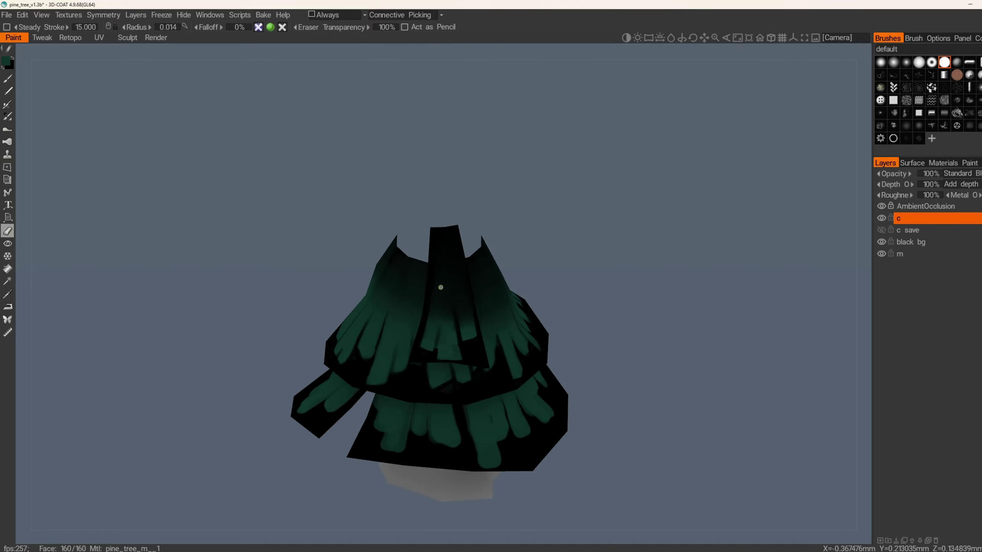
pyautogui.moveTo(440, 287)
pyautogui.mouseDown(button='right')
pyautogui.moveTo(357, 244)
pyautogui.moveTo(411, 340)
pyautogui.moveTo(520, 377)
pyautogui.moveTo(500, 352)
pyautogui.mouseUp(button='right')
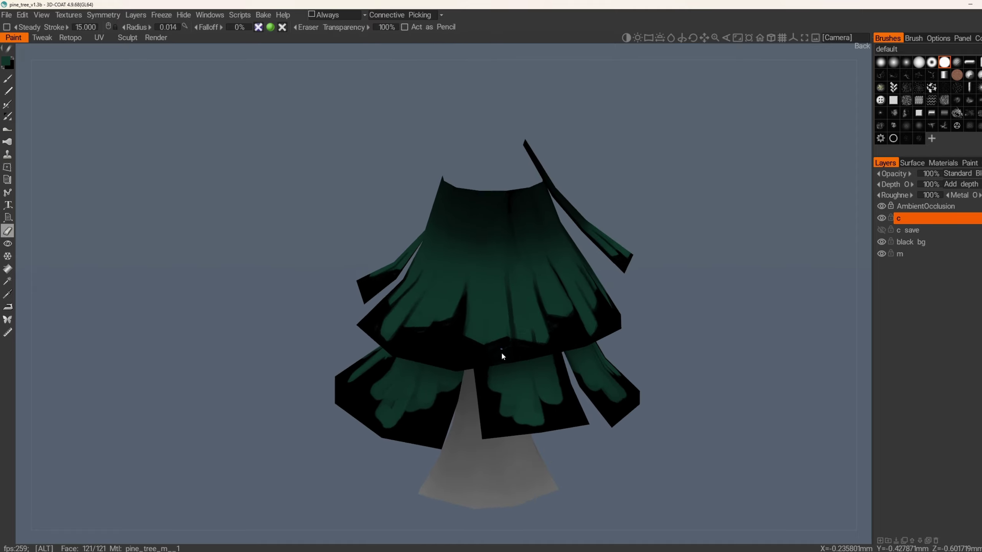
# - Touch up the third tier's streaks with the 0.014 radius paint brush and save the file
pyautogui.press('v')
pyautogui.moveTo(501, 352)
pyautogui.keyDown('alt'); pyautogui.mouseDown()
pyautogui.moveTo(359, 335)
pyautogui.moveTo(486, 300)
pyautogui.moveTo(485, 283)
pyautogui.mouseUp(); pyautogui.keyUp('alt')
pyautogui.press('b')
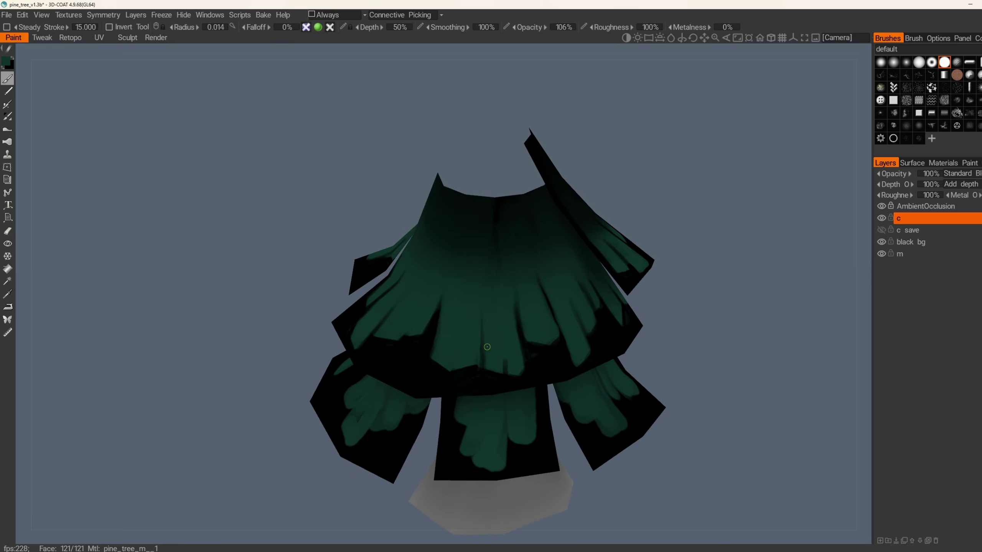
pyautogui.moveTo(512, 330)
pyautogui.mouseDown(button='right')
pyautogui.moveTo(518, 283)
pyautogui.moveTo(582, 304)
pyautogui.moveTo(524, 331)
pyautogui.moveTo(562, 324)
pyautogui.moveTo(552, 338)
pyautogui.moveTo(533, 327)
pyautogui.moveTo(580, 369)
pyautogui.moveTo(490, 331)
pyautogui.moveTo(557, 326)
pyautogui.moveTo(549, 341)
pyautogui.moveTo(613, 241)
pyautogui.mouseUp(button='right')
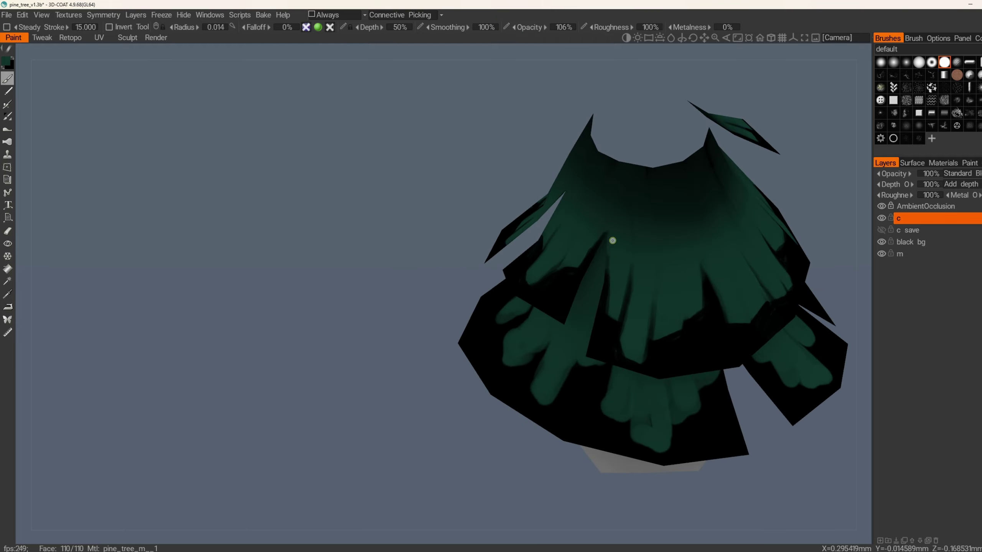
pyautogui.moveTo(614, 296)
pyautogui.mouseDown(button='right')
pyautogui.moveTo(472, 306)
pyautogui.moveTo(649, 323)
pyautogui.moveTo(620, 297)
pyautogui.moveTo(508, 309)
pyautogui.moveTo(519, 303)
pyautogui.moveTo(563, 408)
pyautogui.moveTo(559, 343)
pyautogui.moveTo(593, 271)
pyautogui.mouseUp(button='right')
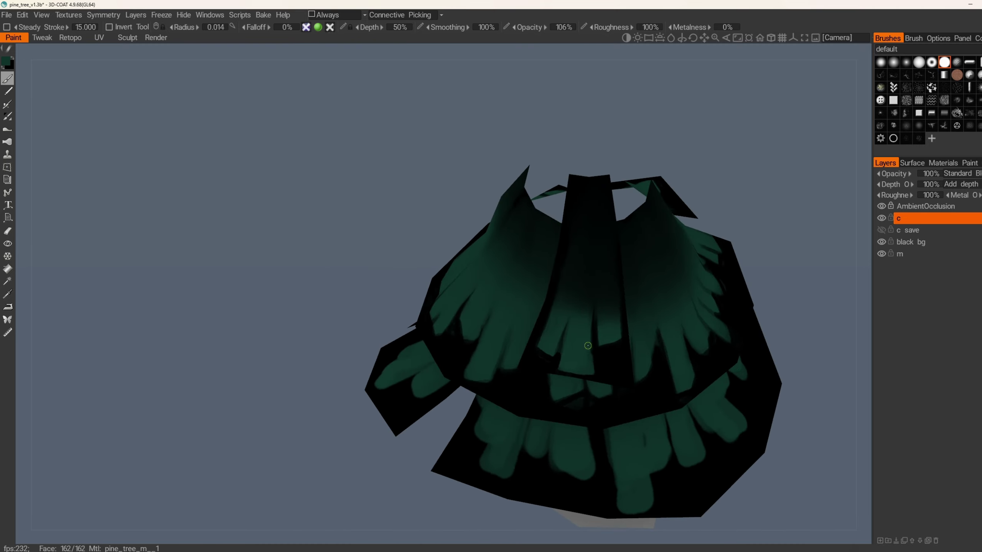
pyautogui.moveTo(576, 280)
pyautogui.keyDown('alt'); pyautogui.mouseDown()
pyautogui.moveTo(547, 329)
pyautogui.moveTo(576, 314)
pyautogui.mouseUp(); pyautogui.keyUp('alt')
pyautogui.hotkey('ctrl', 's')
pyautogui.moveTo(576, 352)
pyautogui.keyDown('alt'); pyautogui.mouseDown()
pyautogui.moveTo(626, 319)
pyautogui.moveTo(574, 333)
pyautogui.moveTo(664, 297)
pyautogui.moveTo(553, 333)
pyautogui.mouseUp(); pyautogui.keyUp('alt')
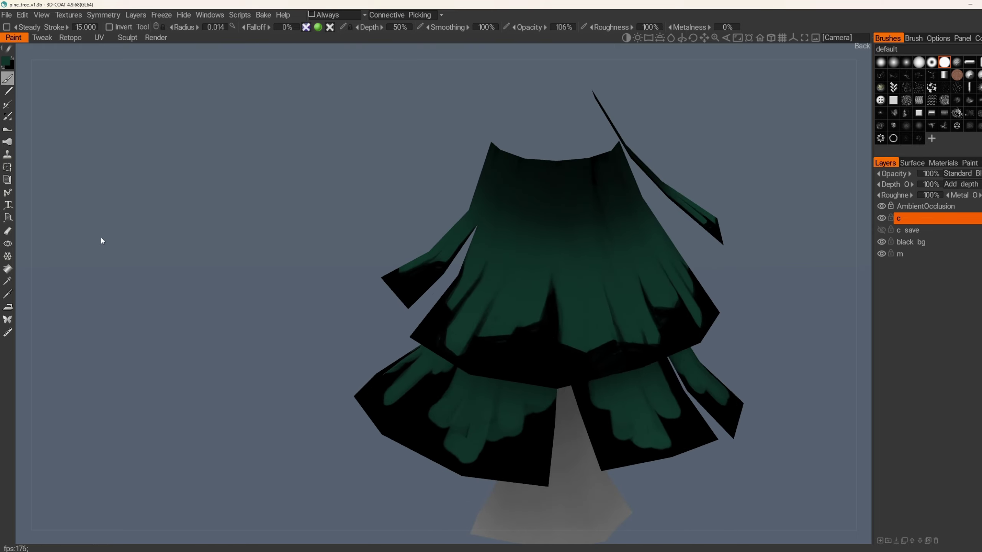
# - Hide the third tier's pieces to expose the bottom tier and activate the Eraser
pyautogui.click(8, 244)
pyautogui.click(580, 232)
pyautogui.click(676, 197)
pyautogui.press('e')
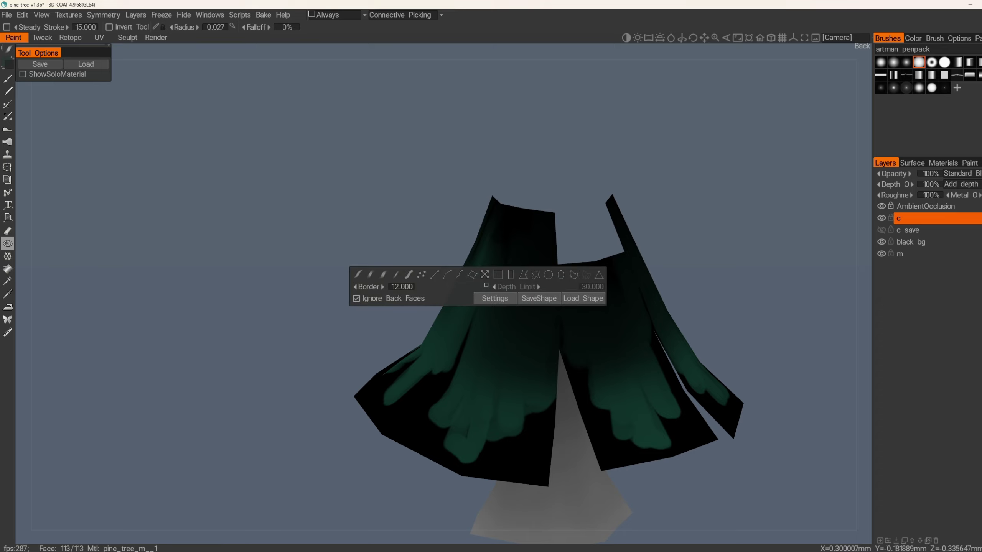
pyautogui.press('e')
# - Erase the first rounded streak ends of the bottom tier into angular tips and cut dark gaps between them
pyautogui.keyDown('alt'); pyautogui.moveTo(493, 383); pyautogui.dragTo(553, 410); pyautogui.keyUp('alt')
pyautogui.hotkey('ctrl', 'z')
pyautogui.moveTo(504, 323)
pyautogui.mouseDown()
pyautogui.moveTo(502, 362)
pyautogui.moveTo(574, 403)
pyautogui.moveTo(532, 379)
pyautogui.moveTo(574, 344)
pyautogui.moveTo(602, 344)
pyautogui.moveTo(578, 323)
pyautogui.moveTo(569, 347)
pyautogui.mouseUp()
pyautogui.moveTo(502, 330)
pyautogui.mouseDown()
pyautogui.moveTo(505, 373)
pyautogui.moveTo(529, 375)
pyautogui.moveTo(541, 353)
pyautogui.moveTo(500, 344)
pyautogui.moveTo(524, 369)
pyautogui.moveTo(503, 353)
pyautogui.moveTo(541, 301)
pyautogui.moveTo(627, 334)
pyautogui.moveTo(537, 312)
pyautogui.moveTo(531, 339)
pyautogui.mouseUp()
pyautogui.moveTo(504, 292); pyautogui.dragTo(504, 325)
pyautogui.keyDown('alt'); pyautogui.moveTo(504, 324); pyautogui.dragTo(535, 341, button='middle'); pyautogui.keyUp('alt')
pyautogui.moveTo(541, 343)
pyautogui.mouseDown()
pyautogui.moveTo(543, 304)
pyautogui.moveTo(522, 341)
pyautogui.mouseUp()
pyautogui.moveTo(529, 285)
pyautogui.mouseDown()
pyautogui.moveTo(520, 329)
pyautogui.moveTo(507, 248)
pyautogui.mouseUp()
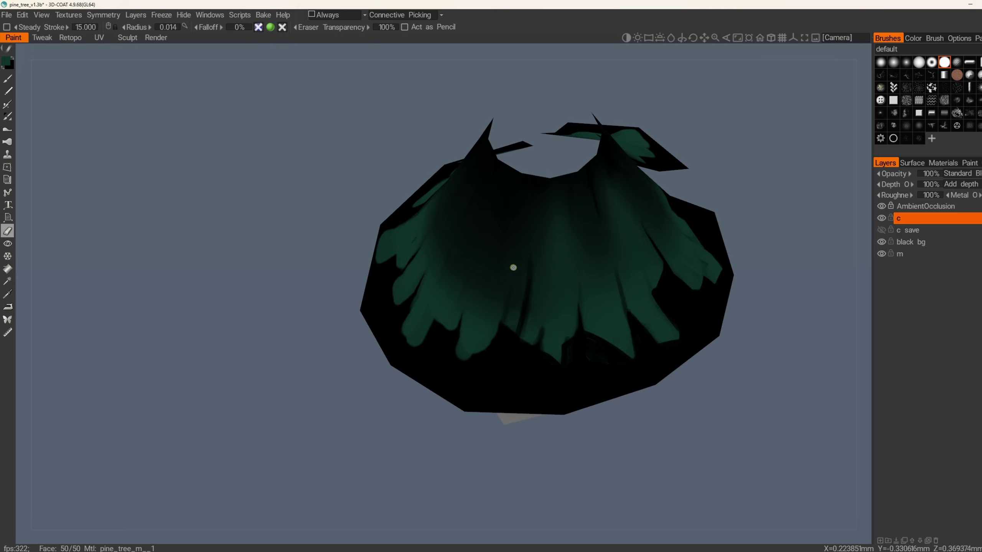
# - Continue around the bottom tier, sharpening its remaining rounded streak ends up to the open slits with the Eraser
pyautogui.moveTo(535, 354)
pyautogui.keyDown('alt'); pyautogui.mouseDown()
pyautogui.moveTo(533, 324)
pyautogui.moveTo(505, 363)
pyautogui.mouseUp(); pyautogui.keyUp('alt')
pyautogui.keyDown('alt'); pyautogui.moveTo(505, 363); pyautogui.dragTo(548, 342, button='right'); pyautogui.keyUp('alt')
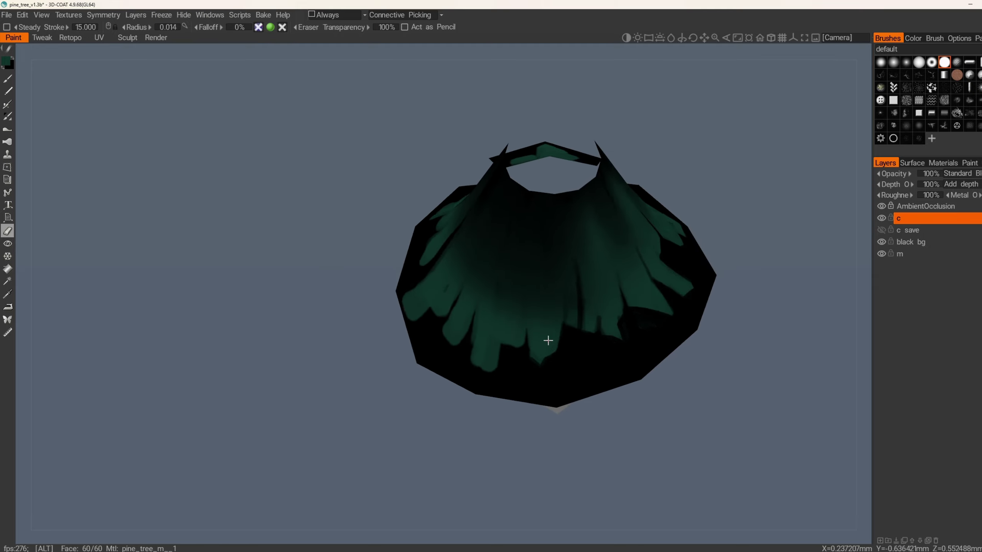
pyautogui.keyDown('alt'); pyautogui.moveTo(548, 342); pyautogui.dragTo(525, 350); pyautogui.keyUp('alt')
pyautogui.moveTo(522, 302)
pyautogui.mouseDown()
pyautogui.moveTo(527, 346)
pyautogui.moveTo(477, 378)
pyautogui.moveTo(491, 386)
pyautogui.moveTo(491, 362)
pyautogui.moveTo(555, 335)
pyautogui.moveTo(515, 296)
pyautogui.mouseUp()
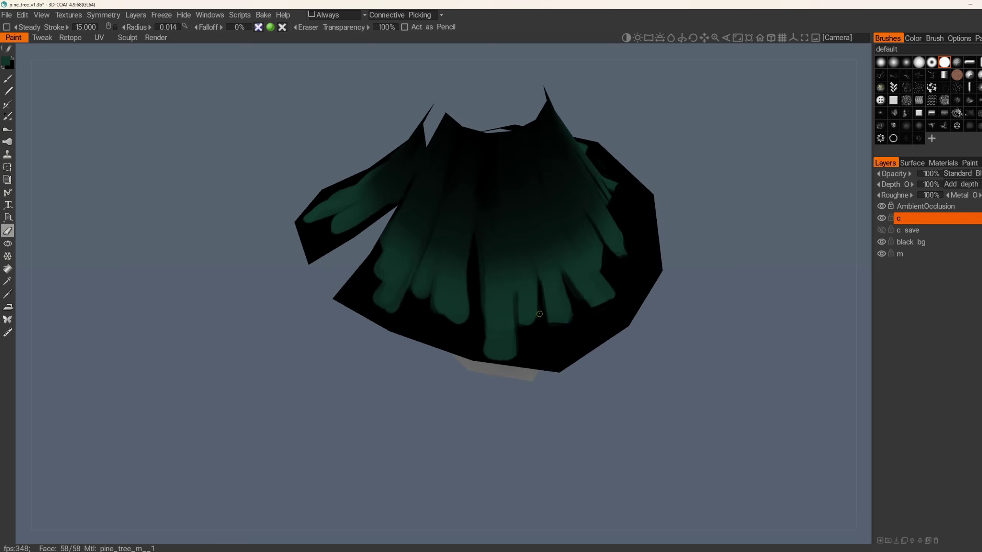
pyautogui.moveTo(536, 345)
pyautogui.keyDown('alt'); pyautogui.mouseDown()
pyautogui.moveTo(535, 316)
pyautogui.moveTo(560, 369)
pyautogui.moveTo(538, 371)
pyautogui.mouseUp(); pyautogui.keyUp('alt')
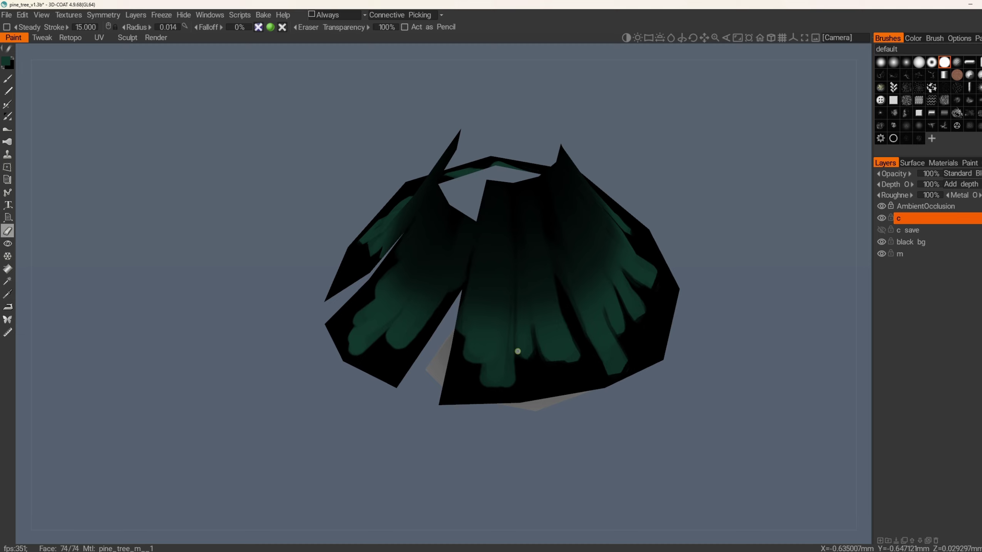
pyautogui.keyDown('alt'); pyautogui.moveTo(479, 377); pyautogui.dragTo(557, 330); pyautogui.keyUp('alt')
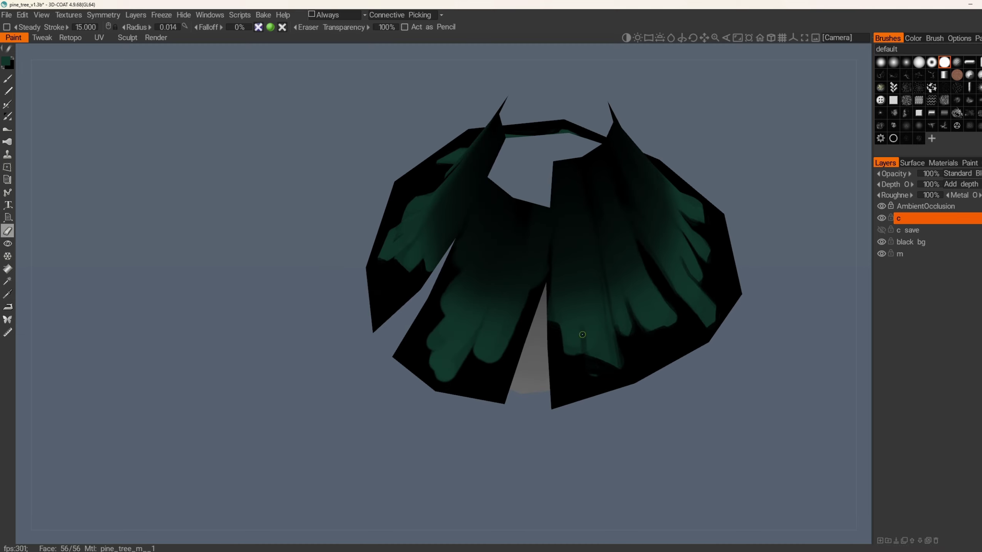
# - Cut dark gaps and square tips into the streaks of the bottom tier's flap between the two slits, undoing the last stroke
pyautogui.keyDown('alt'); pyautogui.moveTo(591, 379); pyautogui.dragTo(498, 351); pyautogui.keyUp('alt')
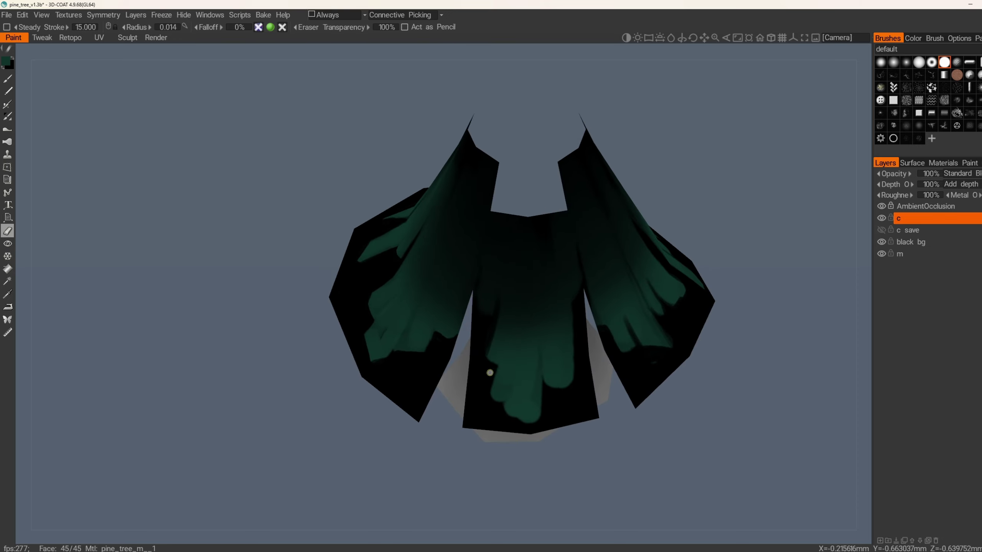
pyautogui.moveTo(498, 411); pyautogui.dragTo(541, 422)
pyautogui.moveTo(547, 380); pyautogui.dragTo(543, 351)
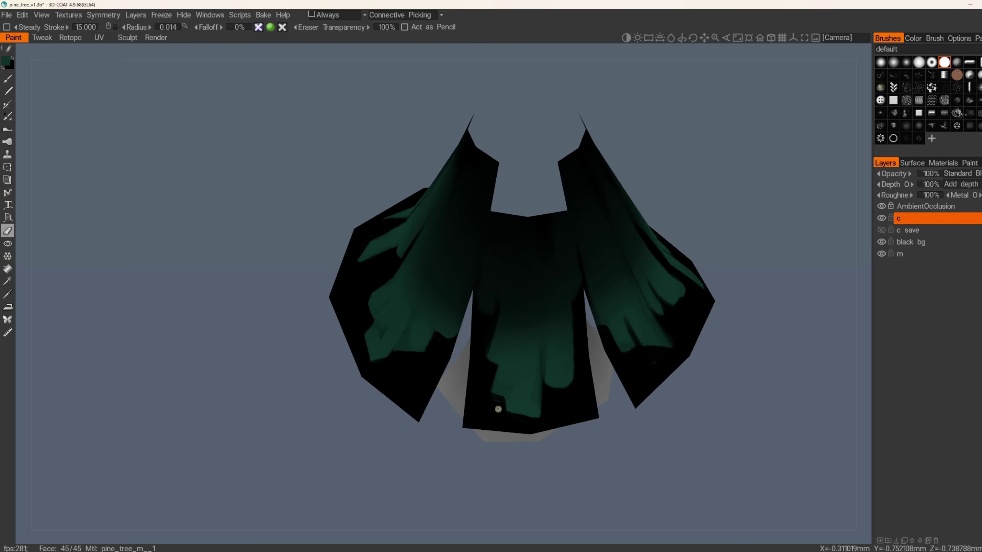
pyautogui.moveTo(540, 409); pyautogui.dragTo(542, 355)
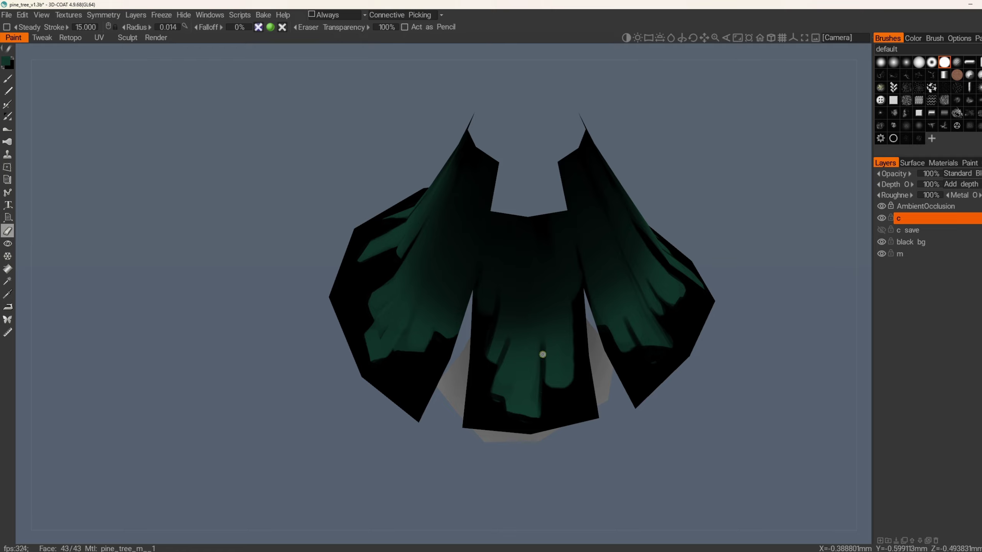
pyautogui.moveTo(575, 286); pyautogui.dragTo(580, 390)
pyautogui.moveTo(491, 357)
pyautogui.mouseDown()
pyautogui.moveTo(499, 305)
pyautogui.moveTo(489, 318)
pyautogui.moveTo(487, 309)
pyautogui.mouseUp()
pyautogui.hotkey('ctrl', 'z')
# - Refine the streak ends around the bottom tier with the 0.014 radius paint brush
pyautogui.moveTo(437, 259)
pyautogui.keyDown('alt'); pyautogui.mouseDown()
pyautogui.moveTo(487, 325)
pyautogui.moveTo(444, 311)
pyautogui.moveTo(495, 290)
pyautogui.moveTo(569, 415)
pyautogui.moveTo(494, 349)
pyautogui.moveTo(538, 311)
pyautogui.mouseUp(); pyautogui.keyUp('alt')
pyautogui.keyDown('alt'); pyautogui.moveTo(589, 389); pyautogui.dragTo(539, 310); pyautogui.keyUp('alt')
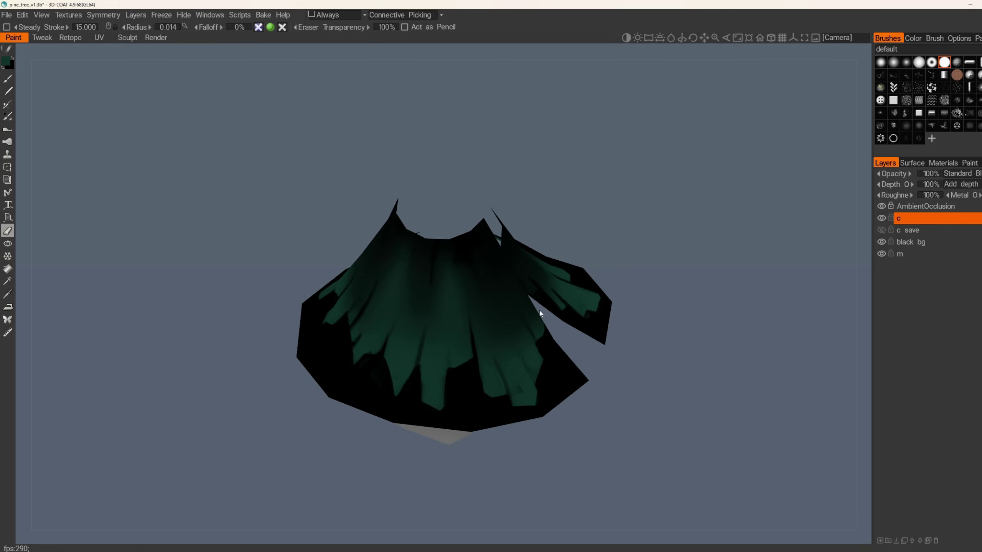
pyautogui.press('b')
pyautogui.keyDown('alt'); pyautogui.moveTo(442, 333); pyautogui.dragTo(479, 304, button='middle'); pyautogui.keyUp('alt')
pyautogui.moveTo(459, 255)
pyautogui.keyDown('alt'); pyautogui.mouseDown()
pyautogui.moveTo(449, 310)
pyautogui.moveTo(399, 318)
pyautogui.moveTo(402, 345)
pyautogui.mouseUp(); pyautogui.keyUp('alt')
pyautogui.keyDown('alt'); pyautogui.moveTo(417, 309); pyautogui.dragTo(468, 264); pyautogui.keyUp('alt')
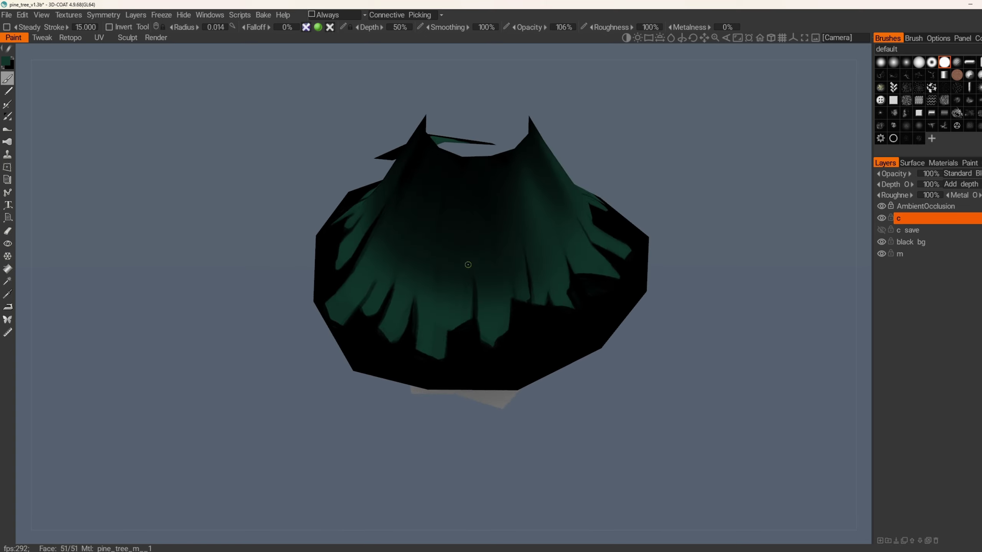
pyautogui.moveTo(485, 316)
pyautogui.keyDown('alt'); pyautogui.mouseDown()
pyautogui.moveTo(498, 276)
pyautogui.moveTo(478, 297)
pyautogui.moveTo(523, 325)
pyautogui.moveTo(458, 353)
pyautogui.moveTo(521, 329)
pyautogui.moveTo(475, 396)
pyautogui.moveTo(535, 341)
pyautogui.moveTo(522, 363)
pyautogui.moveTo(493, 379)
pyautogui.moveTo(462, 314)
pyautogui.moveTo(428, 390)
pyautogui.moveTo(441, 355)
pyautogui.mouseUp(); pyautogui.keyUp('alt')
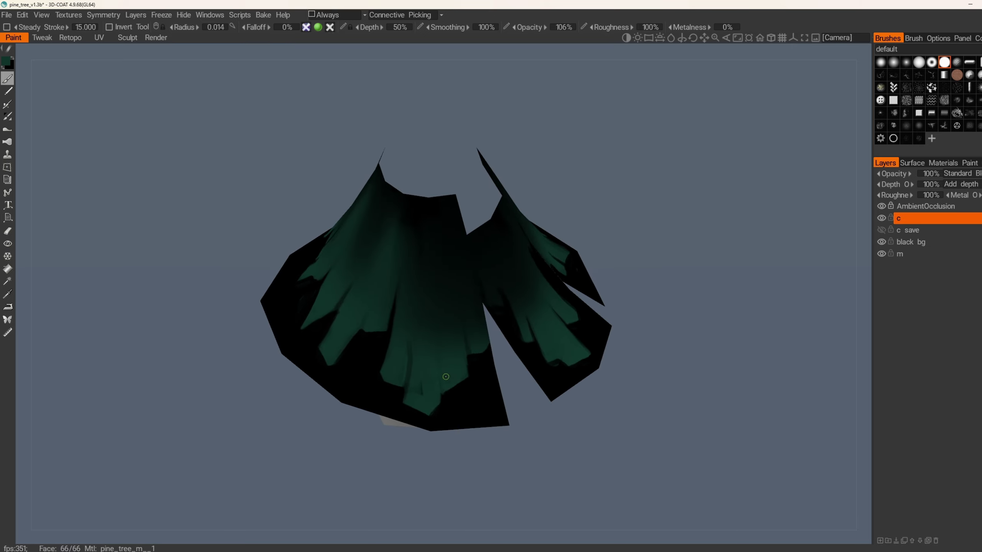
# - Save the file and unhide all tiers to show the complete tree
pyautogui.keyDown('alt'); pyautogui.moveTo(415, 385); pyautogui.dragTo(441, 371); pyautogui.keyUp('alt')
pyautogui.hotkey('ctrl', 's')
pyautogui.scroll(4, 521, 416)
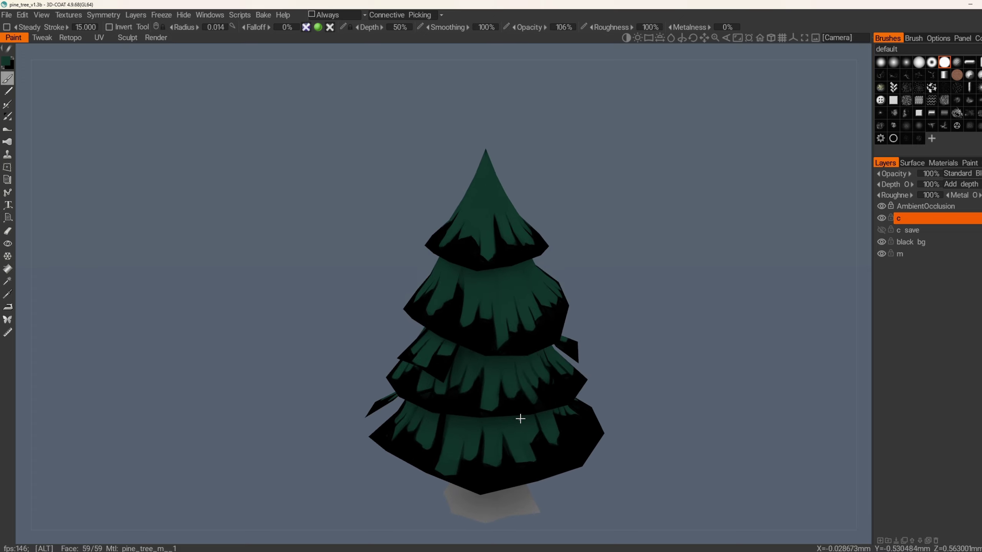
# - Paint lighter green streaks from the treetop down the top tier on layer c2 with a 0.021 radius brush
pyautogui.keyDown('alt'); pyautogui.moveTo(520, 416); pyautogui.dragTo(511, 365, button='middle'); pyautogui.keyUp('alt')
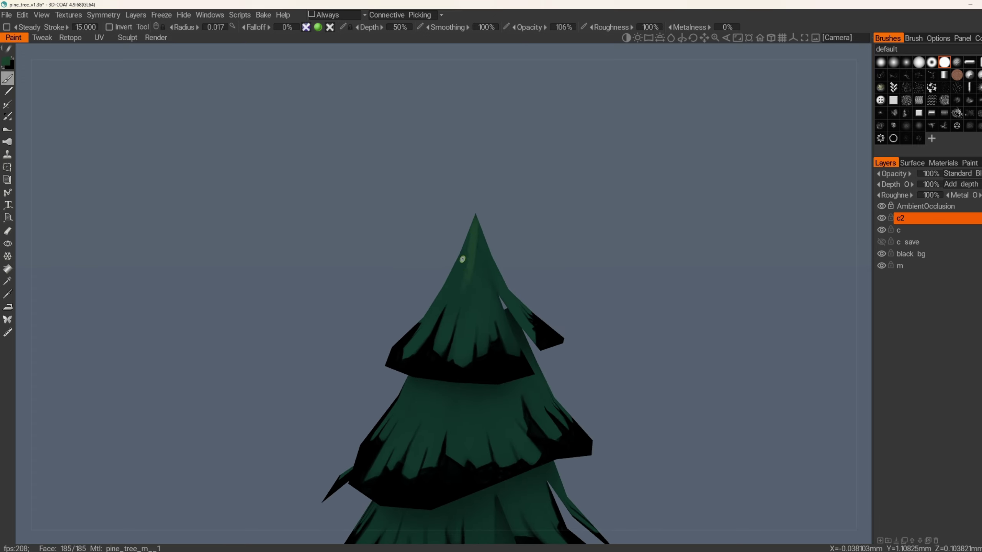
pyautogui.moveTo(462, 260); pyautogui.dragTo(466, 259, button='right')
pyautogui.moveTo(463, 260)
pyautogui.keyDown('alt'); pyautogui.mouseDown()
pyautogui.moveTo(471, 296)
pyautogui.moveTo(502, 322)
pyautogui.moveTo(460, 276)
pyautogui.moveTo(457, 309)
pyautogui.moveTo(451, 296)
pyautogui.mouseUp(); pyautogui.keyUp('alt')
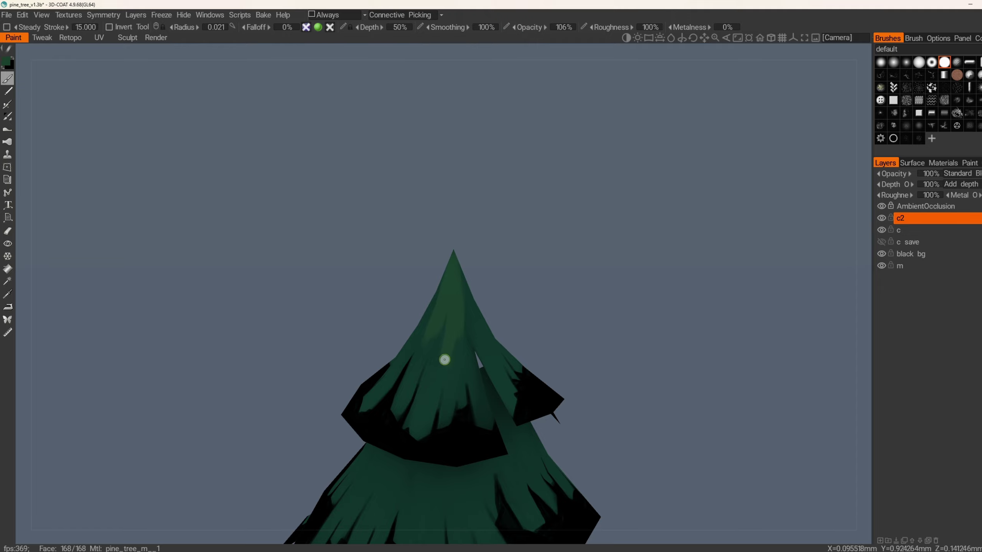
pyautogui.moveTo(447, 364)
pyautogui.keyDown('alt'); pyautogui.mouseDown()
pyautogui.moveTo(470, 286)
pyautogui.moveTo(508, 274)
pyautogui.moveTo(491, 291)
pyautogui.moveTo(488, 317)
pyautogui.moveTo(466, 335)
pyautogui.moveTo(449, 312)
pyautogui.moveTo(432, 357)
pyautogui.mouseUp(); pyautogui.keyUp('alt')
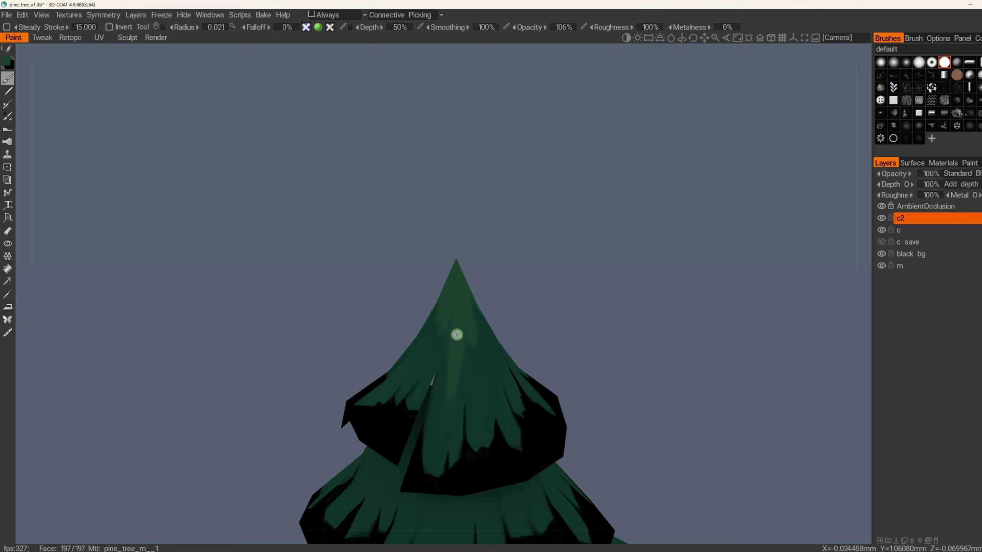
pyautogui.moveTo(449, 406)
pyautogui.keyDown('alt'); pyautogui.mouseDown()
pyautogui.moveTo(461, 362)
pyautogui.moveTo(451, 325)
pyautogui.moveTo(433, 366)
pyautogui.moveTo(418, 283)
pyautogui.mouseUp(); pyautogui.keyUp('alt')
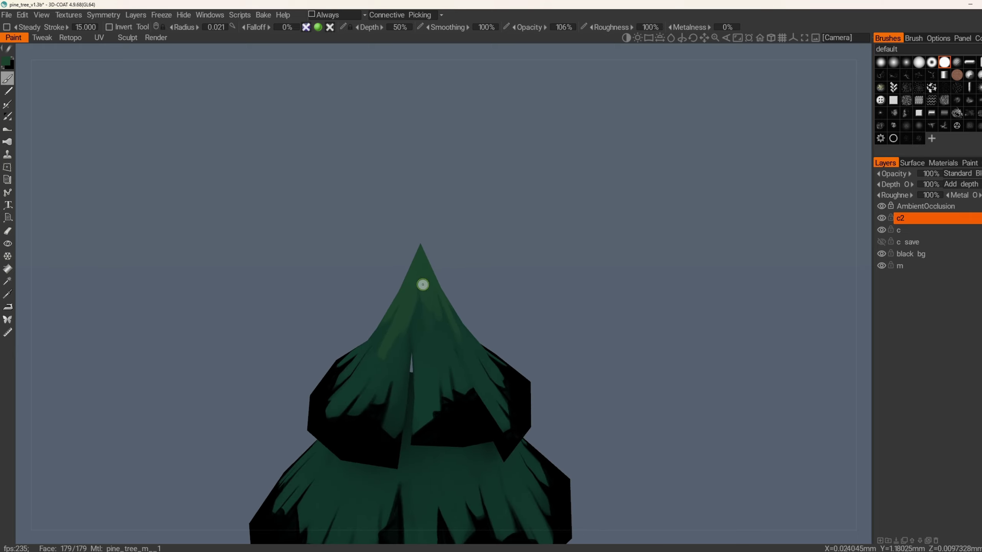
pyautogui.keyDown('alt'); pyautogui.moveTo(429, 340); pyautogui.dragTo(418, 281); pyautogui.keyUp('alt')
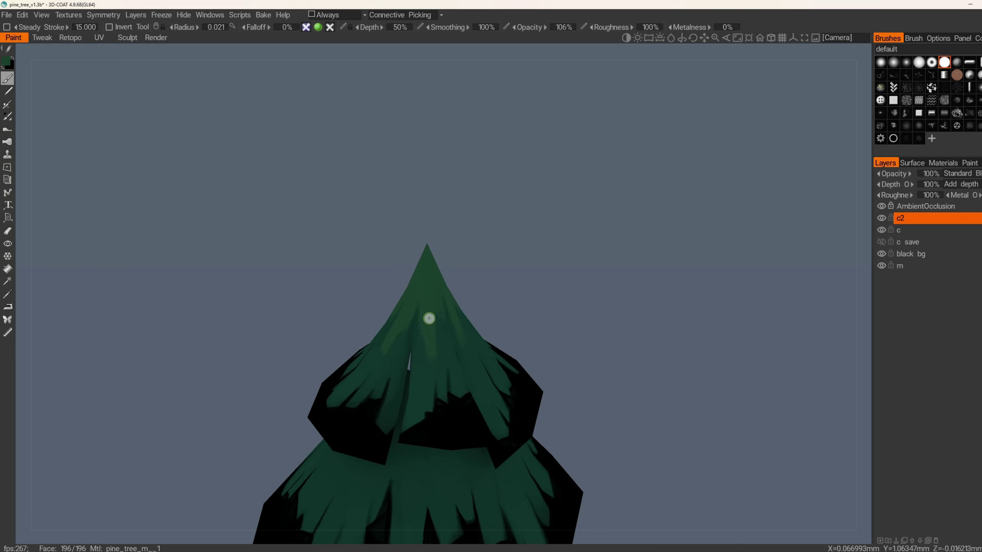
# - Extend the lighter green streaks around the remaining sides of the top tier on layer c2
pyautogui.moveTo(430, 318)
pyautogui.keyDown('alt'); pyautogui.mouseDown()
pyautogui.moveTo(410, 345)
pyautogui.moveTo(467, 318)
pyautogui.moveTo(488, 343)
pyautogui.moveTo(473, 351)
pyautogui.moveTo(537, 347)
pyautogui.moveTo(542, 318)
pyautogui.mouseUp(); pyautogui.keyUp('alt')
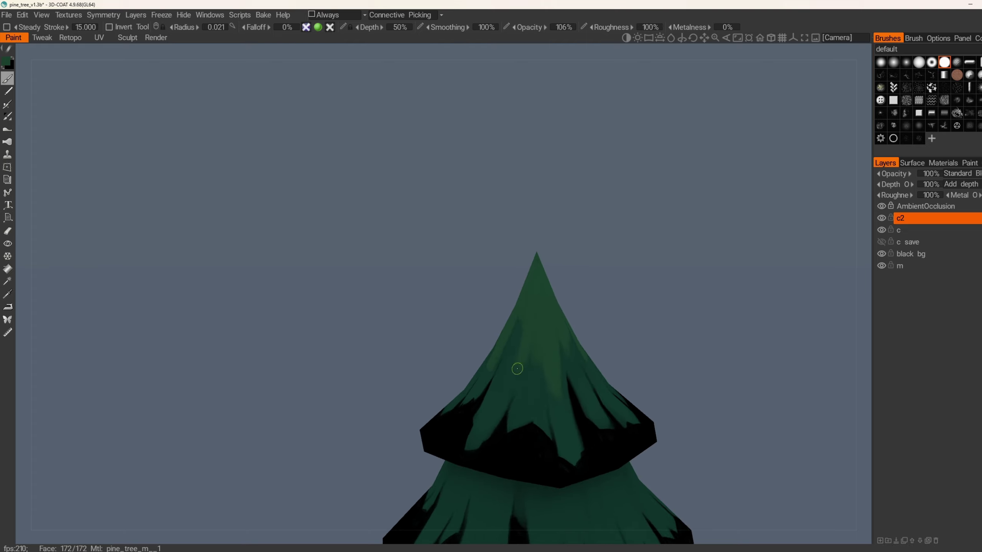
pyautogui.moveTo(517, 367)
pyautogui.keyDown('alt'); pyautogui.mouseDown()
pyautogui.moveTo(519, 388)
pyautogui.moveTo(507, 357)
pyautogui.mouseUp(); pyautogui.keyUp('alt')
pyautogui.keyDown('alt'); pyautogui.moveTo(510, 415); pyautogui.dragTo(520, 410); pyautogui.keyUp('alt')
pyautogui.moveTo(514, 357)
pyautogui.mouseDown()
pyautogui.moveTo(511, 399)
pyautogui.moveTo(559, 355)
pyautogui.moveTo(412, 324)
pyautogui.moveTo(554, 366)
pyautogui.moveTo(460, 380)
pyautogui.moveTo(450, 285)
pyautogui.mouseUp()
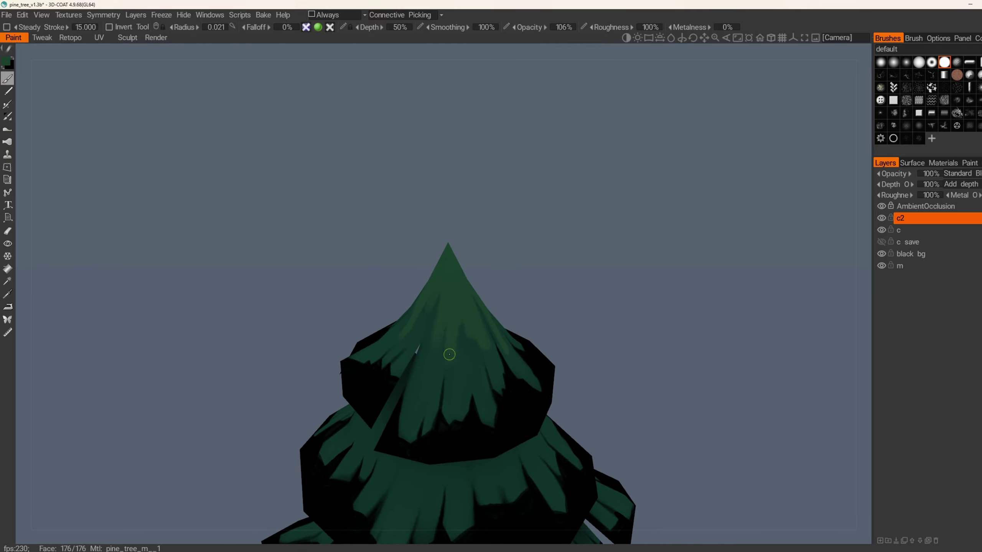
pyautogui.keyDown('alt'); pyautogui.moveTo(454, 322); pyautogui.dragTo(667, 328); pyautogui.keyUp('alt')
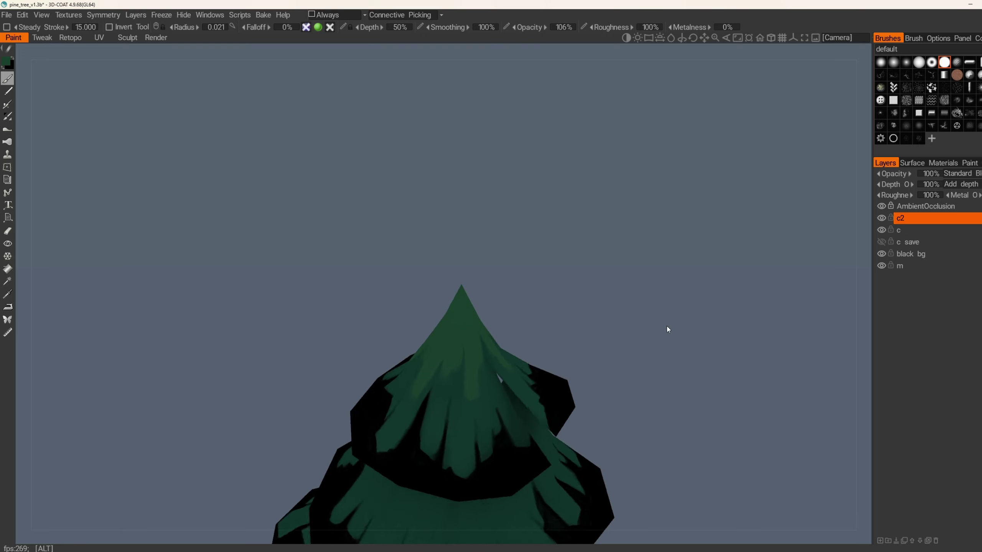
# - Hide the top tier and paint a first lighter green streak down the second tier on layer c2
pyautogui.keyDown('alt'); pyautogui.moveTo(668, 328); pyautogui.dragTo(467, 326, button='right'); pyautogui.keyUp('alt')
pyautogui.keyDown('alt'); pyautogui.moveTo(467, 326); pyautogui.dragTo(516, 342); pyautogui.keyUp('alt')
pyautogui.keyDown('alt'); pyautogui.moveTo(517, 342); pyautogui.dragTo(524, 302, button='middle'); pyautogui.keyUp('alt')
pyautogui.keyDown('alt'); pyautogui.moveTo(523, 301); pyautogui.dragTo(792, 292, button='right'); pyautogui.keyUp('alt')
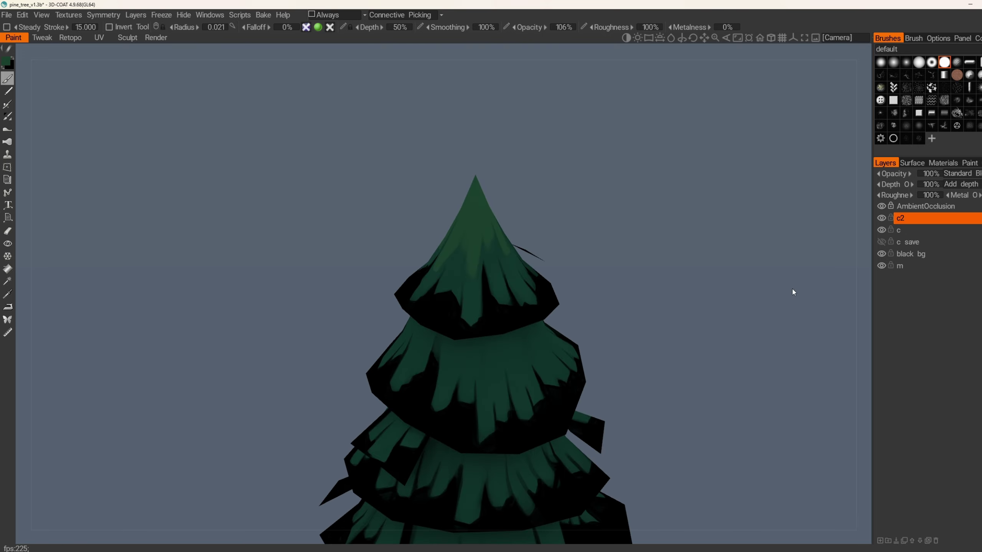
pyautogui.press('h')
pyautogui.click(503, 268)
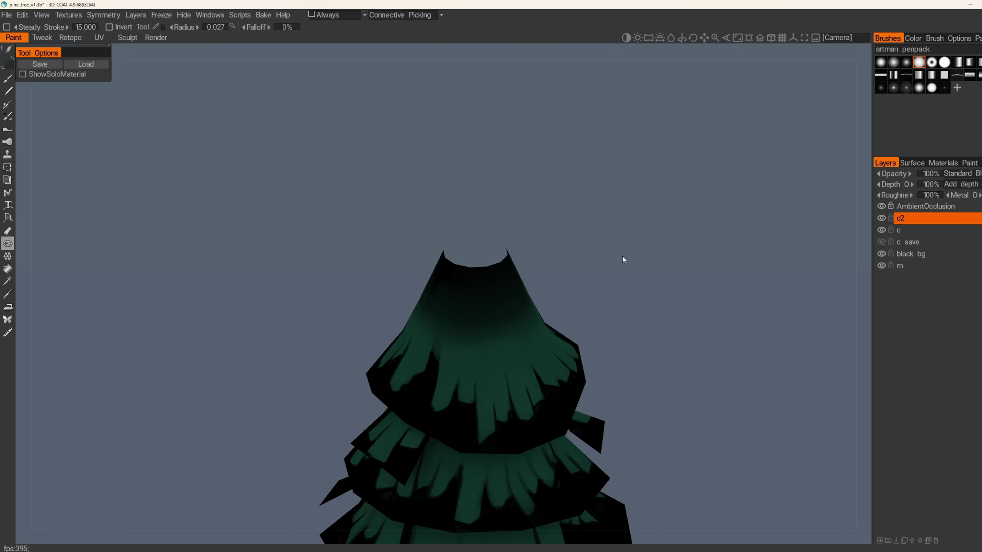
pyautogui.press('c')
pyautogui.press('b')
pyautogui.keyDown('alt'); pyautogui.moveTo(460, 302); pyautogui.dragTo(477, 323); pyautogui.keyUp('alt')
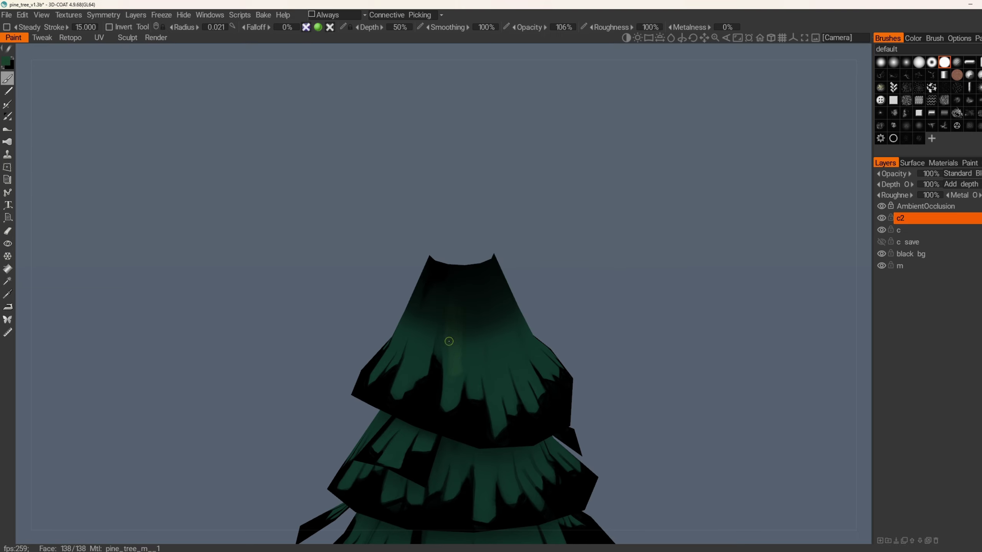
# - Paint lighter green streaks around all sides of the second tier on layer c2 with the 0.021 radius brush
pyautogui.keyDown('alt'); pyautogui.moveTo(464, 324); pyautogui.dragTo(477, 350); pyautogui.keyUp('alt')
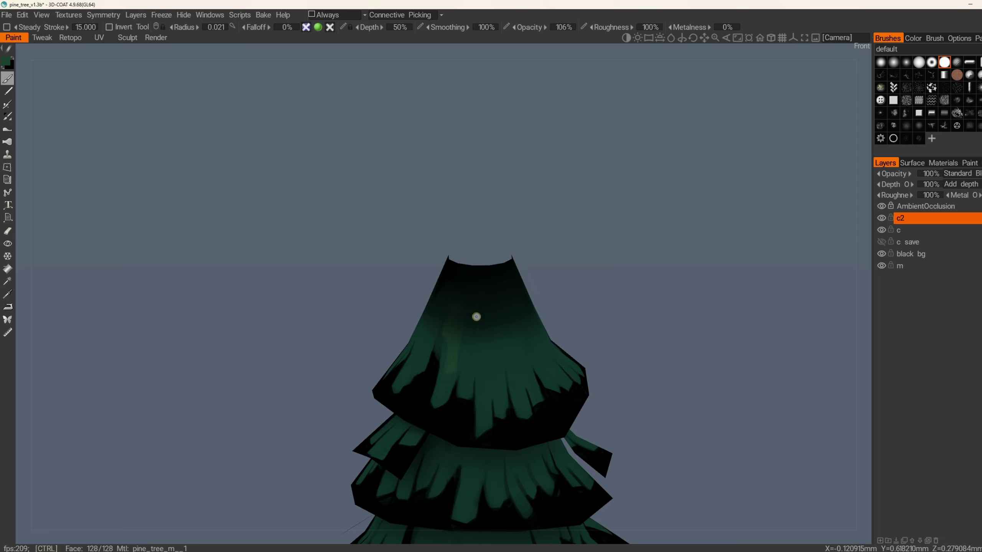
pyautogui.keyDown('alt'); pyautogui.moveTo(487, 384); pyautogui.dragTo(490, 326); pyautogui.keyUp('alt')
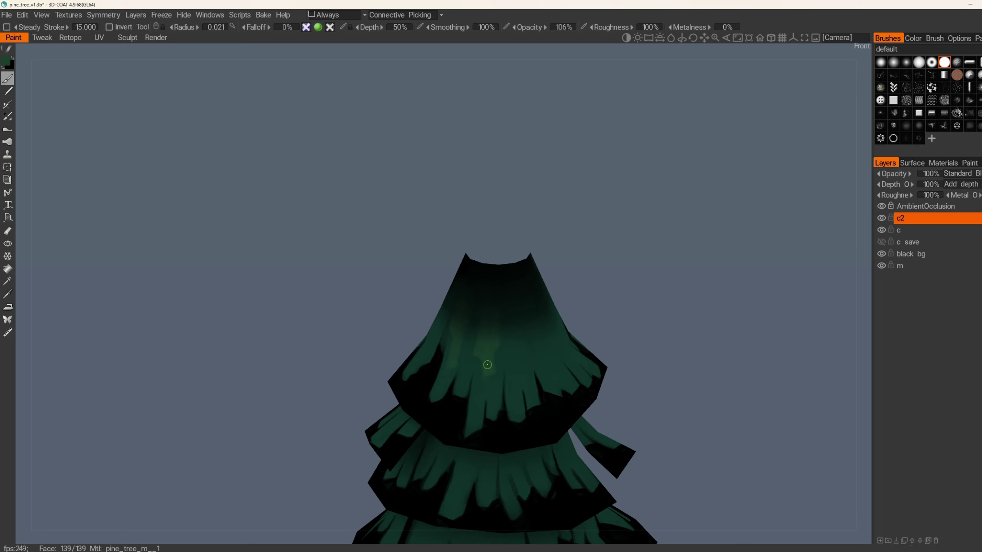
pyautogui.keyDown('alt'); pyautogui.moveTo(487, 365); pyautogui.dragTo(485, 278); pyautogui.keyUp('alt')
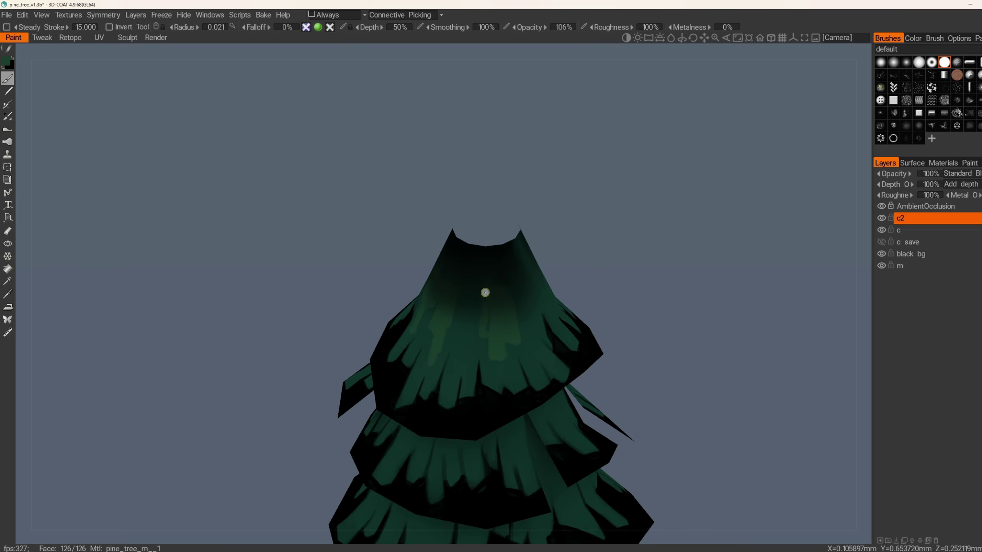
pyautogui.keyDown('alt'); pyautogui.moveTo(477, 327); pyautogui.dragTo(449, 314); pyautogui.keyUp('alt')
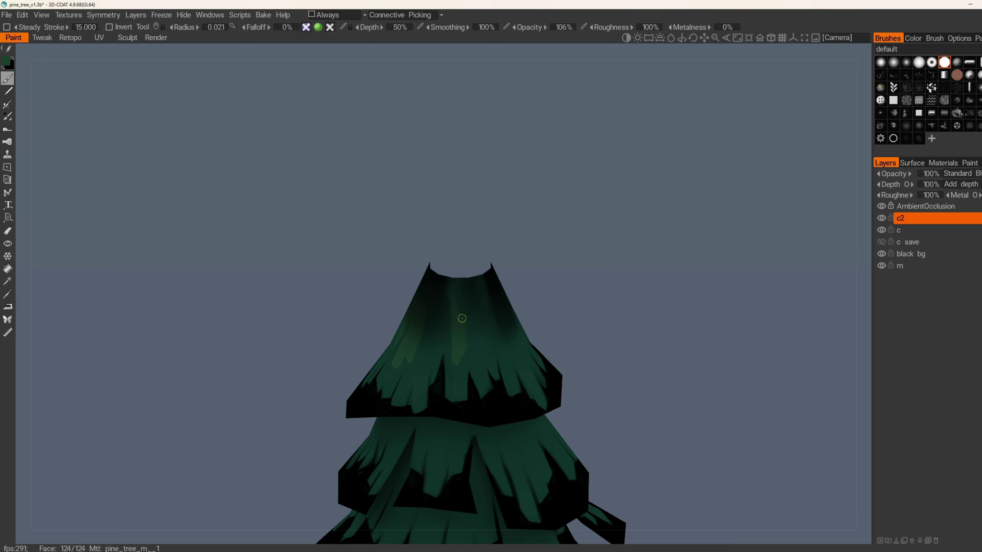
pyautogui.keyDown('alt'); pyautogui.moveTo(471, 326); pyautogui.dragTo(479, 339); pyautogui.keyUp('alt')
pyautogui.moveTo(467, 277); pyautogui.dragTo(478, 345)
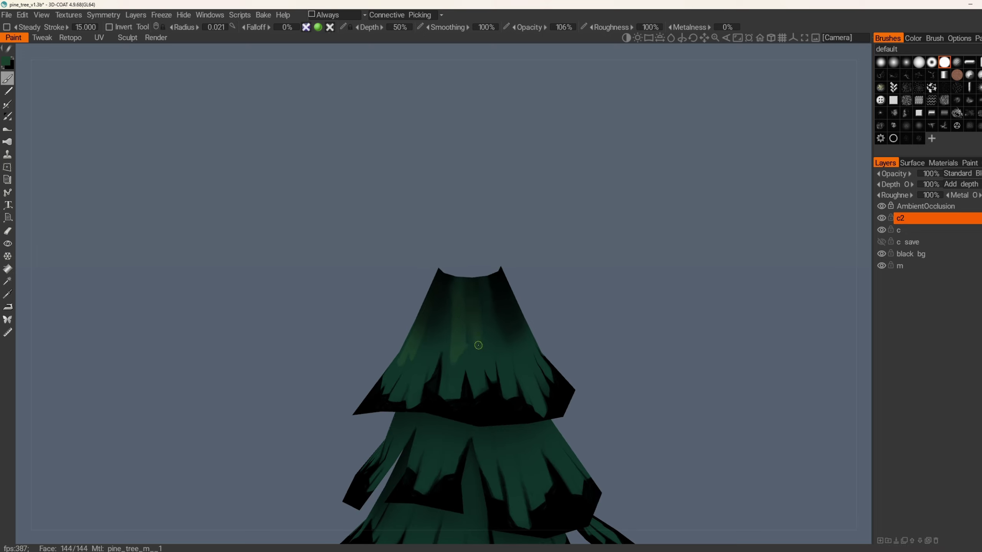
pyautogui.moveTo(467, 296)
pyautogui.keyDown('alt'); pyautogui.mouseDown()
pyautogui.moveTo(490, 320)
pyautogui.moveTo(502, 307)
pyautogui.moveTo(455, 304)
pyautogui.moveTo(474, 377)
pyautogui.moveTo(457, 342)
pyautogui.moveTo(472, 340)
pyautogui.moveTo(467, 330)
pyautogui.moveTo(405, 310)
pyautogui.moveTo(489, 331)
pyautogui.mouseUp(); pyautogui.keyUp('alt')
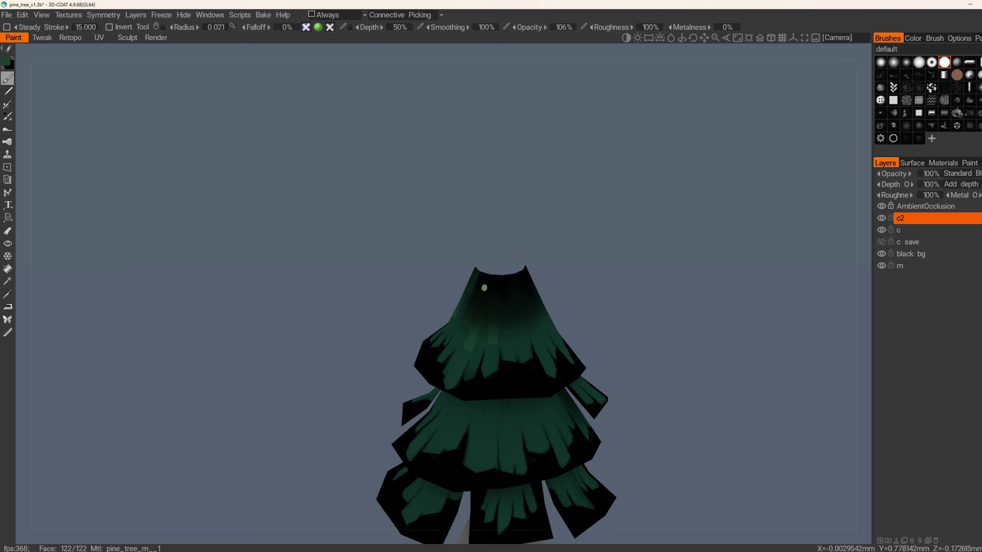
pyautogui.keyDown('alt'); pyautogui.moveTo(484, 287); pyautogui.dragTo(526, 307); pyautogui.keyUp('alt')
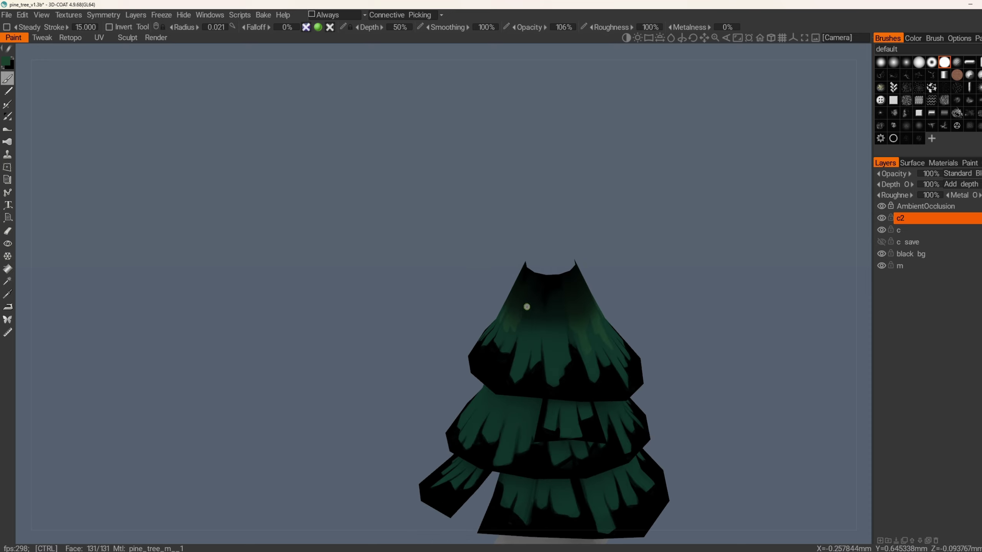
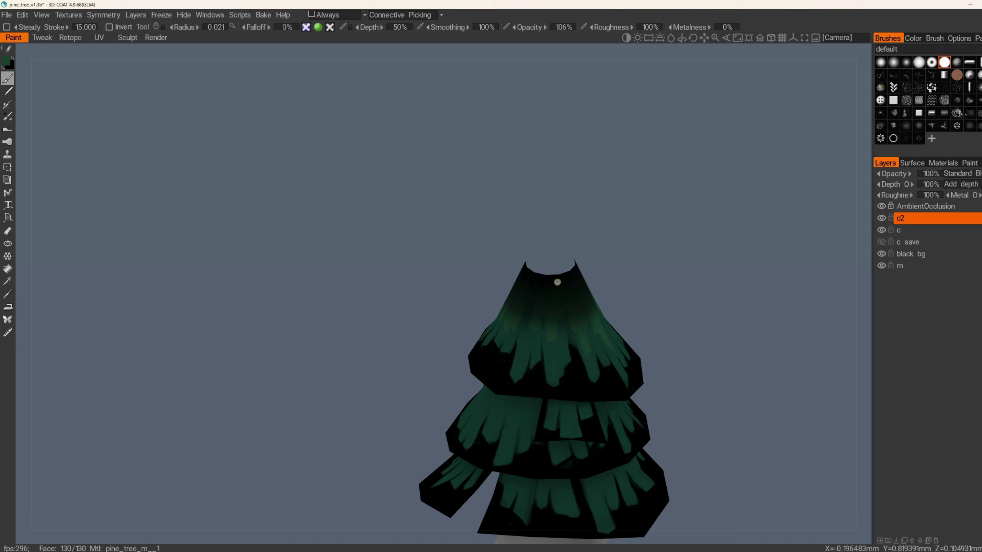
# - Unhide all tiers to review the new streaks on the complete tree
pyautogui.keyDown('alt'); pyautogui.moveTo(525, 332); pyautogui.dragTo(502, 398); pyautogui.keyUp('alt')
pyautogui.hotkey('ctrl', 'x')
pyautogui.keyDown('alt'); pyautogui.moveTo(503, 399); pyautogui.dragTo(976, 188, button='right'); pyautogui.keyUp('alt')
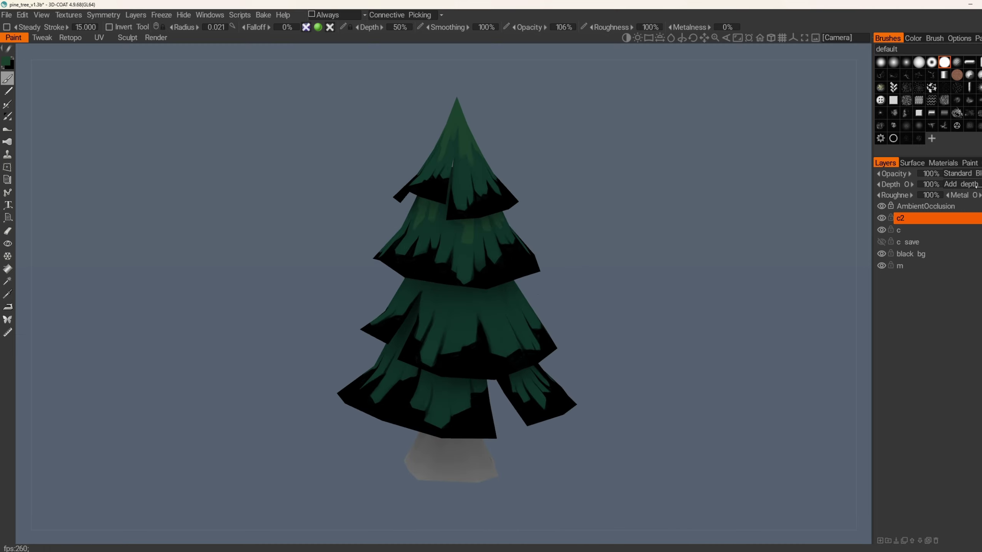
pyautogui.keyDown('alt'); pyautogui.moveTo(685, 231); pyautogui.dragTo(577, 309); pyautogui.keyUp('alt')
# - Hide the top two tiers to expose the third tier and return to the paint brush
pyautogui.click(8, 244)
pyautogui.click(454, 185)
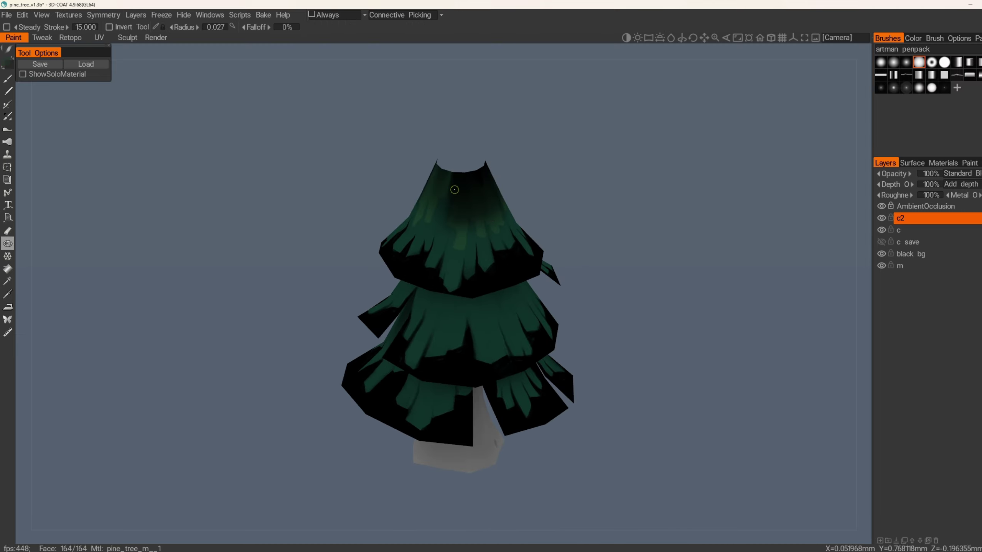
pyautogui.click(464, 229)
pyautogui.click(7, 78)
# - Paint lighter green streaks from the upper edge down the first sides of the third tier on layer c2
pyautogui.keyDown('alt'); pyautogui.moveTo(404, 296); pyautogui.dragTo(432, 301); pyautogui.keyUp('alt')
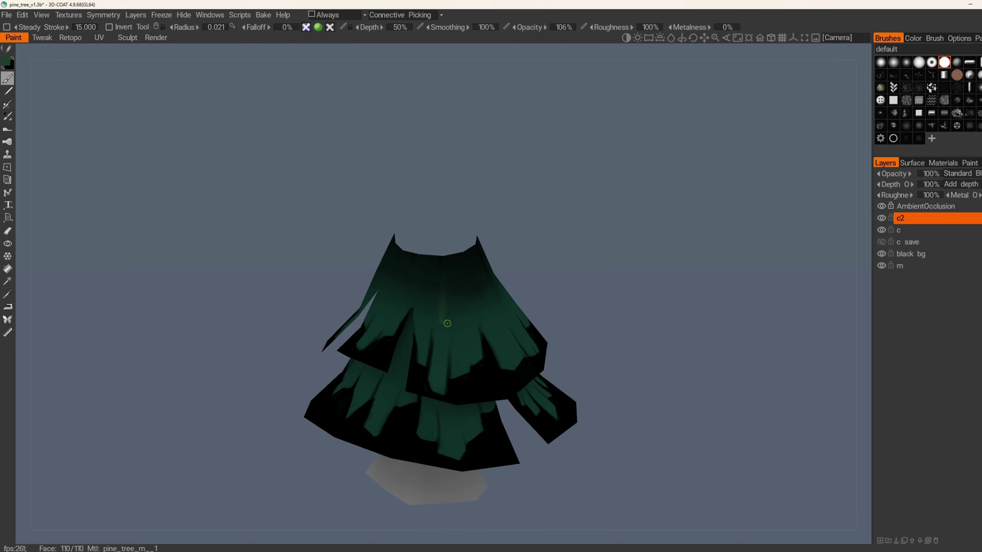
pyautogui.keyDown('alt'); pyautogui.moveTo(457, 348); pyautogui.dragTo(456, 345); pyautogui.keyUp('alt')
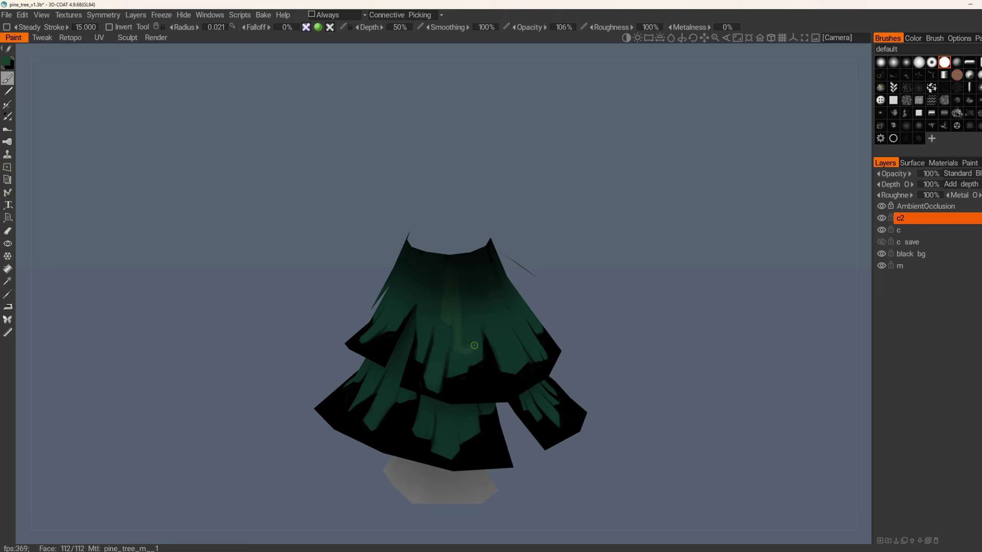
pyautogui.moveTo(460, 275)
pyautogui.keyDown('alt'); pyautogui.mouseDown()
pyautogui.moveTo(459, 308)
pyautogui.moveTo(467, 272)
pyautogui.moveTo(497, 288)
pyautogui.mouseUp(); pyautogui.keyUp('alt')
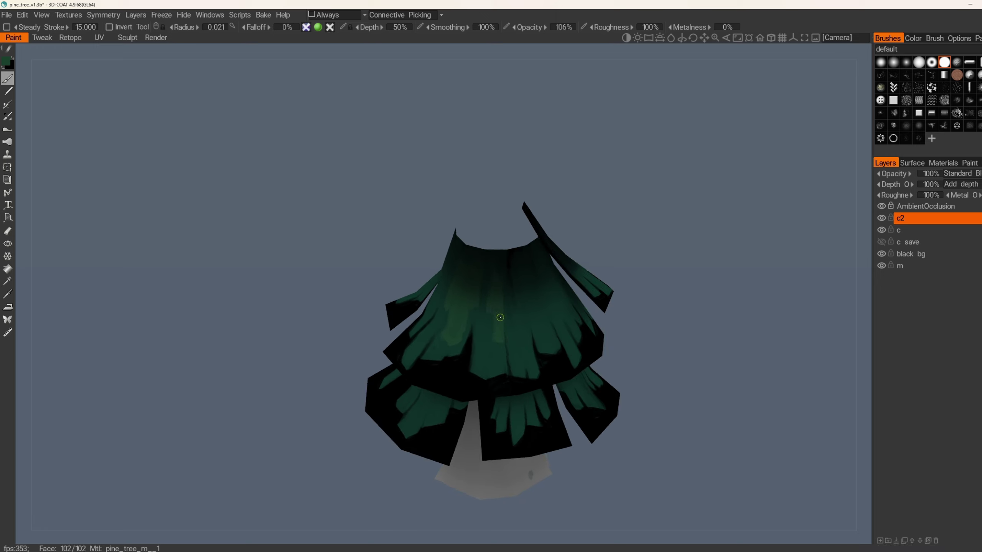
pyautogui.keyDown('alt'); pyautogui.moveTo(503, 330); pyautogui.dragTo(507, 289); pyautogui.keyUp('alt')
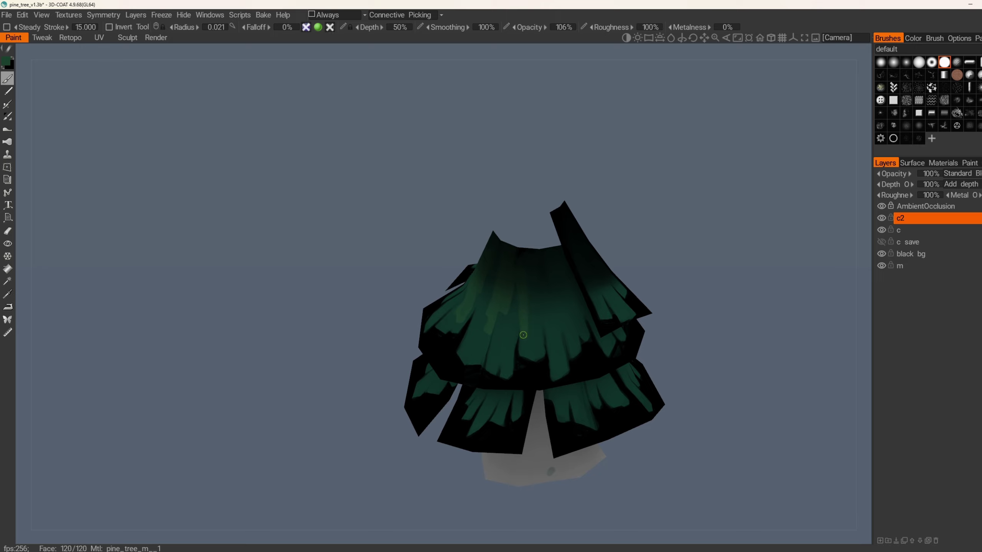
pyautogui.keyDown('alt'); pyautogui.moveTo(540, 327); pyautogui.dragTo(533, 304); pyautogui.keyUp('alt')
pyautogui.moveTo(534, 262)
pyautogui.keyDown('alt'); pyautogui.mouseDown()
pyautogui.moveTo(514, 280)
pyautogui.moveTo(511, 308)
pyautogui.moveTo(449, 329)
pyautogui.moveTo(502, 314)
pyautogui.moveTo(505, 293)
pyautogui.mouseUp(); pyautogui.keyUp('alt')
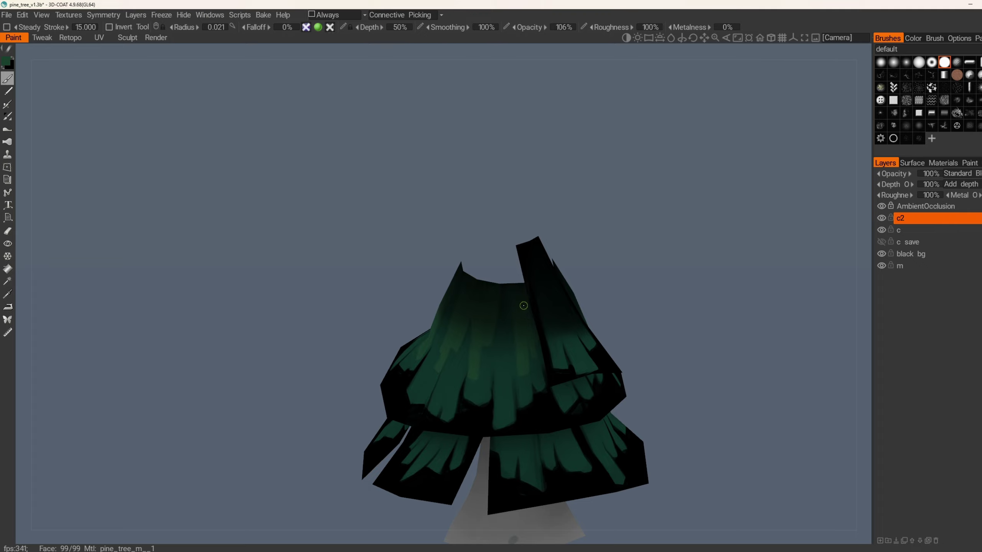
# - Extend the lighter green streaks around the remaining sides of the third tier on layer c2
pyautogui.keyDown('alt'); pyautogui.moveTo(524, 306); pyautogui.dragTo(504, 315); pyautogui.keyUp('alt')
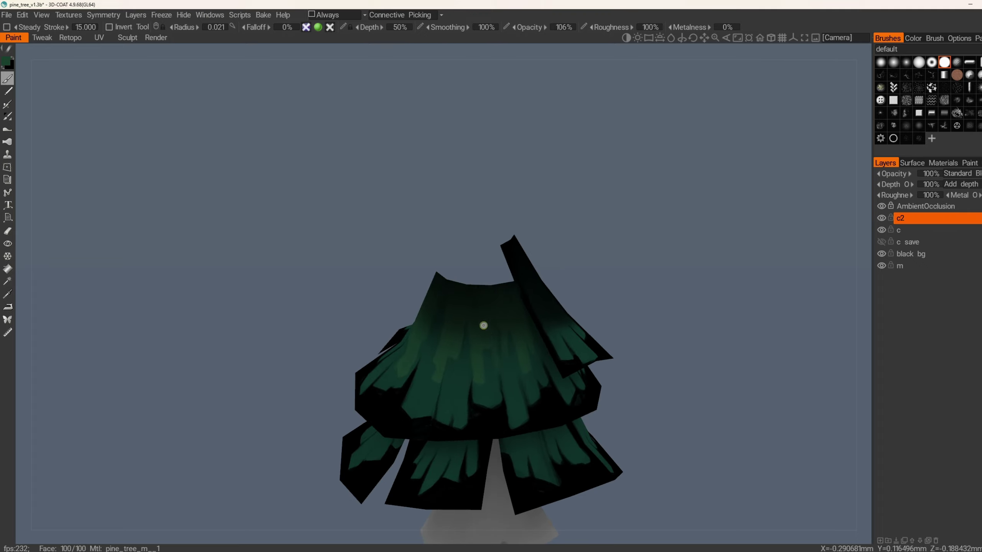
pyautogui.moveTo(477, 353)
pyautogui.keyDown('alt'); pyautogui.mouseDown()
pyautogui.moveTo(477, 393)
pyautogui.moveTo(467, 341)
pyautogui.moveTo(465, 353)
pyautogui.mouseUp(); pyautogui.keyUp('alt')
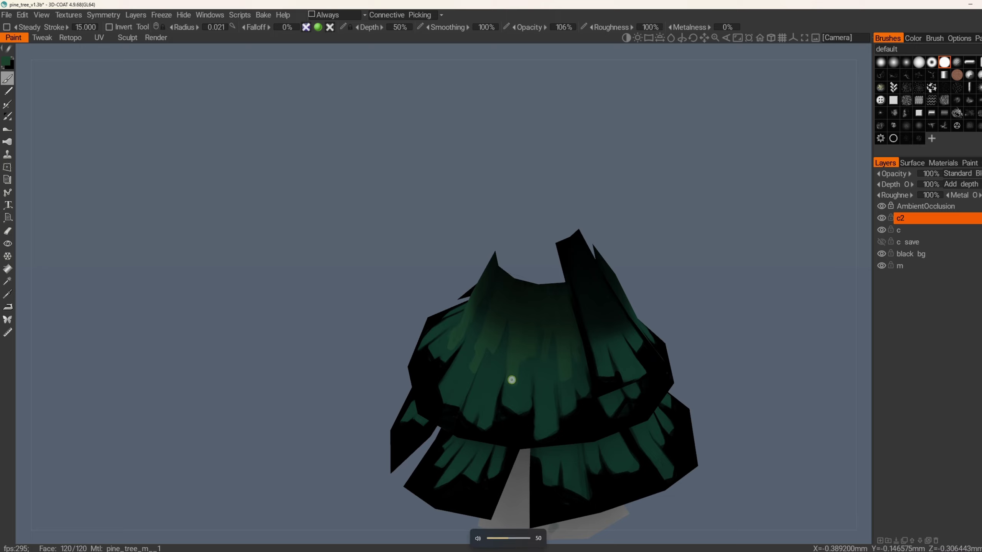
pyautogui.keyDown('alt'); pyautogui.moveTo(538, 313); pyautogui.dragTo(464, 305); pyautogui.keyUp('alt')
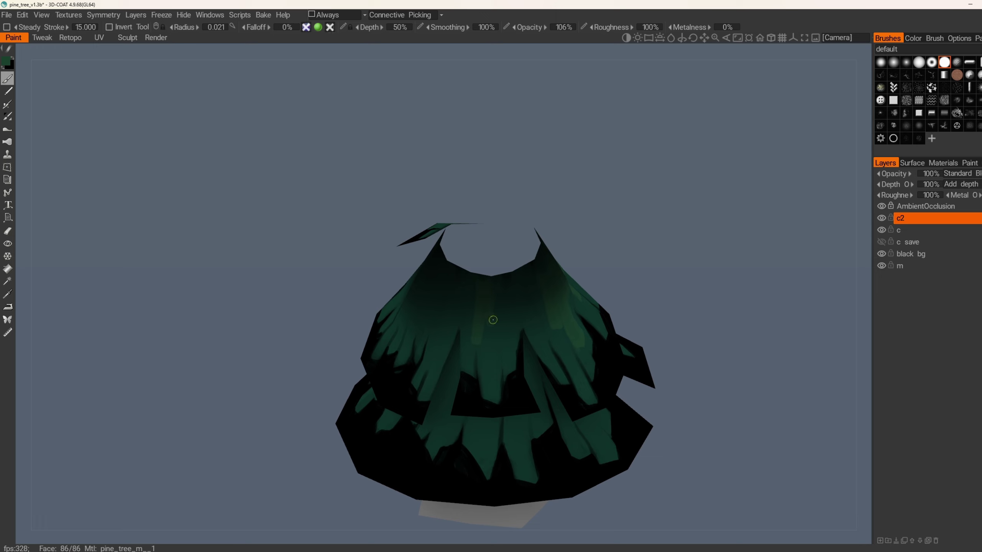
pyautogui.moveTo(499, 316)
pyautogui.keyDown('alt'); pyautogui.mouseDown()
pyautogui.moveTo(486, 301)
pyautogui.moveTo(512, 316)
pyautogui.moveTo(526, 298)
pyautogui.moveTo(621, 305)
pyautogui.moveTo(448, 305)
pyautogui.moveTo(438, 319)
pyautogui.mouseUp(); pyautogui.keyUp('alt')
pyautogui.keyDown('alt'); pyautogui.moveTo(438, 356); pyautogui.dragTo(408, 311); pyautogui.keyUp('alt')
pyautogui.moveTo(470, 304)
pyautogui.keyDown('alt'); pyautogui.mouseDown()
pyautogui.moveTo(453, 279)
pyautogui.moveTo(465, 344)
pyautogui.moveTo(421, 314)
pyautogui.moveTo(419, 335)
pyautogui.moveTo(439, 329)
pyautogui.moveTo(465, 292)
pyautogui.moveTo(357, 259)
pyautogui.moveTo(504, 300)
pyautogui.moveTo(435, 288)
pyautogui.moveTo(445, 395)
pyautogui.mouseUp(); pyautogui.keyUp('alt')
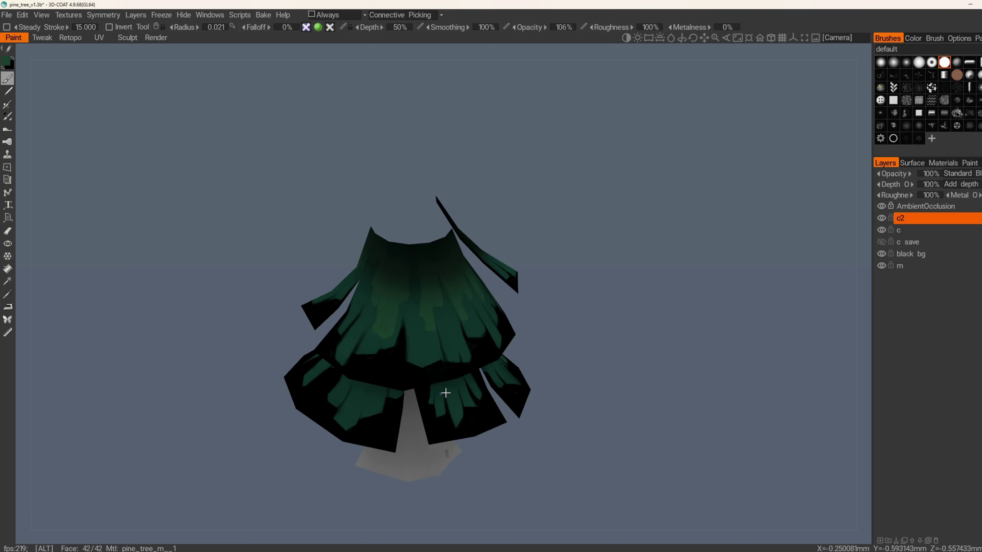
# - Hide the third tier to expose the bottom tier and return to the paint brush
pyautogui.click(9, 243)
pyautogui.click(471, 302)
pyautogui.moveTo(471, 303)
pyautogui.keyDown('alt'); pyautogui.mouseDown()
pyautogui.moveTo(397, 284)
pyautogui.moveTo(333, 288)
pyautogui.mouseUp(); pyautogui.keyUp('alt')
pyautogui.click(7, 79)
pyautogui.keyDown('alt'); pyautogui.moveTo(289, 367); pyautogui.dragTo(370, 366, button='middle'); pyautogui.keyUp('alt')
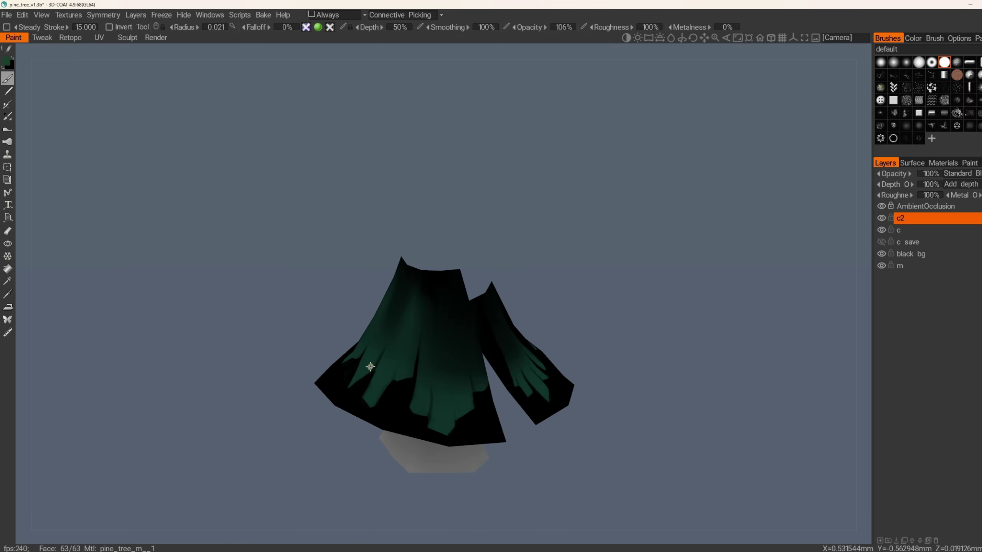
# - Paint lighter green streaks down the first sides of the bottom tier on layer c2
pyautogui.keyDown('alt'); pyautogui.moveTo(456, 346); pyautogui.dragTo(430, 311); pyautogui.keyUp('alt')
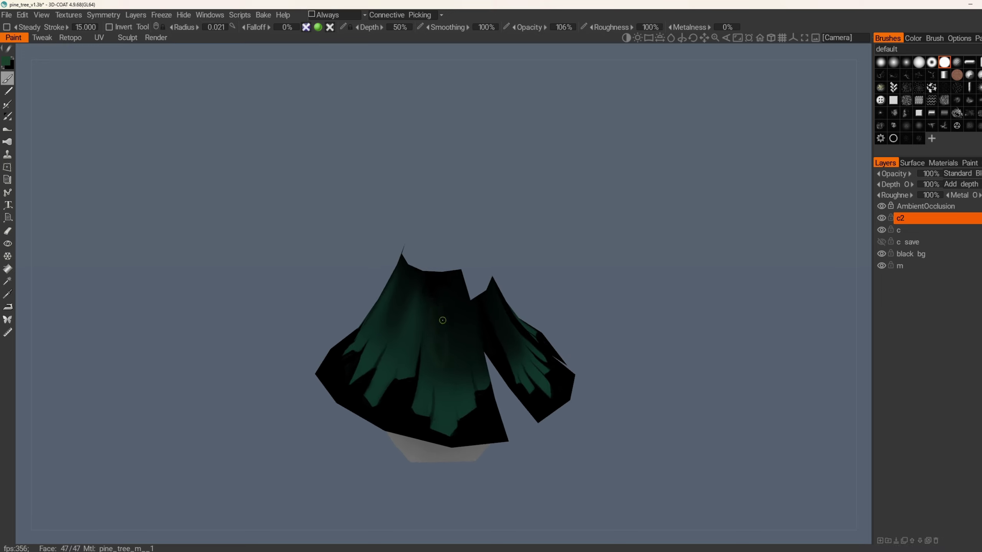
pyautogui.moveTo(441, 356)
pyautogui.keyDown('alt'); pyautogui.mouseDown()
pyautogui.moveTo(450, 366)
pyautogui.moveTo(416, 364)
pyautogui.moveTo(458, 385)
pyautogui.moveTo(500, 372)
pyautogui.moveTo(451, 284)
pyautogui.moveTo(435, 286)
pyautogui.moveTo(416, 322)
pyautogui.moveTo(399, 283)
pyautogui.mouseUp(); pyautogui.keyUp('alt')
pyautogui.keyDown('alt'); pyautogui.moveTo(407, 321); pyautogui.dragTo(522, 301); pyautogui.keyUp('alt')
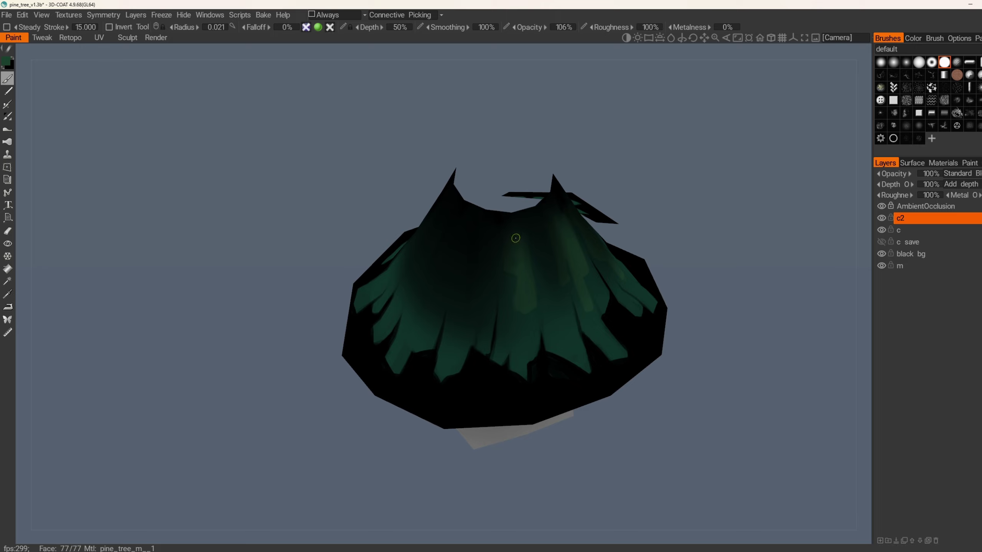
pyautogui.moveTo(515, 239)
pyautogui.keyDown('alt'); pyautogui.mouseDown()
pyautogui.moveTo(442, 295)
pyautogui.moveTo(460, 258)
pyautogui.mouseUp(); pyautogui.keyUp('alt')
pyautogui.keyDown('alt'); pyautogui.moveTo(478, 291); pyautogui.dragTo(476, 271); pyautogui.keyUp('alt')
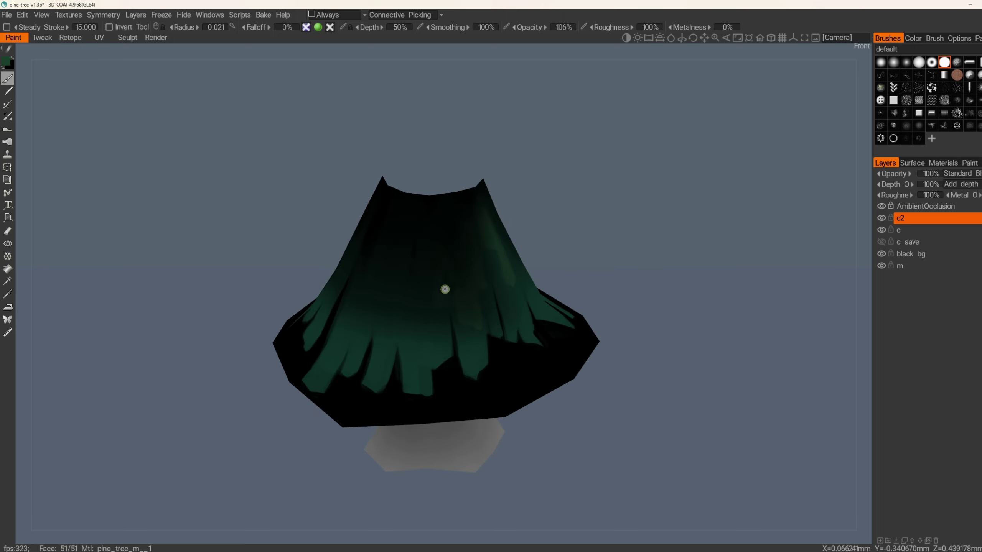
pyautogui.moveTo(426, 293)
pyautogui.keyDown('alt'); pyautogui.mouseDown()
pyautogui.moveTo(416, 300)
pyautogui.moveTo(471, 272)
pyautogui.moveTo(390, 305)
pyautogui.moveTo(413, 298)
pyautogui.moveTo(415, 324)
pyautogui.mouseUp(); pyautogui.keyUp('alt')
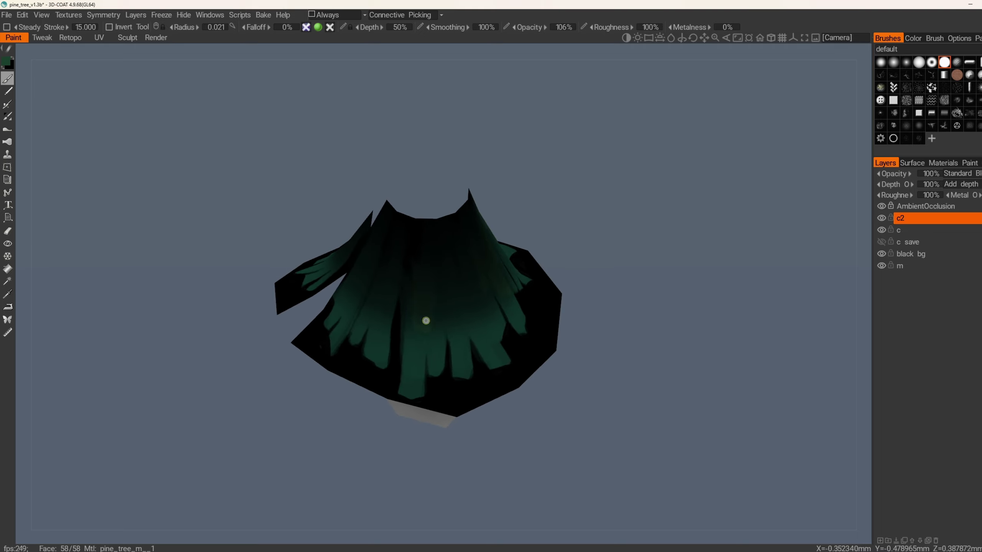
# - Extend the lighter green streaks around the remaining sides of the bottom tier on layer c2
pyautogui.keyDown('alt'); pyautogui.moveTo(434, 263); pyautogui.dragTo(448, 252); pyautogui.keyUp('alt')
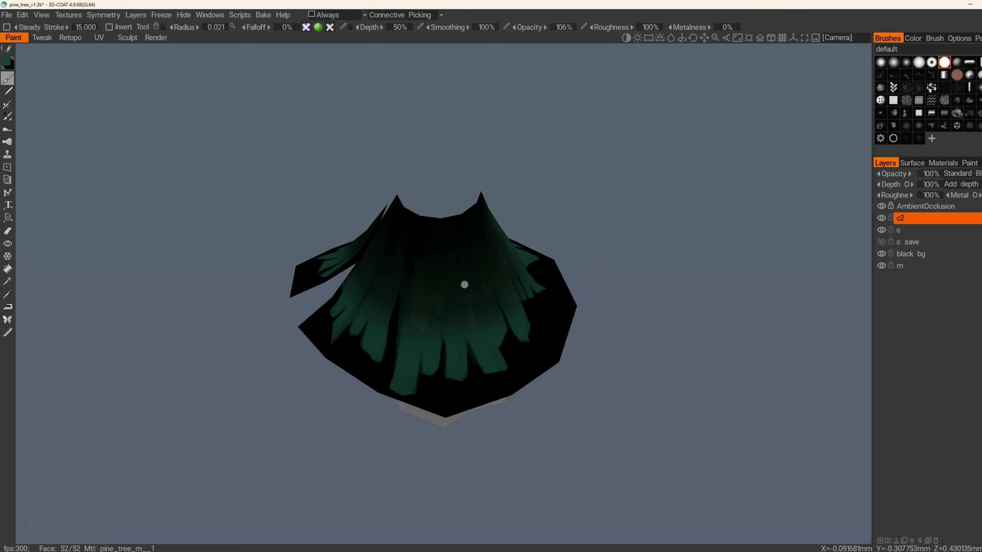
pyautogui.keyDown('alt'); pyautogui.moveTo(464, 284); pyautogui.dragTo(469, 324); pyautogui.keyUp('alt')
pyautogui.keyDown('alt'); pyautogui.moveTo(460, 251); pyautogui.dragTo(440, 243); pyautogui.keyUp('alt')
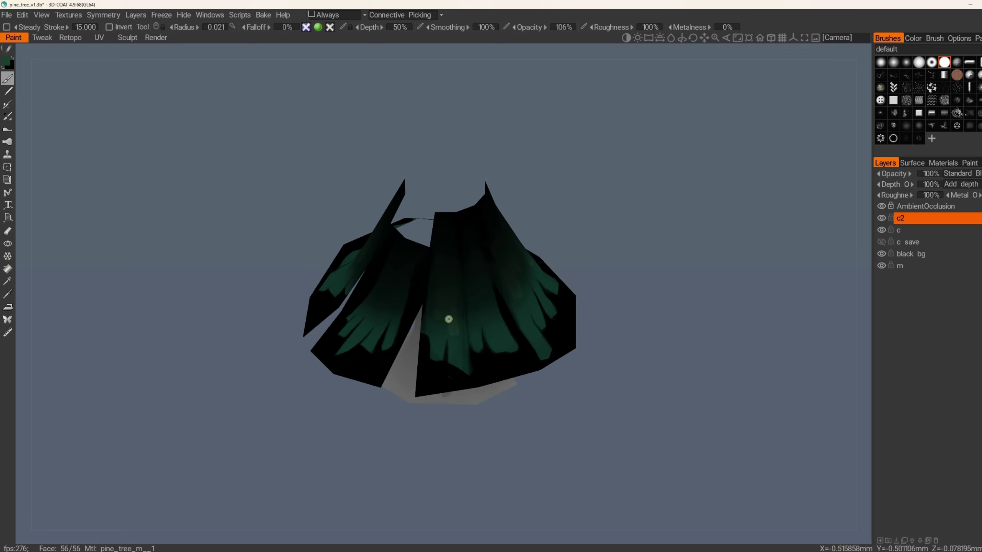
pyautogui.keyDown('alt'); pyautogui.moveTo(447, 321); pyautogui.dragTo(482, 325); pyautogui.keyUp('alt')
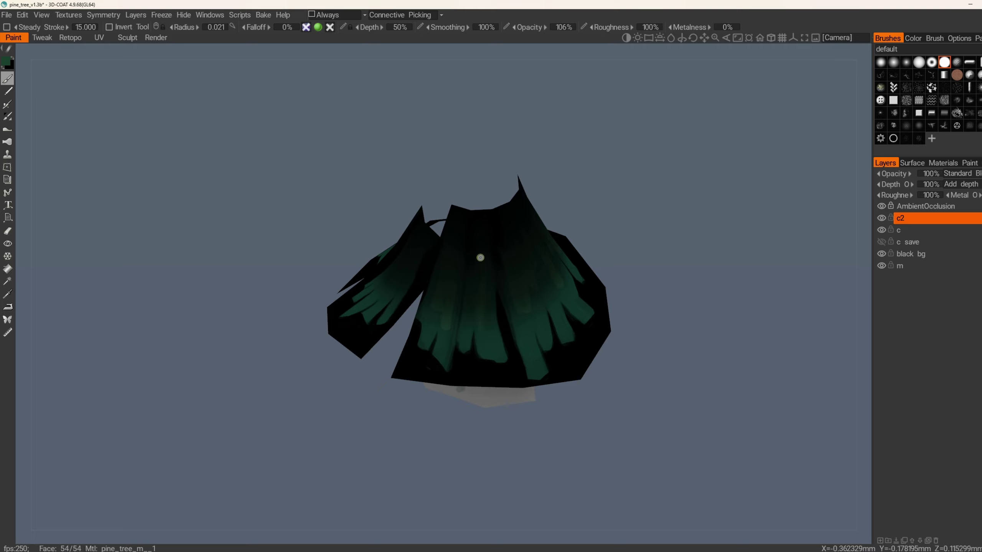
pyautogui.keyDown('alt'); pyautogui.moveTo(485, 320); pyautogui.dragTo(388, 328); pyautogui.keyUp('alt')
# - Unhide all tiers to show the complete tree and save the file
pyautogui.keyDown('alt'); pyautogui.moveTo(428, 301); pyautogui.dragTo(460, 424); pyautogui.keyUp('alt')
pyautogui.keyDown('alt'); pyautogui.moveTo(460, 423); pyautogui.dragTo(556, 314, button='right'); pyautogui.keyUp('alt')
pyautogui.keyDown('alt'); pyautogui.moveTo(557, 314); pyautogui.dragTo(457, 294); pyautogui.keyUp('alt')
pyautogui.hotkey('ctrl', 's')
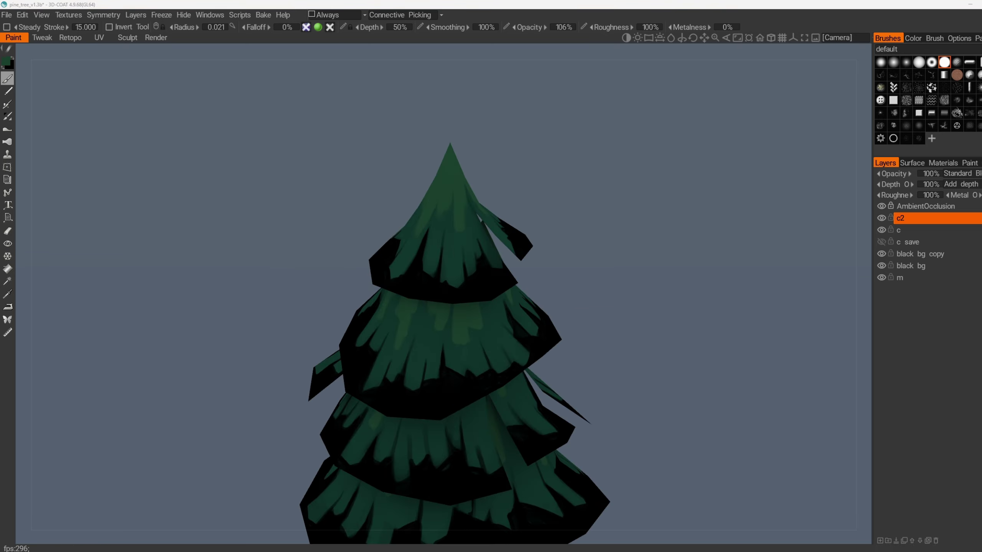
# - Erase the blunt ends of the top tier's lighter green streaks on layer c2 with a 0.011 radius eraser
pyautogui.keyDown('alt'); pyautogui.moveTo(606, 331); pyautogui.dragTo(511, 327); pyautogui.keyUp('alt')
pyautogui.scroll(4, 510, 327)
pyautogui.keyDown('alt'); pyautogui.moveTo(547, 311); pyautogui.dragTo(500, 329, button='middle'); pyautogui.keyUp('alt')
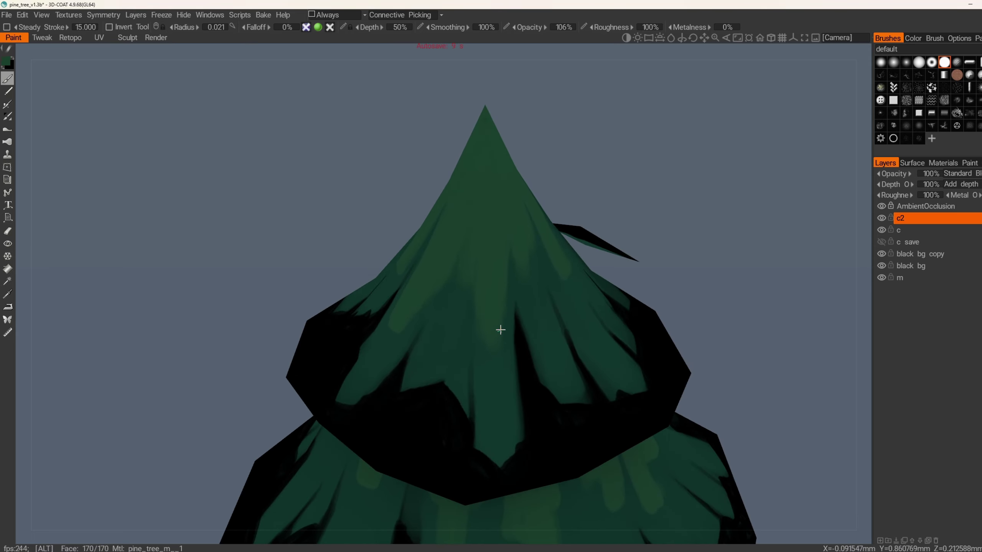
pyautogui.press('e')
pyautogui.moveTo(457, 323); pyautogui.dragTo(476, 327, button='right')
pyautogui.moveTo(470, 317)
pyautogui.mouseDown()
pyautogui.moveTo(494, 359)
pyautogui.moveTo(462, 344)
pyautogui.moveTo(482, 344)
pyautogui.mouseUp()
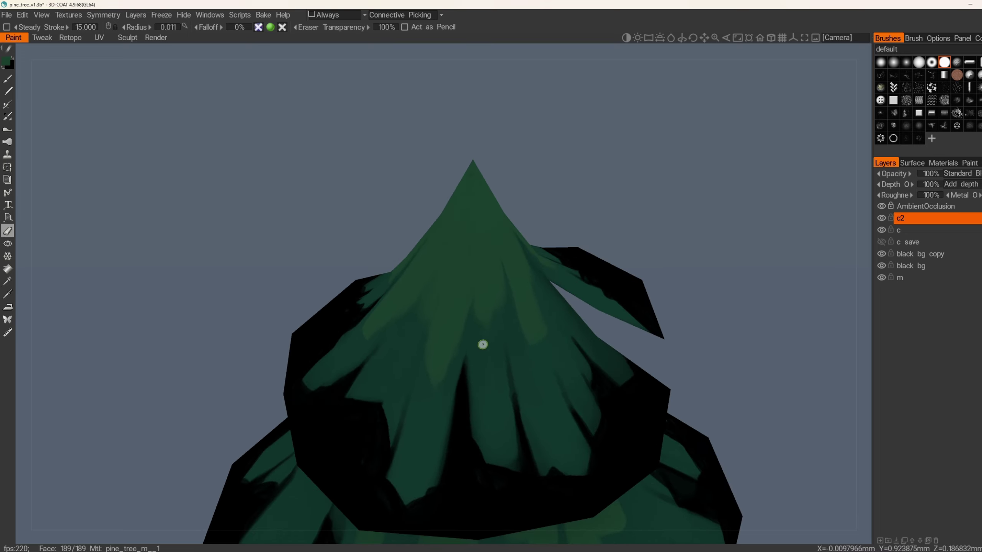
# - Trim the next lighter streaks on the top tier with a finer eraser, finishing with a 0.012 radius
pyautogui.moveTo(513, 291)
pyautogui.keyDown('alt'); pyautogui.mouseDown()
pyautogui.moveTo(534, 340)
pyautogui.moveTo(513, 359)
pyautogui.moveTo(530, 316)
pyautogui.moveTo(472, 338)
pyautogui.moveTo(498, 325)
pyautogui.mouseUp(); pyautogui.keyUp('alt')
pyautogui.moveTo(506, 326); pyautogui.dragTo(501, 276, button='right')
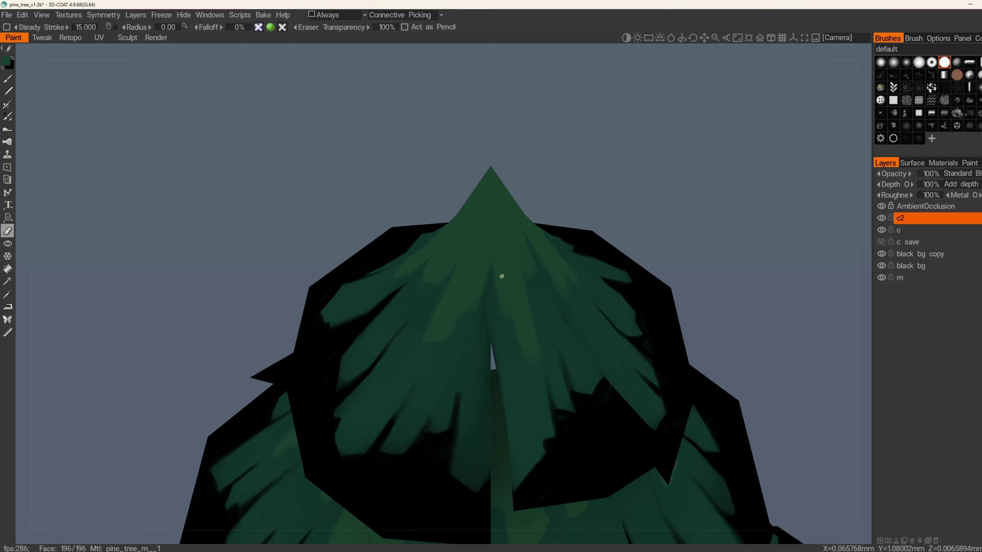
pyautogui.keyDown('alt'); pyautogui.moveTo(501, 276); pyautogui.dragTo(507, 293); pyautogui.keyUp('alt')
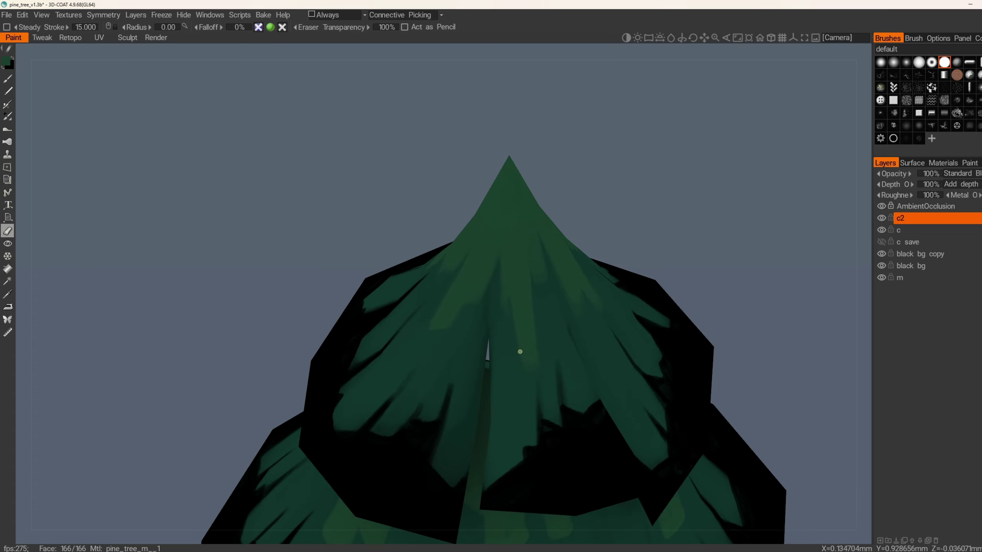
pyautogui.moveTo(520, 352); pyautogui.dragTo(548, 335, button='right')
pyautogui.moveTo(548, 322)
pyautogui.keyDown('alt'); pyautogui.mouseDown()
pyautogui.moveTo(495, 333)
pyautogui.moveTo(501, 301)
pyautogui.moveTo(510, 346)
pyautogui.moveTo(498, 329)
pyautogui.moveTo(550, 354)
pyautogui.mouseUp(); pyautogui.keyUp('alt')
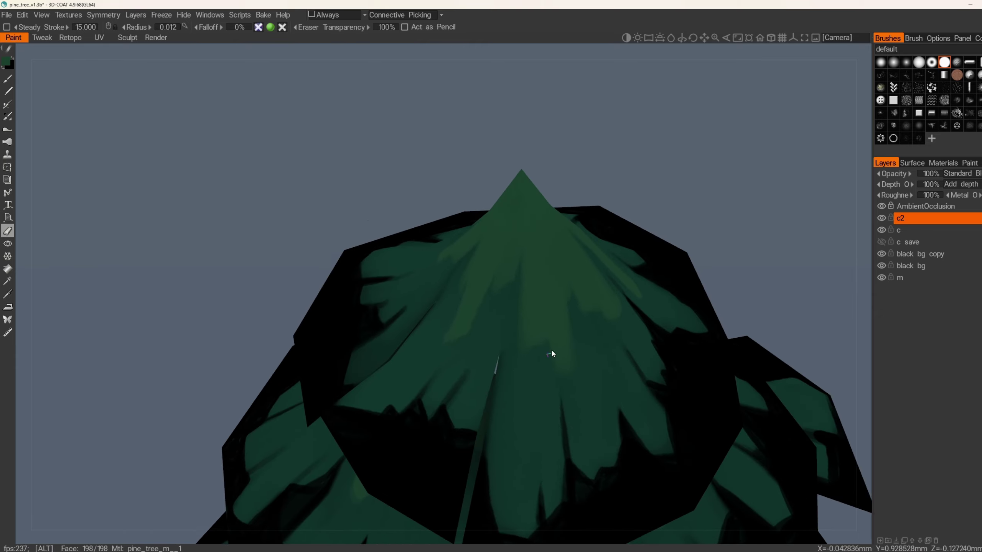
# - Sharpen the lighter streaks around the remaining sides of the top tier into points with the 0.012 radius eraser
pyautogui.keyDown('alt'); pyautogui.moveTo(551, 354); pyautogui.dragTo(481, 358, button='middle'); pyautogui.keyUp('alt')
pyautogui.keyDown('alt'); pyautogui.moveTo(493, 377); pyautogui.dragTo(483, 340); pyautogui.keyUp('alt')
pyautogui.moveTo(495, 391); pyautogui.dragTo(508, 361)
pyautogui.moveTo(509, 361)
pyautogui.keyDown('alt'); pyautogui.mouseDown()
pyautogui.moveTo(497, 370)
pyautogui.moveTo(488, 349)
pyautogui.moveTo(520, 330)
pyautogui.mouseUp(); pyautogui.keyUp('alt')
pyautogui.keyDown('alt'); pyautogui.moveTo(547, 370); pyautogui.dragTo(507, 328); pyautogui.keyUp('alt')
pyautogui.keyDown('alt'); pyautogui.moveTo(541, 342); pyautogui.dragTo(478, 362, button='middle'); pyautogui.keyUp('alt')
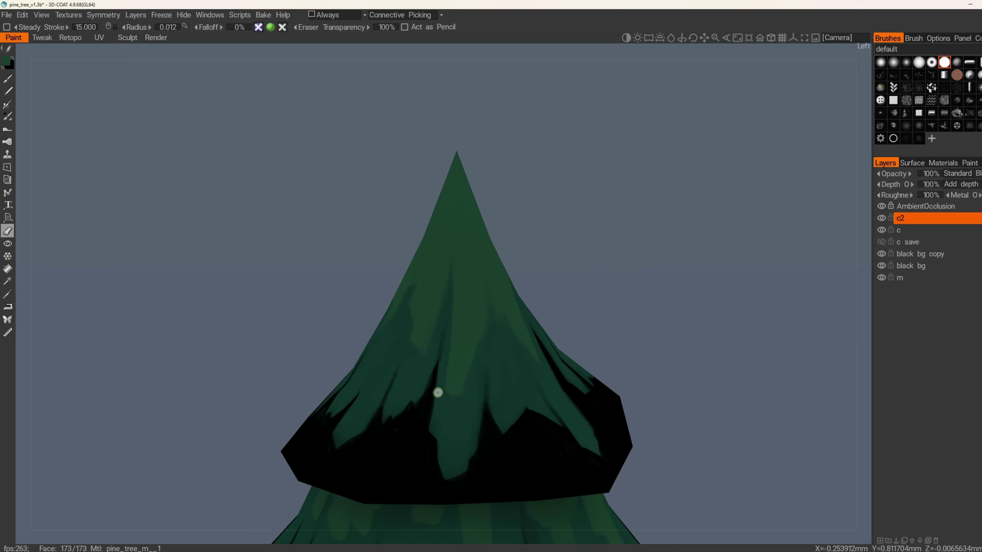
pyautogui.keyDown('alt'); pyautogui.moveTo(481, 366); pyautogui.dragTo(462, 403); pyautogui.keyUp('alt')
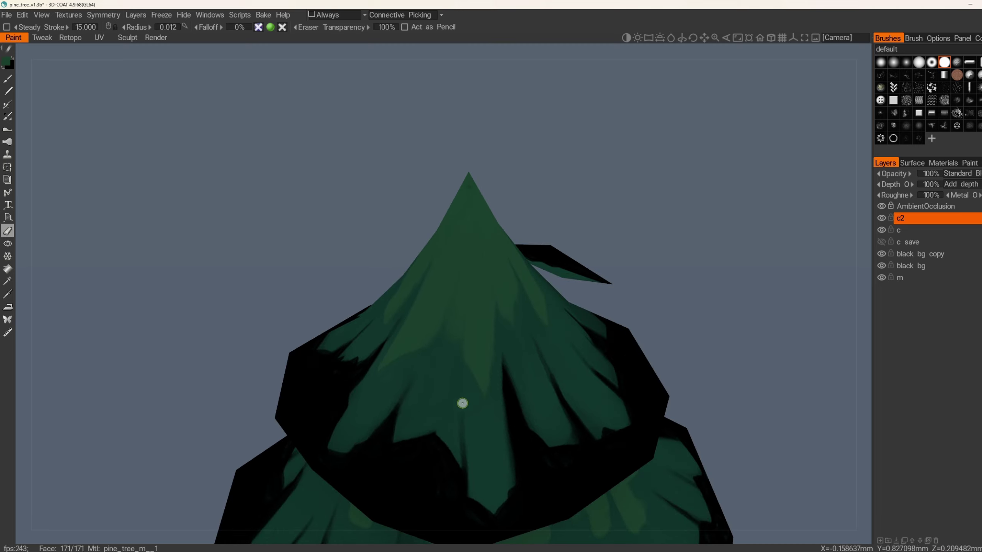
# - Refine the tips of the lighter green streaks around the top tier on layer c2 with a smaller eraser
pyautogui.keyDown('alt'); pyautogui.moveTo(453, 339); pyautogui.dragTo(509, 311); pyautogui.keyUp('alt')
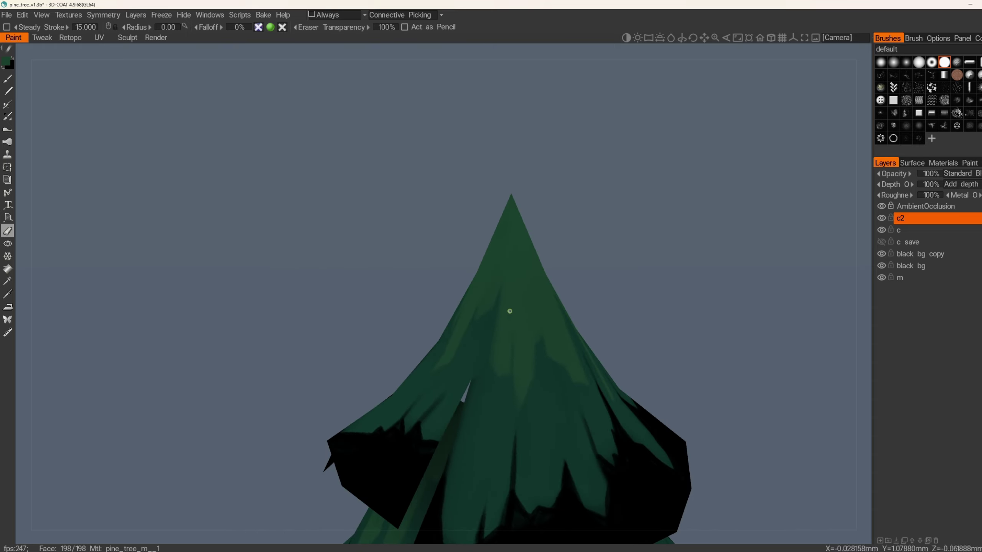
pyautogui.keyDown('alt'); pyautogui.moveTo(512, 402); pyautogui.dragTo(533, 310); pyautogui.keyUp('alt')
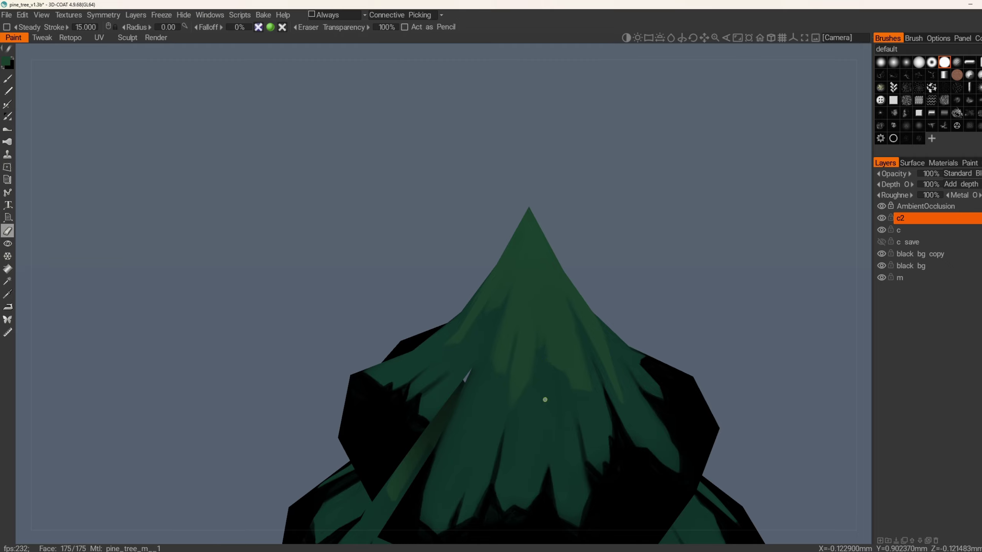
pyautogui.keyDown('alt'); pyautogui.moveTo(545, 399); pyautogui.dragTo(566, 369); pyautogui.keyUp('alt')
pyautogui.keyDown('alt'); pyautogui.moveTo(592, 416); pyautogui.dragTo(553, 334); pyautogui.keyUp('alt')
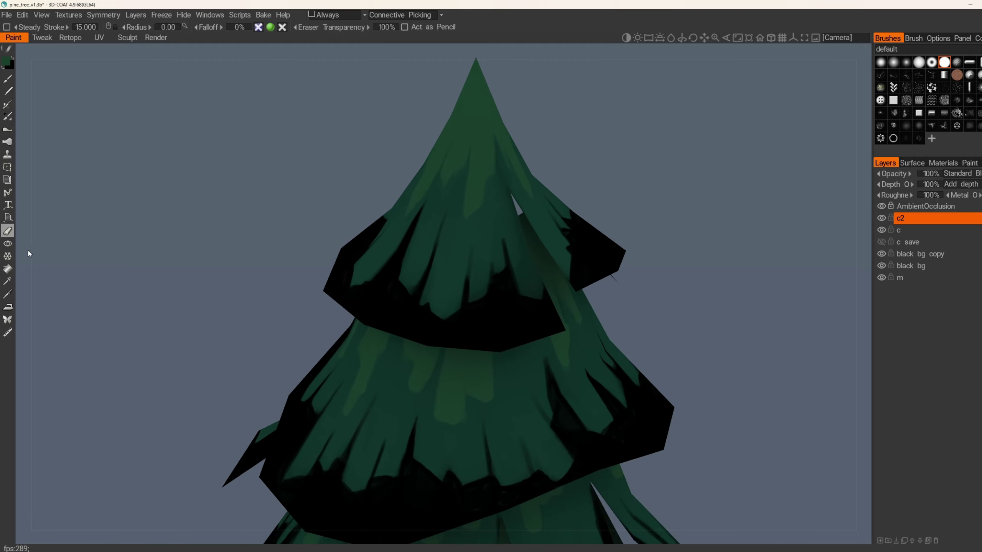
# - Hide the top tier to expose the tier below it, and return to the Eraser
pyautogui.click(7, 244)
pyautogui.click(387, 271)
pyautogui.click(7, 79)
pyautogui.press('e')
pyautogui.click(8, 231)
# - Erase the blunt ends of the lighter green streaks on the second tier on layer c2
pyautogui.moveTo(436, 338)
pyautogui.keyDown('alt'); pyautogui.mouseDown()
pyautogui.moveTo(465, 336)
pyautogui.moveTo(467, 312)
pyautogui.moveTo(501, 389)
pyautogui.mouseUp(); pyautogui.keyUp('alt')
pyautogui.moveTo(506, 286)
pyautogui.keyDown('alt'); pyautogui.mouseDown()
pyautogui.moveTo(498, 287)
pyautogui.moveTo(476, 243)
pyautogui.mouseUp(); pyautogui.keyUp('alt')
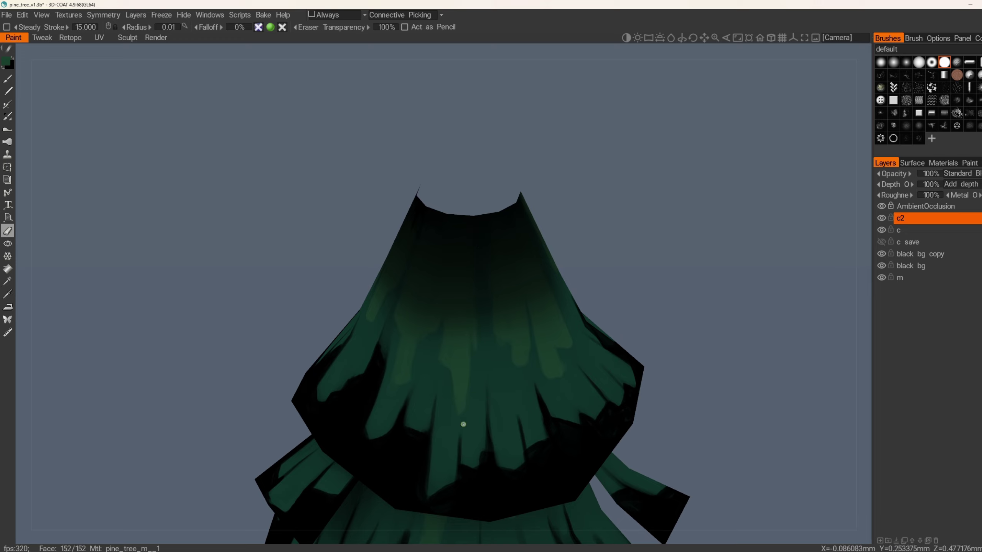
pyautogui.keyDown('alt'); pyautogui.moveTo(458, 443); pyautogui.dragTo(510, 399); pyautogui.keyUp('alt')
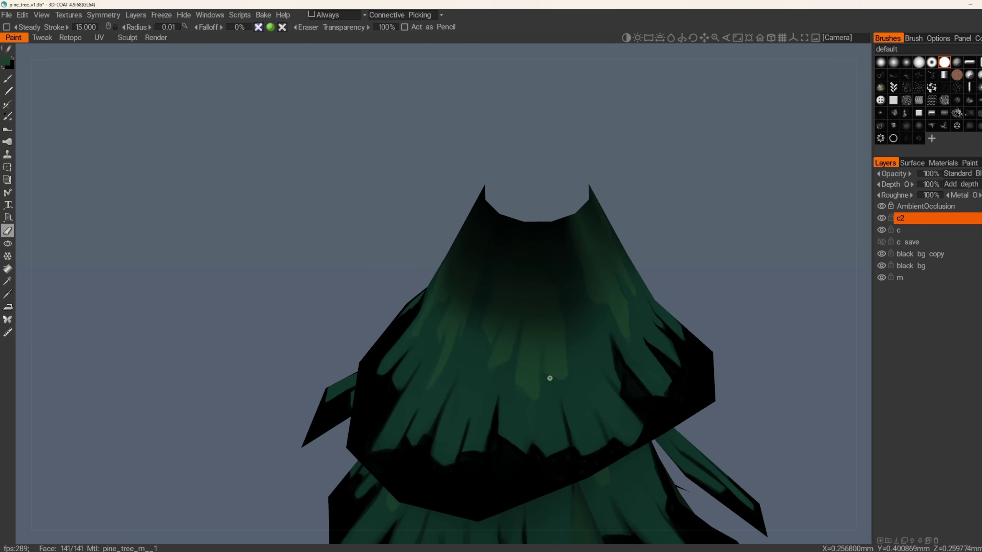
pyautogui.moveTo(570, 373); pyautogui.dragTo(562, 382)
pyautogui.moveTo(577, 379)
pyautogui.keyDown('alt'); pyautogui.mouseDown()
pyautogui.moveTo(561, 311)
pyautogui.moveTo(580, 372)
pyautogui.mouseUp(); pyautogui.keyUp('alt')
# - Adjust the eraser radius and taper the lighter streaks on the next sides of the second tier into points
pyautogui.moveTo(546, 311); pyautogui.dragTo(563, 311, button='right')
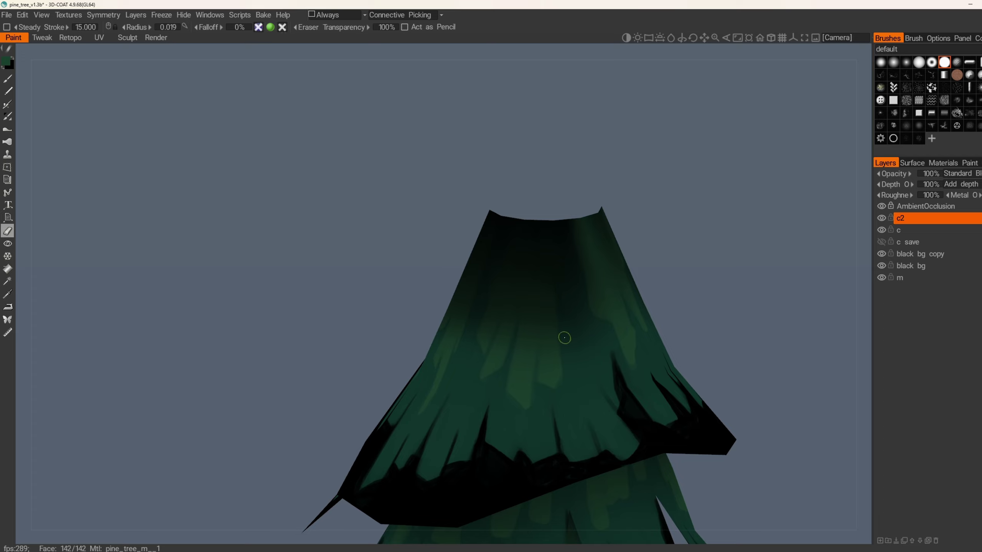
pyautogui.moveTo(564, 337)
pyautogui.keyDown('alt'); pyautogui.mouseDown()
pyautogui.moveTo(544, 372)
pyautogui.moveTo(499, 344)
pyautogui.mouseUp(); pyautogui.keyUp('alt')
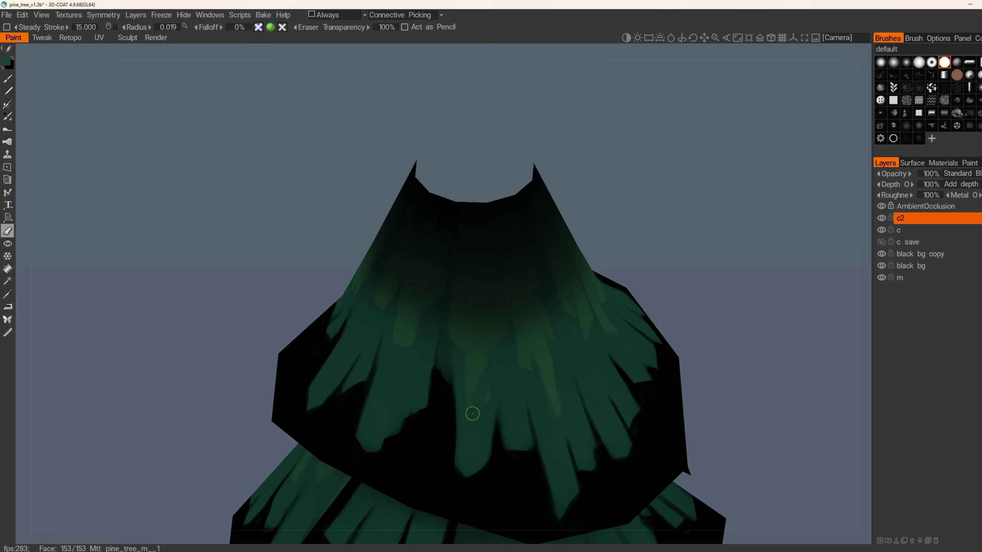
pyautogui.moveTo(480, 410); pyautogui.dragTo(453, 341, button='right')
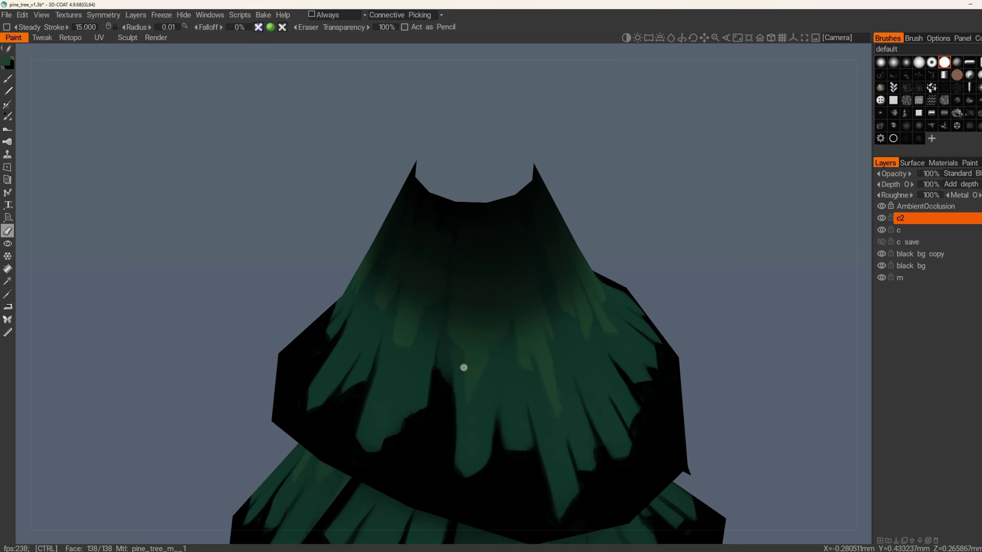
pyautogui.keyDown('alt'); pyautogui.moveTo(438, 323); pyautogui.dragTo(498, 365); pyautogui.keyUp('alt')
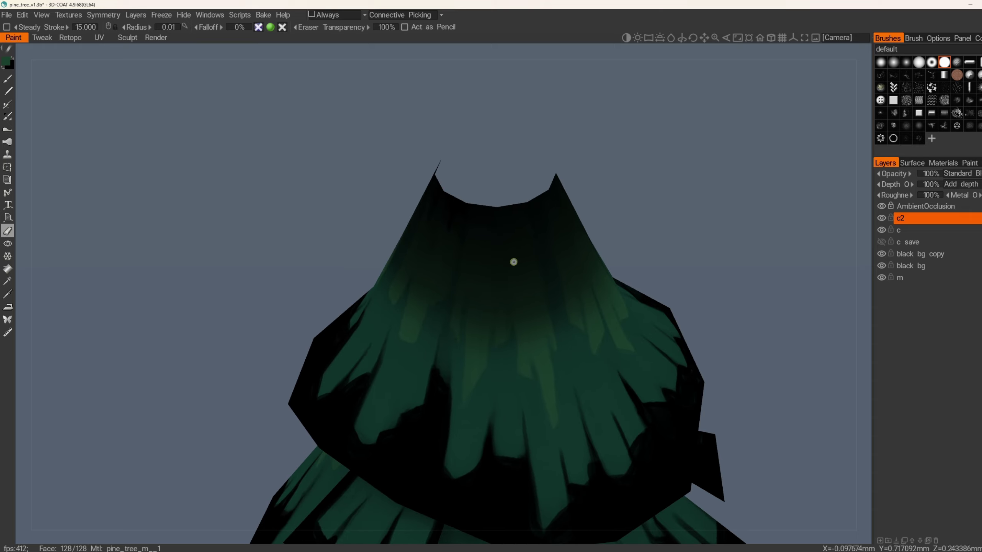
pyautogui.keyDown('alt'); pyautogui.moveTo(513, 262); pyautogui.dragTo(428, 360); pyautogui.keyUp('alt')
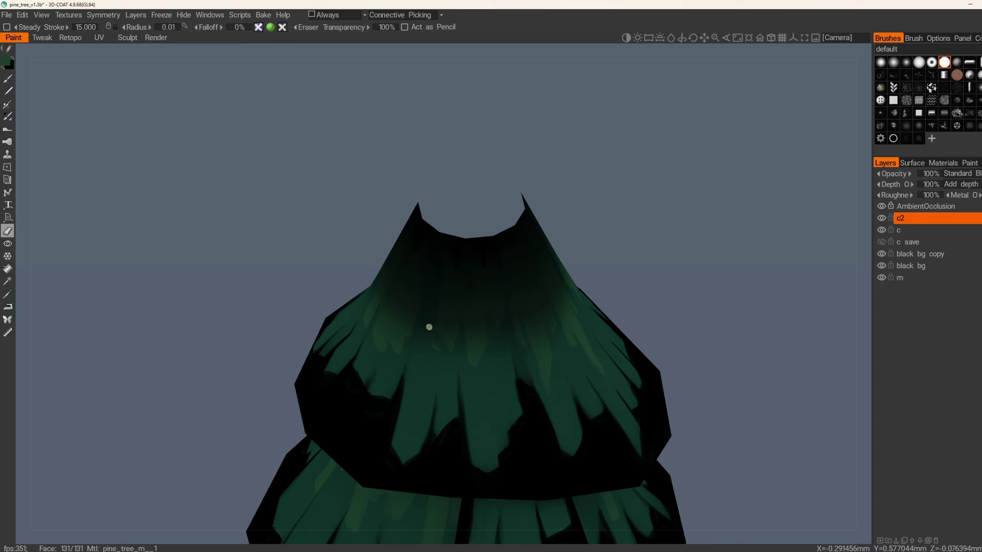
# - Erase stray parts of the lighter green streaks on layer c2 all around the second foliage tier
pyautogui.keyDown('alt'); pyautogui.moveTo(438, 261); pyautogui.dragTo(452, 355); pyautogui.keyUp('alt')
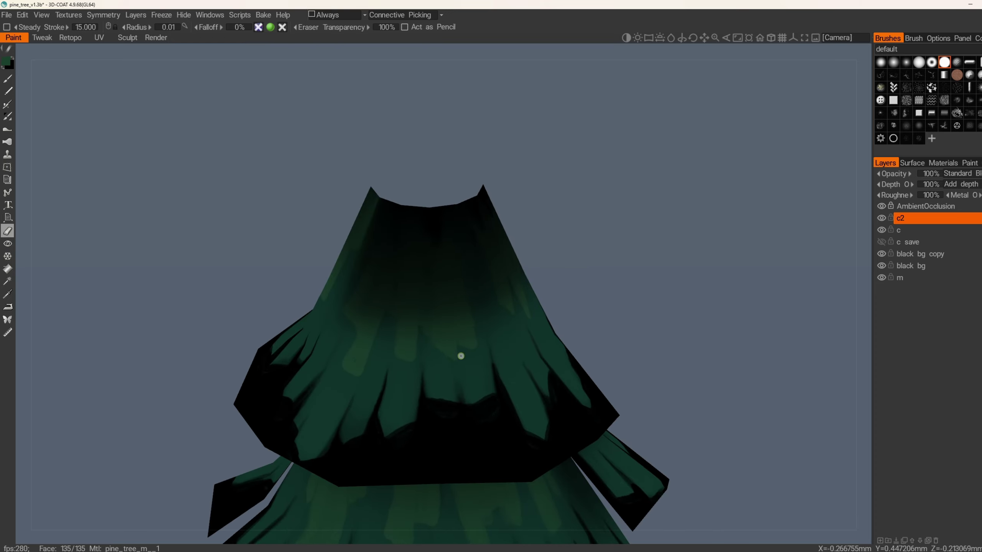
pyautogui.keyDown('alt'); pyautogui.moveTo(468, 354); pyautogui.dragTo(430, 306); pyautogui.keyUp('alt')
pyautogui.keyDown('alt'); pyautogui.moveTo(381, 357); pyautogui.dragTo(425, 348); pyautogui.keyUp('alt')
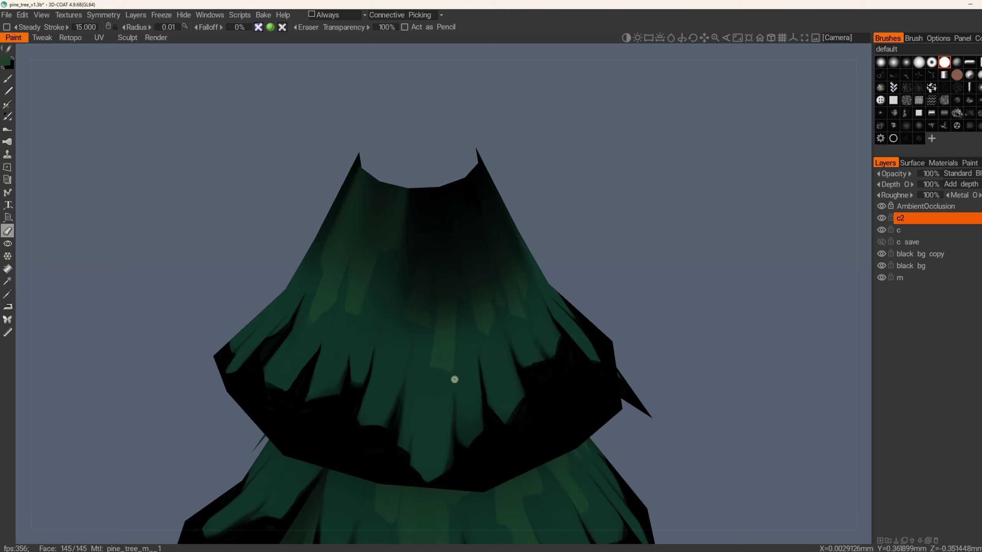
pyautogui.moveTo(430, 370)
pyautogui.keyDown('alt'); pyautogui.mouseDown()
pyautogui.moveTo(430, 382)
pyautogui.moveTo(484, 362)
pyautogui.mouseUp(); pyautogui.keyUp('alt')
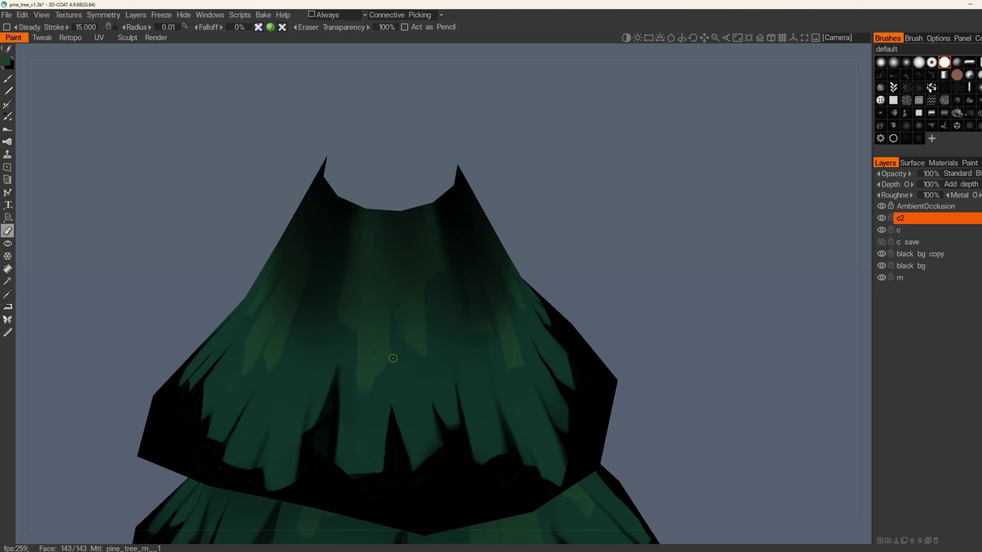
pyautogui.keyDown('alt'); pyautogui.moveTo(391, 324); pyautogui.dragTo(353, 349); pyautogui.keyUp('alt')
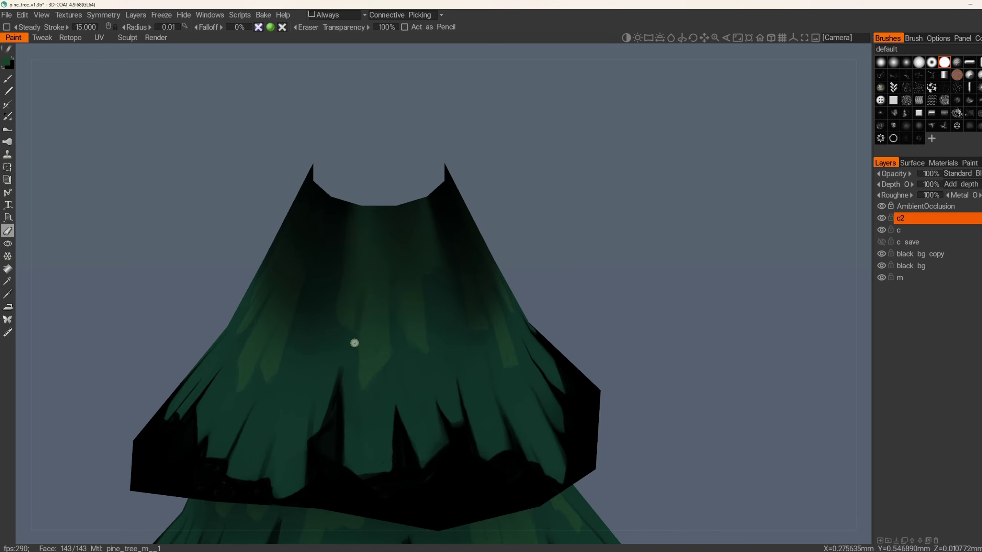
pyautogui.keyDown('alt'); pyautogui.moveTo(437, 339); pyautogui.dragTo(429, 230); pyautogui.keyUp('alt')
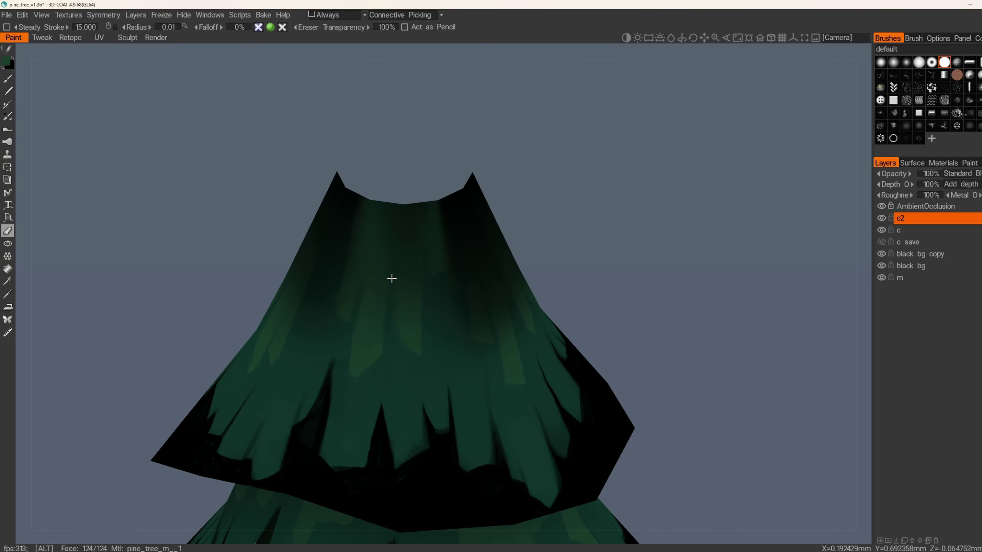
pyautogui.keyDown('alt'); pyautogui.moveTo(391, 278); pyautogui.dragTo(426, 310); pyautogui.keyUp('alt')
# - Trim the lighter green c2 streaks with the Eraser all around the third foliage tier
pyautogui.keyDown('alt'); pyautogui.moveTo(425, 309); pyautogui.dragTo(391, 348, button='right'); pyautogui.keyUp('alt')
pyautogui.keyDown('alt'); pyautogui.moveTo(392, 351); pyautogui.dragTo(476, 337); pyautogui.keyUp('alt')
pyautogui.keyDown('alt'); pyautogui.moveTo(390, 371); pyautogui.dragTo(457, 355); pyautogui.keyUp('alt')
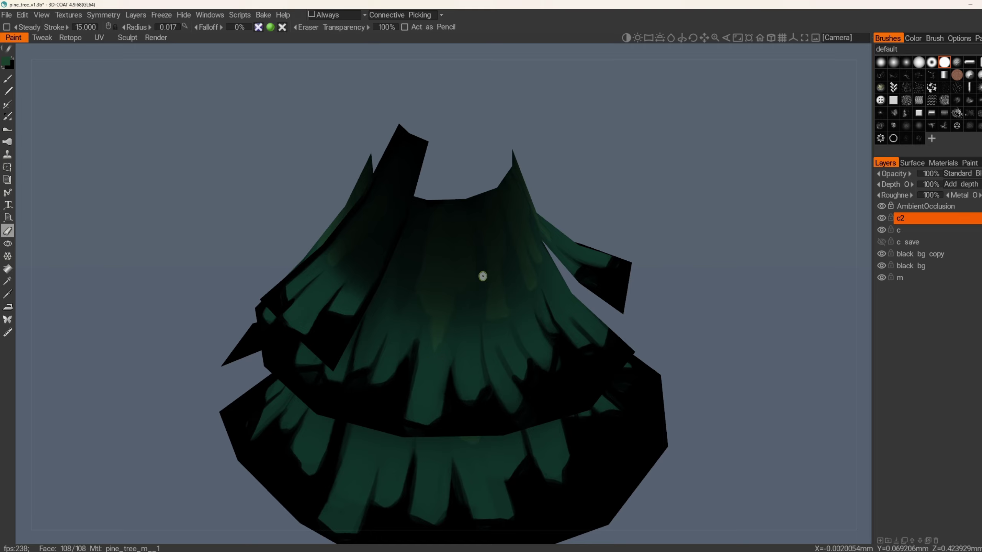
pyautogui.keyDown('alt'); pyautogui.moveTo(482, 276); pyautogui.dragTo(484, 344); pyautogui.keyUp('alt')
pyautogui.keyDown('alt'); pyautogui.moveTo(518, 301); pyautogui.dragTo(459, 232); pyautogui.keyUp('alt')
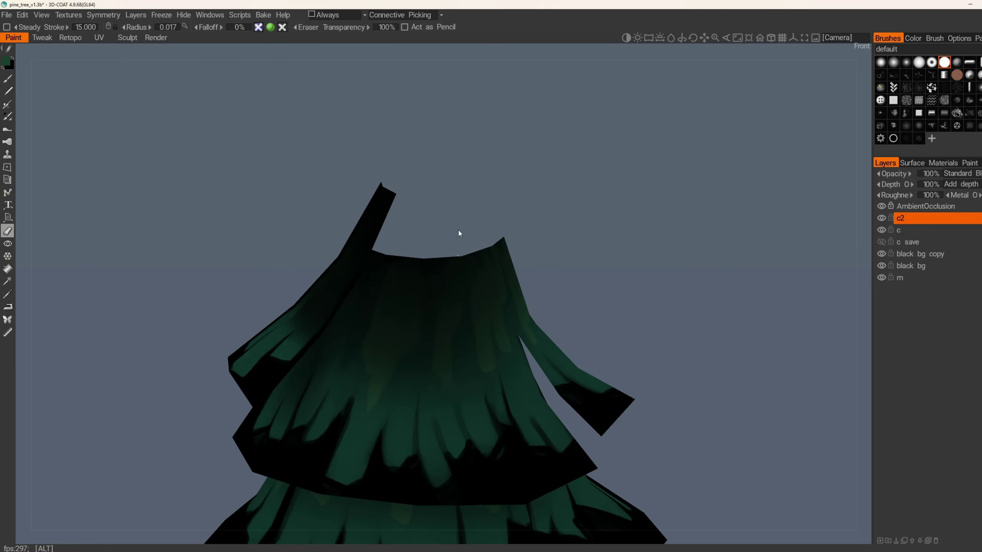
pyautogui.moveTo(431, 375)
pyautogui.keyDown('alt'); pyautogui.mouseDown()
pyautogui.moveTo(471, 365)
pyautogui.moveTo(534, 267)
pyautogui.mouseUp(); pyautogui.keyUp('alt')
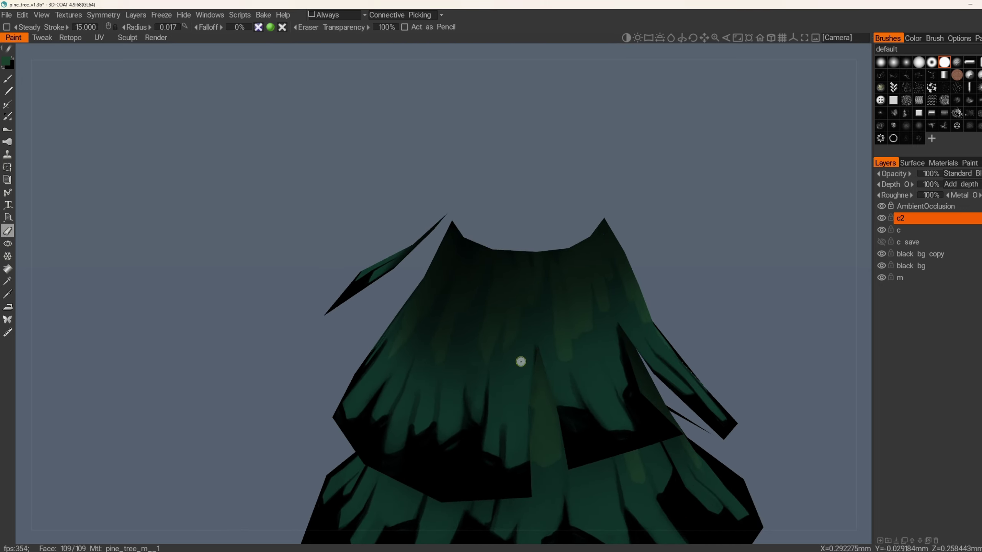
pyautogui.moveTo(521, 361)
pyautogui.keyDown('alt'); pyautogui.mouseDown()
pyautogui.moveTo(541, 331)
pyautogui.moveTo(432, 400)
pyautogui.moveTo(447, 342)
pyautogui.mouseUp(); pyautogui.keyUp('alt')
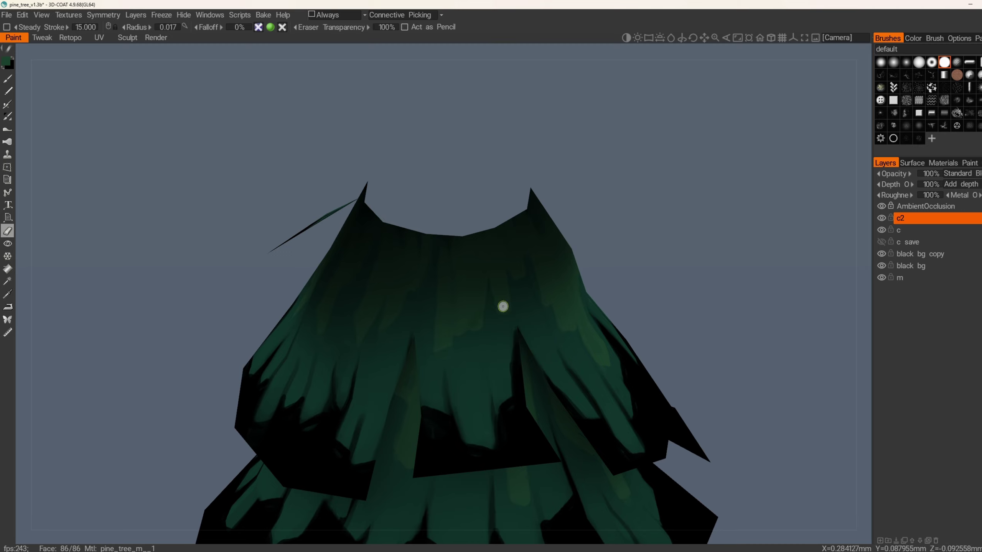
pyautogui.moveTo(489, 305)
pyautogui.keyDown('alt'); pyautogui.mouseDown()
pyautogui.moveTo(501, 309)
pyautogui.moveTo(447, 328)
pyautogui.moveTo(440, 293)
pyautogui.moveTo(454, 355)
pyautogui.moveTo(482, 362)
pyautogui.moveTo(546, 329)
pyautogui.moveTo(486, 358)
pyautogui.moveTo(489, 380)
pyautogui.mouseUp(); pyautogui.keyUp('alt')
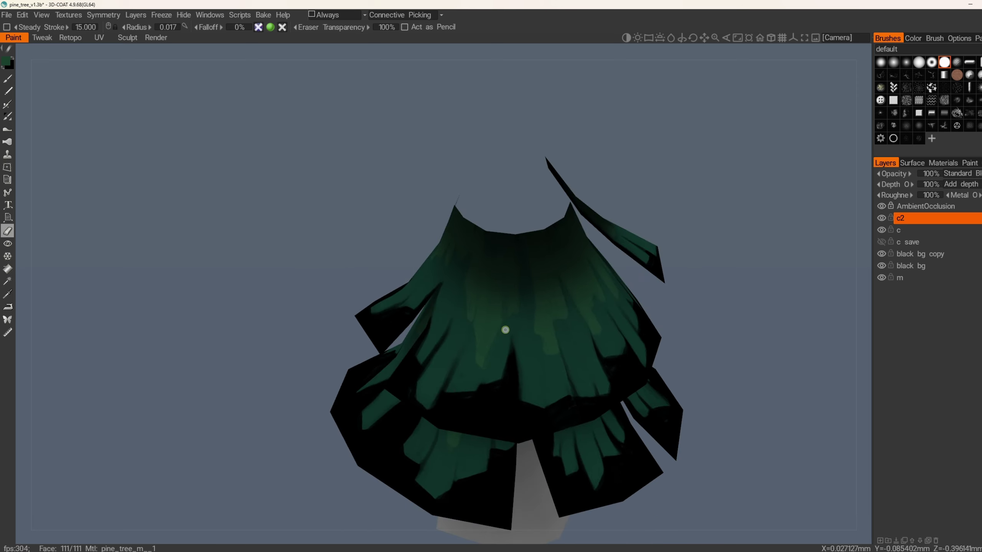
pyautogui.keyDown('alt'); pyautogui.moveTo(478, 298); pyautogui.dragTo(480, 278); pyautogui.keyUp('alt')
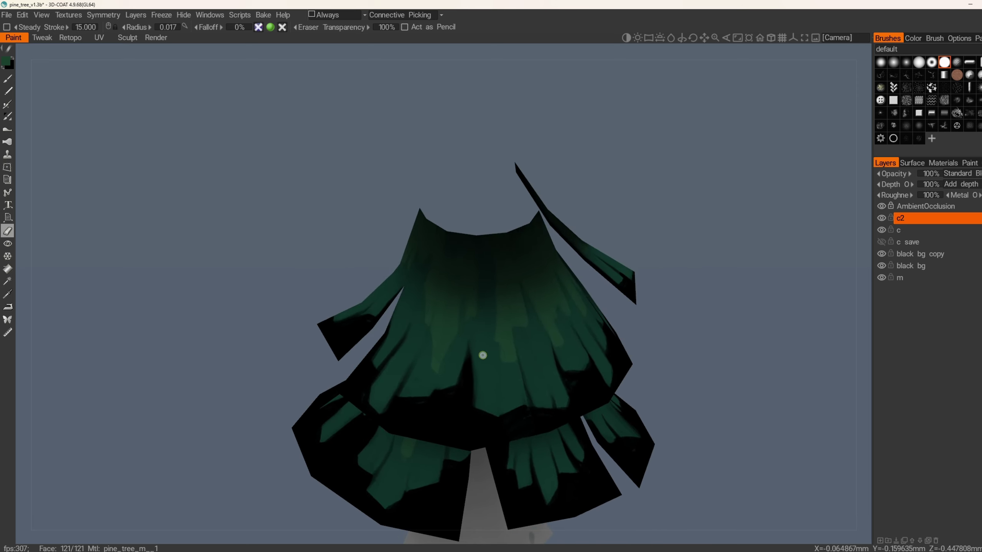
pyautogui.moveTo(482, 355)
pyautogui.keyDown('alt'); pyautogui.mouseDown()
pyautogui.moveTo(487, 332)
pyautogui.moveTo(517, 323)
pyautogui.moveTo(502, 332)
pyautogui.moveTo(511, 312)
pyautogui.moveTo(480, 353)
pyautogui.moveTo(496, 341)
pyautogui.mouseUp(); pyautogui.keyUp('alt')
pyautogui.moveTo(535, 316)
pyautogui.keyDown('alt'); pyautogui.mouseDown()
pyautogui.moveTo(532, 302)
pyautogui.moveTo(499, 320)
pyautogui.moveTo(557, 320)
pyautogui.moveTo(574, 300)
pyautogui.moveTo(570, 330)
pyautogui.mouseUp(); pyautogui.keyUp('alt')
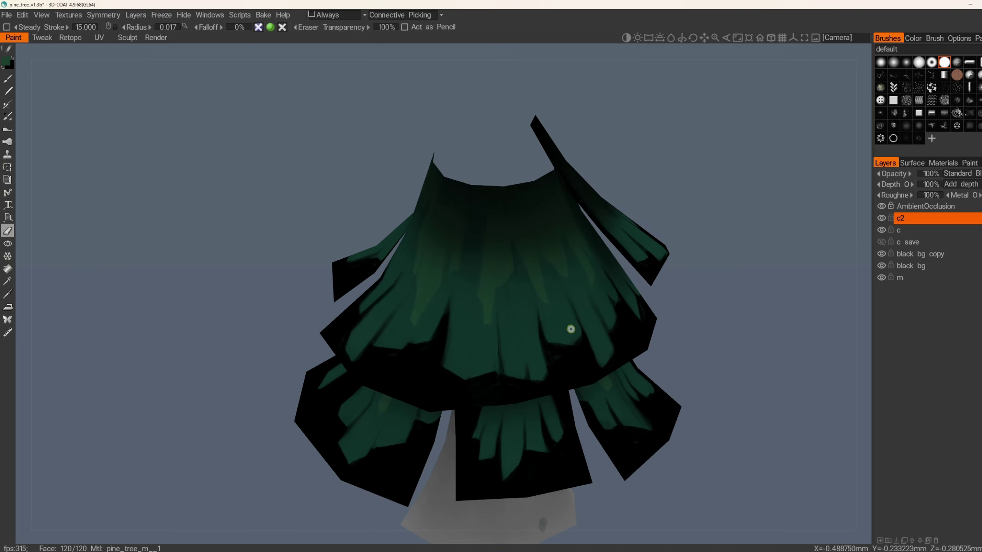
# - Hide the third foliage tier to expose the bottom one and return to the Eraser
pyautogui.click(9, 243)
pyautogui.click(511, 355)
pyautogui.click(8, 231)
pyautogui.moveTo(459, 336)
pyautogui.keyDown('alt'); pyautogui.mouseDown()
pyautogui.moveTo(480, 399)
pyautogui.moveTo(502, 321)
pyautogui.moveTo(460, 367)
pyautogui.mouseUp(); pyautogui.keyUp('alt')
pyautogui.scroll(2, 445, 302)
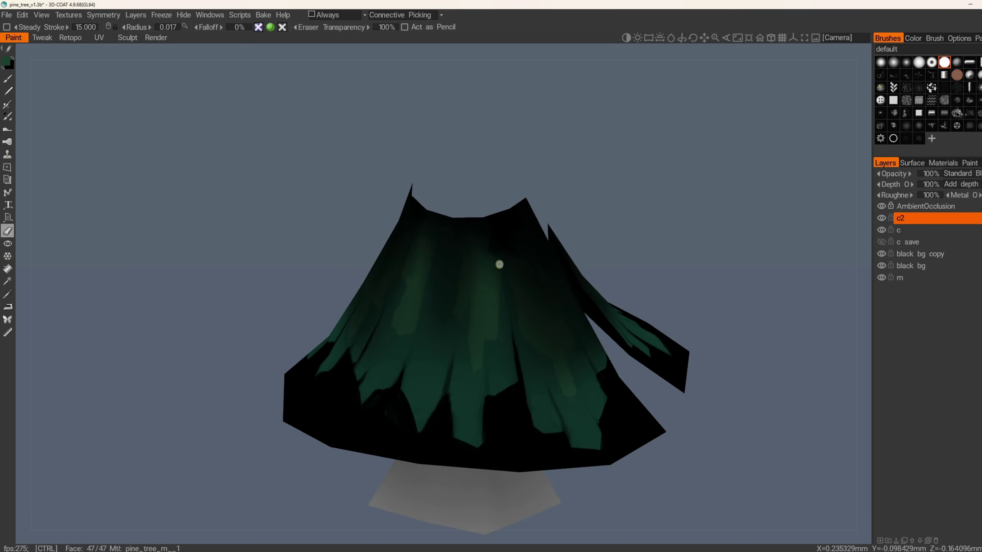
# - Erase stray parts of the lighter green c2 streaks around the bottom foliage tier and save the file
pyautogui.moveTo(499, 264)
pyautogui.keyDown('alt'); pyautogui.mouseDown()
pyautogui.moveTo(519, 321)
pyautogui.moveTo(515, 258)
pyautogui.mouseUp(); pyautogui.keyUp('alt')
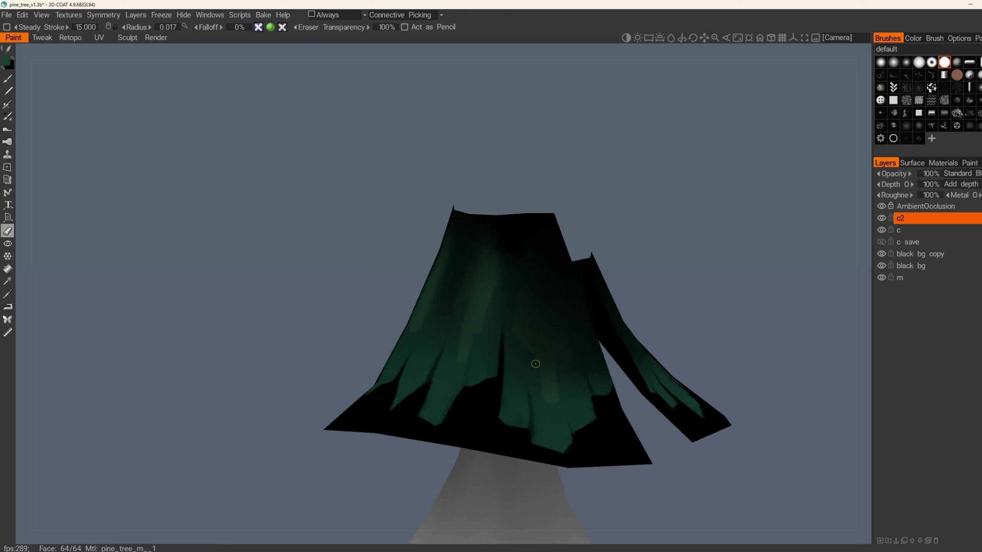
pyautogui.keyDown('alt'); pyautogui.moveTo(536, 364); pyautogui.dragTo(557, 397); pyautogui.keyUp('alt')
pyautogui.moveTo(589, 339)
pyautogui.keyDown('alt'); pyautogui.mouseDown()
pyautogui.moveTo(516, 409)
pyautogui.moveTo(469, 285)
pyautogui.mouseUp(); pyautogui.keyUp('alt')
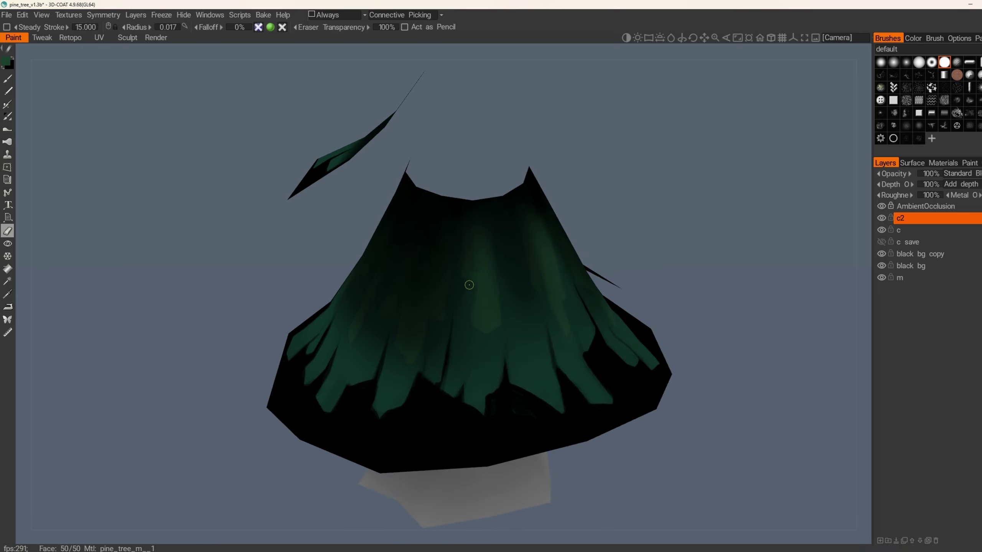
pyautogui.moveTo(466, 355)
pyautogui.keyDown('alt'); pyautogui.mouseDown()
pyautogui.moveTo(463, 368)
pyautogui.moveTo(495, 388)
pyautogui.moveTo(501, 381)
pyautogui.moveTo(463, 382)
pyautogui.mouseUp(); pyautogui.keyUp('alt')
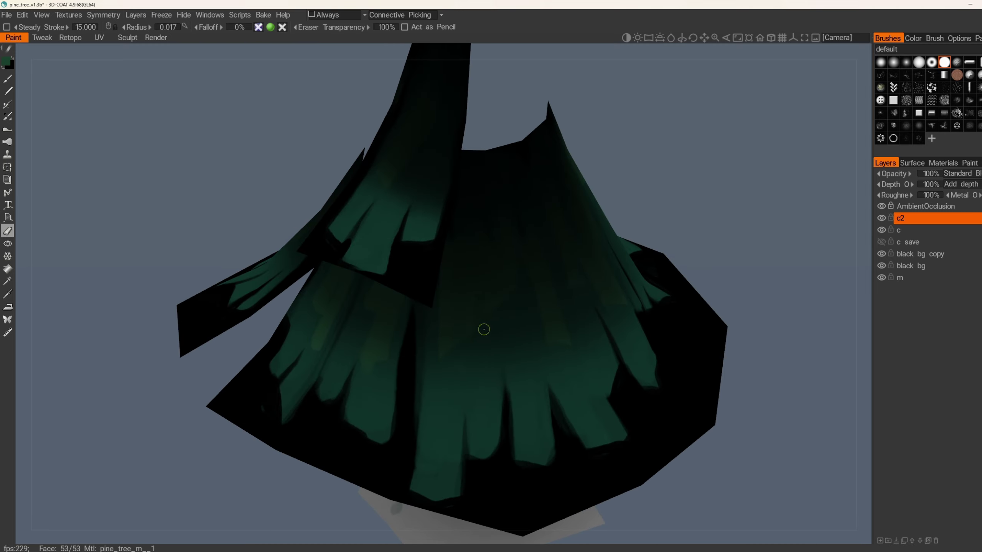
pyautogui.keyDown('alt'); pyautogui.moveTo(484, 329); pyautogui.dragTo(443, 332); pyautogui.keyUp('alt')
pyautogui.keyDown('alt'); pyautogui.moveTo(480, 235); pyautogui.dragTo(436, 222); pyautogui.keyUp('alt')
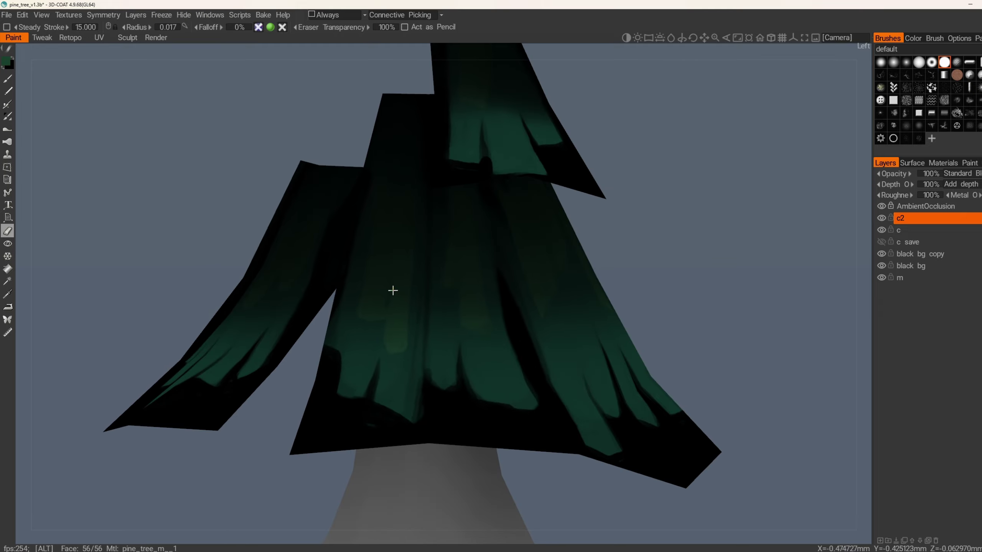
pyautogui.keyDown('alt'); pyautogui.moveTo(393, 291); pyautogui.dragTo(448, 356); pyautogui.keyUp('alt')
pyautogui.keyDown('alt'); pyautogui.moveTo(507, 340); pyautogui.dragTo(437, 385); pyautogui.keyUp('alt')
pyautogui.hotkey('ctrl', 's')
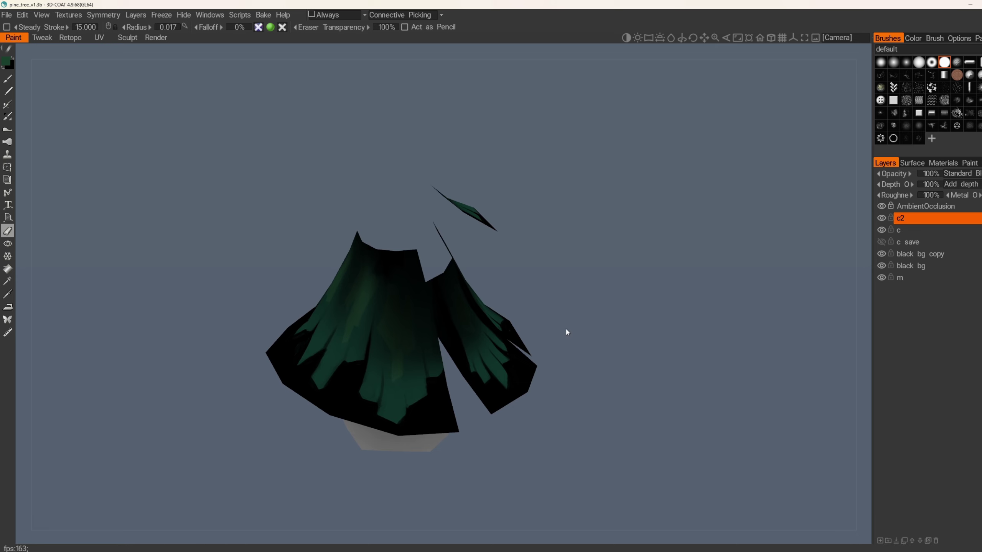
# - Add a new layer directly above layer c and name it "c shadow"
pyautogui.keyDown('alt'); pyautogui.moveTo(566, 328); pyautogui.dragTo(726, 368); pyautogui.keyUp('alt')
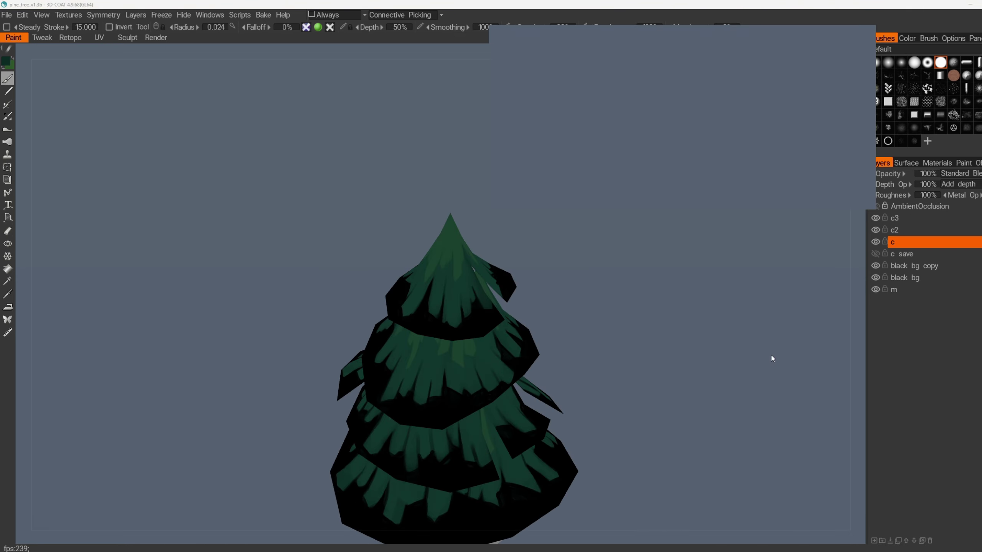
pyautogui.keyDown('alt'); pyautogui.moveTo(623, 381); pyautogui.dragTo(685, 342); pyautogui.keyUp('alt')
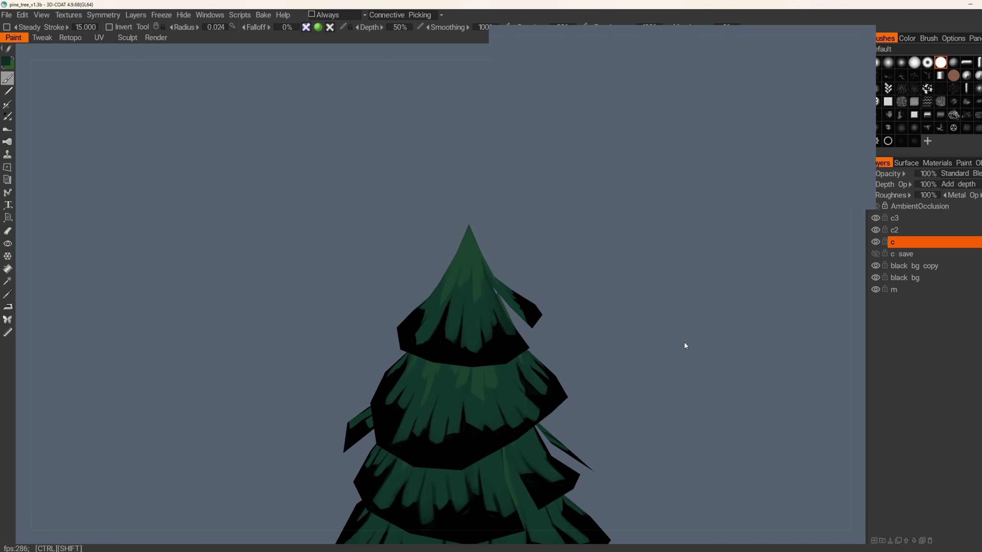
pyautogui.doubleClick(871, 305)
pyautogui.doubleClick(902, 242)
pyautogui.write('c shad')
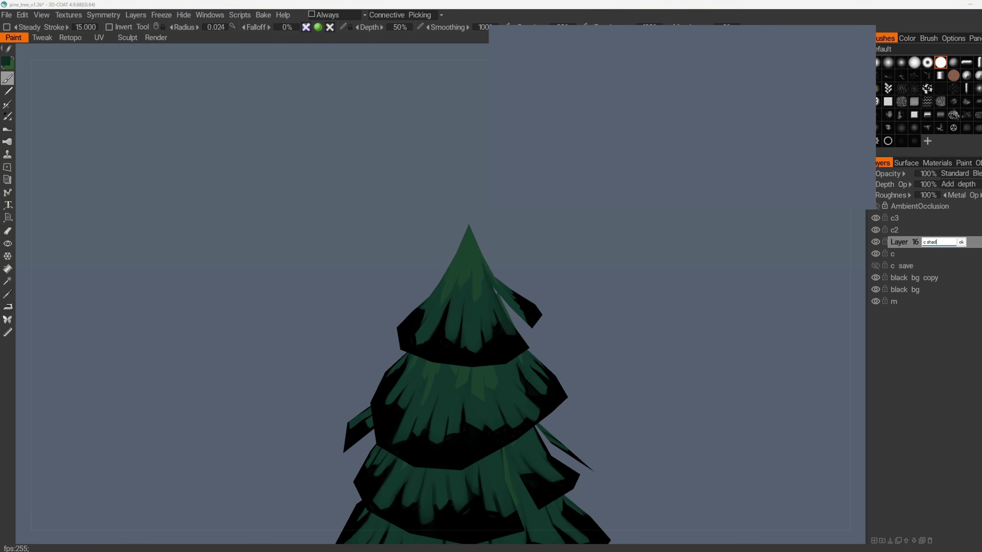
pyautogui.write('ow')
pyautogui.press('Return')
# - Paint soft dark green shading around the top foliage tier on the c shadow layer, using a soft round brush with radius 0.034
pyautogui.click(888, 63)
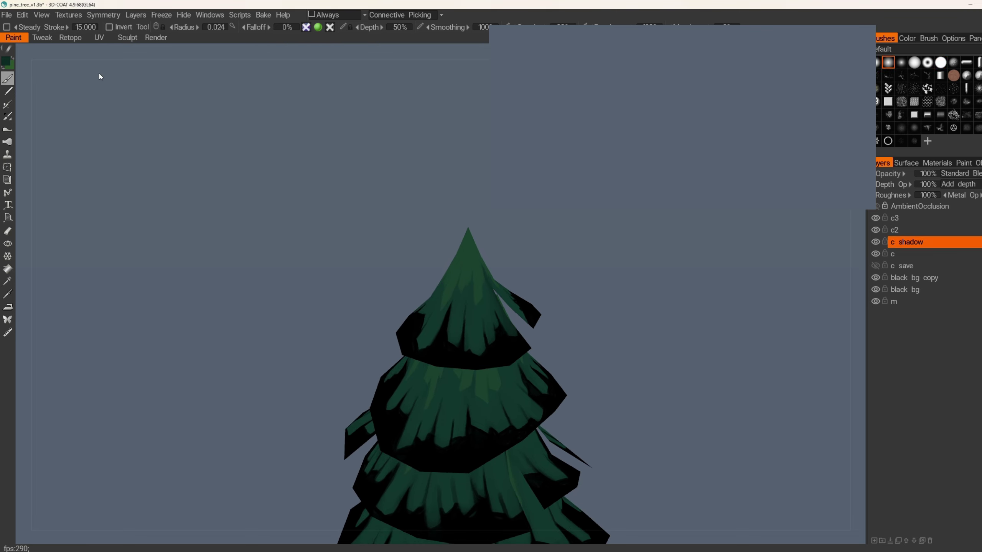
pyautogui.moveTo(458, 347)
pyautogui.keyDown('alt'); pyautogui.mouseDown()
pyautogui.moveTo(489, 339)
pyautogui.moveTo(482, 368)
pyautogui.moveTo(456, 359)
pyautogui.mouseUp(); pyautogui.keyUp('alt')
pyautogui.scroll(4, 488, 341)
pyautogui.keyDown('alt'); pyautogui.moveTo(456, 361); pyautogui.dragTo(499, 356, button='middle'); pyautogui.keyUp('alt')
pyautogui.moveTo(450, 301); pyautogui.dragTo(461, 301, button='right')
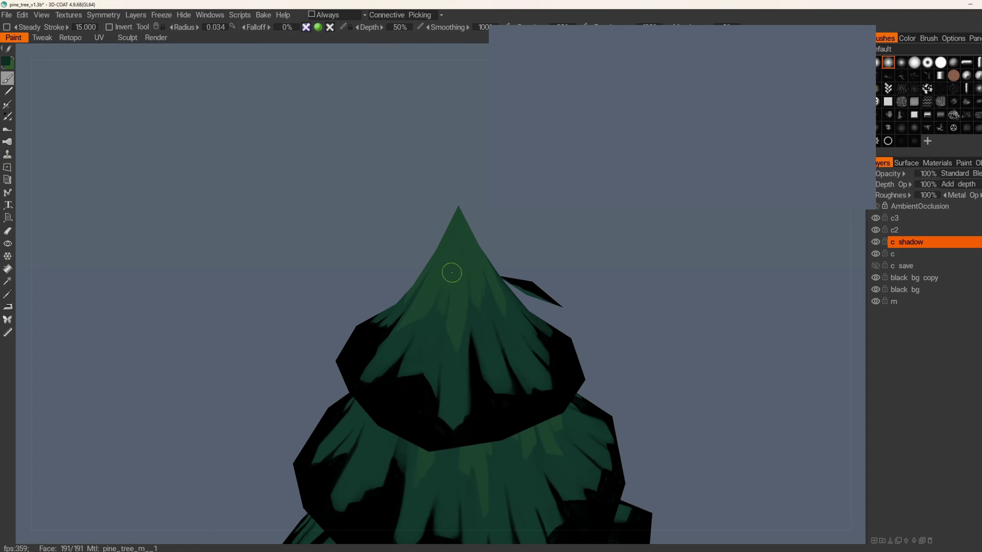
pyautogui.moveTo(429, 329)
pyautogui.keyDown('alt'); pyautogui.mouseDown()
pyautogui.moveTo(426, 309)
pyautogui.moveTo(477, 293)
pyautogui.mouseUp(); pyautogui.keyUp('alt')
pyautogui.keyDown('alt'); pyautogui.moveTo(447, 323); pyautogui.dragTo(456, 298); pyautogui.keyUp('alt')
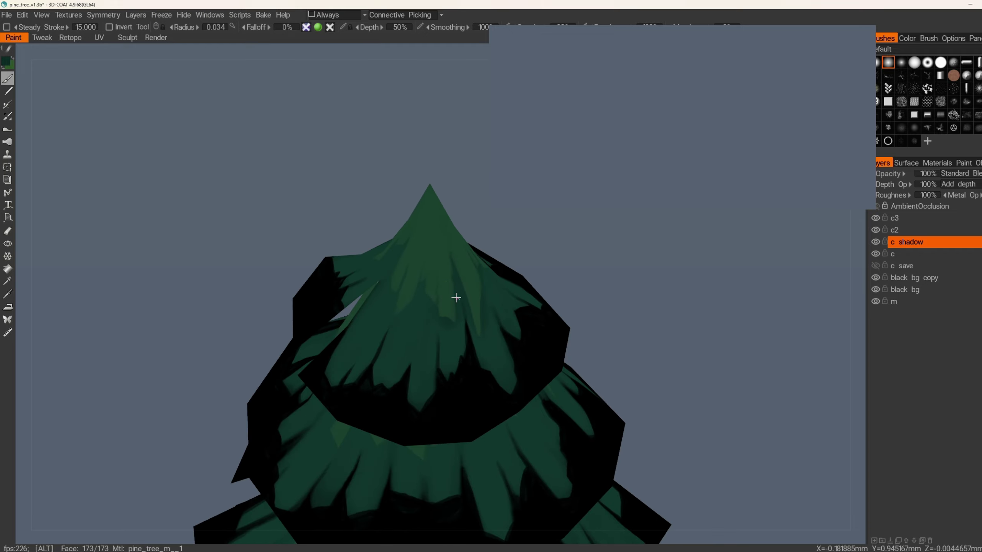
pyautogui.moveTo(394, 309)
pyautogui.keyDown('alt'); pyautogui.mouseDown()
pyautogui.moveTo(405, 300)
pyautogui.moveTo(453, 315)
pyautogui.moveTo(466, 284)
pyautogui.mouseUp(); pyautogui.keyUp('alt')
pyautogui.moveTo(432, 321)
pyautogui.keyDown('alt'); pyautogui.mouseDown()
pyautogui.moveTo(458, 263)
pyautogui.moveTo(430, 279)
pyautogui.mouseUp(); pyautogui.keyUp('alt')
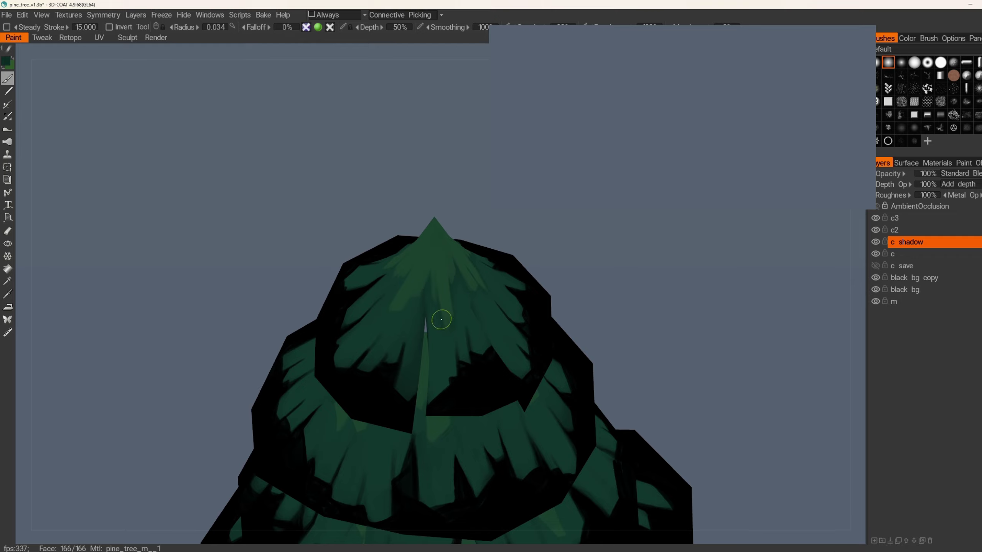
pyautogui.keyDown('alt'); pyautogui.moveTo(438, 320); pyautogui.dragTo(412, 270); pyautogui.keyUp('alt')
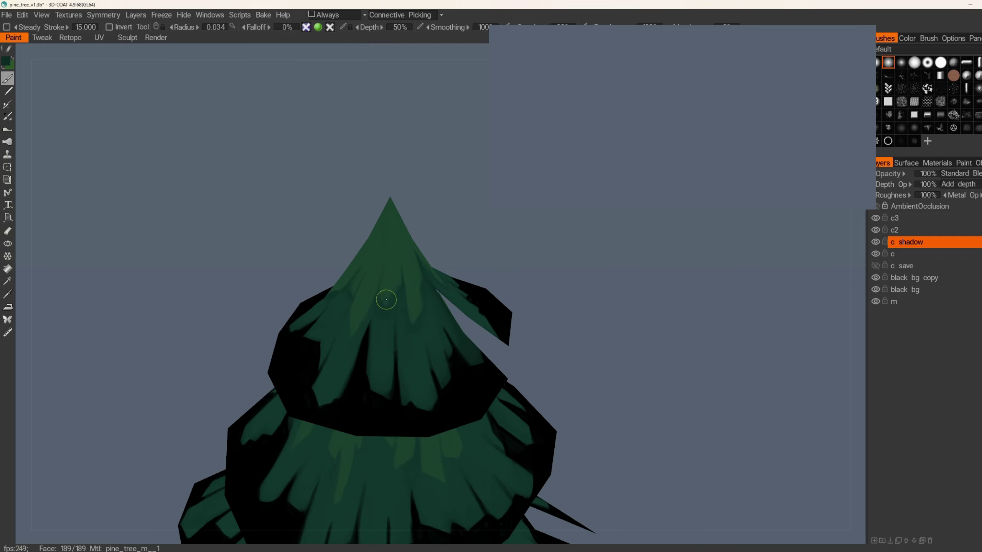
pyautogui.keyDown('alt'); pyautogui.moveTo(369, 308); pyautogui.dragTo(351, 310); pyautogui.keyUp('alt')
pyautogui.moveTo(353, 258)
pyautogui.keyDown('alt'); pyautogui.mouseDown()
pyautogui.moveTo(466, 321)
pyautogui.moveTo(499, 298)
pyautogui.moveTo(445, 306)
pyautogui.mouseUp(); pyautogui.keyUp('alt')
pyautogui.keyDown('alt'); pyautogui.moveTo(445, 307); pyautogui.dragTo(444, 294, button='middle'); pyautogui.keyUp('alt')
# - Hide the top foliage tier and brush soft dark green shading around the second tier on the c shadow layer
pyautogui.click(7, 243)
pyautogui.click(409, 228)
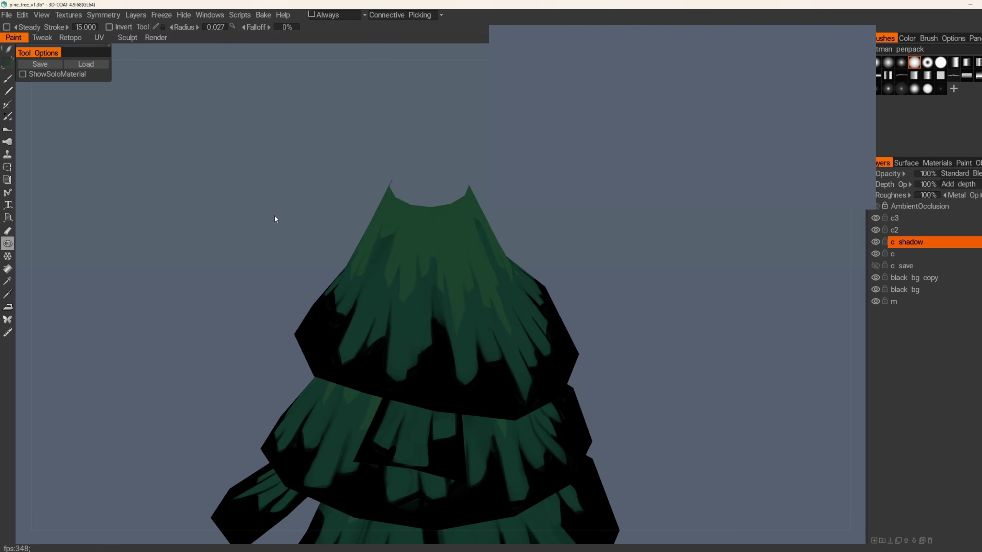
pyautogui.press('b')
pyautogui.keyDown('alt'); pyautogui.moveTo(447, 262); pyautogui.dragTo(516, 260); pyautogui.keyUp('alt')
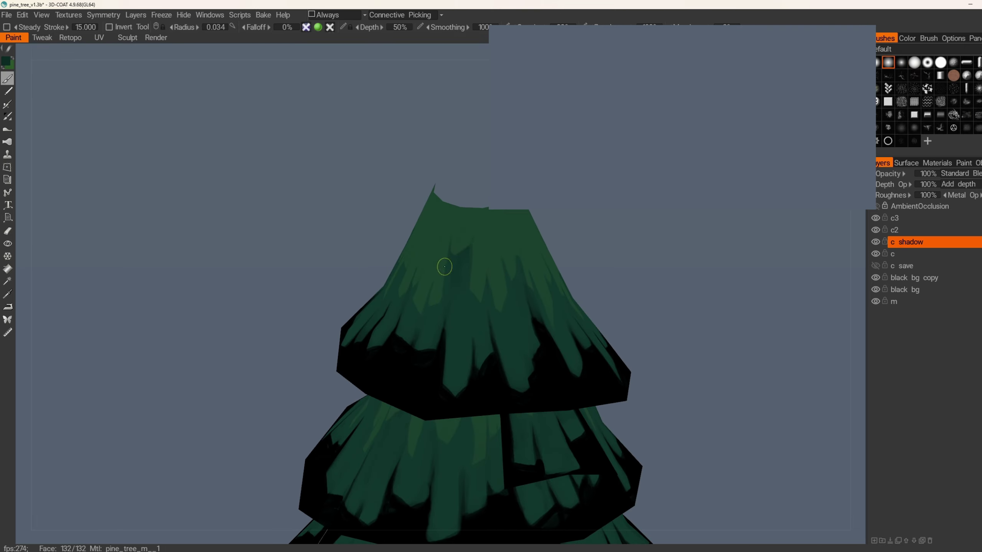
pyautogui.moveTo(444, 267)
pyautogui.keyDown('alt'); pyautogui.mouseDown()
pyautogui.moveTo(444, 286)
pyautogui.moveTo(409, 288)
pyautogui.moveTo(381, 267)
pyautogui.moveTo(440, 331)
pyautogui.moveTo(423, 336)
pyautogui.mouseUp(); pyautogui.keyUp('alt')
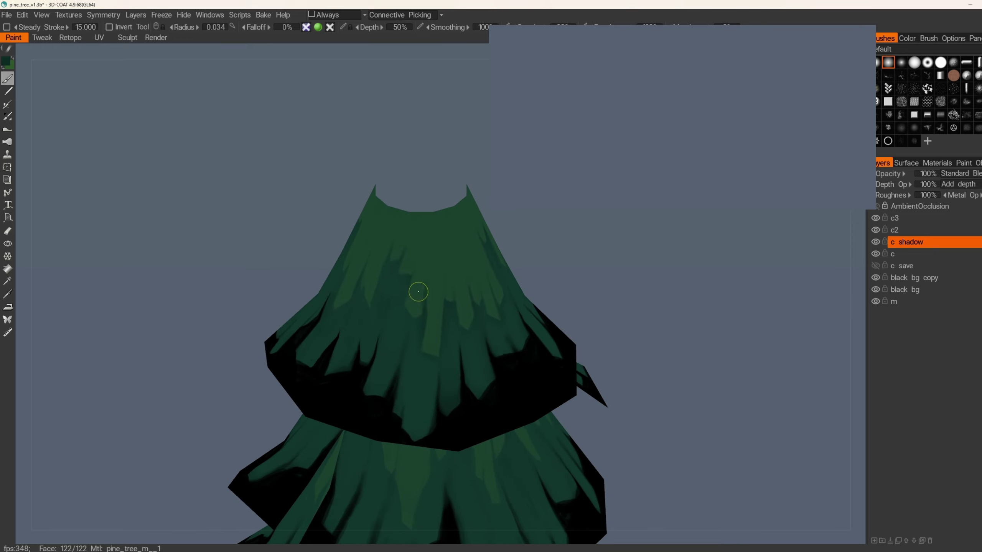
pyautogui.moveTo(410, 294)
pyautogui.keyDown('alt'); pyautogui.mouseDown()
pyautogui.moveTo(400, 262)
pyautogui.moveTo(369, 251)
pyautogui.moveTo(401, 339)
pyautogui.moveTo(383, 263)
pyautogui.moveTo(413, 292)
pyautogui.moveTo(423, 216)
pyautogui.mouseUp(); pyautogui.keyUp('alt')
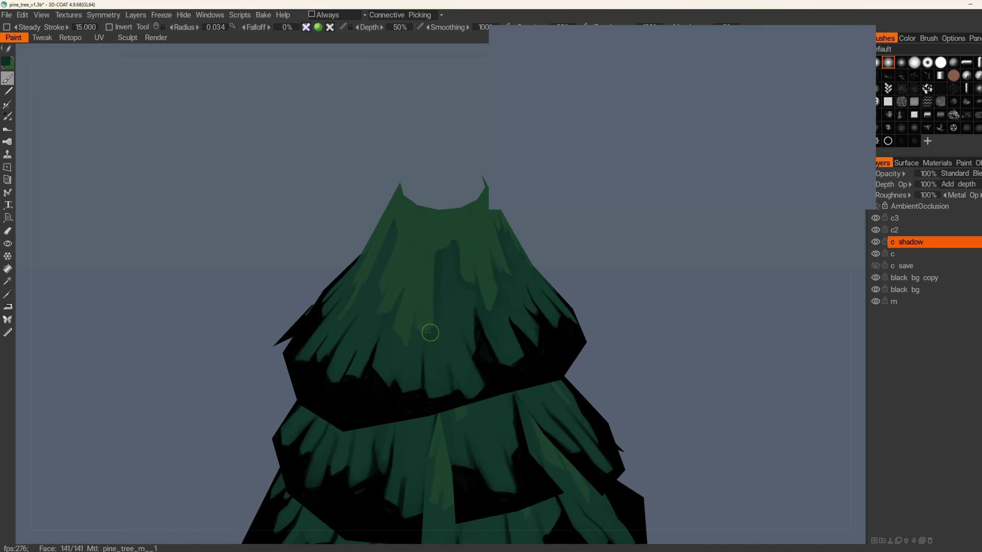
pyautogui.moveTo(404, 342)
pyautogui.keyDown('alt'); pyautogui.mouseDown()
pyautogui.moveTo(395, 311)
pyautogui.moveTo(460, 340)
pyautogui.moveTo(438, 333)
pyautogui.mouseUp(); pyautogui.keyUp('alt')
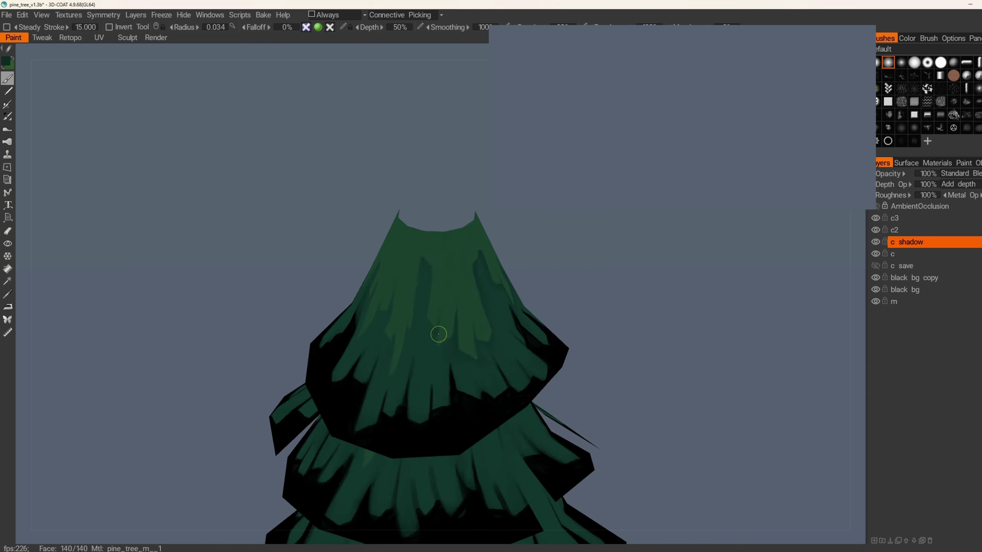
pyautogui.keyDown('alt'); pyautogui.moveTo(423, 245); pyautogui.dragTo(373, 317); pyautogui.keyUp('alt')
pyautogui.keyDown('alt'); pyautogui.moveTo(350, 280); pyautogui.dragTo(345, 315); pyautogui.keyUp('alt')
pyautogui.keyDown('alt'); pyautogui.moveTo(331, 318); pyautogui.dragTo(460, 291, button='middle'); pyautogui.keyUp('alt')
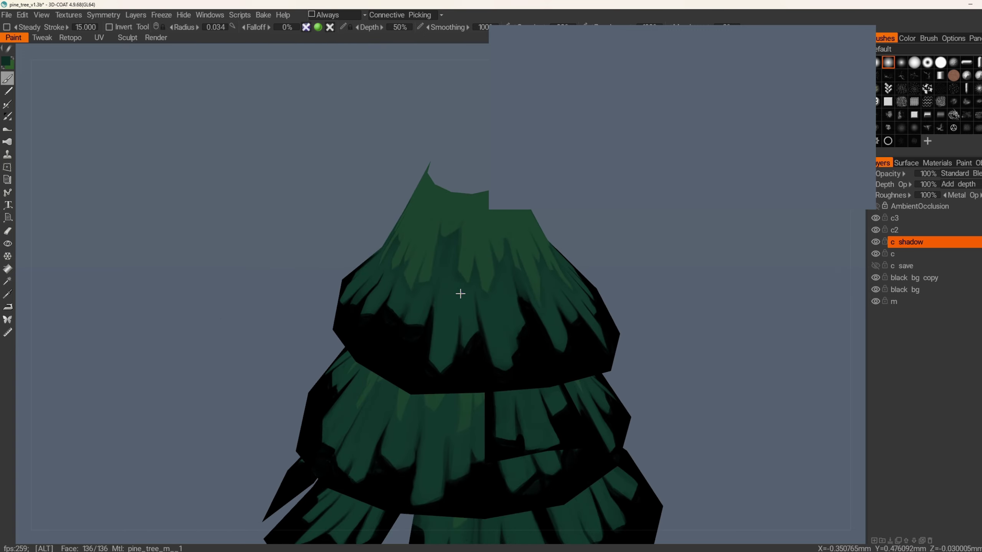
# - Hide the second foliage tier and brush soft dark green shading around the third tier on the c shadow layer
pyautogui.keyDown('alt'); pyautogui.moveTo(460, 291); pyautogui.dragTo(470, 322, button='right'); pyautogui.keyUp('alt')
pyautogui.click(13, 246)
pyautogui.click(406, 239)
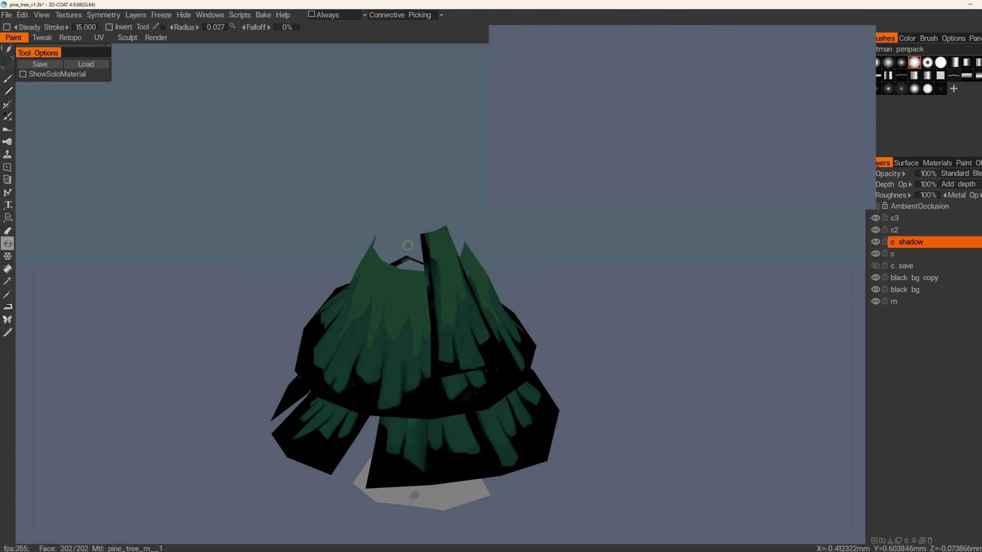
pyautogui.rightClick(406, 240)
pyautogui.press('b')
pyautogui.keyDown('alt'); pyautogui.moveTo(414, 309); pyautogui.dragTo(473, 310, button='middle'); pyautogui.keyUp('alt')
pyautogui.moveTo(473, 310)
pyautogui.keyDown('alt'); pyautogui.mouseDown()
pyautogui.moveTo(444, 320)
pyautogui.moveTo(416, 298)
pyautogui.moveTo(434, 303)
pyautogui.mouseUp(); pyautogui.keyUp('alt')
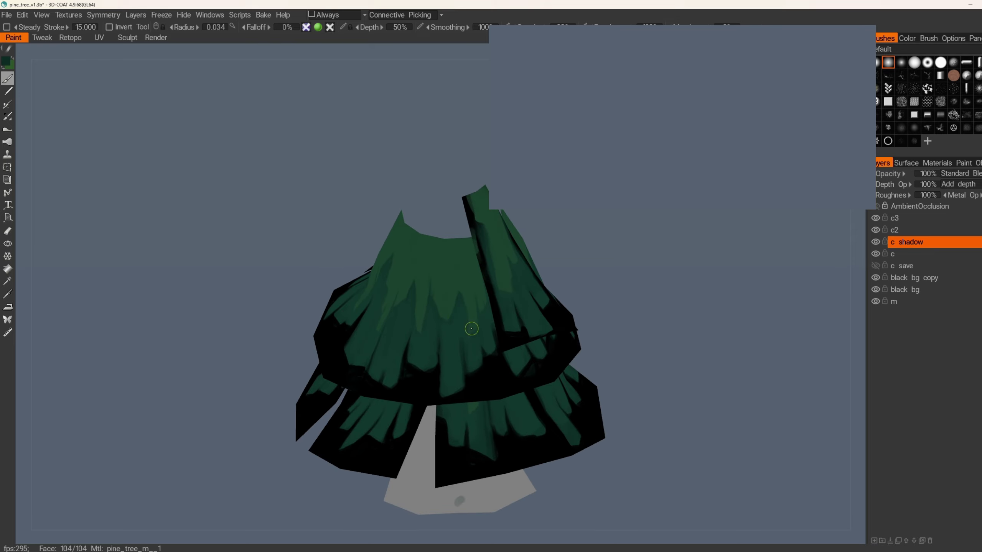
pyautogui.moveTo(472, 329)
pyautogui.keyDown('alt'); pyautogui.mouseDown()
pyautogui.moveTo(466, 317)
pyautogui.moveTo(446, 325)
pyautogui.moveTo(467, 277)
pyautogui.mouseUp(); pyautogui.keyUp('alt')
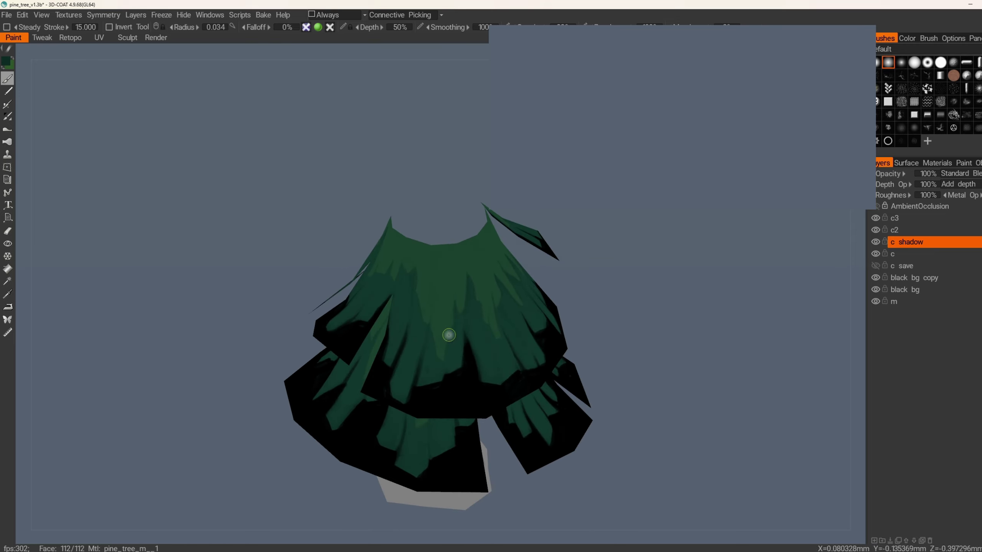
pyautogui.moveTo(425, 318)
pyautogui.keyDown('alt'); pyautogui.mouseDown()
pyautogui.moveTo(421, 303)
pyautogui.moveTo(400, 310)
pyautogui.moveTo(429, 254)
pyautogui.mouseUp(); pyautogui.keyUp('alt')
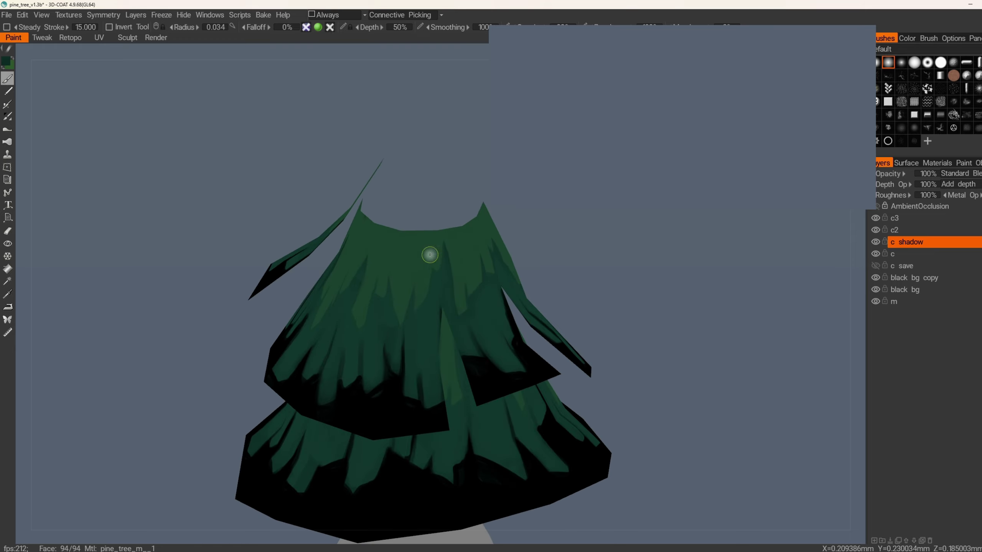
pyautogui.moveTo(401, 333)
pyautogui.keyDown('alt'); pyautogui.mouseDown()
pyautogui.moveTo(435, 271)
pyautogui.moveTo(449, 304)
pyautogui.moveTo(416, 271)
pyautogui.moveTo(408, 232)
pyautogui.moveTo(385, 255)
pyautogui.moveTo(382, 280)
pyautogui.moveTo(383, 252)
pyautogui.moveTo(461, 325)
pyautogui.mouseUp(); pyautogui.keyUp('alt')
pyautogui.keyDown('alt'); pyautogui.moveTo(463, 262); pyautogui.dragTo(473, 325); pyautogui.keyUp('alt')
pyautogui.moveTo(474, 325)
pyautogui.keyDown('alt'); pyautogui.mouseDown(button='right')
pyautogui.moveTo(434, 296)
pyautogui.moveTo(450, 315)
pyautogui.mouseUp(button='right'); pyautogui.keyUp('alt')
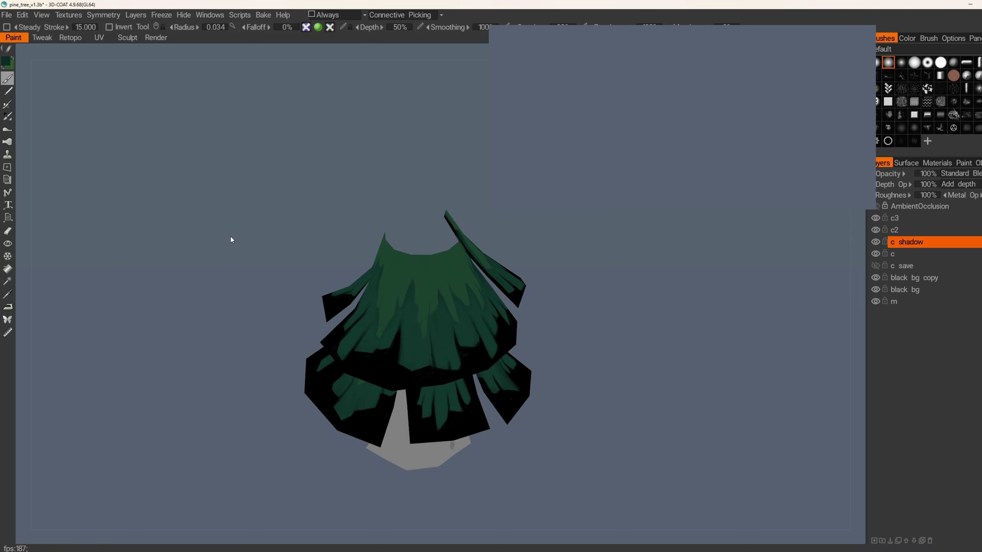
# - Hide the third foliage tier and brush soft dark green shading around the bottom tier on the c shadow layer
pyautogui.click(7, 244)
pyautogui.click(420, 310)
pyautogui.click(491, 270)
pyautogui.press('space')
pyautogui.press('1')
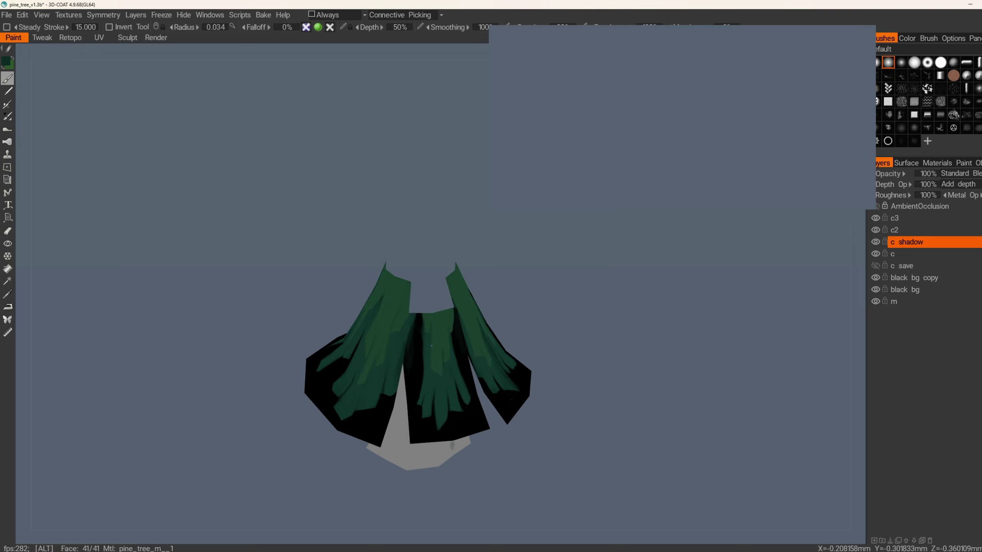
pyautogui.keyDown('alt'); pyautogui.moveTo(432, 346); pyautogui.dragTo(487, 349); pyautogui.keyUp('alt')
pyautogui.keyDown('alt'); pyautogui.moveTo(487, 348); pyautogui.dragTo(524, 368, button='right'); pyautogui.keyUp('alt')
pyautogui.keyDown('alt'); pyautogui.moveTo(524, 368); pyautogui.dragTo(503, 350); pyautogui.keyUp('alt')
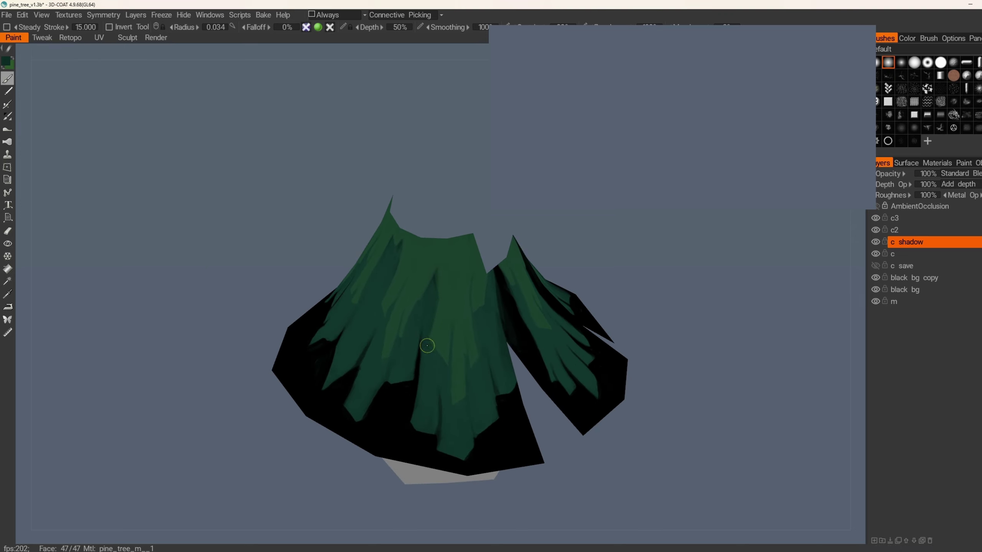
pyautogui.keyDown('alt'); pyautogui.moveTo(480, 381); pyautogui.dragTo(462, 363); pyautogui.keyUp('alt')
pyautogui.moveTo(484, 317)
pyautogui.keyDown('alt'); pyautogui.mouseDown()
pyautogui.moveTo(489, 307)
pyautogui.moveTo(474, 351)
pyautogui.moveTo(477, 333)
pyautogui.moveTo(492, 366)
pyautogui.moveTo(454, 312)
pyautogui.moveTo(452, 347)
pyautogui.moveTo(436, 329)
pyautogui.moveTo(414, 333)
pyautogui.moveTo(414, 368)
pyautogui.moveTo(417, 350)
pyautogui.mouseUp(); pyautogui.keyUp('alt')
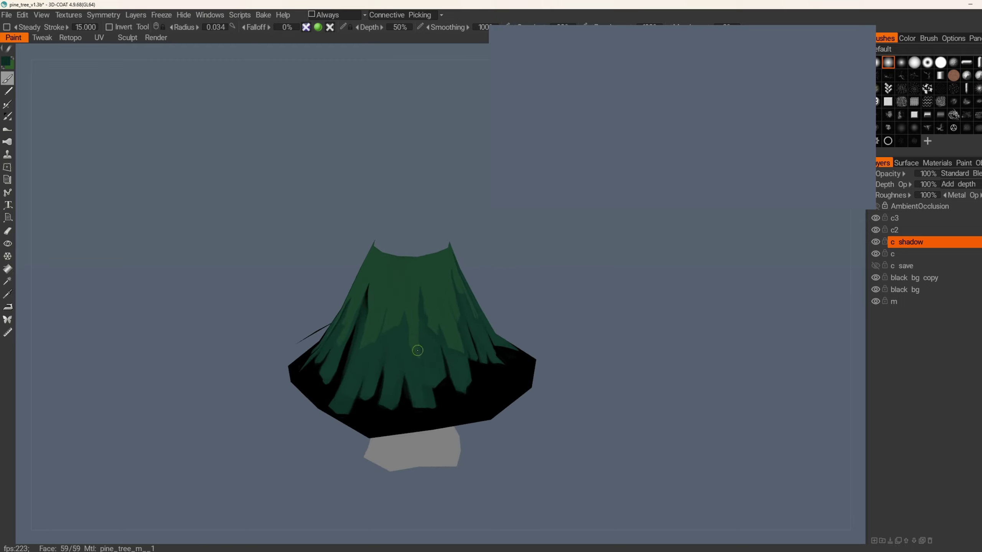
pyautogui.moveTo(403, 299)
pyautogui.keyDown('alt'); pyautogui.mouseDown()
pyautogui.moveTo(398, 317)
pyautogui.moveTo(435, 309)
pyautogui.mouseUp(); pyautogui.keyUp('alt')
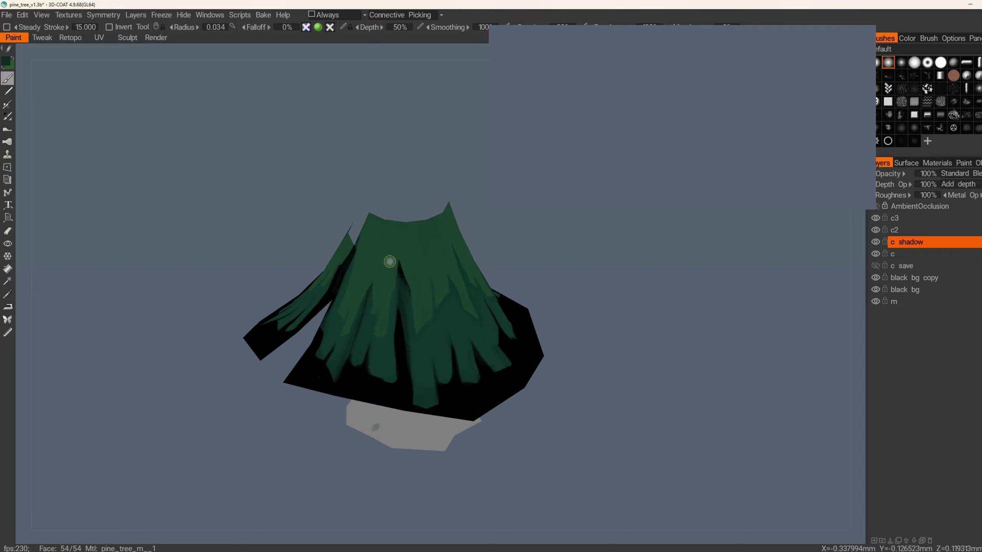
pyautogui.keyDown('alt'); pyautogui.moveTo(390, 262); pyautogui.dragTo(388, 332); pyautogui.keyUp('alt')
pyautogui.moveTo(364, 296)
pyautogui.keyDown('alt'); pyautogui.mouseDown()
pyautogui.moveTo(357, 331)
pyautogui.moveTo(388, 278)
pyautogui.mouseUp(); pyautogui.keyUp('alt')
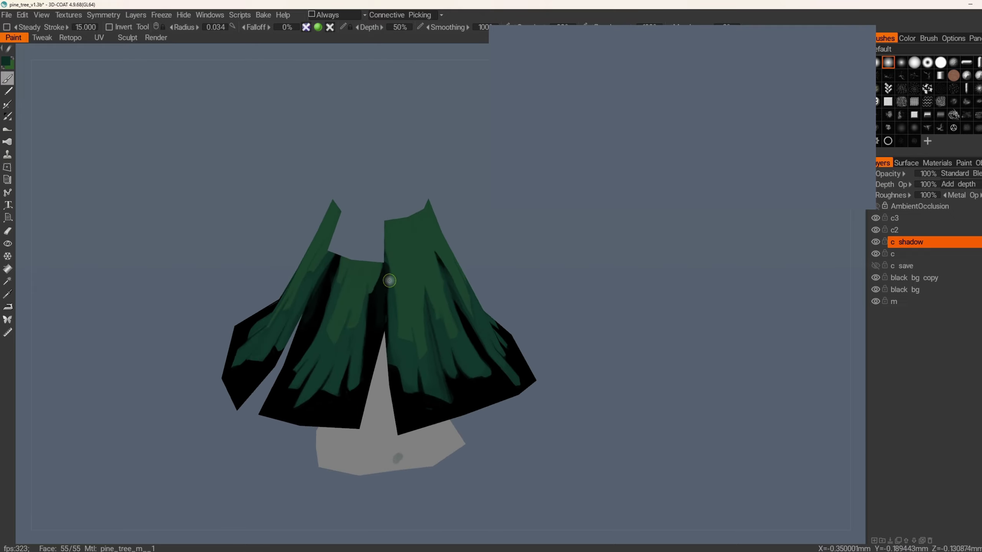
pyautogui.moveTo(412, 344)
pyautogui.keyDown('alt'); pyautogui.mouseDown()
pyautogui.moveTo(425, 323)
pyautogui.moveTo(351, 329)
pyautogui.moveTo(527, 312)
pyautogui.moveTo(463, 347)
pyautogui.mouseUp(); pyautogui.keyUp('alt')
pyautogui.keyDown('alt'); pyautogui.moveTo(464, 348); pyautogui.dragTo(448, 408, button='middle'); pyautogui.keyUp('alt')
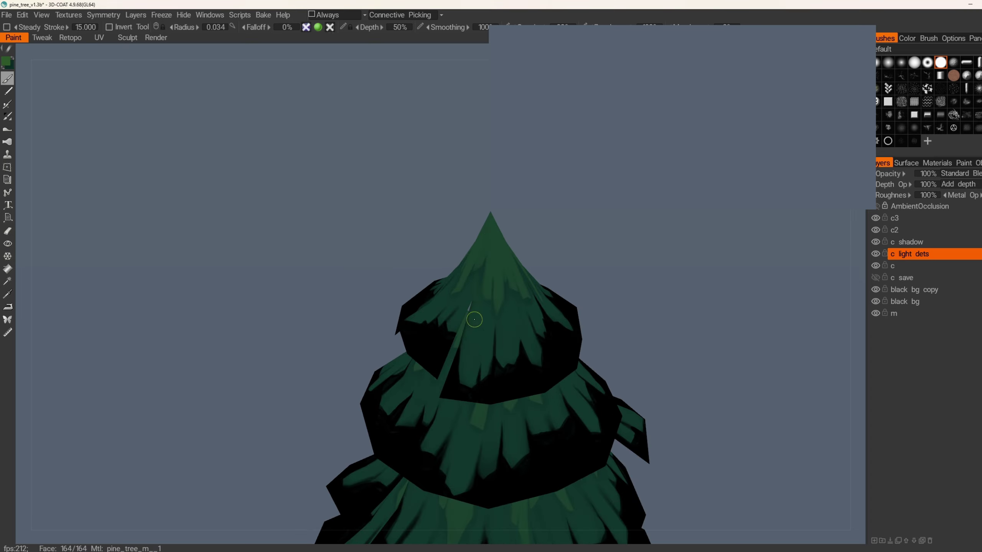
# - Paint light green highlights on the top tier's needle tips on the c light dets layer, reducing the hard round brush to radius 0.023
pyautogui.moveTo(465, 361); pyautogui.dragTo(467, 382)
pyautogui.keyDown('alt'); pyautogui.moveTo(480, 310); pyautogui.dragTo(482, 329); pyautogui.keyUp('alt')
pyautogui.press('[')
pyautogui.press('[')
pyautogui.press('[')
pyautogui.press('[')
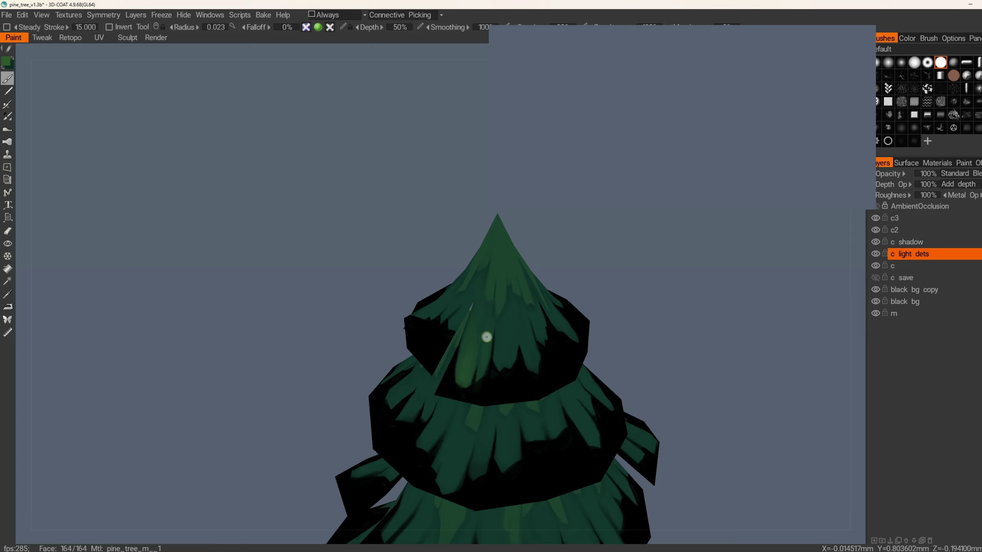
pyautogui.moveTo(486, 337); pyautogui.dragTo(476, 392)
pyautogui.moveTo(460, 372)
pyautogui.keyDown('alt'); pyautogui.mouseDown(button='right')
pyautogui.moveTo(431, 304)
pyautogui.moveTo(454, 365)
pyautogui.mouseUp(button='right'); pyautogui.keyUp('alt')
pyautogui.keyDown('alt'); pyautogui.moveTo(429, 320); pyautogui.dragTo(401, 280); pyautogui.keyUp('alt')
pyautogui.keyDown('alt'); pyautogui.moveTo(400, 280); pyautogui.dragTo(282, 248, button='middle'); pyautogui.keyUp('alt')
pyautogui.keyDown('alt'); pyautogui.moveTo(282, 247); pyautogui.dragTo(380, 302, button='right'); pyautogui.keyUp('alt')
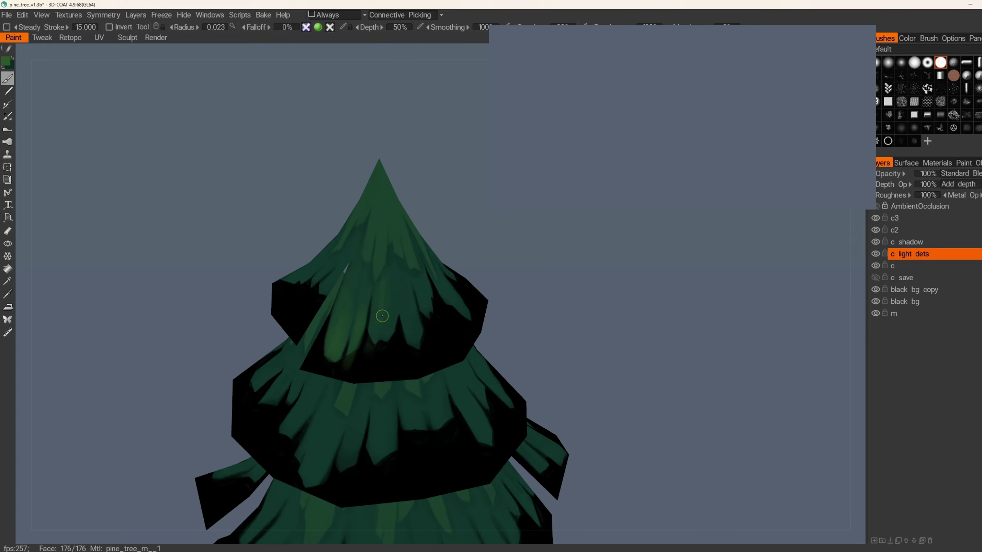
pyautogui.keyDown('alt'); pyautogui.moveTo(403, 306); pyautogui.dragTo(405, 272); pyautogui.keyUp('alt')
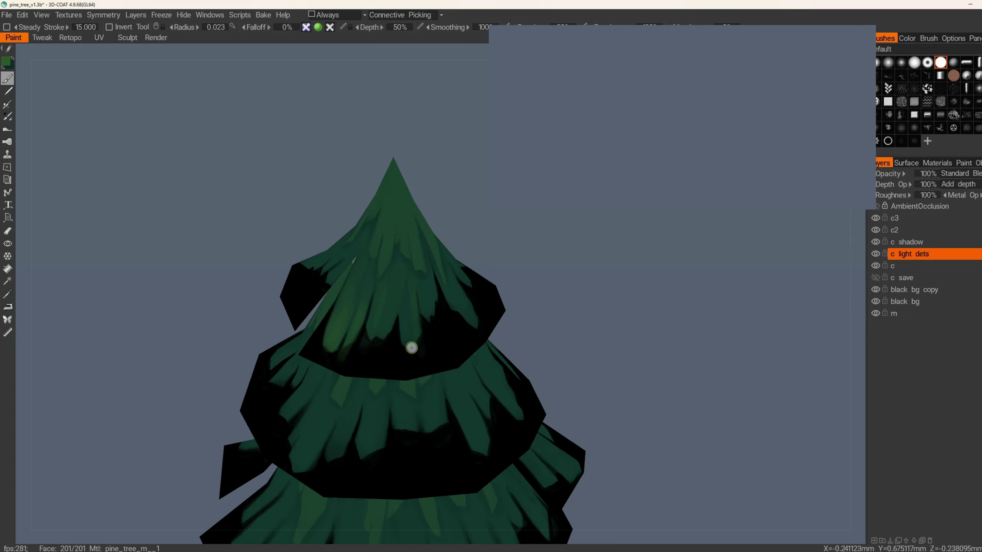
pyautogui.moveTo(407, 340)
pyautogui.keyDown('alt'); pyautogui.mouseDown()
pyautogui.moveTo(368, 311)
pyautogui.moveTo(421, 347)
pyautogui.mouseUp(); pyautogui.keyUp('alt')
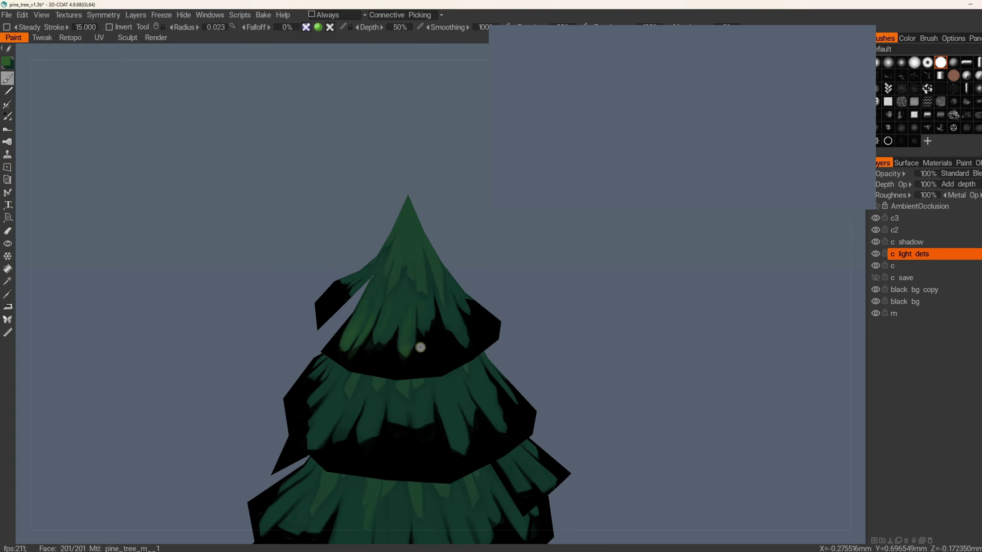
pyautogui.keyDown('alt'); pyautogui.moveTo(428, 375); pyautogui.dragTo(396, 329, button='right'); pyautogui.keyUp('alt')
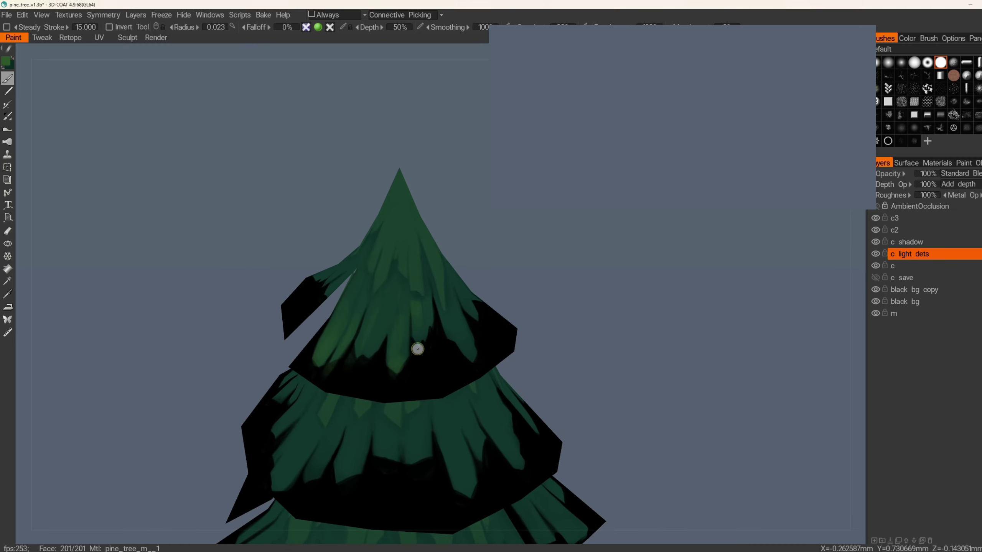
# - Reduce the brush radius to 0.017 and add thinner light green highlights to the top tier's narrower needle streaks
pyautogui.press('[')
pyautogui.press('[')
pyautogui.press('[')
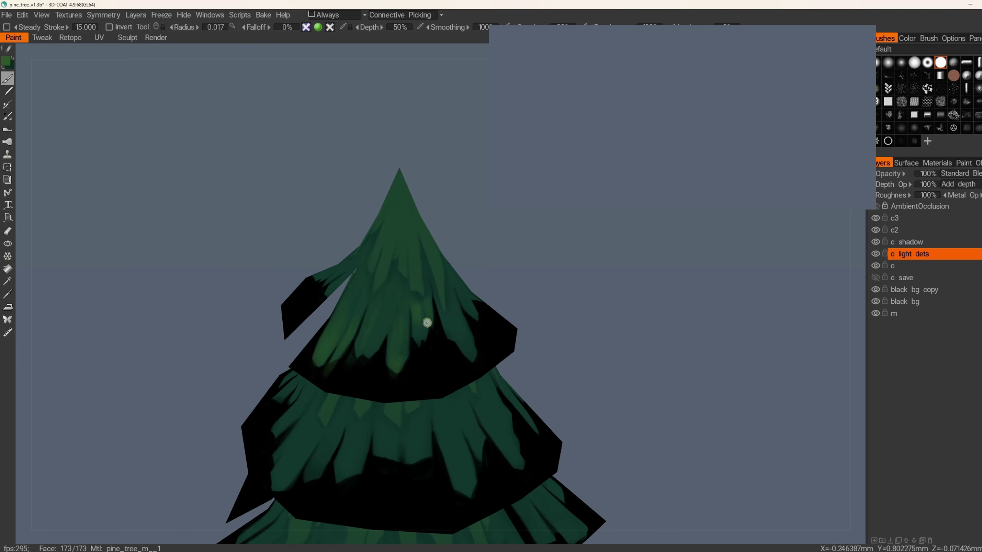
pyautogui.keyDown('alt'); pyautogui.moveTo(395, 340); pyautogui.dragTo(358, 355); pyautogui.keyUp('alt')
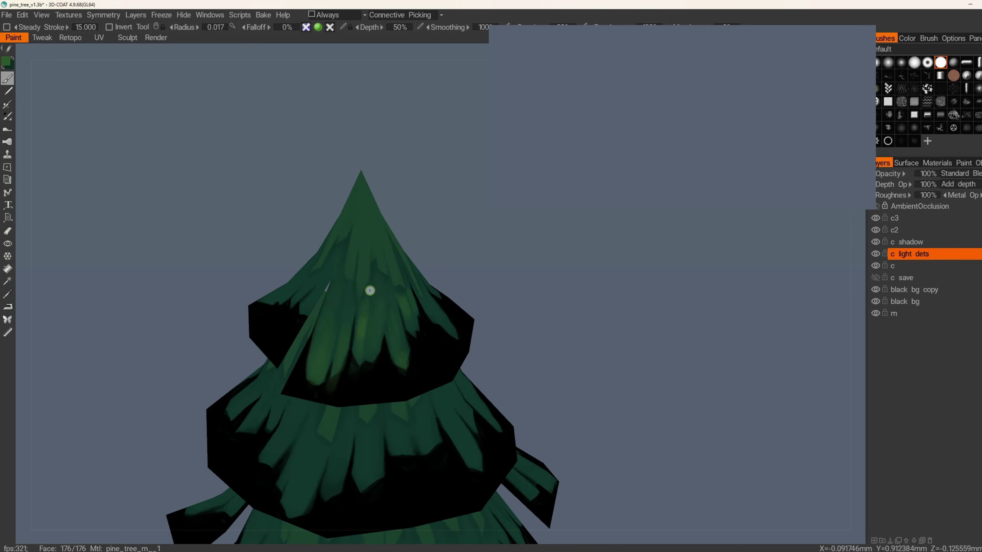
pyautogui.moveTo(370, 290)
pyautogui.keyDown('alt'); pyautogui.mouseDown(button='right')
pyautogui.moveTo(279, 248)
pyautogui.moveTo(364, 322)
pyautogui.moveTo(379, 289)
pyautogui.mouseUp(button='right'); pyautogui.keyUp('alt')
pyautogui.moveTo(379, 289)
pyautogui.keyDown('alt'); pyautogui.mouseDown()
pyautogui.moveTo(412, 313)
pyautogui.moveTo(427, 353)
pyautogui.mouseUp(); pyautogui.keyUp('alt')
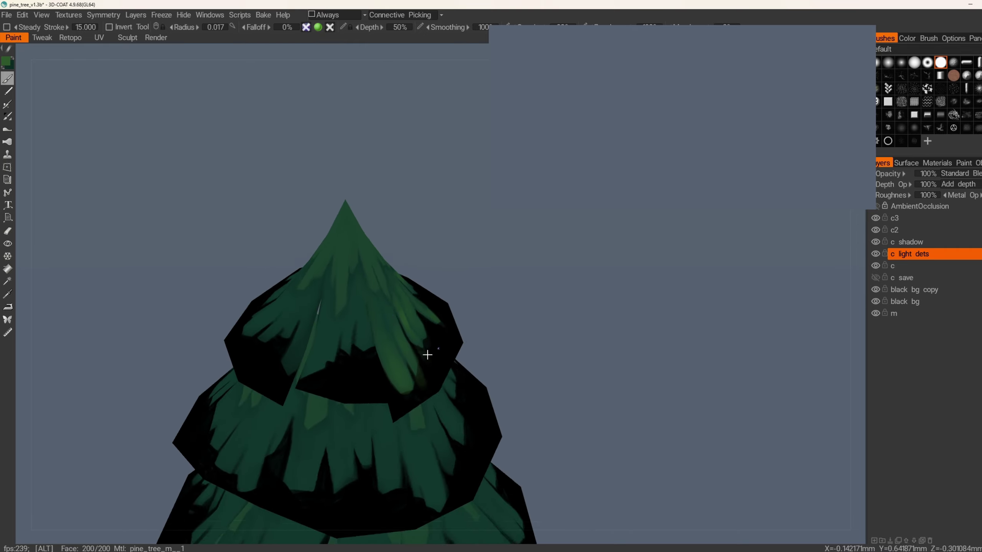
pyautogui.keyDown('alt'); pyautogui.moveTo(311, 331); pyautogui.dragTo(420, 341, button='middle'); pyautogui.keyUp('alt')
# - Set the brush radius to 0.020 and continue the light green highlights along the needle clumps around the top tier
pyautogui.moveTo(452, 326); pyautogui.dragTo(462, 326, button='right')
pyautogui.moveTo(462, 325)
pyautogui.keyDown('alt'); pyautogui.mouseDown()
pyautogui.moveTo(445, 344)
pyautogui.moveTo(458, 324)
pyautogui.mouseUp(); pyautogui.keyUp('alt')
pyautogui.moveTo(463, 309)
pyautogui.mouseDown()
pyautogui.moveTo(456, 359)
pyautogui.moveTo(459, 323)
pyautogui.moveTo(438, 344)
pyautogui.mouseUp()
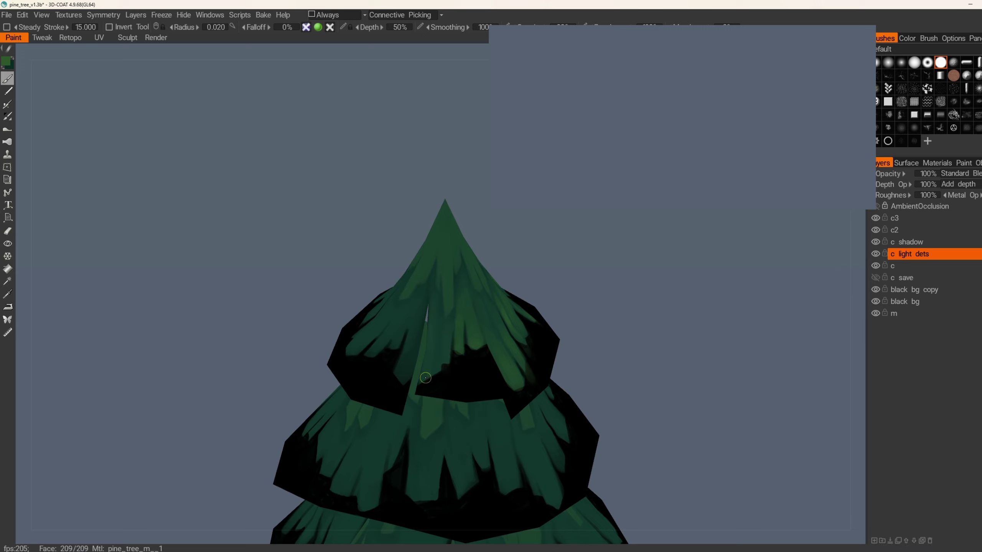
pyautogui.moveTo(428, 366)
pyautogui.keyDown('alt'); pyautogui.mouseDown()
pyautogui.moveTo(494, 359)
pyautogui.moveTo(442, 340)
pyautogui.mouseUp(); pyautogui.keyUp('alt')
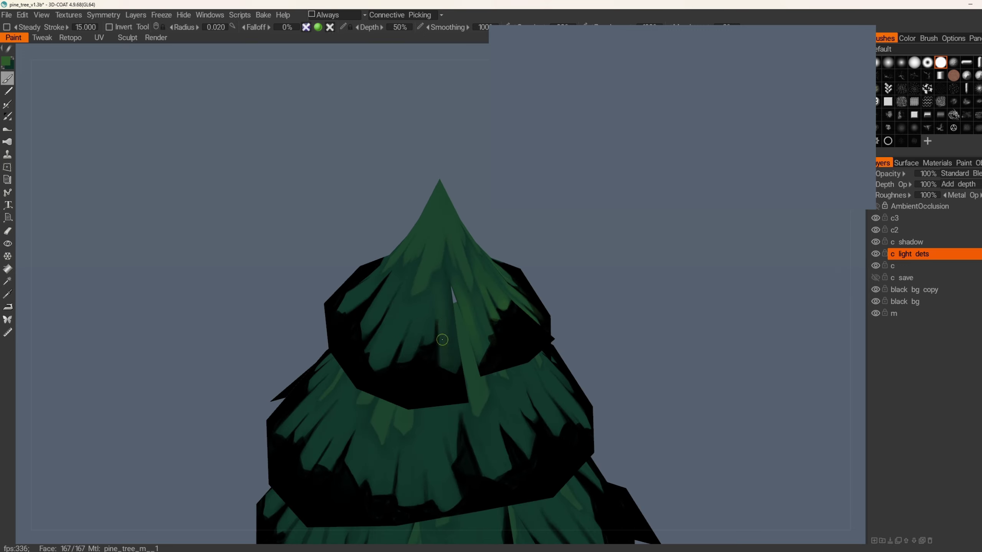
pyautogui.keyDown('alt'); pyautogui.moveTo(427, 292); pyautogui.dragTo(419, 302); pyautogui.keyUp('alt')
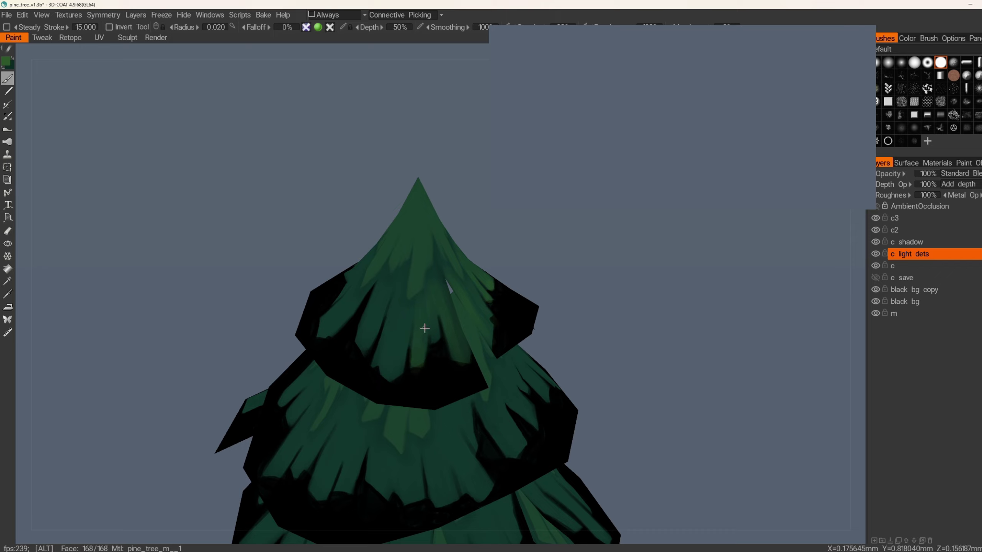
pyautogui.keyDown('alt'); pyautogui.moveTo(425, 328); pyautogui.dragTo(446, 306); pyautogui.keyUp('alt')
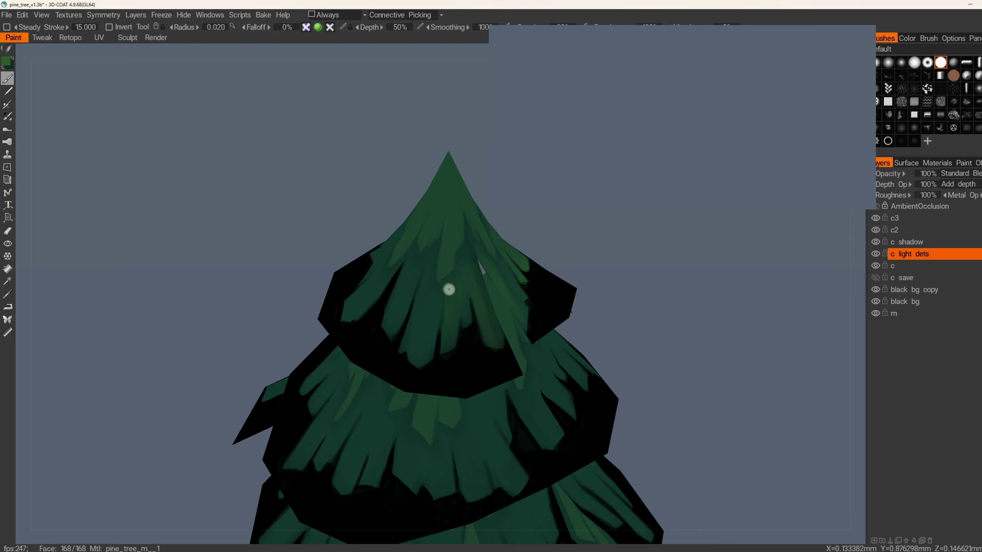
pyautogui.moveTo(371, 267)
pyautogui.keyDown('alt'); pyautogui.mouseDown()
pyautogui.moveTo(454, 311)
pyautogui.moveTo(425, 289)
pyautogui.moveTo(415, 371)
pyautogui.mouseUp(); pyautogui.keyUp('alt')
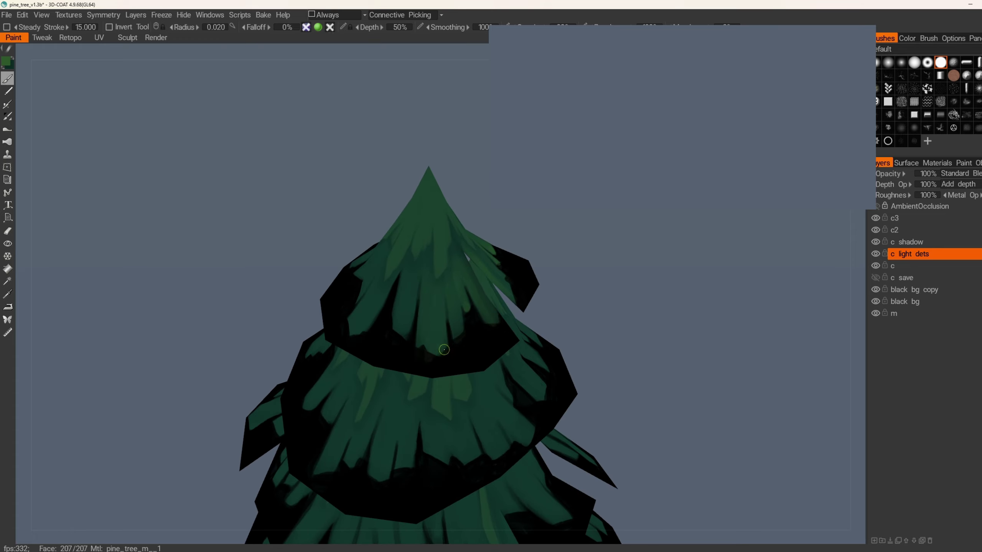
pyautogui.moveTo(436, 337)
pyautogui.keyDown('alt'); pyautogui.mouseDown(button='right')
pyautogui.moveTo(412, 276)
pyautogui.moveTo(490, 343)
pyautogui.mouseUp(button='right'); pyautogui.keyUp('alt')
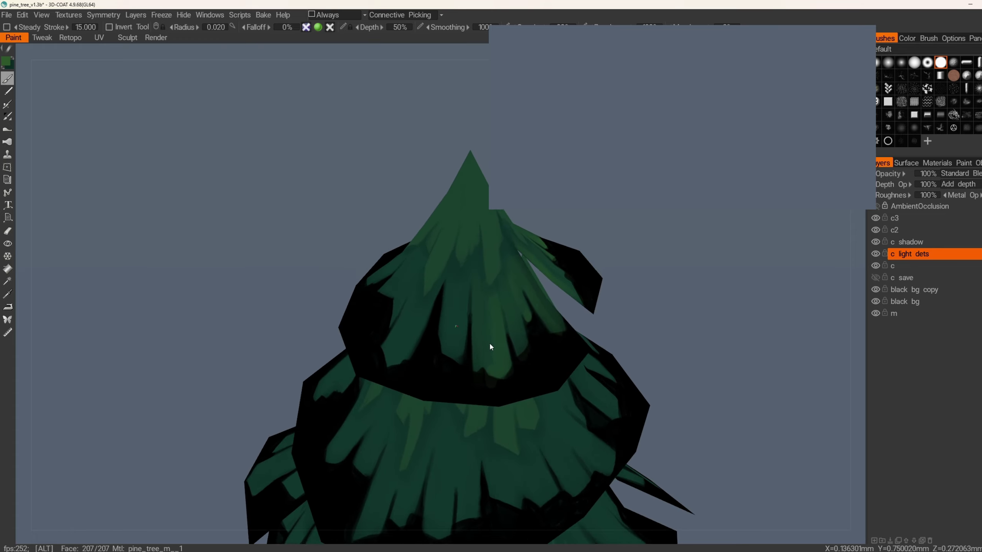
pyautogui.keyDown('alt'); pyautogui.moveTo(489, 342); pyautogui.dragTo(448, 306); pyautogui.keyUp('alt')
pyautogui.moveTo(439, 301); pyautogui.dragTo(441, 361)
pyautogui.moveTo(446, 277); pyautogui.dragTo(450, 341)
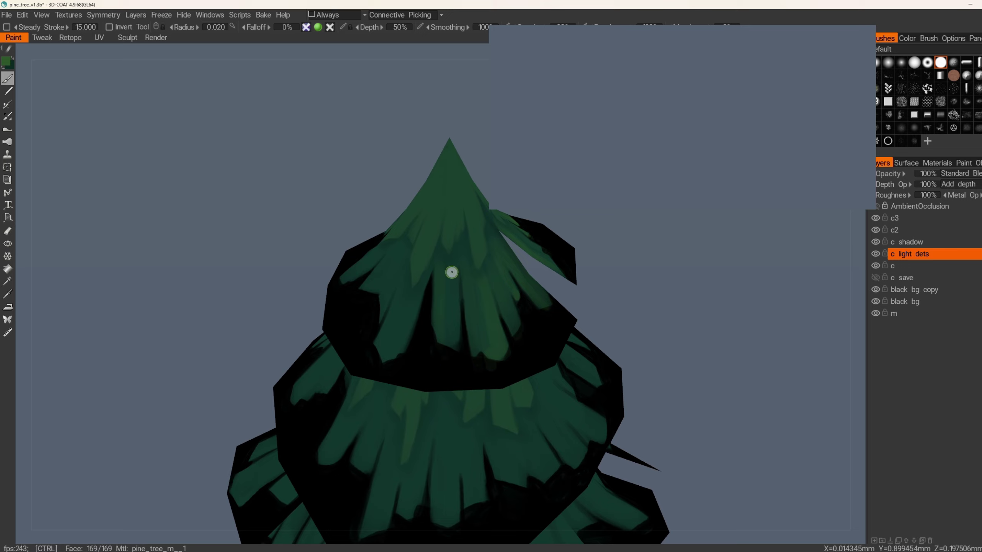
# - Finish the light green highlights on the remaining needle tips of the top tier and save the file
pyautogui.moveTo(454, 337)
pyautogui.keyDown('alt'); pyautogui.mouseDown()
pyautogui.moveTo(399, 298)
pyautogui.moveTo(447, 287)
pyautogui.mouseUp(); pyautogui.keyUp('alt')
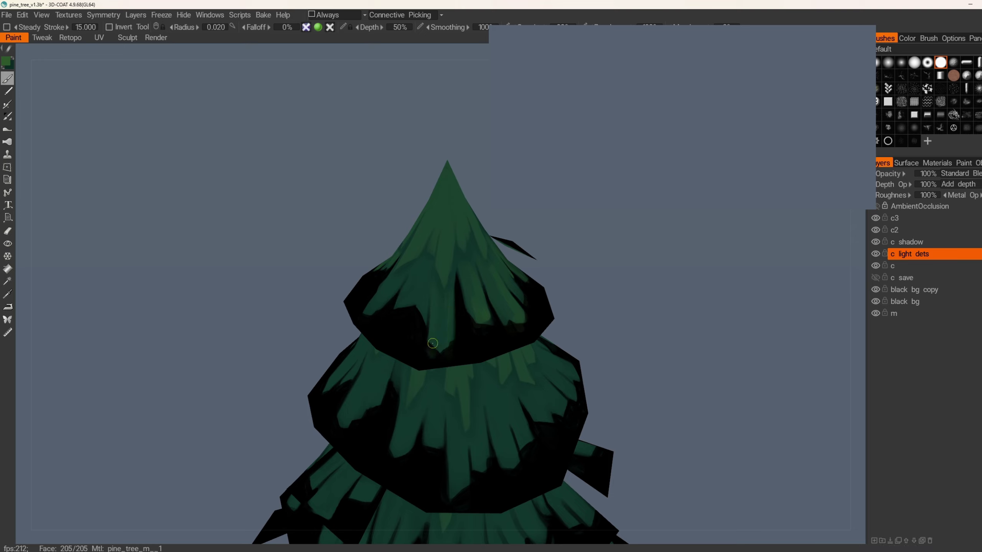
pyautogui.keyDown('alt'); pyautogui.moveTo(437, 308); pyautogui.dragTo(436, 294); pyautogui.keyUp('alt')
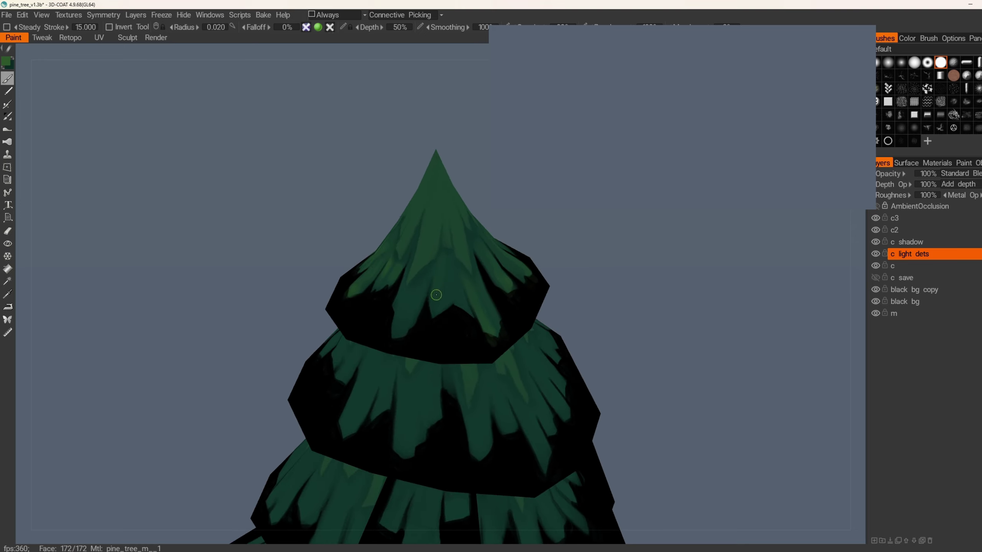
pyautogui.moveTo(468, 340)
pyautogui.keyDown('alt'); pyautogui.mouseDown()
pyautogui.moveTo(445, 333)
pyautogui.moveTo(438, 272)
pyautogui.moveTo(478, 289)
pyautogui.mouseUp(); pyautogui.keyUp('alt')
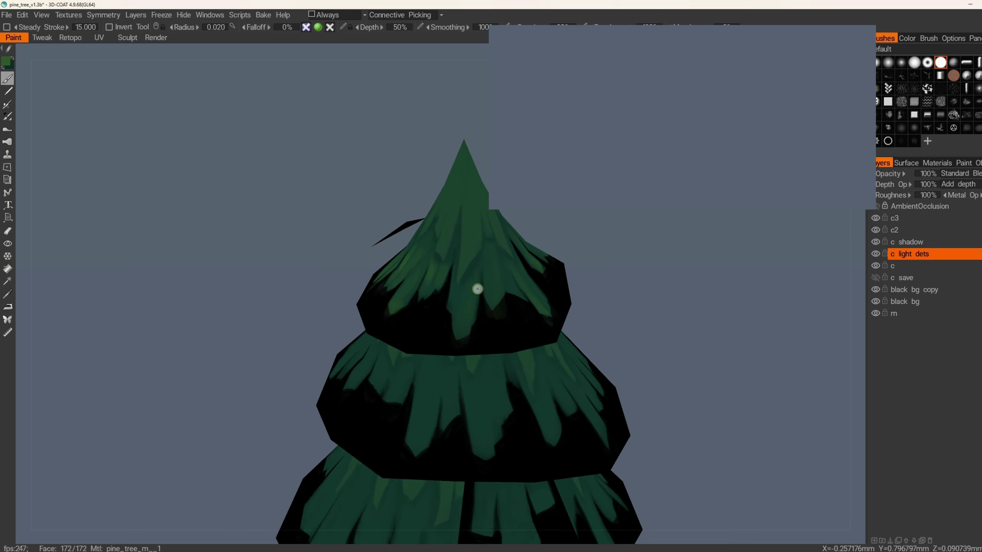
pyautogui.moveTo(455, 285)
pyautogui.keyDown('alt'); pyautogui.mouseDown(button='right')
pyautogui.moveTo(373, 227)
pyautogui.moveTo(445, 276)
pyautogui.mouseUp(button='right'); pyautogui.keyUp('alt')
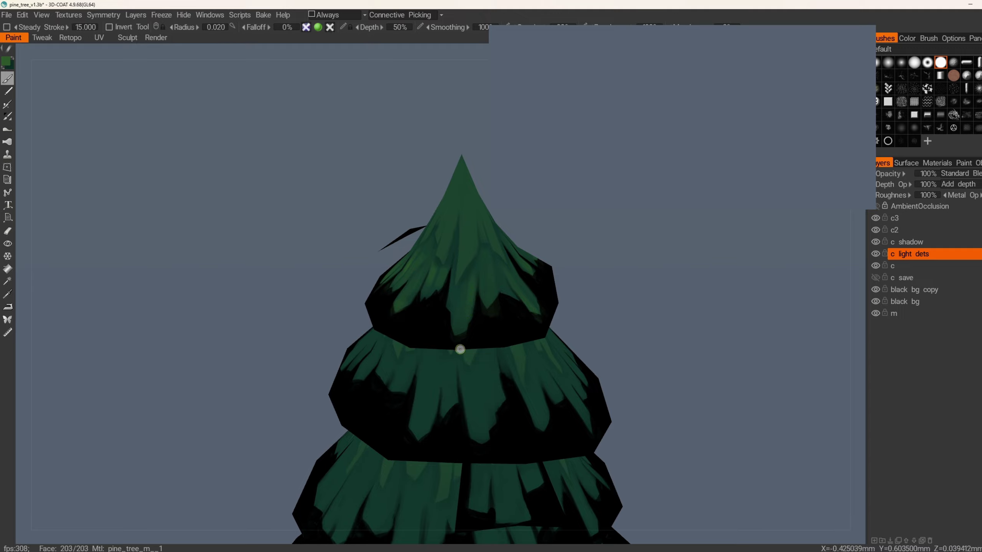
pyautogui.keyDown('alt'); pyautogui.moveTo(476, 259); pyautogui.dragTo(431, 335); pyautogui.keyUp('alt')
pyautogui.moveTo(472, 278)
pyautogui.mouseDown()
pyautogui.moveTo(457, 334)
pyautogui.moveTo(474, 285)
pyautogui.mouseUp()
pyautogui.moveTo(471, 283)
pyautogui.keyDown('alt'); pyautogui.mouseDown()
pyautogui.moveTo(438, 247)
pyautogui.moveTo(476, 334)
pyautogui.moveTo(582, 321)
pyautogui.moveTo(559, 346)
pyautogui.moveTo(477, 329)
pyautogui.mouseUp(); pyautogui.keyUp('alt')
pyautogui.keyDown('alt'); pyautogui.moveTo(477, 329); pyautogui.dragTo(451, 327, button='right'); pyautogui.keyUp('alt')
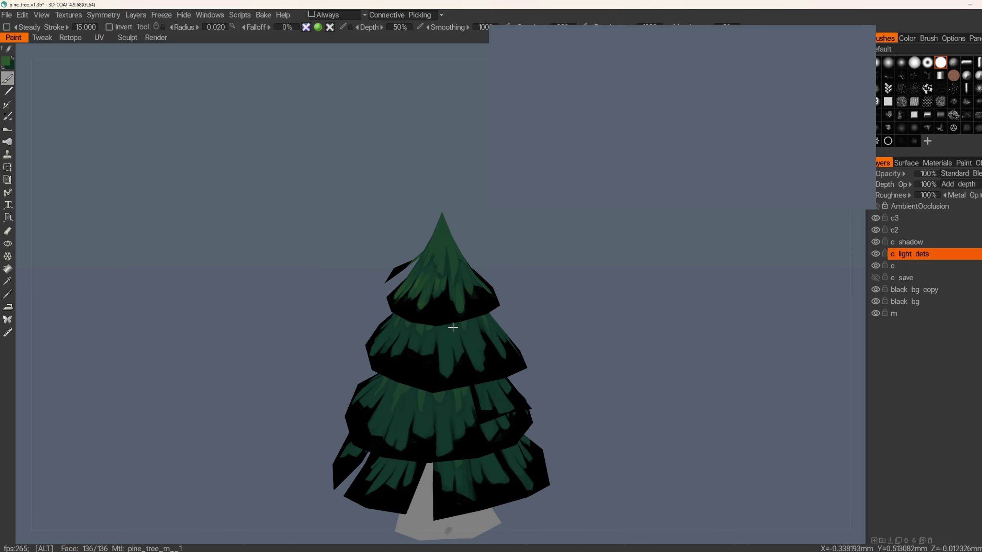
pyautogui.keyDown('alt'); pyautogui.moveTo(452, 327); pyautogui.dragTo(505, 360); pyautogui.keyUp('alt')
pyautogui.hotkey('ctrl', 's')
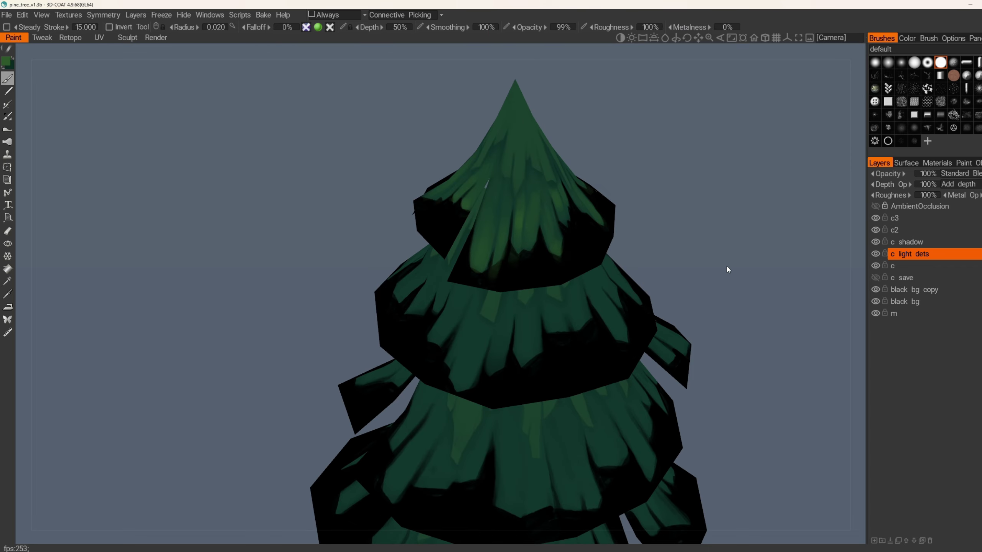
# - Hide the tree's top tier to expose the second tier, and return to the painting brush
pyautogui.press('h')
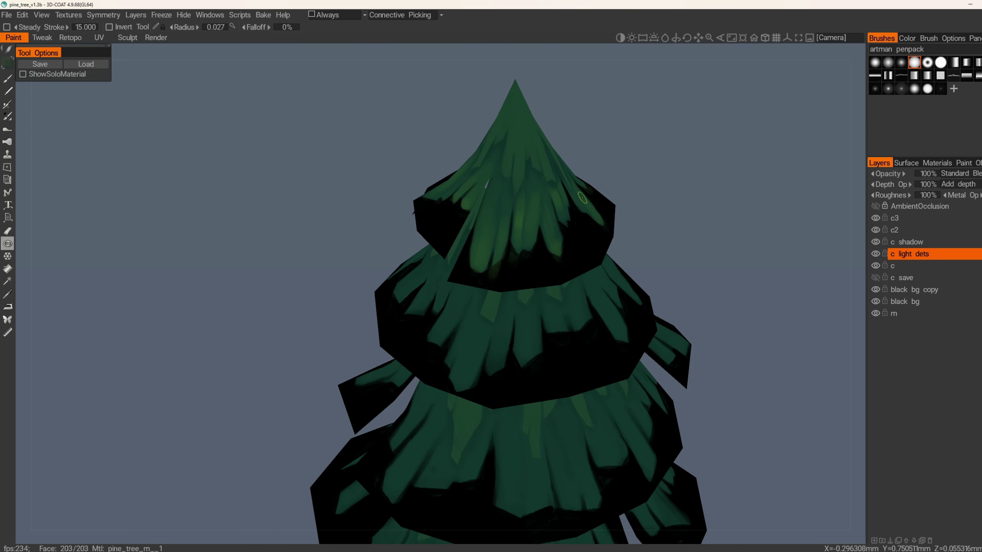
pyautogui.click(577, 188)
pyautogui.press('c')
pyautogui.press('b')
# - Paint light green highlights on the second tier's needle tips on the c light dets layer with brush radius 0.024
pyautogui.moveTo(450, 325)
pyautogui.keyDown('alt'); pyautogui.mouseDown()
pyautogui.moveTo(468, 328)
pyautogui.moveTo(473, 346)
pyautogui.mouseUp(); pyautogui.keyUp('alt')
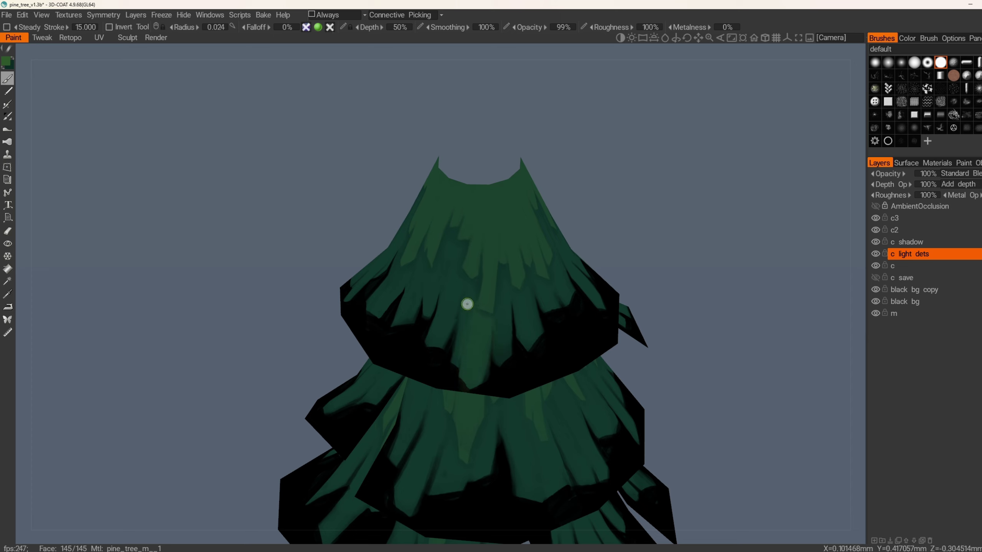
pyautogui.moveTo(488, 316)
pyautogui.mouseDown()
pyautogui.moveTo(467, 381)
pyautogui.moveTo(462, 296)
pyautogui.mouseUp()
pyautogui.scroll(-2, 486, 305)
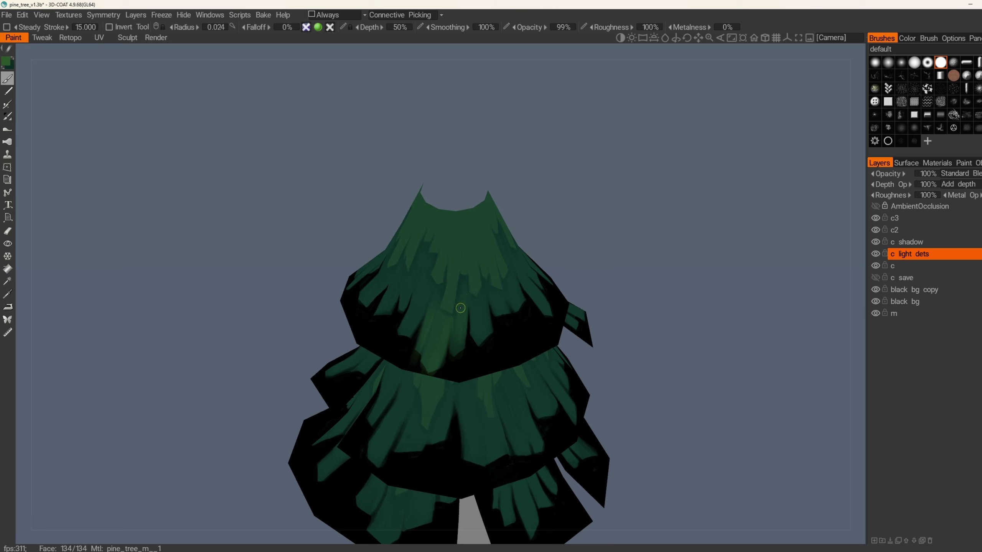
pyautogui.moveTo(481, 329)
pyautogui.keyDown('alt'); pyautogui.mouseDown()
pyautogui.moveTo(419, 338)
pyautogui.moveTo(456, 355)
pyautogui.moveTo(453, 331)
pyautogui.moveTo(498, 325)
pyautogui.moveTo(515, 368)
pyautogui.mouseUp(); pyautogui.keyUp('alt')
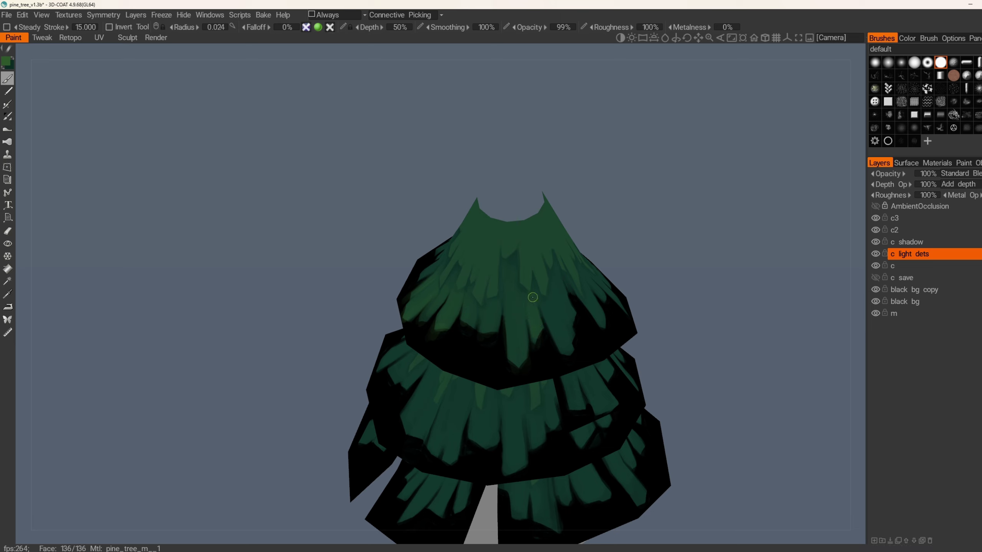
pyautogui.moveTo(534, 334); pyautogui.dragTo(534, 341)
pyautogui.moveTo(522, 296)
pyautogui.keyDown('alt'); pyautogui.mouseDown()
pyautogui.moveTo(537, 308)
pyautogui.moveTo(491, 334)
pyautogui.mouseUp(); pyautogui.keyUp('alt')
pyautogui.moveTo(484, 273)
pyautogui.keyDown('alt'); pyautogui.mouseDown()
pyautogui.moveTo(478, 356)
pyautogui.moveTo(476, 295)
pyautogui.moveTo(440, 316)
pyautogui.mouseUp(); pyautogui.keyUp('alt')
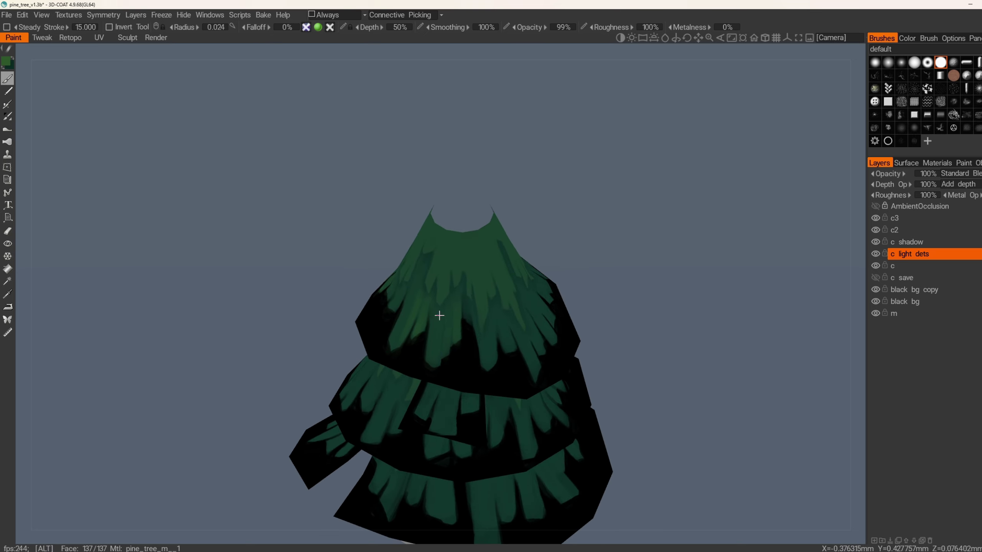
pyautogui.moveTo(499, 332)
pyautogui.keyDown('alt'); pyautogui.mouseDown()
pyautogui.moveTo(453, 323)
pyautogui.moveTo(493, 322)
pyautogui.moveTo(513, 362)
pyautogui.moveTo(527, 323)
pyautogui.moveTo(510, 291)
pyautogui.moveTo(540, 329)
pyautogui.moveTo(529, 313)
pyautogui.mouseUp(); pyautogui.keyUp('alt')
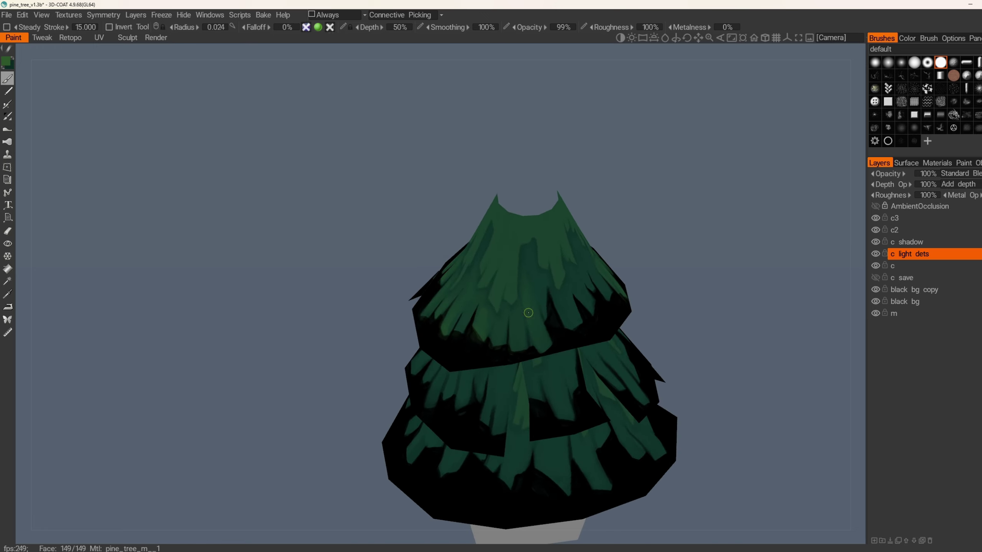
# - Finish the light green highlights on the remaining side of the second tier and save the file
pyautogui.keyDown('alt'); pyautogui.moveTo(543, 349); pyautogui.dragTo(462, 335, button='middle'); pyautogui.keyUp('alt')
pyautogui.keyDown('alt'); pyautogui.moveTo(462, 335); pyautogui.dragTo(449, 246, button='right'); pyautogui.keyUp('alt')
pyautogui.moveTo(444, 242)
pyautogui.keyDown('alt'); pyautogui.mouseDown()
pyautogui.moveTo(426, 321)
pyautogui.moveTo(471, 292)
pyautogui.moveTo(491, 252)
pyautogui.mouseUp(); pyautogui.keyUp('alt')
pyautogui.moveTo(517, 324)
pyautogui.keyDown('alt'); pyautogui.mouseDown()
pyautogui.moveTo(529, 278)
pyautogui.moveTo(504, 224)
pyautogui.moveTo(419, 252)
pyautogui.moveTo(550, 307)
pyautogui.moveTo(553, 350)
pyautogui.moveTo(592, 340)
pyautogui.mouseUp(); pyautogui.keyUp('alt')
pyautogui.hotkey('ctrl', 's')
# - Hide the second tier to expose the third tier's foliage
pyautogui.click(7, 243)
pyautogui.click(449, 241)
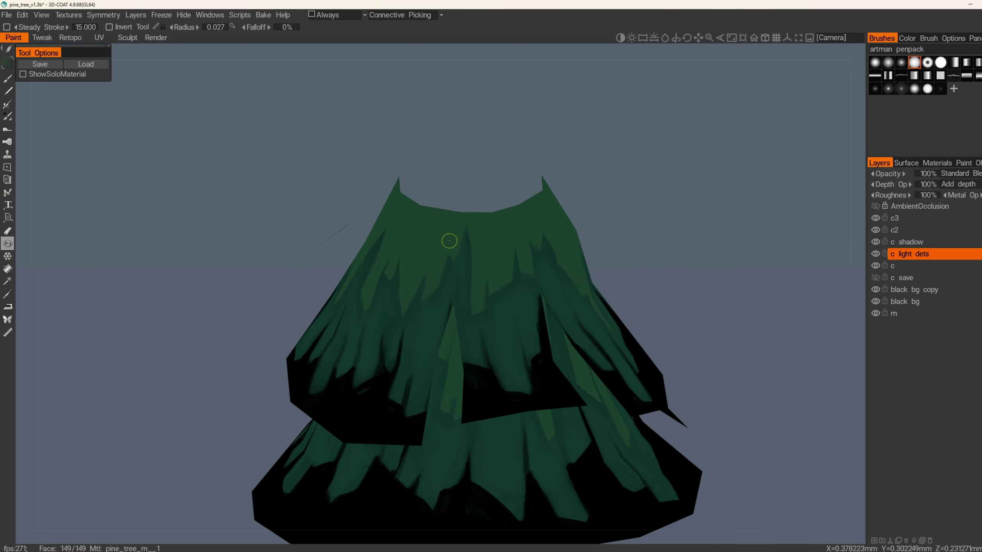
pyautogui.press('c')
# - Paint light green highlights along the third tier's needle clumps with brush radius 0.024
pyautogui.moveTo(449, 241)
pyautogui.keyDown('alt'); pyautogui.mouseDown()
pyautogui.moveTo(441, 418)
pyautogui.moveTo(473, 342)
pyautogui.moveTo(486, 334)
pyautogui.mouseUp(); pyautogui.keyUp('alt')
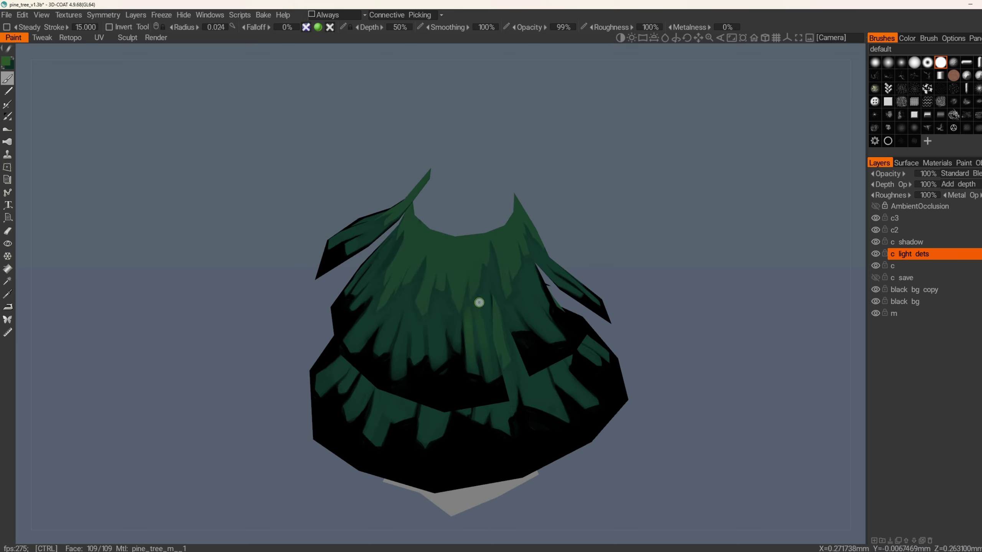
pyautogui.moveTo(492, 375)
pyautogui.mouseDown()
pyautogui.moveTo(495, 314)
pyautogui.moveTo(447, 342)
pyautogui.moveTo(507, 350)
pyautogui.moveTo(449, 357)
pyautogui.moveTo(468, 358)
pyautogui.moveTo(473, 305)
pyautogui.mouseUp()
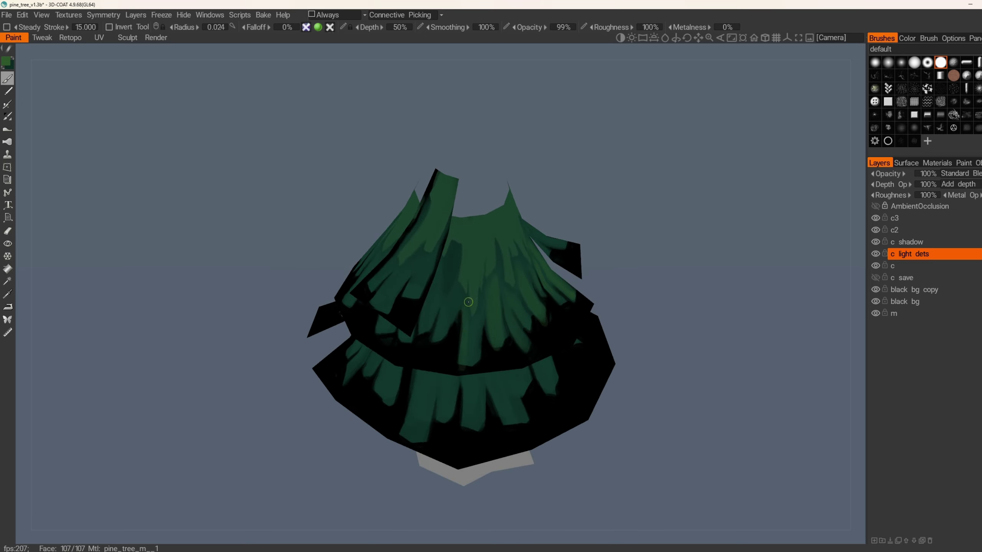
pyautogui.moveTo(475, 361)
pyautogui.keyDown('alt'); pyautogui.mouseDown()
pyautogui.moveTo(486, 306)
pyautogui.moveTo(450, 320)
pyautogui.moveTo(465, 346)
pyautogui.moveTo(460, 307)
pyautogui.mouseUp(); pyautogui.keyUp('alt')
pyautogui.moveTo(457, 366)
pyautogui.keyDown('alt'); pyautogui.mouseDown()
pyautogui.moveTo(480, 285)
pyautogui.moveTo(410, 289)
pyautogui.moveTo(444, 315)
pyautogui.mouseUp(); pyautogui.keyUp('alt')
pyautogui.moveTo(443, 270)
pyautogui.keyDown('alt'); pyautogui.mouseDown(button='right')
pyautogui.moveTo(380, 264)
pyautogui.moveTo(418, 276)
pyautogui.mouseUp(button='right'); pyautogui.keyUp('alt')
pyautogui.moveTo(429, 292)
pyautogui.keyDown('alt'); pyautogui.mouseDown()
pyautogui.moveTo(491, 343)
pyautogui.moveTo(475, 289)
pyautogui.moveTo(480, 345)
pyautogui.mouseUp(); pyautogui.keyUp('alt')
pyautogui.moveTo(480, 352)
pyautogui.keyDown('alt'); pyautogui.mouseDown()
pyautogui.moveTo(473, 276)
pyautogui.moveTo(473, 332)
pyautogui.mouseUp(); pyautogui.keyUp('alt')
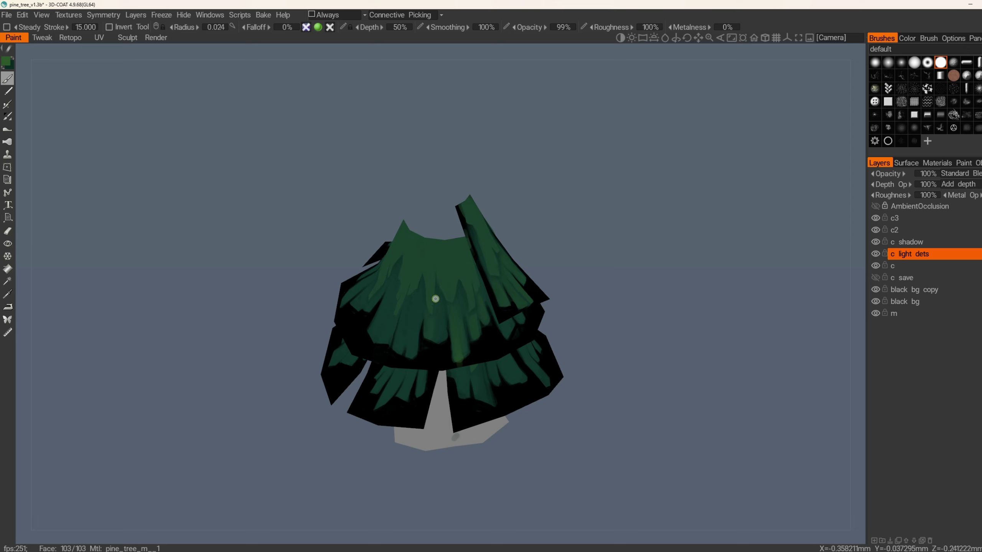
# - Continue the light green highlights around the back of the third tier, covering the needle tips beside its overlapping flap
pyautogui.moveTo(441, 341)
pyautogui.keyDown('alt'); pyautogui.mouseDown()
pyautogui.moveTo(476, 270)
pyautogui.moveTo(477, 302)
pyautogui.moveTo(427, 262)
pyautogui.mouseUp(); pyautogui.keyUp('alt')
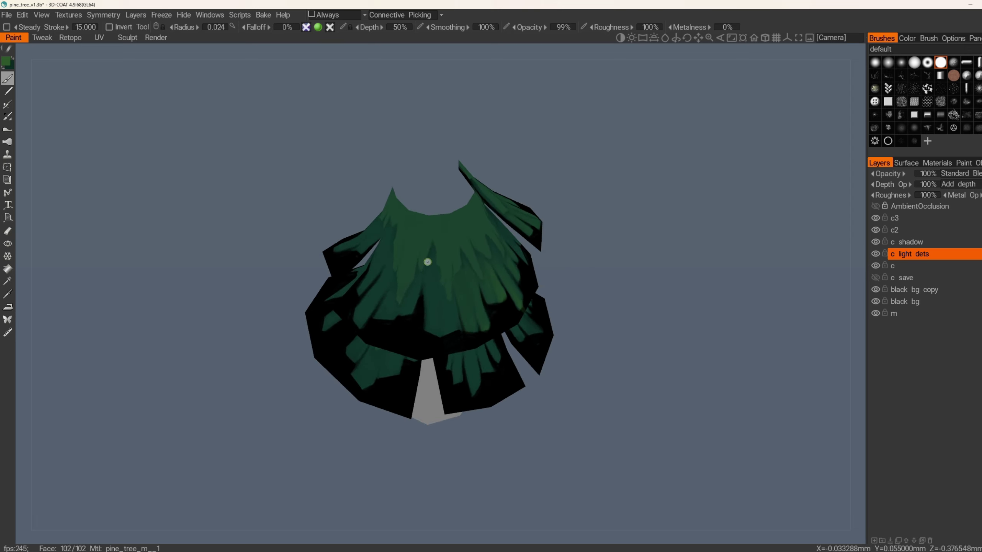
pyautogui.keyDown('alt'); pyautogui.moveTo(447, 317); pyautogui.dragTo(431, 281); pyautogui.keyUp('alt')
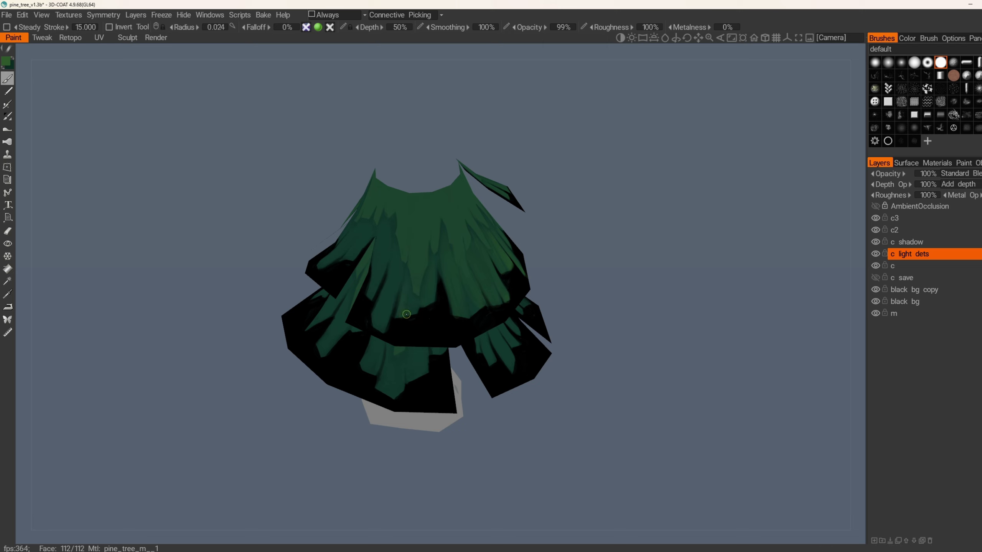
pyautogui.keyDown('alt'); pyautogui.moveTo(408, 257); pyautogui.dragTo(435, 251); pyautogui.keyUp('alt')
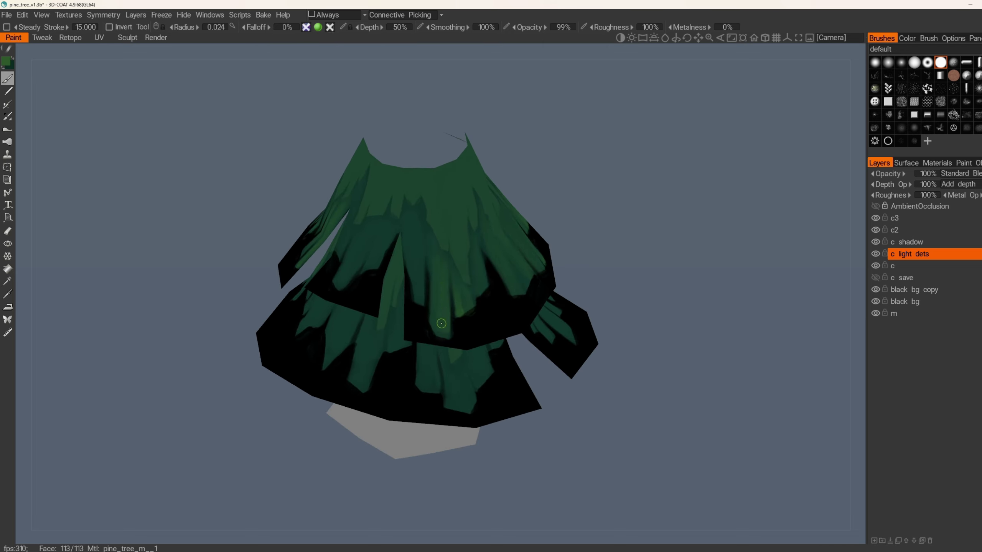
pyautogui.keyDown('alt'); pyautogui.moveTo(445, 290); pyautogui.dragTo(501, 237); pyautogui.keyUp('alt')
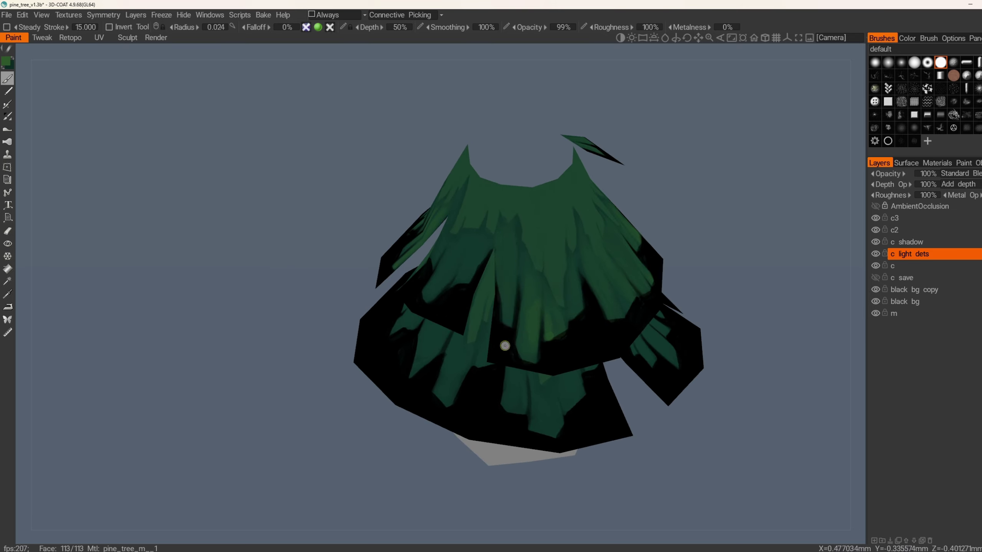
pyautogui.scroll(-3, 498, 257)
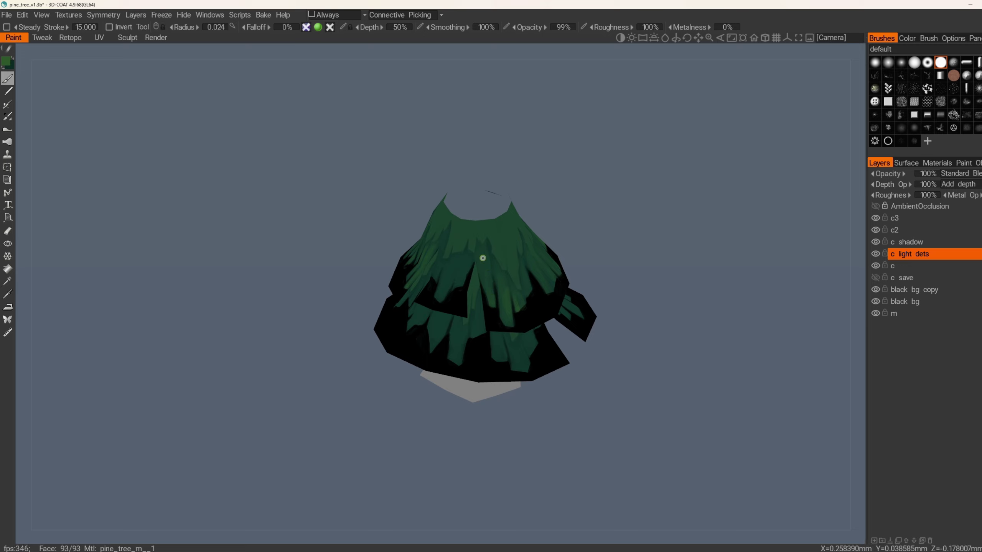
pyautogui.scroll(3, 482, 258)
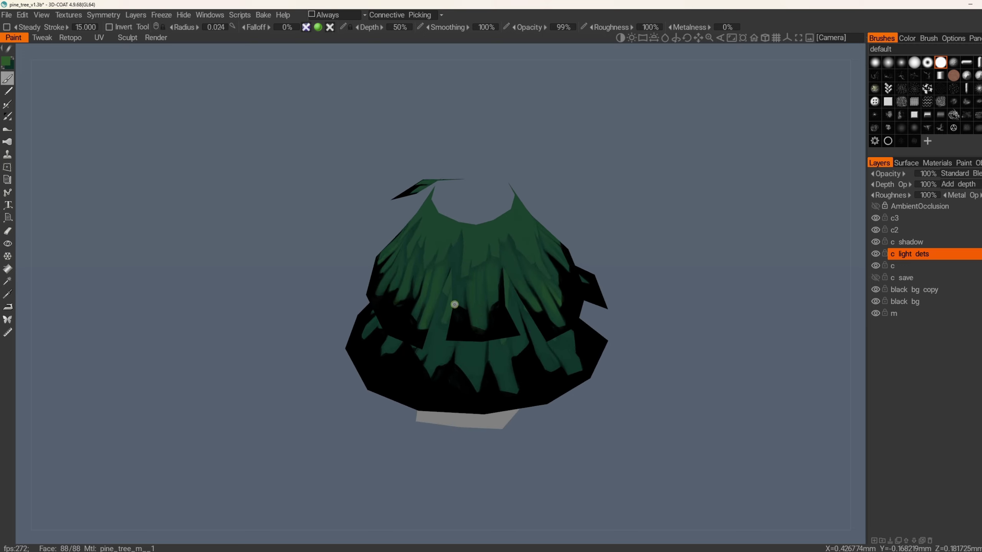
# - Complete the light green highlights on the third tier's remaining needle tips and save the file
pyautogui.keyDown('alt'); pyautogui.moveTo(457, 296); pyautogui.dragTo(459, 281); pyautogui.keyUp('alt')
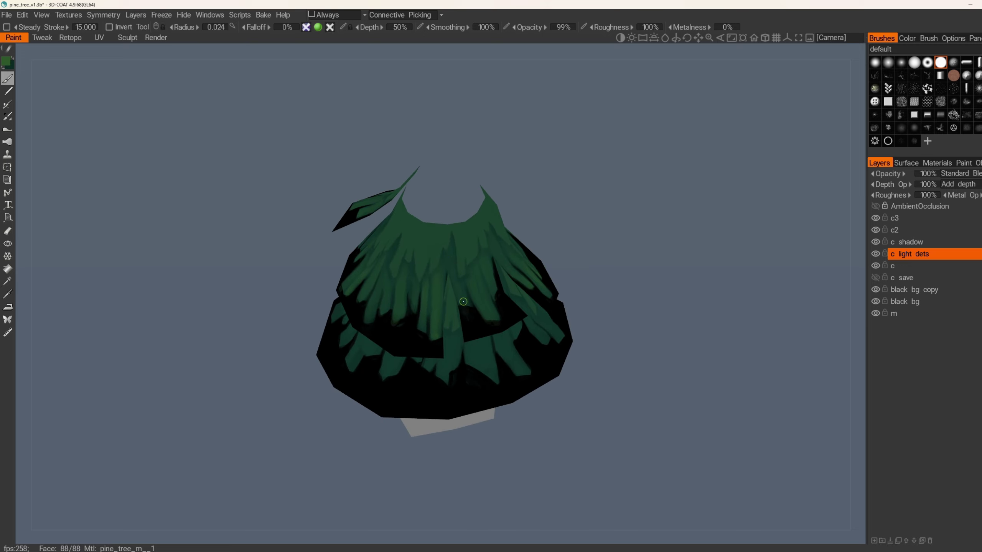
pyautogui.keyDown('alt'); pyautogui.moveTo(474, 336); pyautogui.dragTo(457, 244, button='right'); pyautogui.keyUp('alt')
pyautogui.moveTo(457, 244); pyautogui.dragTo(480, 310)
pyautogui.keyDown('alt'); pyautogui.moveTo(479, 310); pyautogui.dragTo(498, 255); pyautogui.keyUp('alt')
pyautogui.moveTo(460, 291)
pyautogui.keyDown('alt'); pyautogui.mouseDown(button='right')
pyautogui.moveTo(393, 212)
pyautogui.moveTo(397, 318)
pyautogui.mouseUp(button='right'); pyautogui.keyUp('alt')
pyautogui.keyDown('alt'); pyautogui.moveTo(396, 302); pyautogui.dragTo(380, 340); pyautogui.keyUp('alt')
pyautogui.moveTo(379, 340); pyautogui.dragTo(376, 347)
pyautogui.moveTo(388, 306)
pyautogui.keyDown('alt'); pyautogui.mouseDown()
pyautogui.moveTo(400, 314)
pyautogui.moveTo(385, 331)
pyautogui.mouseUp(); pyautogui.keyUp('alt')
pyautogui.moveTo(385, 331)
pyautogui.mouseDown()
pyautogui.moveTo(393, 363)
pyautogui.moveTo(554, 343)
pyautogui.moveTo(393, 500)
pyautogui.mouseUp()
pyautogui.hotkey('ctrl', 's')
pyautogui.keyDown('alt'); pyautogui.moveTo(671, 390); pyautogui.dragTo(581, 346, button='right'); pyautogui.keyUp('alt')
pyautogui.hotkey('ctrl', 'x')
pyautogui.moveTo(580, 347)
pyautogui.keyDown('alt'); pyautogui.mouseDown()
pyautogui.moveTo(410, 341)
pyautogui.moveTo(550, 356)
pyautogui.moveTo(399, 306)
pyautogui.moveTo(541, 321)
pyautogui.mouseUp(); pyautogui.keyUp('alt')
pyautogui.hotkey('ctrl', 'z')
# - Hide the third tier to expose the bottom tier, and save the file
pyautogui.click(8, 243)
pyautogui.click(429, 286)
pyautogui.hotkey('ctrl', 's')
# - Paint light green highlights on the bottom tier's needle tips on the c light dets layer
pyautogui.click(7, 79)
pyautogui.moveTo(446, 331)
pyautogui.mouseDown()
pyautogui.moveTo(441, 363)
pyautogui.moveTo(462, 393)
pyautogui.moveTo(470, 321)
pyautogui.mouseUp()
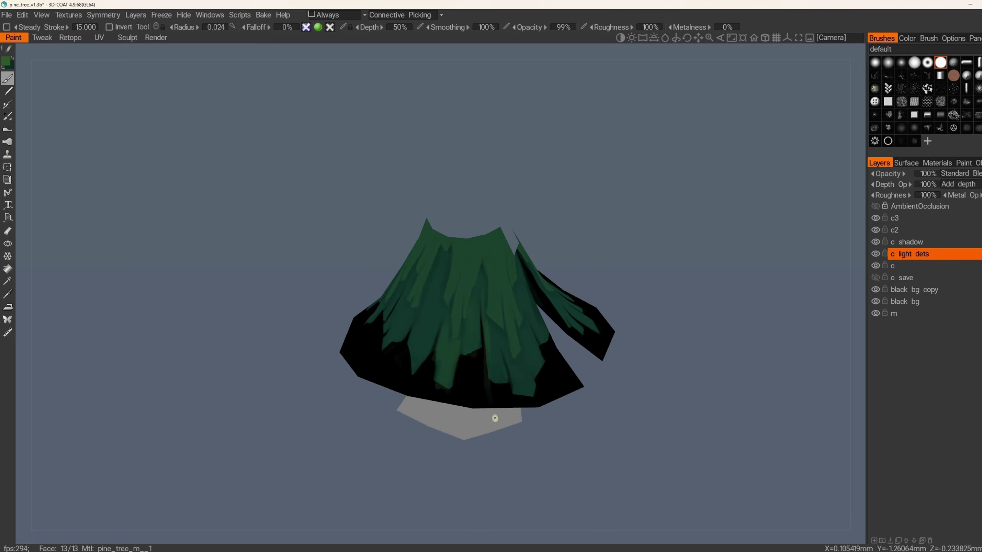
pyautogui.moveTo(494, 400)
pyautogui.keyDown('alt'); pyautogui.mouseDown()
pyautogui.moveTo(494, 326)
pyautogui.moveTo(502, 358)
pyautogui.moveTo(507, 335)
pyautogui.moveTo(442, 396)
pyautogui.moveTo(463, 402)
pyautogui.moveTo(448, 348)
pyautogui.moveTo(451, 399)
pyautogui.mouseUp(); pyautogui.keyUp('alt')
pyautogui.keyDown('alt'); pyautogui.moveTo(448, 317); pyautogui.dragTo(450, 337); pyautogui.keyUp('alt')
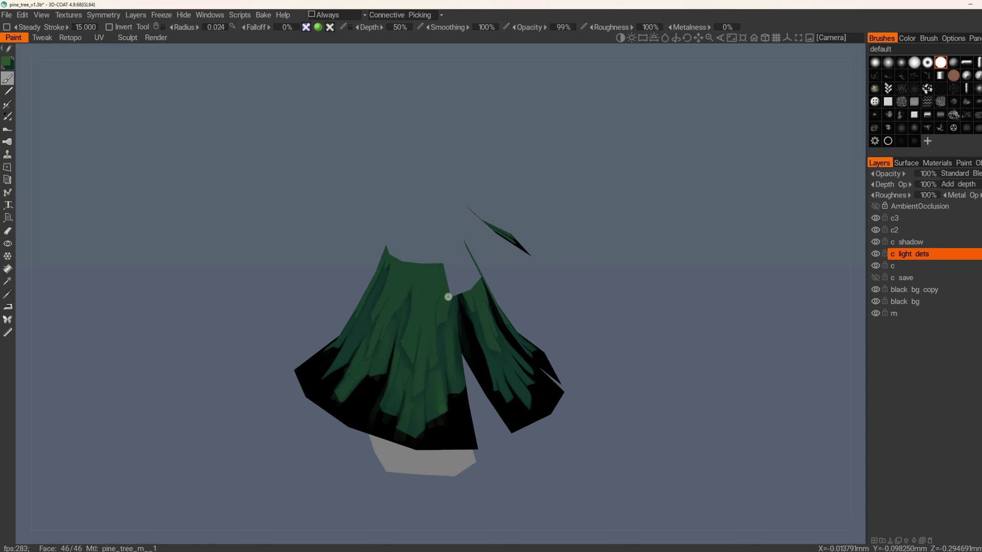
# - Finish the light green highlights around the bottom tier and its loose branches, unhide the whole tree and save the file
pyautogui.keyDown('alt'); pyautogui.moveTo(447, 296); pyautogui.dragTo(483, 317); pyautogui.keyUp('alt')
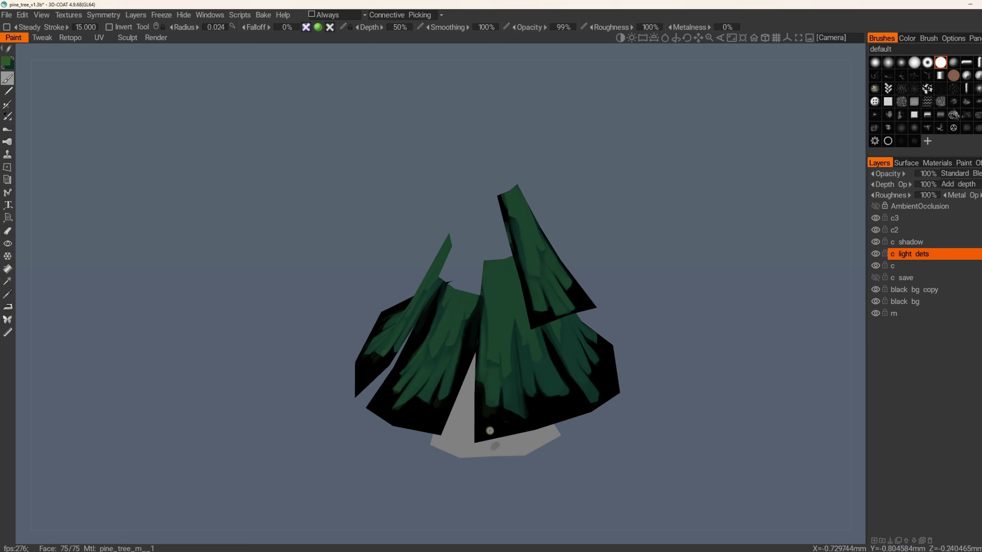
pyautogui.moveTo(490, 431)
pyautogui.keyDown('alt'); pyautogui.mouseDown()
pyautogui.moveTo(486, 352)
pyautogui.moveTo(487, 382)
pyautogui.moveTo(461, 384)
pyautogui.moveTo(501, 387)
pyautogui.moveTo(467, 379)
pyautogui.mouseUp(); pyautogui.keyUp('alt')
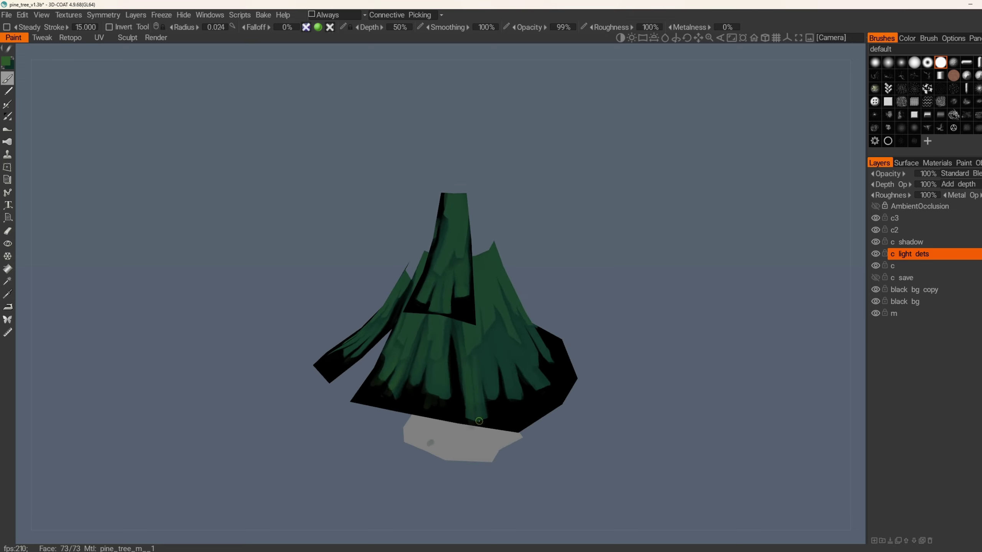
pyautogui.keyDown('alt'); pyautogui.moveTo(479, 421); pyautogui.dragTo(526, 334); pyautogui.keyUp('alt')
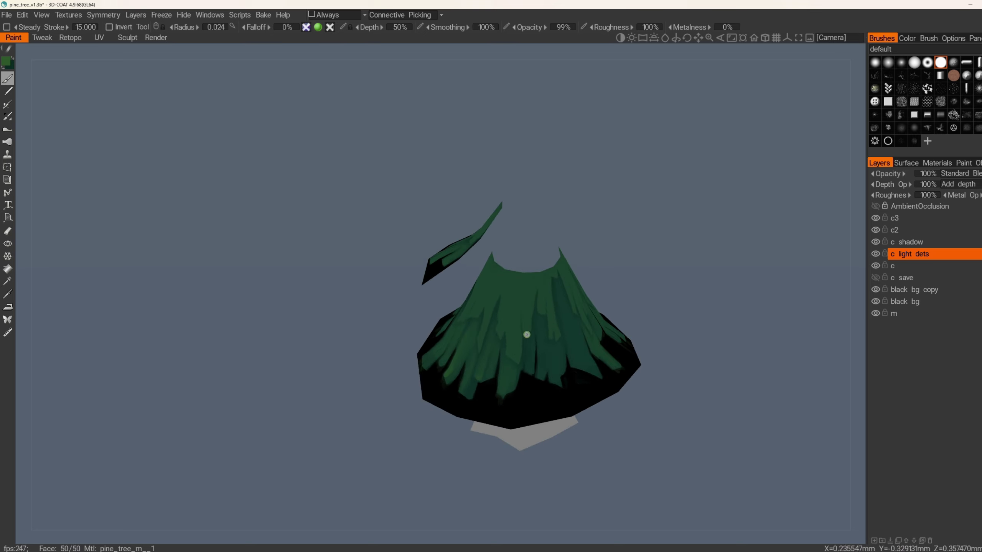
pyautogui.keyDown('alt'); pyautogui.moveTo(560, 382); pyautogui.dragTo(519, 360); pyautogui.keyUp('alt')
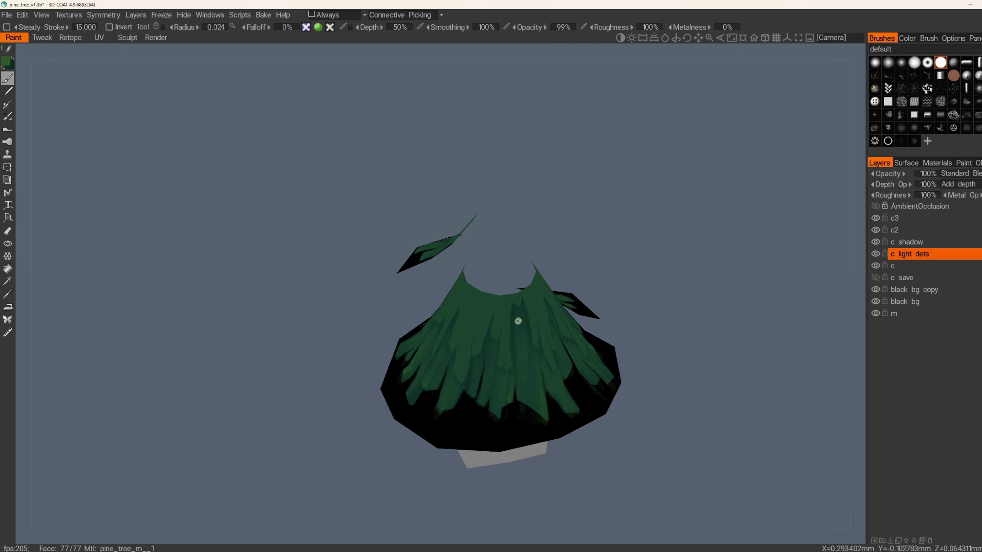
pyautogui.keyDown('alt'); pyautogui.moveTo(518, 320); pyautogui.dragTo(457, 339); pyautogui.keyUp('alt')
pyautogui.hotkey('ctrl', 'x')
pyautogui.hotkey('ctrl', 's')
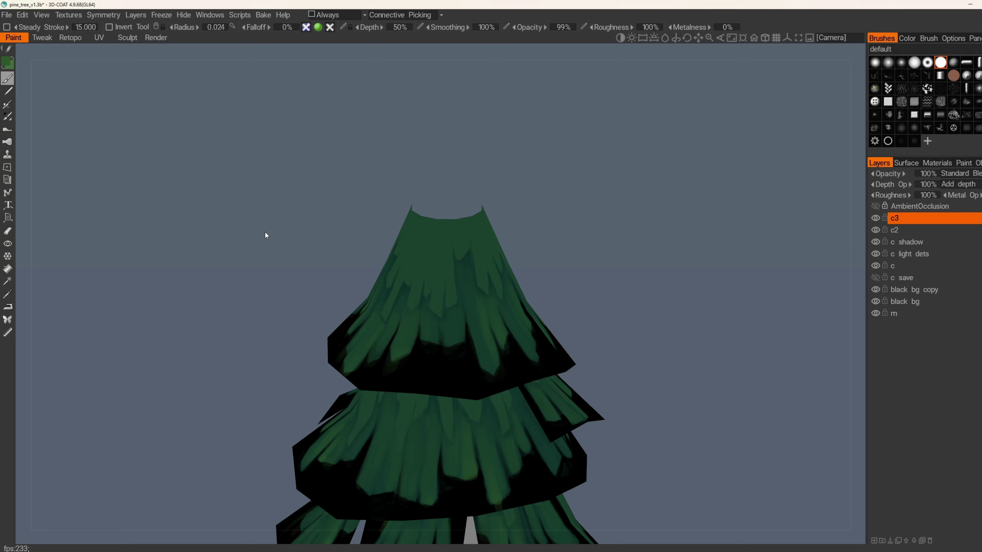
# - Paint lighter green streaks down from the second tier's upper edge on the c3 layer
pyautogui.press('v')
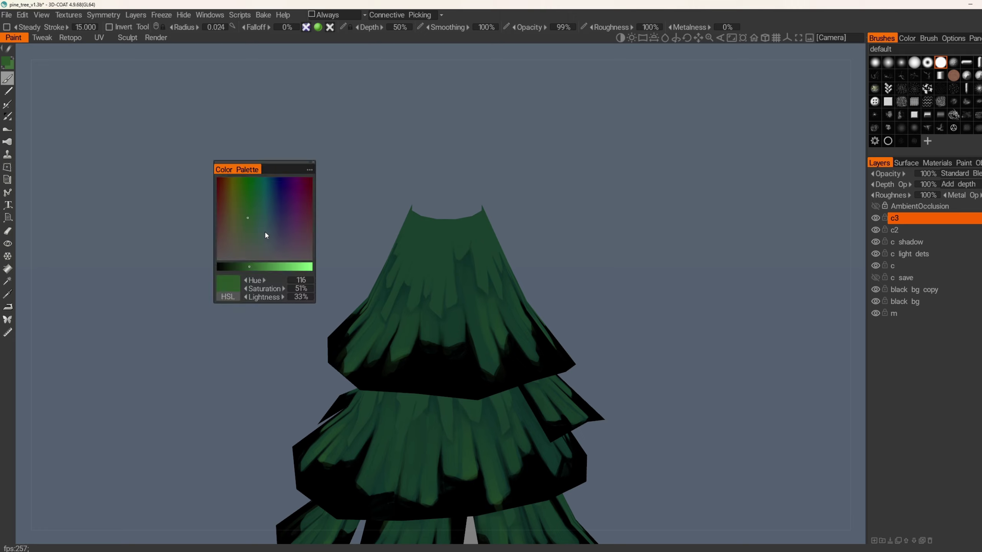
pyautogui.moveTo(448, 241)
pyautogui.mouseDown()
pyautogui.moveTo(441, 290)
pyautogui.moveTo(464, 327)
pyautogui.moveTo(468, 367)
pyautogui.mouseUp()
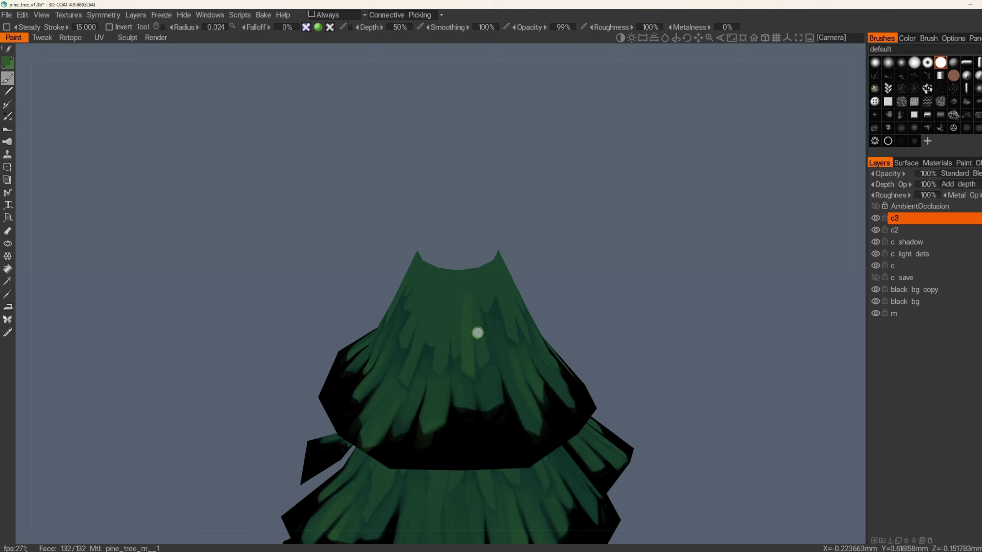
pyautogui.keyDown('alt'); pyautogui.moveTo(478, 333); pyautogui.dragTo(537, 308); pyautogui.keyUp('alt')
pyautogui.keyDown('alt'); pyautogui.moveTo(535, 270); pyautogui.dragTo(526, 313); pyautogui.keyUp('alt')
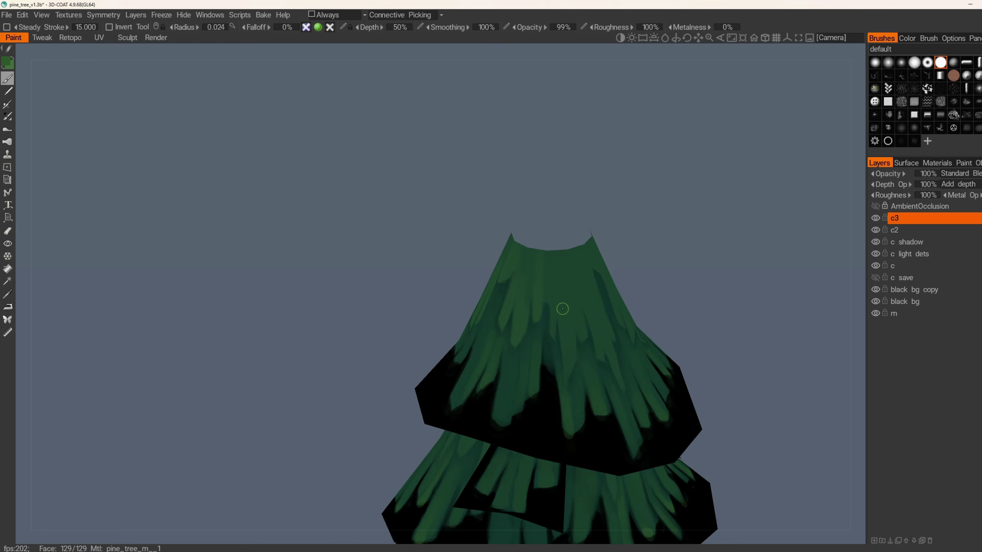
pyautogui.moveTo(565, 351)
pyautogui.keyDown('alt'); pyautogui.mouseDown()
pyautogui.moveTo(551, 316)
pyautogui.moveTo(575, 316)
pyautogui.moveTo(590, 340)
pyautogui.mouseUp(); pyautogui.keyUp('alt')
# - Set the brush radius to 0.022 and add lighter green streaks to the next upper section of the second tier
pyautogui.press(']')
pyautogui.press(']')
pyautogui.press(']')
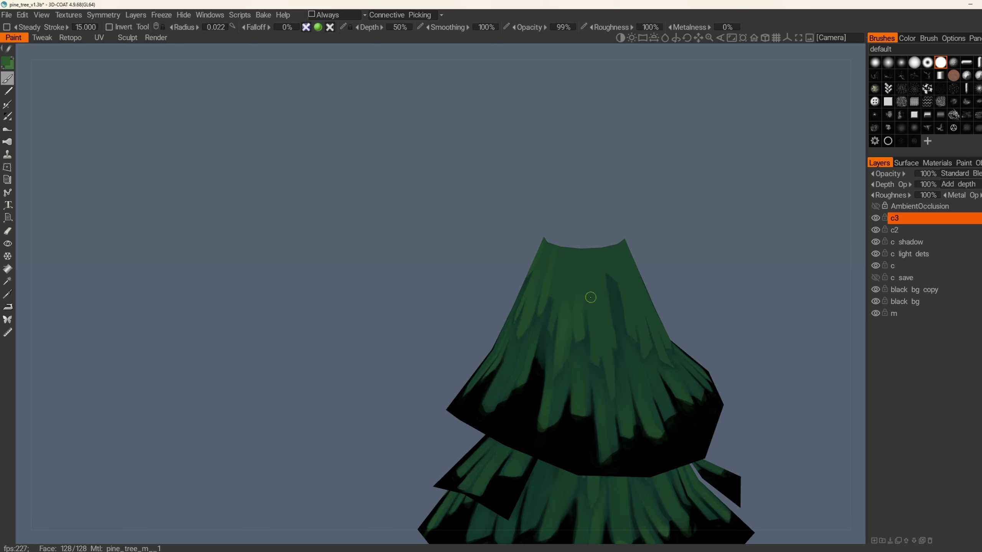
pyautogui.keyDown('alt'); pyautogui.moveTo(606, 301); pyautogui.dragTo(574, 301); pyautogui.keyUp('alt')
# - Reduce the brush radius to 0.017 and paint thinner light green streaks over the second tier's upper needles
pyautogui.moveTo(575, 301); pyautogui.dragTo(574, 287, button='right')
pyautogui.keyDown('alt'); pyautogui.moveTo(586, 300); pyautogui.dragTo(485, 323); pyautogui.keyUp('alt')
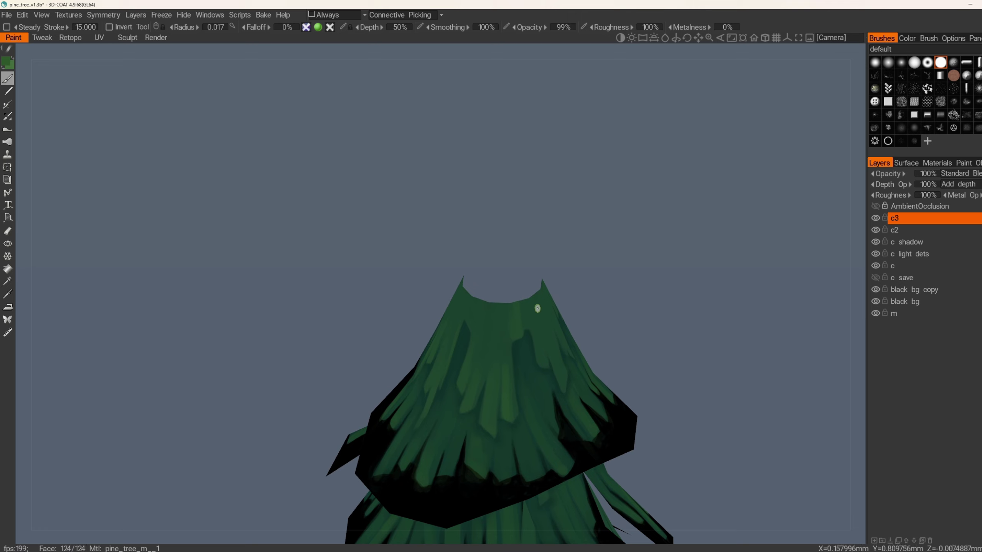
pyautogui.keyDown('alt'); pyautogui.moveTo(537, 309); pyautogui.dragTo(486, 307); pyautogui.keyUp('alt')
pyautogui.keyDown('alt'); pyautogui.moveTo(463, 397); pyautogui.dragTo(538, 308); pyautogui.keyUp('alt')
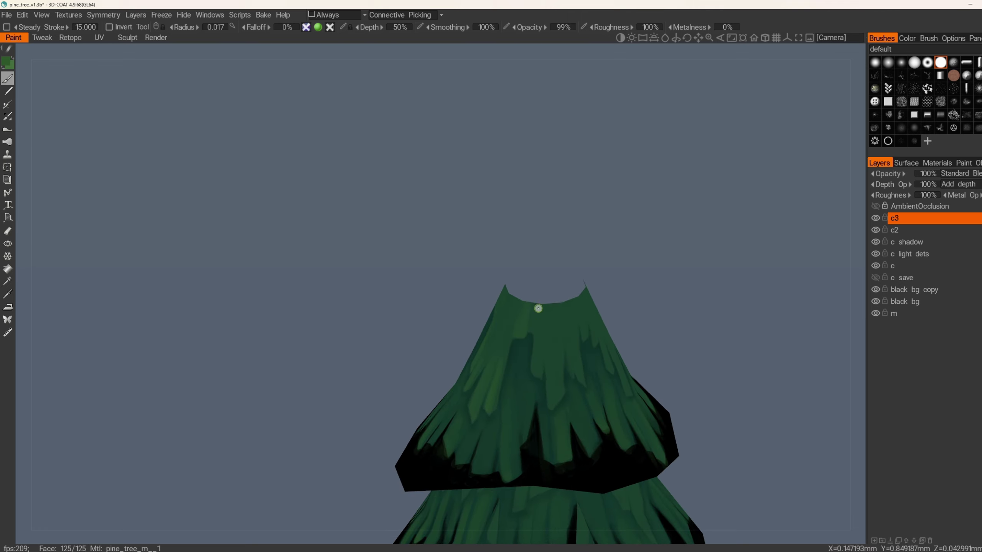
pyautogui.keyDown('alt'); pyautogui.moveTo(537, 376); pyautogui.dragTo(548, 362); pyautogui.keyUp('alt')
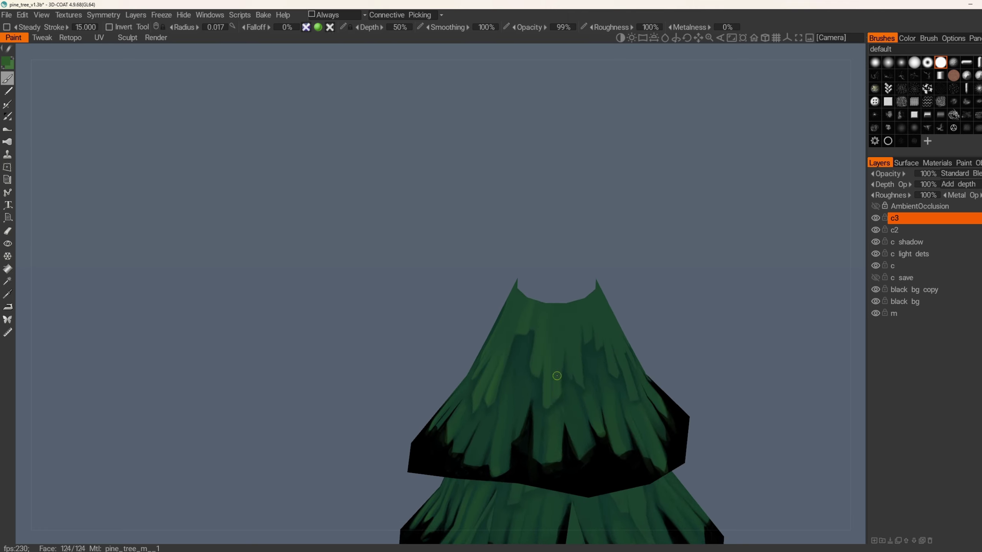
# - Extend the thin light green streaks around the back of the second tier's upper part
pyautogui.keyDown('alt'); pyautogui.moveTo(558, 303); pyautogui.dragTo(556, 382); pyautogui.keyUp('alt')
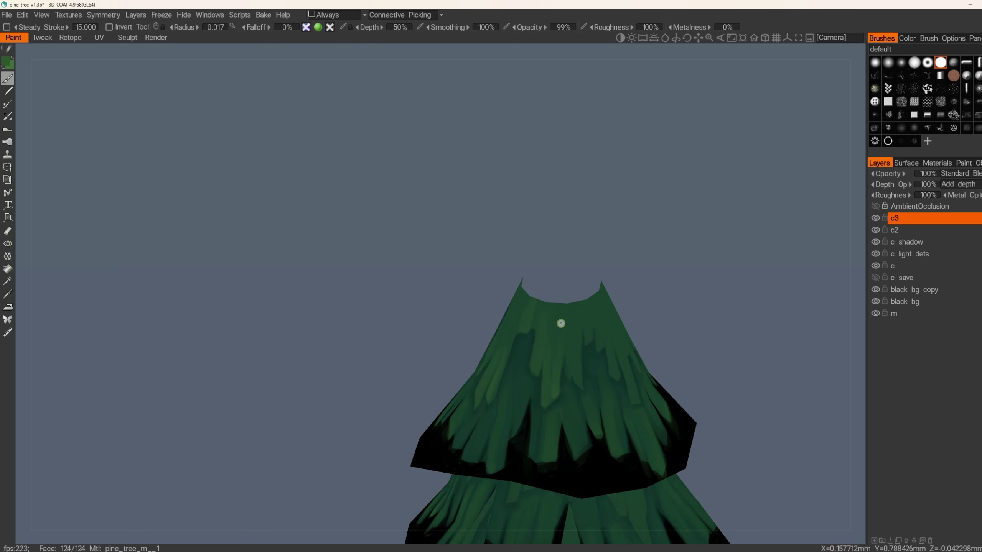
pyautogui.keyDown('alt'); pyautogui.moveTo(561, 323); pyautogui.dragTo(541, 337); pyautogui.keyUp('alt')
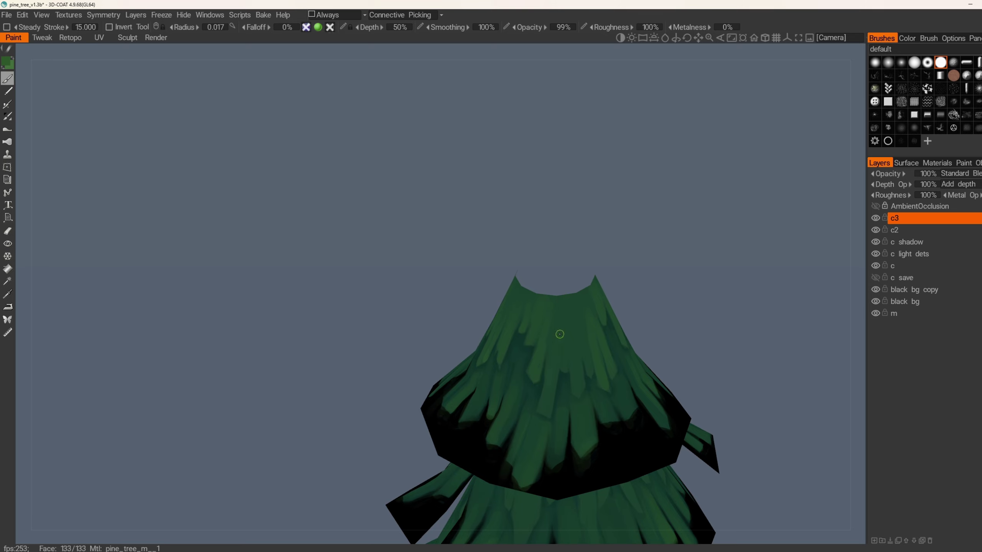
pyautogui.keyDown('alt'); pyautogui.moveTo(567, 356); pyautogui.dragTo(570, 315); pyautogui.keyUp('alt')
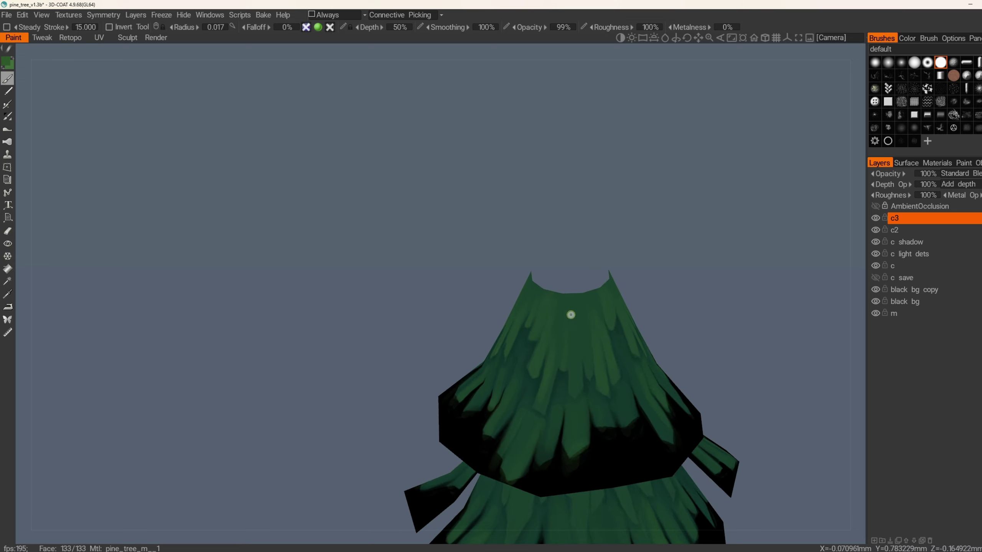
pyautogui.keyDown('alt'); pyautogui.moveTo(585, 385); pyautogui.dragTo(572, 281, button='middle'); pyautogui.keyUp('alt')
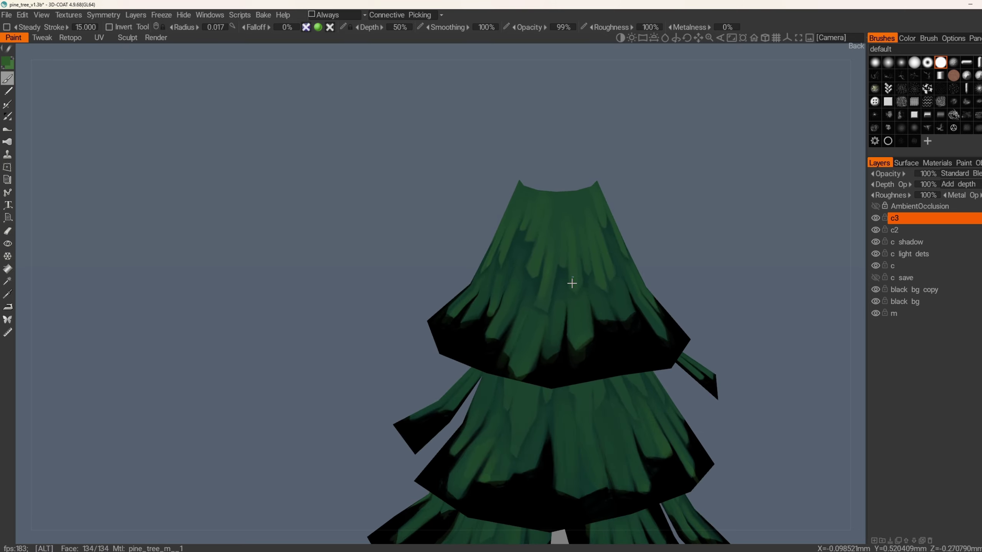
# - Hide the second tier's geometry so the third tier is exposed, and return to the paint brush
pyautogui.click(7, 243)
pyautogui.click(558, 290)
pyautogui.click(8, 79)
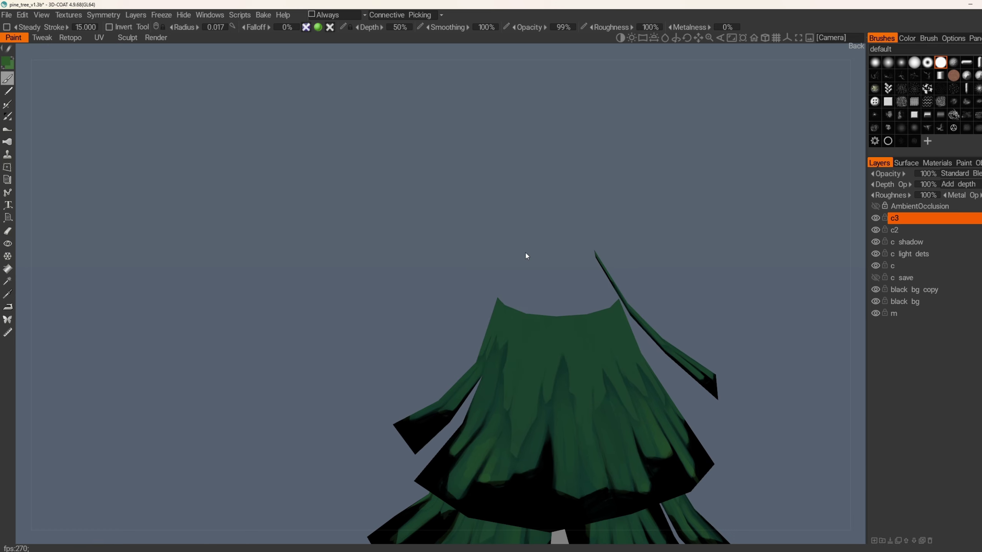
pyautogui.keyDown('alt'); pyautogui.moveTo(580, 362); pyautogui.dragTo(477, 343); pyautogui.keyUp('alt')
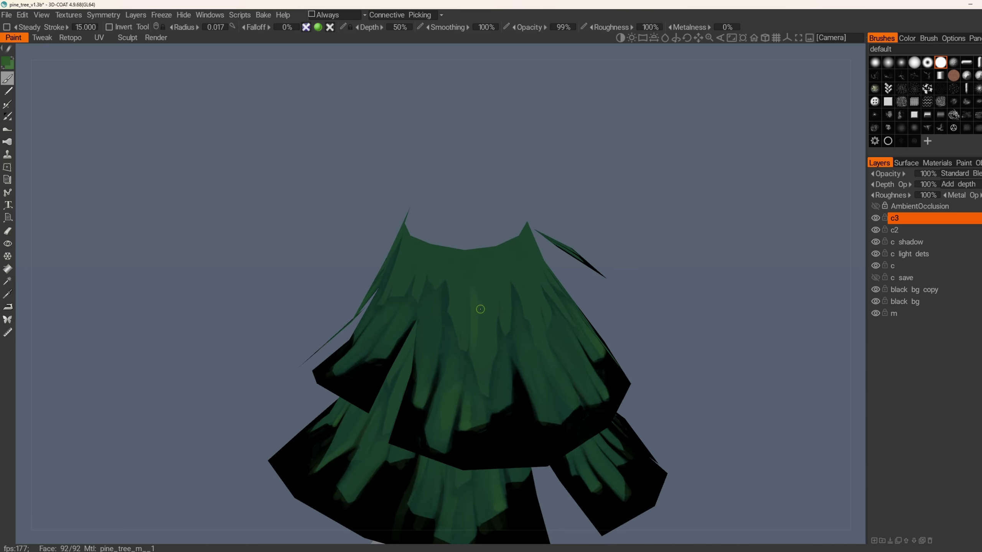
# - Paint light green streaks down the third tier's upper needles on the c3 layer, raising the brush radius to 0.020
pyautogui.moveTo(481, 310)
pyautogui.keyDown('ctrl'); pyautogui.mouseDown()
pyautogui.moveTo(485, 364)
pyautogui.moveTo(492, 349)
pyautogui.mouseUp(); pyautogui.keyUp('ctrl')
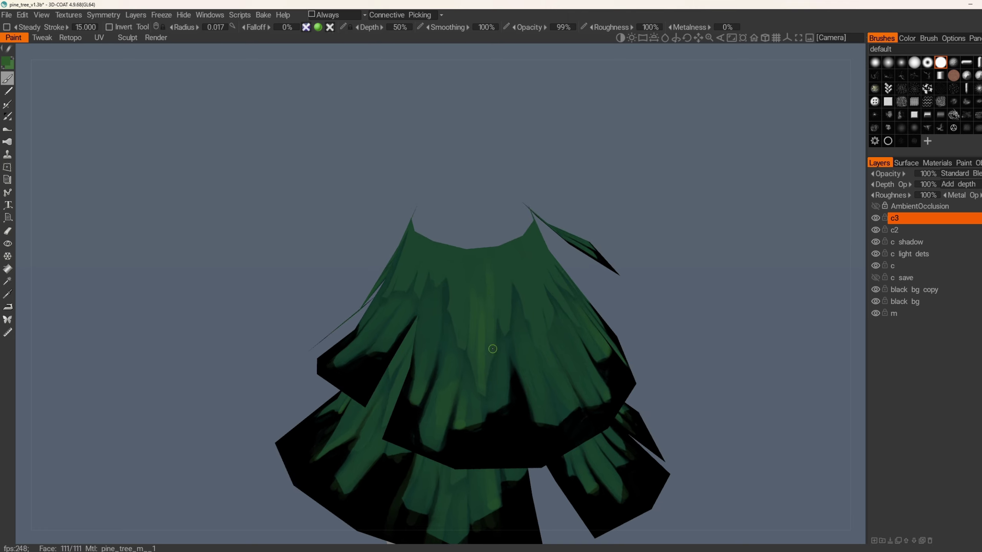
pyautogui.keyDown('alt'); pyautogui.moveTo(506, 285); pyautogui.dragTo(507, 291); pyautogui.keyUp('alt')
pyautogui.keyDown('alt'); pyautogui.moveTo(503, 330); pyautogui.dragTo(567, 314); pyautogui.keyUp('alt')
pyautogui.keyDown('alt'); pyautogui.moveTo(583, 266); pyautogui.dragTo(510, 337); pyautogui.keyUp('alt')
pyautogui.keyDown('alt'); pyautogui.moveTo(518, 309); pyautogui.dragTo(499, 340, button='right'); pyautogui.keyUp('alt')
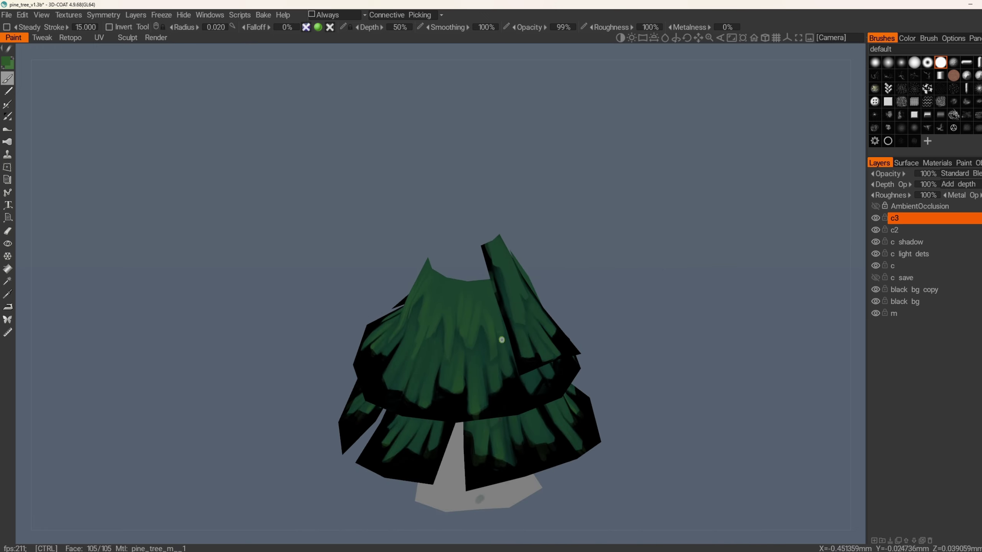
# - Add light green streaks to the loose strip overlapping the third tier and to the needles beside it
pyautogui.keyDown('alt'); pyautogui.moveTo(499, 340); pyautogui.dragTo(369, 321); pyautogui.keyUp('alt')
pyautogui.keyDown('ctrl'); pyautogui.keyDown('alt'); pyautogui.moveTo(560, 328); pyautogui.dragTo(514, 328); pyautogui.keyUp('alt'); pyautogui.keyUp('ctrl')
pyautogui.keyDown('alt'); pyautogui.moveTo(518, 317); pyautogui.dragTo(544, 339, button='right'); pyautogui.keyUp('alt')
pyautogui.keyDown('alt'); pyautogui.moveTo(544, 339); pyautogui.dragTo(478, 334); pyautogui.keyUp('alt')
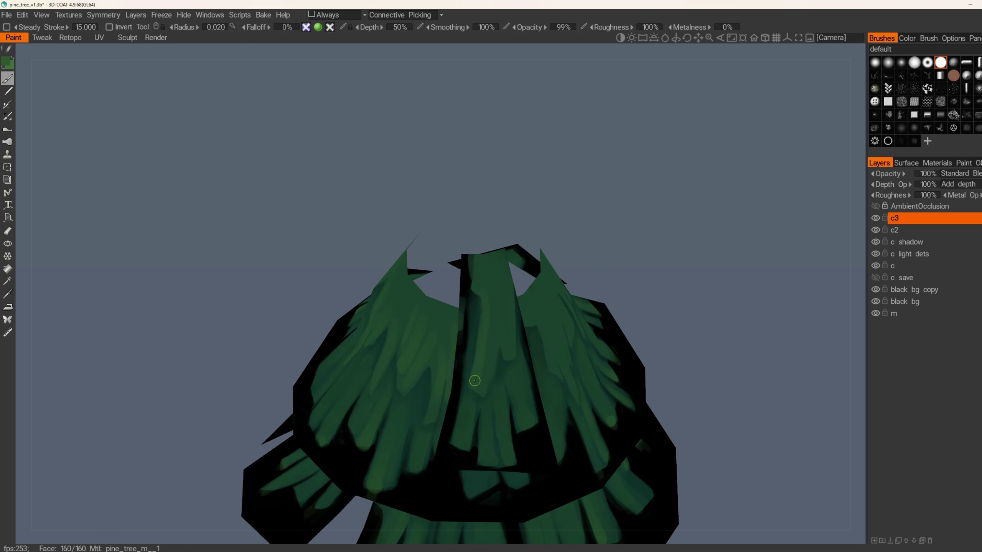
pyautogui.keyDown('alt'); pyautogui.moveTo(482, 390); pyautogui.dragTo(477, 357, button='right'); pyautogui.keyUp('alt')
pyautogui.keyDown('alt'); pyautogui.moveTo(478, 358); pyautogui.dragTo(485, 291); pyautogui.keyUp('alt')
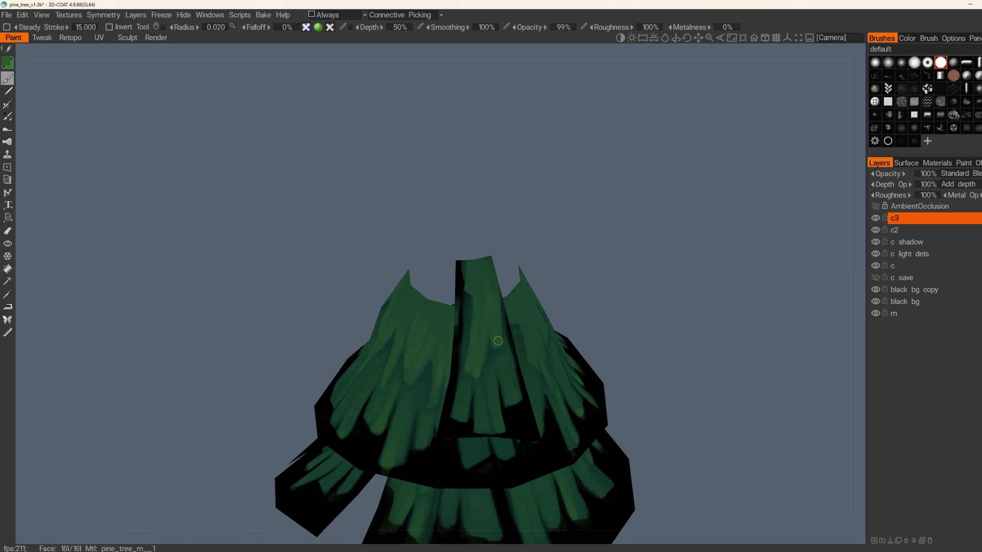
pyautogui.moveTo(498, 340)
pyautogui.keyDown('alt'); pyautogui.mouseDown()
pyautogui.moveTo(456, 279)
pyautogui.moveTo(485, 335)
pyautogui.moveTo(472, 236)
pyautogui.moveTo(445, 318)
pyautogui.mouseUp(); pyautogui.keyUp('alt')
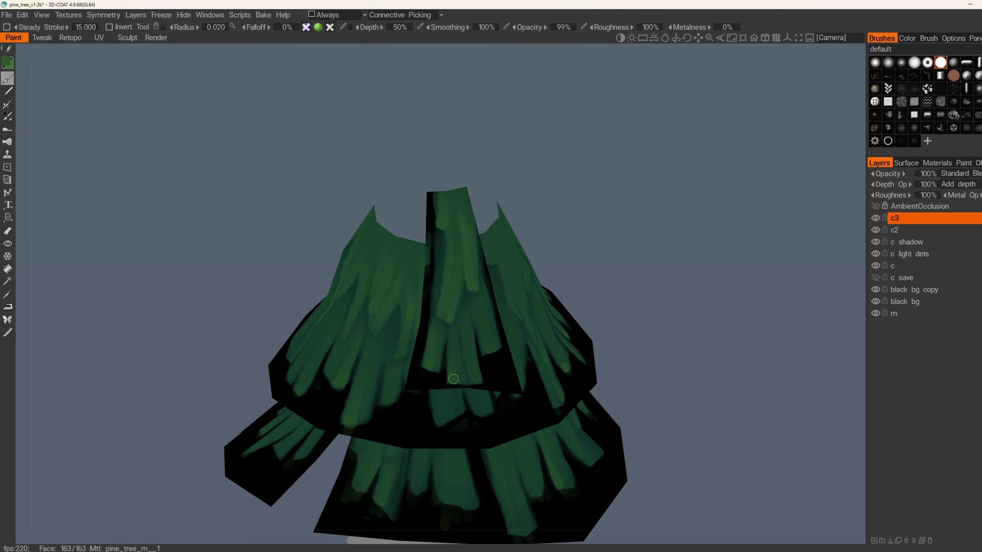
# - Continue the light green streaks around the remaining sections of the third tier's upper part
pyautogui.moveTo(453, 379)
pyautogui.keyDown('alt'); pyautogui.mouseDown()
pyautogui.moveTo(502, 325)
pyautogui.moveTo(489, 268)
pyautogui.moveTo(500, 310)
pyautogui.mouseUp(); pyautogui.keyUp('alt')
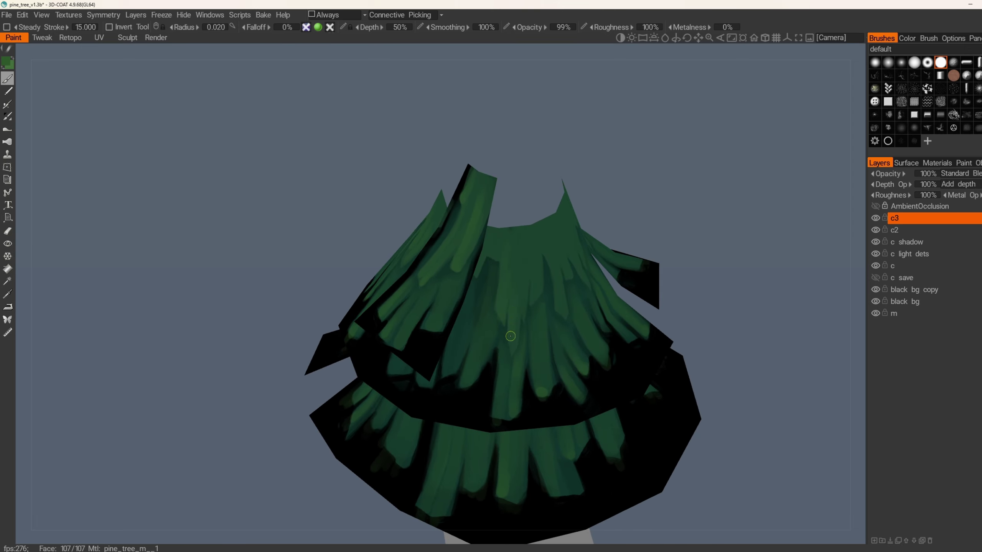
pyautogui.keyDown('alt'); pyautogui.moveTo(520, 344); pyautogui.dragTo(536, 257); pyautogui.keyUp('alt')
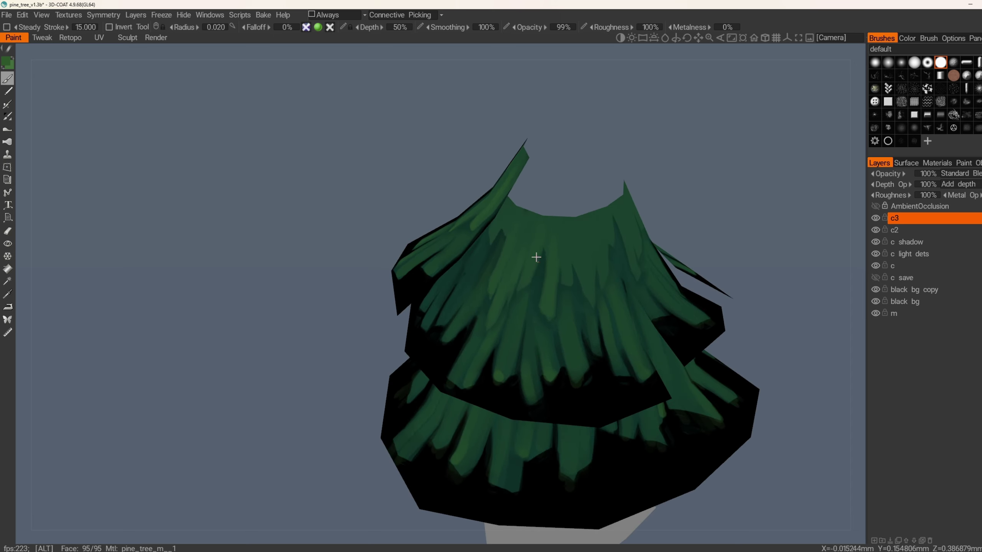
pyautogui.moveTo(603, 273)
pyautogui.keyDown('alt'); pyautogui.mouseDown()
pyautogui.moveTo(561, 294)
pyautogui.moveTo(576, 228)
pyautogui.moveTo(599, 282)
pyautogui.moveTo(583, 309)
pyautogui.moveTo(519, 272)
pyautogui.moveTo(535, 293)
pyautogui.moveTo(557, 259)
pyautogui.moveTo(565, 278)
pyautogui.moveTo(564, 255)
pyautogui.moveTo(590, 250)
pyautogui.mouseUp(); pyautogui.keyUp('alt')
pyautogui.keyDown('alt'); pyautogui.moveTo(602, 309); pyautogui.dragTo(591, 252); pyautogui.keyUp('alt')
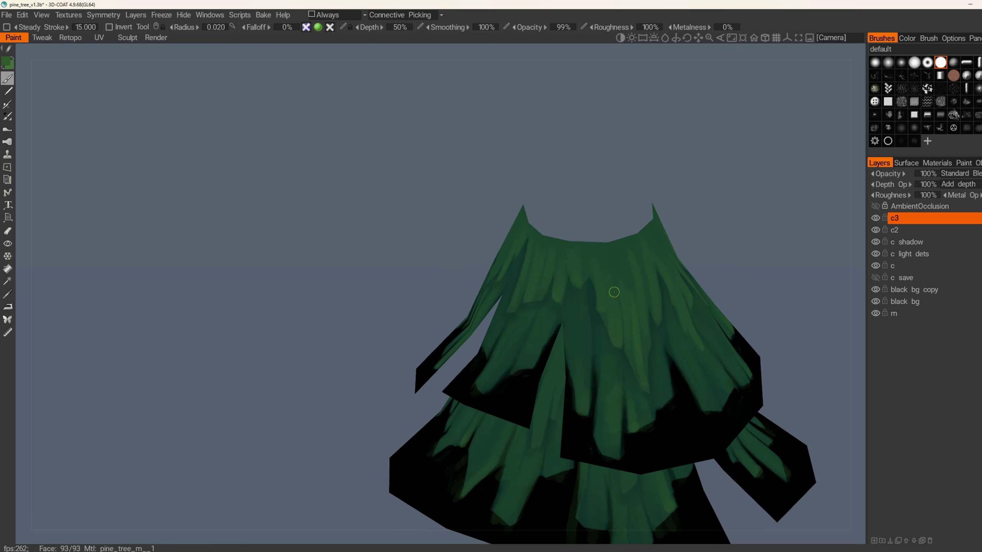
pyautogui.keyDown('alt'); pyautogui.moveTo(614, 292); pyautogui.dragTo(525, 293); pyautogui.keyUp('alt')
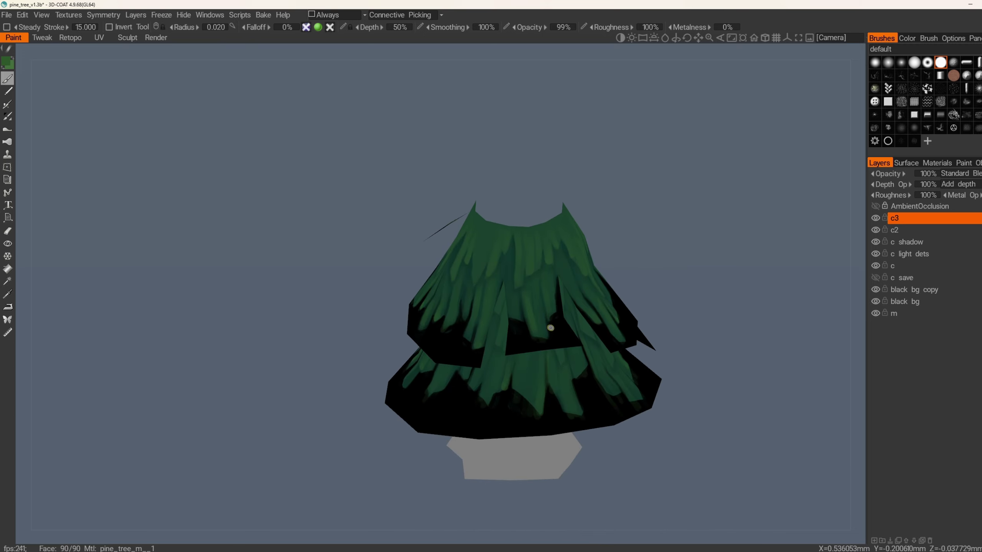
pyautogui.keyDown('alt'); pyautogui.moveTo(551, 328); pyautogui.dragTo(452, 274); pyautogui.keyUp('alt')
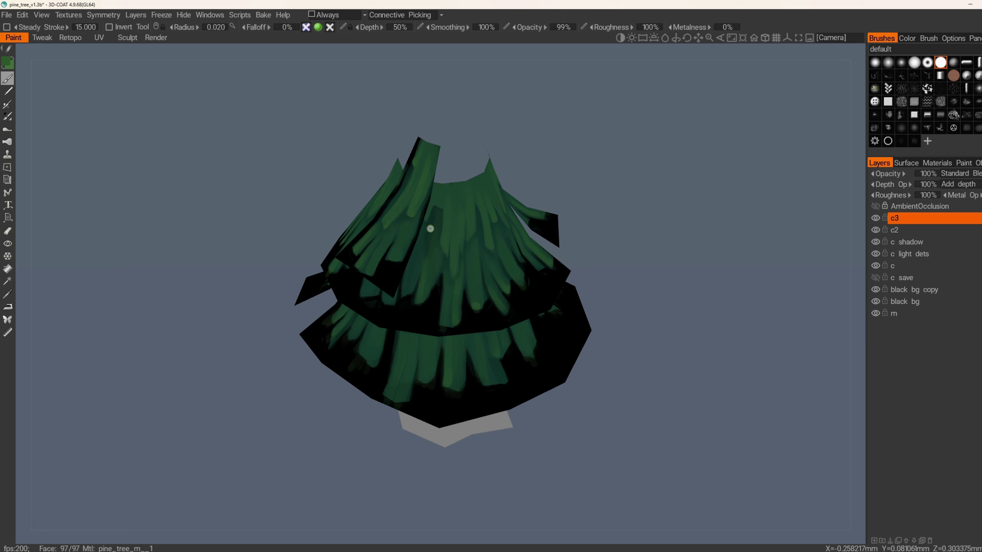
# - Hide the loose overlapping strip and resume painting on the third-tier needles behind it
pyautogui.click(7, 243)
pyautogui.click(406, 228)
pyautogui.moveTo(410, 228)
pyautogui.keyDown('alt'); pyautogui.mouseDown()
pyautogui.moveTo(460, 209)
pyautogui.moveTo(450, 269)
pyautogui.mouseUp(); pyautogui.keyUp('alt')
pyautogui.press('1')
pyautogui.keyDown('alt'); pyautogui.moveTo(450, 269); pyautogui.dragTo(450, 286, button='right'); pyautogui.keyUp('alt')
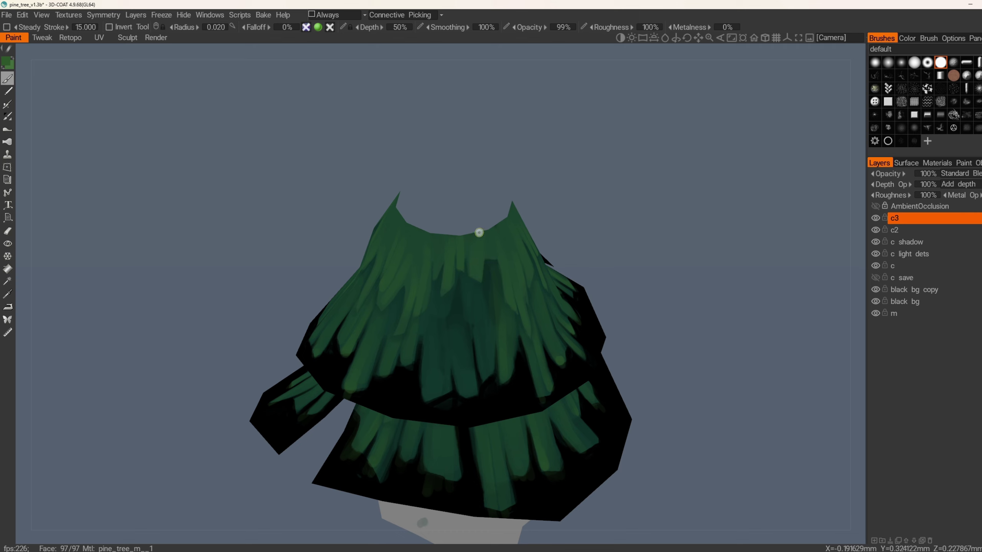
# - Hide the third tier's geometry to expose the bottom tier for painting
pyautogui.click(8, 243)
pyautogui.click(449, 283)
pyautogui.keyDown('alt'); pyautogui.moveTo(449, 283); pyautogui.dragTo(490, 214, button='middle'); pyautogui.keyUp('alt')
pyautogui.press('c')
pyautogui.press('1')
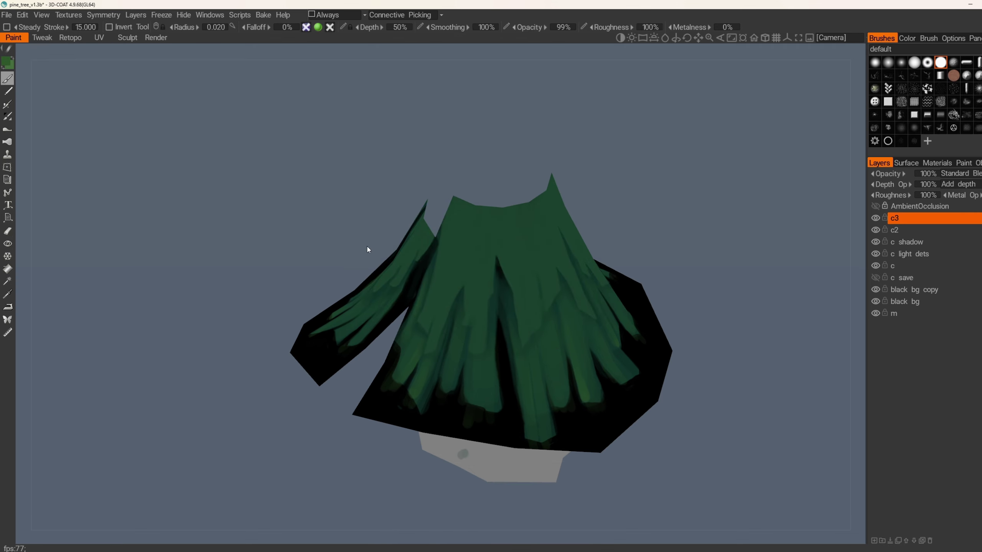
# - Paint light green streaks down the bottom tier's upper needles, increasing the brush radius to 0.025
pyautogui.keyDown('alt'); pyautogui.moveTo(367, 249); pyautogui.dragTo(434, 262); pyautogui.keyUp('alt')
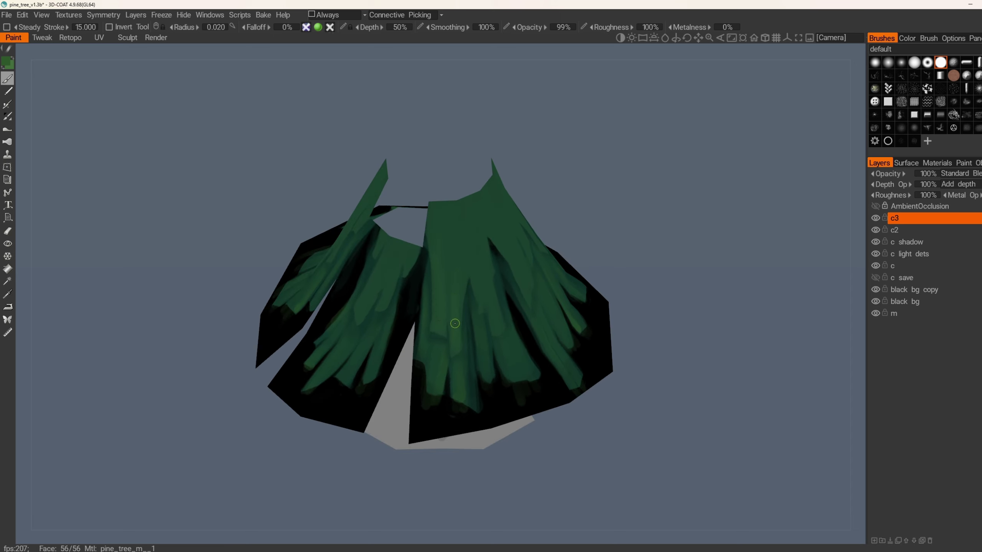
pyautogui.keyDown('alt'); pyautogui.moveTo(454, 324); pyautogui.dragTo(475, 309); pyautogui.keyUp('alt')
pyautogui.moveTo(488, 274)
pyautogui.keyDown('alt'); pyautogui.mouseDown()
pyautogui.moveTo(511, 252)
pyautogui.moveTo(533, 309)
pyautogui.mouseUp(); pyautogui.keyUp('alt')
pyautogui.keyDown('alt'); pyautogui.moveTo(533, 309); pyautogui.dragTo(527, 255, button='right'); pyautogui.keyUp('alt')
pyautogui.keyDown('alt'); pyautogui.moveTo(527, 256); pyautogui.dragTo(478, 319, button='middle'); pyautogui.keyUp('alt')
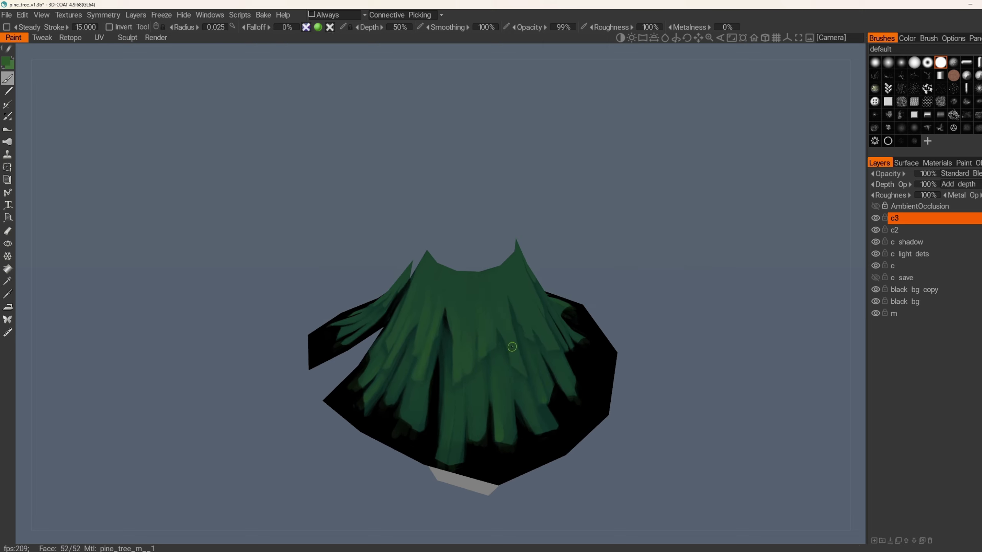
pyautogui.keyDown('alt'); pyautogui.moveTo(520, 377); pyautogui.dragTo(456, 312); pyautogui.keyUp('alt')
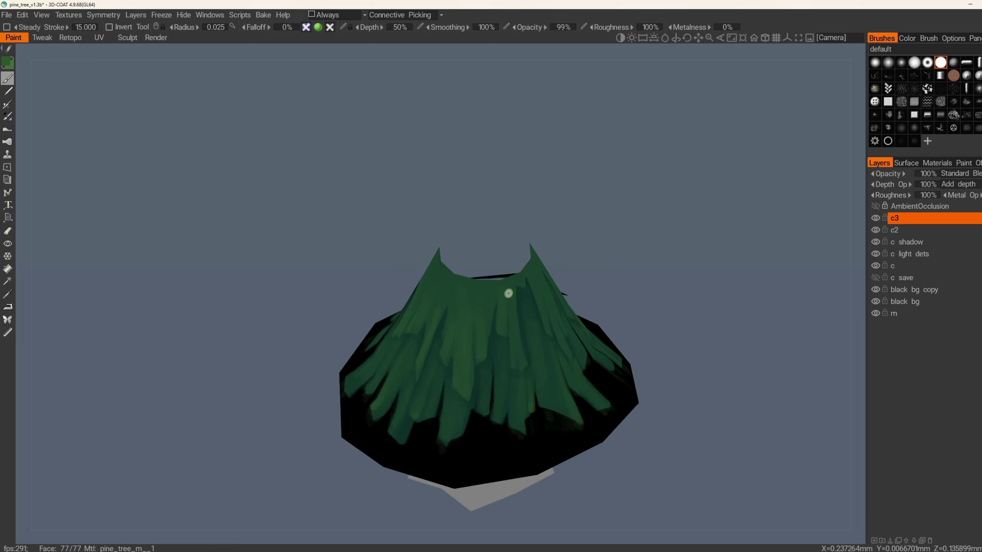
# - Extend the light green streaks around the bottom tier and onto its separate hanging sections
pyautogui.keyDown('alt'); pyautogui.moveTo(508, 293); pyautogui.dragTo(554, 326); pyautogui.keyUp('alt')
pyautogui.keyDown('alt'); pyautogui.moveTo(555, 271); pyautogui.dragTo(596, 321); pyautogui.keyUp('alt')
pyautogui.keyDown('alt'); pyautogui.moveTo(595, 287); pyautogui.dragTo(612, 340); pyautogui.keyUp('alt')
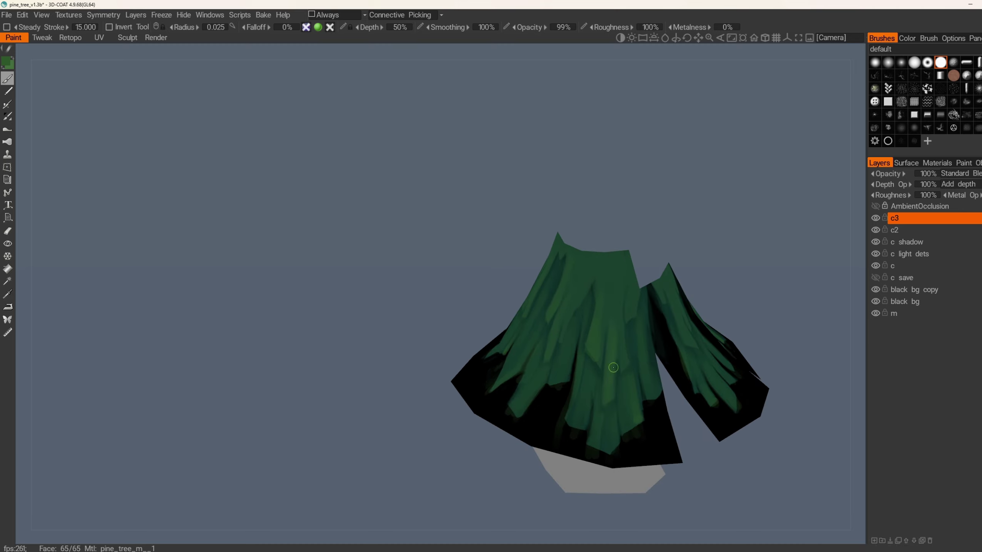
pyautogui.moveTo(612, 303)
pyautogui.keyDown('alt'); pyautogui.mouseDown()
pyautogui.moveTo(506, 317)
pyautogui.moveTo(532, 292)
pyautogui.mouseUp(); pyautogui.keyUp('alt')
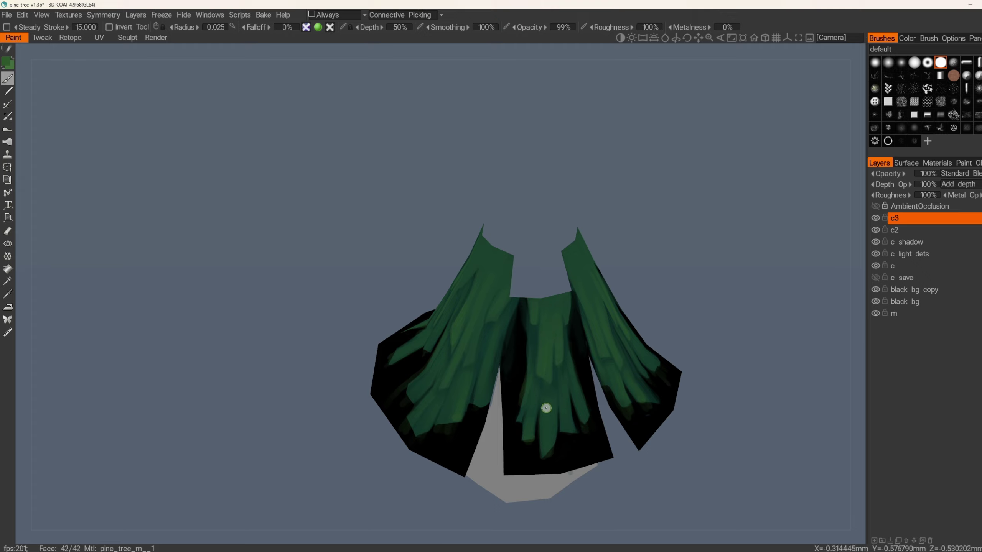
pyautogui.keyDown('alt'); pyautogui.moveTo(551, 412); pyautogui.dragTo(551, 329); pyautogui.keyUp('alt')
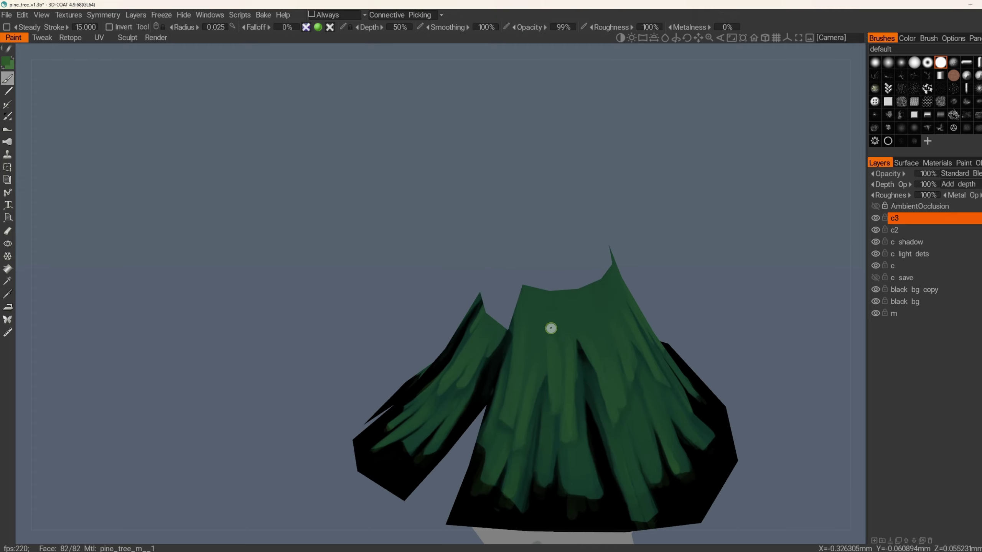
# - Finish the light green streaks on the bottom tier's last sections and save the scene
pyautogui.moveTo(512, 421)
pyautogui.keyDown('alt'); pyautogui.mouseDown()
pyautogui.moveTo(571, 335)
pyautogui.moveTo(607, 379)
pyautogui.mouseUp(); pyautogui.keyUp('alt')
pyautogui.keyDown('alt'); pyautogui.moveTo(607, 379); pyautogui.dragTo(518, 267, button='right'); pyautogui.keyUp('alt')
pyautogui.keyDown('alt'); pyautogui.moveTo(517, 267); pyautogui.dragTo(559, 318); pyautogui.keyUp('alt')
pyautogui.hotkey('ctrl', 's')
# - Export the texture layers to Photoshop and delete the black bg copy layer there
pyautogui.keyDown('alt'); pyautogui.moveTo(559, 318); pyautogui.dragTo(491, 297, button='middle'); pyautogui.keyUp('alt')
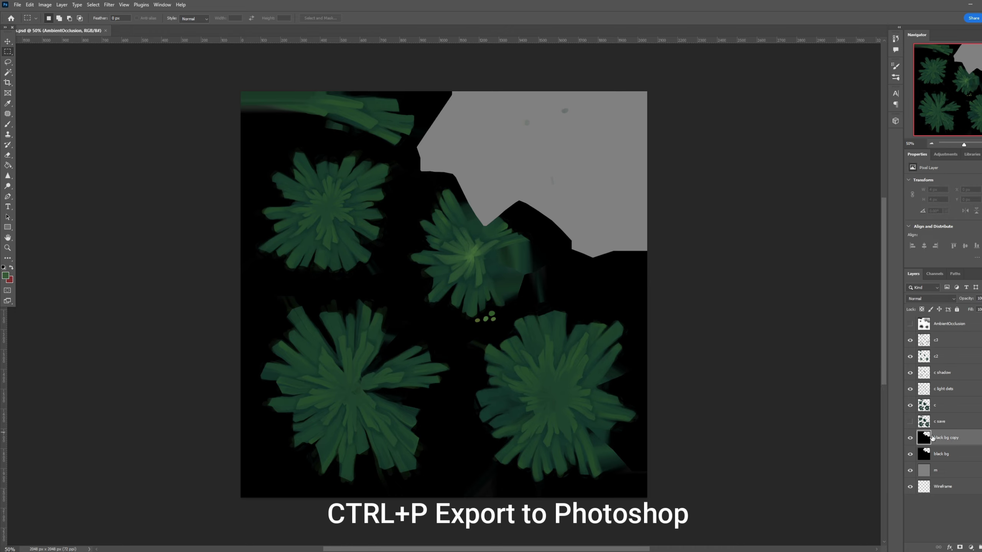
pyautogui.press('Delete')
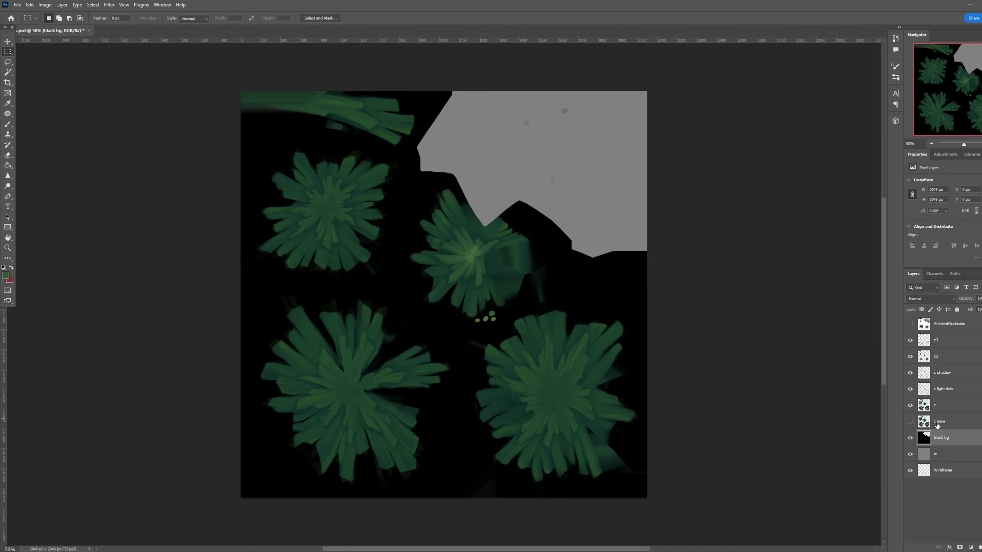
# - Duplicate the leaf layers from c3 down to c, merge the copies into one layer and name it "all in"
pyautogui.click(937, 425)
pyautogui.click(938, 409)
pyautogui.click(940, 421)
pyautogui.click(951, 342)
pyautogui.keyDown('shift'); pyautogui.click(940, 407); pyautogui.keyUp('shift')
pyautogui.hotkey('ctrl', 'j')
pyautogui.hotkey('ctrl', 'e')
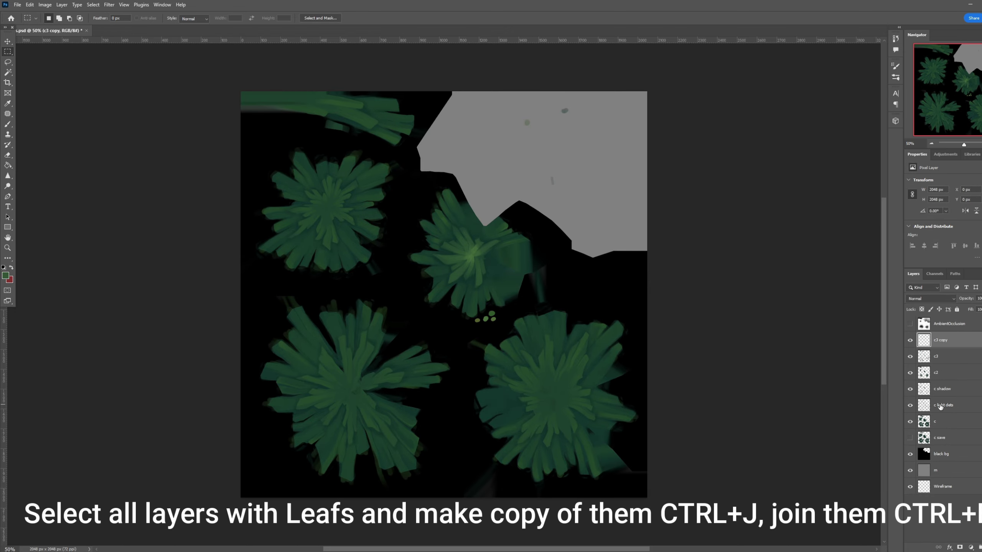
pyautogui.doubleClick(940, 339)
pyautogui.write('all in')
pyautogui.press('Return')
# - Group the original layers from c3 down to c save as "save" and hide the group
pyautogui.click(937, 357)
pyautogui.keyDown('shift'); pyautogui.click(943, 437); pyautogui.keyUp('shift')
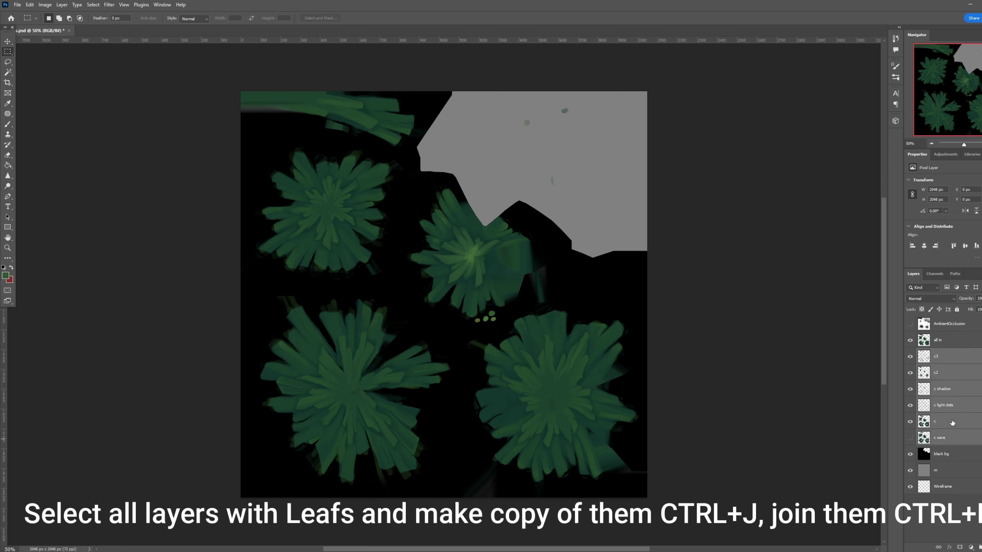
pyautogui.hotkey('ctrl', 'g')
pyautogui.doubleClick(938, 353)
pyautogui.write('save')
pyautogui.press('Return')
pyautogui.click(910, 354)
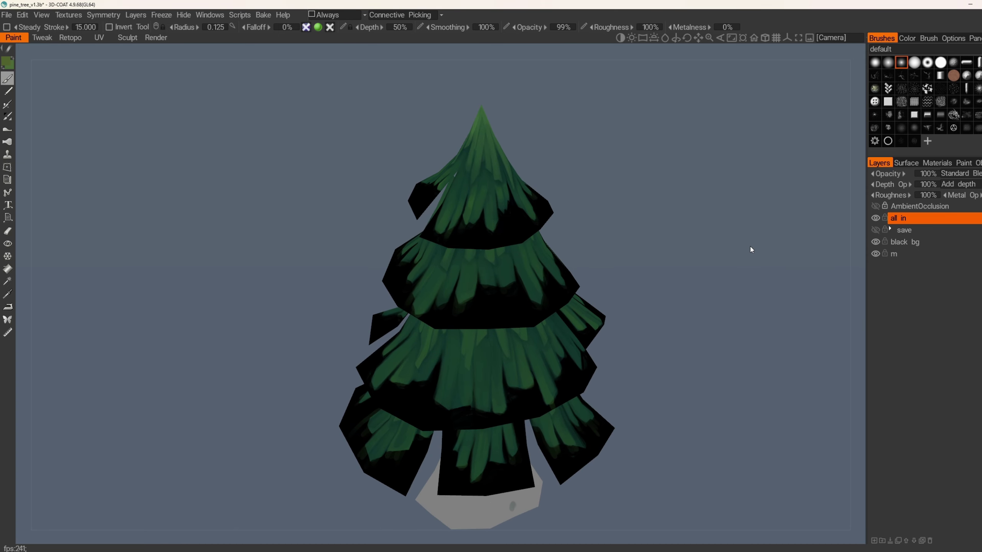
# - Back in 3DCoat, set up an Increase Hue brush with the soft round tip and a radius of 0.024 on the all in layer
pyautogui.click(7, 116)
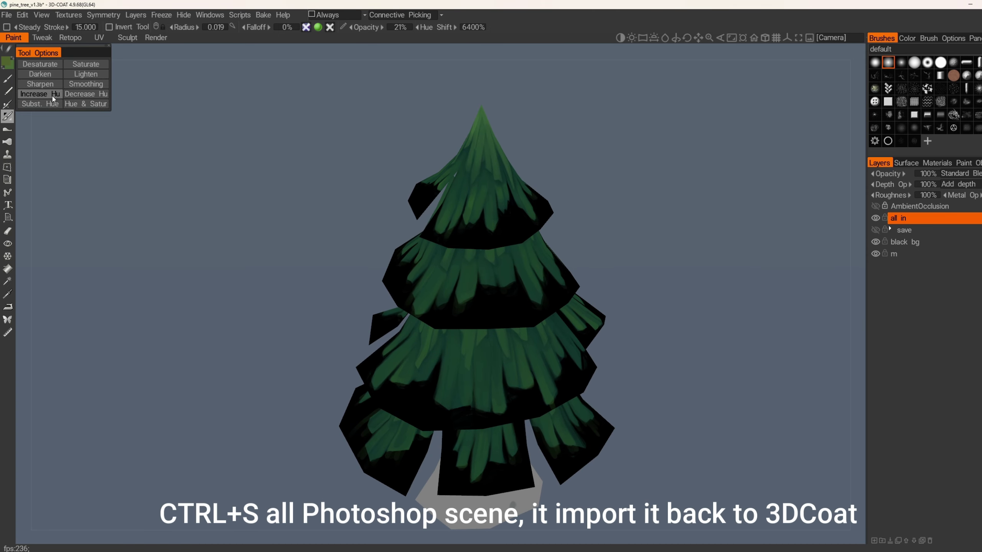
pyautogui.click(901, 63)
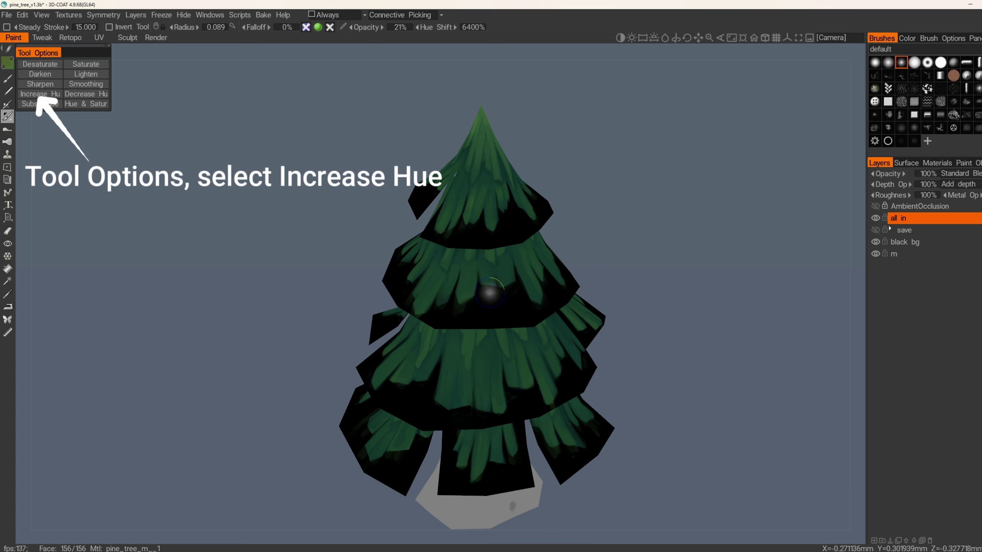
pyautogui.keyDown('alt'); pyautogui.moveTo(527, 194); pyautogui.dragTo(519, 289, button='middle'); pyautogui.keyUp('alt')
pyautogui.keyDown('alt'); pyautogui.moveTo(519, 290); pyautogui.dragTo(486, 334, button='right'); pyautogui.keyUp('alt')
pyautogui.keyDown('alt'); pyautogui.moveTo(486, 335); pyautogui.dragTo(439, 362); pyautogui.keyUp('alt')
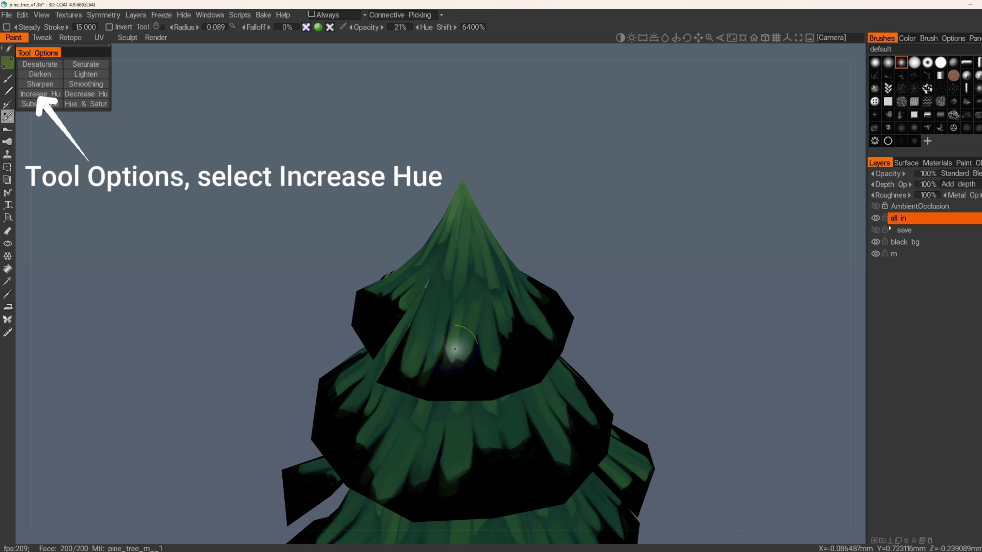
pyautogui.moveTo(459, 344); pyautogui.dragTo(452, 358, button='right')
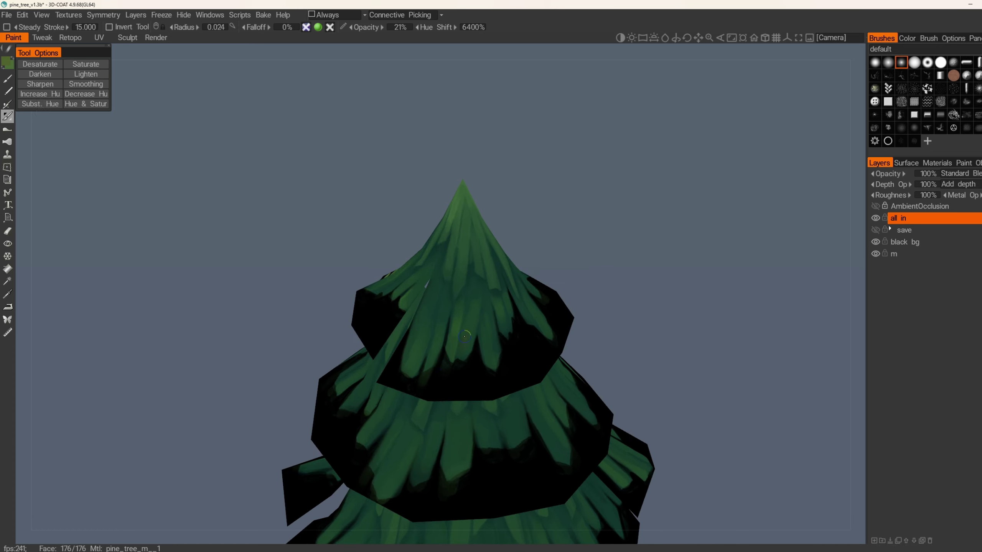
# - Reduce the brush radius to 0.014 and shift the hue of individual needles around the top tier
pyautogui.scroll(-2, 465, 335)
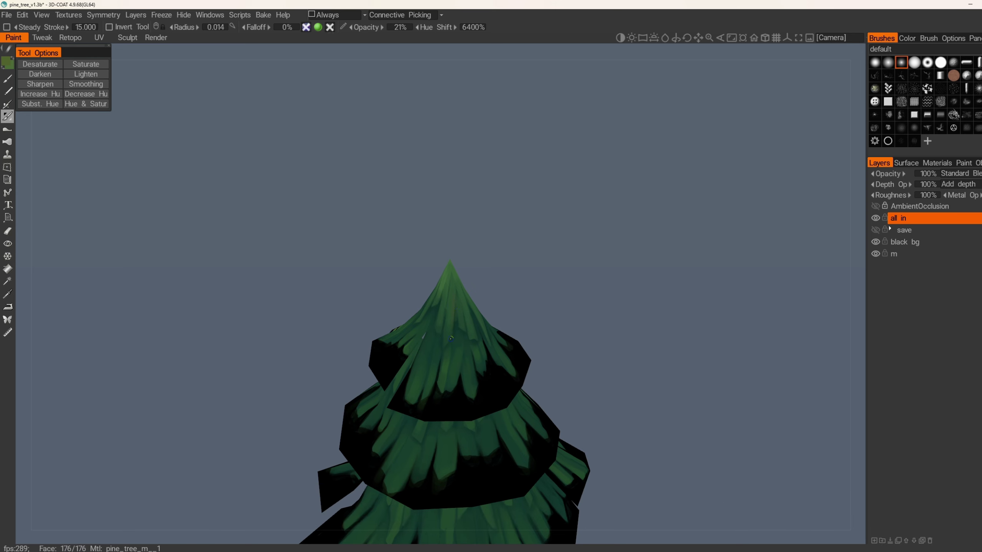
pyautogui.scroll(2, 453, 295)
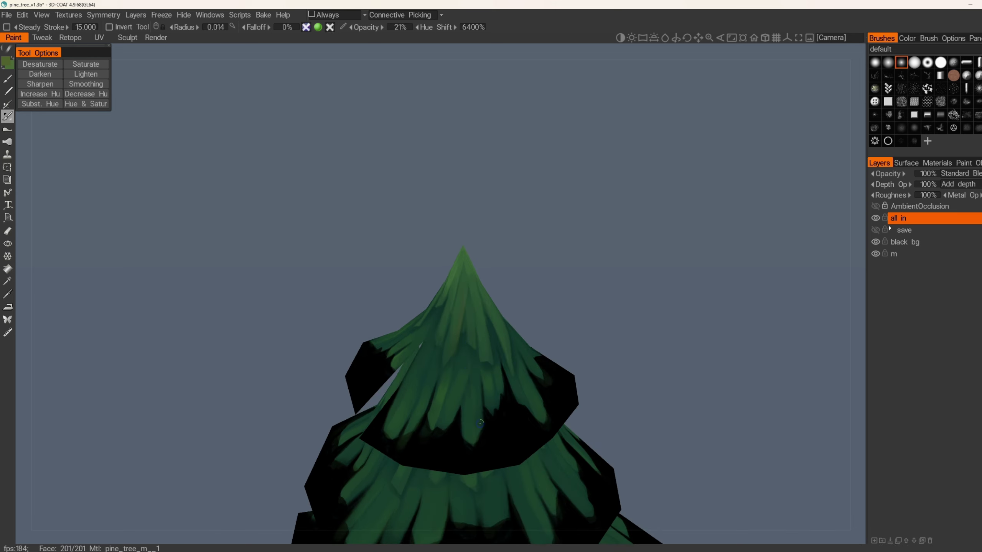
pyautogui.keyDown('alt'); pyautogui.moveTo(479, 376); pyautogui.dragTo(592, 358); pyautogui.keyUp('alt')
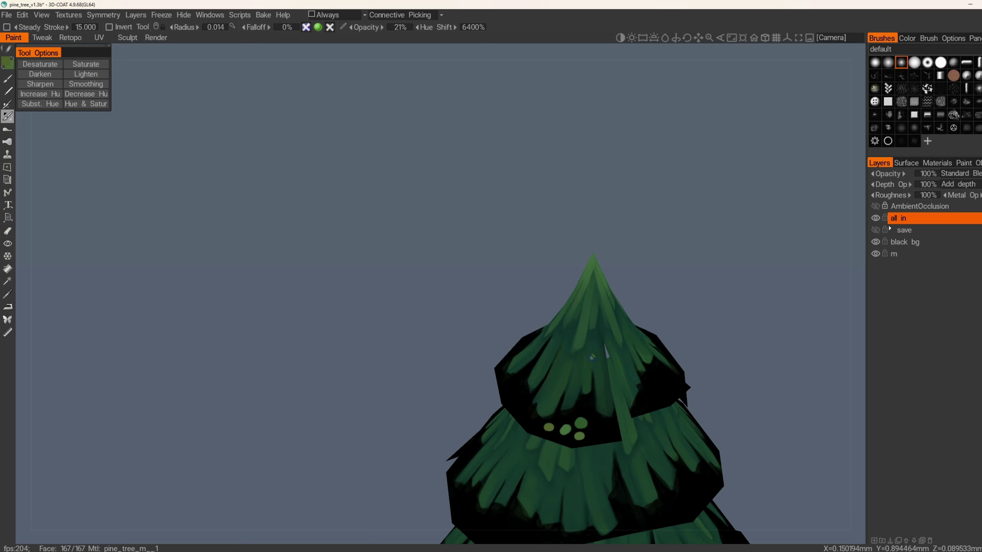
pyautogui.keyDown('alt'); pyautogui.moveTo(599, 415); pyautogui.dragTo(634, 381); pyautogui.keyUp('alt')
pyautogui.keyDown('alt'); pyautogui.moveTo(635, 335); pyautogui.dragTo(546, 356); pyautogui.keyUp('alt')
pyautogui.moveTo(572, 409)
pyautogui.keyDown('alt'); pyautogui.mouseDown()
pyautogui.moveTo(559, 397)
pyautogui.moveTo(588, 351)
pyautogui.moveTo(524, 355)
pyautogui.moveTo(526, 411)
pyautogui.moveTo(561, 412)
pyautogui.moveTo(526, 356)
pyautogui.moveTo(547, 395)
pyautogui.moveTo(564, 375)
pyautogui.moveTo(550, 363)
pyautogui.moveTo(616, 420)
pyautogui.mouseUp(); pyautogui.keyUp('alt')
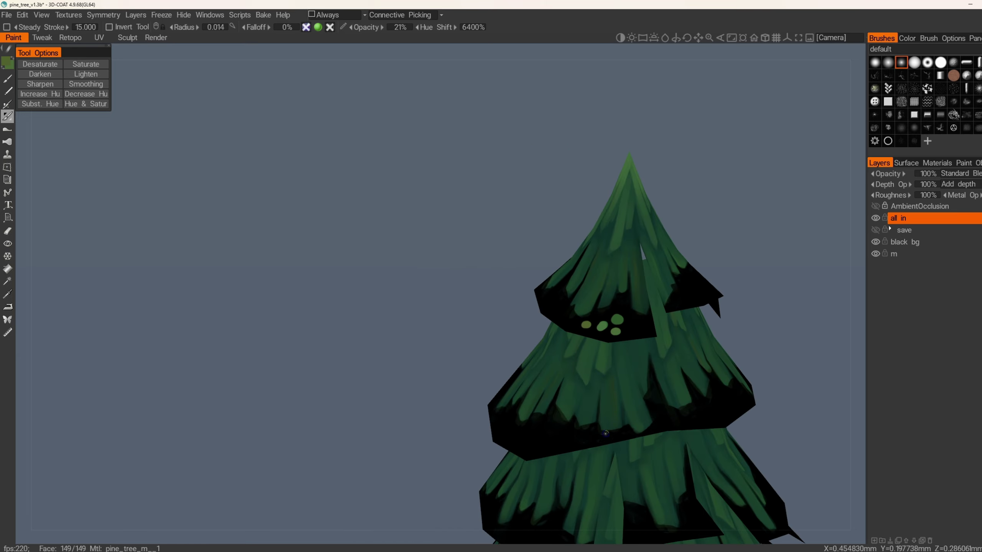
# - Continue the subtle hue variation over the needles of the lower tiers
pyautogui.keyDown('alt'); pyautogui.moveTo(630, 351); pyautogui.dragTo(575, 346); pyautogui.keyUp('alt')
pyautogui.keyDown('alt'); pyautogui.moveTo(629, 382); pyautogui.dragTo(482, 380); pyautogui.keyUp('alt')
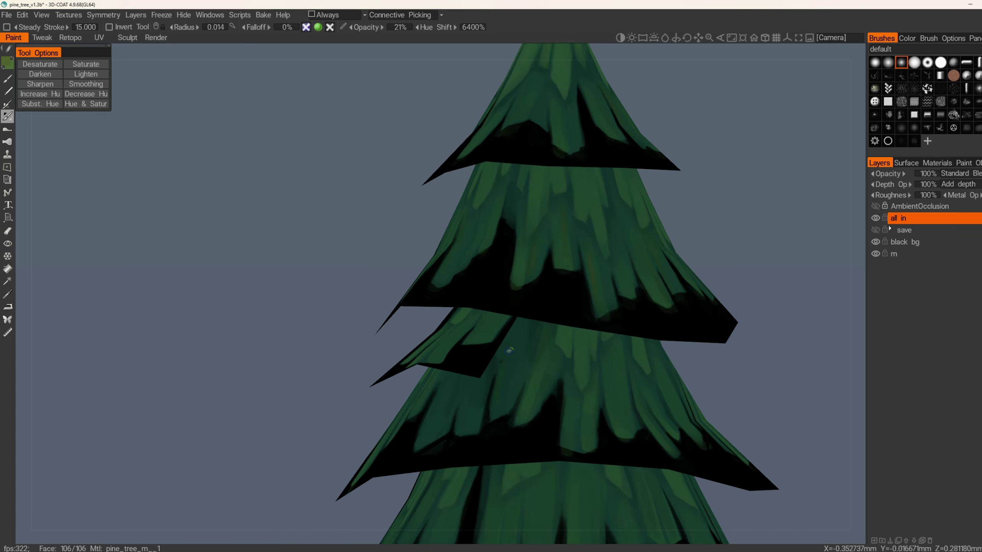
pyautogui.moveTo(510, 351)
pyautogui.keyDown('alt'); pyautogui.mouseDown()
pyautogui.moveTo(536, 389)
pyautogui.moveTo(581, 348)
pyautogui.moveTo(612, 373)
pyautogui.moveTo(533, 260)
pyautogui.moveTo(552, 254)
pyautogui.moveTo(580, 333)
pyautogui.moveTo(570, 377)
pyautogui.moveTo(590, 354)
pyautogui.moveTo(572, 359)
pyautogui.moveTo(594, 385)
pyautogui.moveTo(588, 341)
pyautogui.moveTo(555, 366)
pyautogui.moveTo(647, 351)
pyautogui.moveTo(682, 382)
pyautogui.moveTo(594, 318)
pyautogui.moveTo(594, 332)
pyautogui.moveTo(539, 344)
pyautogui.moveTo(587, 346)
pyautogui.moveTo(594, 384)
pyautogui.moveTo(549, 350)
pyautogui.moveTo(574, 397)
pyautogui.moveTo(574, 381)
pyautogui.moveTo(561, 400)
pyautogui.moveTo(556, 375)
pyautogui.moveTo(553, 397)
pyautogui.moveTo(553, 368)
pyautogui.moveTo(566, 359)
pyautogui.moveTo(567, 403)
pyautogui.moveTo(576, 372)
pyautogui.mouseUp(); pyautogui.keyUp('alt')
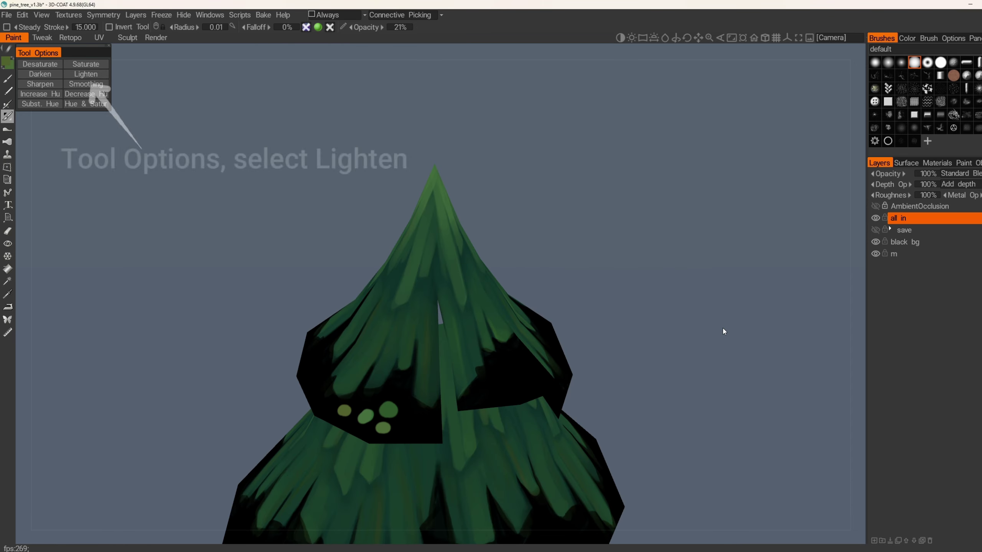
# - Switch the brush to Lighten and add highlights to the needles around the top tier on the all in layer
pyautogui.click(85, 75)
pyautogui.keyDown('alt'); pyautogui.moveTo(387, 224); pyautogui.dragTo(447, 307); pyautogui.keyUp('alt')
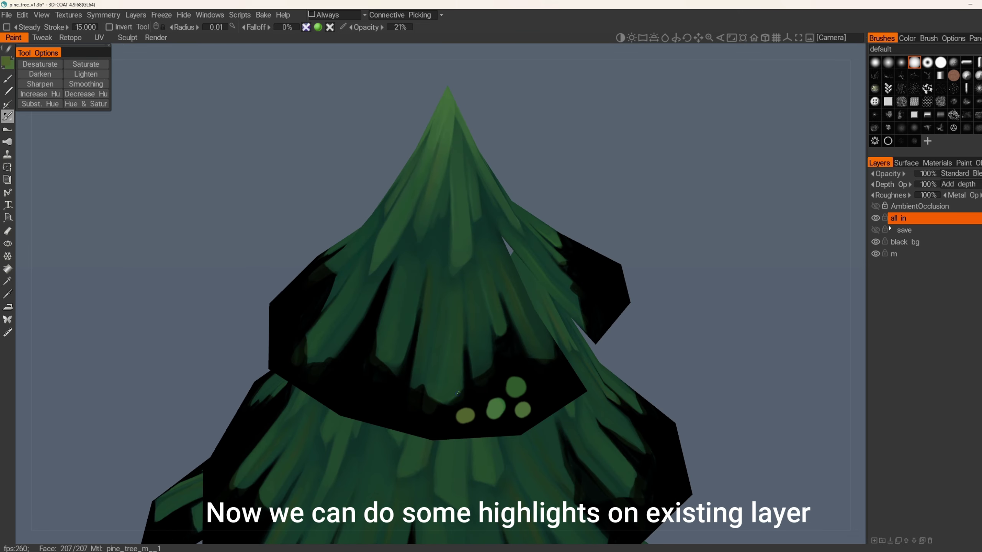
pyautogui.keyDown('alt'); pyautogui.moveTo(479, 386); pyautogui.dragTo(385, 313); pyautogui.keyUp('alt')
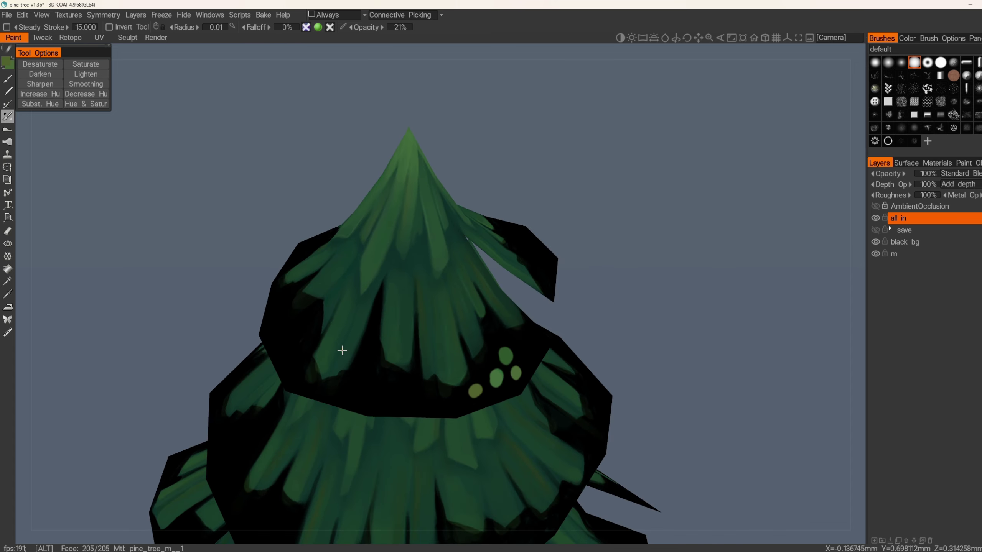
pyautogui.keyDown('alt'); pyautogui.moveTo(343, 350); pyautogui.dragTo(371, 328); pyautogui.keyUp('alt')
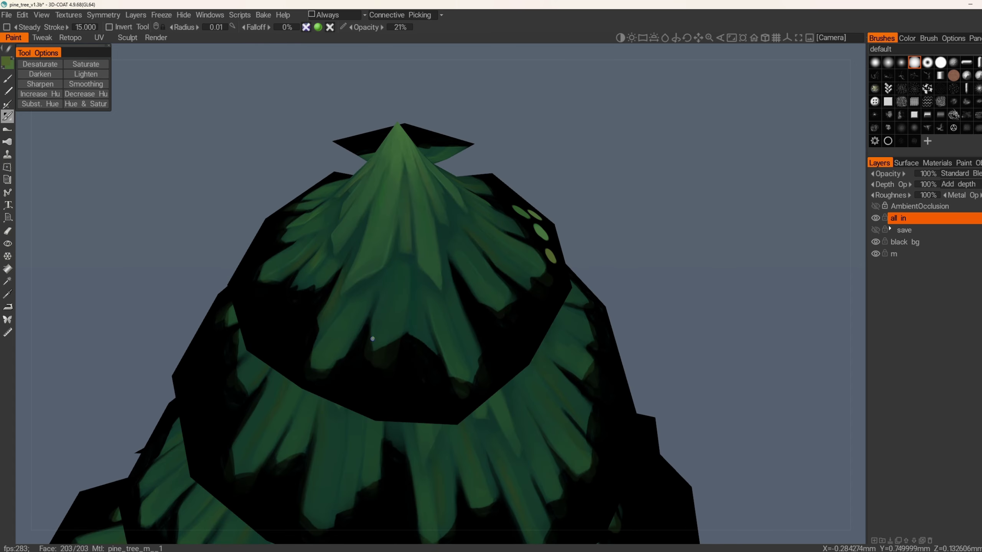
pyautogui.keyDown('alt'); pyautogui.moveTo(406, 291); pyautogui.dragTo(438, 331); pyautogui.keyUp('alt')
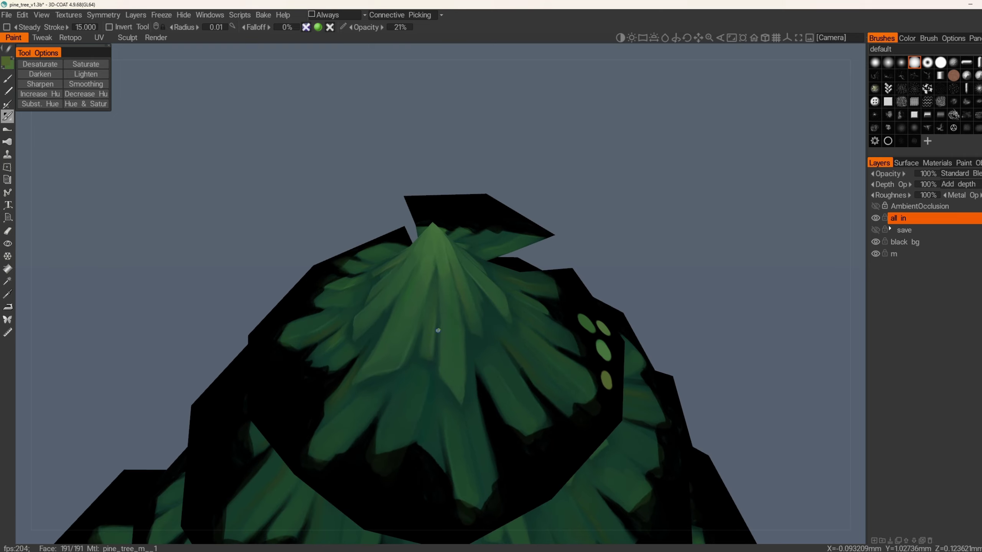
pyautogui.keyDown('alt'); pyautogui.moveTo(466, 400); pyautogui.dragTo(459, 327); pyautogui.keyUp('alt')
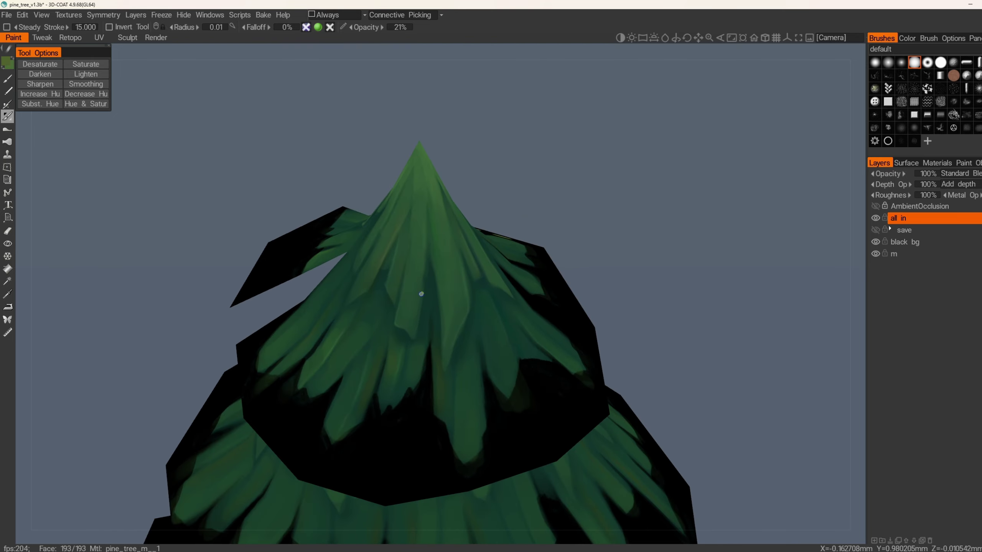
pyautogui.keyDown('alt'); pyautogui.moveTo(421, 249); pyautogui.dragTo(399, 284); pyautogui.keyUp('alt')
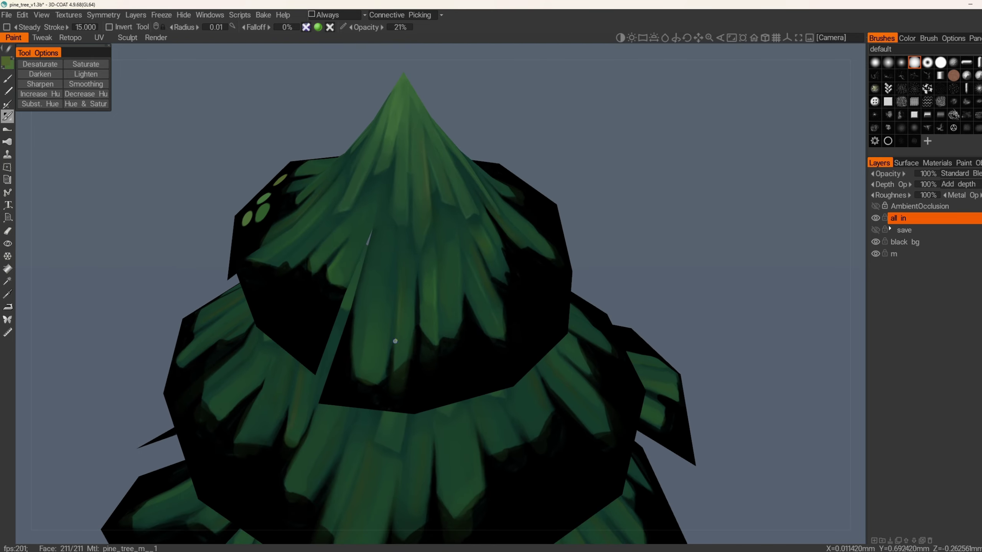
# - Lighten individual needles all the way around the second tier
pyautogui.keyDown('alt'); pyautogui.moveTo(395, 341); pyautogui.dragTo(391, 267); pyautogui.keyUp('alt')
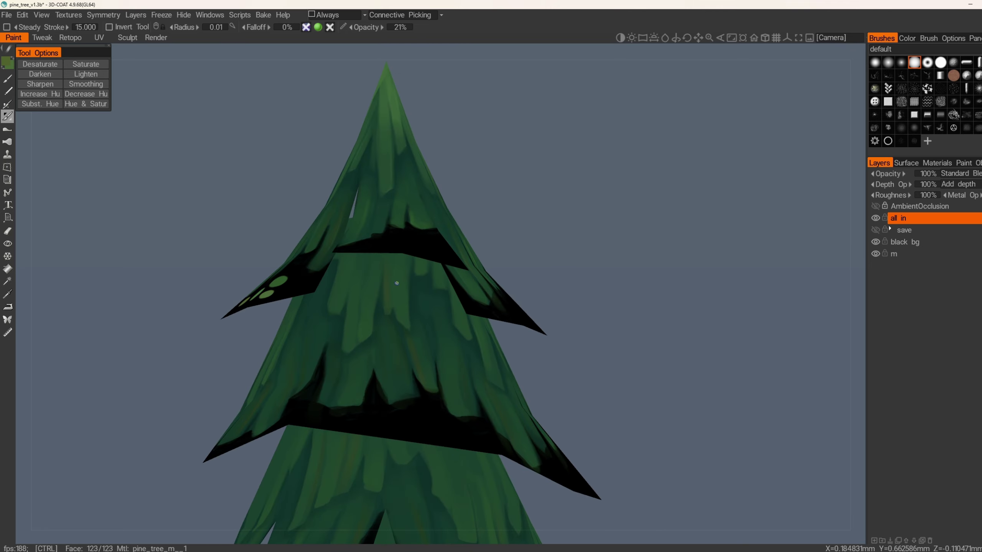
pyautogui.keyDown('alt'); pyautogui.moveTo(398, 318); pyautogui.dragTo(363, 270); pyautogui.keyUp('alt')
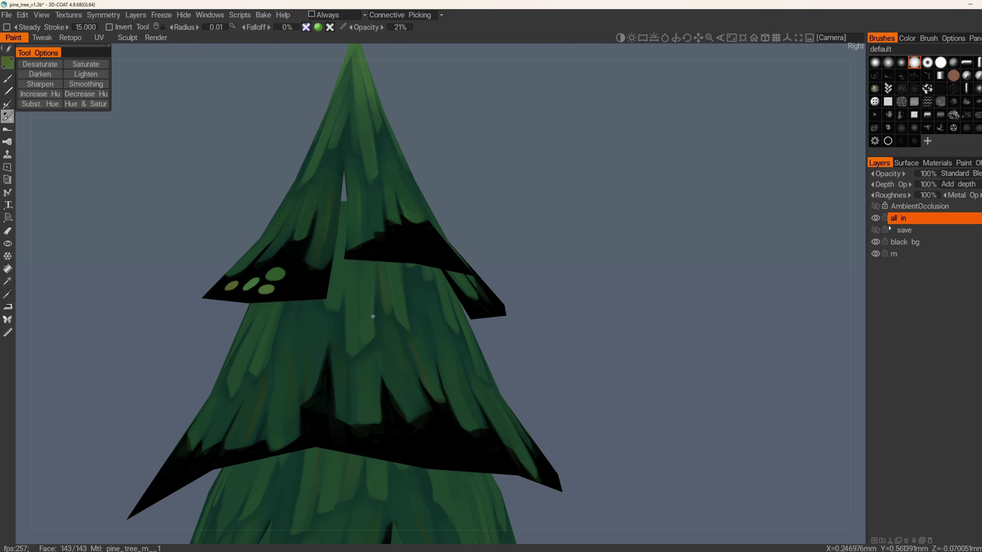
pyautogui.moveTo(345, 257); pyautogui.dragTo(490, 277, button='right')
pyautogui.keyDown('alt'); pyautogui.moveTo(515, 306); pyautogui.dragTo(422, 332); pyautogui.keyUp('alt')
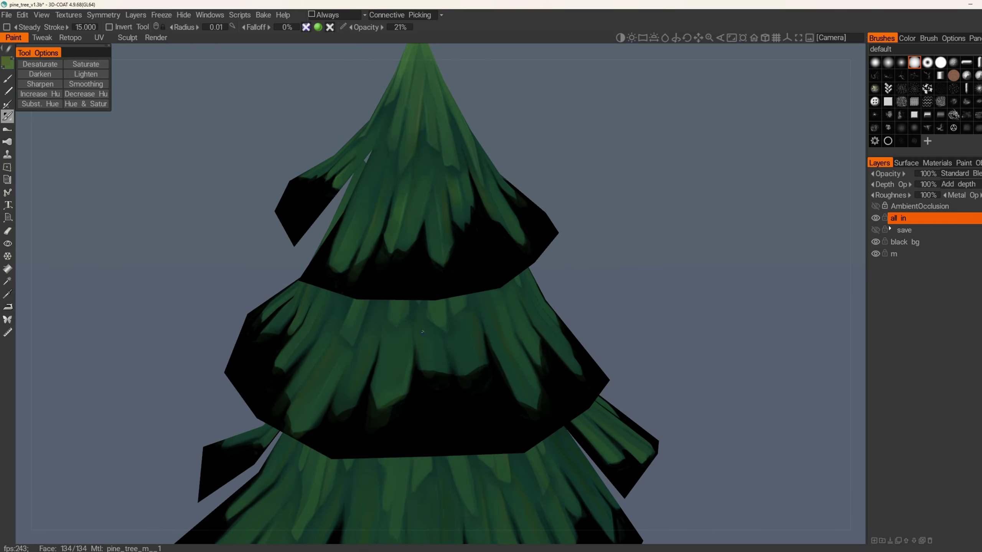
pyautogui.moveTo(424, 367); pyautogui.dragTo(470, 318, button='right')
pyautogui.moveTo(455, 395); pyautogui.dragTo(470, 387, button='right')
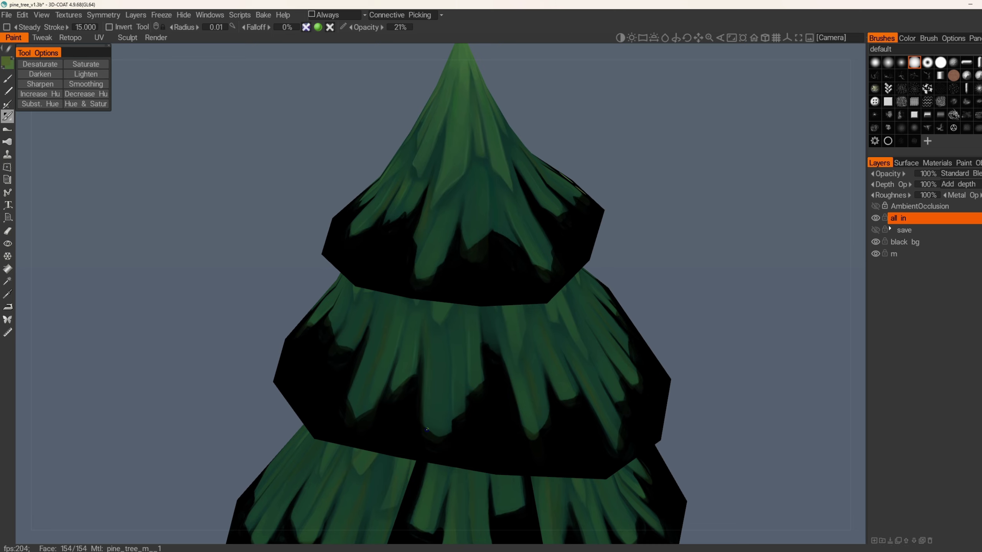
pyautogui.moveTo(427, 429); pyautogui.dragTo(531, 380, button='right')
pyautogui.moveTo(518, 414); pyautogui.dragTo(607, 324, button='right')
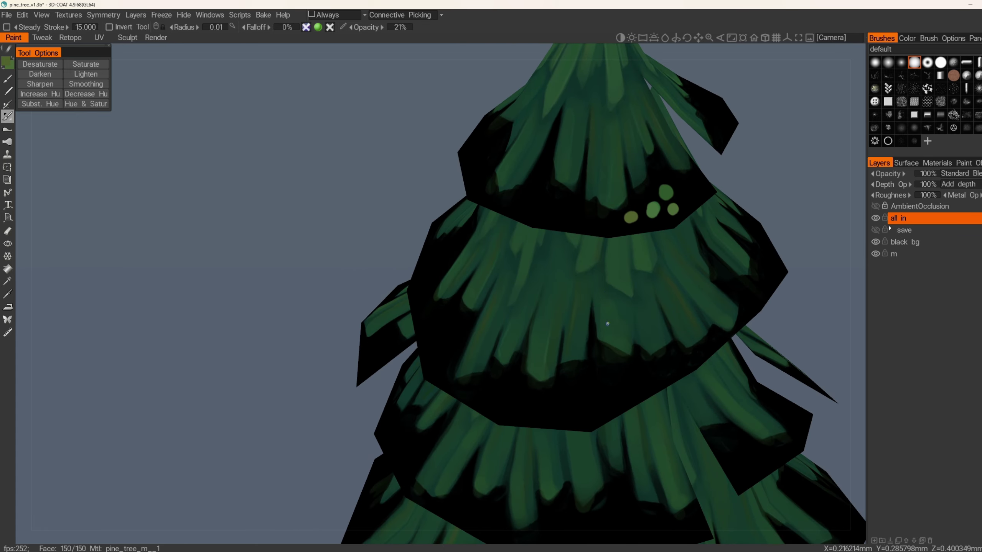
pyautogui.moveTo(653, 302); pyautogui.dragTo(569, 371, button='right')
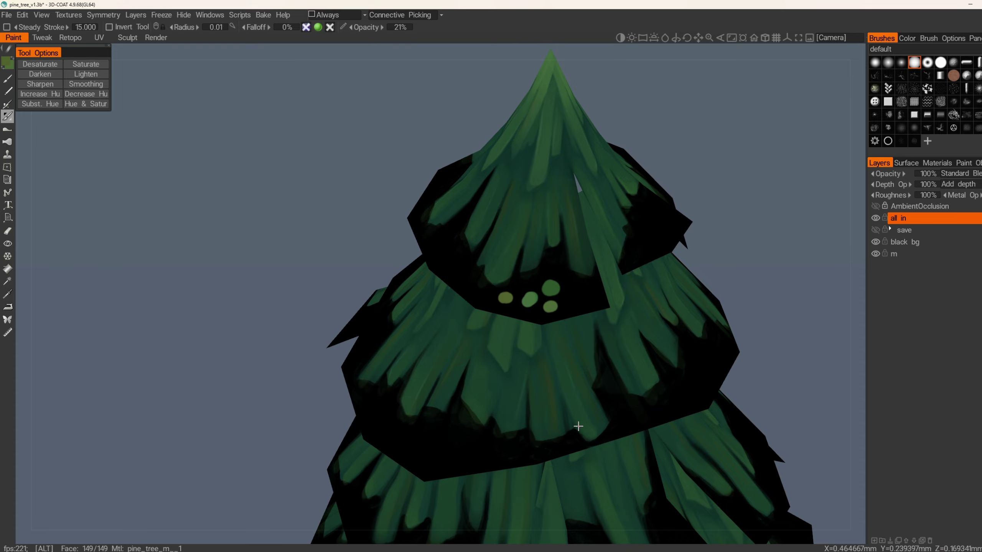
pyautogui.moveTo(578, 426); pyautogui.dragTo(473, 390, button='right')
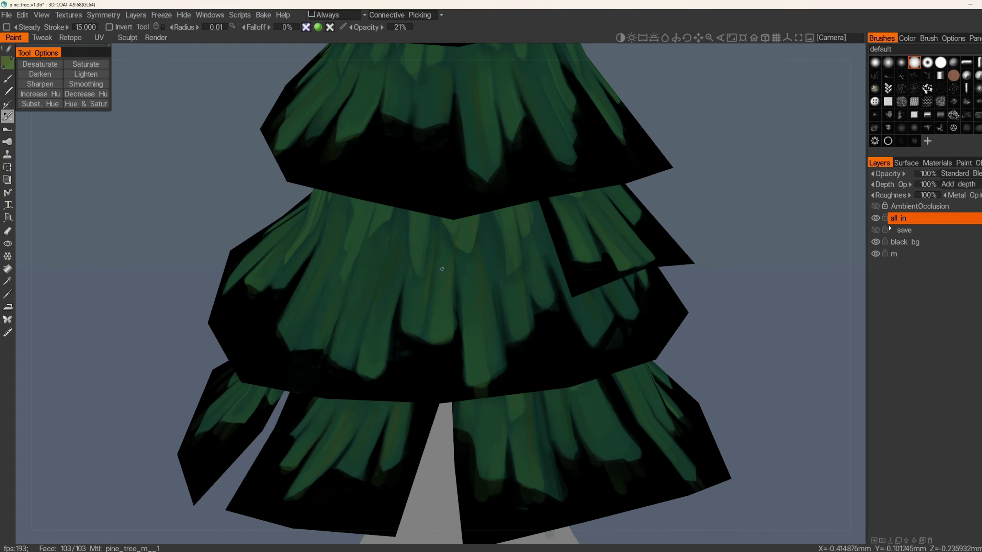
# - Continue the lightened highlights over the needles of the two lower tiers
pyautogui.moveTo(442, 269); pyautogui.dragTo(408, 303, button='right')
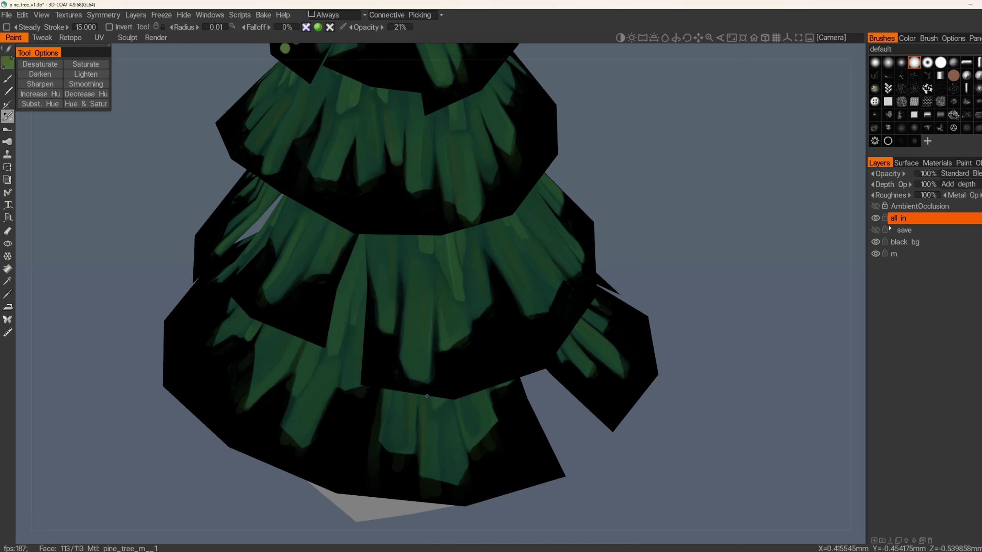
pyautogui.keyDown('alt'); pyautogui.moveTo(419, 353); pyautogui.dragTo(368, 274); pyautogui.keyUp('alt')
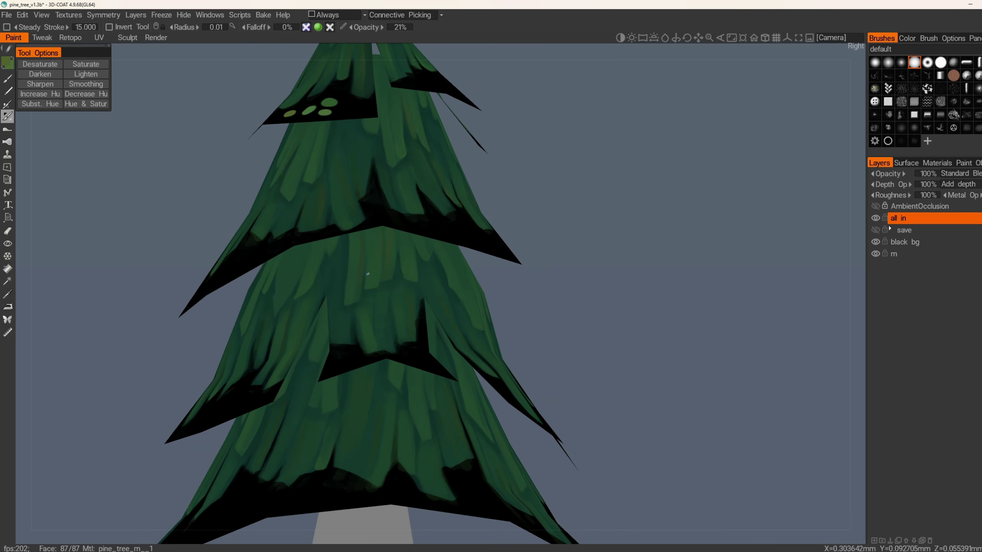
pyautogui.moveTo(386, 268); pyautogui.dragTo(377, 340, button='right')
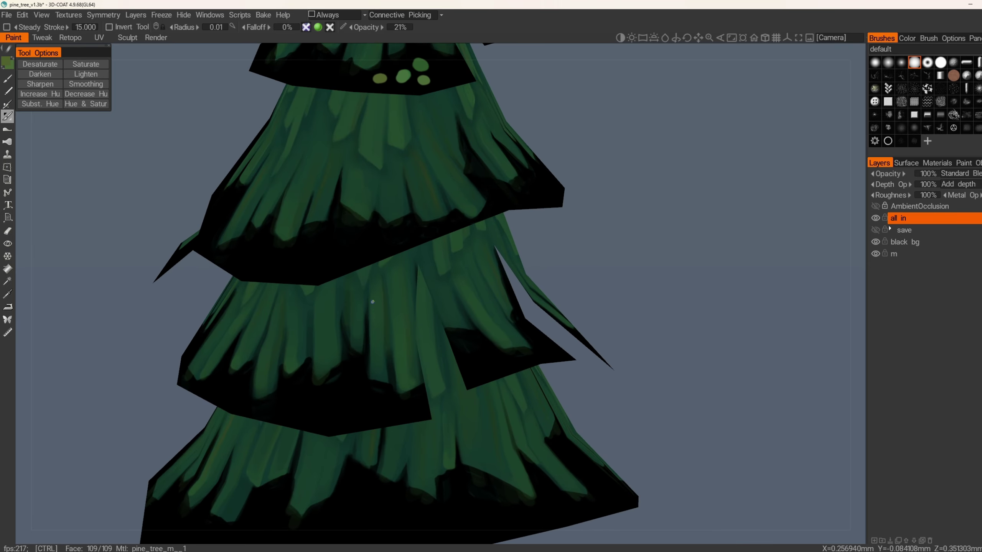
pyautogui.keyDown('alt'); pyautogui.moveTo(318, 313); pyautogui.dragTo(448, 344); pyautogui.keyUp('alt')
pyautogui.keyDown('alt'); pyautogui.moveTo(259, 335); pyautogui.dragTo(420, 369); pyautogui.keyUp('alt')
pyautogui.keyDown('alt'); pyautogui.moveTo(420, 369); pyautogui.dragTo(548, 364, button='middle'); pyautogui.keyUp('alt')
pyautogui.keyDown('alt'); pyautogui.moveTo(548, 364); pyautogui.dragTo(400, 256); pyautogui.keyUp('alt')
pyautogui.scroll(-3, 413, 330)
pyautogui.scroll(3, 361, 223)
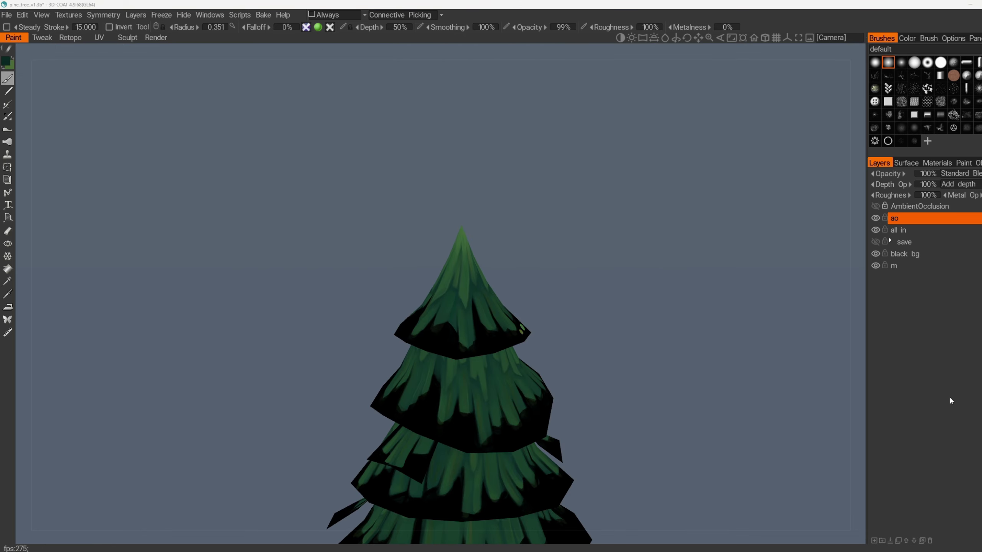
# - Choose a dark teal paint colour for shading the foliage on the ao layer
pyautogui.keyDown('alt'); pyautogui.moveTo(655, 325); pyautogui.dragTo(427, 315); pyautogui.keyUp('alt')
pyautogui.click(5, 62)
pyautogui.click(380, 287)
pyautogui.click(406, 386)
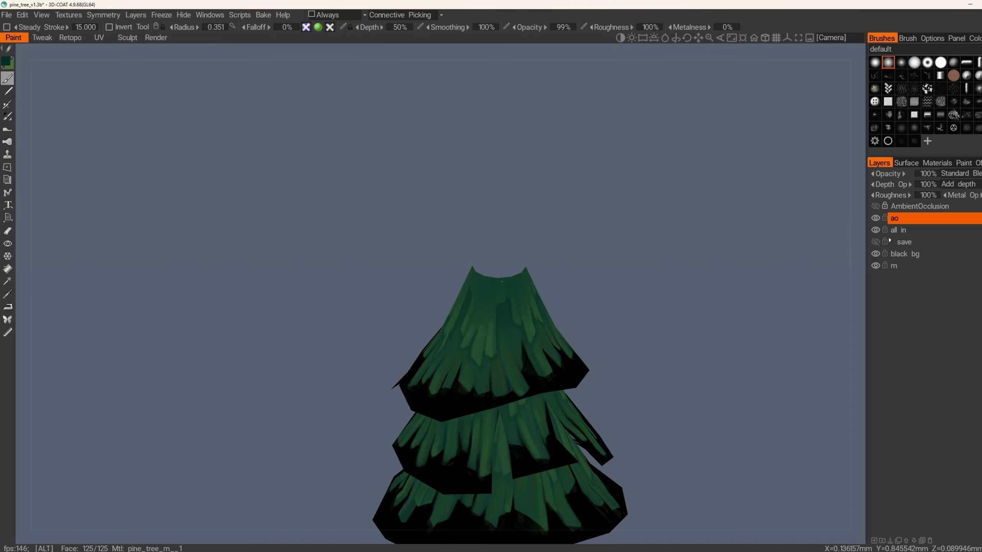
# - Undo the last change and confirm the shading colour at hue 178, saturation 95% and lightness 17%
pyautogui.keyDown('alt'); pyautogui.moveTo(501, 281); pyautogui.dragTo(473, 283); pyautogui.keyUp('alt')
pyautogui.moveTo(473, 283)
pyautogui.keyDown('alt'); pyautogui.mouseDown()
pyautogui.moveTo(508, 272)
pyautogui.moveTo(498, 275)
pyautogui.mouseUp(); pyautogui.keyUp('alt')
pyautogui.moveTo(498, 275)
pyautogui.keyDown('alt'); pyautogui.mouseDown()
pyautogui.moveTo(533, 245)
pyautogui.moveTo(471, 277)
pyautogui.moveTo(542, 246)
pyautogui.moveTo(522, 244)
pyautogui.moveTo(542, 224)
pyautogui.moveTo(557, 255)
pyautogui.mouseUp(); pyautogui.keyUp('alt')
pyautogui.moveTo(556, 255)
pyautogui.keyDown('alt'); pyautogui.mouseDown()
pyautogui.moveTo(533, 301)
pyautogui.moveTo(479, 275)
pyautogui.moveTo(434, 274)
pyautogui.moveTo(235, 210)
pyautogui.mouseUp(); pyautogui.keyUp('alt')
pyautogui.hotkey('ctrl', 'z')
pyautogui.click(7, 62)
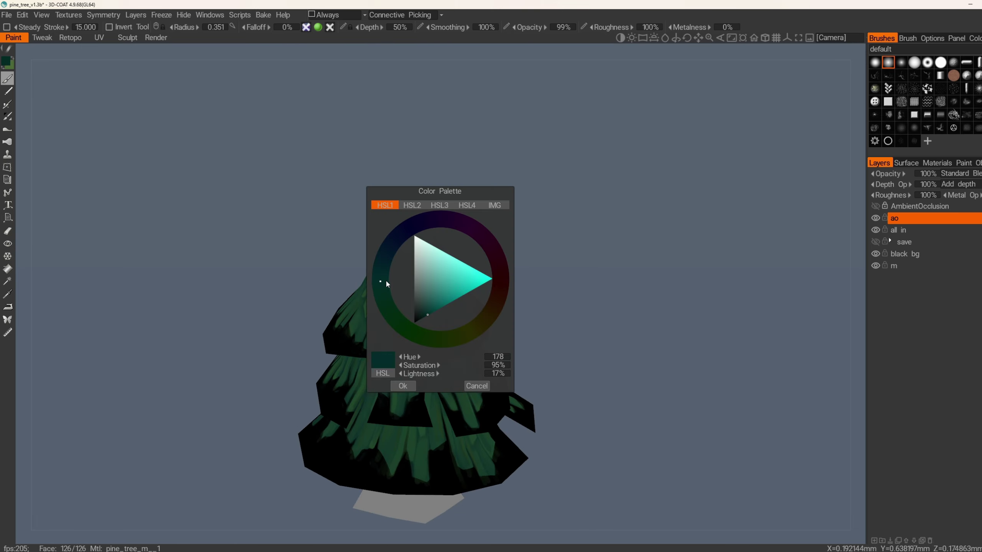
pyautogui.click(398, 384)
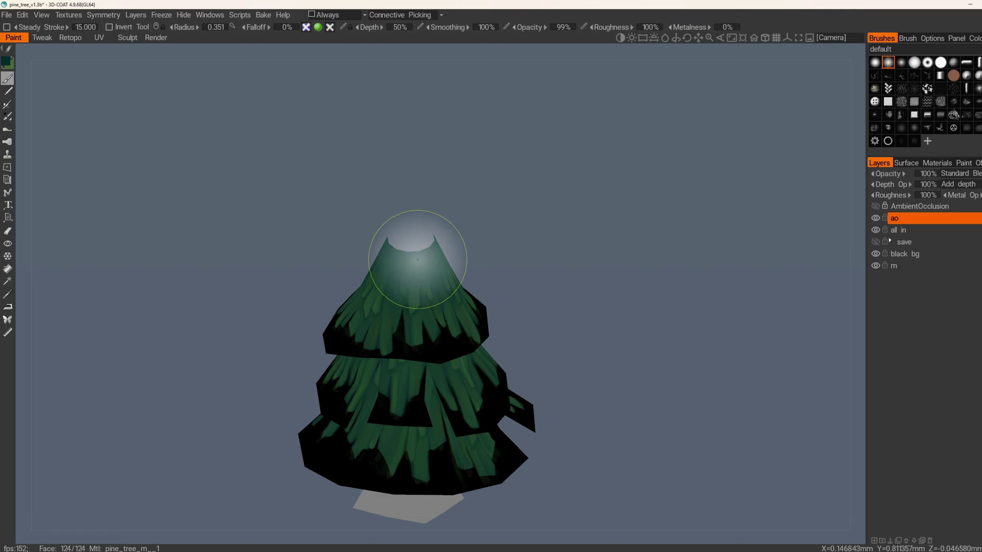
# - Resize the soft brush to a radius of 0.300 and darken the upper part of the exposed second tier
pyautogui.press('[')
pyautogui.keyDown('alt'); pyautogui.moveTo(387, 259); pyautogui.dragTo(445, 258); pyautogui.keyUp('alt')
pyautogui.keyDown('alt'); pyautogui.moveTo(356, 253); pyautogui.dragTo(440, 270, button='right'); pyautogui.keyUp('alt')
pyautogui.keyDown('alt'); pyautogui.moveTo(441, 270); pyautogui.dragTo(428, 236); pyautogui.keyUp('alt')
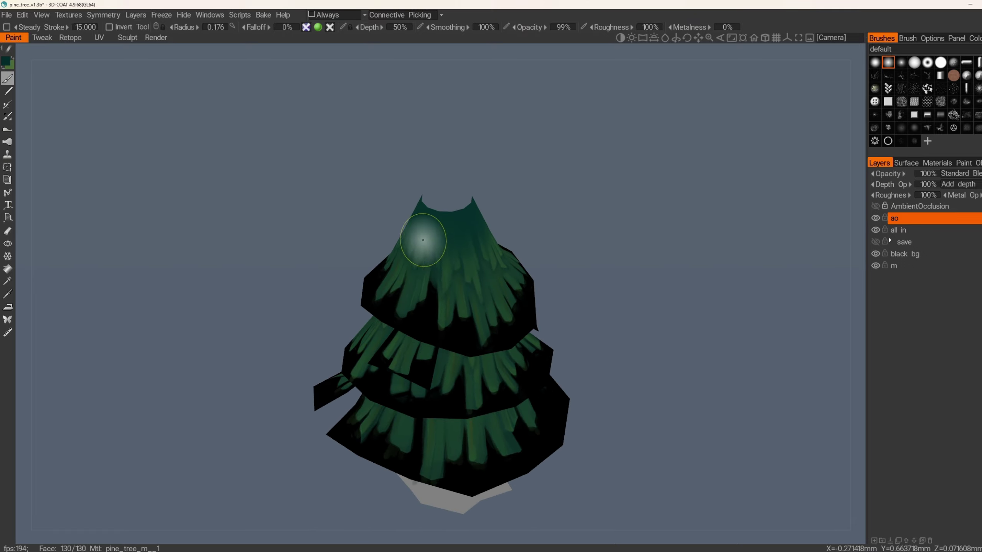
pyautogui.moveTo(428, 237); pyautogui.dragTo(449, 242, button='right')
pyautogui.hotkey('ctrl', 'x')
pyautogui.moveTo(460, 236)
pyautogui.keyDown('alt'); pyautogui.mouseDown()
pyautogui.moveTo(434, 238)
pyautogui.moveTo(506, 305)
pyautogui.moveTo(456, 286)
pyautogui.mouseUp(); pyautogui.keyUp('alt')
pyautogui.hotkey('ctrl', 'x')
pyautogui.hotkey('ctrl', 'x')
pyautogui.hotkey('ctrl', 'x')
pyautogui.keyDown('alt'); pyautogui.moveTo(456, 287); pyautogui.dragTo(492, 317, button='middle'); pyautogui.keyUp('alt')
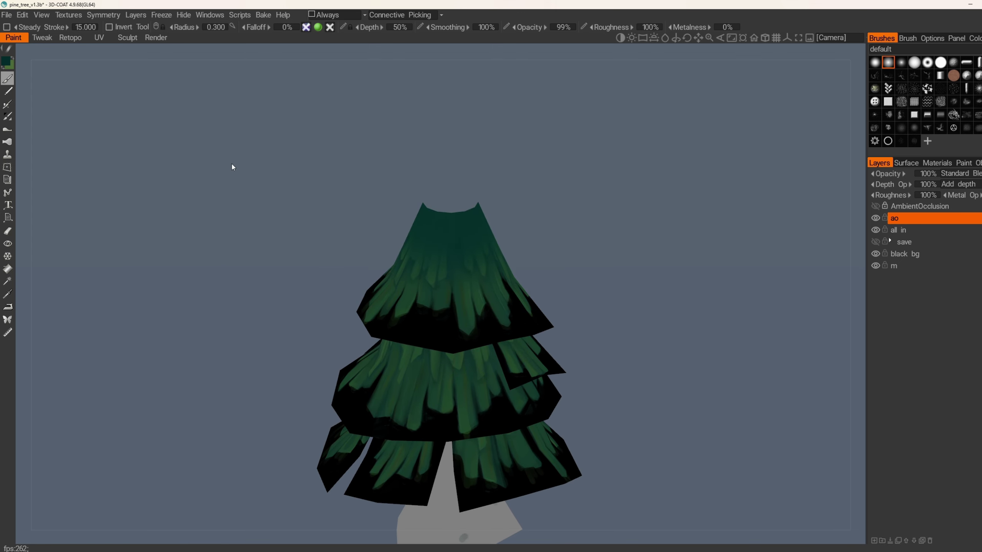
# - Apply a Brightness/Contrast adjustment to the ao layer
pyautogui.click(68, 15)
pyautogui.moveTo(88, 104)
pyautogui.click(271, 220)
pyautogui.moveTo(438, 252); pyautogui.dragTo(665, 163)
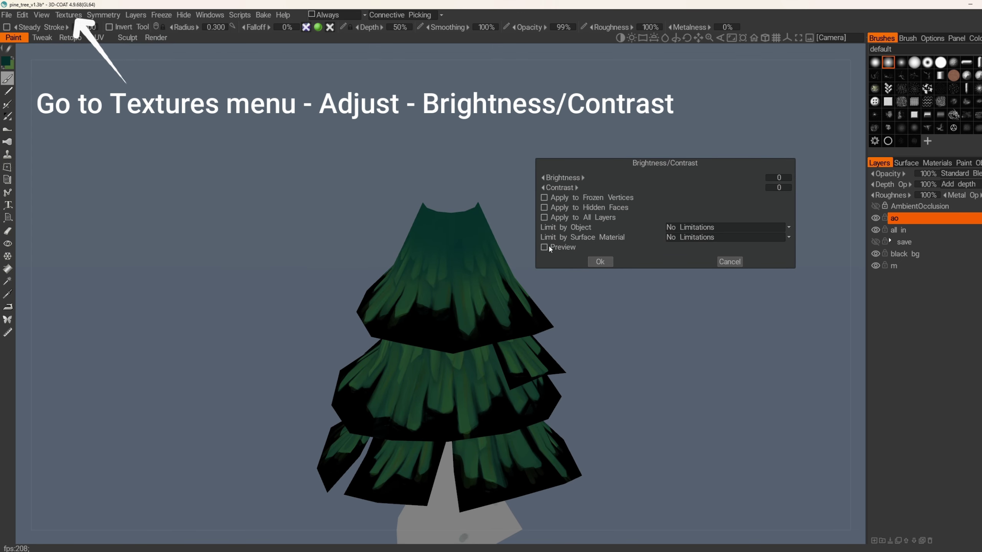
pyautogui.click(599, 262)
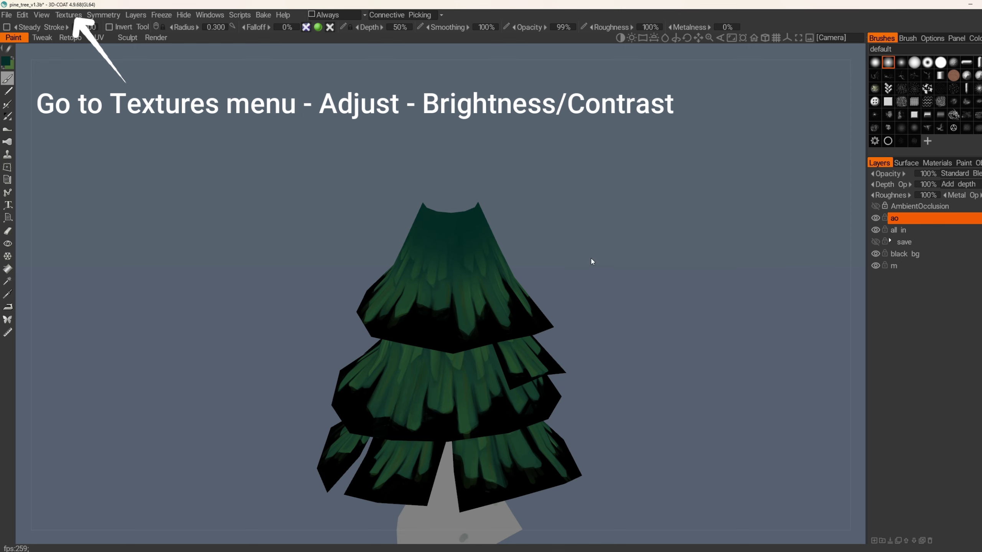
# - Hide the two upper tiers to expose the top of the third tier, and return to the paint brush
pyautogui.moveTo(230, 197)
pyautogui.keyDown('alt'); pyautogui.mouseDown()
pyautogui.moveTo(502, 303)
pyautogui.moveTo(477, 324)
pyautogui.mouseUp(); pyautogui.keyUp('alt')
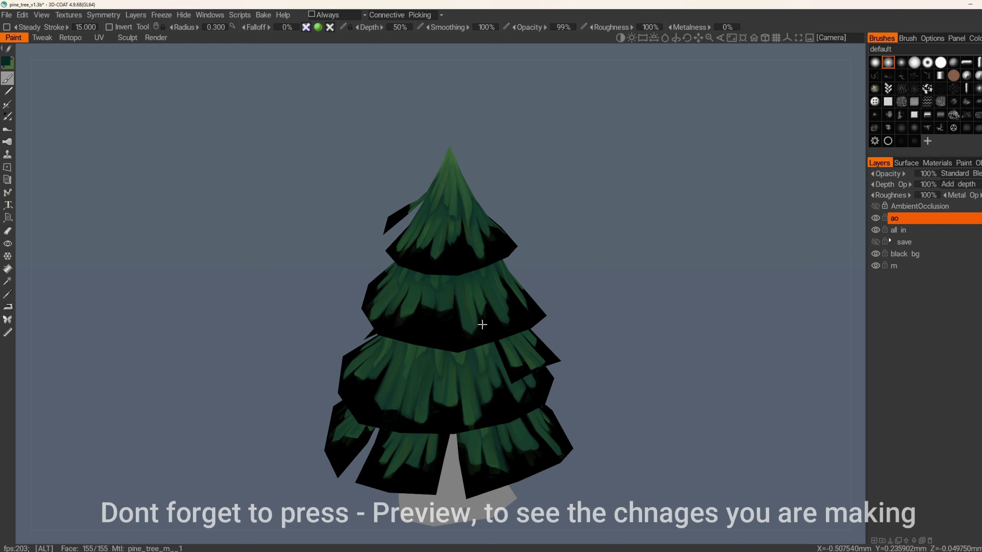
pyautogui.click(8, 244)
pyautogui.click(433, 228)
pyautogui.click(410, 224)
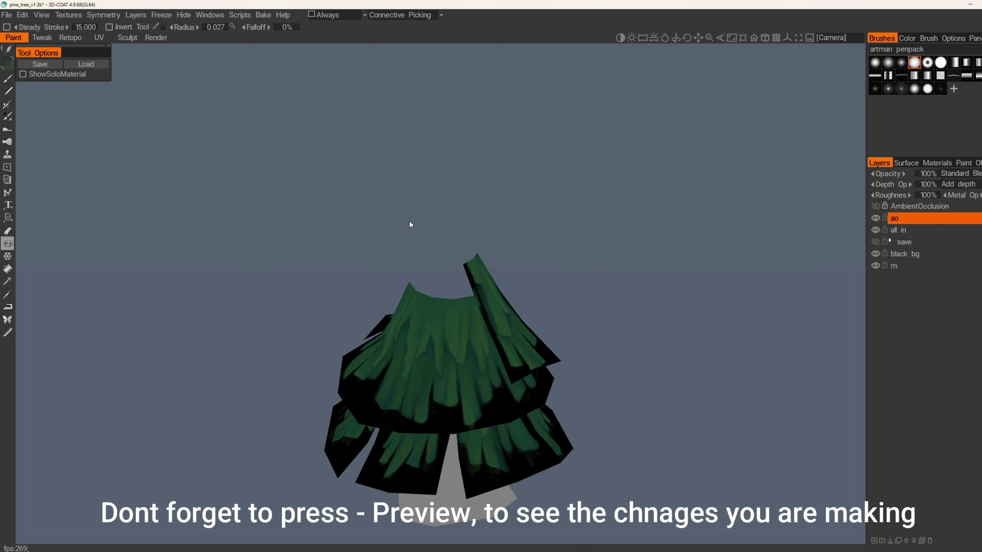
pyautogui.press('c')
pyautogui.press('b')
# - Enlarge the brush radius to 0.373 and shade the upper part of the third tier all around with dark teal
pyautogui.keyDown('alt'); pyautogui.moveTo(409, 224); pyautogui.dragTo(477, 283); pyautogui.keyUp('alt')
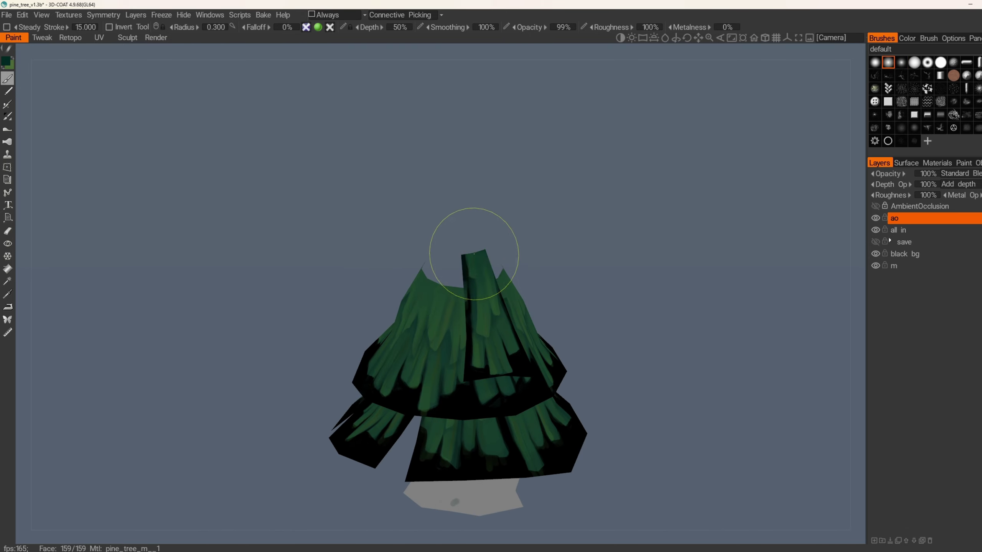
pyautogui.moveTo(483, 295)
pyautogui.keyDown('alt'); pyautogui.mouseDown()
pyautogui.moveTo(491, 335)
pyautogui.moveTo(510, 332)
pyautogui.moveTo(456, 286)
pyautogui.moveTo(483, 286)
pyautogui.moveTo(448, 307)
pyautogui.moveTo(449, 267)
pyautogui.mouseUp(); pyautogui.keyUp('alt')
pyautogui.press(']')
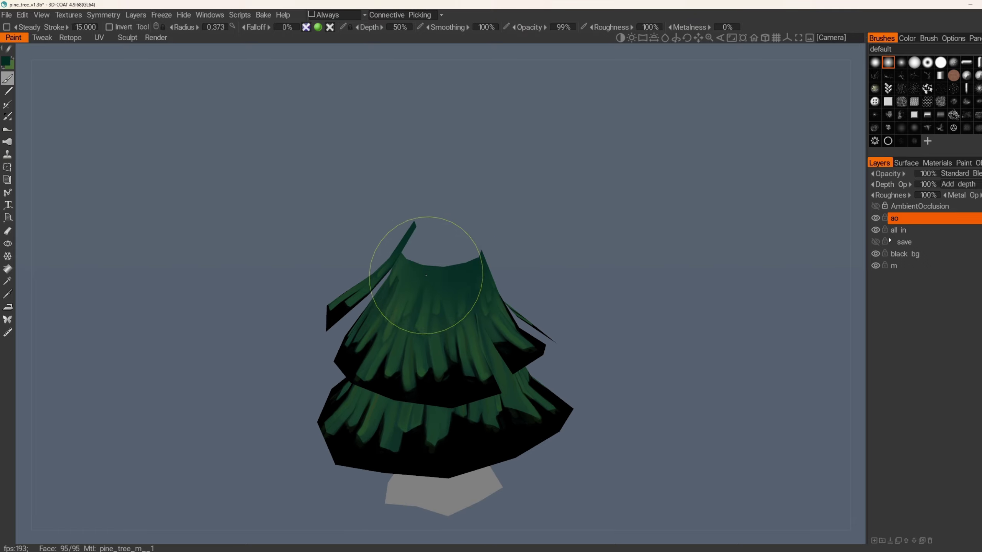
pyautogui.moveTo(425, 275)
pyautogui.keyDown('alt'); pyautogui.mouseDown()
pyautogui.moveTo(425, 263)
pyautogui.moveTo(432, 285)
pyautogui.moveTo(514, 291)
pyautogui.moveTo(387, 268)
pyautogui.moveTo(418, 316)
pyautogui.moveTo(504, 298)
pyautogui.moveTo(393, 354)
pyautogui.moveTo(394, 268)
pyautogui.moveTo(449, 263)
pyautogui.moveTo(416, 281)
pyautogui.moveTo(449, 329)
pyautogui.moveTo(462, 308)
pyautogui.moveTo(421, 256)
pyautogui.moveTo(427, 245)
pyautogui.moveTo(397, 231)
pyautogui.moveTo(429, 340)
pyautogui.mouseUp(); pyautogui.keyUp('alt')
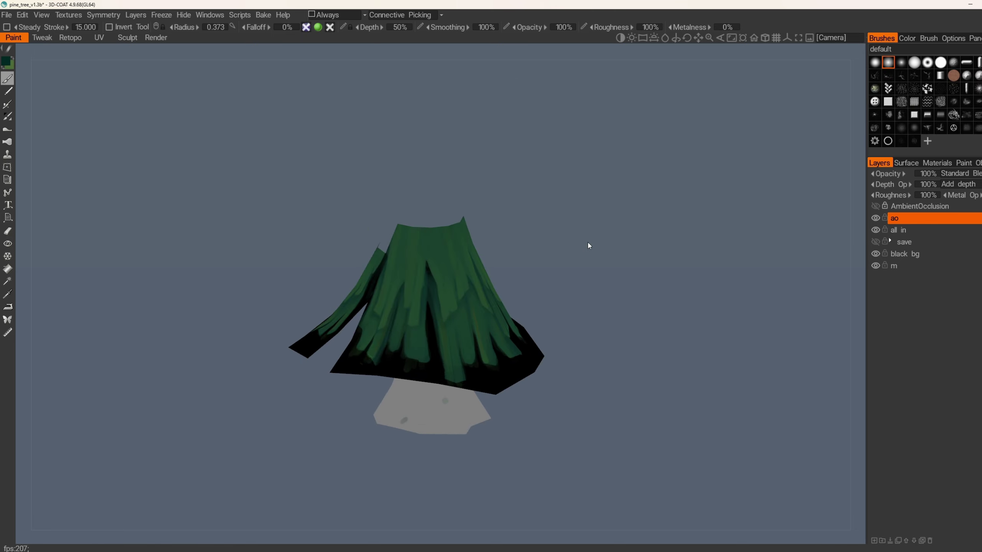
# - Shade the exposed upper part of the lowest tier with dark teal and unhide the rest of the tree
pyautogui.keyDown('alt'); pyautogui.moveTo(419, 267); pyautogui.dragTo(430, 290); pyautogui.keyUp('alt')
pyautogui.moveTo(419, 265)
pyautogui.mouseDown()
pyautogui.moveTo(507, 246)
pyautogui.moveTo(491, 233)
pyautogui.mouseUp()
pyautogui.hotkey('ctrl', 'x')
pyautogui.keyDown('alt'); pyautogui.moveTo(550, 240); pyautogui.dragTo(407, 314); pyautogui.keyUp('alt')
# - Alternate between the hidden and fully revealed states of the tree to examine the shading beneath the tiers
pyautogui.hotkey('ctrl', 'z')
pyautogui.hotkey('ctrl', 'x')
pyautogui.hotkey('ctrl', 'z')
pyautogui.hotkey('ctrl', 'x')
pyautogui.hotkey('ctrl', 'z')
pyautogui.hotkey('ctrl', 'x')
pyautogui.hotkey('ctrl', 'z')
pyautogui.hotkey('ctrl', 'z')
pyautogui.hotkey('ctrl', 'x')
pyautogui.hotkey('ctrl', 'z')
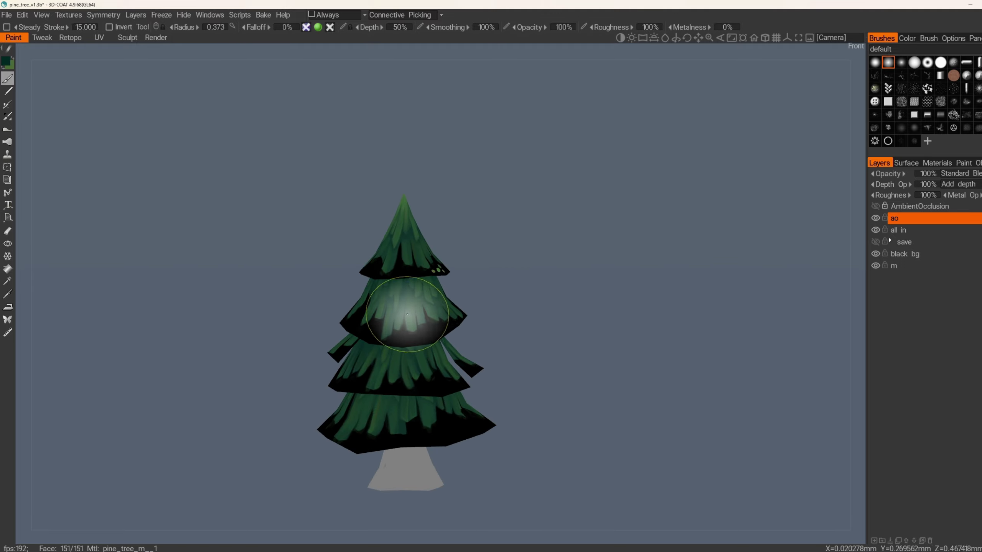
# - Add a layer named "light" above ao and set its blending mode to ColorDodge
pyautogui.moveTo(425, 286); pyautogui.dragTo(411, 286, button='right')
pyautogui.moveTo(425, 286)
pyautogui.keyDown('alt'); pyautogui.mouseDown()
pyautogui.moveTo(412, 269)
pyautogui.moveTo(401, 313)
pyautogui.mouseUp(); pyautogui.keyUp('alt')
pyautogui.keyDown('alt'); pyautogui.moveTo(401, 314); pyautogui.dragTo(441, 248, button='right'); pyautogui.keyUp('alt')
pyautogui.keyDown('alt'); pyautogui.moveTo(441, 248); pyautogui.dragTo(550, 320, button='middle'); pyautogui.keyUp('alt')
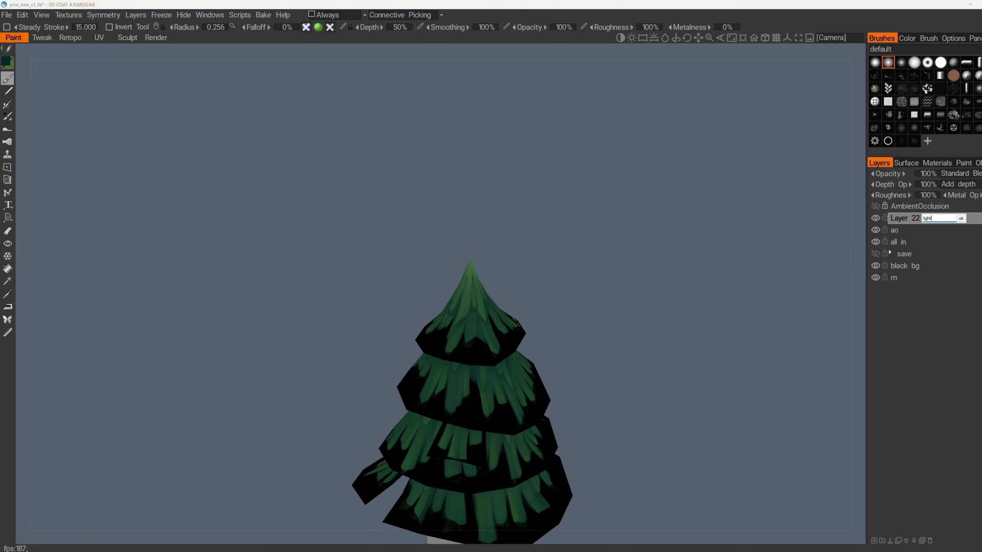
pyautogui.click(976, 176)
pyautogui.click(962, 294)
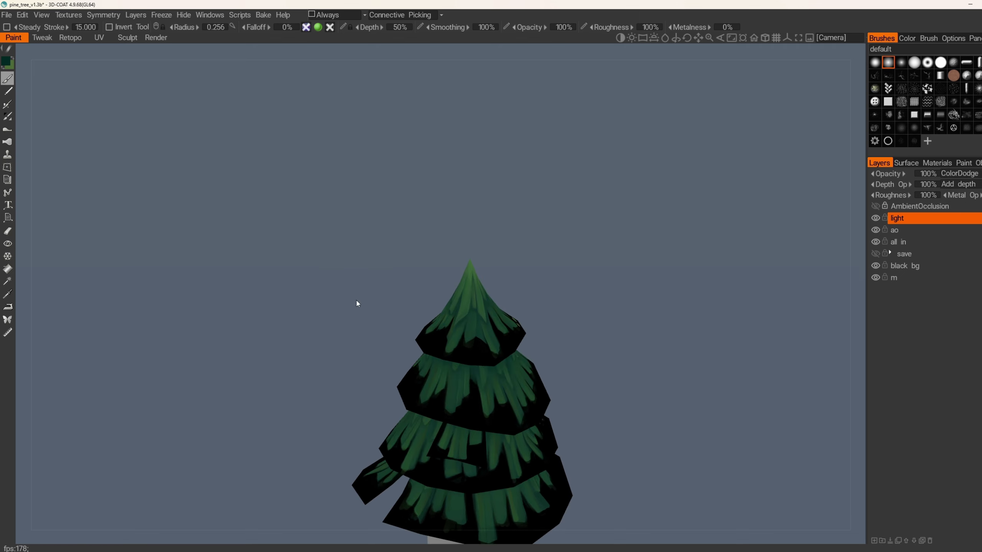
# - Swap to the green paint colour and, with a brush radius of 0.373, brighten the treetop on the light layer
pyautogui.press('x')
pyautogui.keyDown('alt'); pyautogui.moveTo(455, 324); pyautogui.dragTo(460, 338); pyautogui.keyUp('alt')
pyautogui.keyDown('alt'); pyautogui.moveTo(466, 270); pyautogui.dragTo(462, 193); pyautogui.keyUp('alt')
pyautogui.scroll(-3, 460, 267)
pyautogui.keyDown('alt'); pyautogui.moveTo(445, 326); pyautogui.dragTo(452, 311, button='middle'); pyautogui.keyUp('alt')
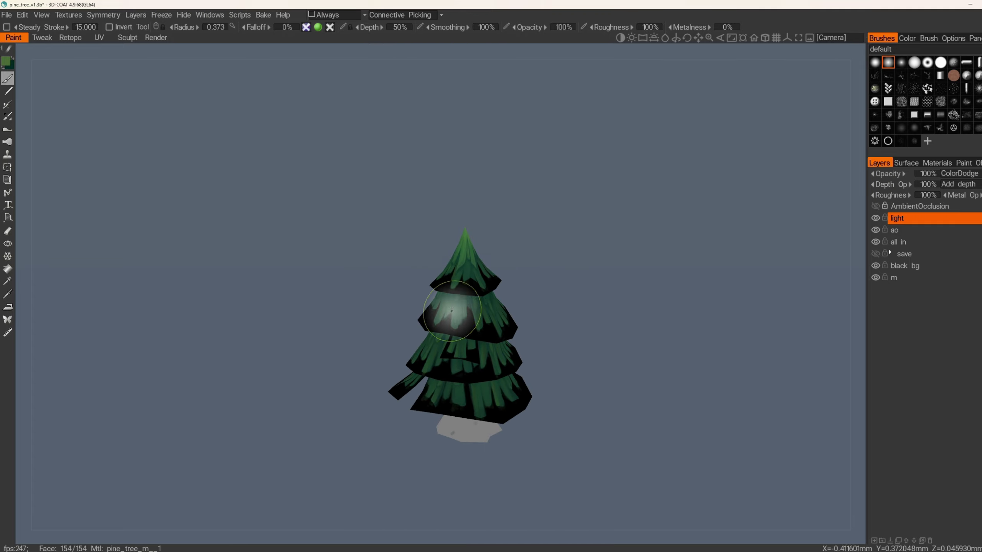
# - Brush soft green light over the foliage tiers around the tree on the light layer
pyautogui.moveTo(446, 317)
pyautogui.keyDown('alt'); pyautogui.mouseDown()
pyautogui.moveTo(490, 315)
pyautogui.moveTo(519, 282)
pyautogui.moveTo(554, 330)
pyautogui.moveTo(561, 314)
pyautogui.moveTo(535, 328)
pyautogui.moveTo(631, 318)
pyautogui.mouseUp(); pyautogui.keyUp('alt')
pyautogui.moveTo(548, 337)
pyautogui.keyDown('alt'); pyautogui.mouseDown()
pyautogui.moveTo(581, 340)
pyautogui.moveTo(589, 371)
pyautogui.moveTo(505, 341)
pyautogui.moveTo(485, 362)
pyautogui.moveTo(409, 327)
pyautogui.moveTo(509, 283)
pyautogui.moveTo(415, 291)
pyautogui.moveTo(409, 274)
pyautogui.moveTo(433, 329)
pyautogui.mouseUp(); pyautogui.keyUp('alt')
pyautogui.keyDown('alt'); pyautogui.moveTo(433, 329); pyautogui.dragTo(460, 224, button='right'); pyautogui.keyUp('alt')
pyautogui.keyDown('alt'); pyautogui.moveTo(460, 224); pyautogui.dragTo(395, 264); pyautogui.keyUp('alt')
pyautogui.keyDown('alt'); pyautogui.moveTo(456, 356); pyautogui.dragTo(448, 337); pyautogui.keyUp('alt')
# - Adjust the ao layer's brightness to -8 and contrast to 5
pyautogui.click(915, 232)
pyautogui.click(73, 15)
pyautogui.moveTo(116, 105)
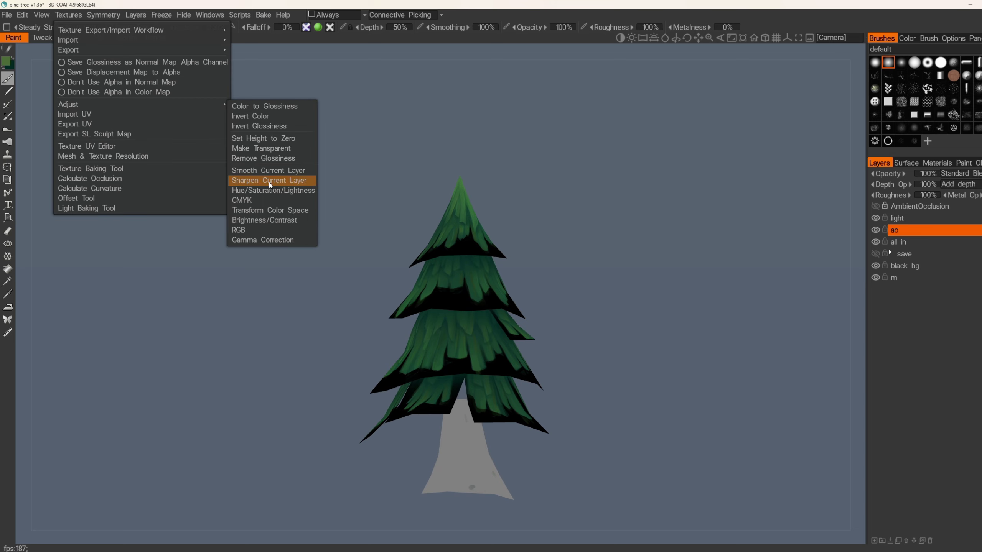
pyautogui.click(269, 220)
pyautogui.keyDown('alt'); pyautogui.moveTo(483, 240); pyautogui.dragTo(514, 231); pyautogui.keyUp('alt')
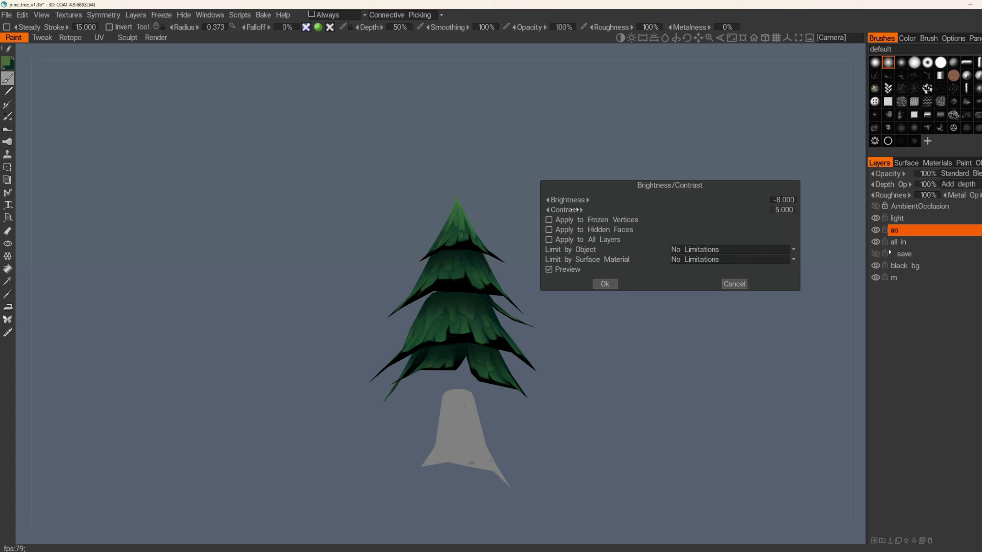
pyautogui.keyDown('alt'); pyautogui.moveTo(474, 193); pyautogui.dragTo(462, 224); pyautogui.keyUp('alt')
pyautogui.keyDown('alt'); pyautogui.moveTo(462, 223); pyautogui.dragTo(433, 181, button='right'); pyautogui.keyUp('alt')
pyautogui.click(606, 284)
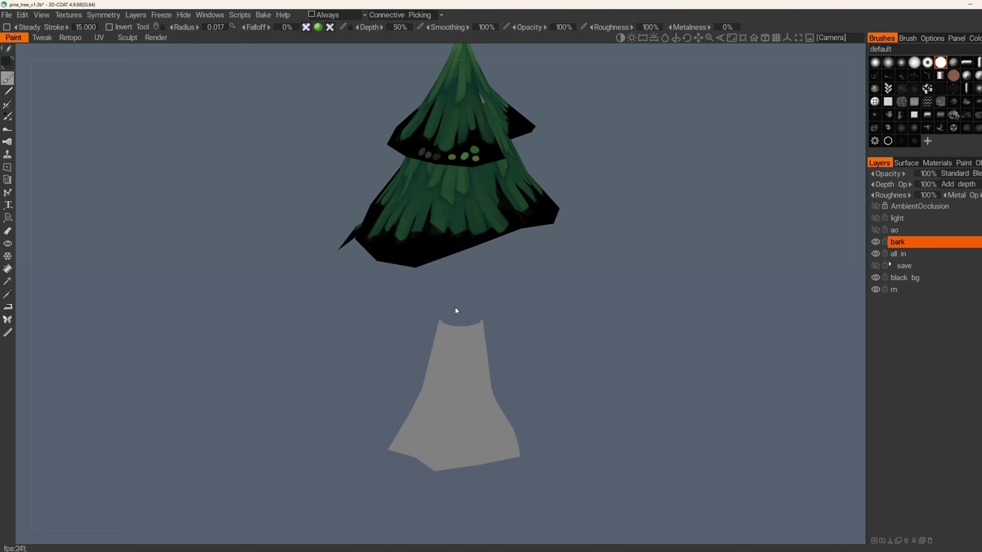
# - Fill the whole trunk with dark green as the base colour on the bark layer
pyautogui.click(7, 269)
pyautogui.click(459, 395)
pyautogui.keyDown('alt'); pyautogui.moveTo(463, 390); pyautogui.dragTo(429, 377); pyautogui.keyUp('alt')
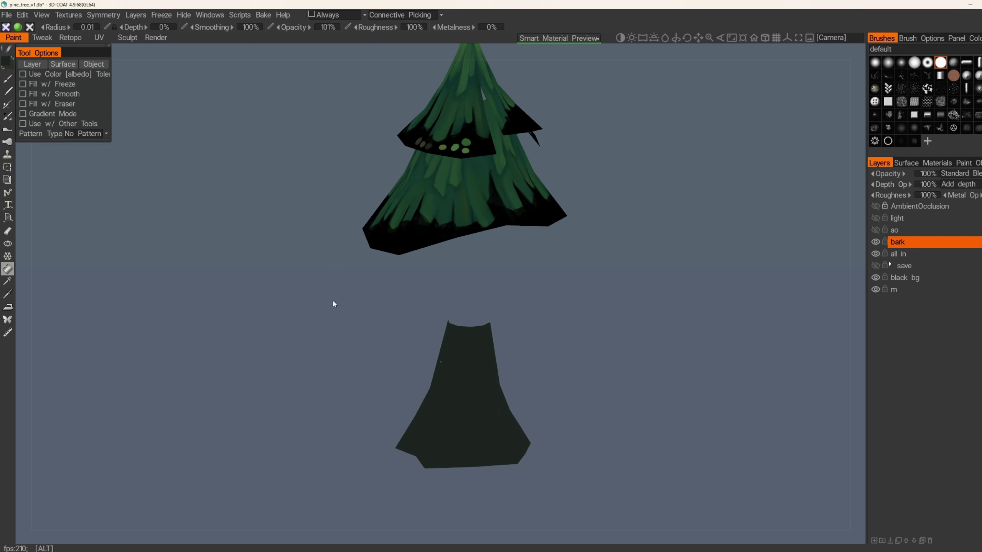
pyautogui.keyDown('alt'); pyautogui.moveTo(333, 301); pyautogui.dragTo(357, 302); pyautogui.keyUp('alt')
# - Paint soft grey-brown vertical ridges around the trunk with a brush radius of 0.094
pyautogui.press('b')
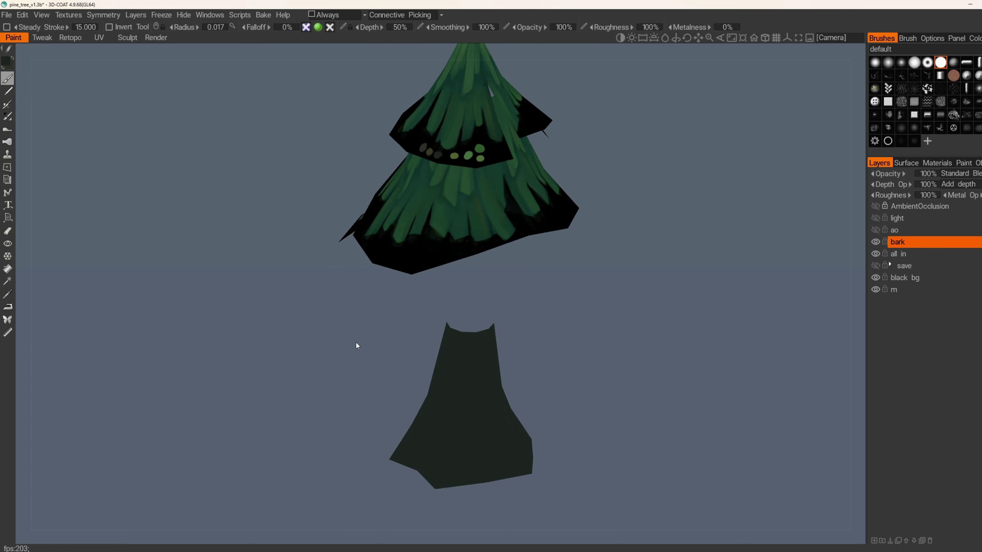
pyautogui.press('x')
pyautogui.keyDown('alt'); pyautogui.moveTo(424, 149); pyautogui.dragTo(576, 246); pyautogui.keyUp('alt')
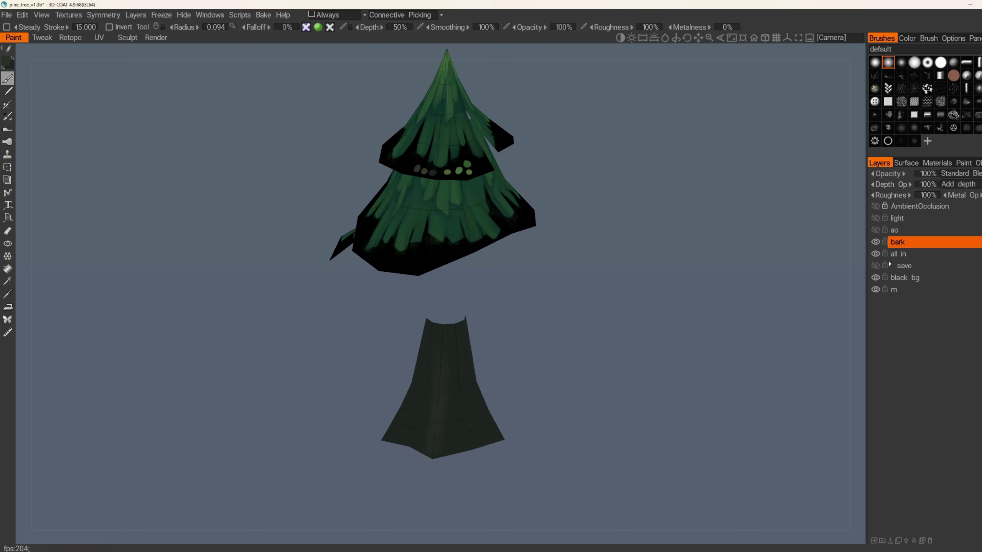
pyautogui.keyDown('alt'); pyautogui.moveTo(441, 388); pyautogui.dragTo(465, 378); pyautogui.keyUp('alt')
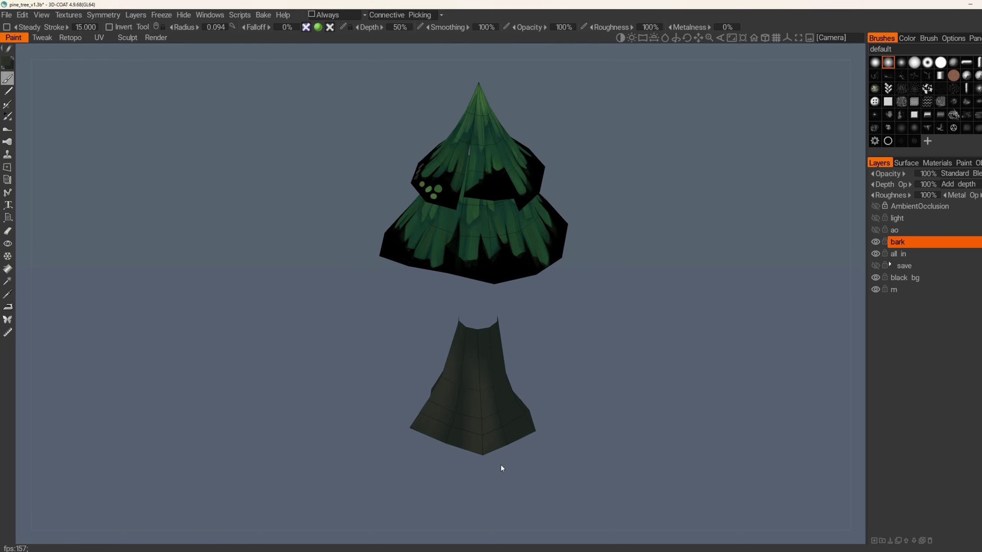
pyautogui.moveTo(502, 468)
pyautogui.keyDown('alt'); pyautogui.mouseDown()
pyautogui.moveTo(494, 417)
pyautogui.moveTo(539, 397)
pyautogui.moveTo(502, 373)
pyautogui.moveTo(539, 447)
pyautogui.moveTo(501, 393)
pyautogui.moveTo(543, 387)
pyautogui.mouseUp(); pyautogui.keyUp('alt')
pyautogui.keyDown('alt'); pyautogui.moveTo(554, 450); pyautogui.dragTo(559, 367); pyautogui.keyUp('alt')
pyautogui.moveTo(563, 421)
pyautogui.keyDown('alt'); pyautogui.mouseDown()
pyautogui.moveTo(542, 439)
pyautogui.moveTo(494, 392)
pyautogui.moveTo(500, 416)
pyautogui.moveTo(547, 377)
pyautogui.moveTo(538, 381)
pyautogui.mouseUp(); pyautogui.keyUp('alt')
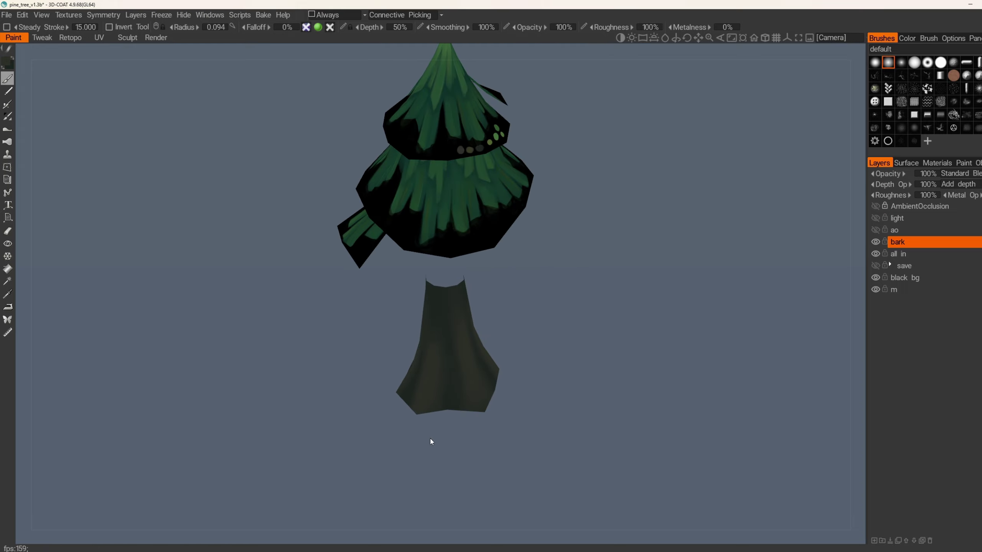
pyautogui.keyDown('alt'); pyautogui.moveTo(468, 407); pyautogui.dragTo(515, 217); pyautogui.keyUp('alt')
# - Choose the tighter soft brush, sample an olive tone from the colour dabs on the foliage, and start brushing it over the trunk's ridges
pyautogui.click(905, 67)
pyautogui.keyDown('alt'); pyautogui.moveTo(561, 272); pyautogui.dragTo(554, 340, button='middle'); pyautogui.keyUp('alt')
pyautogui.keyDown('alt'); pyautogui.moveTo(302, 317); pyautogui.dragTo(392, 353); pyautogui.keyUp('alt')
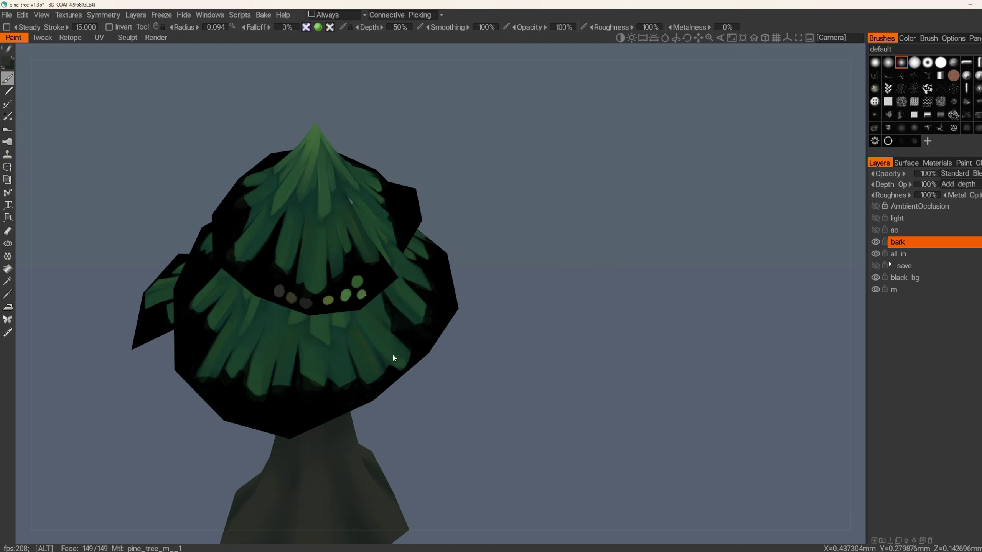
pyautogui.keyDown('alt'); pyautogui.moveTo(393, 353); pyautogui.dragTo(392, 278, button='right'); pyautogui.keyUp('alt')
pyautogui.press('v')
pyautogui.keyDown('alt'); pyautogui.moveTo(160, 301); pyautogui.dragTo(232, 379, button='right'); pyautogui.keyUp('alt')
pyautogui.keyDown('alt'); pyautogui.moveTo(288, 418); pyautogui.dragTo(398, 267, button='middle'); pyautogui.keyUp('alt')
pyautogui.keyDown('alt'); pyautogui.moveTo(399, 267); pyautogui.dragTo(422, 420); pyautogui.keyUp('alt')
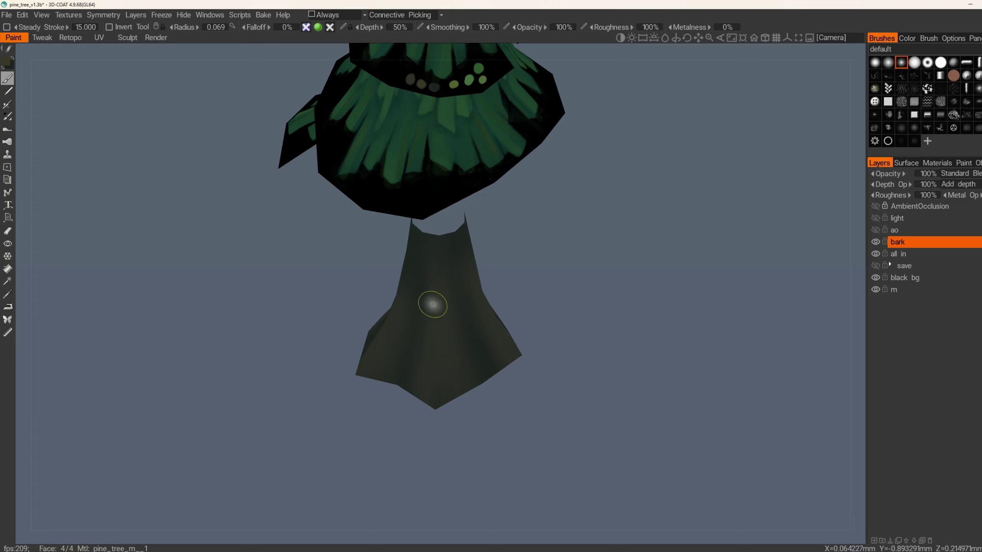
pyautogui.keyDown('alt'); pyautogui.moveTo(422, 338); pyautogui.dragTo(467, 414); pyautogui.keyUp('alt')
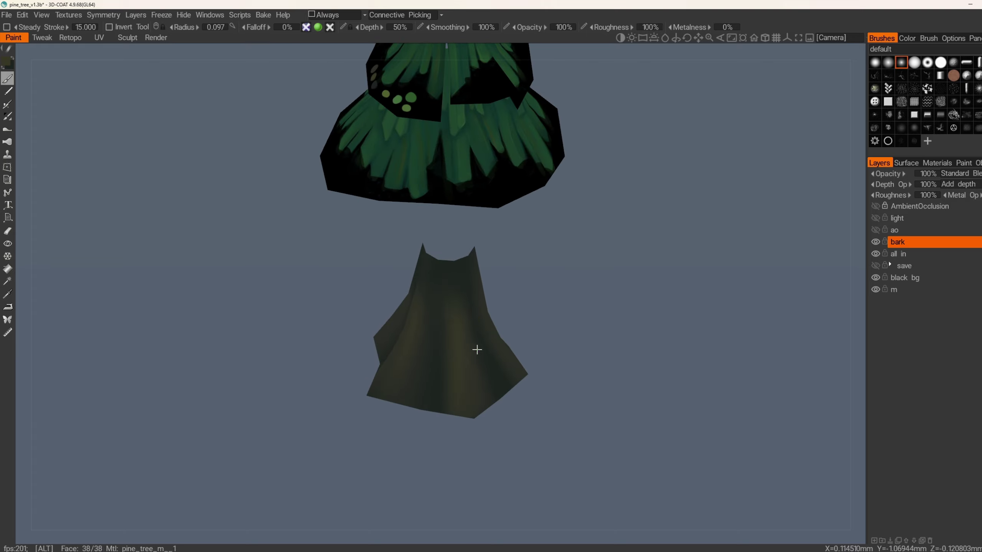
# - Brush olive streaks down the trunk's ridges with a radius of 0.097 and undo the unwanted stroke
pyautogui.moveTo(477, 350)
pyautogui.keyDown('alt'); pyautogui.mouseDown()
pyautogui.moveTo(524, 445)
pyautogui.moveTo(529, 305)
pyautogui.moveTo(521, 429)
pyautogui.mouseUp(); pyautogui.keyUp('alt')
pyautogui.keyDown('alt'); pyautogui.moveTo(487, 368); pyautogui.dragTo(506, 383); pyautogui.keyUp('alt')
pyautogui.keyDown('alt'); pyautogui.moveTo(506, 383); pyautogui.dragTo(501, 334, button='right'); pyautogui.keyUp('alt')
pyautogui.keyDown('alt'); pyautogui.moveTo(502, 334); pyautogui.dragTo(461, 373); pyautogui.keyUp('alt')
pyautogui.hotkey('ctrl', 'x')
pyautogui.hotkey('ctrl', 'z')
pyautogui.keyDown('alt'); pyautogui.moveTo(460, 373); pyautogui.dragTo(453, 409, button='right'); pyautogui.keyUp('alt')
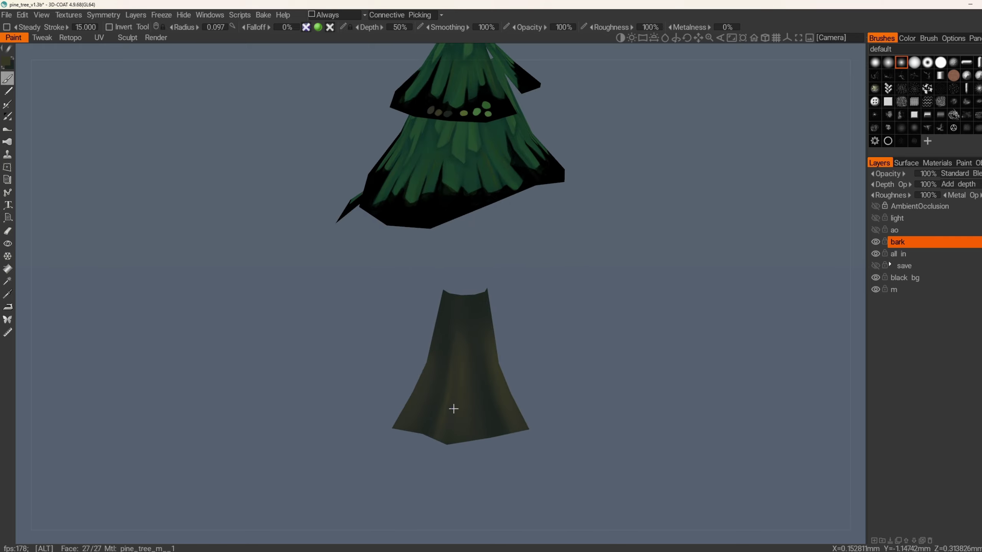
# - Build up olive colour on the trunk's root flares on all sides with a brush radius of 0.089
pyautogui.keyDown('alt'); pyautogui.moveTo(453, 409); pyautogui.dragTo(456, 360); pyautogui.keyUp('alt')
pyautogui.moveTo(493, 512); pyautogui.dragTo(514, 488)
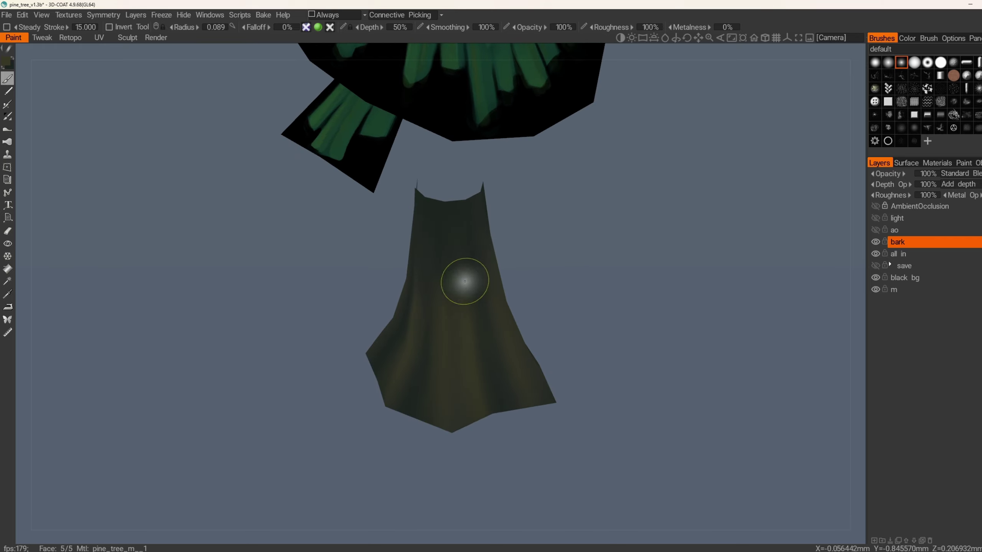
pyautogui.keyDown('alt'); pyautogui.moveTo(465, 281); pyautogui.dragTo(442, 331); pyautogui.keyUp('alt')
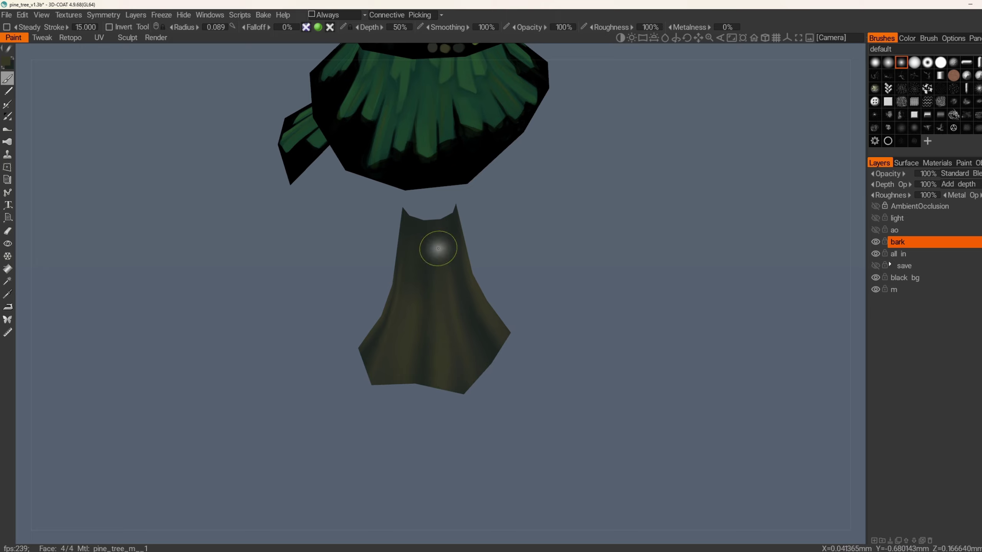
pyautogui.keyDown('alt'); pyautogui.moveTo(438, 248); pyautogui.dragTo(481, 379); pyautogui.keyUp('alt')
pyautogui.moveTo(475, 421)
pyautogui.keyDown('alt'); pyautogui.mouseDown()
pyautogui.moveTo(408, 314)
pyautogui.moveTo(444, 401)
pyautogui.moveTo(384, 353)
pyautogui.moveTo(406, 279)
pyautogui.moveTo(416, 292)
pyautogui.moveTo(388, 307)
pyautogui.moveTo(425, 304)
pyautogui.moveTo(455, 321)
pyautogui.moveTo(467, 292)
pyautogui.moveTo(481, 378)
pyautogui.moveTo(507, 413)
pyautogui.moveTo(531, 346)
pyautogui.mouseUp(); pyautogui.keyUp('alt')
pyautogui.moveTo(529, 329); pyautogui.dragTo(528, 372)
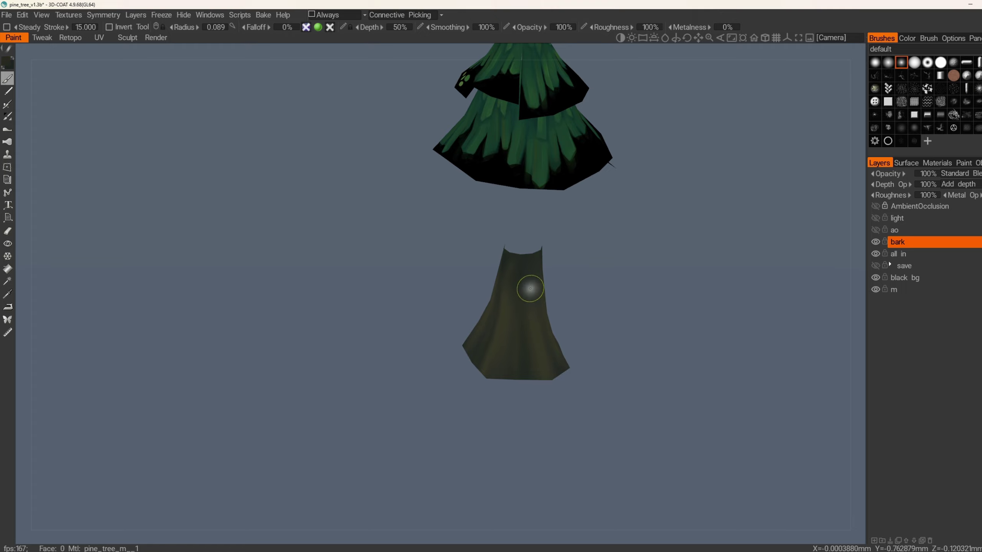
# - Sample a dark green from the trunk and reduce the brush radius to 0.035 for painting finer bark grooves
pyautogui.press('v')
pyautogui.press('[')
pyautogui.press('[')
pyautogui.press('[')
pyautogui.press('[')
pyautogui.press('[')
pyautogui.press('[')
pyautogui.keyDown('alt'); pyautogui.moveTo(510, 335); pyautogui.dragTo(471, 358, button='middle'); pyautogui.keyUp('alt')
pyautogui.keyDown('alt'); pyautogui.moveTo(471, 358); pyautogui.dragTo(488, 303, button='right'); pyautogui.keyUp('alt')
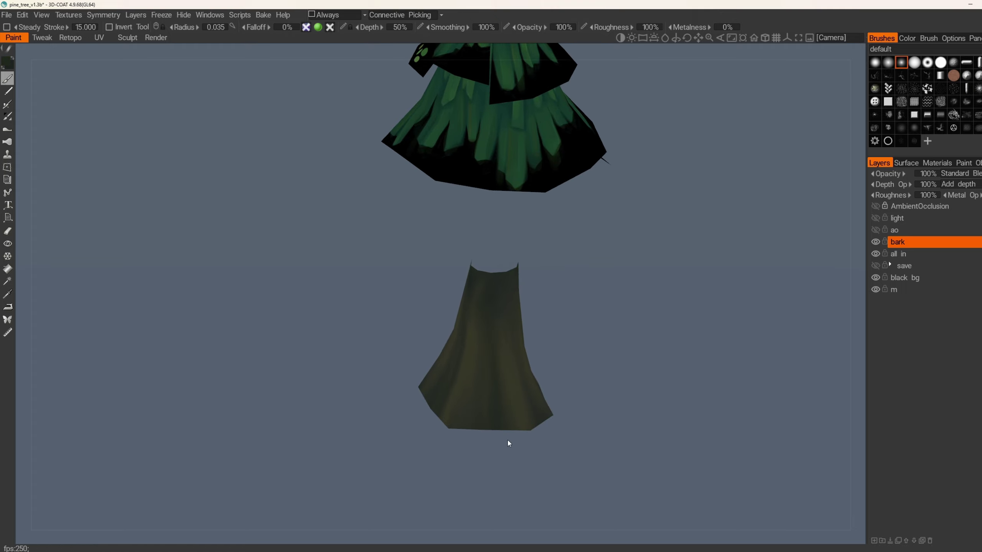
# - Paint thin dark grooves between the olive ridges of the trunk with a brush radius of 0.028
pyautogui.keyDown('alt'); pyautogui.moveTo(499, 354); pyautogui.dragTo(498, 309); pyautogui.keyUp('alt')
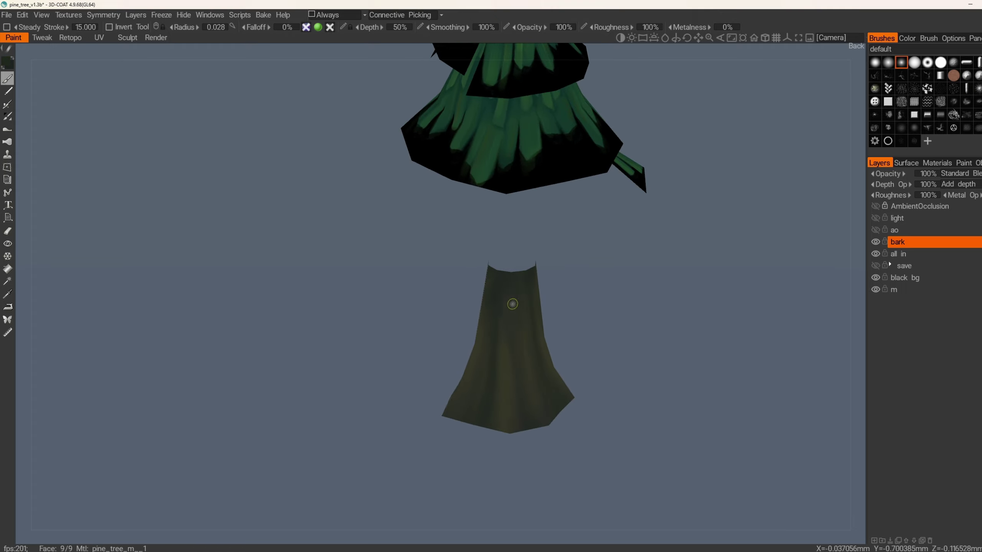
pyautogui.keyDown('alt'); pyautogui.moveTo(512, 304); pyautogui.dragTo(476, 364, button='middle'); pyautogui.keyUp('alt')
pyautogui.keyDown('alt'); pyautogui.moveTo(482, 285); pyautogui.dragTo(483, 408); pyautogui.keyUp('alt')
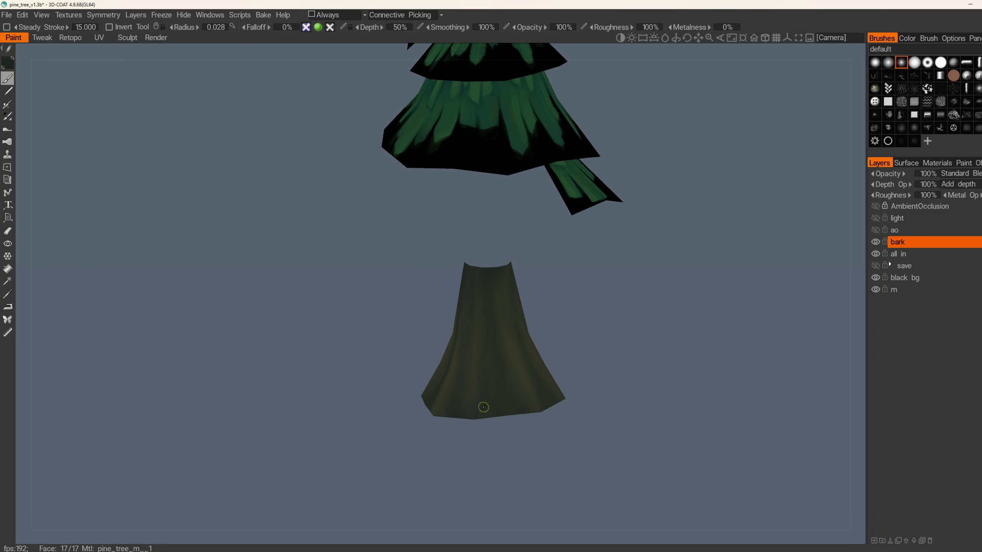
pyautogui.keyDown('alt'); pyautogui.moveTo(412, 464); pyautogui.dragTo(401, 460); pyautogui.keyUp('alt')
pyautogui.moveTo(493, 335)
pyautogui.keyDown('alt'); pyautogui.mouseDown()
pyautogui.moveTo(514, 305)
pyautogui.moveTo(499, 322)
pyautogui.moveTo(494, 377)
pyautogui.moveTo(492, 362)
pyautogui.moveTo(474, 368)
pyautogui.mouseUp(); pyautogui.keyUp('alt')
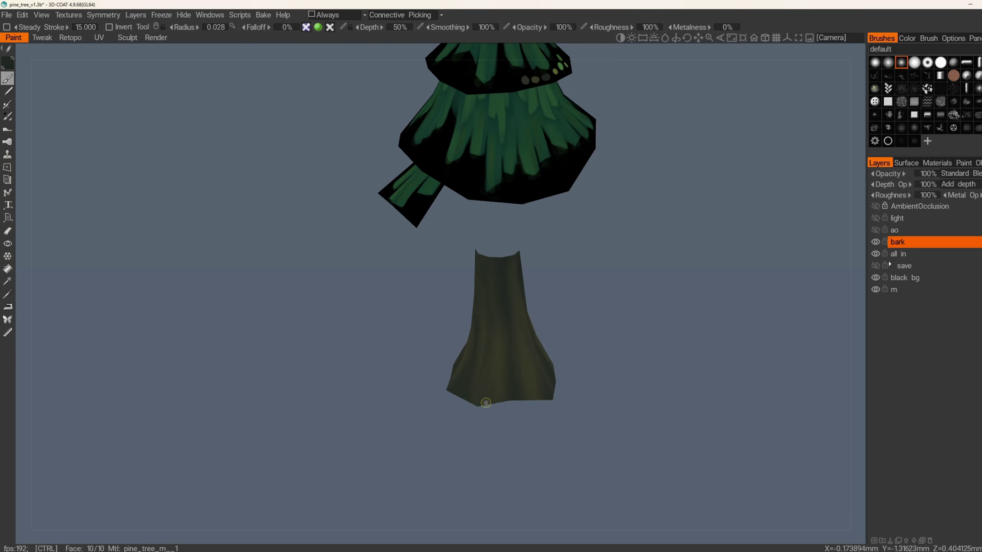
pyautogui.keyDown('alt'); pyautogui.moveTo(488, 408); pyautogui.dragTo(473, 449); pyautogui.keyUp('alt')
pyautogui.scroll(3, 474, 451)
pyautogui.keyDown('alt'); pyautogui.moveTo(474, 451); pyautogui.dragTo(499, 391, button='middle'); pyautogui.keyUp('alt')
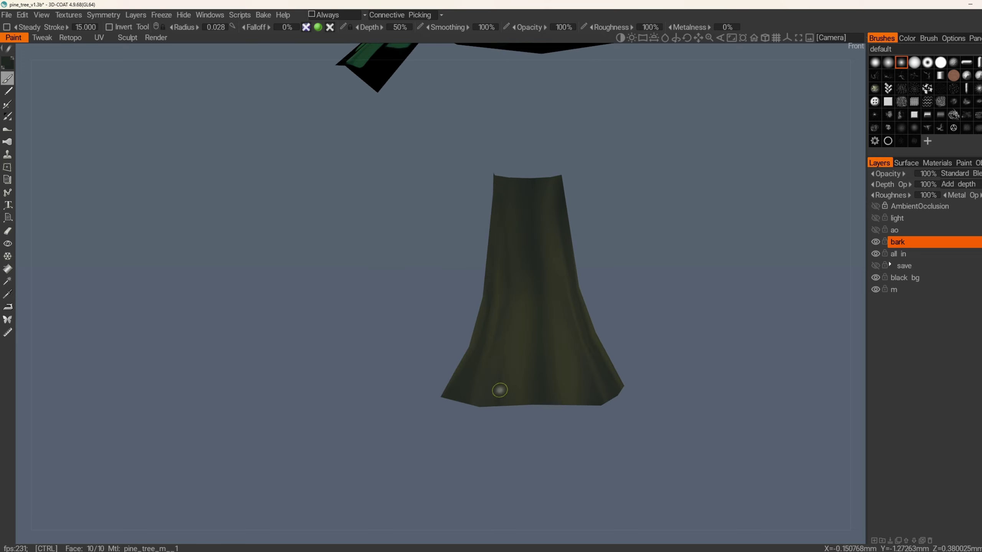
# - Continue refining the narrow dark and olive bark streaks around the remaining sides of the trunk
pyautogui.keyDown('alt'); pyautogui.moveTo(530, 294); pyautogui.dragTo(458, 364, button='middle'); pyautogui.keyUp('alt')
pyautogui.keyDown('alt'); pyautogui.moveTo(458, 364); pyautogui.dragTo(439, 377); pyautogui.keyUp('alt')
pyautogui.keyDown('alt'); pyautogui.moveTo(472, 303); pyautogui.dragTo(482, 412); pyautogui.keyUp('alt')
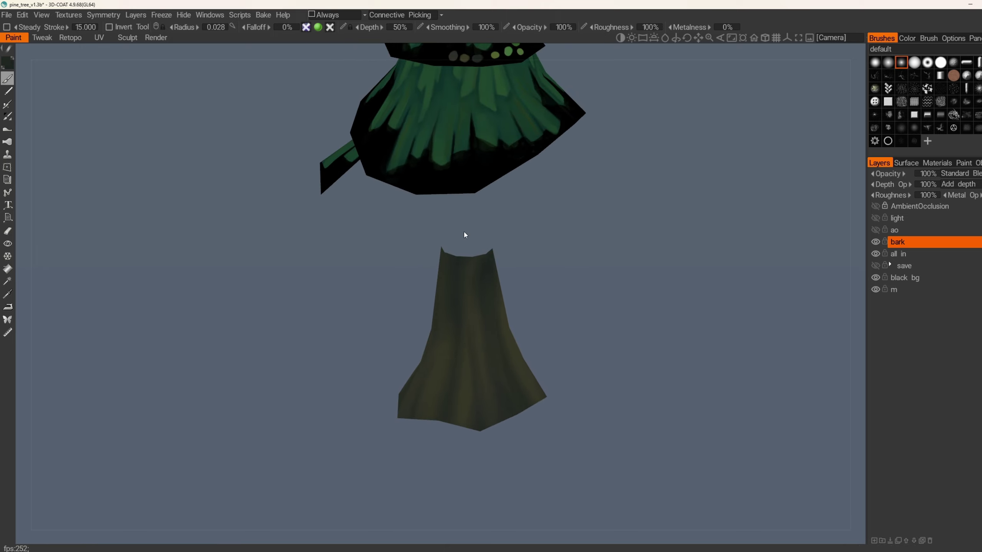
pyautogui.moveTo(463, 231)
pyautogui.keyDown('alt'); pyautogui.mouseDown()
pyautogui.moveTo(484, 346)
pyautogui.moveTo(474, 399)
pyautogui.moveTo(512, 436)
pyautogui.moveTo(517, 282)
pyautogui.mouseUp(); pyautogui.keyUp('alt')
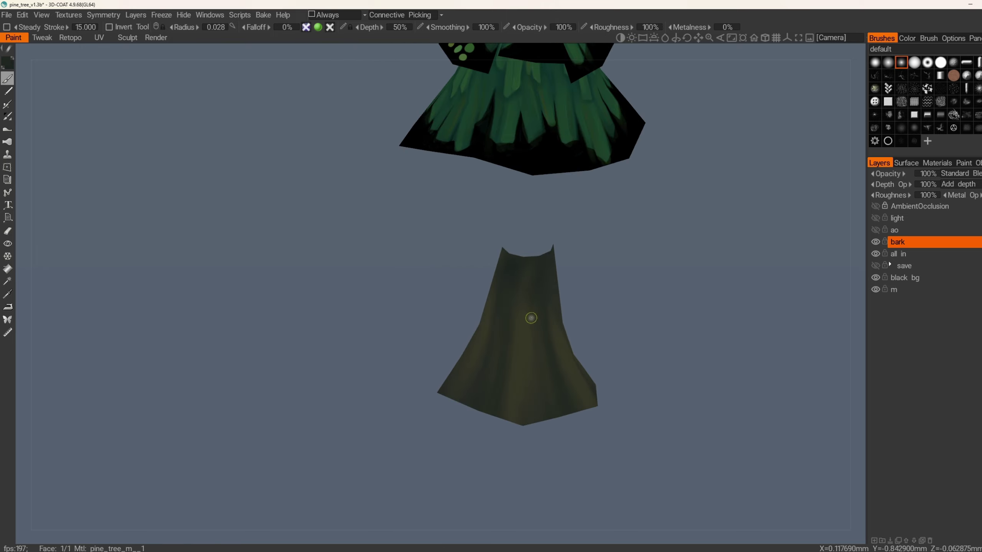
pyautogui.keyDown('alt'); pyautogui.moveTo(531, 318); pyautogui.dragTo(533, 310); pyautogui.keyUp('alt')
pyautogui.keyDown('alt'); pyautogui.moveTo(535, 373); pyautogui.dragTo(507, 267); pyautogui.keyUp('alt')
pyautogui.keyDown('alt'); pyautogui.moveTo(509, 372); pyautogui.dragTo(486, 363); pyautogui.keyUp('alt')
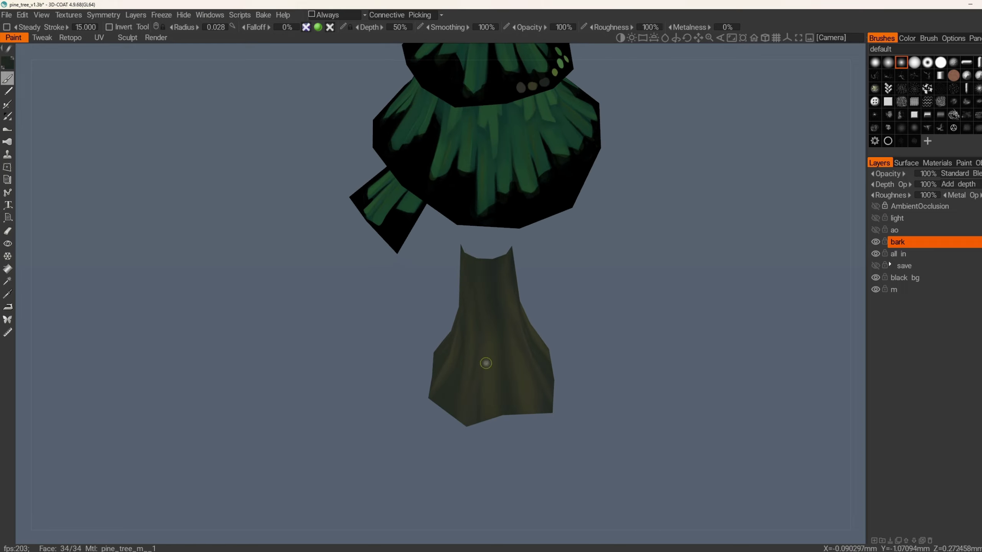
pyautogui.keyDown('alt'); pyautogui.moveTo(485, 430); pyautogui.dragTo(517, 394); pyautogui.keyUp('alt')
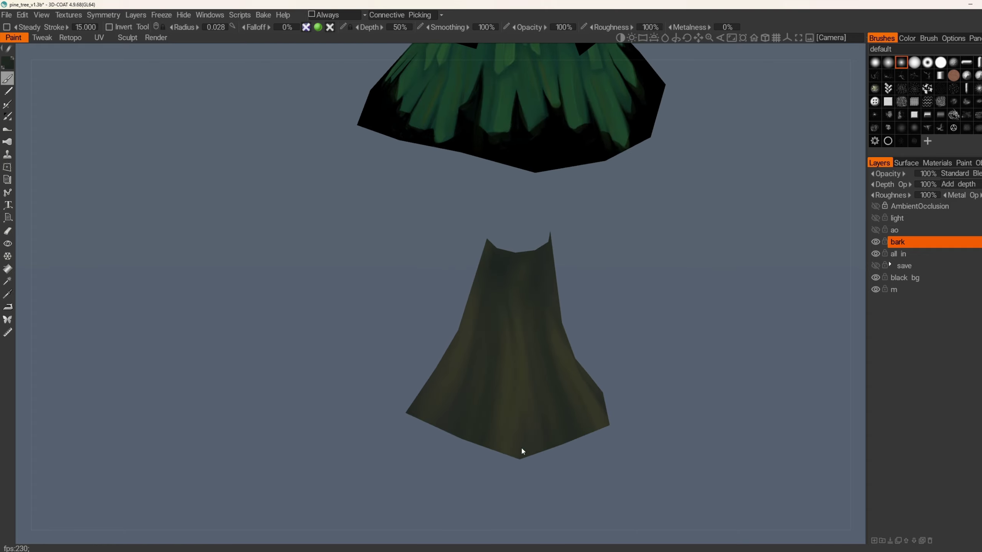
pyautogui.keyDown('alt'); pyautogui.moveTo(522, 450); pyautogui.dragTo(429, 320); pyautogui.keyUp('alt')
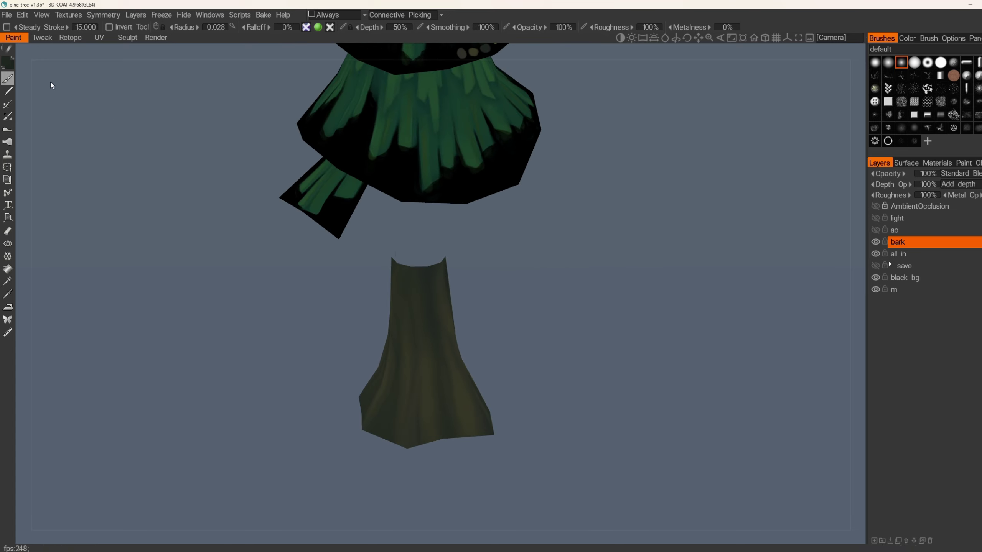
# - Try a lighter olive paint colour for a bark highlight on the trunk's base and undo the stroke
pyautogui.click(7, 61)
pyautogui.click(387, 206)
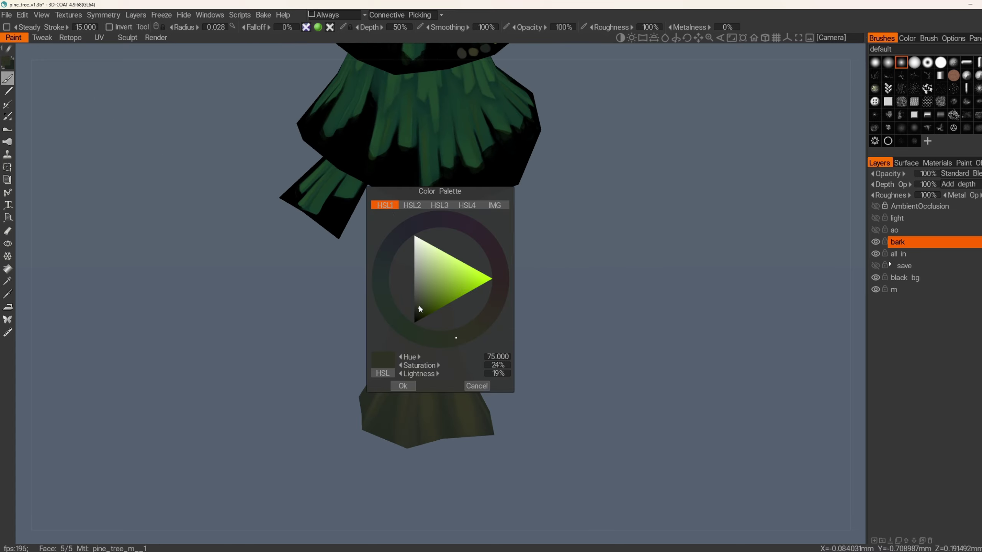
pyautogui.moveTo(419, 309); pyautogui.dragTo(423, 303)
pyautogui.click(465, 334)
pyautogui.click(404, 386)
pyautogui.keyDown('alt'); pyautogui.moveTo(405, 386); pyautogui.dragTo(423, 406); pyautogui.keyUp('alt')
pyautogui.keyDown('alt'); pyautogui.moveTo(459, 446); pyautogui.dragTo(435, 446); pyautogui.keyUp('alt')
pyautogui.hotkey('ctrl', 'z')
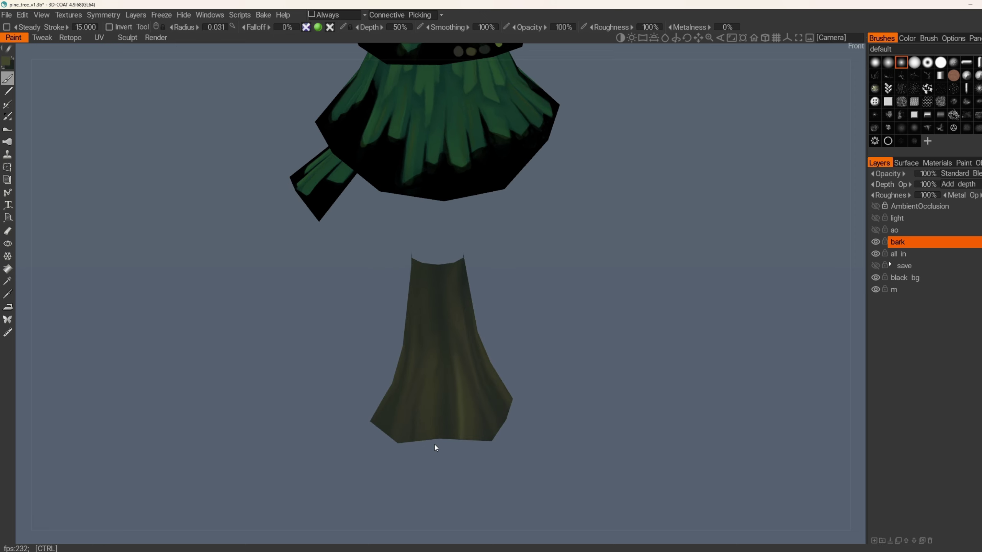
# - Mix an olive paint colour with hue 69.091, saturation 47% and lightness 27% for the bark highlights
pyautogui.click(7, 63)
pyautogui.moveTo(425, 305); pyautogui.dragTo(423, 307)
pyautogui.click(469, 333)
pyautogui.click(402, 385)
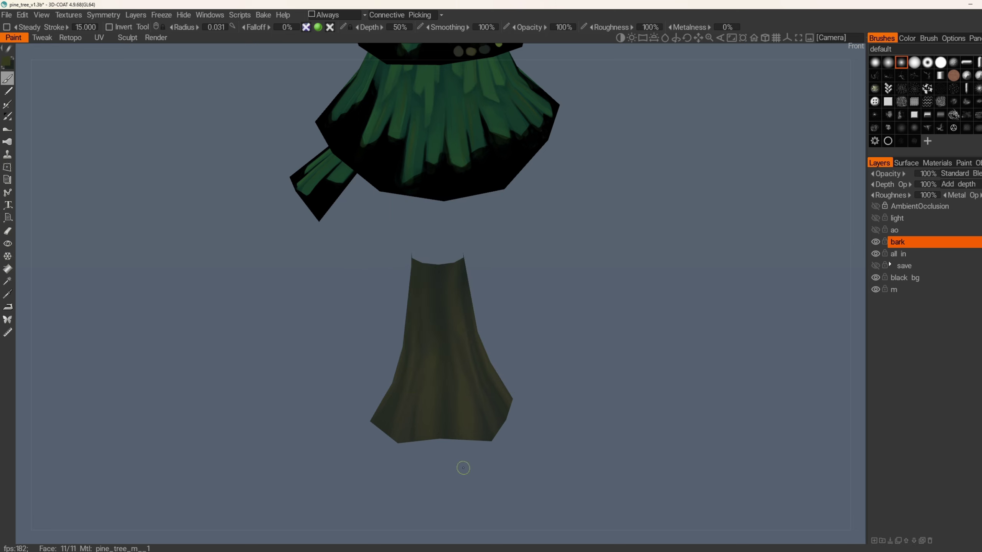
pyautogui.keyDown('alt'); pyautogui.moveTo(463, 468); pyautogui.dragTo(413, 350); pyautogui.keyUp('alt')
pyautogui.click(7, 63)
pyautogui.click(425, 304)
pyautogui.click(404, 387)
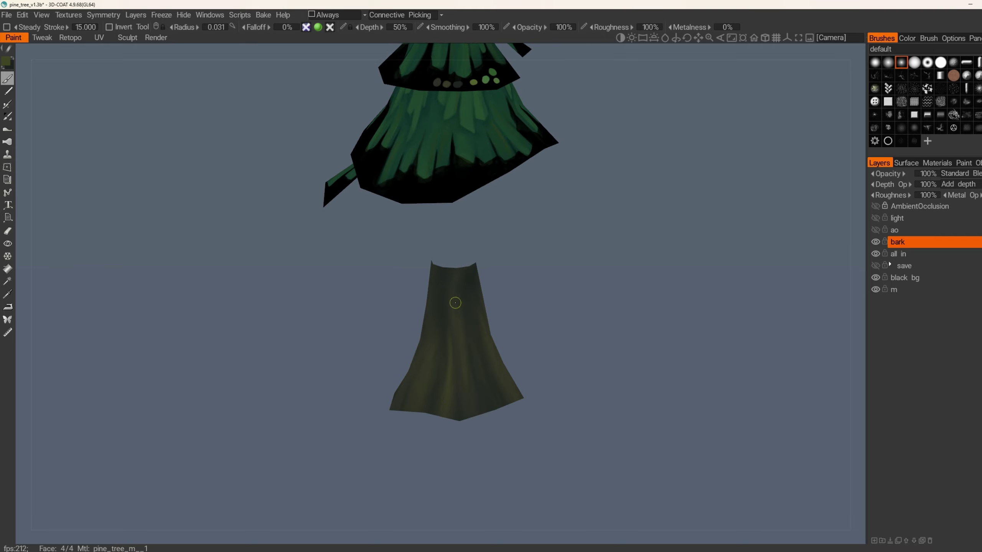
# - Paint thin olive highlights along the bark ridges around the trunk with a brush radius of 0.031
pyautogui.keyDown('alt'); pyautogui.moveTo(456, 303); pyautogui.dragTo(512, 386); pyautogui.keyUp('alt')
pyautogui.keyDown('alt'); pyautogui.moveTo(511, 348); pyautogui.dragTo(532, 424); pyautogui.keyUp('alt')
pyautogui.keyDown('alt'); pyautogui.moveTo(533, 422); pyautogui.dragTo(482, 413, button='right'); pyautogui.keyUp('alt')
pyautogui.keyDown('alt'); pyautogui.moveTo(482, 413); pyautogui.dragTo(445, 286); pyautogui.keyUp('alt')
# - Change the paint colour to a dark reddish brown and begin tinting the trunk's bark streaks with it
pyautogui.click(5, 62)
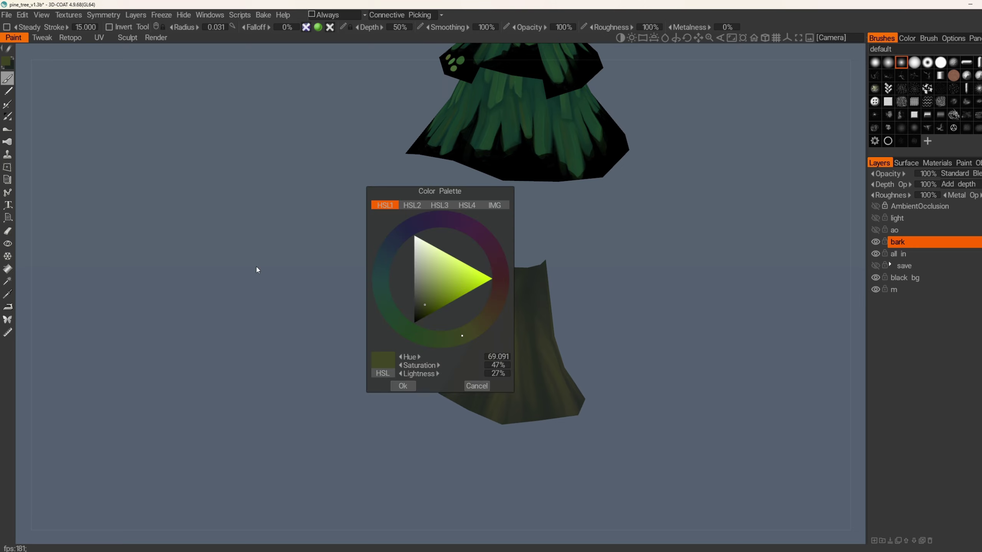
pyautogui.click(495, 304)
pyautogui.click(419, 311)
pyautogui.click(402, 385)
pyautogui.keyDown('alt'); pyautogui.moveTo(403, 394); pyautogui.dragTo(484, 457); pyautogui.keyUp('alt')
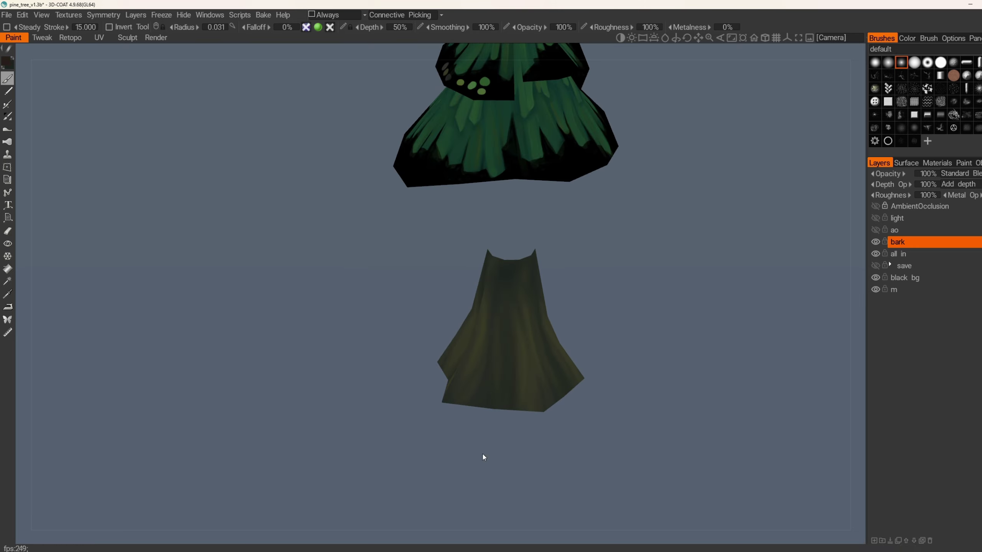
pyautogui.moveTo(508, 286)
pyautogui.keyDown('alt'); pyautogui.mouseDown()
pyautogui.moveTo(506, 351)
pyautogui.moveTo(469, 401)
pyautogui.moveTo(478, 356)
pyautogui.moveTo(459, 327)
pyautogui.moveTo(459, 424)
pyautogui.mouseUp(); pyautogui.keyUp('alt')
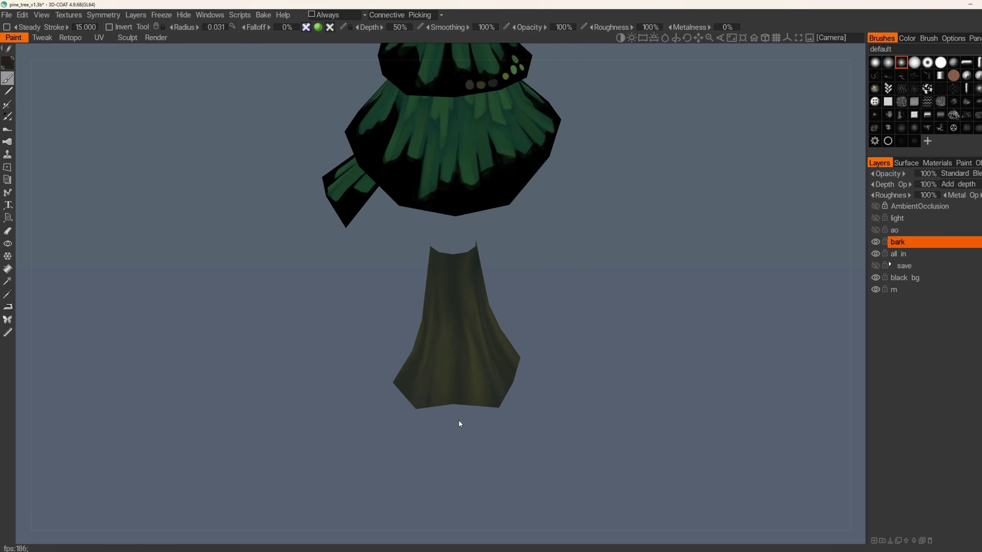
# - Add dark brown touches to the bark around the rest of the trunk and review the whole tree
pyautogui.keyDown('alt'); pyautogui.moveTo(490, 382); pyautogui.dragTo(438, 330); pyautogui.keyUp('alt')
pyautogui.keyDown('alt'); pyautogui.moveTo(412, 361); pyautogui.dragTo(390, 326); pyautogui.keyUp('alt')
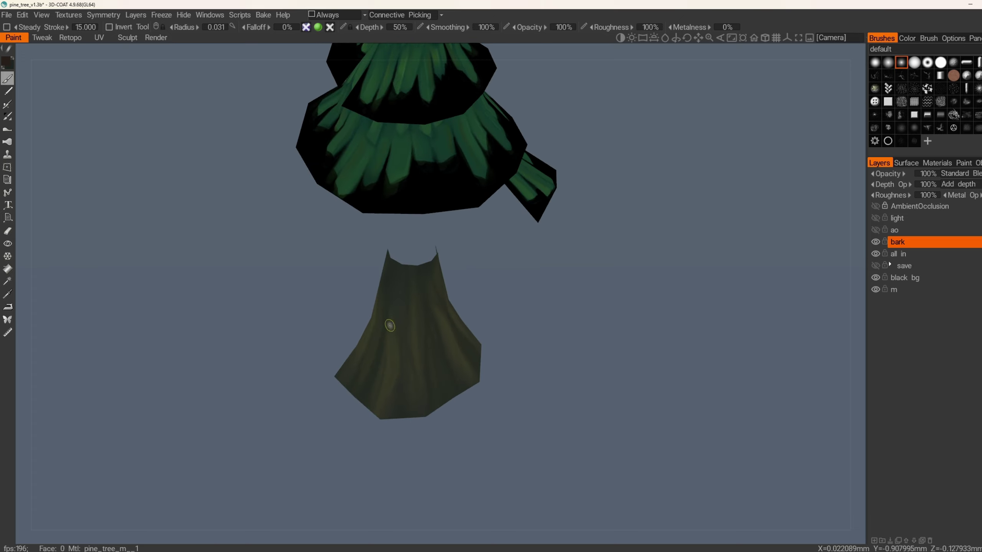
pyautogui.keyDown('alt'); pyautogui.moveTo(395, 378); pyautogui.dragTo(466, 403); pyautogui.keyUp('alt')
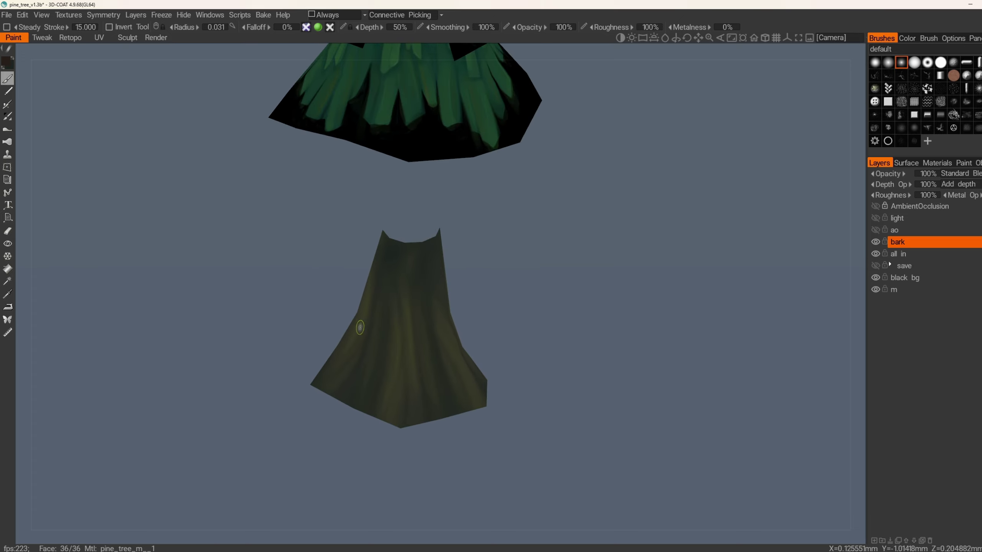
pyautogui.keyDown('alt'); pyautogui.moveTo(359, 328); pyautogui.dragTo(623, 333); pyautogui.keyUp('alt')
pyautogui.scroll(-4, 451, 357)
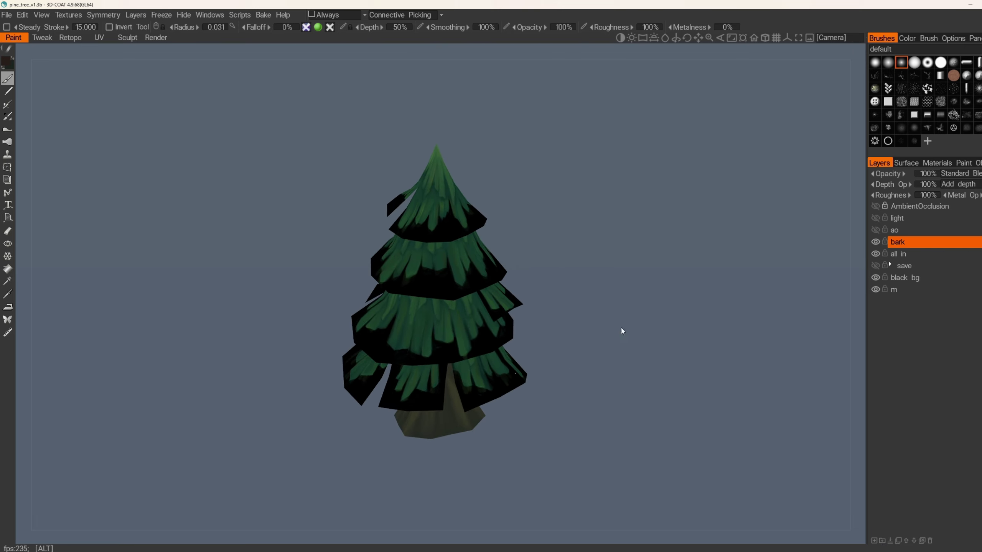
# - Make the light and ao layers visible again over the painted tree
pyautogui.click(876, 218)
pyautogui.click(875, 230)
pyautogui.keyDown('alt'); pyautogui.moveTo(627, 267); pyautogui.dragTo(684, 325); pyautogui.keyUp('alt')
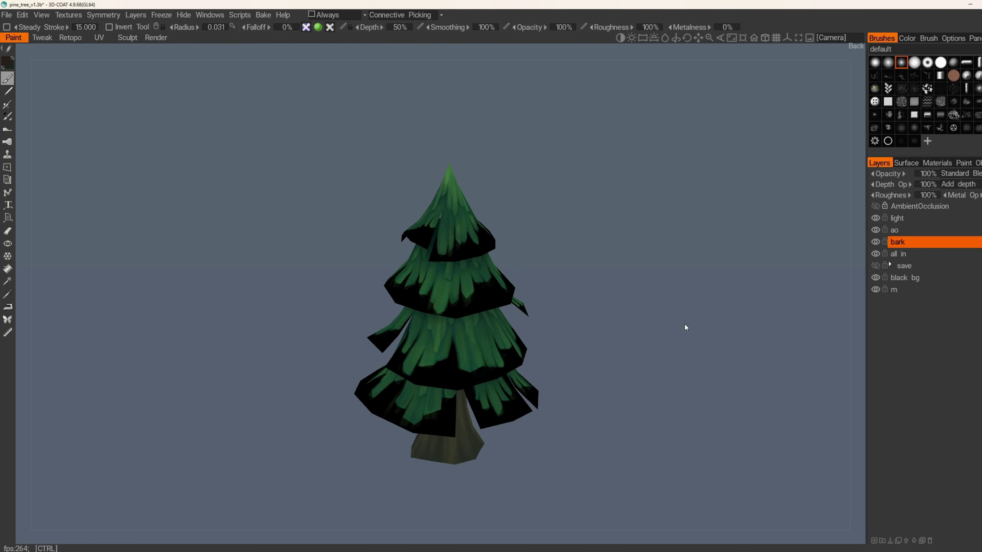
# - Add a new layer above the light layer and name it gr
pyautogui.click(913, 220)
pyautogui.hotkey('ctrl', 'shift', 'n')
pyautogui.doubleClick(913, 220)
pyautogui.write('gr')
pyautogui.press('Return')
pyautogui.keyDown('alt'); pyautogui.moveTo(637, 272); pyautogui.dragTo(634, 245); pyautogui.keyUp('alt')
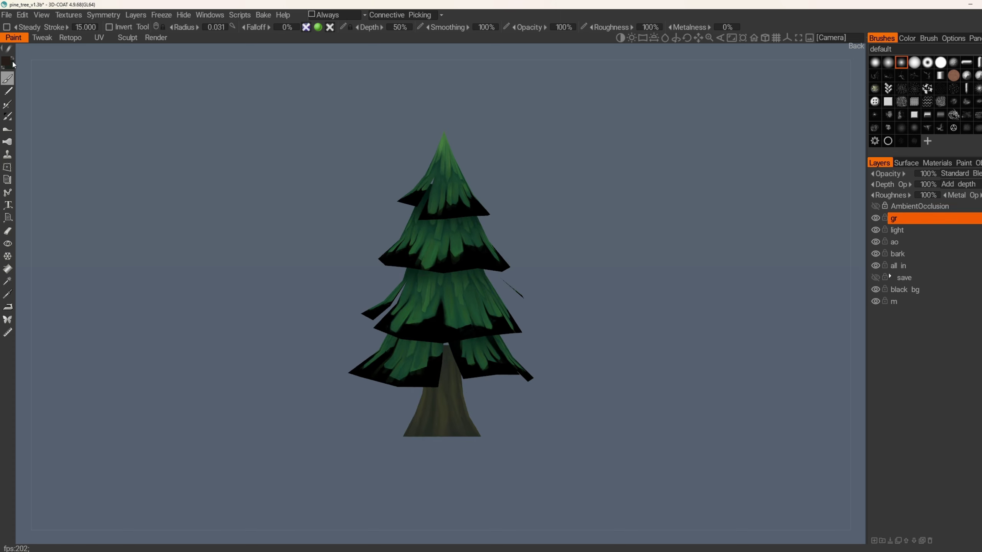
# - Mix a muted blue as one of the two gradient colours
pyautogui.click(6, 61)
pyautogui.moveTo(453, 193); pyautogui.dragTo(565, 187)
pyautogui.moveTo(486, 267)
pyautogui.mouseDown()
pyautogui.moveTo(504, 233)
pyautogui.moveTo(499, 243)
pyautogui.mouseUp()
pyautogui.click(537, 288)
pyautogui.click(537, 286)
pyautogui.click(513, 381)
pyautogui.press('x')
# - Mix a pale olive green with hue 66.509, saturation 24% and lightness 68% as the other gradient colour
pyautogui.click(5, 61)
pyautogui.click(428, 270)
pyautogui.moveTo(419, 336); pyautogui.dragTo(459, 336)
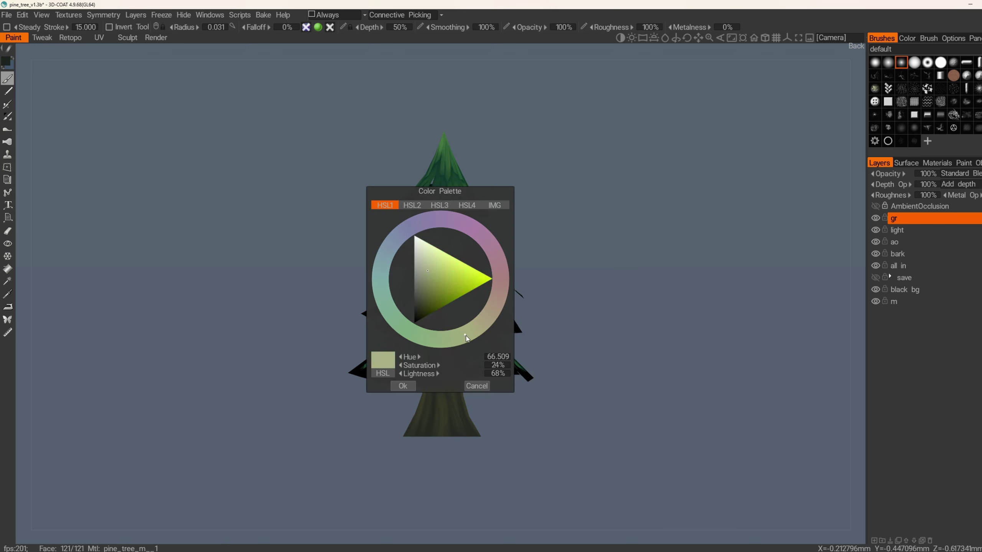
pyautogui.click(403, 386)
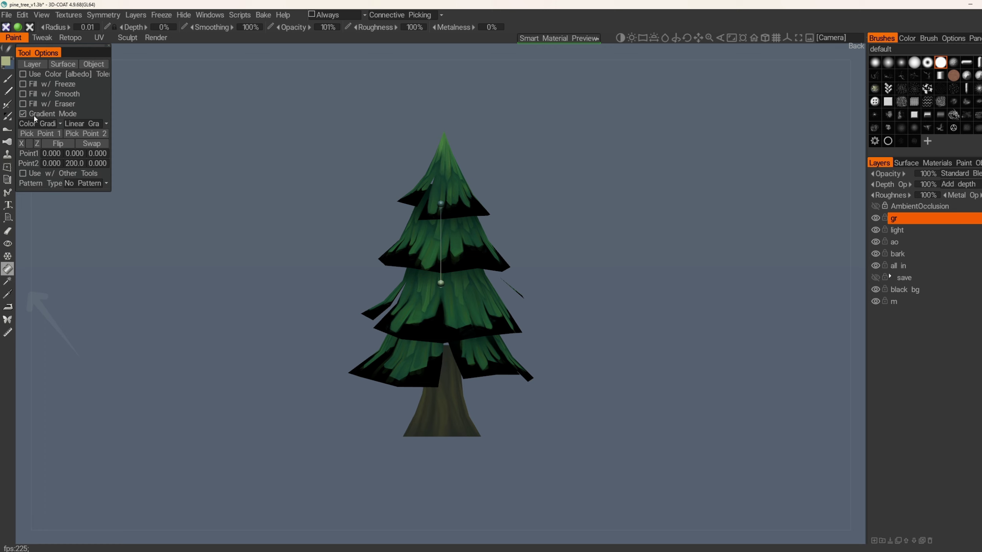
# - Fill the gr layer with a linear colour gradient running from blue at the trunk's base to pale green at the tree's tip
pyautogui.moveTo(440, 280); pyautogui.dragTo(444, 439)
pyautogui.moveTo(441, 204); pyautogui.dragTo(443, 128)
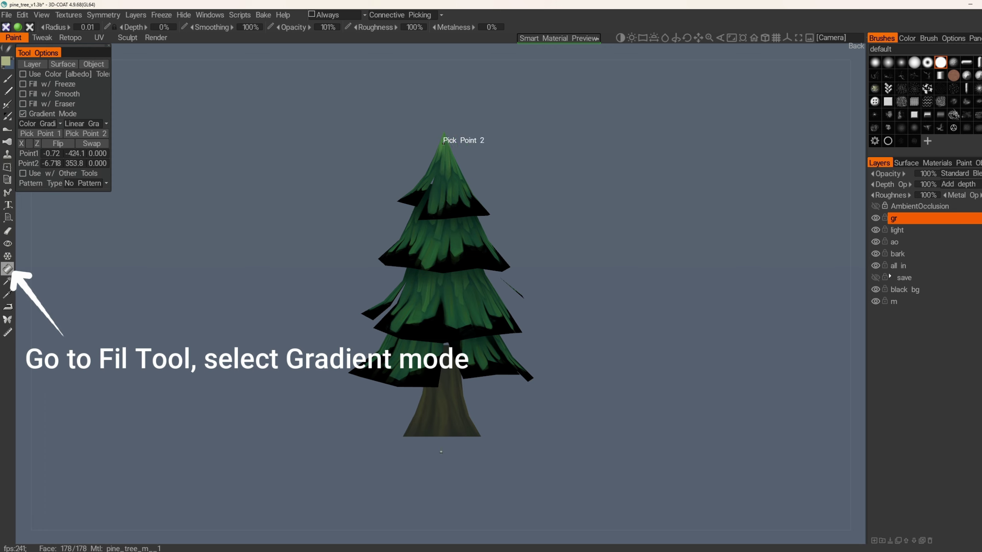
pyautogui.press('x')
pyautogui.click(437, 409)
pyautogui.hotkey('ctrl', 'z')
pyautogui.keyDown('alt'); pyautogui.moveTo(234, 260); pyautogui.dragTo(215, 222); pyautogui.keyUp('alt')
pyautogui.click(32, 65)
pyautogui.click(376, 308)
pyautogui.keyDown('alt'); pyautogui.moveTo(387, 337); pyautogui.dragTo(390, 298, button='right'); pyautogui.keyUp('alt')
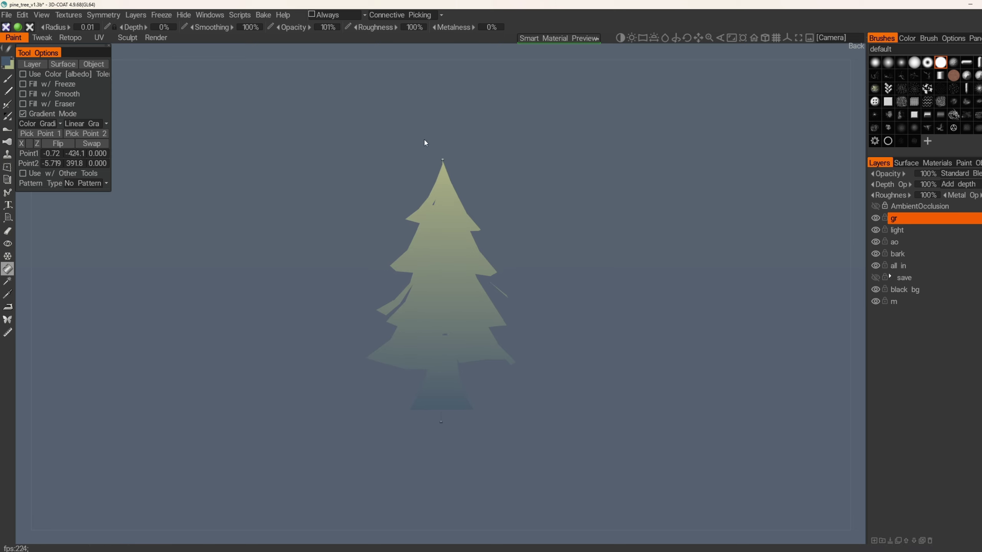
# - Extend the gradient's upper point well above the tree's tip and refill the gr layer
pyautogui.moveTo(443, 159); pyautogui.dragTo(443, 114)
pyautogui.click(33, 65)
pyautogui.click(370, 311)
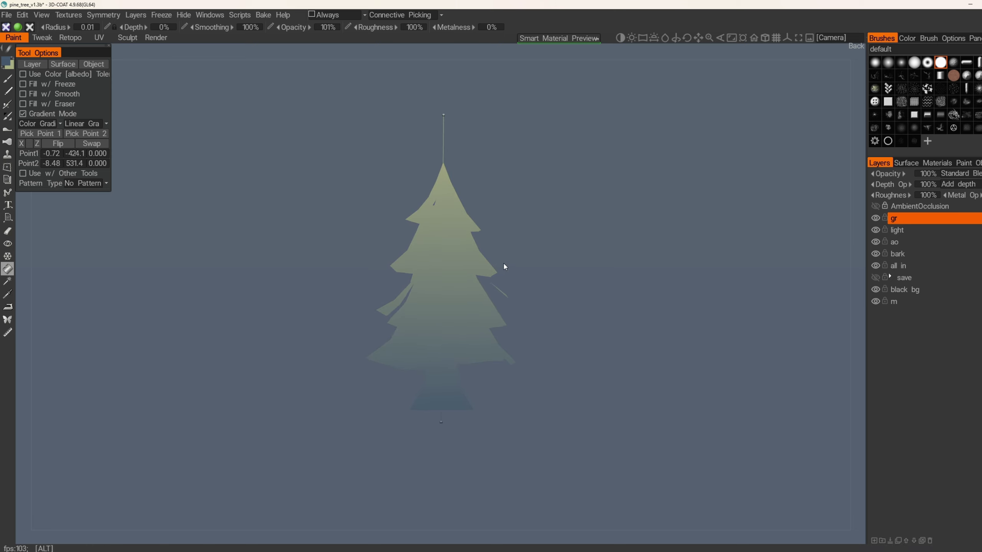
# - Set the gr layer's blending mode to Overlay and its opacity to 33%
pyautogui.keyDown('alt'); pyautogui.moveTo(504, 265); pyautogui.dragTo(526, 270); pyautogui.keyUp('alt')
pyautogui.keyDown('alt'); pyautogui.moveTo(526, 269); pyautogui.dragTo(687, 260, button='right'); pyautogui.keyUp('alt')
pyautogui.click(955, 173)
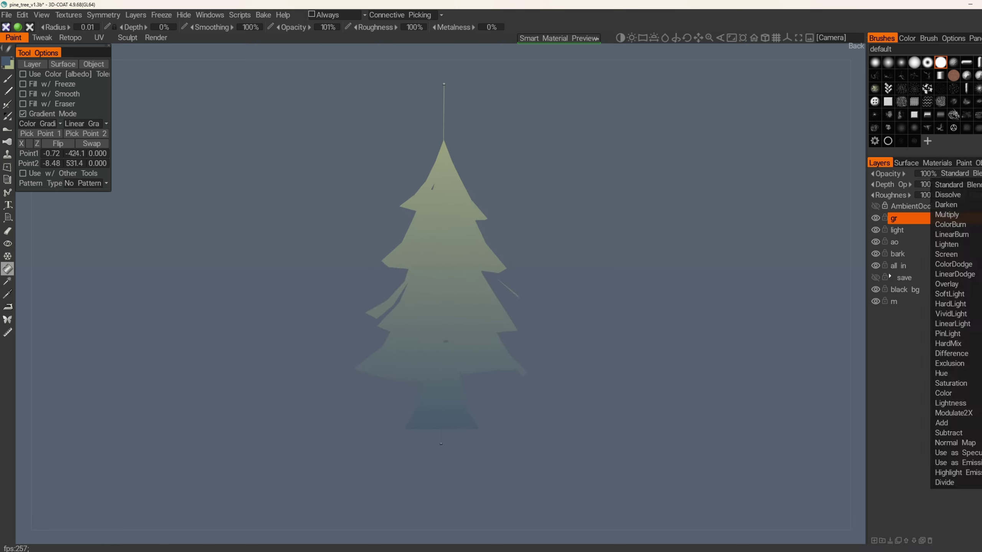
pyautogui.click(954, 286)
pyautogui.click(931, 175)
pyautogui.write('33')
pyautogui.press('Return')
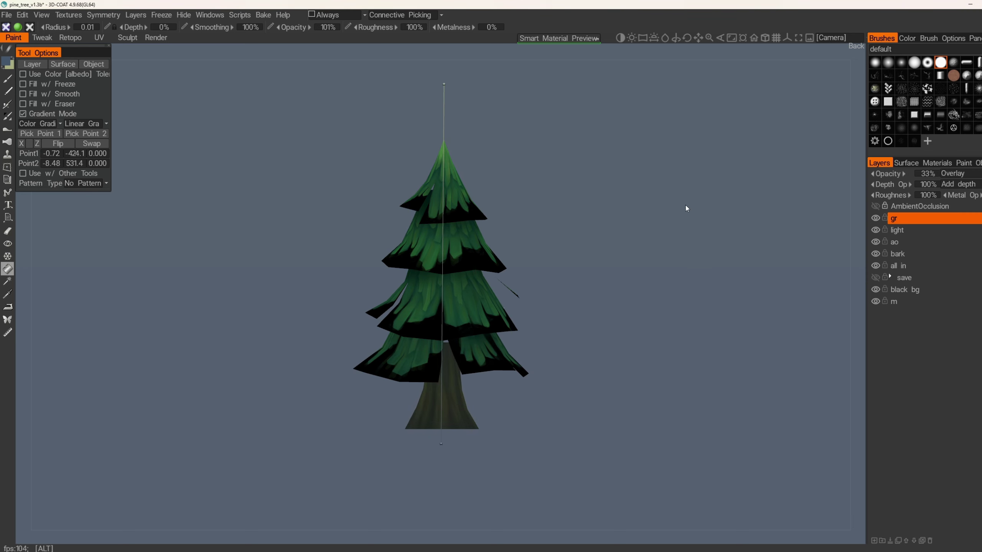
# - Compare the tree with and without the gr layer and mix a deeper, darker blue for the gradient's lower colour
pyautogui.keyDown('alt'); pyautogui.moveTo(685, 206); pyautogui.dragTo(709, 214); pyautogui.keyUp('alt')
pyautogui.click(8, 78)
pyautogui.keyDown('alt'); pyautogui.moveTo(481, 170); pyautogui.dragTo(785, 189); pyautogui.keyUp('alt')
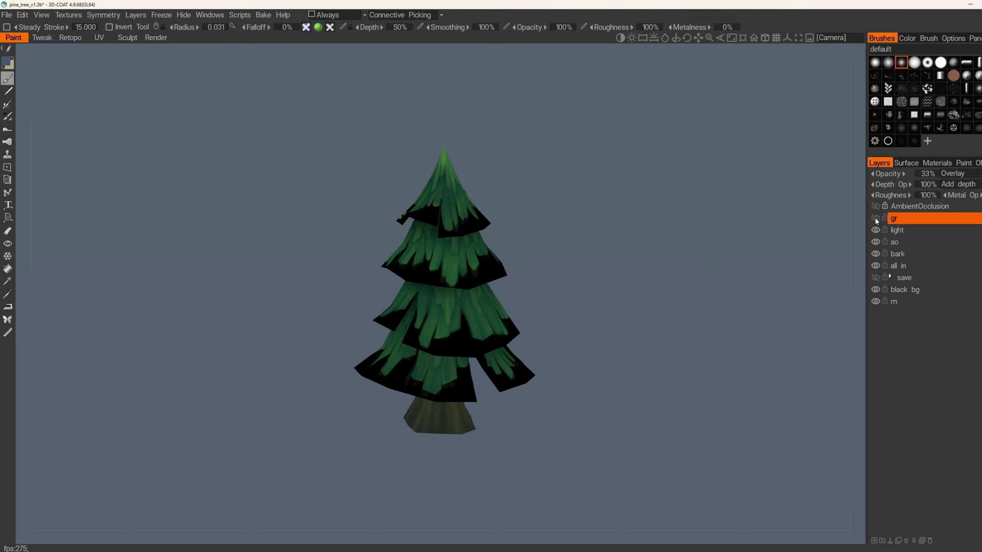
pyautogui.click(8, 63)
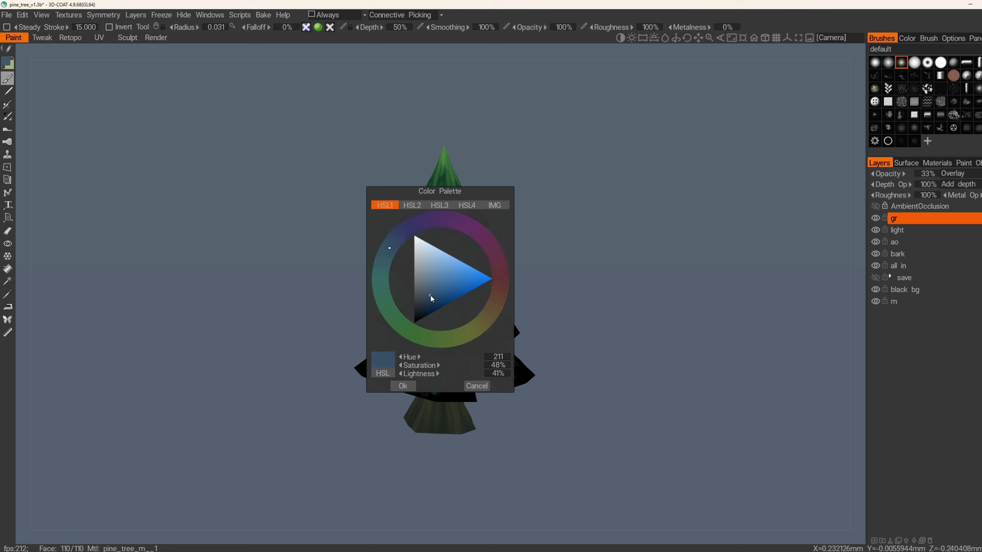
pyautogui.click(394, 243)
pyautogui.click(430, 300)
pyautogui.click(402, 386)
# - Refill the gr gradient over the whole tree object with the deeper blue at the base
pyautogui.keyDown('alt'); pyautogui.keyDown('shift'); pyautogui.moveTo(398, 363); pyautogui.dragTo(332, 348); pyautogui.keyUp('shift'); pyautogui.keyUp('alt')
pyautogui.click(12, 58)
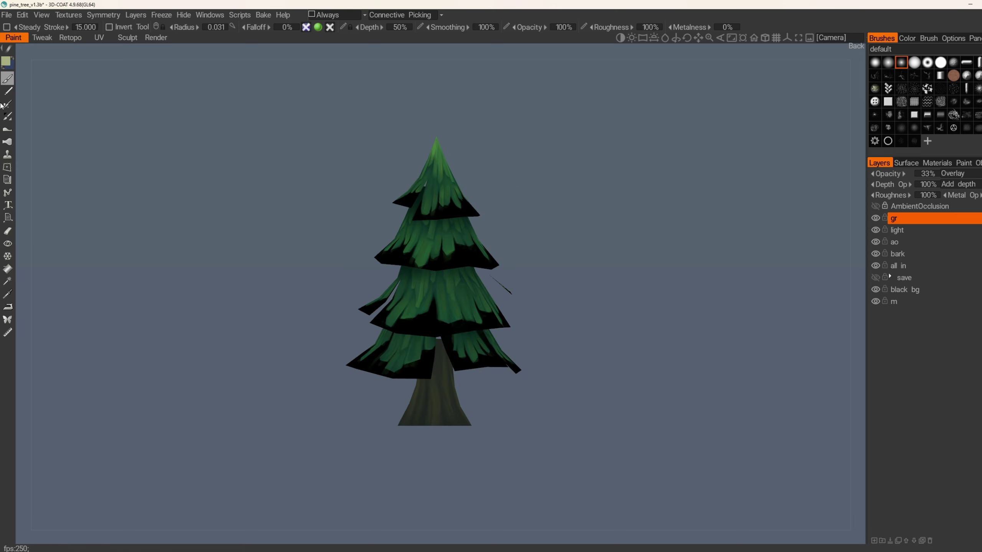
pyautogui.click(7, 268)
pyautogui.press('x')
pyautogui.click(95, 65)
pyautogui.click(374, 307)
pyautogui.keyDown('alt'); pyautogui.moveTo(369, 299); pyautogui.dragTo(382, 284); pyautogui.keyUp('alt')
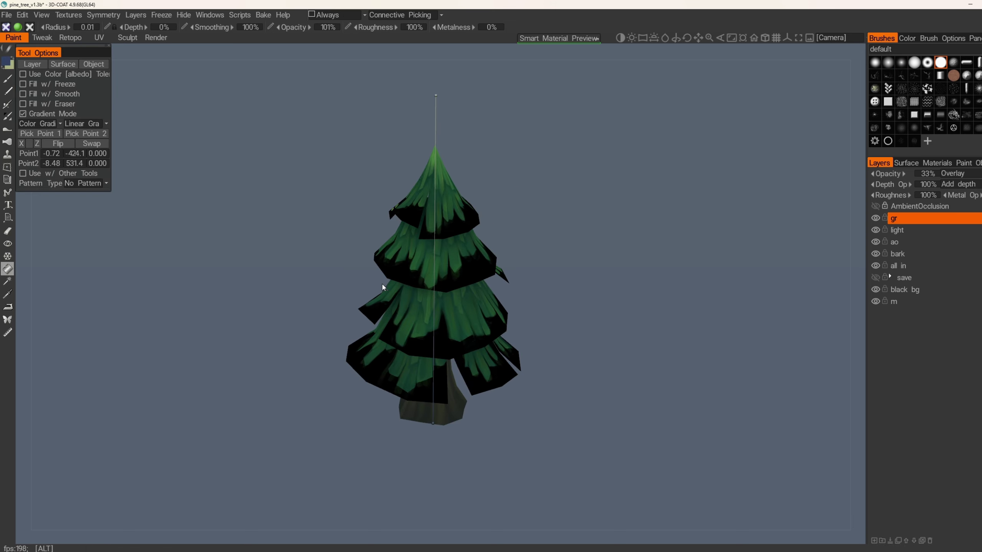
# - Switch back to the brush and save the tree scene
pyautogui.click(7, 78)
pyautogui.keyDown('alt'); pyautogui.moveTo(333, 224); pyautogui.dragTo(357, 225); pyautogui.keyUp('alt')
pyautogui.hotkey('ctrl', 's')
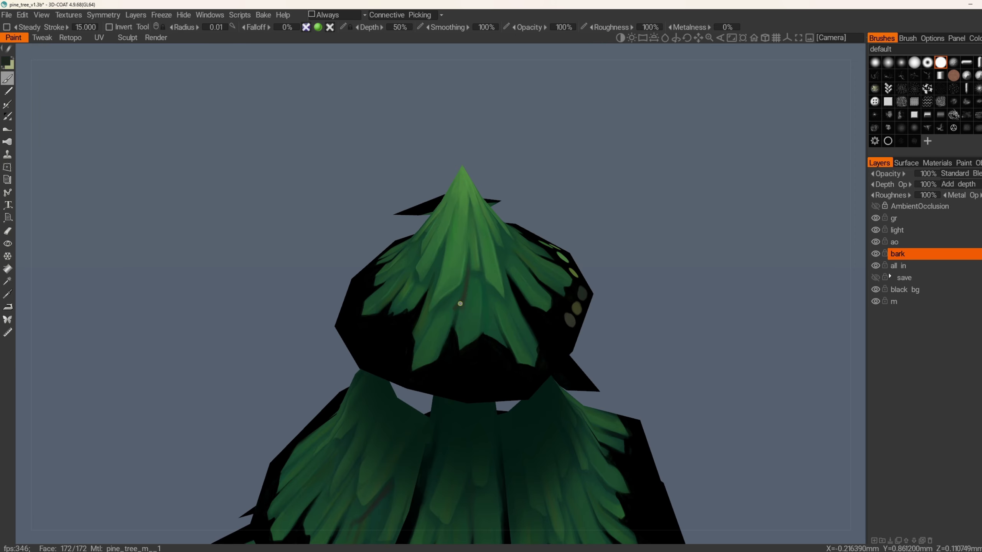
# - Paint thin dark brown twigs emerging between the top tier's needles on the bark layer with a brush radius of 0.01
pyautogui.scroll(-3, 462, 338)
pyautogui.moveTo(449, 355)
pyautogui.keyDown('alt'); pyautogui.mouseDown()
pyautogui.moveTo(464, 339)
pyautogui.moveTo(439, 326)
pyautogui.moveTo(425, 289)
pyautogui.moveTo(437, 298)
pyautogui.moveTo(361, 316)
pyautogui.moveTo(412, 318)
pyautogui.moveTo(393, 317)
pyautogui.mouseUp(); pyautogui.keyUp('alt')
pyautogui.hotkey('ctrl', 'z')
pyautogui.moveTo(436, 329); pyautogui.dragTo(432, 351)
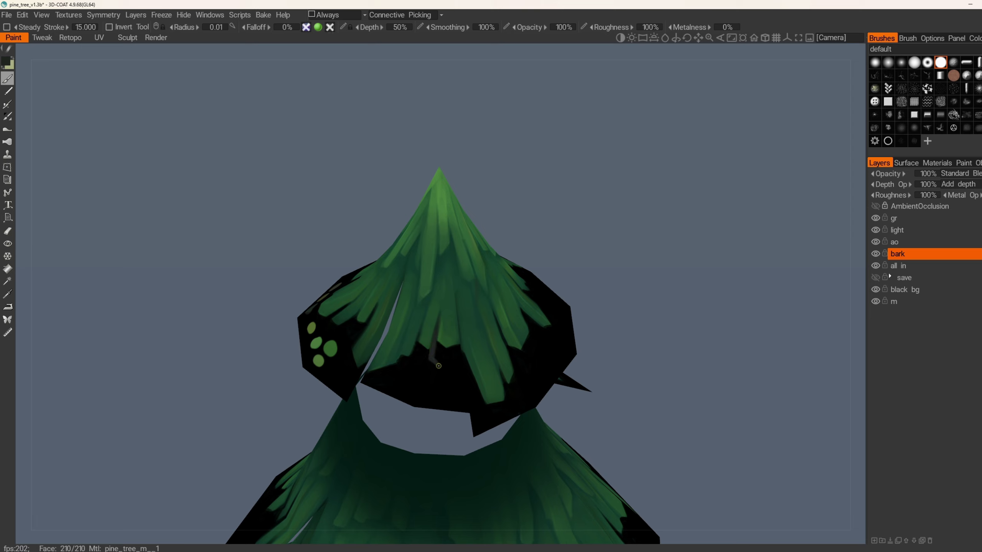
pyautogui.moveTo(427, 359)
pyautogui.keyDown('alt'); pyautogui.mouseDown()
pyautogui.moveTo(376, 331)
pyautogui.moveTo(430, 330)
pyautogui.moveTo(408, 302)
pyautogui.moveTo(228, 307)
pyautogui.moveTo(495, 328)
pyautogui.moveTo(430, 364)
pyautogui.moveTo(470, 354)
pyautogui.mouseUp(); pyautogui.keyUp('alt')
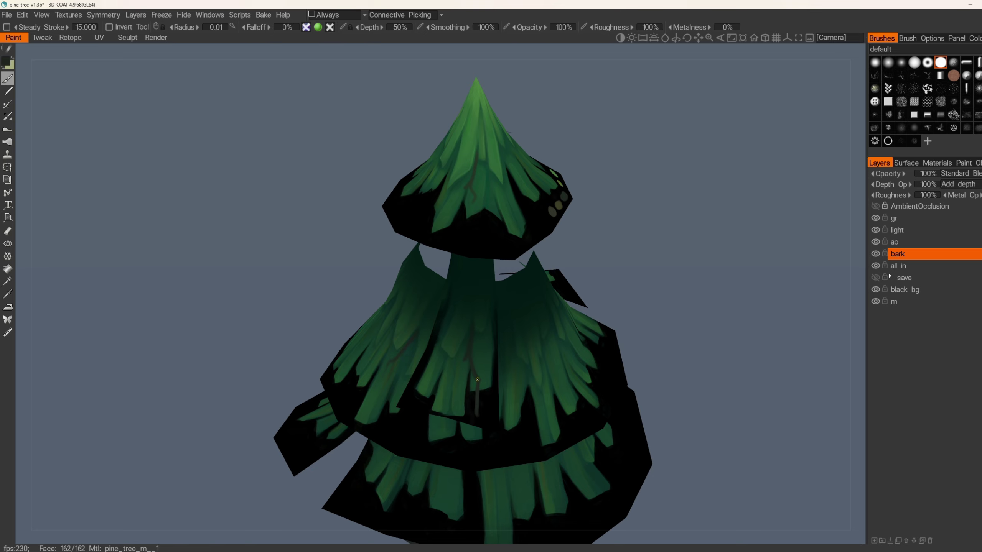
# - Paint a forked brown twig along the needles of the third tier's flap and look for further twig spots
pyautogui.keyDown('alt'); pyautogui.moveTo(461, 392); pyautogui.dragTo(464, 348, button='middle'); pyautogui.keyUp('alt')
pyautogui.keyDown('alt'); pyautogui.moveTo(465, 349); pyautogui.dragTo(499, 342); pyautogui.keyUp('alt')
pyautogui.keyDown('alt'); pyautogui.moveTo(480, 364); pyautogui.dragTo(489, 362, button='right'); pyautogui.keyUp('alt')
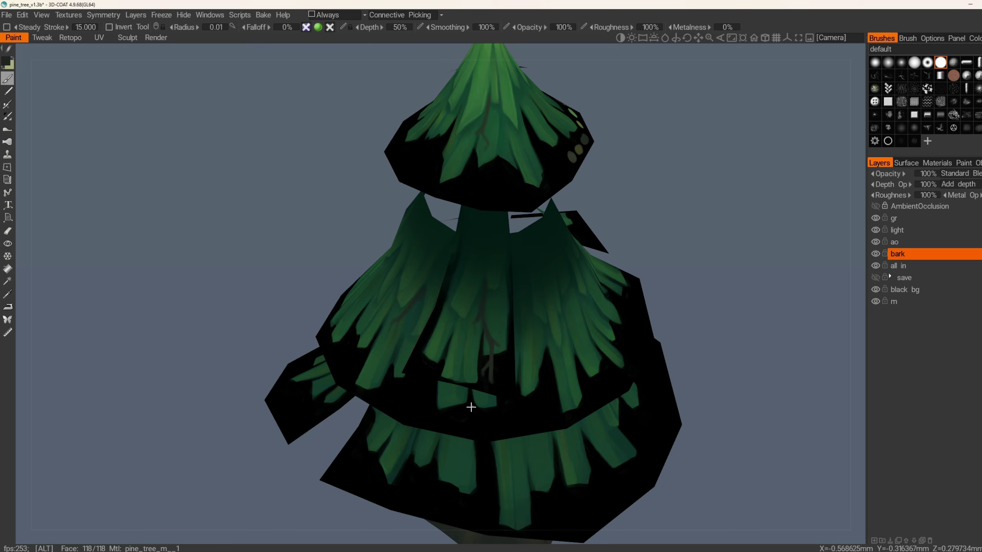
pyautogui.keyDown('alt'); pyautogui.moveTo(469, 403); pyautogui.dragTo(478, 309, button='right'); pyautogui.keyUp('alt')
pyautogui.keyDown('alt'); pyautogui.moveTo(477, 309); pyautogui.dragTo(510, 286); pyautogui.keyUp('alt')
pyautogui.keyDown('alt'); pyautogui.moveTo(510, 286); pyautogui.dragTo(440, 333, button='right'); pyautogui.keyUp('alt')
pyautogui.keyDown('alt'); pyautogui.moveTo(441, 332); pyautogui.dragTo(515, 333, button='middle'); pyautogui.keyUp('alt')
pyautogui.keyDown('alt'); pyautogui.moveTo(515, 333); pyautogui.dragTo(519, 346, button='right'); pyautogui.keyUp('alt')
pyautogui.keyDown('alt'); pyautogui.moveTo(520, 347); pyautogui.dragTo(555, 340); pyautogui.keyUp('alt')
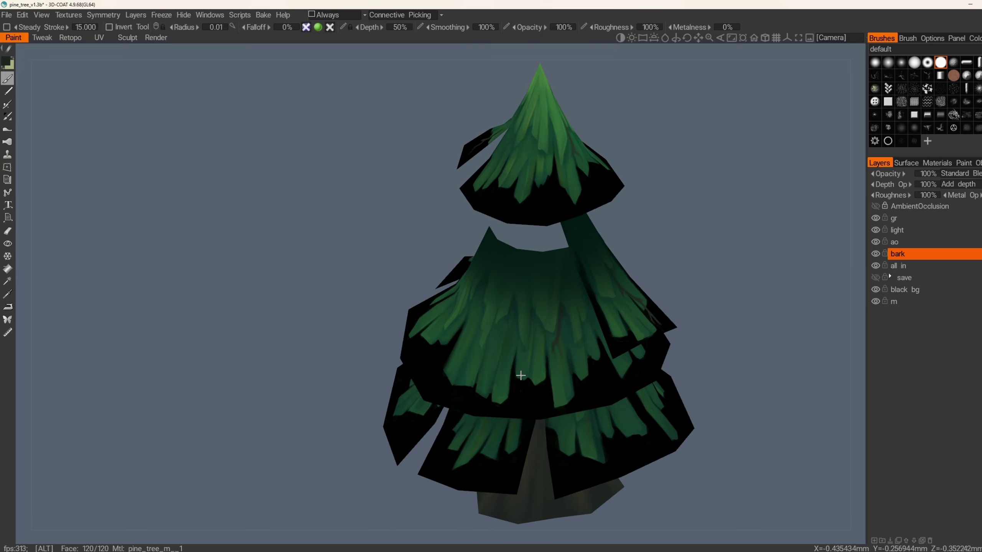
# - Add branching brown twigs to the needles on the other sides of the third tier
pyautogui.keyDown('alt'); pyautogui.moveTo(519, 375); pyautogui.dragTo(603, 347); pyautogui.keyUp('alt')
pyautogui.keyDown('alt'); pyautogui.moveTo(416, 321); pyautogui.dragTo(497, 367, button='middle'); pyautogui.keyUp('alt')
pyautogui.keyDown('alt'); pyautogui.moveTo(497, 366); pyautogui.dragTo(466, 318, button='right'); pyautogui.keyUp('alt')
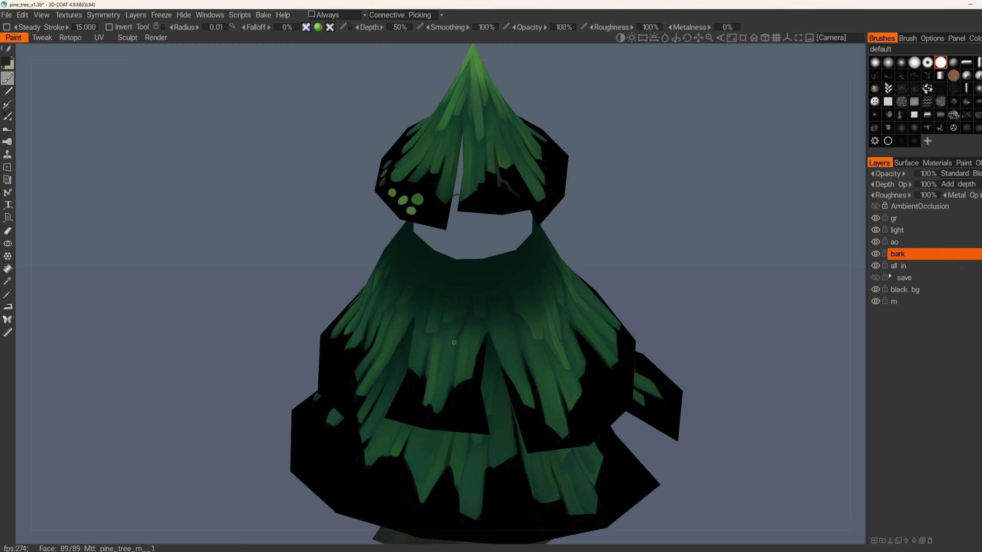
pyautogui.keyDown('alt'); pyautogui.moveTo(447, 347); pyautogui.dragTo(449, 401); pyautogui.keyUp('alt')
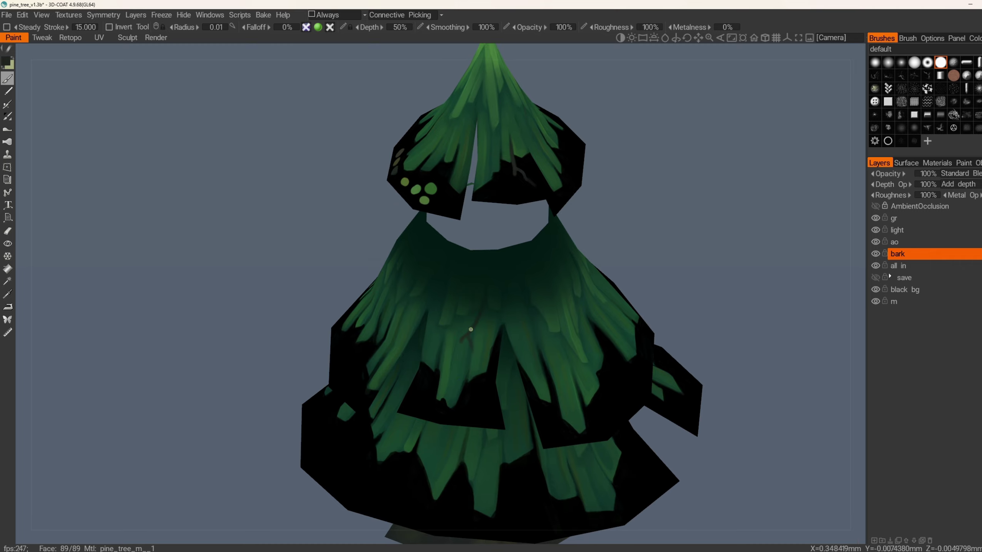
pyautogui.moveTo(467, 328)
pyautogui.keyDown('alt'); pyautogui.mouseDown()
pyautogui.moveTo(501, 340)
pyautogui.moveTo(526, 333)
pyautogui.moveTo(480, 320)
pyautogui.moveTo(488, 271)
pyautogui.mouseUp(); pyautogui.keyUp('alt')
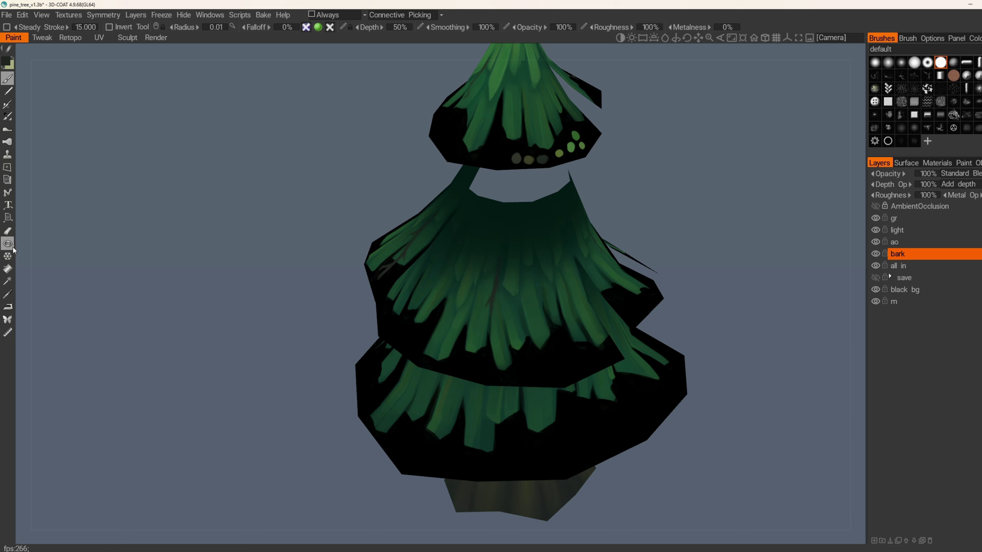
# - Hide most of the third tier and paint a forked twig at the needle tips of the bottom tier
pyautogui.moveTo(524, 308)
pyautogui.keyDown('alt'); pyautogui.mouseDown()
pyautogui.moveTo(451, 358)
pyautogui.moveTo(516, 365)
pyautogui.moveTo(525, 391)
pyautogui.mouseUp(); pyautogui.keyUp('alt')
pyautogui.keyDown('alt'); pyautogui.moveTo(525, 392); pyautogui.dragTo(527, 364); pyautogui.keyUp('alt')
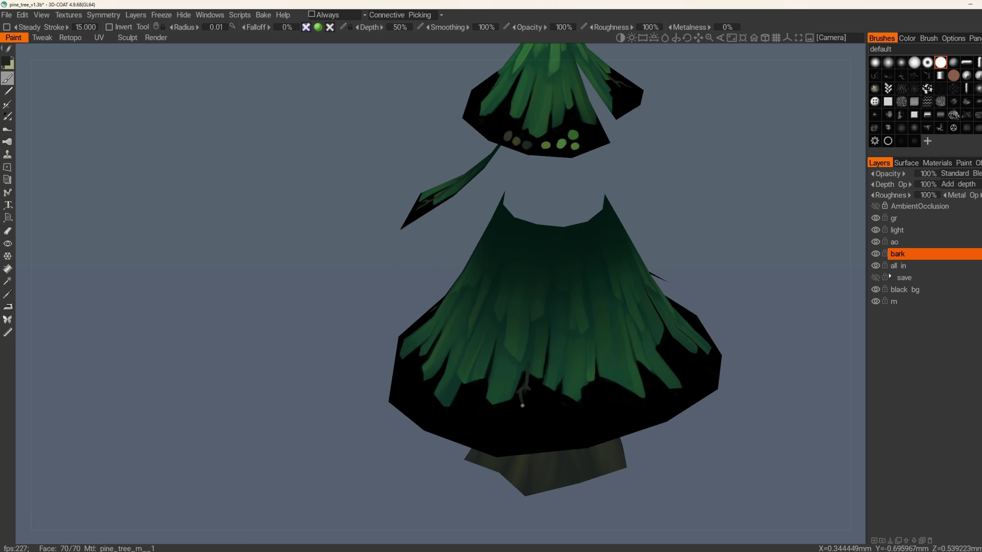
pyautogui.keyDown('alt'); pyautogui.moveTo(530, 388); pyautogui.dragTo(463, 360, button='right'); pyautogui.keyUp('alt')
pyautogui.keyDown('alt'); pyautogui.moveTo(460, 350); pyautogui.dragTo(469, 365); pyautogui.keyUp('alt')
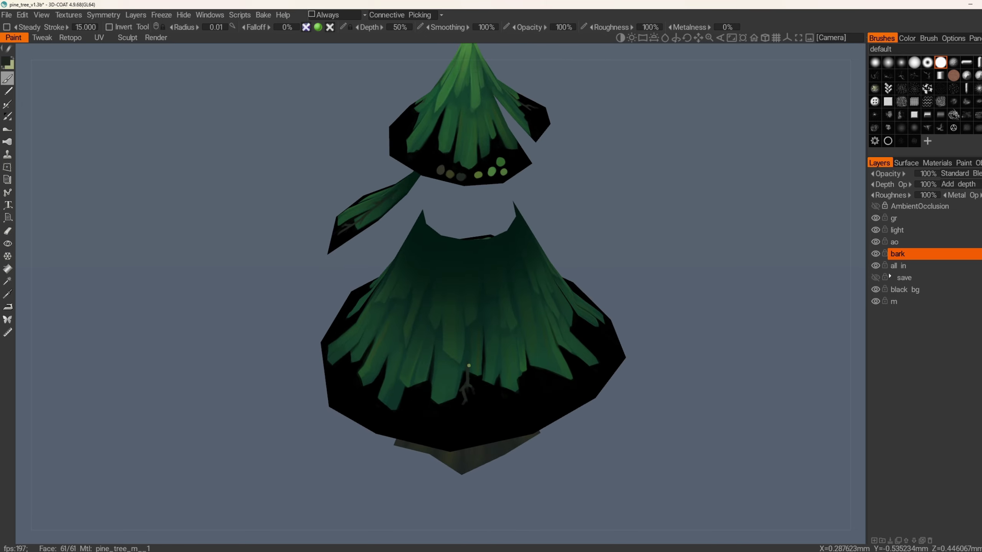
pyautogui.keyDown('alt'); pyautogui.moveTo(488, 314); pyautogui.dragTo(555, 357); pyautogui.keyUp('alt')
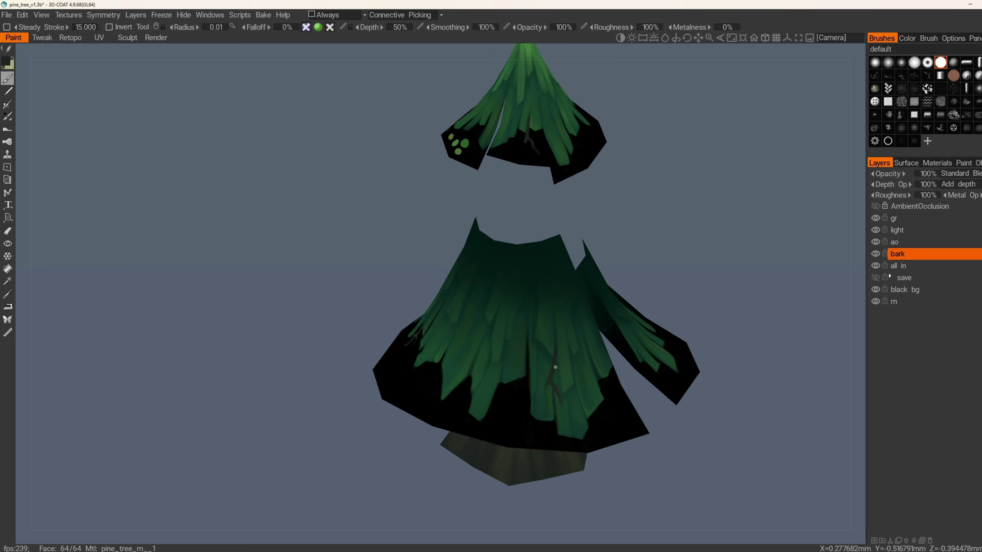
# - Paint more branching twigs over the needles of the bottom tier's separate flaps
pyautogui.keyDown('alt'); pyautogui.moveTo(520, 353); pyautogui.dragTo(452, 354, button='middle'); pyautogui.keyUp('alt')
pyautogui.keyDown('alt'); pyautogui.moveTo(452, 353); pyautogui.dragTo(414, 350, button='right'); pyautogui.keyUp('alt')
pyautogui.keyDown('alt'); pyautogui.moveTo(413, 350); pyautogui.dragTo(445, 334); pyautogui.keyUp('alt')
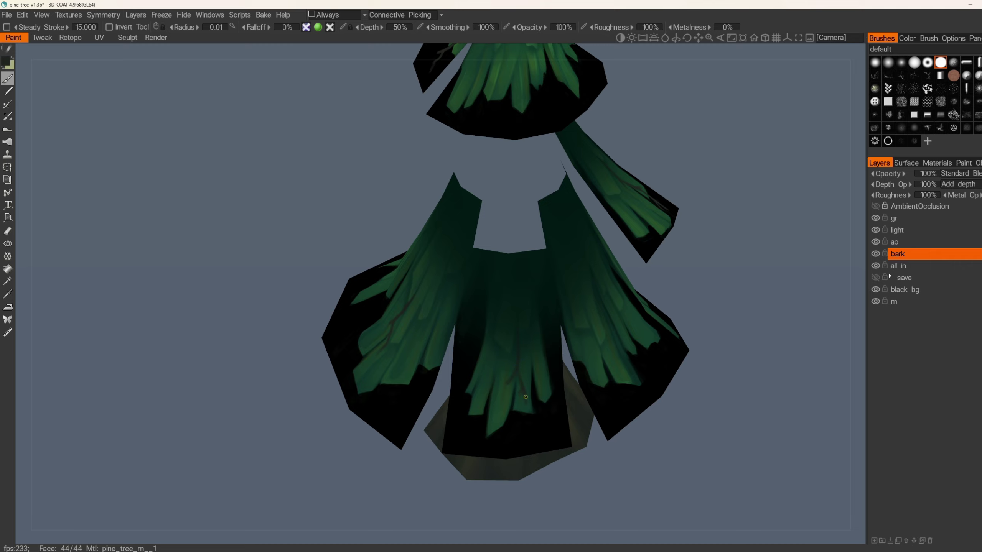
pyautogui.keyDown('alt'); pyautogui.moveTo(491, 367); pyautogui.dragTo(541, 354); pyautogui.keyUp('alt')
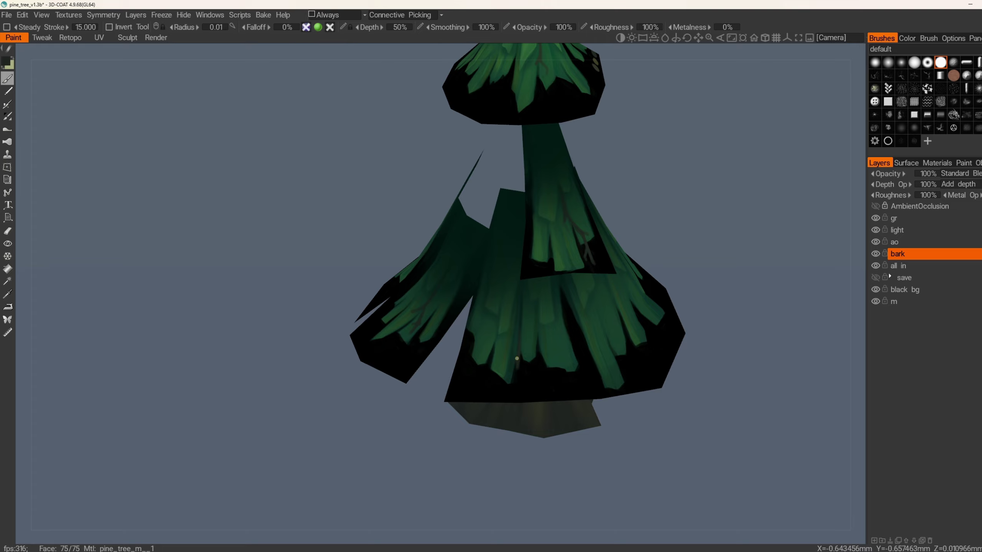
# - Finish the twigs around the bottom tier and bring the hidden needle tiers back into view
pyautogui.scroll(-3, 467, 332)
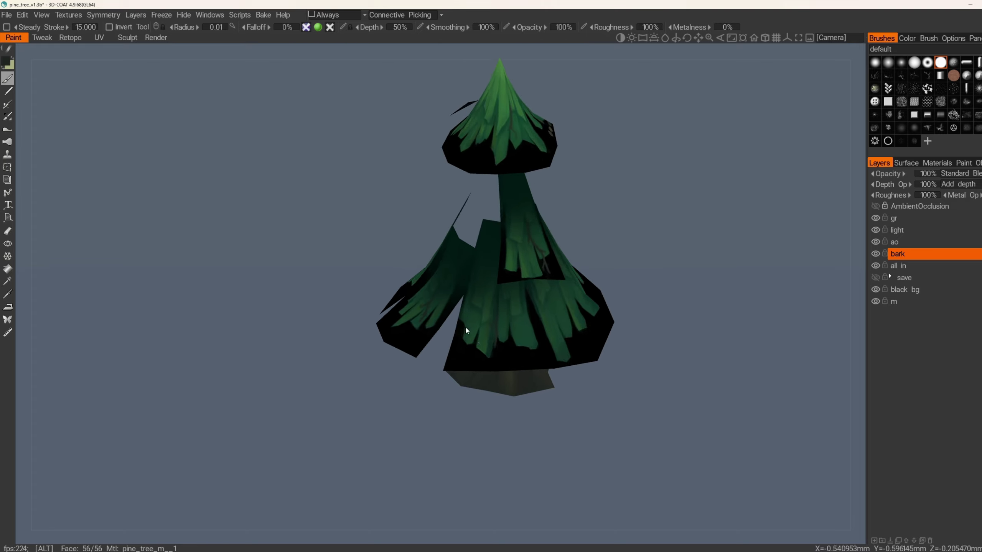
pyautogui.keyDown('alt'); pyautogui.moveTo(467, 333); pyautogui.dragTo(520, 310); pyautogui.keyUp('alt')
pyautogui.scroll(4, 529, 304)
pyautogui.press('e')
pyautogui.press('b')
pyautogui.scroll(-2, 548, 276)
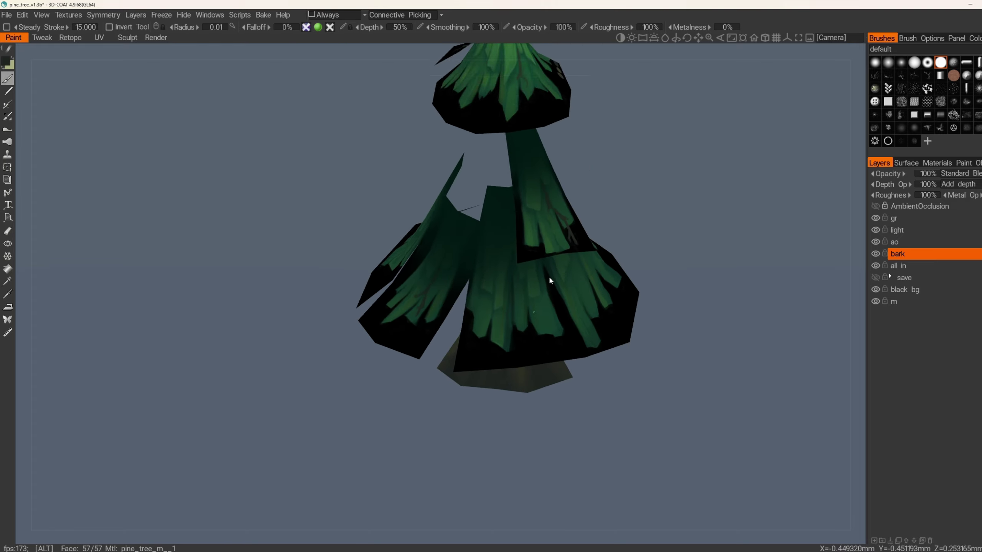
pyautogui.moveTo(549, 275)
pyautogui.keyDown('alt'); pyautogui.mouseDown()
pyautogui.moveTo(441, 362)
pyautogui.moveTo(441, 241)
pyautogui.moveTo(452, 347)
pyautogui.moveTo(252, 368)
pyautogui.moveTo(438, 302)
pyautogui.moveTo(315, 329)
pyautogui.moveTo(524, 342)
pyautogui.moveTo(561, 314)
pyautogui.moveTo(526, 351)
pyautogui.moveTo(546, 348)
pyautogui.moveTo(576, 307)
pyautogui.moveTo(557, 329)
pyautogui.moveTo(494, 312)
pyautogui.mouseUp(); pyautogui.keyUp('alt')
pyautogui.scroll(-4, 443, 276)
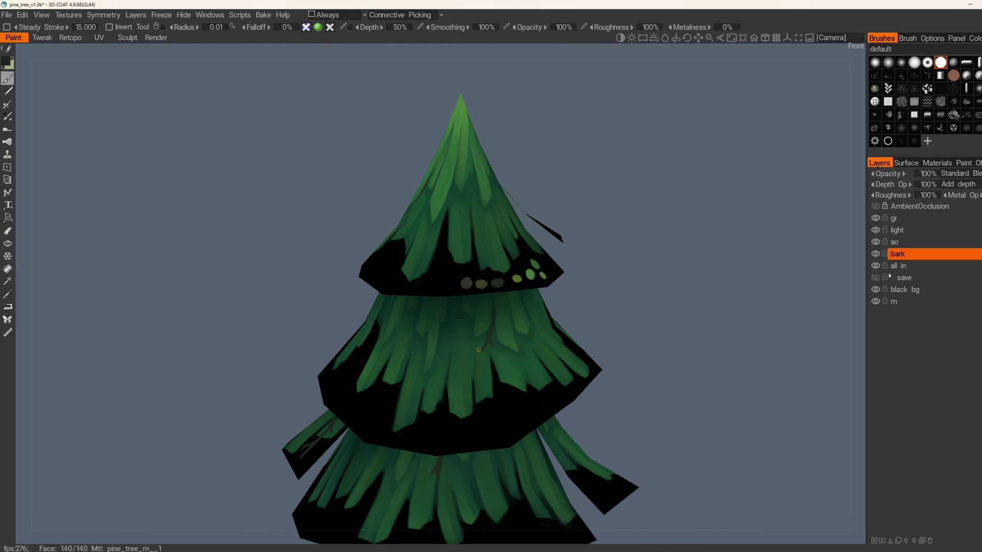
# - Paint thin brown twigs on the second tier's needles around the tree
pyautogui.keyDown('alt'); pyautogui.moveTo(477, 364); pyautogui.dragTo(400, 324); pyautogui.keyUp('alt')
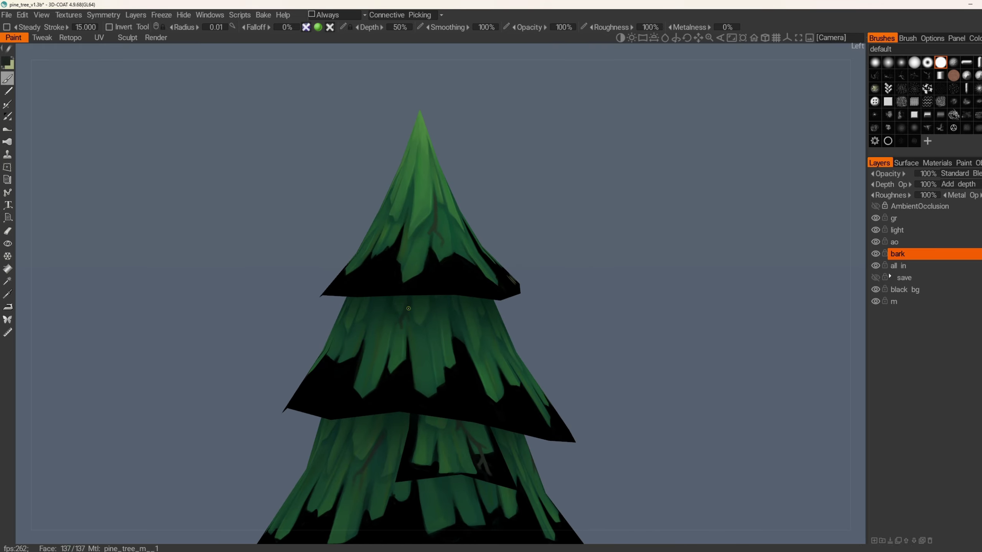
pyautogui.keyDown('alt'); pyautogui.moveTo(408, 309); pyautogui.dragTo(366, 310, button='right'); pyautogui.keyUp('alt')
pyautogui.keyDown('alt'); pyautogui.moveTo(366, 310); pyautogui.dragTo(422, 339); pyautogui.keyUp('alt')
# - Sample an olive-brown colour and paint fine highlights on the top tier's twig with a much smaller brush
pyautogui.press('v')
pyautogui.keyDown('alt'); pyautogui.moveTo(466, 410); pyautogui.dragTo(489, 359); pyautogui.keyUp('alt')
pyautogui.moveTo(502, 326)
pyautogui.mouseDown()
pyautogui.moveTo(495, 390)
pyautogui.moveTo(546, 385)
pyautogui.moveTo(446, 330)
pyautogui.moveTo(434, 395)
pyautogui.moveTo(497, 299)
pyautogui.moveTo(490, 291)
pyautogui.mouseUp()
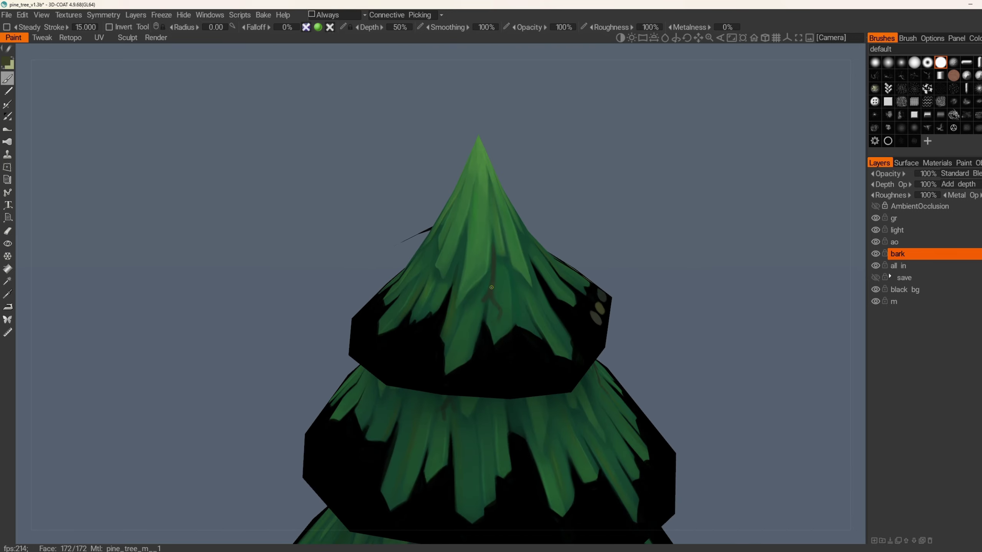
pyautogui.keyDown('alt'); pyautogui.moveTo(491, 287); pyautogui.dragTo(412, 268, button='right'); pyautogui.keyUp('alt')
pyautogui.keyDown('alt'); pyautogui.moveTo(411, 268); pyautogui.dragTo(502, 336); pyautogui.keyUp('alt')
pyautogui.keyDown('alt'); pyautogui.moveTo(503, 336); pyautogui.dragTo(557, 357, button='right'); pyautogui.keyUp('alt')
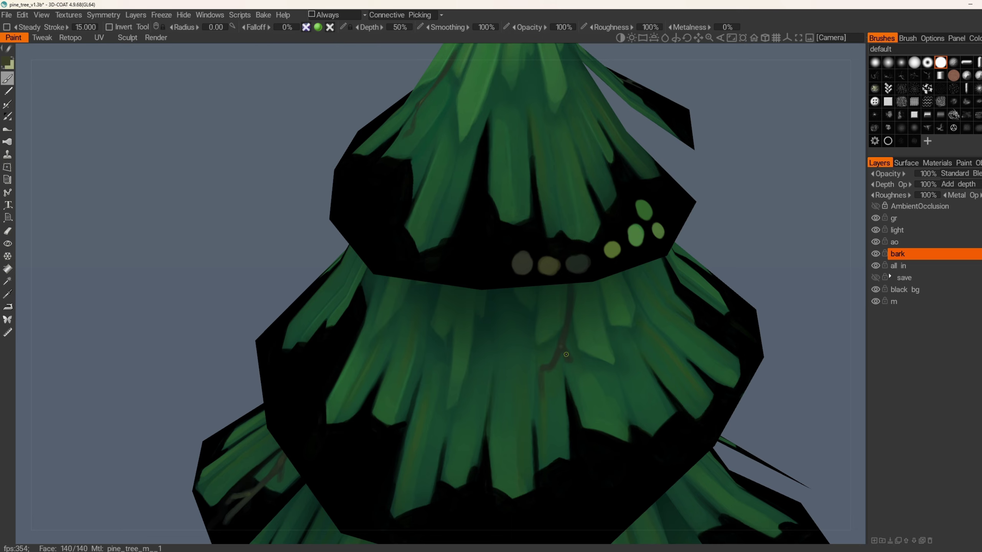
# - Add fine olive highlights to the forked twigs on the second and bottom tiers
pyautogui.scroll(-3, 508, 397)
pyautogui.scroll(4, 519, 333)
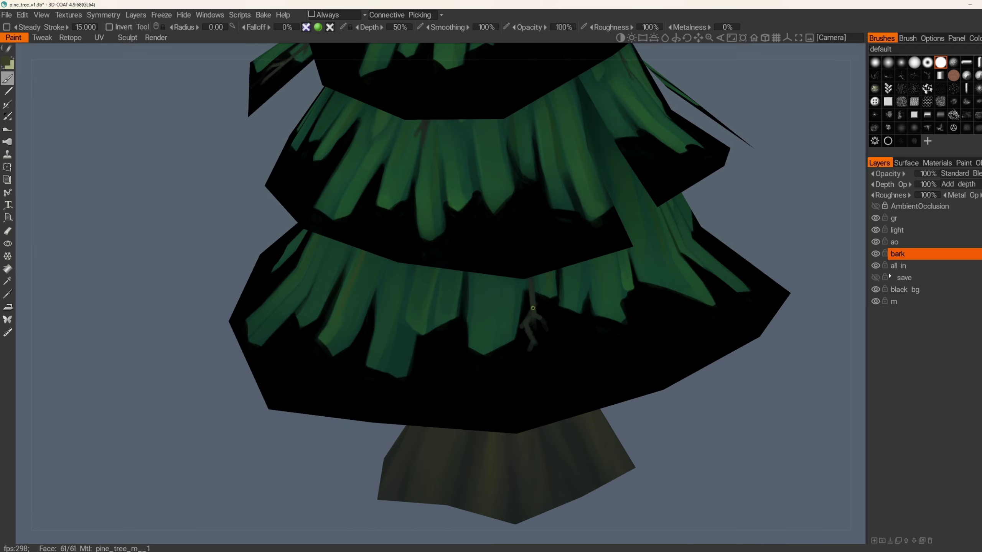
pyautogui.keyDown('alt'); pyautogui.moveTo(539, 318); pyautogui.dragTo(400, 266); pyautogui.keyUp('alt')
pyautogui.keyDown('alt'); pyautogui.moveTo(376, 316); pyautogui.dragTo(459, 361); pyautogui.keyUp('alt')
pyautogui.scroll(-3, 540, 395)
pyautogui.scroll(3, 460, 359)
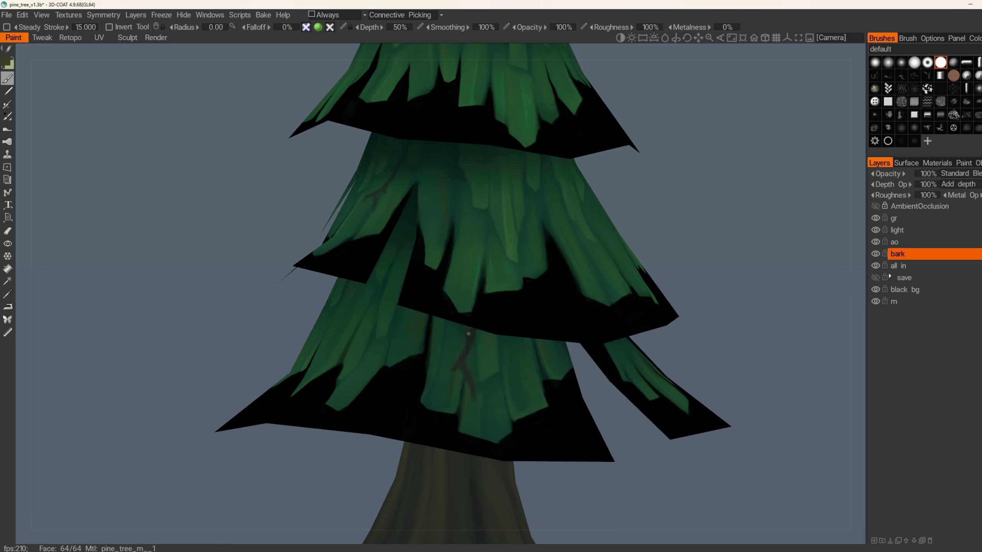
# - Examine the highlighted twigs and painted needle tiers from the bottom of the tree up to its tip
pyautogui.keyDown('alt'); pyautogui.moveTo(469, 400); pyautogui.dragTo(504, 346); pyautogui.keyUp('alt')
pyautogui.scroll(-2, 485, 377)
pyautogui.scroll(-3, 609, 340)
pyautogui.scroll(3, 489, 317)
pyautogui.scroll(-3, 503, 346)
pyautogui.keyDown('alt'); pyautogui.moveTo(369, 233); pyautogui.dragTo(498, 329, button='middle'); pyautogui.keyUp('alt')
pyautogui.scroll(3, 497, 330)
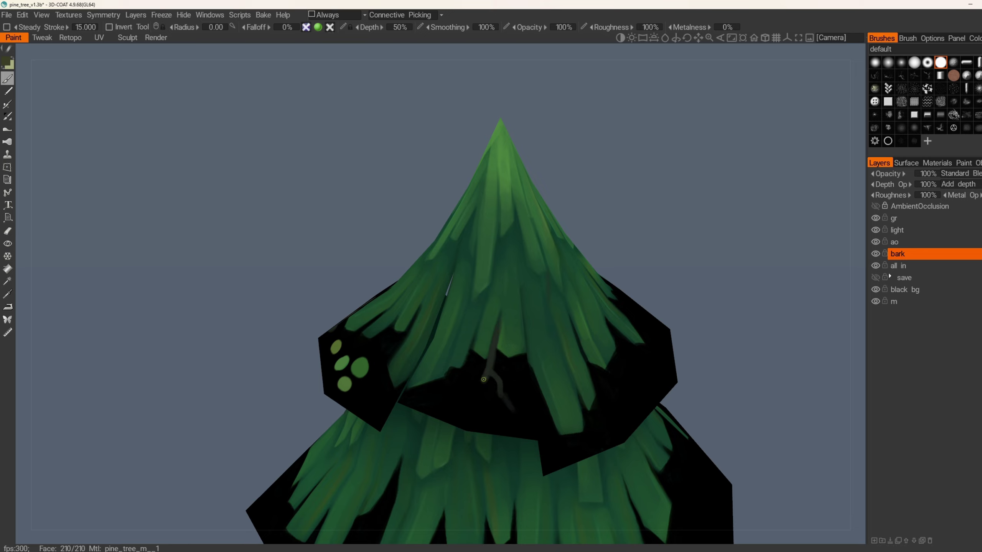
pyautogui.scroll(-5, 498, 408)
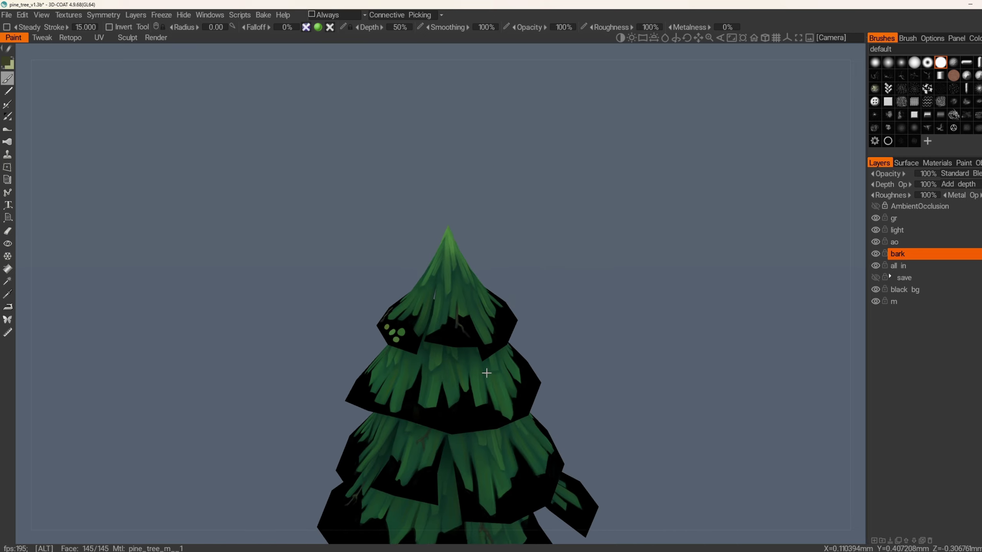
# - Check the lower tiers and trunk from another side and save the tree file
pyautogui.keyDown('alt'); pyautogui.moveTo(487, 373); pyautogui.dragTo(468, 310, button='middle'); pyautogui.keyUp('alt')
pyautogui.keyDown('alt'); pyautogui.moveTo(468, 310); pyautogui.dragTo(526, 318); pyautogui.keyUp('alt')
pyautogui.scroll(3, 526, 318)
pyautogui.keyDown('alt'); pyautogui.moveTo(527, 318); pyautogui.dragTo(545, 304, button='middle'); pyautogui.keyUp('alt')
pyautogui.hotkey('ctrl', 's')
pyautogui.keyDown('alt'); pyautogui.moveTo(448, 417); pyautogui.dragTo(467, 411, button='middle'); pyautogui.keyUp('alt')
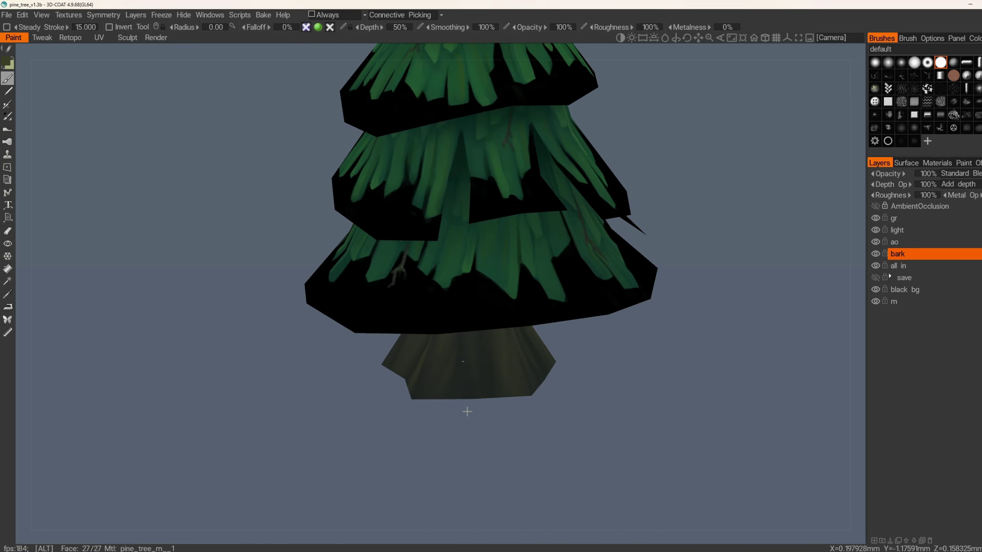
# - Choose a soft round brush and add a new layer directly above the all in layer
pyautogui.click(900, 62)
pyautogui.keyDown('alt'); pyautogui.moveTo(535, 251); pyautogui.dragTo(494, 336, button='middle'); pyautogui.keyUp('alt')
pyautogui.keyDown('alt'); pyautogui.moveTo(494, 336); pyautogui.dragTo(487, 340); pyautogui.keyUp('alt')
pyautogui.scroll(3, 487, 339)
pyautogui.click(900, 266)
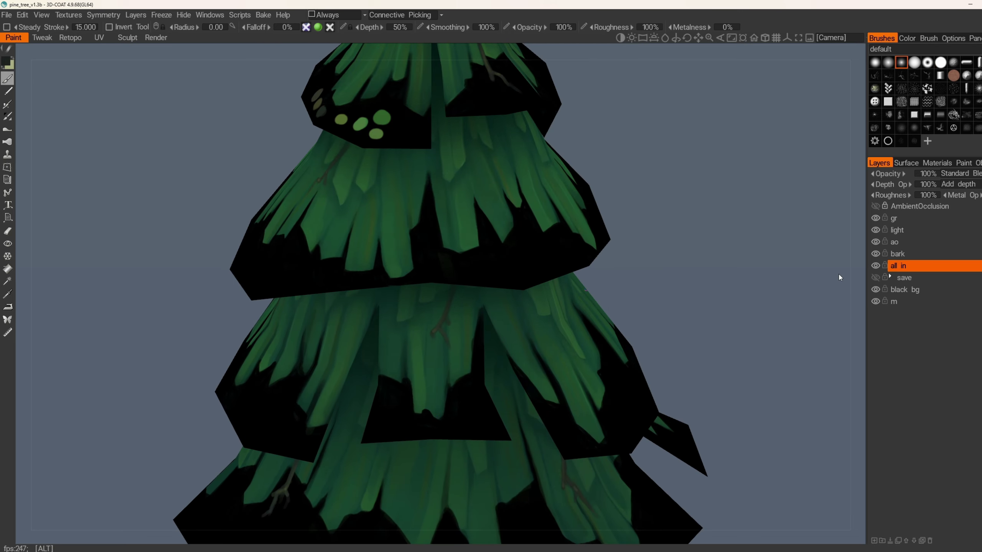
pyautogui.scroll(1, 458, 309)
pyautogui.hotkey('ctrl', 'shift', 'n')
# - Paint soft dark shading around the brown twigs on the second and bottom tiers on the new layer
pyautogui.moveTo(451, 291); pyautogui.dragTo(433, 327)
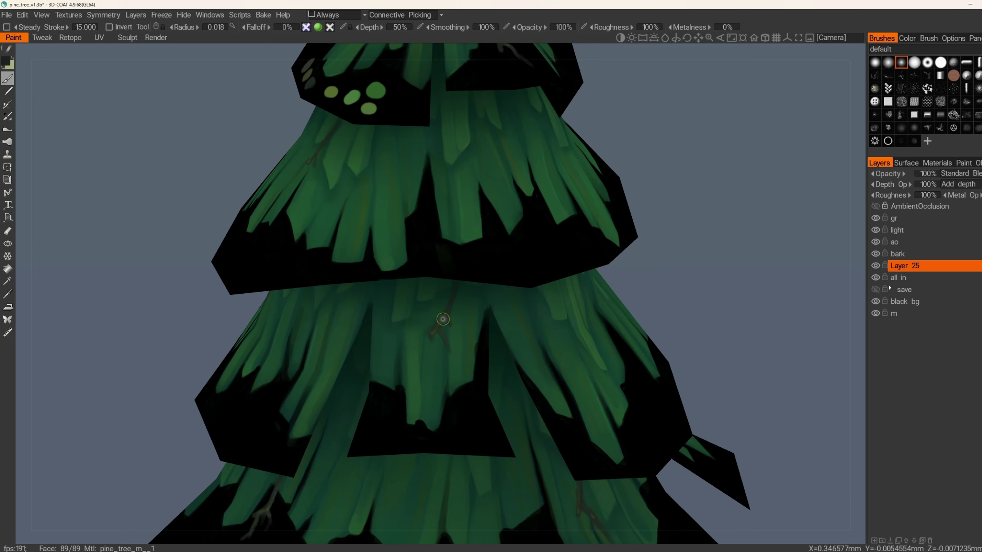
pyautogui.keyDown('alt'); pyautogui.moveTo(491, 449); pyautogui.dragTo(536, 365, button='middle'); pyautogui.keyUp('alt')
pyautogui.keyDown('alt'); pyautogui.moveTo(535, 365); pyautogui.dragTo(535, 330); pyautogui.keyUp('alt')
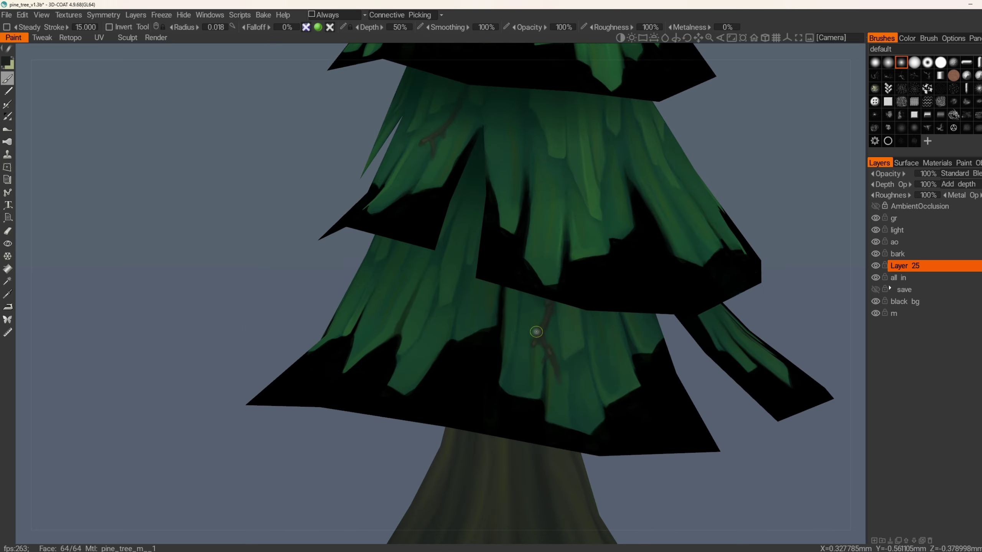
pyautogui.scroll(-3, 541, 356)
pyautogui.keyDown('alt'); pyautogui.moveTo(552, 375); pyautogui.dragTo(592, 324); pyautogui.keyUp('alt')
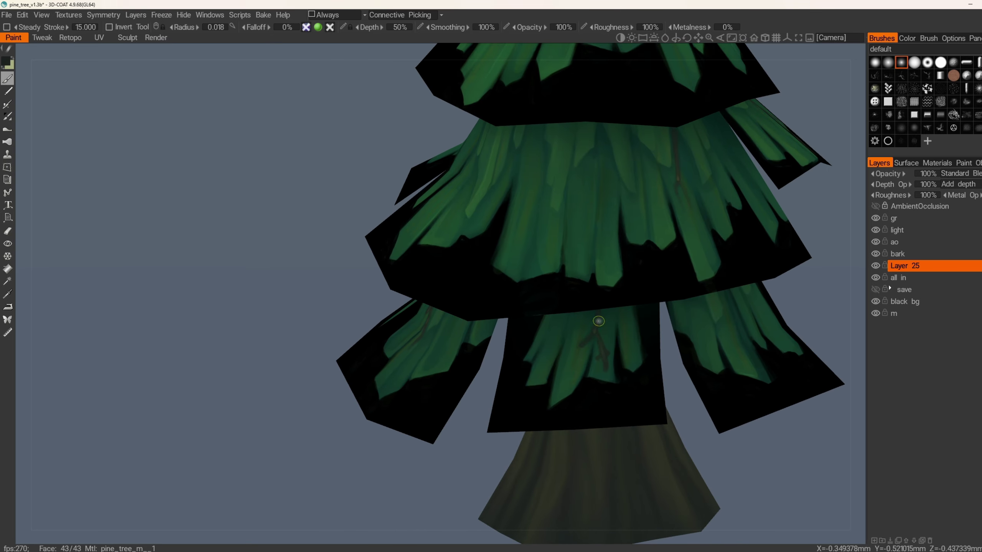
pyautogui.keyDown('alt'); pyautogui.moveTo(591, 324); pyautogui.dragTo(474, 333, button='middle'); pyautogui.keyUp('alt')
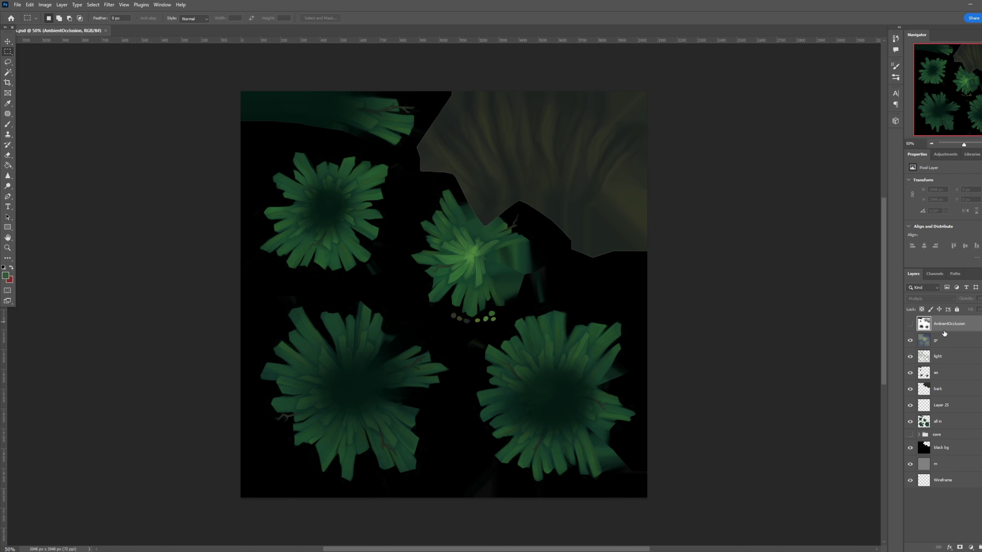
# - Switch to Photoshop, load the all in layer's painted pixels as a selection and check the needle outlines
pyautogui.click(926, 392)
pyautogui.click(925, 424)
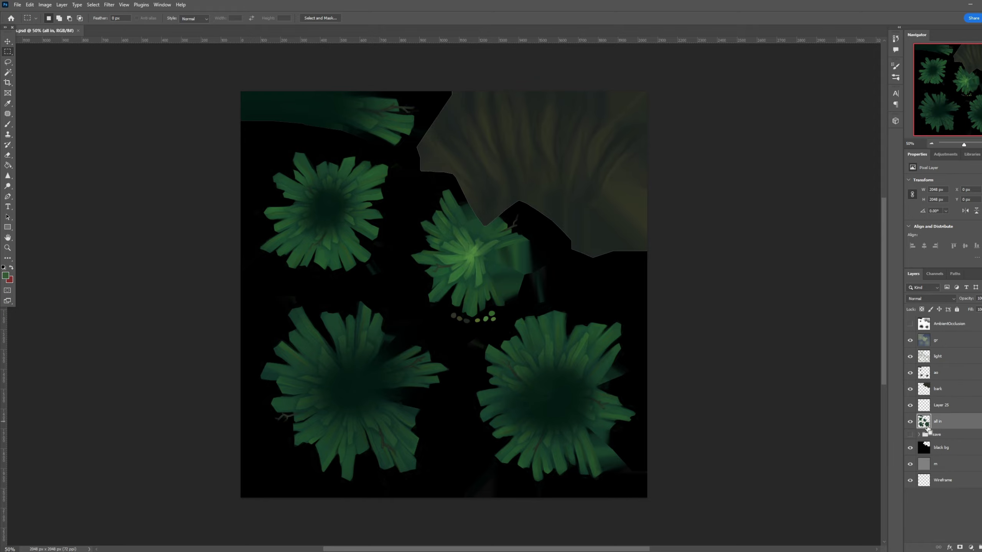
pyautogui.keyDown('ctrl'); pyautogui.click(925, 424); pyautogui.keyUp('ctrl')
pyautogui.moveTo(964, 145); pyautogui.dragTo(969, 145)
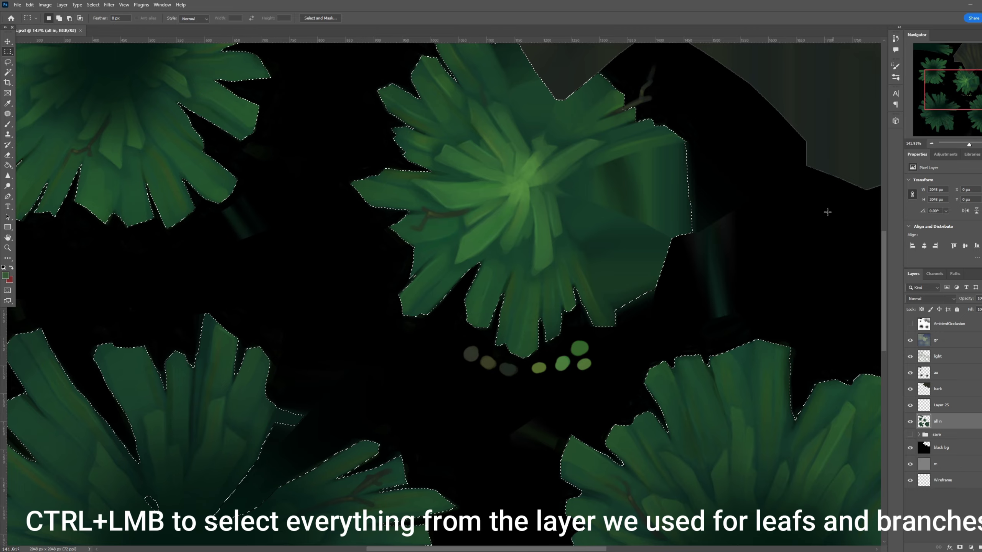
pyautogui.moveTo(969, 145); pyautogui.dragTo(965, 146)
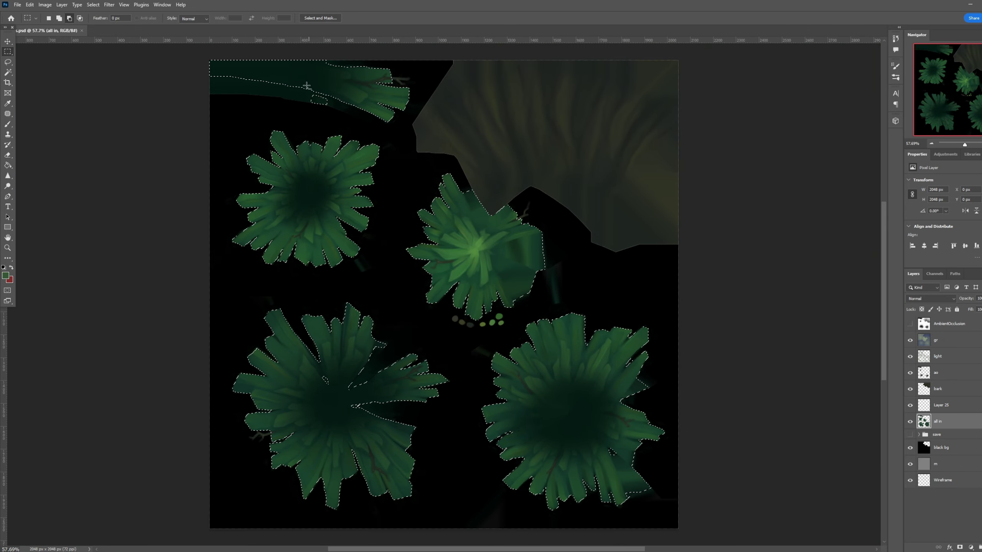
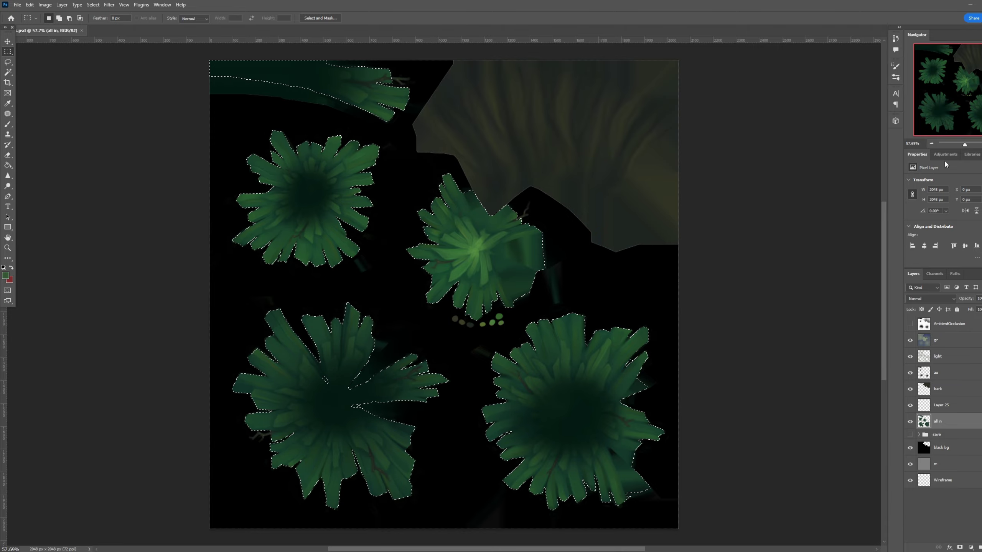
# - Duplicate all layers from all in up to AmbientOcclusion and merge the copies into one layer
pyautogui.click(910, 389)
pyautogui.click(911, 390)
pyautogui.keyDown('shift'); pyautogui.click(940, 395); pyautogui.keyUp('shift')
pyautogui.click(924, 421)
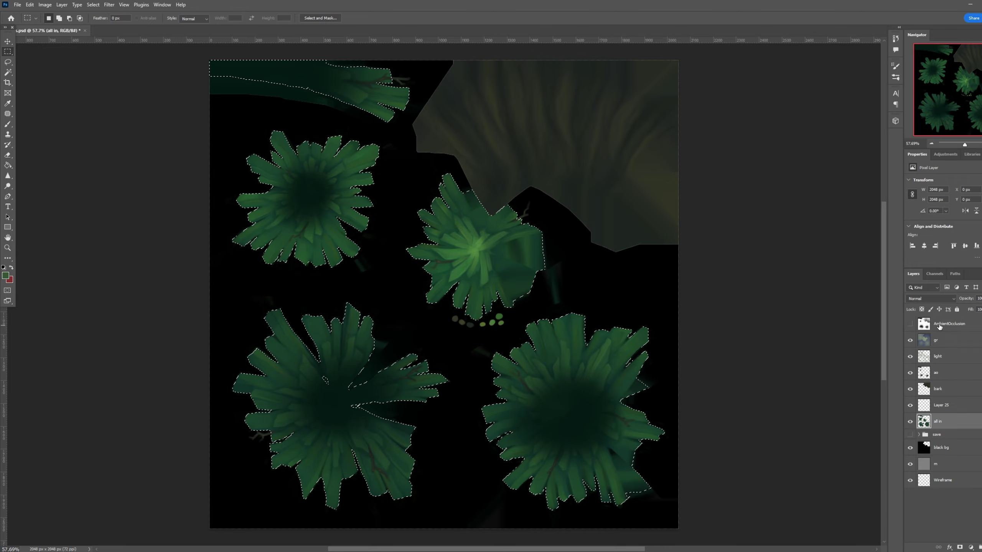
pyautogui.keyDown('shift'); pyautogui.click(940, 326); pyautogui.keyUp('shift')
pyautogui.hotkey('ctrl', 'j')
pyautogui.hotkey('ctrl', 'e')
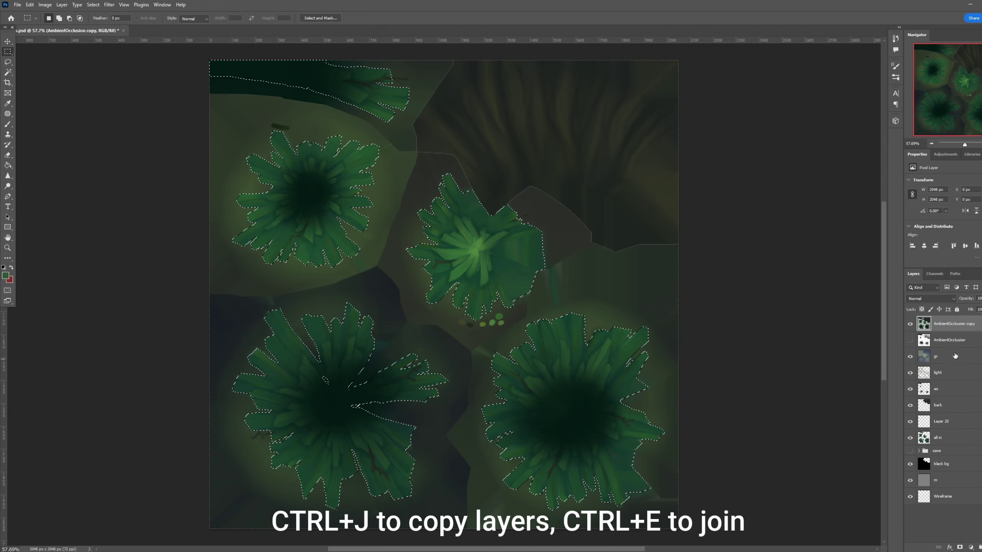
# - Copy the joined leaf and branch pixels to their own layer and delete the AmbientOcclusion layer
pyautogui.hotkey('ctrl', 'j')
pyautogui.click(940, 341)
pyautogui.press('Delete')
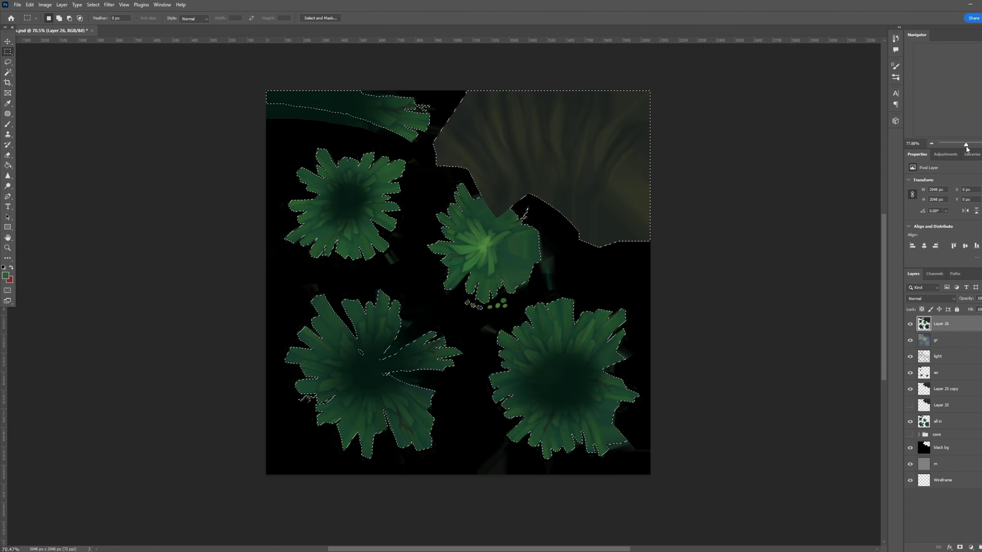
# - Check the selection outline around the needles and twigs and rename the joined layer as mask save
pyautogui.keyDown('alt'); pyautogui.scroll(3, 934, 105); pyautogui.keyUp('alt')
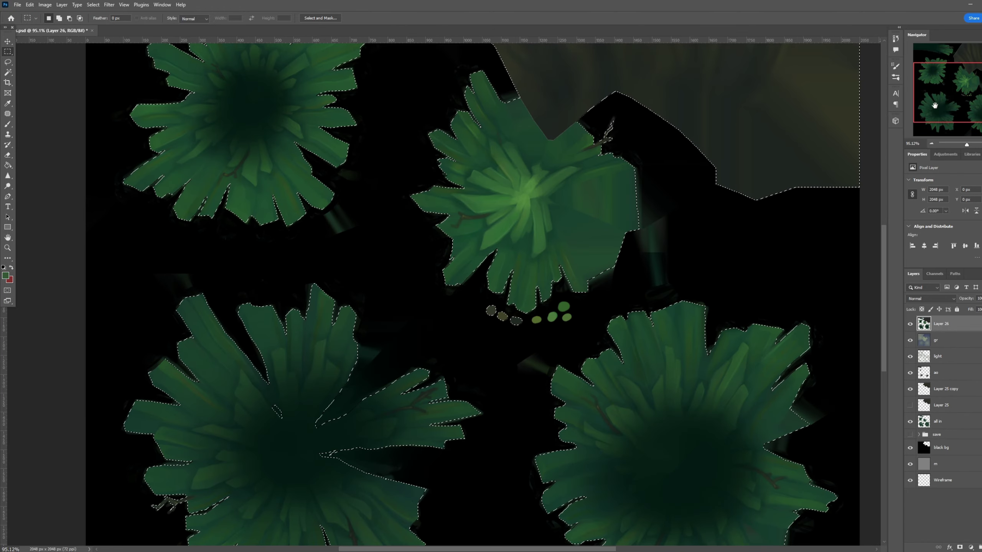
pyautogui.moveTo(934, 105)
pyautogui.mouseDown()
pyautogui.moveTo(933, 118)
pyautogui.moveTo(928, 73)
pyautogui.moveTo(934, 113)
pyautogui.mouseUp()
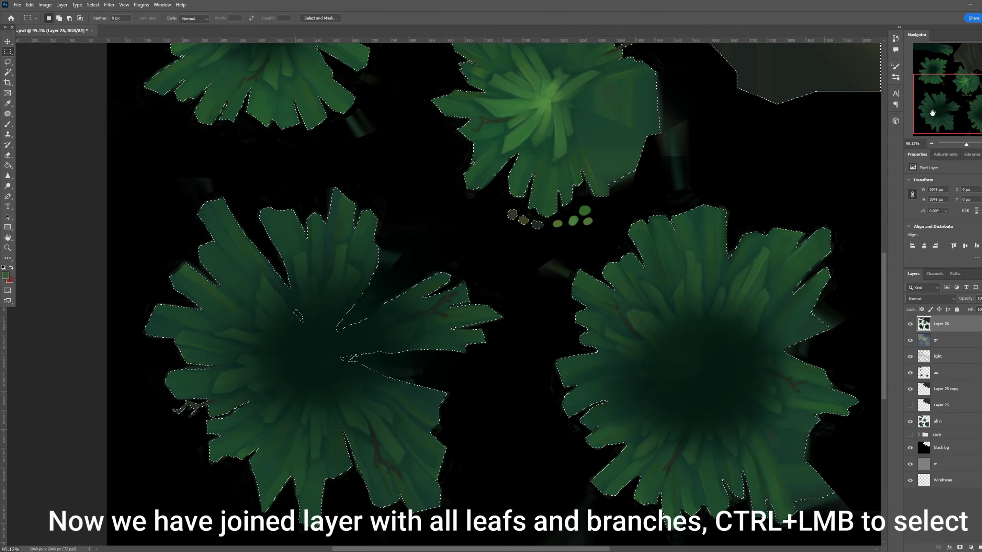
pyautogui.moveTo(966, 145); pyautogui.dragTo(964, 145)
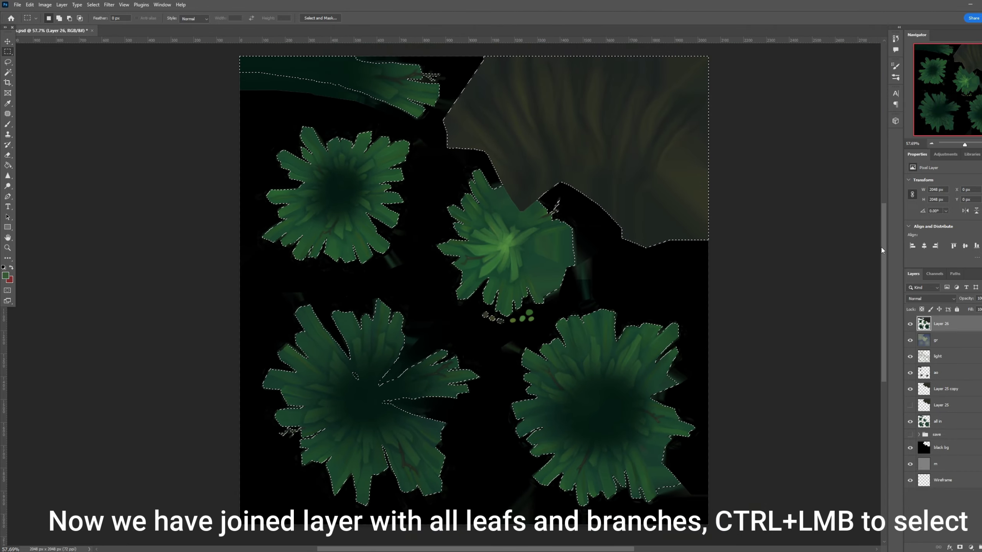
pyautogui.doubleClick(941, 323)
pyautogui.write('mask save')
pyautogui.press('Return')
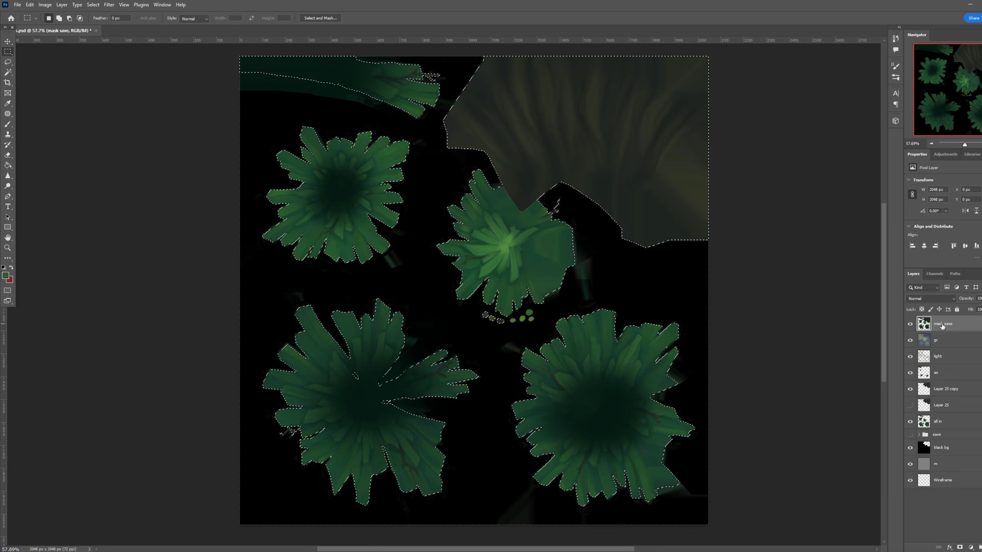
# - Clear the selection and fill the whole black bg layer with a dark needle green
pyautogui.click(943, 448)
pyautogui.press('g')
pyautogui.hotkey('ctrl', 'd')
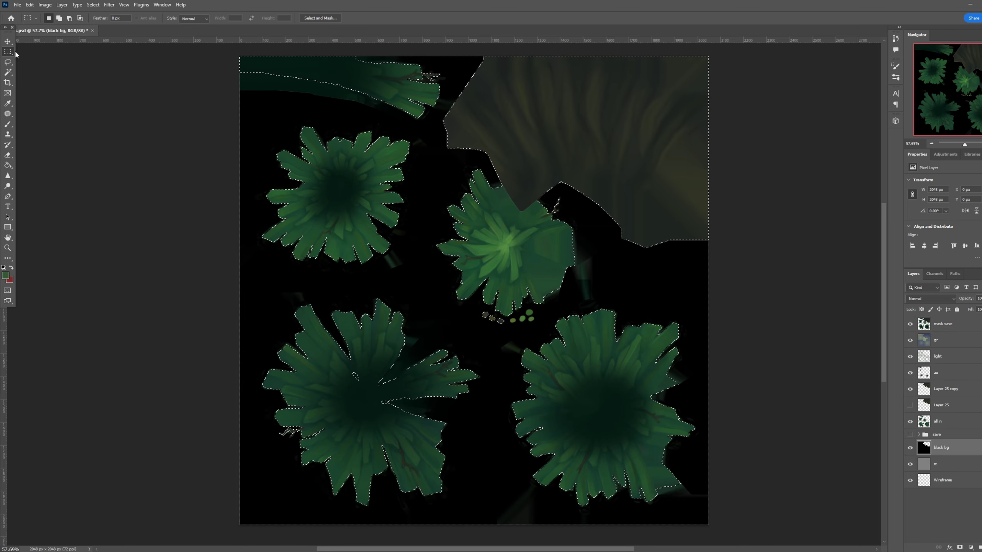
pyautogui.click(537, 373)
pyautogui.press('b')
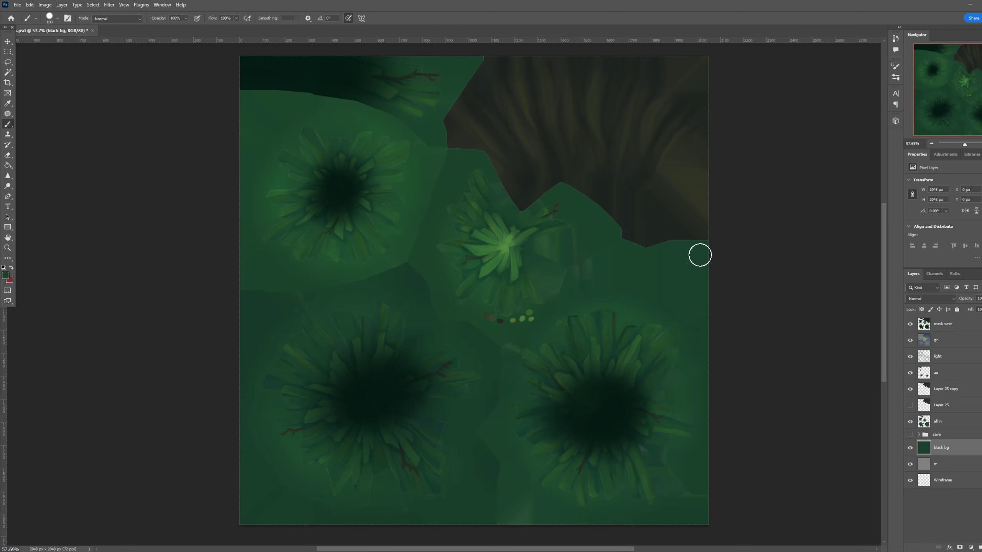
pyautogui.scroll(2, 740, 228)
pyautogui.scroll(-3, 575, 211)
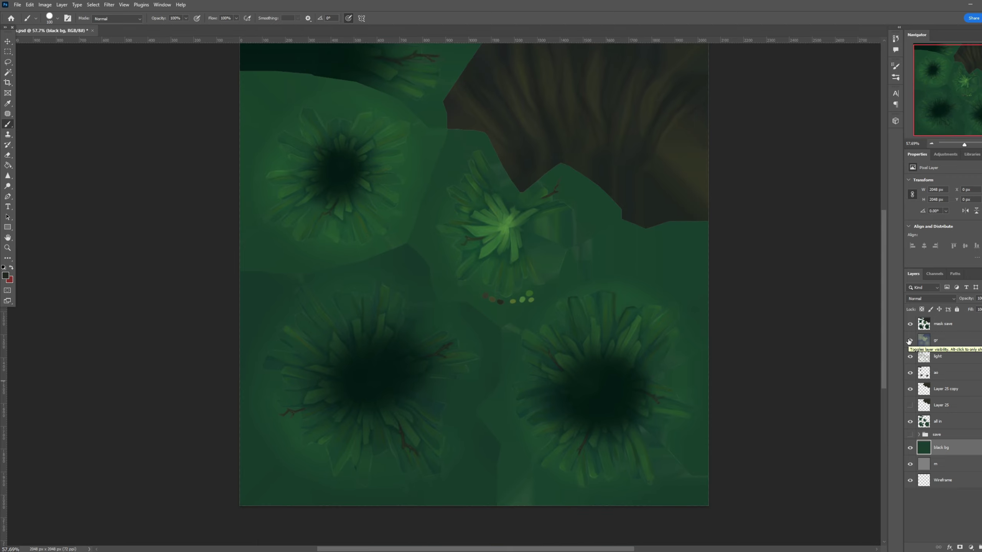
# - Group the layers from gr down to all in as save 2 and hide the group
pyautogui.click(924, 343)
pyautogui.keyDown('shift'); pyautogui.click(943, 421); pyautogui.keyUp('shift')
pyautogui.hotkey('ctrl', 'g')
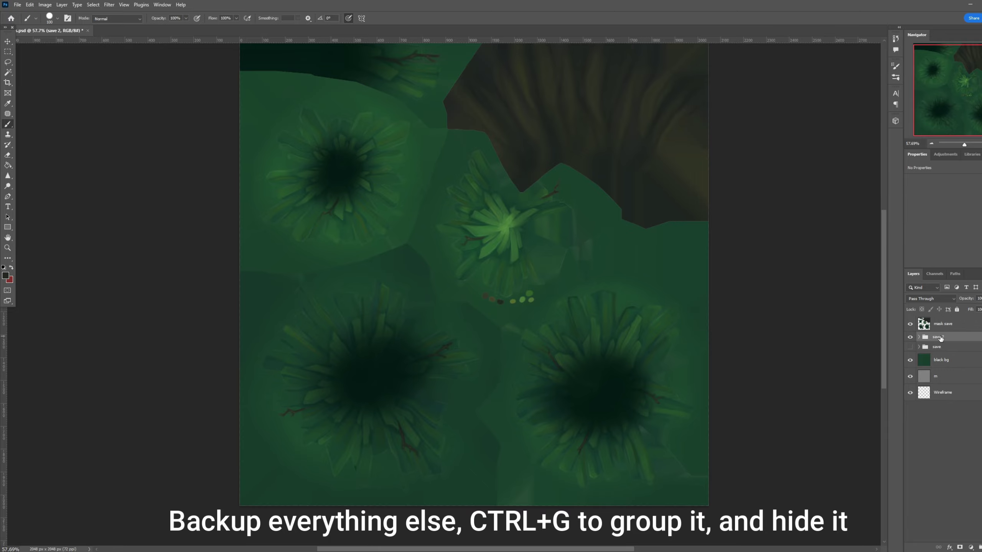
pyautogui.click(910, 337)
# - Load the mask save layer's pixels as a selection and add a new alpha channel
pyautogui.keyDown('ctrl'); pyautogui.click(924, 323); pyautogui.keyUp('ctrl')
pyautogui.scroll(3, 804, 343)
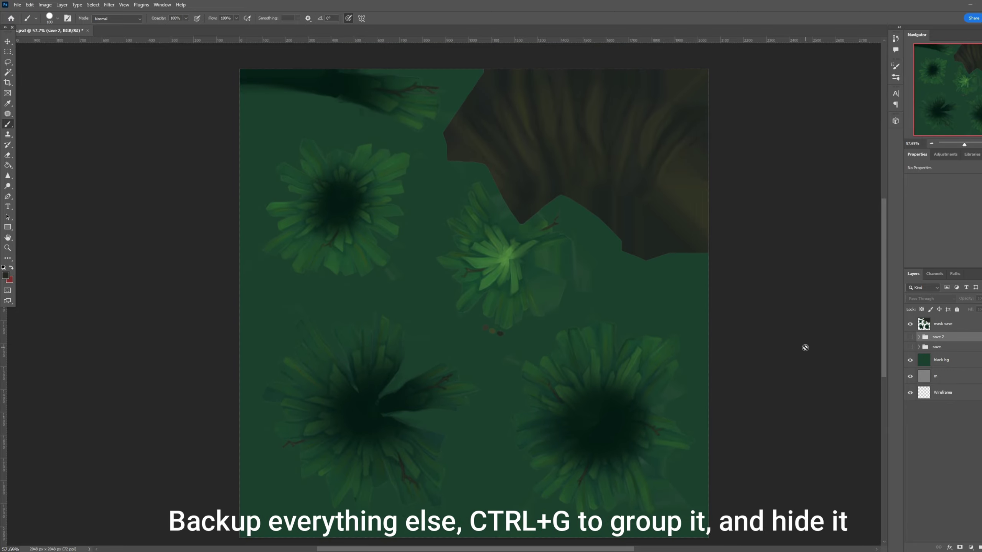
pyautogui.click(934, 274)
pyautogui.click(981, 548)
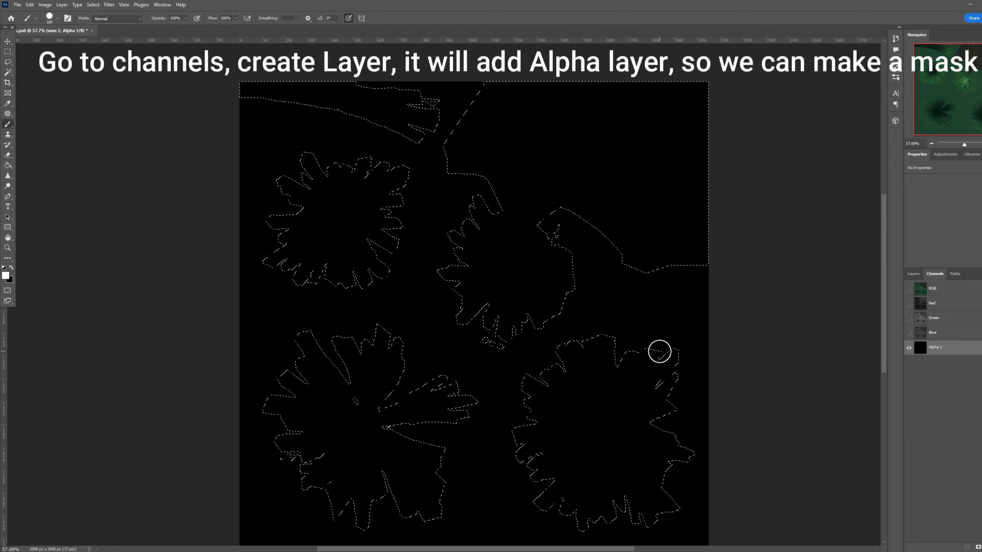
# - Fill the selected needle, twig and bark areas of Alpha 1 with white, using a much larger brush over the grey patches
pyautogui.hotkey('alt', 'BackSpace')
pyautogui.moveTo(524, 275); pyautogui.dragTo(540, 279)
pyautogui.press(']')
pyautogui.press(']')
pyautogui.press(']')
pyautogui.press(']')
pyautogui.press(']')
pyautogui.press(']')
pyautogui.press(']')
pyautogui.press(']')
pyautogui.press(']')
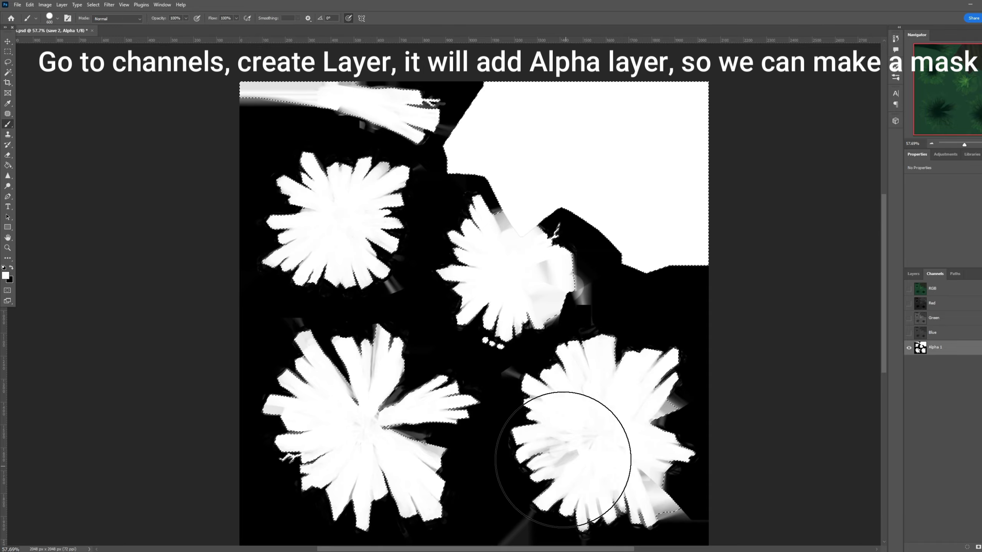
pyautogui.moveTo(563, 460)
pyautogui.mouseDown()
pyautogui.moveTo(329, 441)
pyautogui.moveTo(367, 209)
pyautogui.mouseUp()
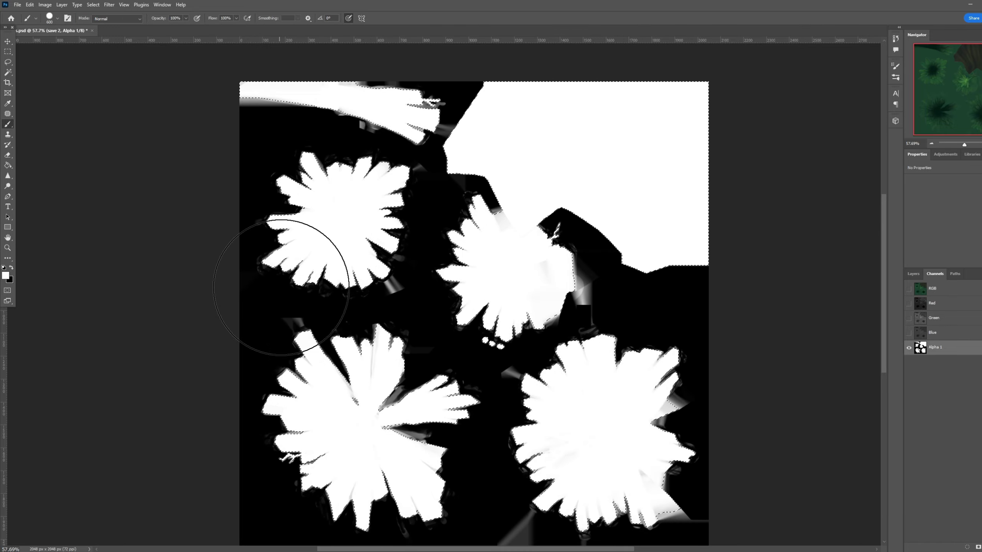
# - Exclude the three colour-swatch spots from the selection with the Rectangular Marquee and return to the Brush tool
pyautogui.press('x')
pyautogui.click(909, 288)
pyautogui.click(908, 288)
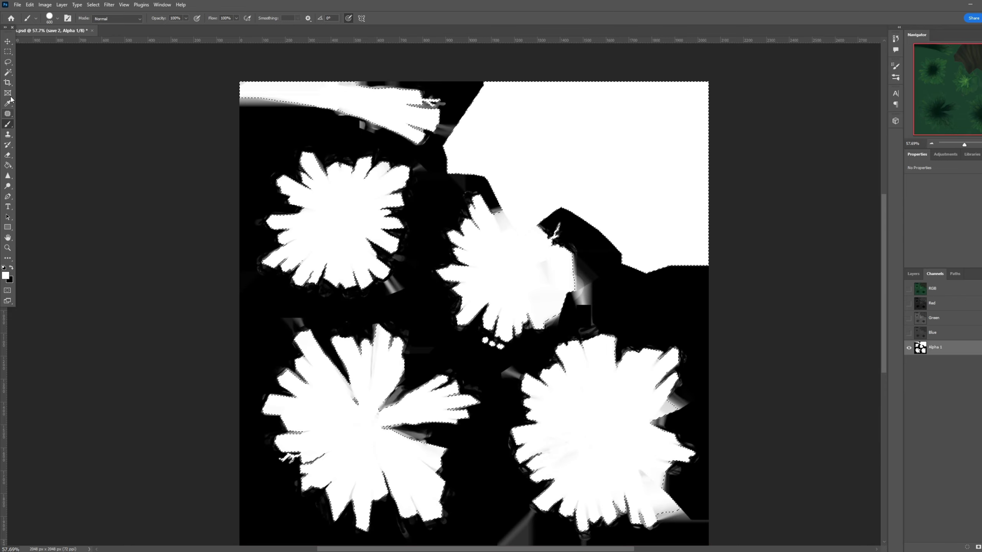
pyautogui.press('m')
pyautogui.press('x')
pyautogui.moveTo(964, 145); pyautogui.dragTo(968, 146)
pyautogui.keyDown('shift'); pyautogui.moveTo(505, 368); pyautogui.dragTo(548, 393); pyautogui.keyUp('shift')
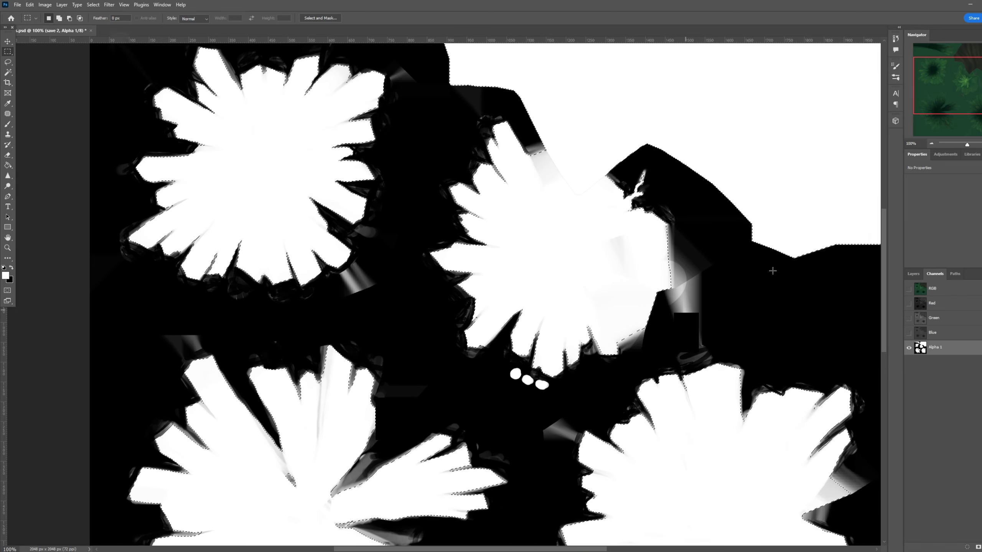
pyautogui.hotkey('ctrl', '0')
pyautogui.press('b')
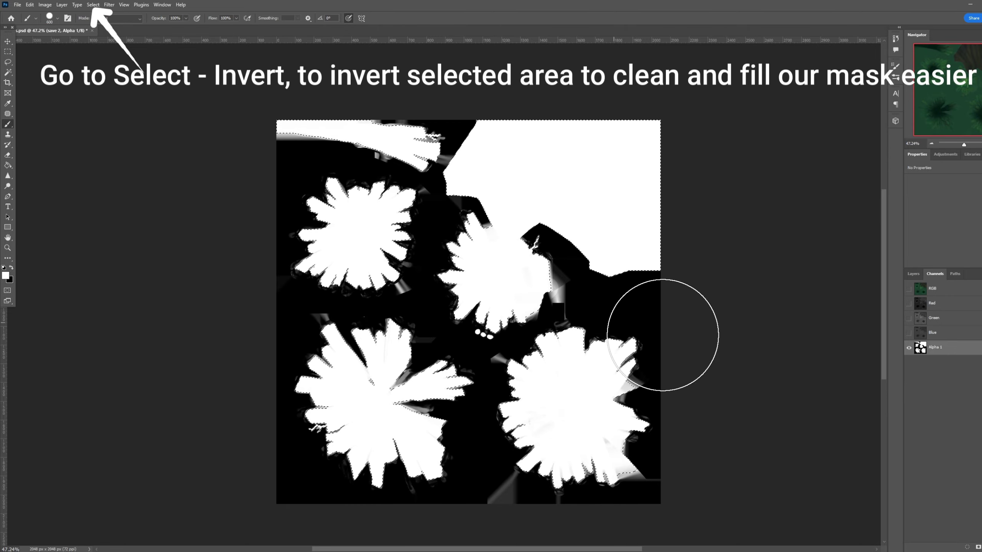
# - Invert the selection and paint the alpha channel's background black to clean up stray marks around the needles
pyautogui.click(93, 4)
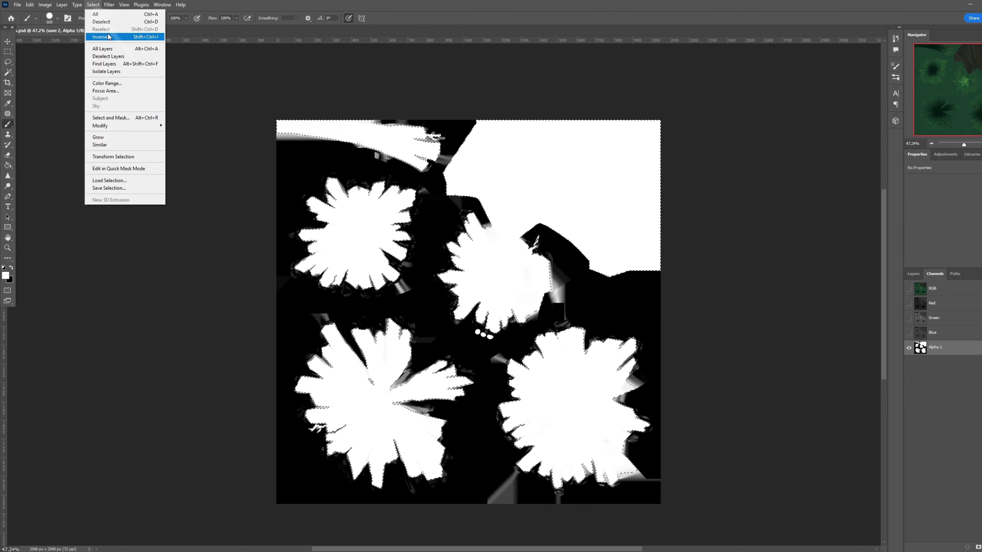
pyautogui.click(106, 39)
pyautogui.press('x')
pyautogui.moveTo(437, 285); pyautogui.dragTo(312, 276)
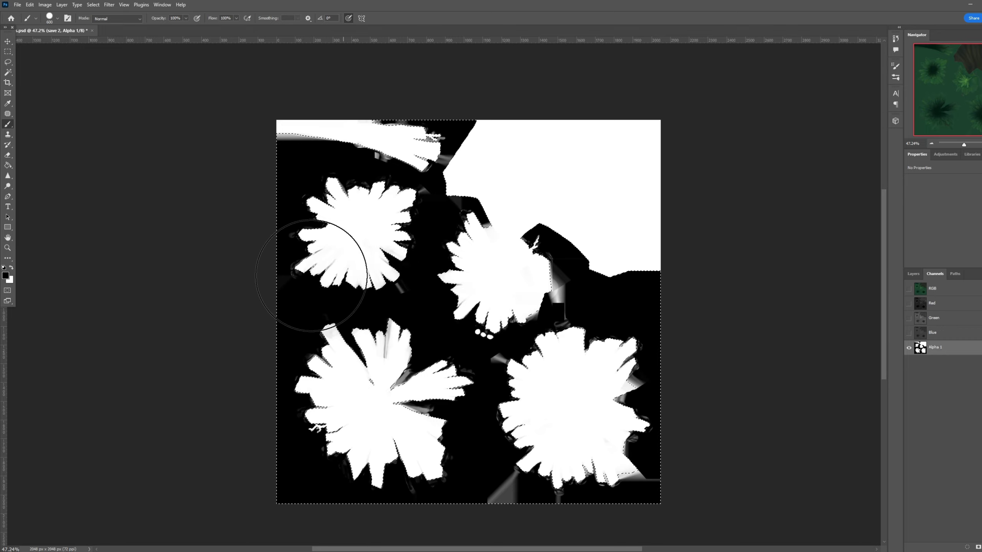
pyautogui.moveTo(369, 260)
pyautogui.mouseDown()
pyautogui.moveTo(378, 397)
pyautogui.moveTo(533, 363)
pyautogui.moveTo(525, 293)
pyautogui.moveTo(378, 244)
pyautogui.moveTo(508, 303)
pyautogui.moveTo(342, 139)
pyautogui.mouseUp()
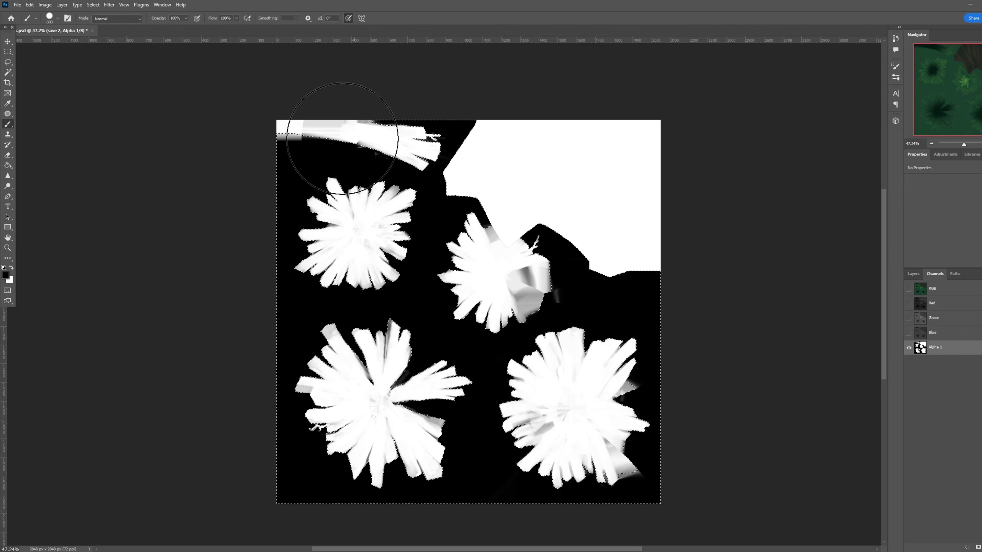
# - Switch the brush colour to white and invert the selection back to the needle, twig and bark shapes
pyautogui.press('x')
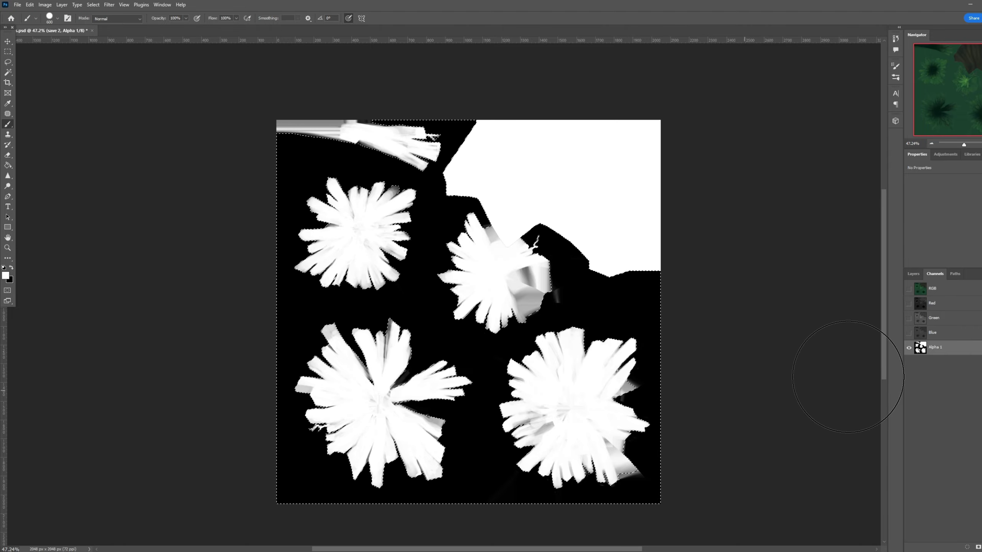
pyautogui.moveTo(454, 381); pyautogui.dragTo(444, 393)
pyautogui.hotkey('ctrl', 'z')
pyautogui.click(93, 5)
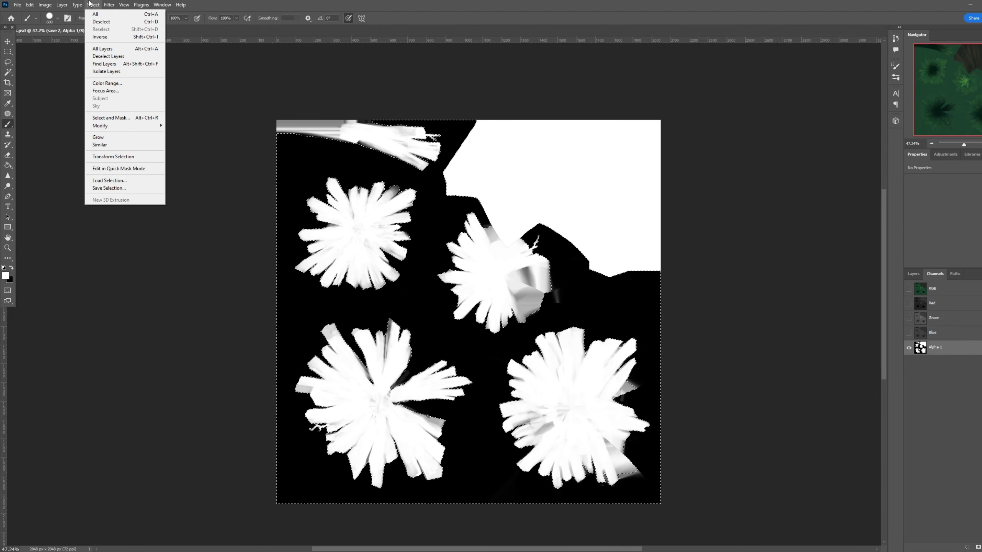
pyautogui.click(101, 38)
# - Reduce the brush size and paint solid white over the grey patches in the upper-left needle cluster and the branch above it
pyautogui.moveTo(386, 236); pyautogui.dragTo(383, 125)
pyautogui.hotkey('ctrl', 'z')
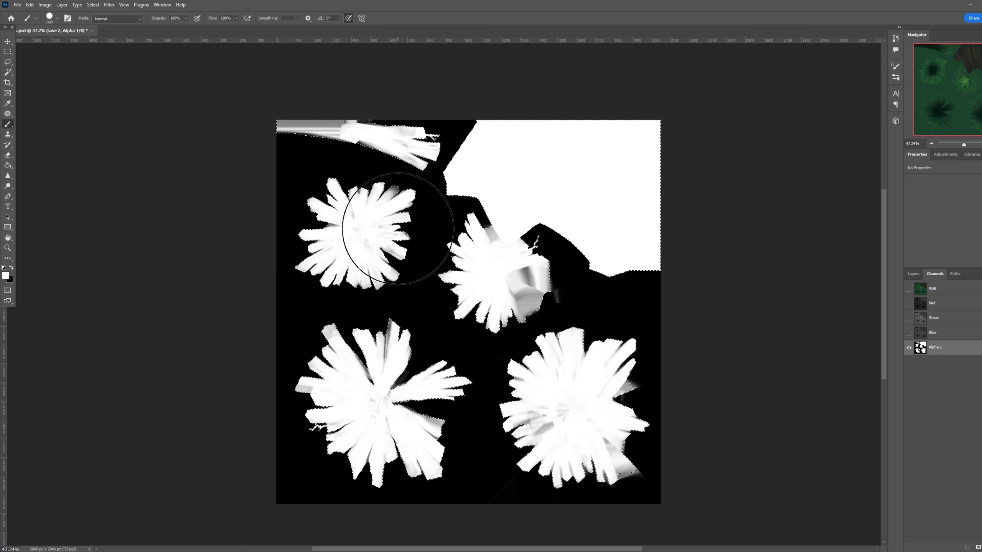
pyautogui.press('[')
pyautogui.press('[')
pyautogui.press('[')
pyautogui.press('[')
pyautogui.press('[')
pyautogui.press('[')
pyautogui.press('[')
pyautogui.press('[')
pyautogui.moveTo(387, 246)
pyautogui.mouseDown()
pyautogui.moveTo(400, 199)
pyautogui.moveTo(359, 198)
pyautogui.moveTo(322, 261)
pyautogui.moveTo(313, 206)
pyautogui.mouseUp()
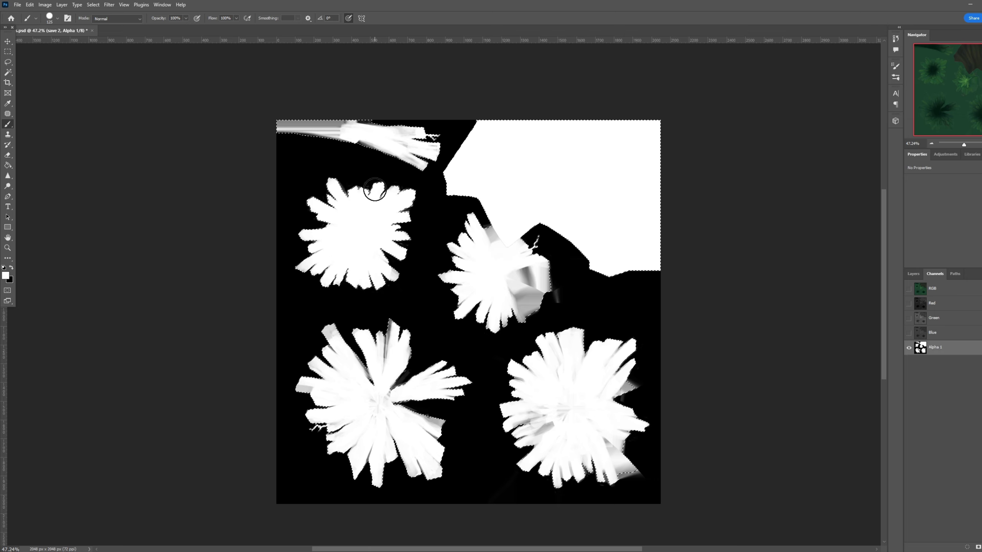
pyautogui.moveTo(429, 164)
pyautogui.mouseDown()
pyautogui.moveTo(419, 140)
pyautogui.moveTo(267, 120)
pyautogui.moveTo(265, 109)
pyautogui.moveTo(344, 119)
pyautogui.moveTo(394, 150)
pyautogui.mouseUp()
# - Paint the grey areas inside the middle and lower-right needle clusters solid white
pyautogui.moveTo(503, 281)
pyautogui.mouseDown()
pyautogui.moveTo(525, 310)
pyautogui.moveTo(468, 306)
pyautogui.moveTo(463, 269)
pyautogui.moveTo(497, 230)
pyautogui.moveTo(542, 276)
pyautogui.mouseUp()
pyautogui.moveTo(530, 404)
pyautogui.mouseDown()
pyautogui.moveTo(553, 412)
pyautogui.moveTo(556, 452)
pyautogui.moveTo(621, 473)
pyautogui.moveTo(613, 438)
pyautogui.moveTo(624, 390)
pyautogui.moveTo(577, 366)
pyautogui.moveTo(631, 371)
pyautogui.mouseUp()
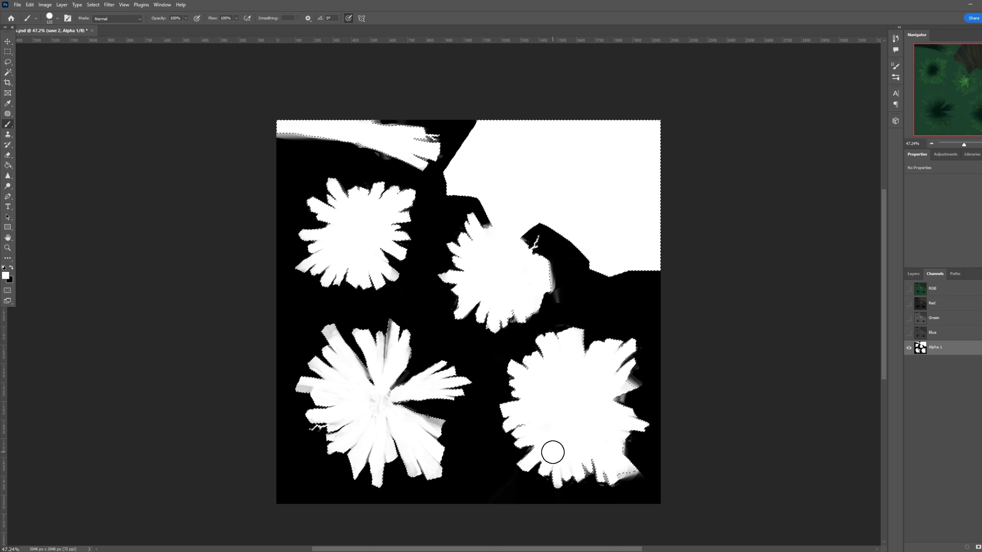
pyautogui.moveTo(552, 452)
pyautogui.mouseDown()
pyautogui.moveTo(587, 468)
pyautogui.moveTo(628, 464)
pyautogui.mouseUp()
# - Paint the grey areas inside the lower-left needle cluster solid white
pyautogui.moveTo(383, 399)
pyautogui.mouseDown()
pyautogui.moveTo(389, 348)
pyautogui.moveTo(367, 363)
pyautogui.mouseUp()
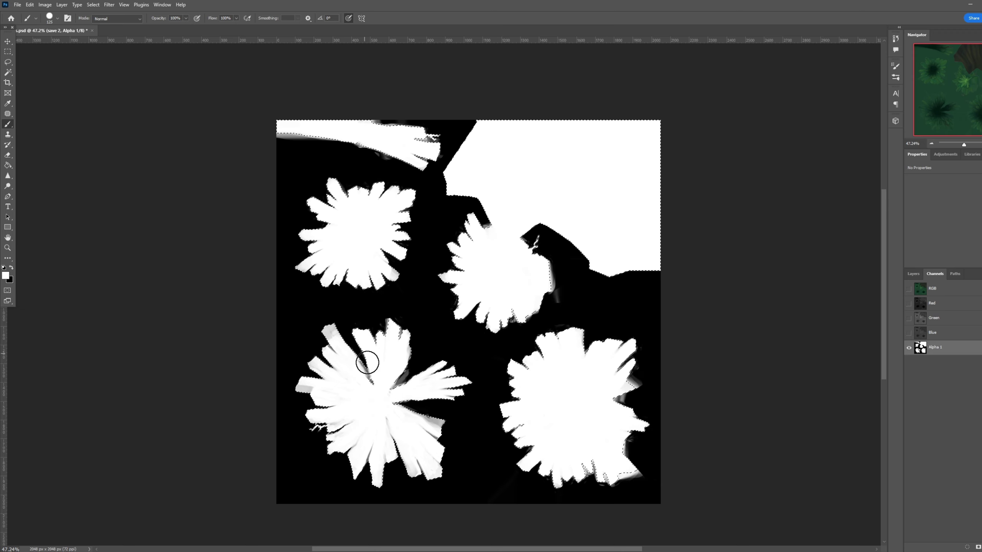
pyautogui.moveTo(364, 407)
pyautogui.mouseDown()
pyautogui.moveTo(333, 390)
pyautogui.moveTo(318, 428)
pyautogui.mouseUp()
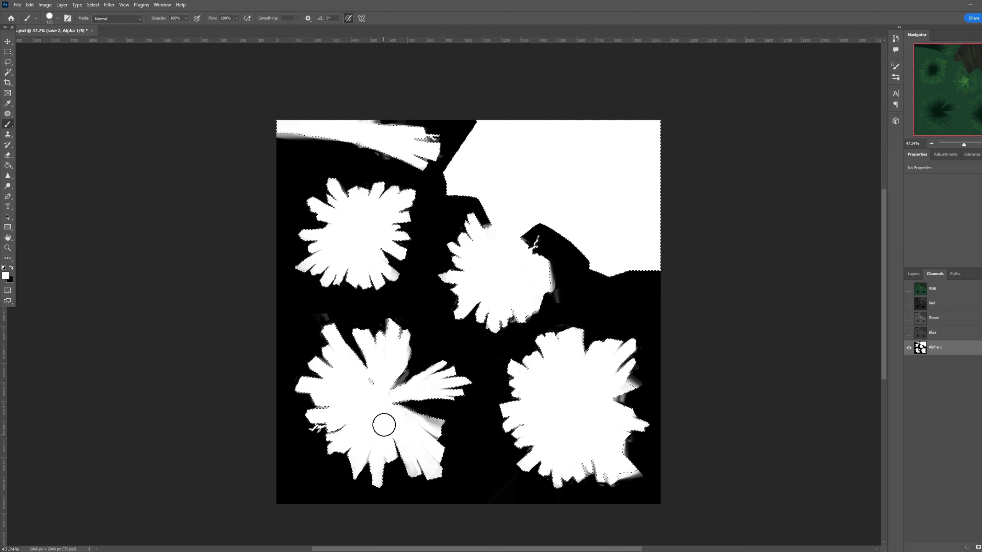
pyautogui.moveTo(384, 425)
pyautogui.mouseDown()
pyautogui.moveTo(403, 423)
pyautogui.moveTo(405, 451)
pyautogui.mouseUp()
pyautogui.moveTo(445, 380)
pyautogui.mouseDown()
pyautogui.moveTo(433, 390)
pyautogui.moveTo(388, 336)
pyautogui.moveTo(399, 356)
pyautogui.moveTo(387, 433)
pyautogui.mouseUp()
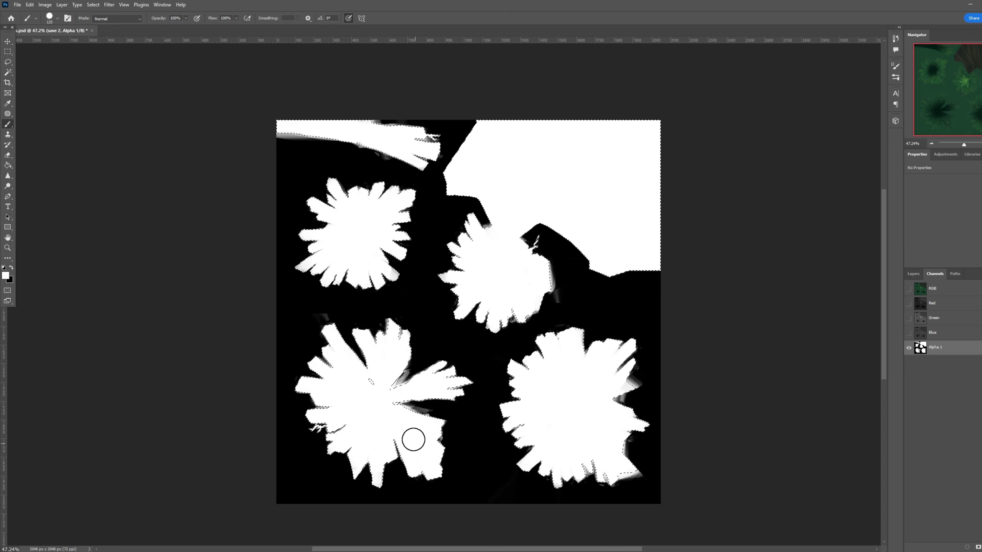
# - Clear the selection and set a smaller black brush for touching up the lower-left needle cluster's edges
pyautogui.click(8, 51)
pyautogui.click(967, 144)
pyautogui.scroll(-1, 727, 266)
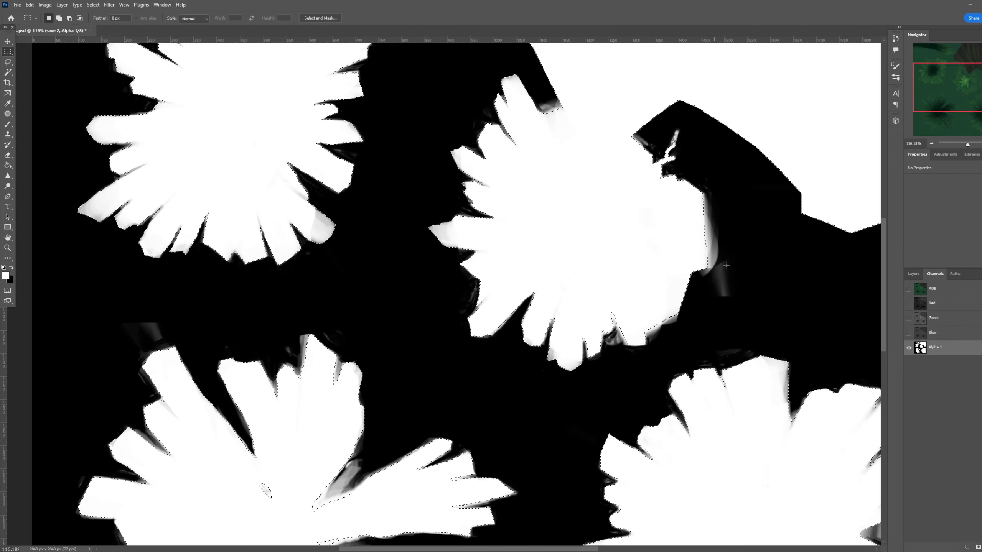
pyautogui.scroll(-3, 504, 347)
pyautogui.press('b')
pyautogui.scroll(-3, 497, 333)
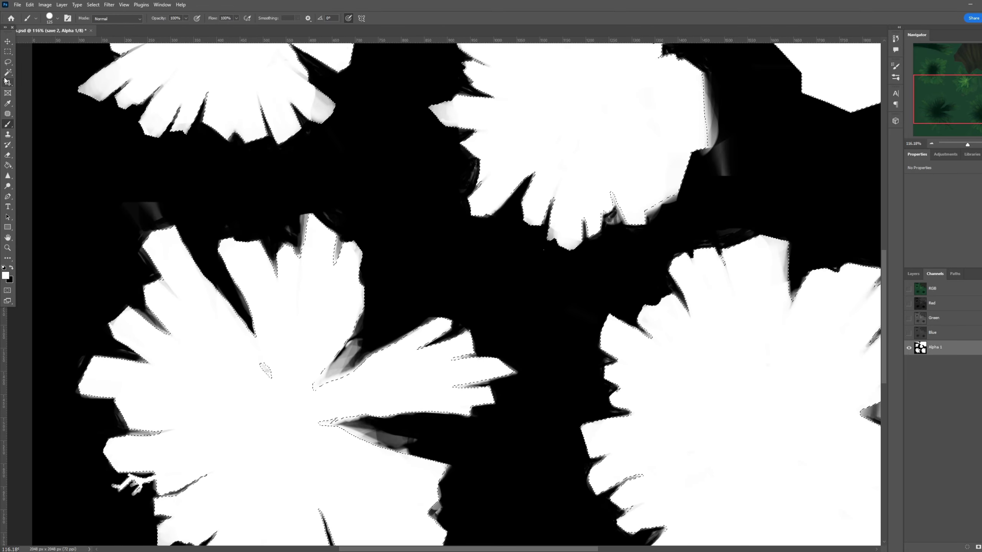
pyautogui.click(261, 371)
pyautogui.scroll(-4, 130, 203)
pyautogui.press('m')
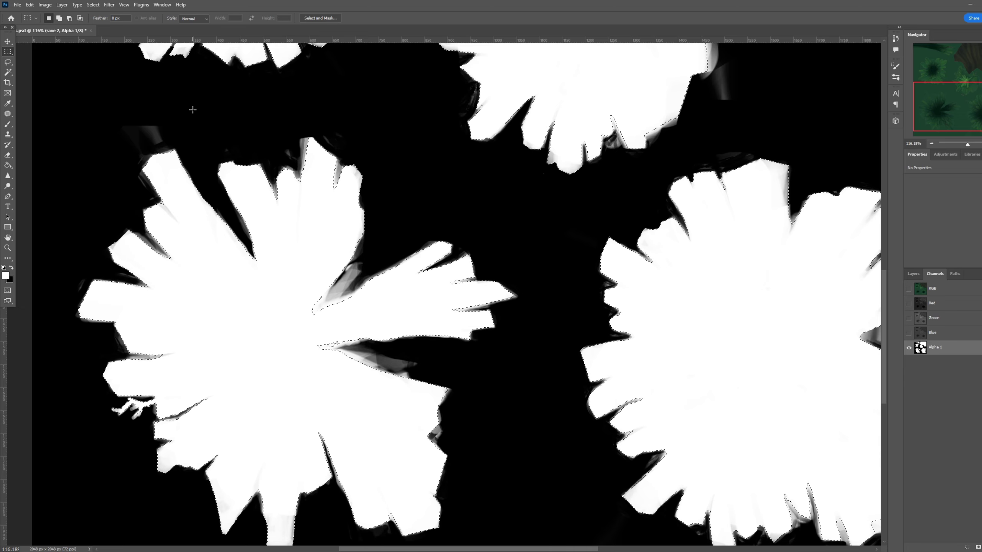
pyautogui.hotkey('ctrl', 'd')
pyautogui.press('b')
pyautogui.press('x')
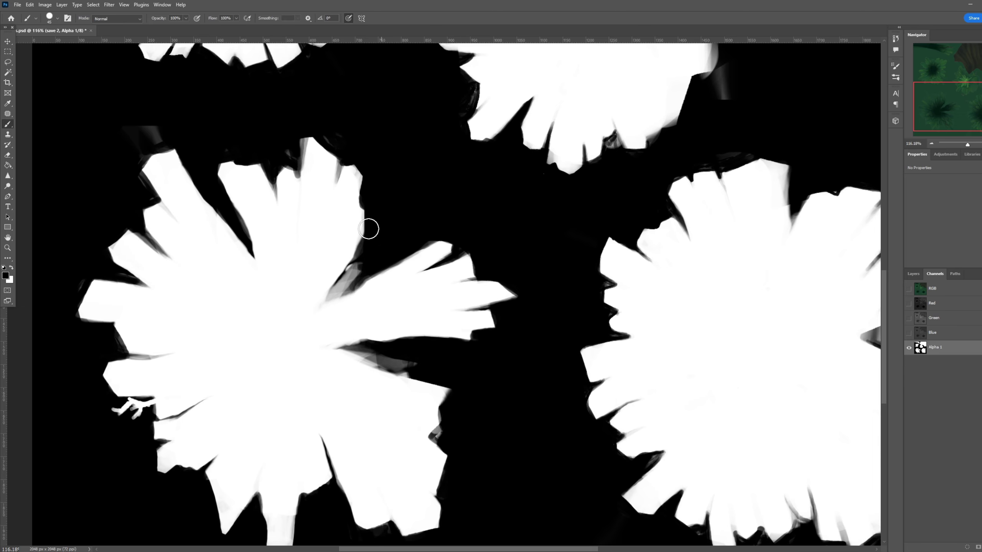
pyautogui.click(913, 273)
pyautogui.keyDown('ctrl'); pyautogui.click(924, 323); pyautogui.keyUp('ctrl')
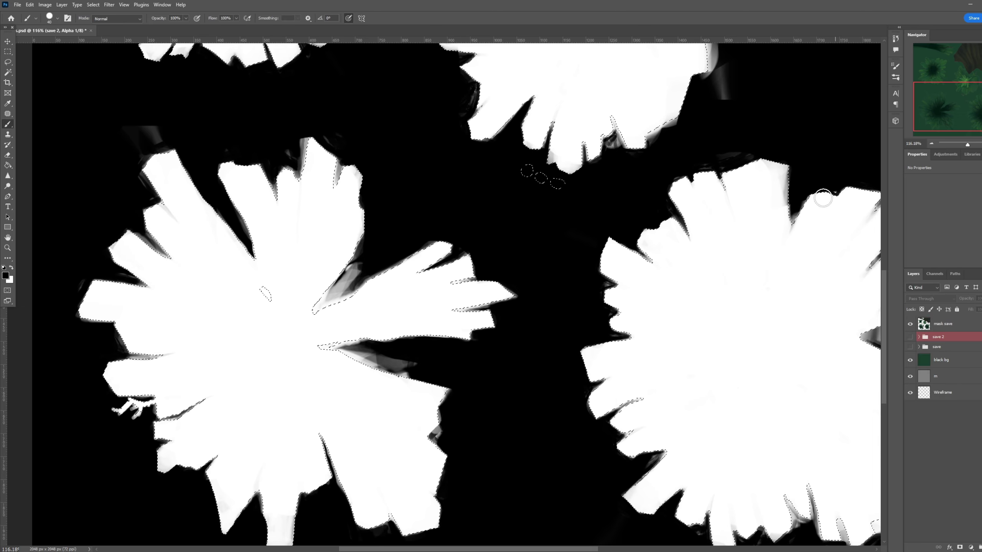
pyautogui.press('m')
pyautogui.keyDown('ctrl'); pyautogui.scroll(4, 241, 252); pyautogui.keyUp('ctrl')
pyautogui.hotkey('ctrl', 'd')
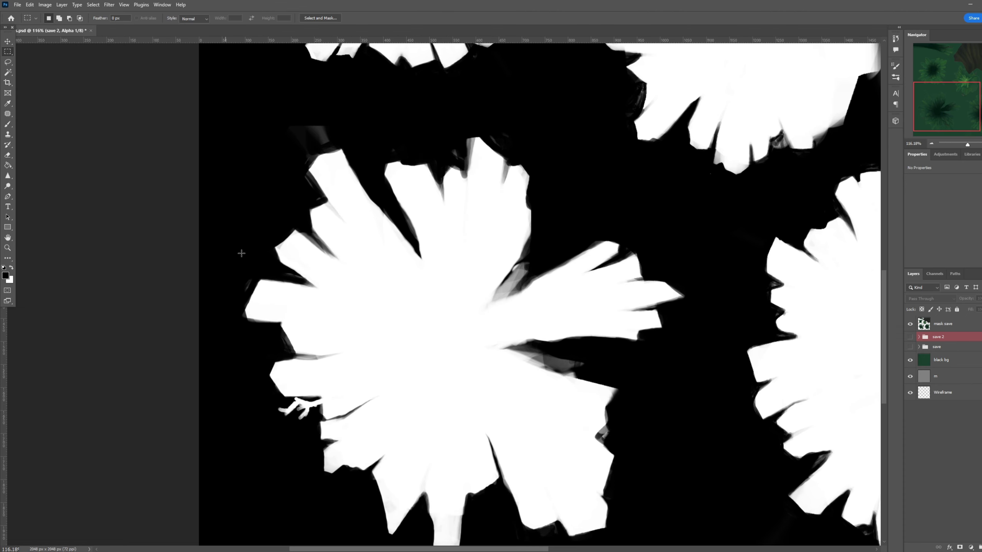
# - Paint black over the stray marks around the lower-left needle cluster and the grey patches in the gaps between its needles
pyautogui.scroll(2, 239, 293)
pyautogui.press('b')
pyautogui.moveTo(306, 190); pyautogui.dragTo(323, 183)
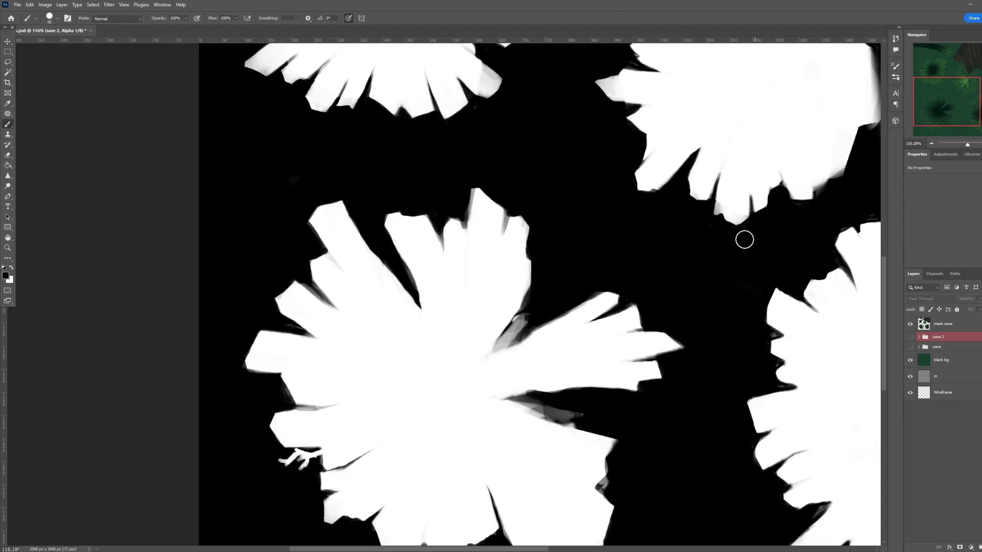
pyautogui.moveTo(534, 407); pyautogui.dragTo(576, 415)
pyautogui.moveTo(514, 334); pyautogui.dragTo(517, 306)
pyautogui.scroll(-5, 550, 430)
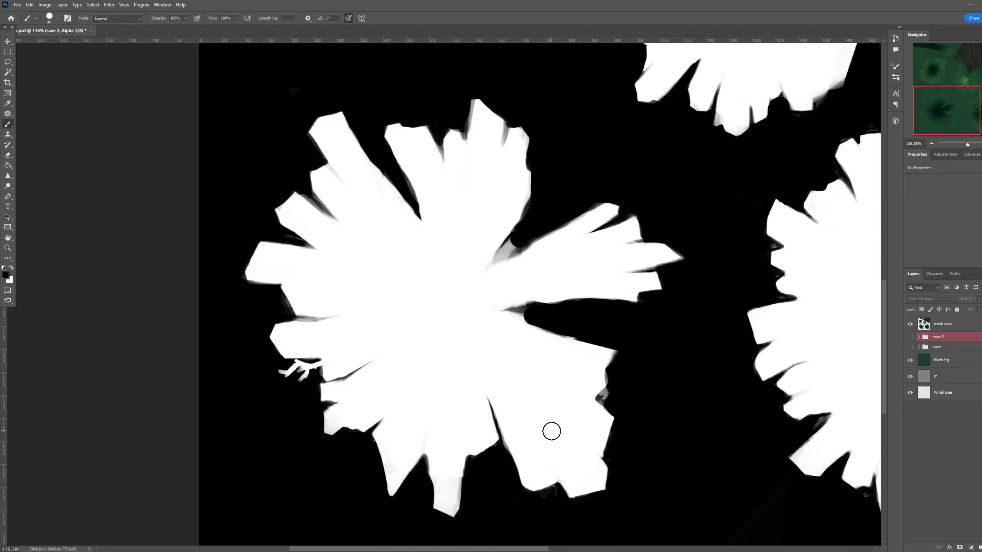
# - Clean the stray grey marks along the outline of the lower-right needle cluster with the black brush
pyautogui.moveTo(538, 549); pyautogui.dragTo(648, 549)
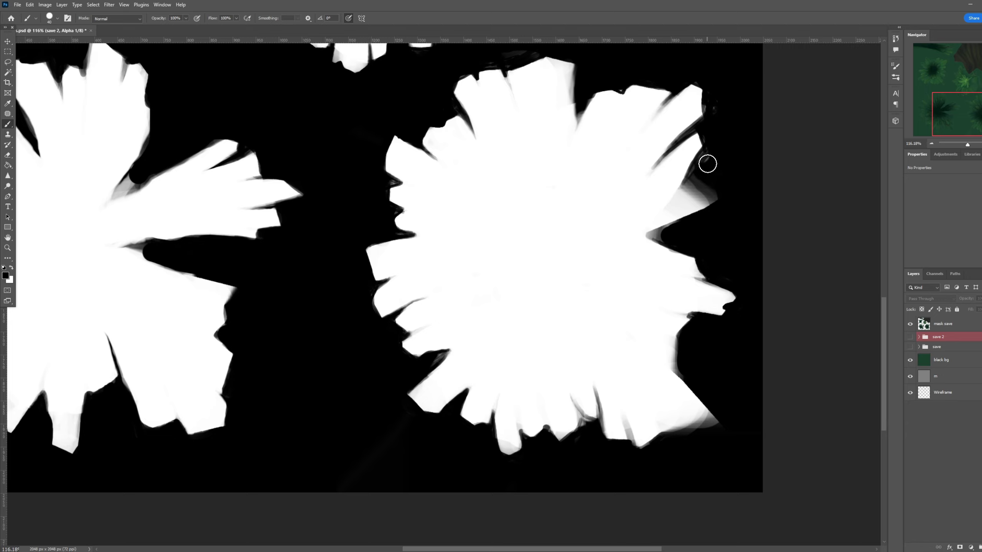
pyautogui.scroll(3, 704, 179)
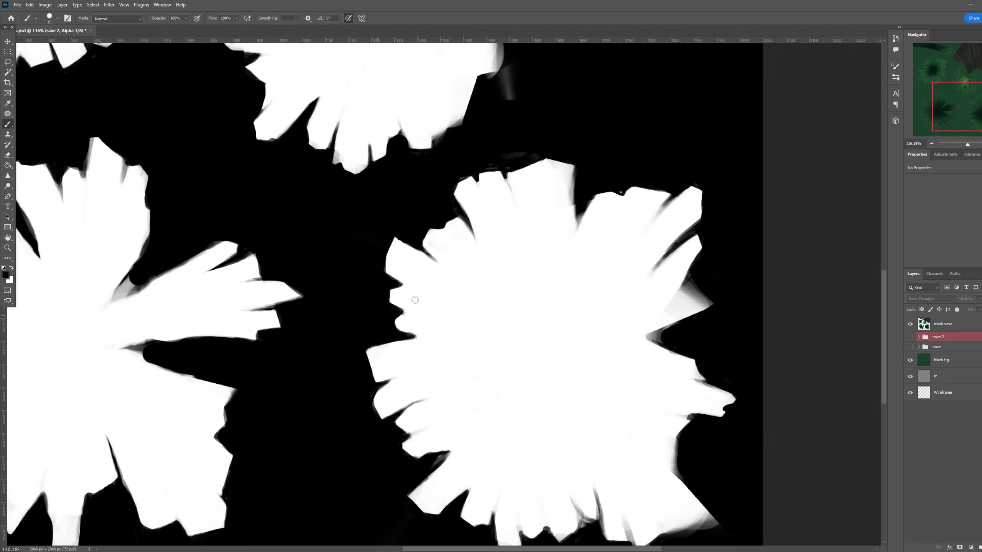
pyautogui.scroll(2, 415, 300)
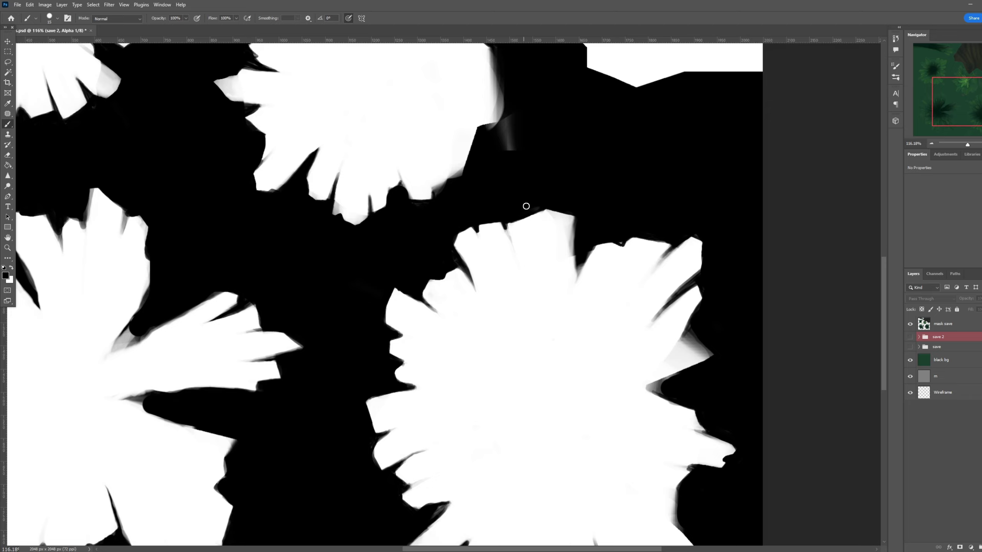
pyautogui.scroll(3, 526, 206)
# - Adjust the brush size and paint black over the remaining smudges around the middle and upper-left needle clusters
pyautogui.press(']')
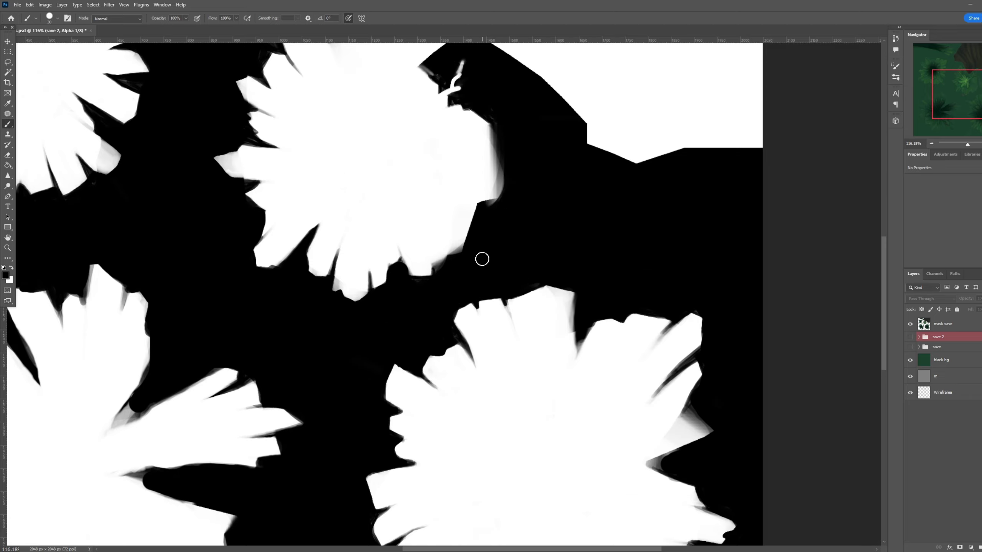
pyautogui.scroll(3, 406, 290)
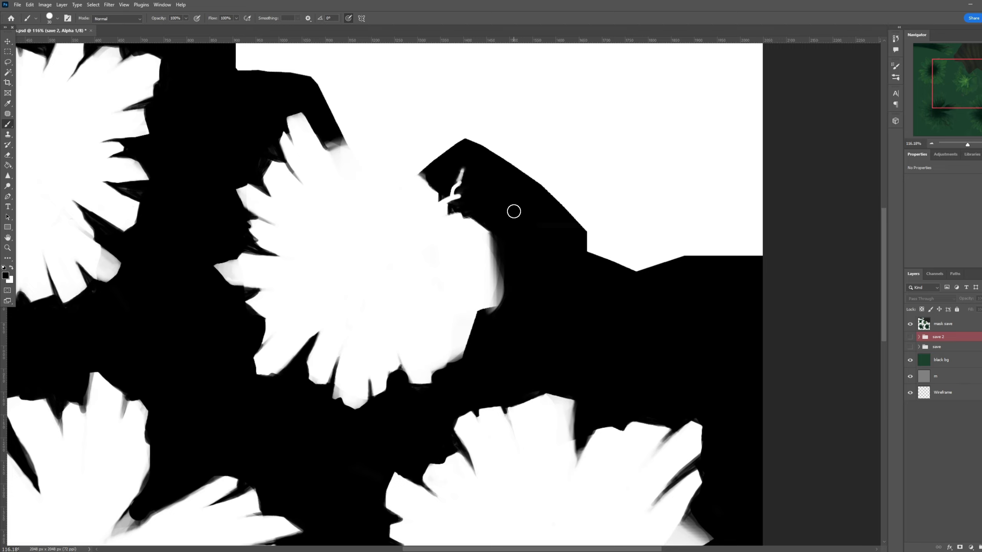
pyautogui.moveTo(965, 98); pyautogui.dragTo(946, 83)
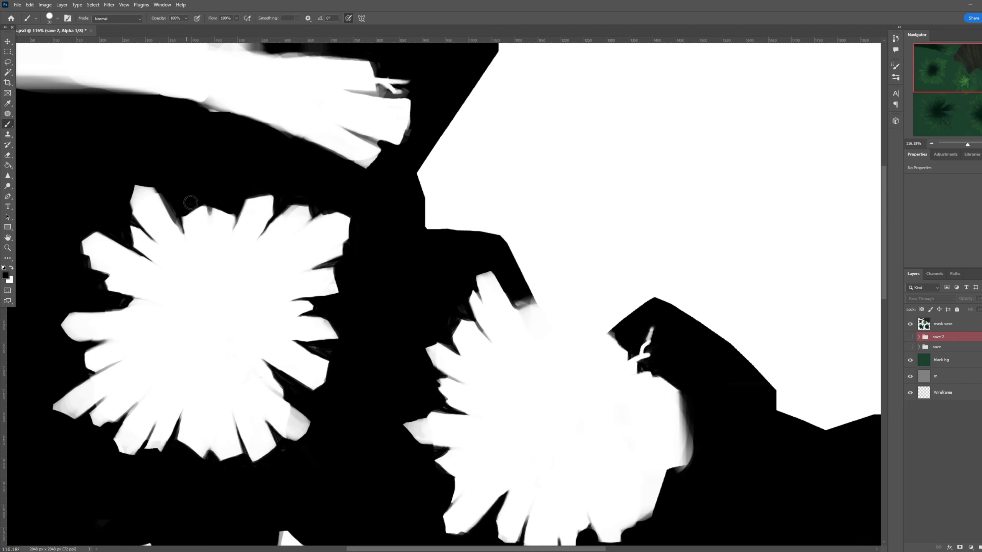
pyautogui.scroll(-3, 332, 351)
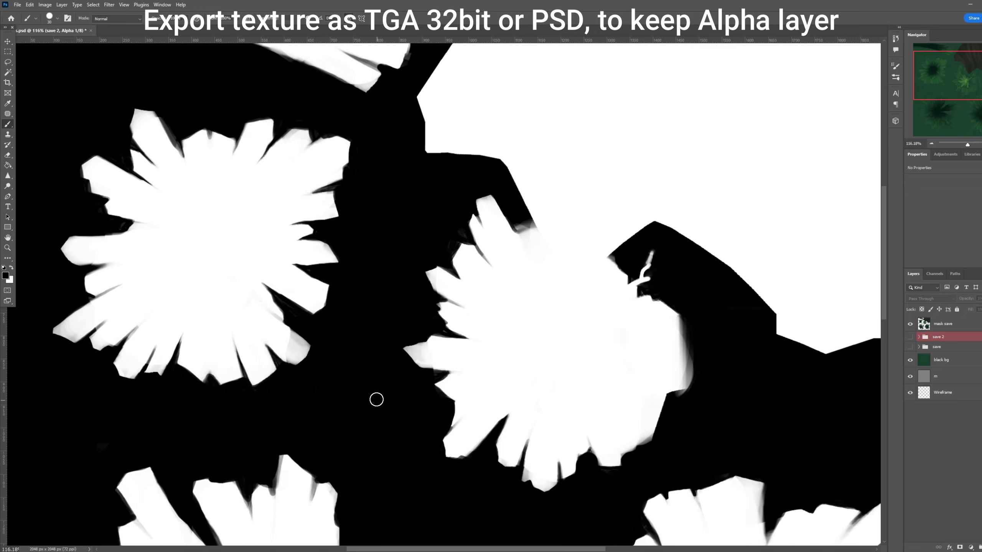
pyautogui.scroll(-10, 416, 297)
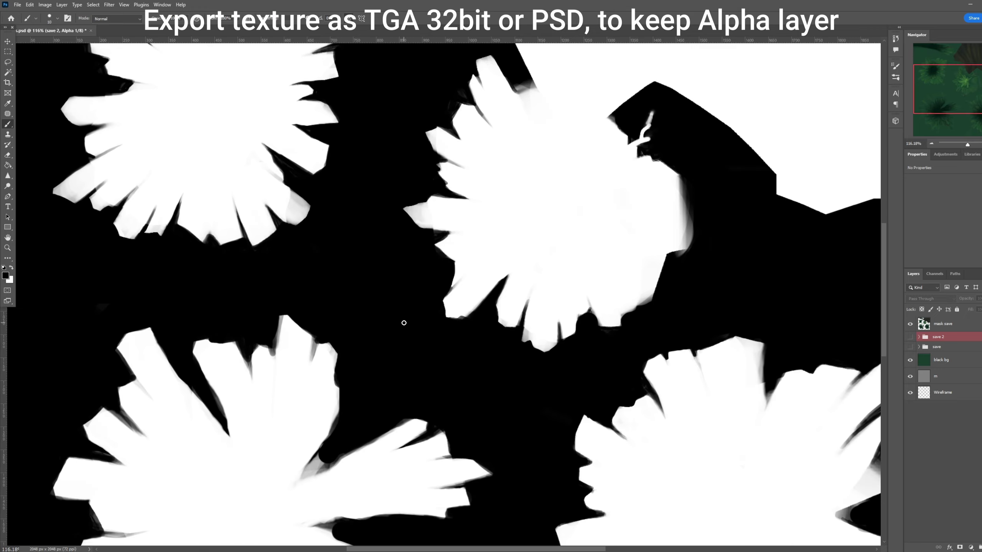
pyautogui.hotkey('ctrl', '0')
pyautogui.scroll(3, 717, 260)
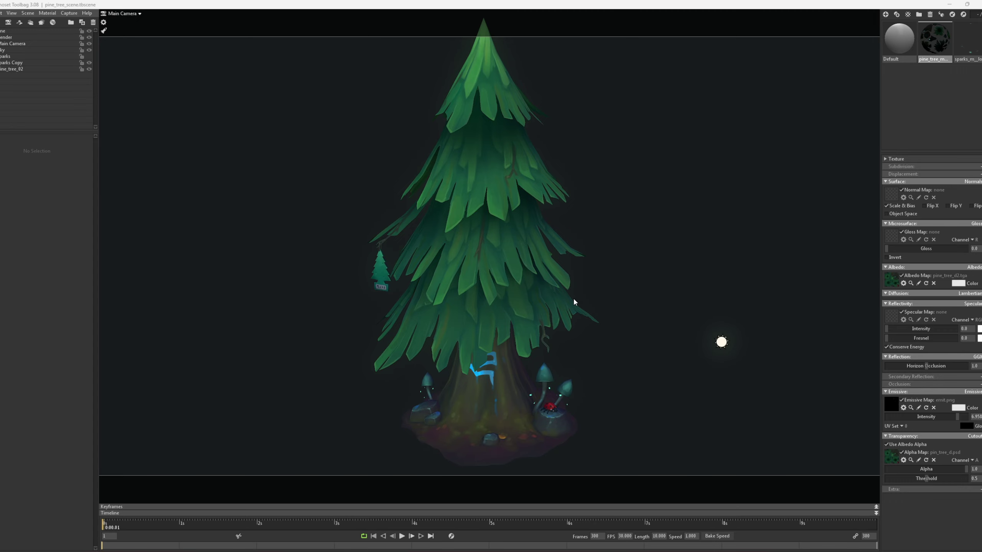
# - Switch to Marmoset Toolbag and examine the pine tree's needles, trunk rune and mushroom base from several angles
pyautogui.click(610, 364)
pyautogui.scroll(-3, 606, 361)
pyautogui.keyDown('alt'); pyautogui.moveTo(603, 339); pyautogui.dragTo(564, 333); pyautogui.keyUp('alt')
pyautogui.scroll(5, 598, 328)
pyautogui.moveTo(561, 309); pyautogui.dragTo(552, 223)
pyautogui.moveTo(566, 280); pyautogui.dragTo(573, 165, button='middle')
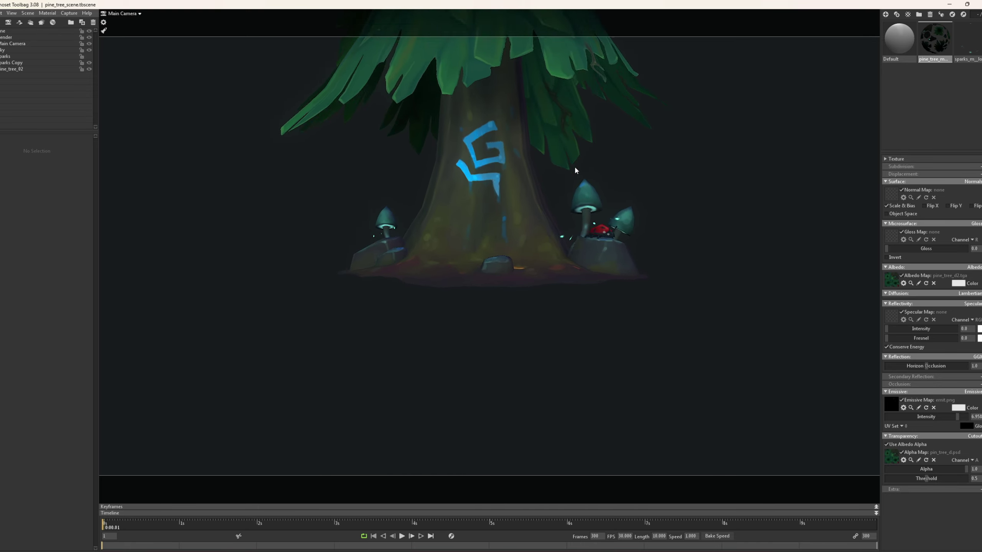
pyautogui.moveTo(574, 168); pyautogui.dragTo(584, 217, button='right')
pyautogui.moveTo(584, 216); pyautogui.dragTo(582, 224, button='middle')
pyautogui.moveTo(582, 223)
pyautogui.mouseDown()
pyautogui.moveTo(548, 222)
pyautogui.moveTo(618, 221)
pyautogui.moveTo(606, 230)
pyautogui.moveTo(572, 214)
pyautogui.mouseUp()
pyautogui.moveTo(572, 212); pyautogui.dragTo(552, 188, button='right')
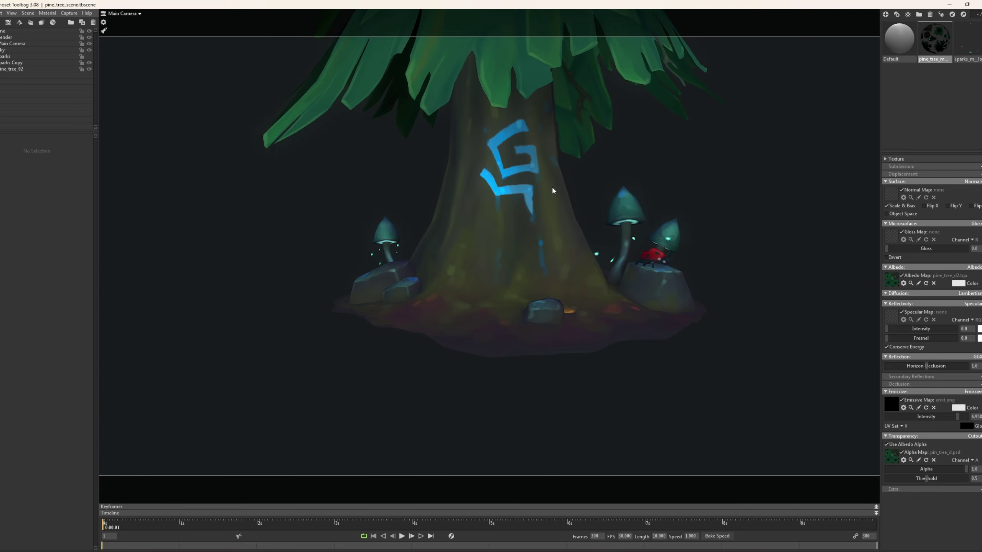
pyautogui.moveTo(551, 188); pyautogui.dragTo(537, 237, button='middle')
pyautogui.moveTo(538, 237); pyautogui.dragTo(499, 272)
pyautogui.scroll(-2, 491, 269)
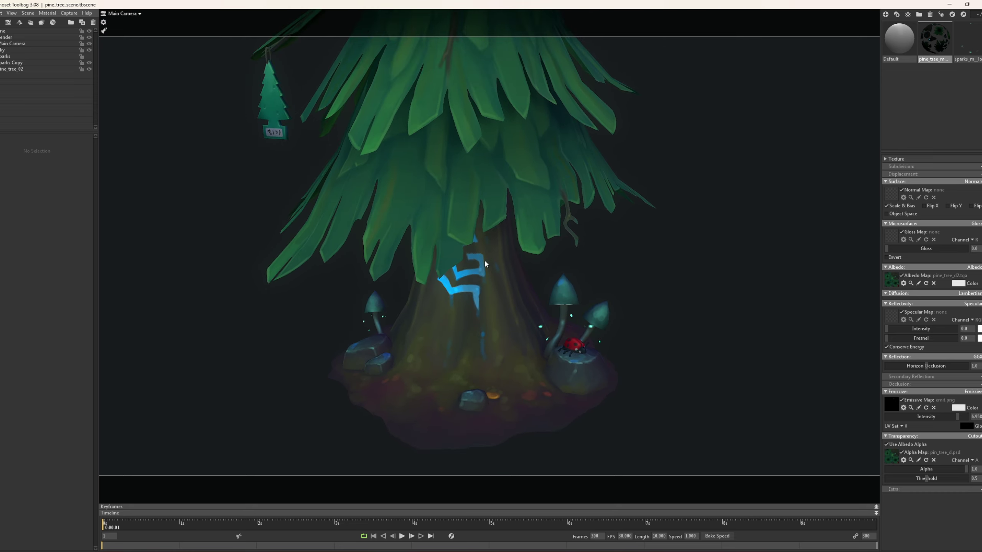
# - Review the transparency modes of the pine tree material, keeping Cutout, and view the whole tree
pyautogui.click(977, 436)
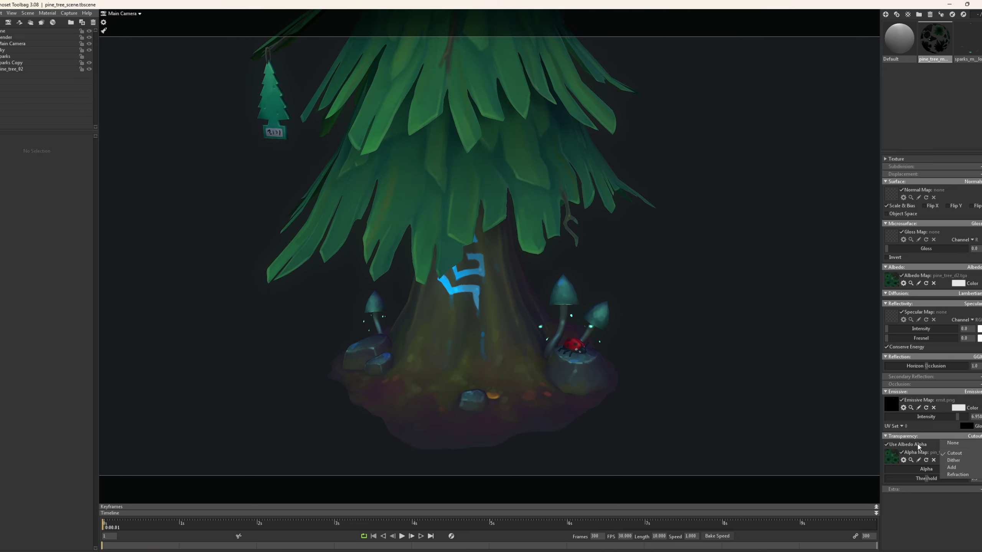
pyautogui.click(975, 436)
pyautogui.scroll(-6, 795, 406)
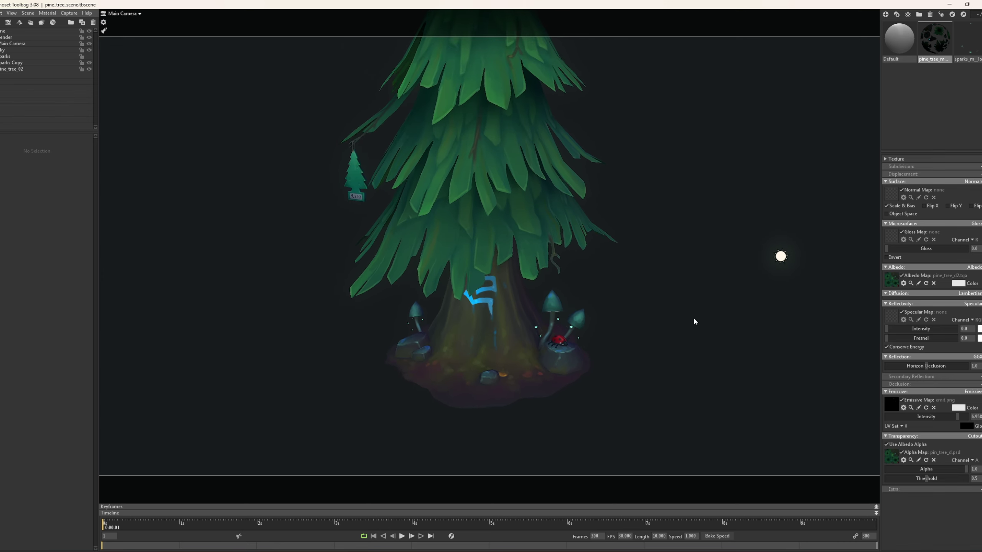
pyautogui.moveTo(700, 348); pyautogui.dragTo(700, 371, button='middle')
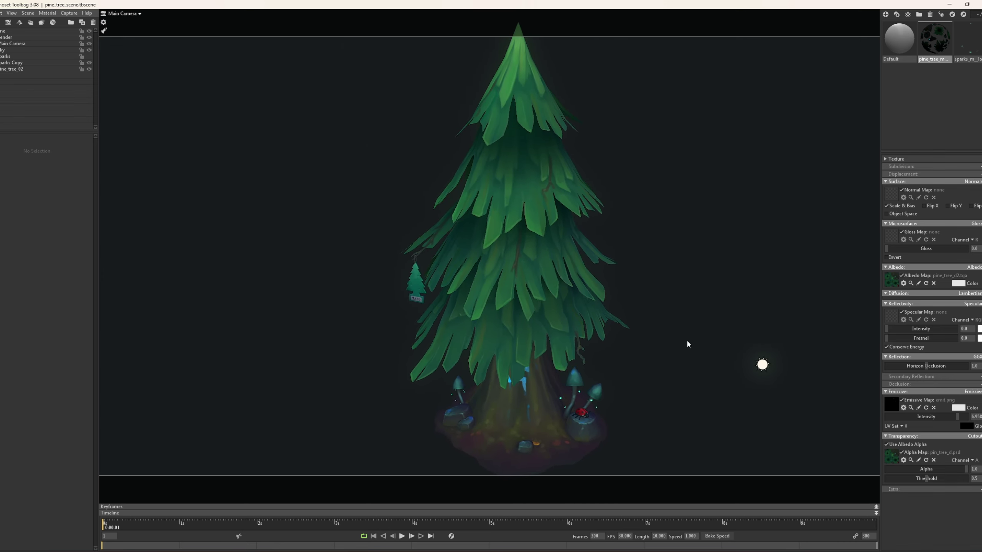
pyautogui.scroll(1, 687, 340)
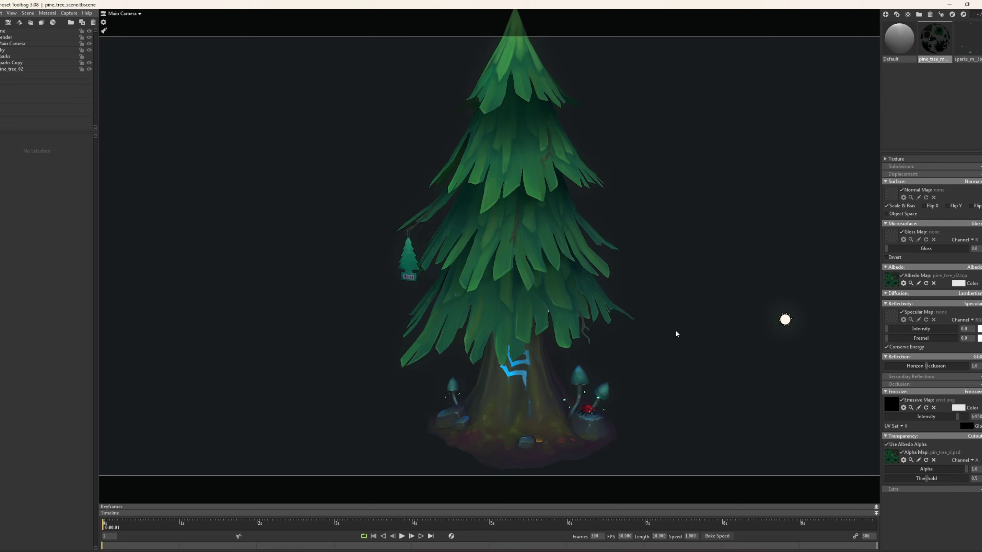